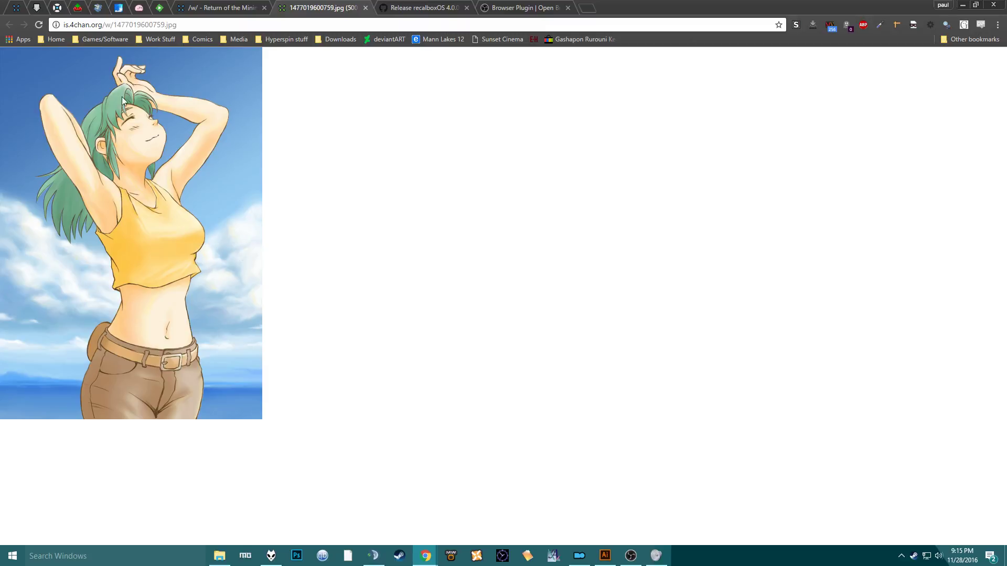
Find the flat-colour reply image Untitled-1.png in the minimalist thread and open it in its own tab.
{"action": "left_click", "coordinate": [244, 8]}
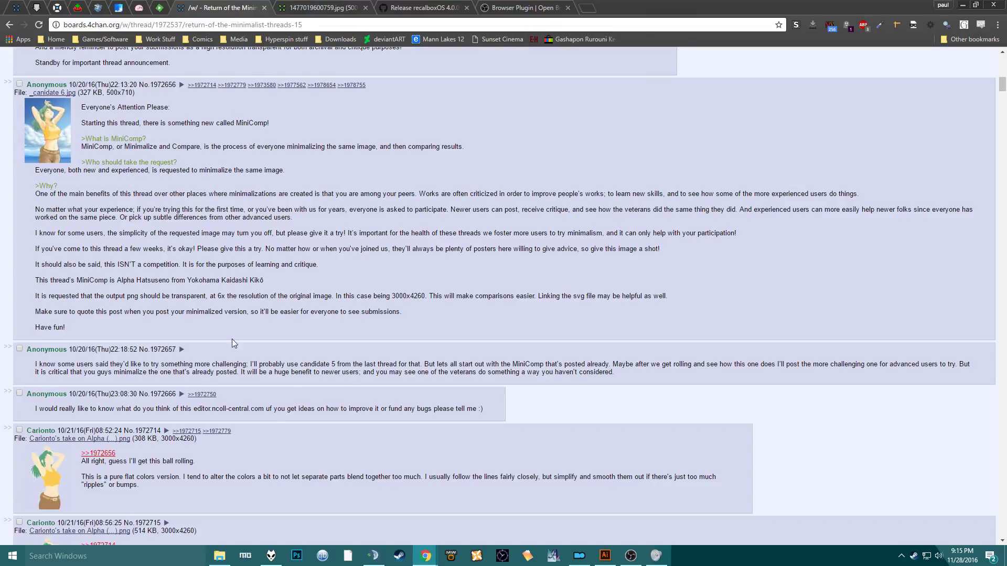
{"action": "scroll", "coordinate": [233, 343], "scroll_direction": "down", "scroll_amount": 5}
{"action": "scroll", "coordinate": [61, 351], "scroll_direction": "down", "scroll_amount": 13}
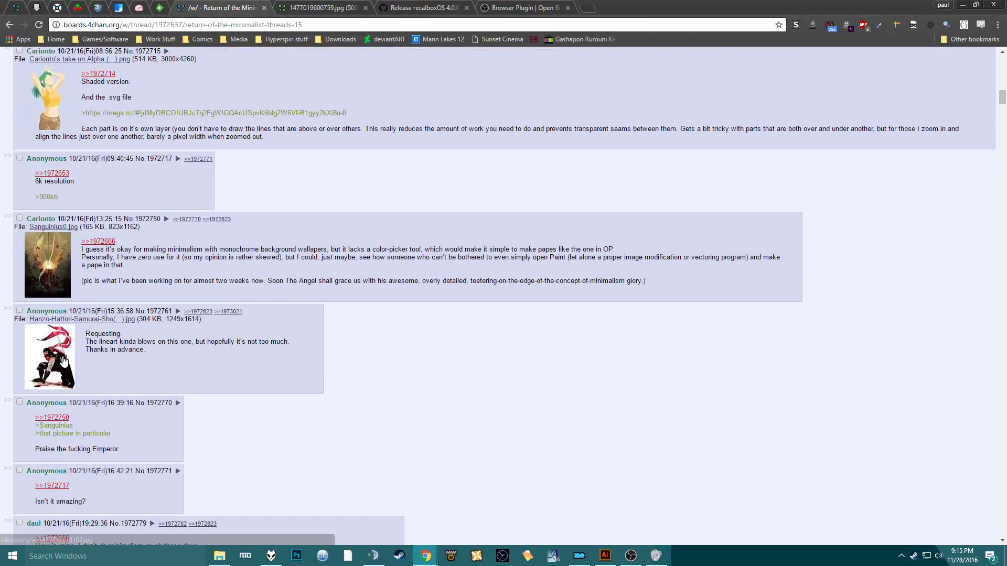
{"action": "middle_click", "coordinate": [62, 226]}
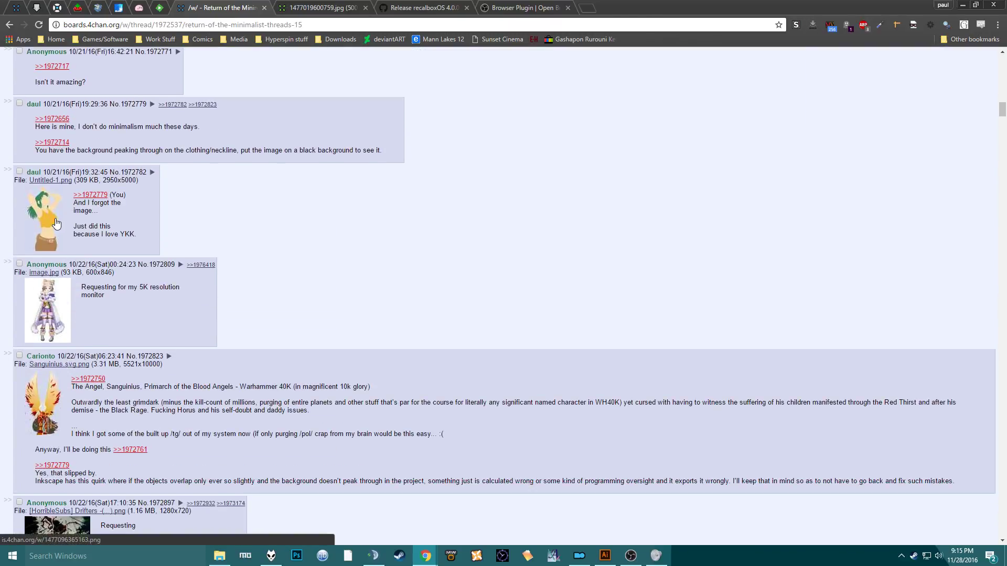
{"action": "left_click", "coordinate": [422, 7]}
Examine the flat-colour version at full size from the hair down to the belt, then compare it with the original picture.
{"action": "left_click", "coordinate": [201, 217]}
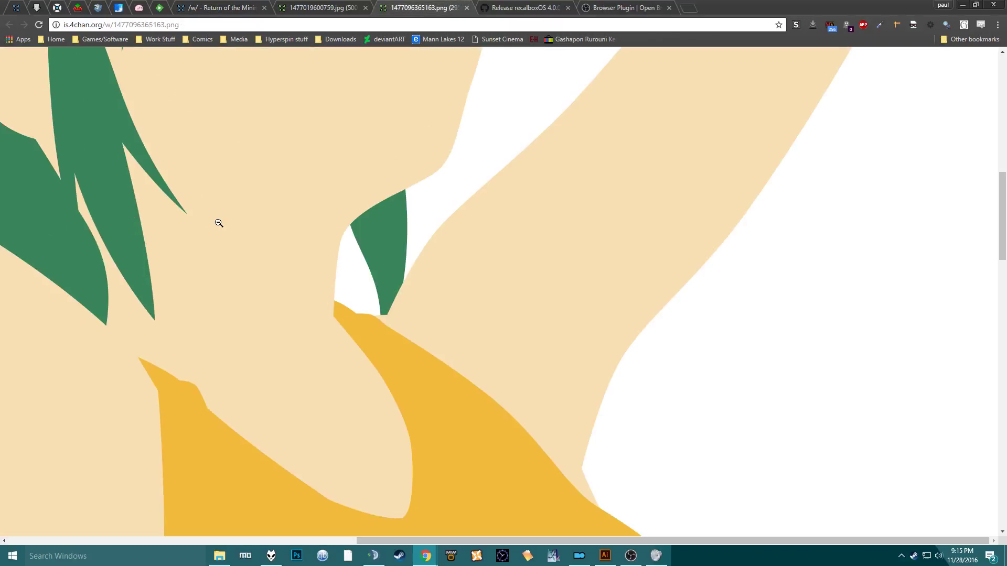
{"action": "left_click", "coordinate": [218, 222]}
{"action": "left_click", "coordinate": [211, 240]}
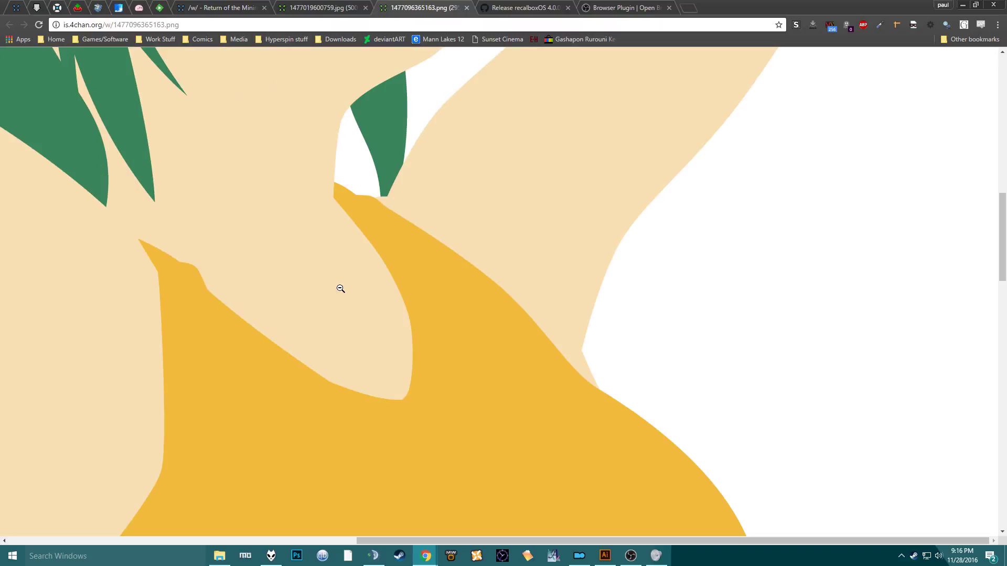
{"action": "scroll", "coordinate": [387, 294], "scroll_direction": "down", "scroll_amount": 6}
{"action": "scroll", "coordinate": [388, 309], "scroll_direction": "down", "scroll_amount": 6}
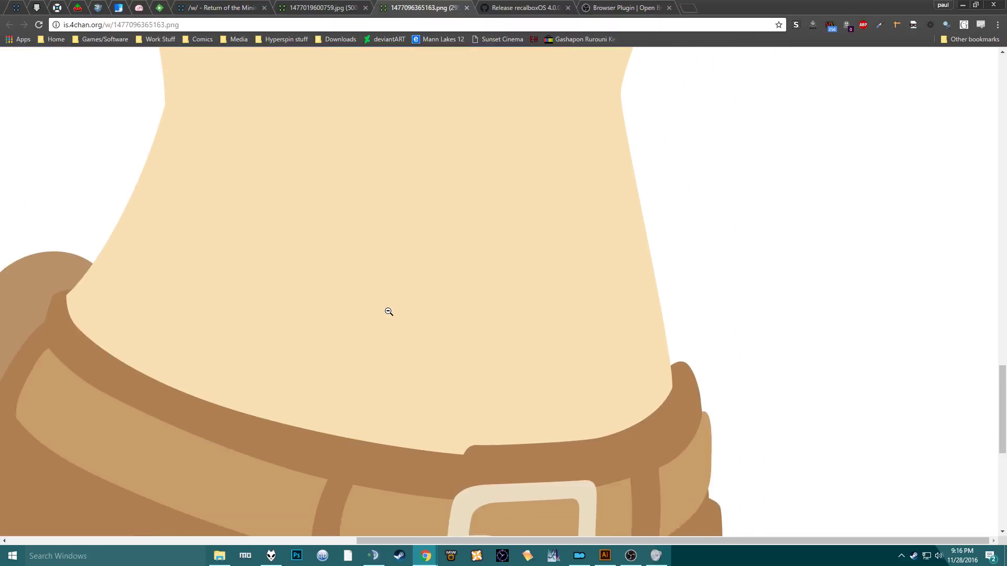
{"action": "left_click", "coordinate": [386, 314]}
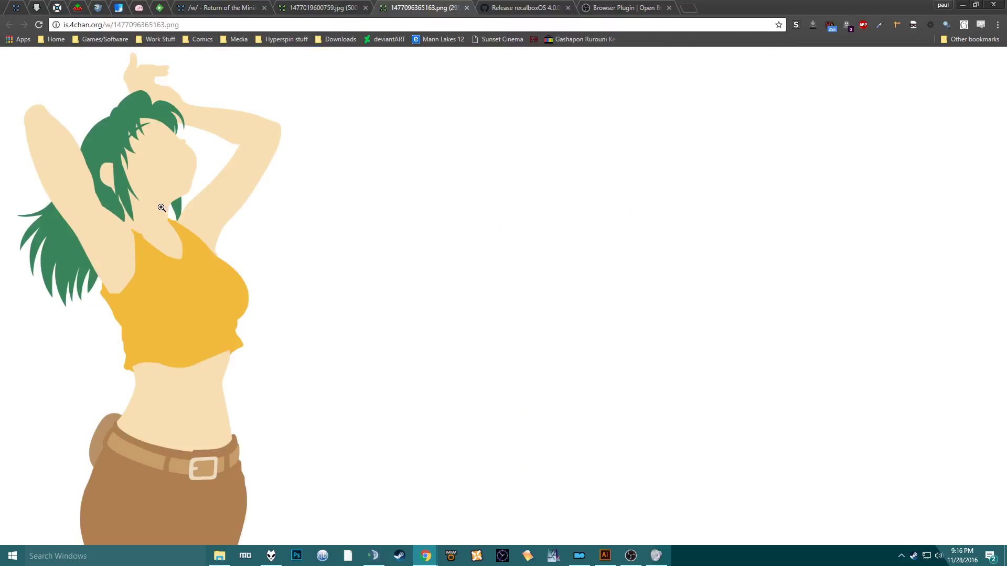
{"action": "left_click", "coordinate": [336, 3]}
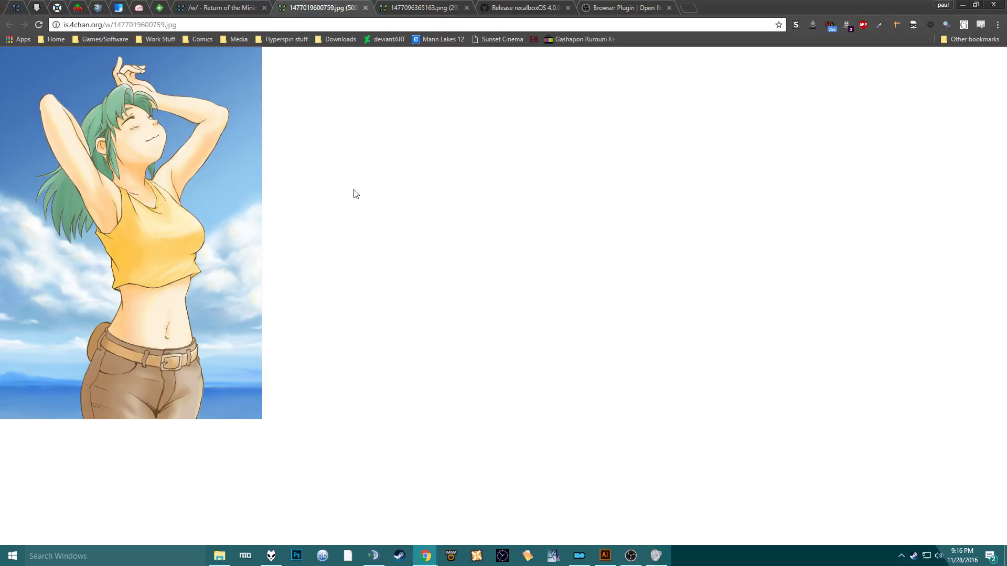
Go back to the thread's MiniComp announcement post and open its source image in a new tab.
{"action": "left_click", "coordinate": [224, 4]}
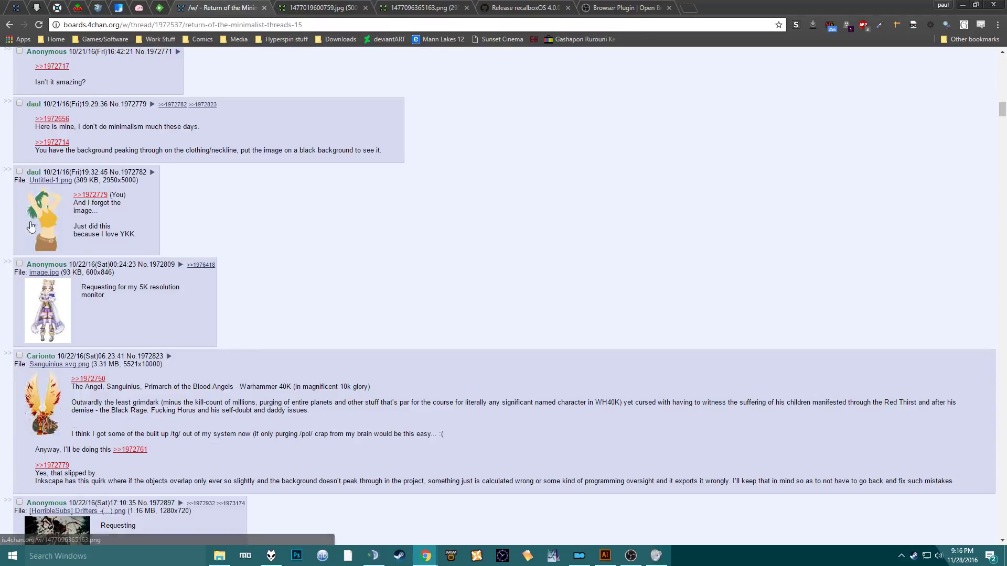
{"action": "scroll", "coordinate": [106, 276], "scroll_direction": "up", "scroll_amount": 7}
{"action": "scroll", "coordinate": [52, 253], "scroll_direction": "up", "scroll_amount": 3}
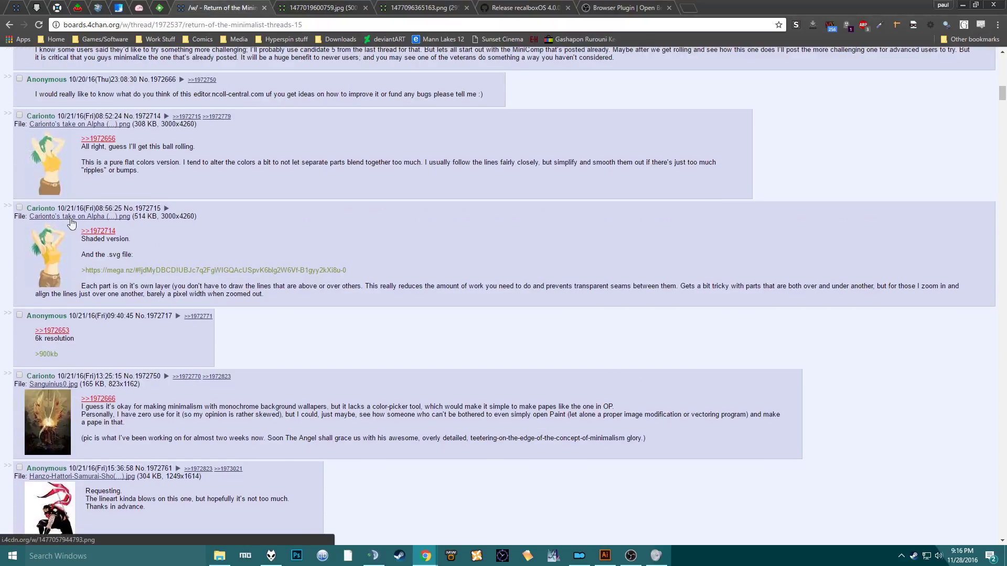
{"action": "scroll", "coordinate": [54, 158], "scroll_direction": "up", "scroll_amount": 7}
{"action": "middle_click", "coordinate": [53, 153]}
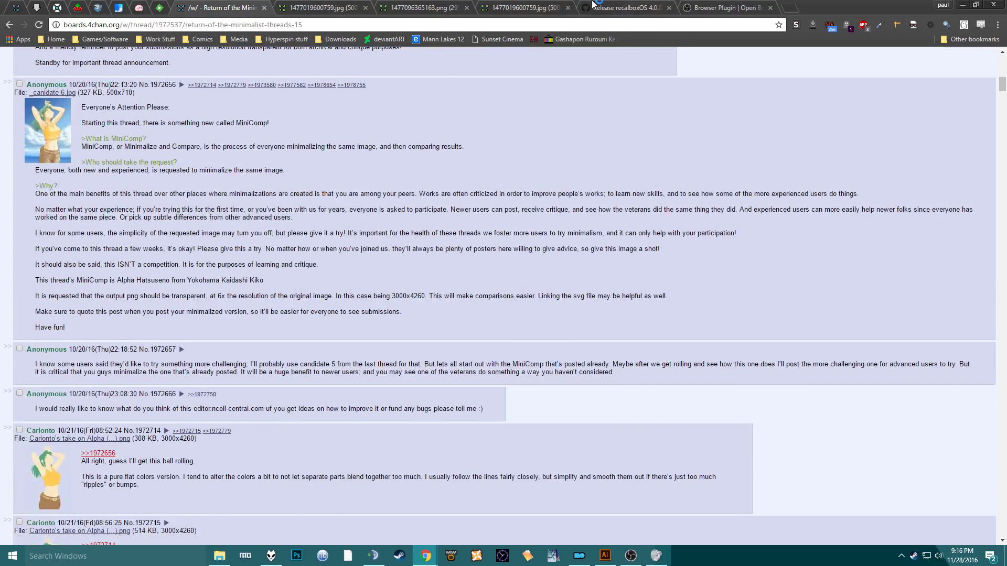
{"action": "left_click", "coordinate": [333, 5]}
{"action": "right_click", "coordinate": [168, 184]}
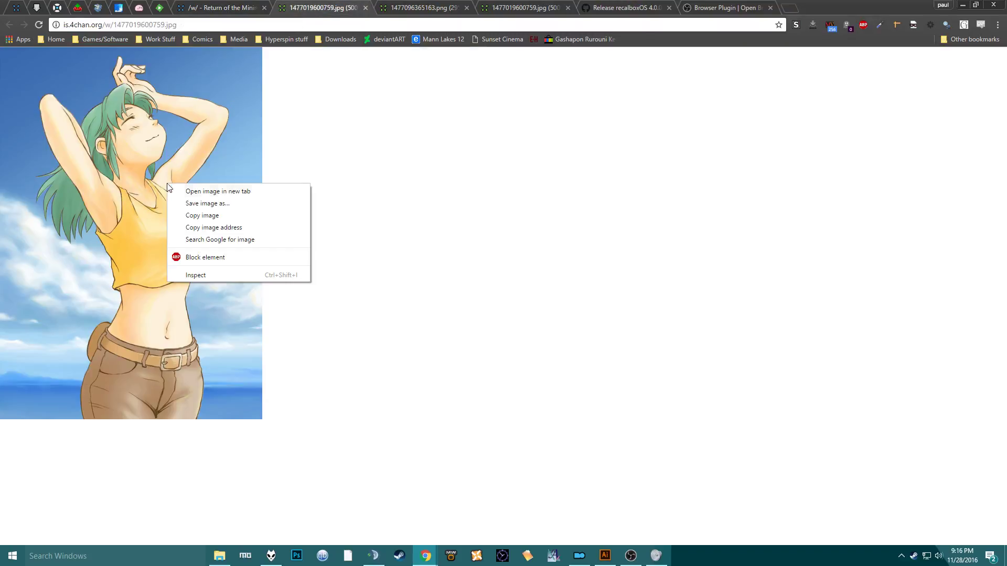
{"action": "left_click", "coordinate": [214, 204]}
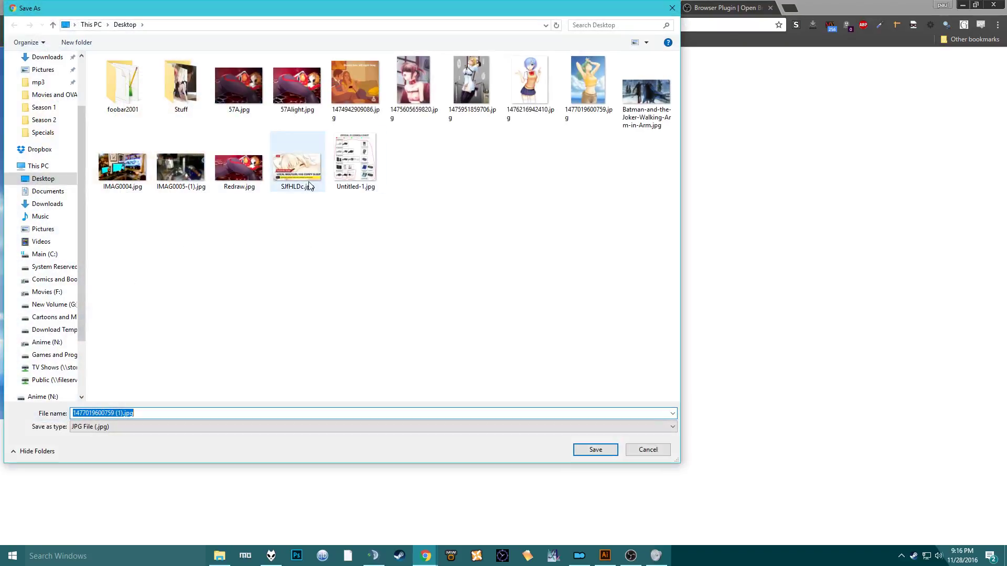
{"action": "left_click", "coordinate": [595, 450]}
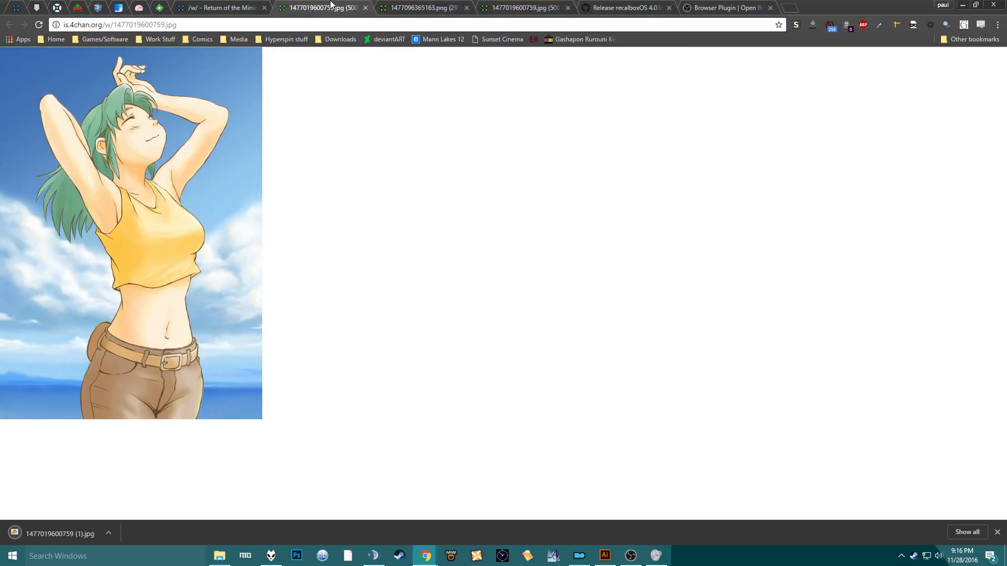
Close two of the open image tabs and switch to Illustrator.
{"action": "left_click", "coordinate": [366, 8]}
{"action": "left_click", "coordinate": [365, 8]}
{"action": "left_click", "coordinate": [962, 5]}
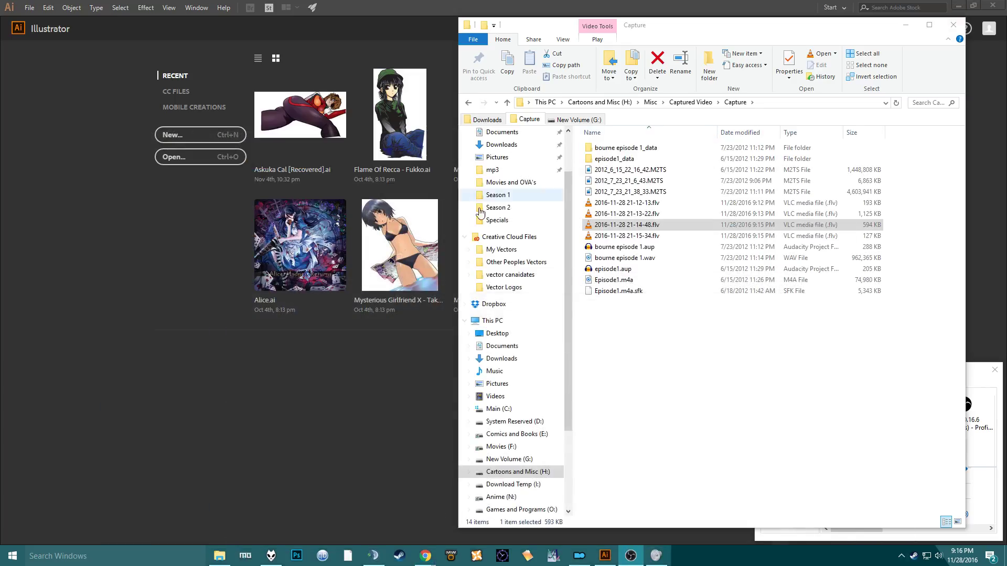
{"action": "left_click", "coordinate": [203, 387]}
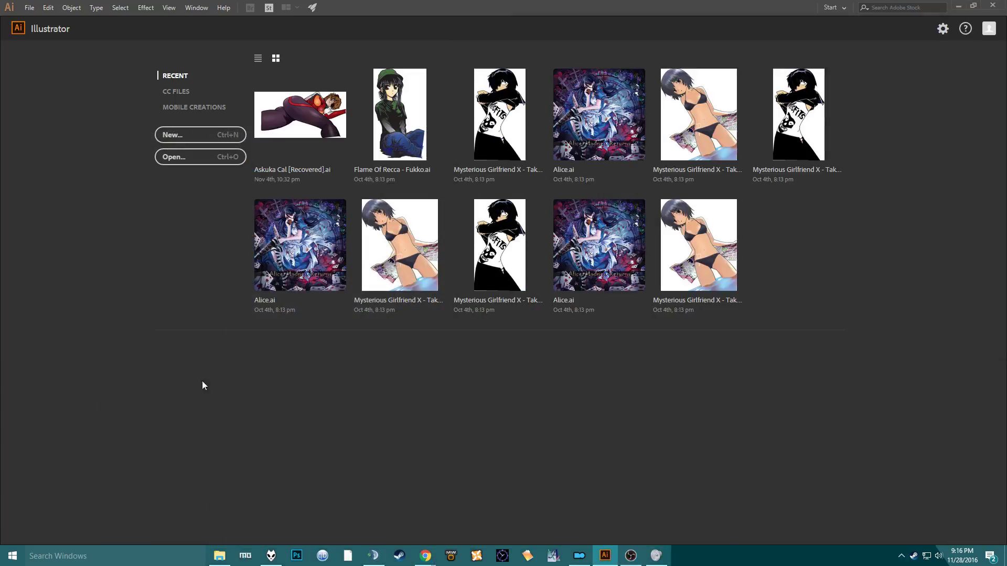
Create a new Basic RGB document of 792 x 612 pt with one artboard.
{"action": "left_click", "coordinate": [34, 7]}
{"action": "left_click", "coordinate": [392, 350]}
{"action": "left_click", "coordinate": [29, 7]}
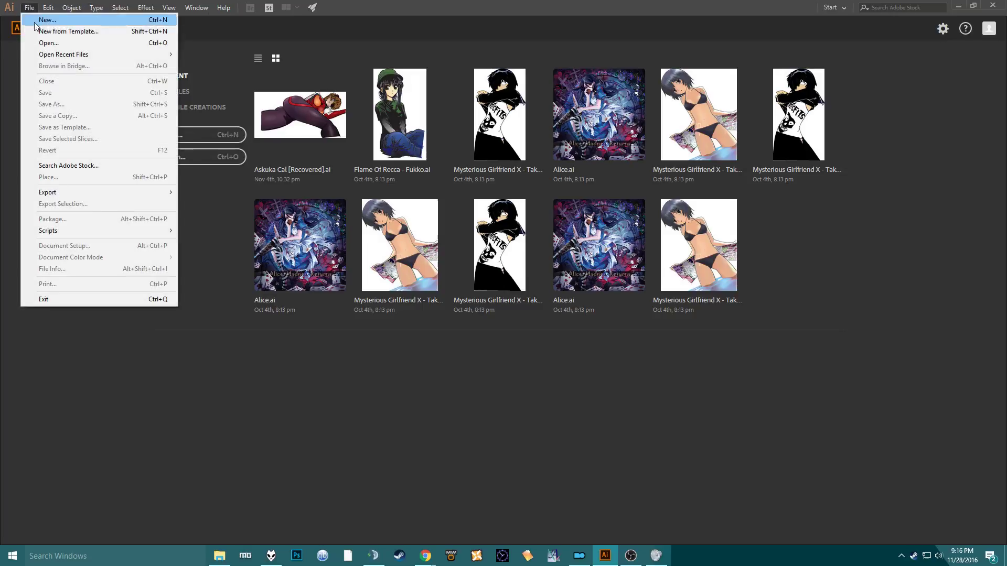
{"action": "left_click", "coordinate": [38, 24]}
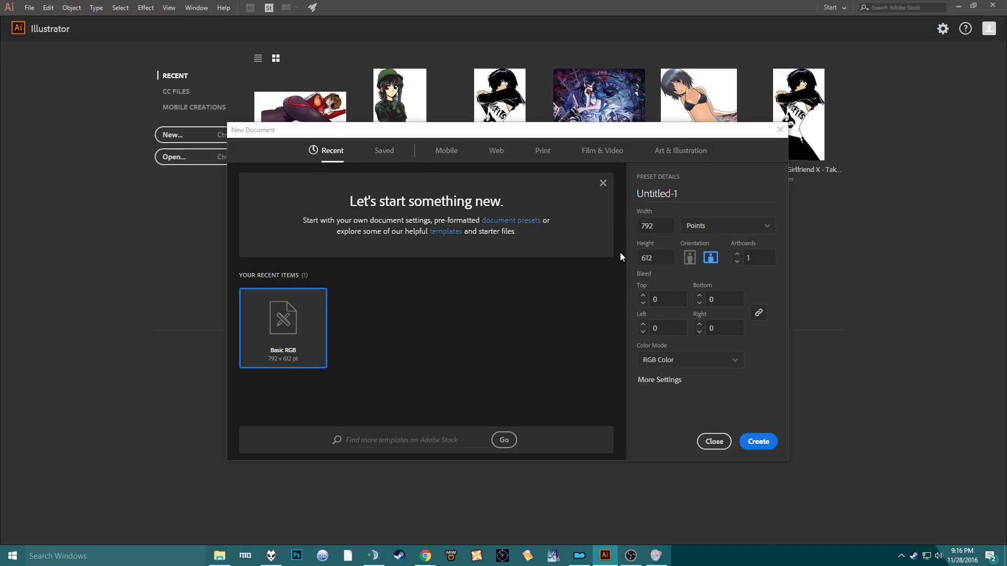
{"action": "left_click", "coordinate": [759, 441]}
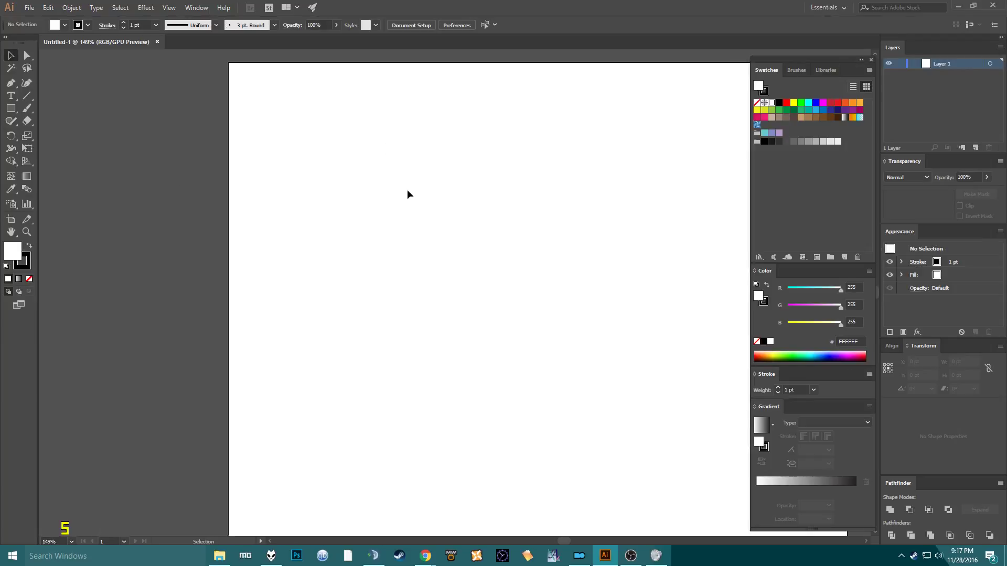
Place 1477019600759.jpg from the Desktop as a linked image on the artboard.
{"action": "left_click_drag", "start_coordinate": [447, 186], "coordinate": [351, 220]}
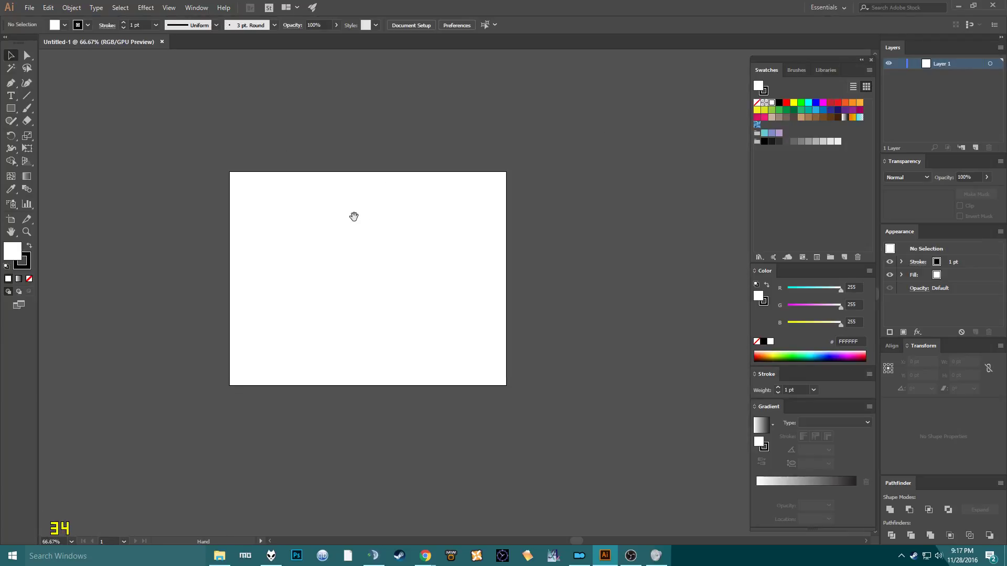
{"action": "left_click", "coordinate": [28, 8]}
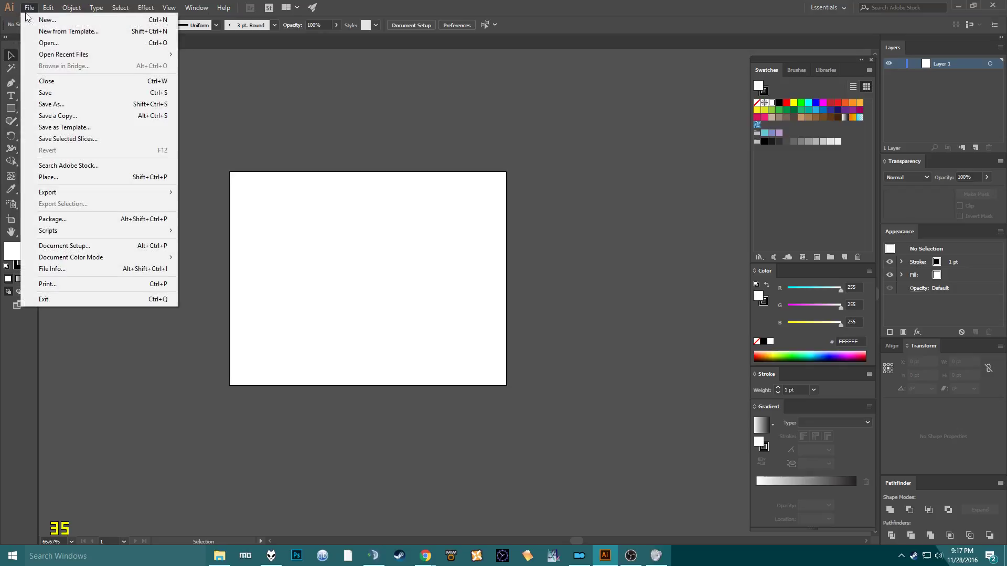
{"action": "left_click", "coordinate": [79, 178]}
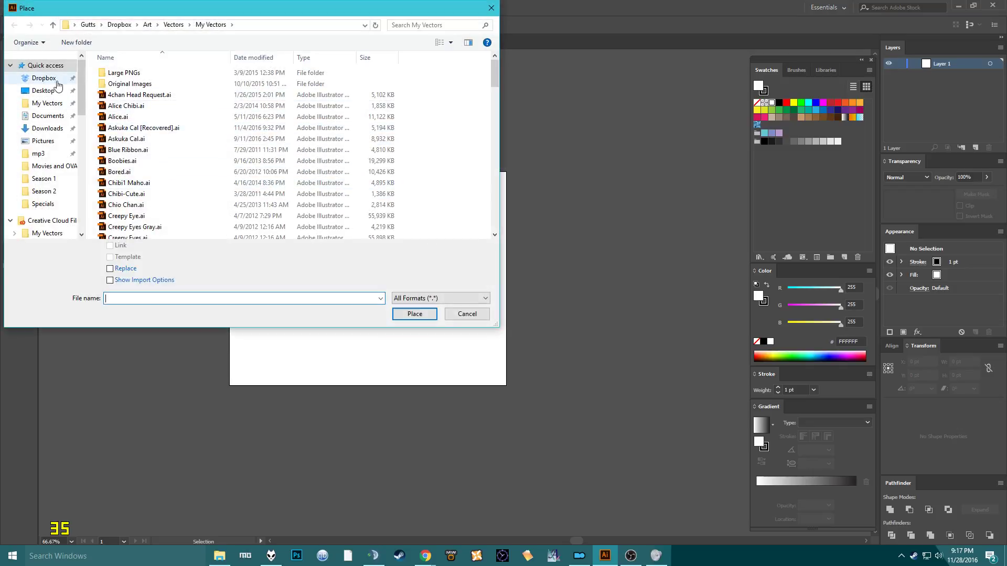
{"action": "left_click", "coordinate": [43, 90]}
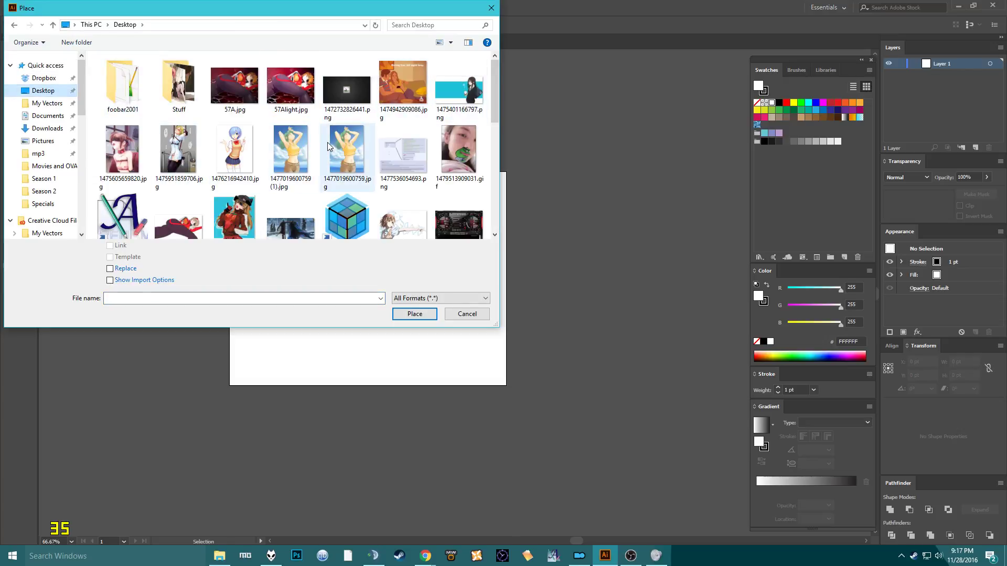
{"action": "double_click", "coordinate": [355, 144]}
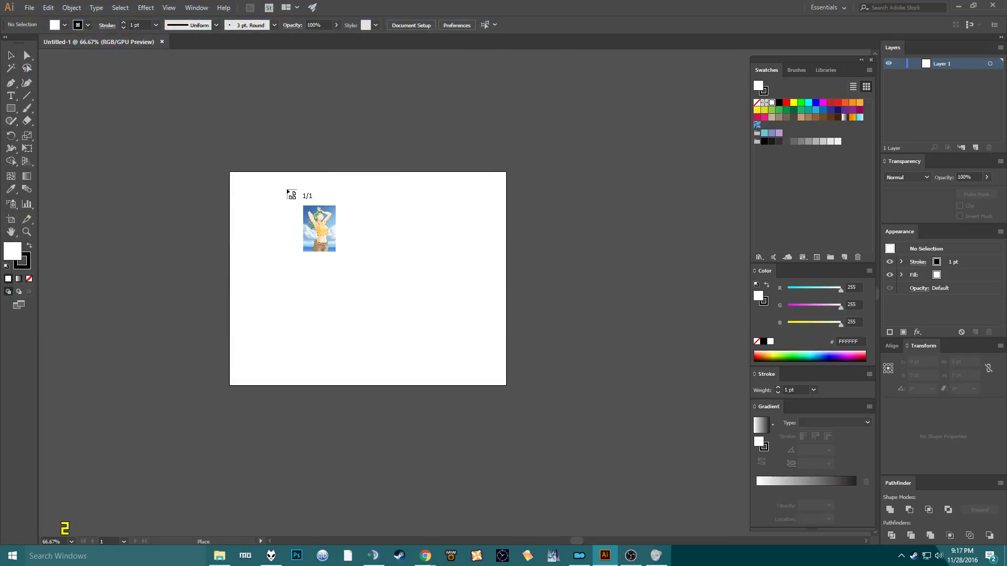
{"action": "left_click", "coordinate": [287, 190]}
Move the placed image up until its lower edge sits just inside the artboard's bottom edge, and deselect it.
{"action": "left_click_drag", "start_coordinate": [381, 325], "coordinate": [378, 269]}
{"action": "key", "text": "ctrl+minus"}
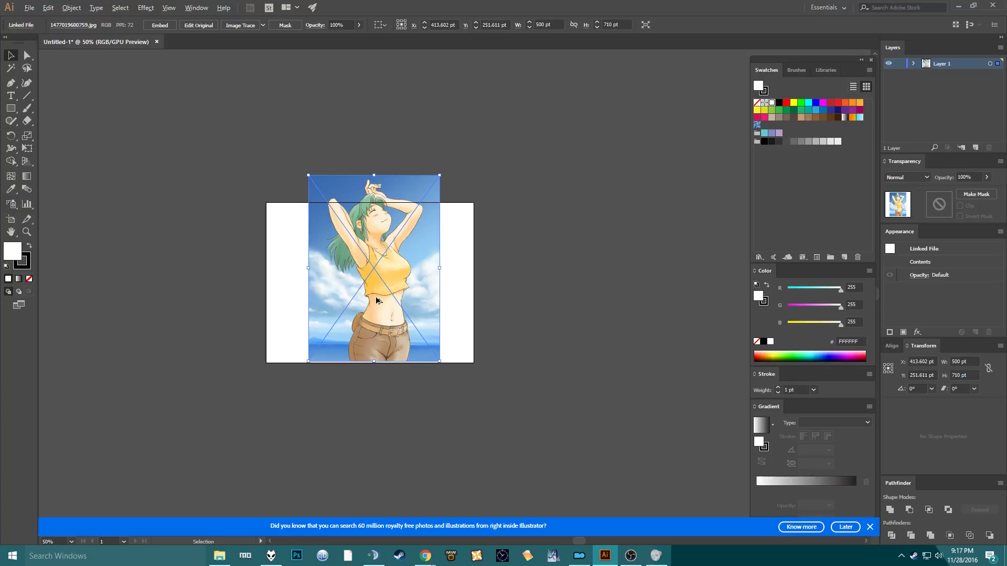
{"action": "scroll", "coordinate": [376, 297], "scroll_direction": "up", "scroll_amount": 1}
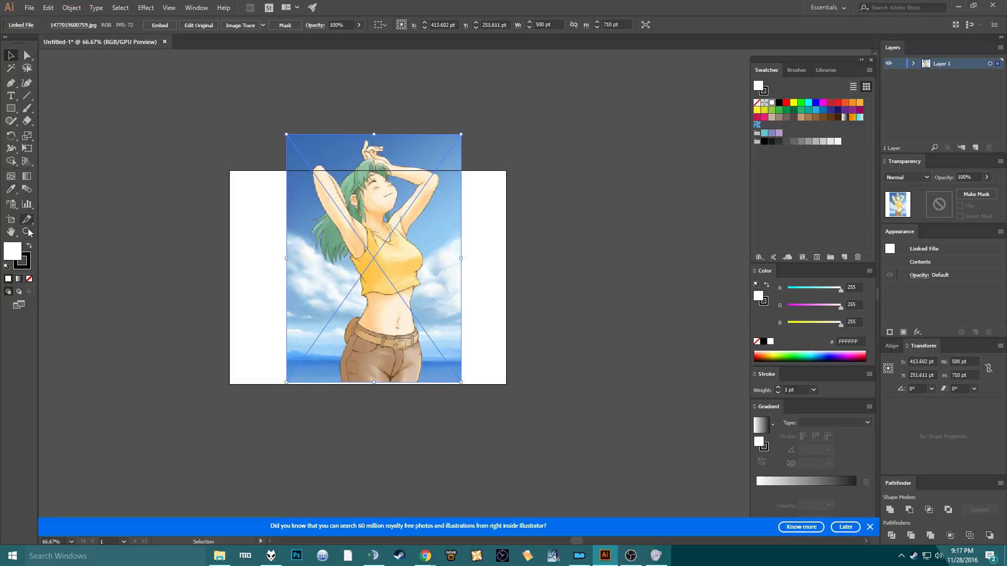
{"action": "left_click", "coordinate": [270, 309]}
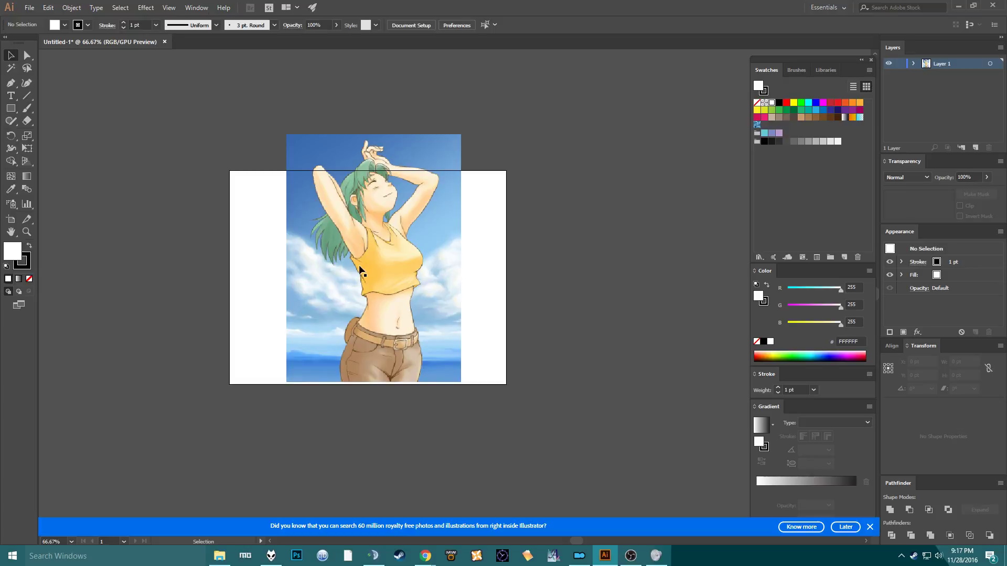
Examine how the placed image fits the artboard at several zoom levels between 33.33% and 100%.
{"action": "scroll", "coordinate": [367, 265], "scroll_direction": "down", "scroll_amount": 2}
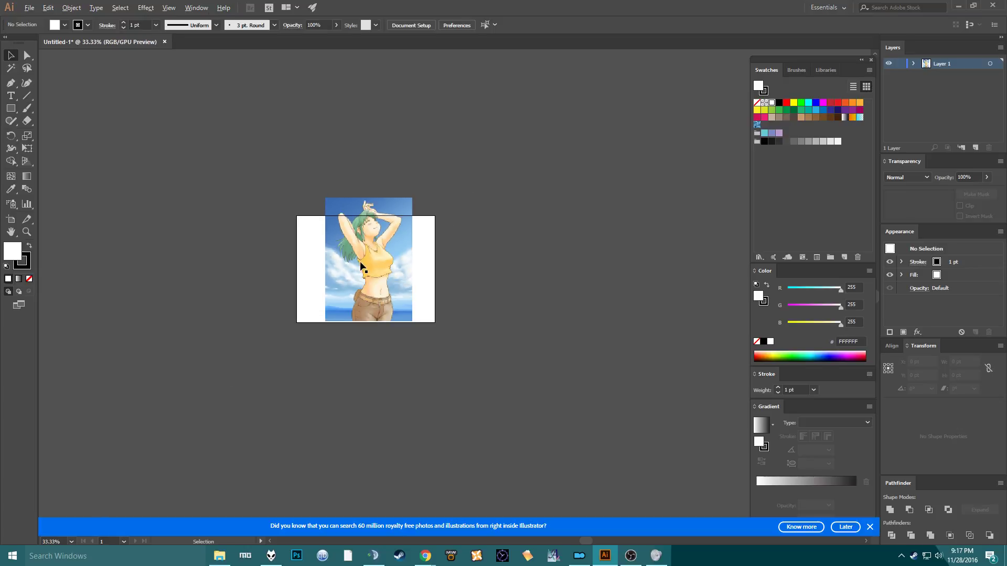
{"action": "scroll", "coordinate": [364, 265], "scroll_direction": "up", "scroll_amount": 2}
{"action": "scroll", "coordinate": [362, 267], "scroll_direction": "down", "scroll_amount": 1}
{"action": "scroll", "coordinate": [360, 267], "scroll_direction": "up", "scroll_amount": 2}
{"action": "scroll", "coordinate": [356, 268], "scroll_direction": "down", "scroll_amount": 5}
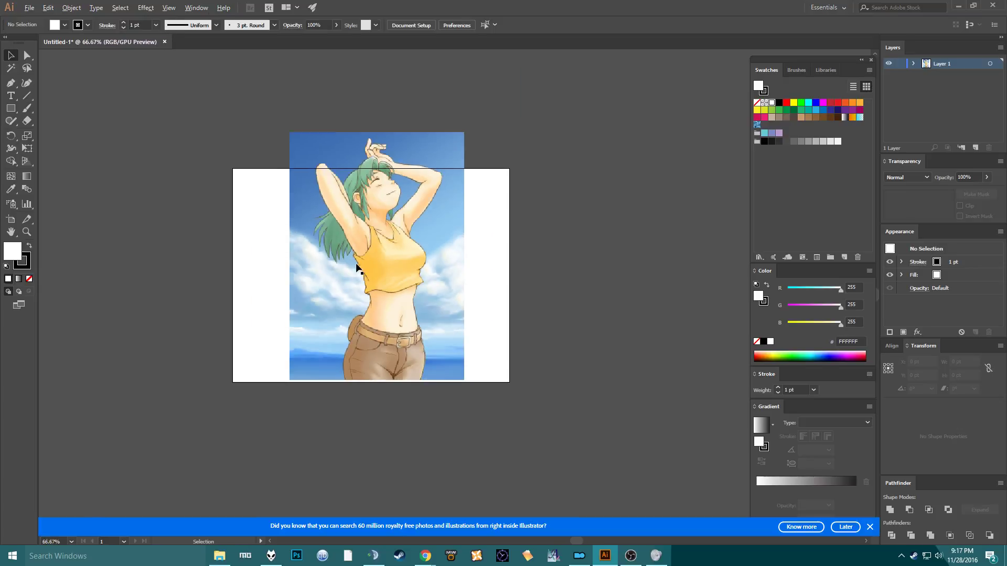
{"action": "scroll", "coordinate": [353, 269], "scroll_direction": "up", "scroll_amount": 5}
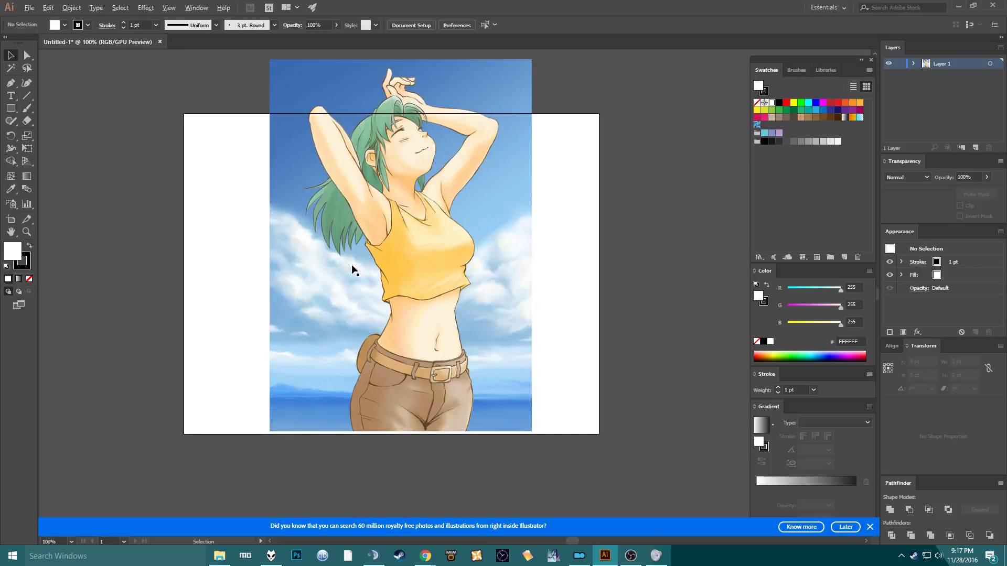
{"action": "scroll", "coordinate": [353, 270], "scroll_direction": "down", "scroll_amount": 2}
{"action": "scroll", "coordinate": [352, 270], "scroll_direction": "up", "scroll_amount": 3}
{"action": "scroll", "coordinate": [350, 271], "scroll_direction": "down", "scroll_amount": 1}
{"action": "scroll", "coordinate": [350, 271], "scroll_direction": "down", "scroll_amount": 1}
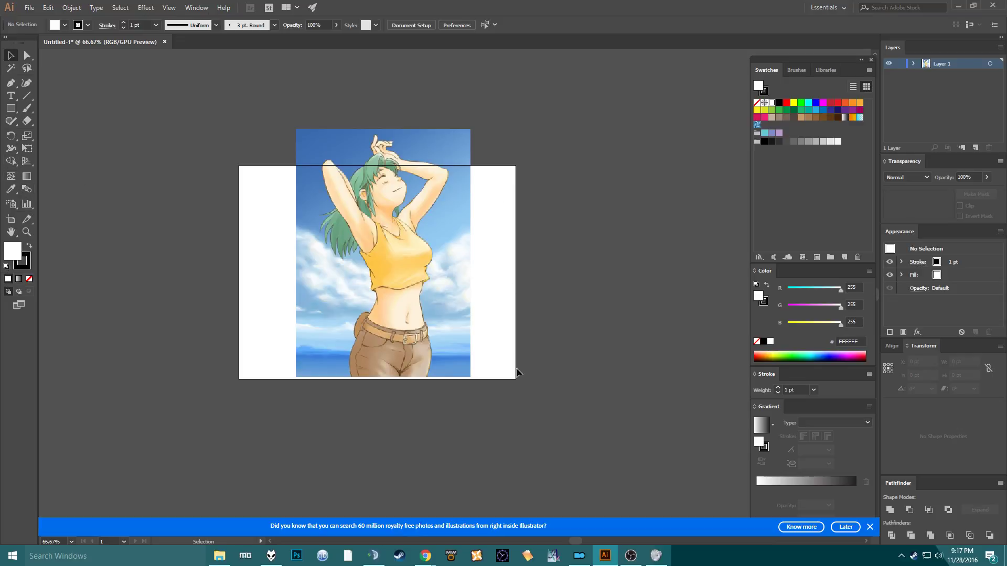
{"action": "scroll", "coordinate": [380, 253], "scroll_direction": "down", "scroll_amount": 2}
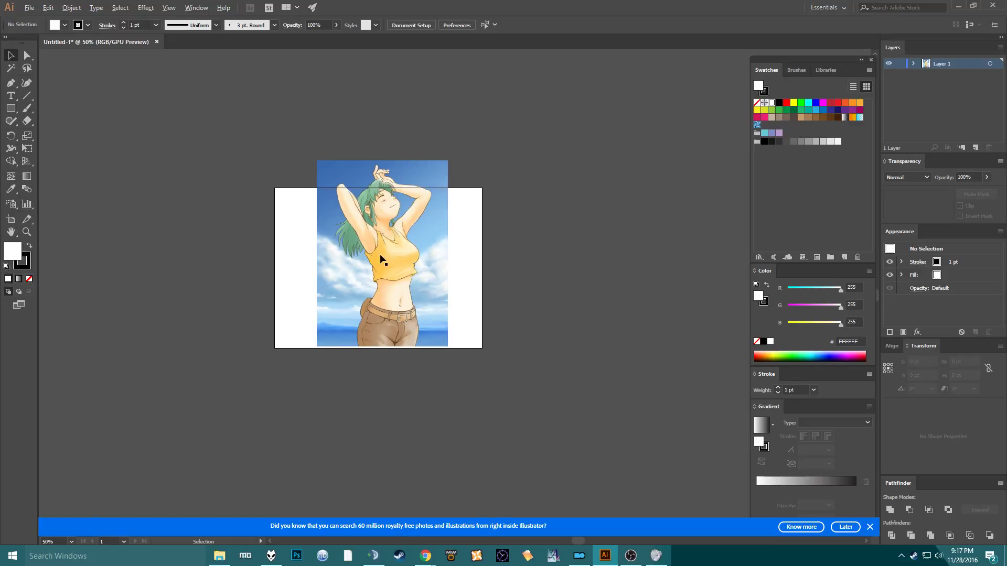
Move the image over the artboard's lower-left corner and enlarge it proportionally to about 1774 by 2520 pt.
{"action": "left_click", "coordinate": [372, 259]}
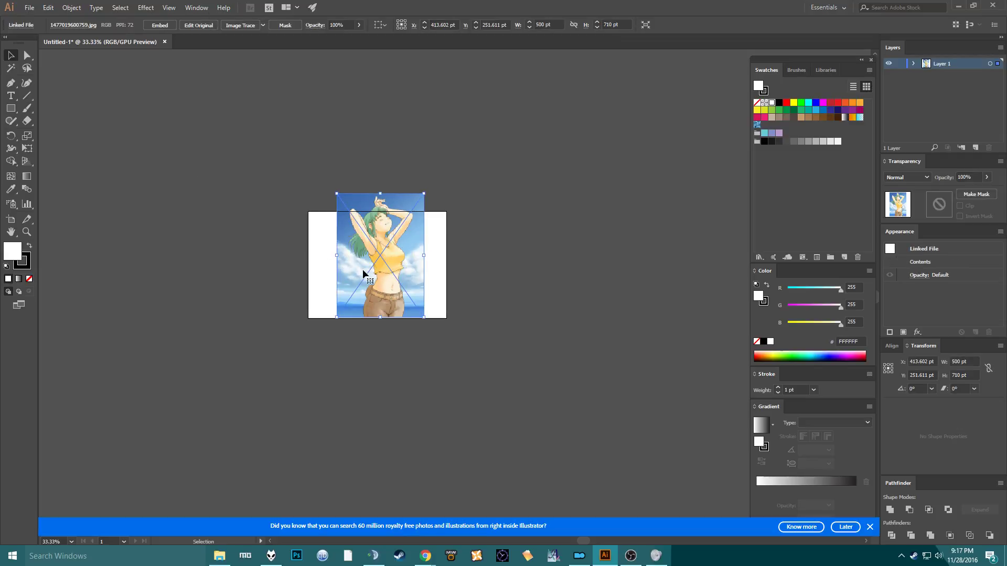
{"action": "left_click_drag", "start_coordinate": [361, 274], "coordinate": [282, 319]}
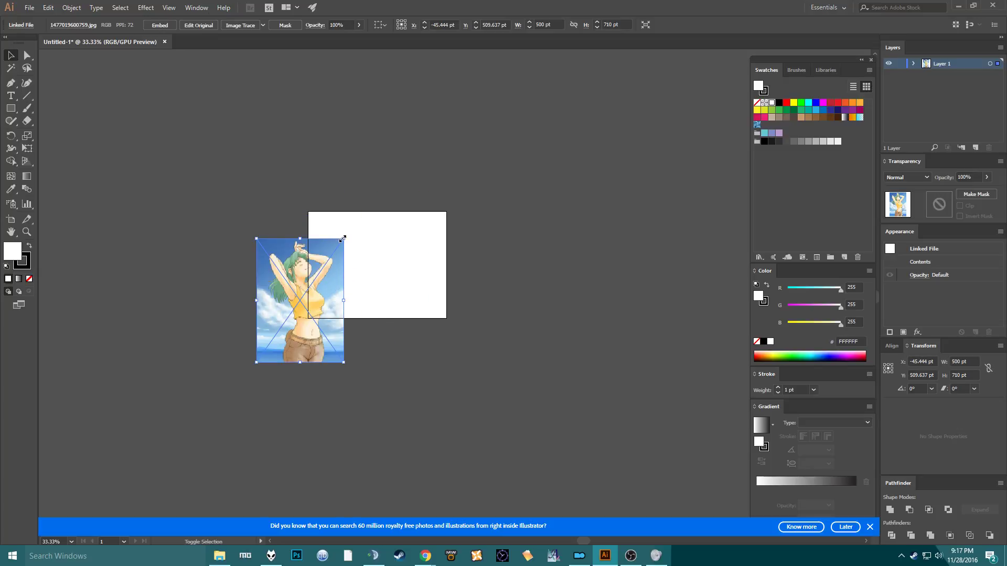
{"action": "left_click_drag", "start_coordinate": [343, 239], "coordinate": [570, 119]}
{"action": "scroll", "coordinate": [508, 250], "scroll_direction": "down", "scroll_amount": 1}
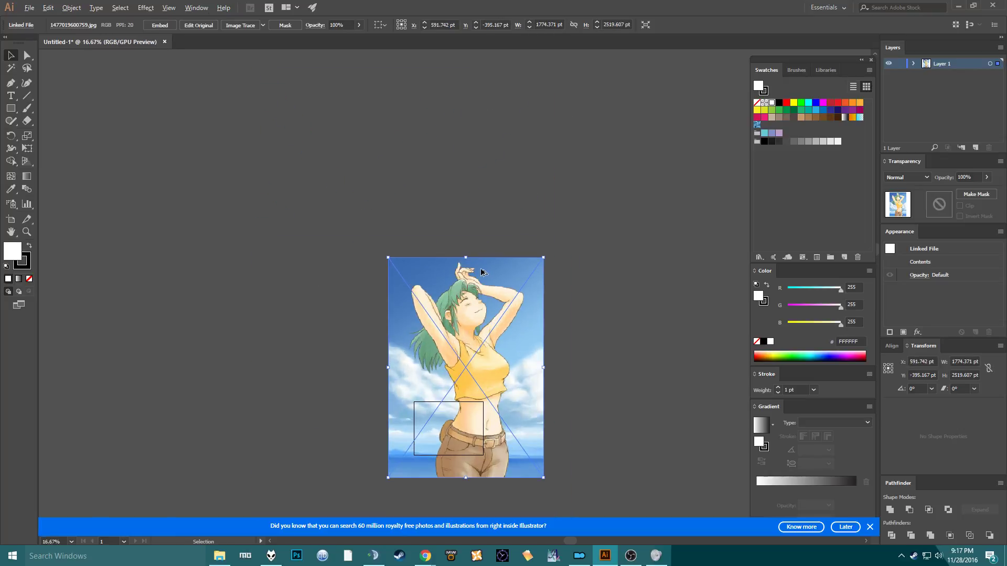
Enlarge the artboard to about 1926 by 2645 pt so it surrounds the whole placed image with a narrow margin.
{"action": "left_click_drag", "start_coordinate": [490, 351], "coordinate": [369, 282]}
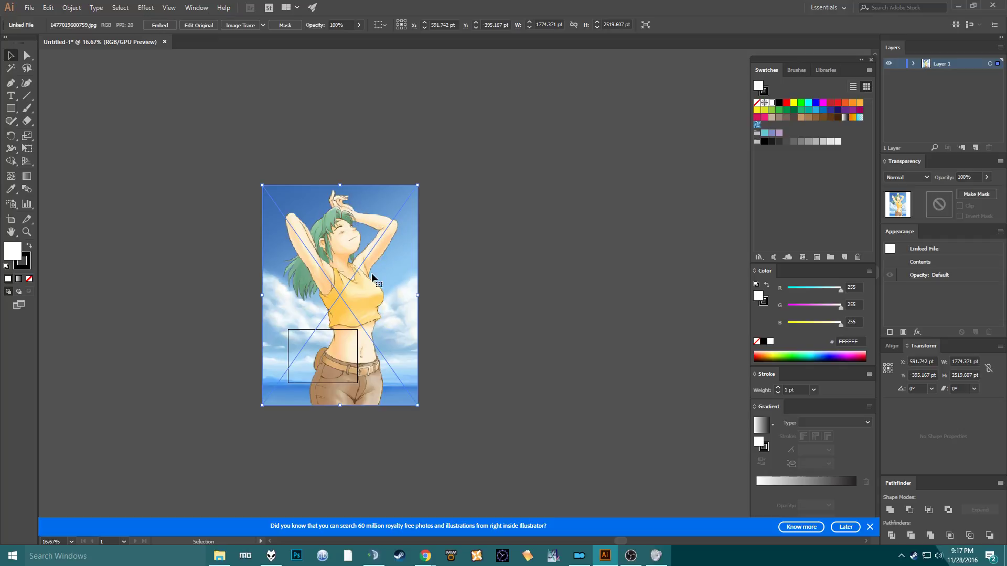
{"action": "left_click", "coordinate": [870, 526]}
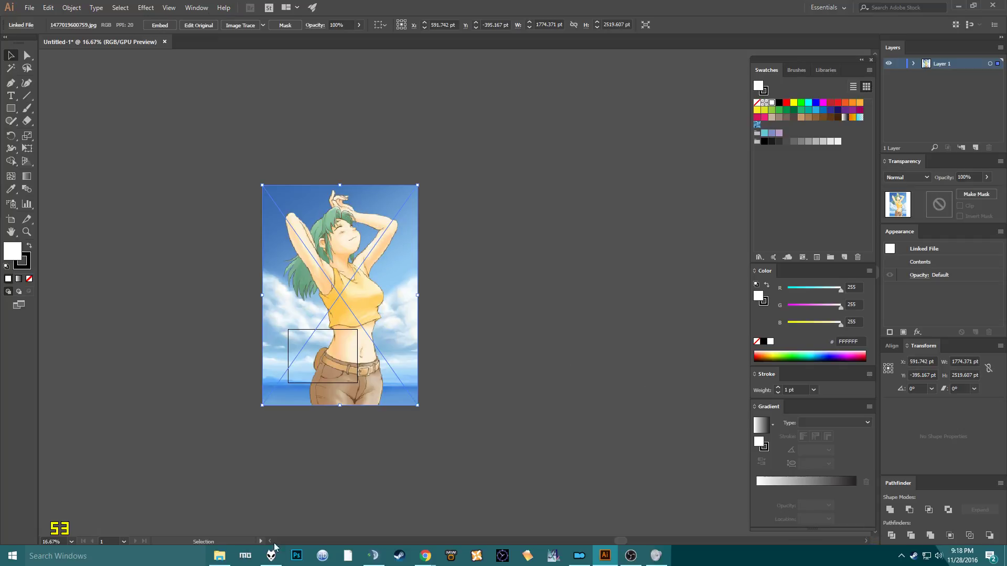
{"action": "left_click", "coordinate": [128, 168]}
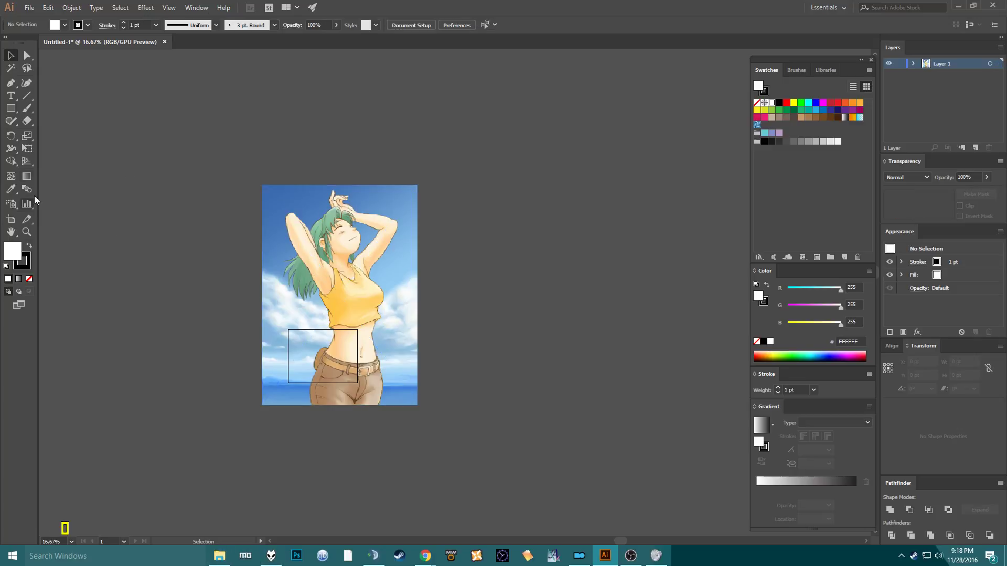
{"action": "left_click", "coordinate": [18, 220]}
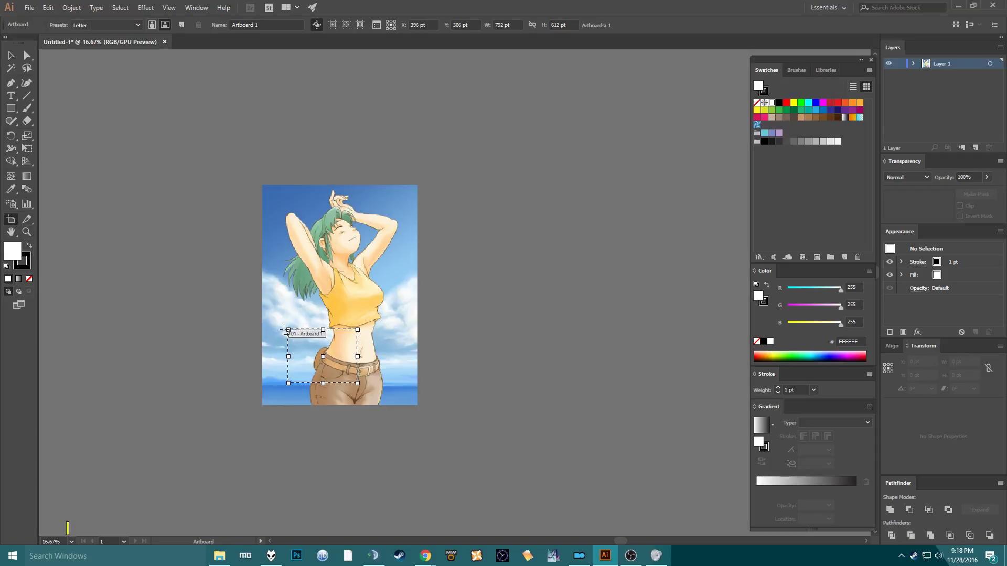
{"action": "left_click_drag", "start_coordinate": [287, 330], "coordinate": [257, 180]}
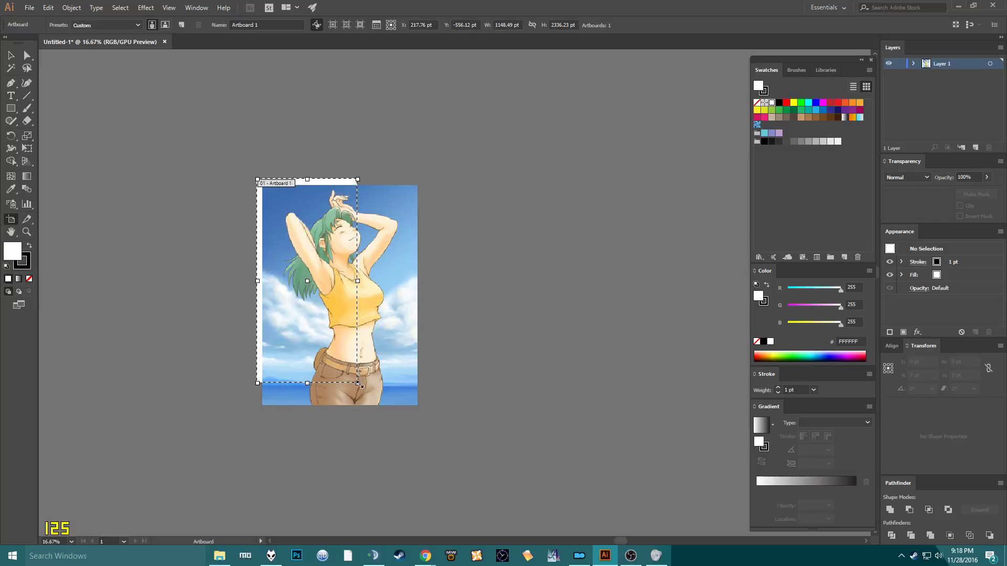
{"action": "left_click_drag", "start_coordinate": [359, 385], "coordinate": [427, 412]}
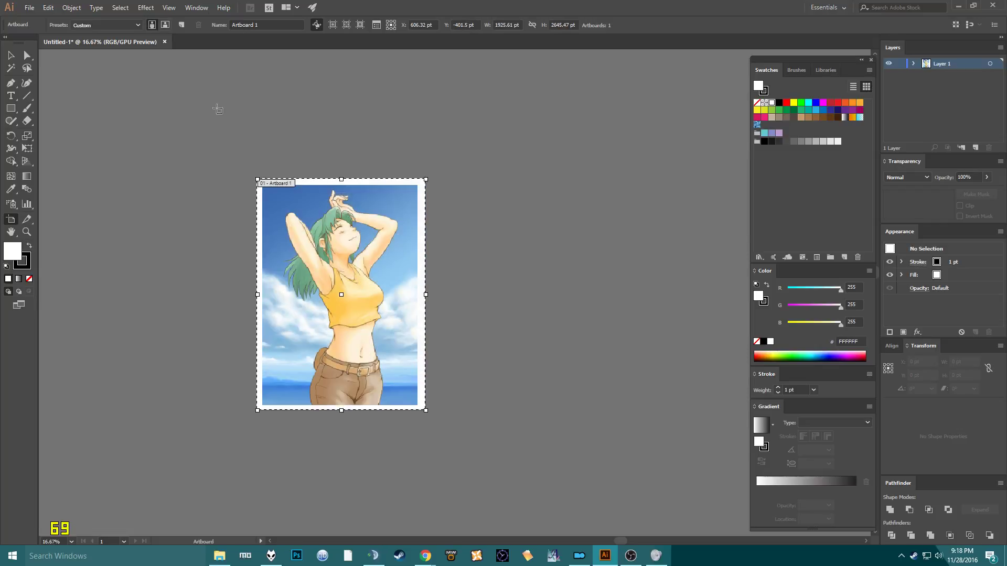
{"action": "left_click", "coordinate": [9, 58]}
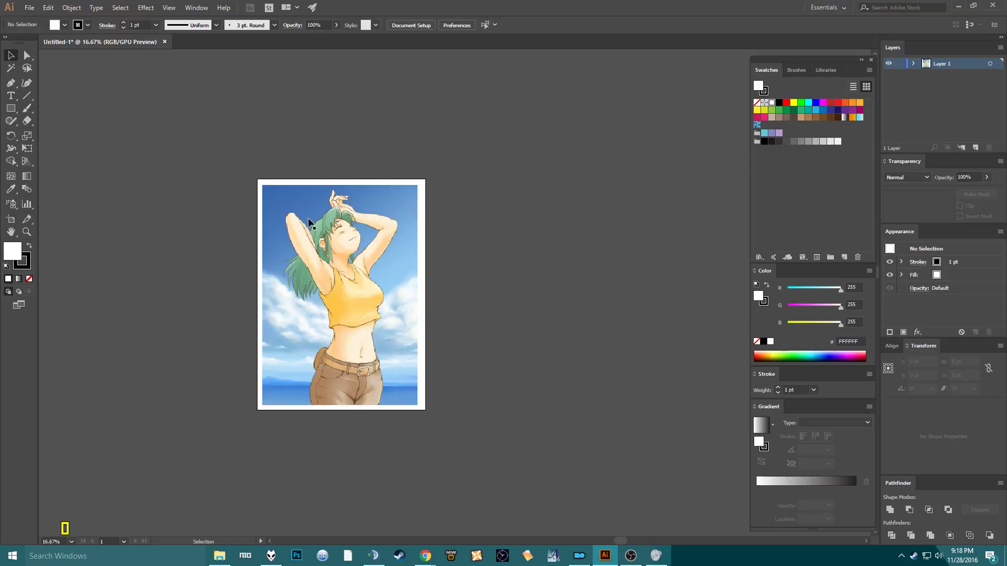
Lock the image layer and, on a new layer above it, draw a rectangle about 1896 by 2597 pt covering the artboard.
{"action": "left_click", "coordinate": [902, 64]}
{"action": "left_click", "coordinate": [979, 147]}
{"action": "left_click", "coordinate": [12, 109]}
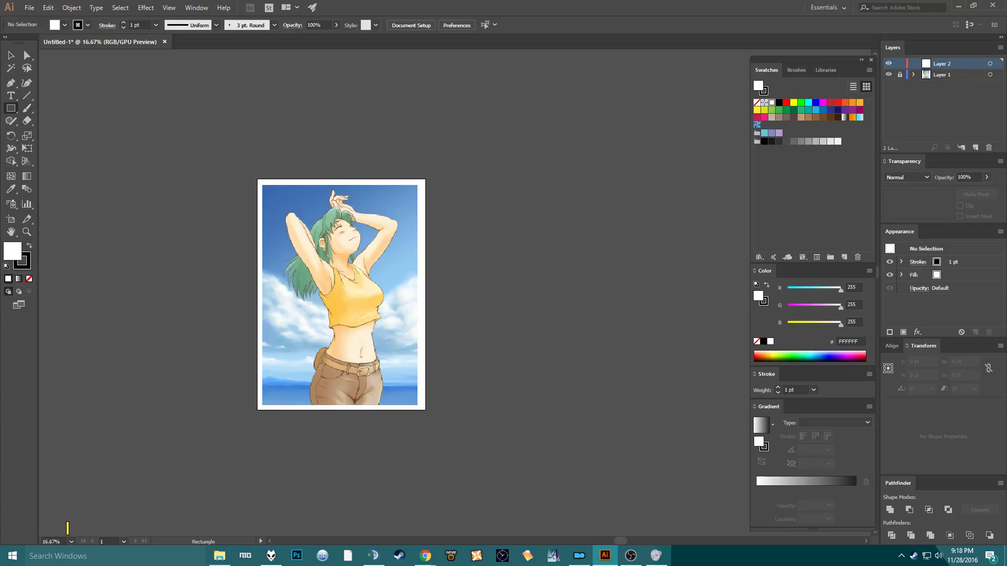
{"action": "left_click", "coordinate": [12, 109]}
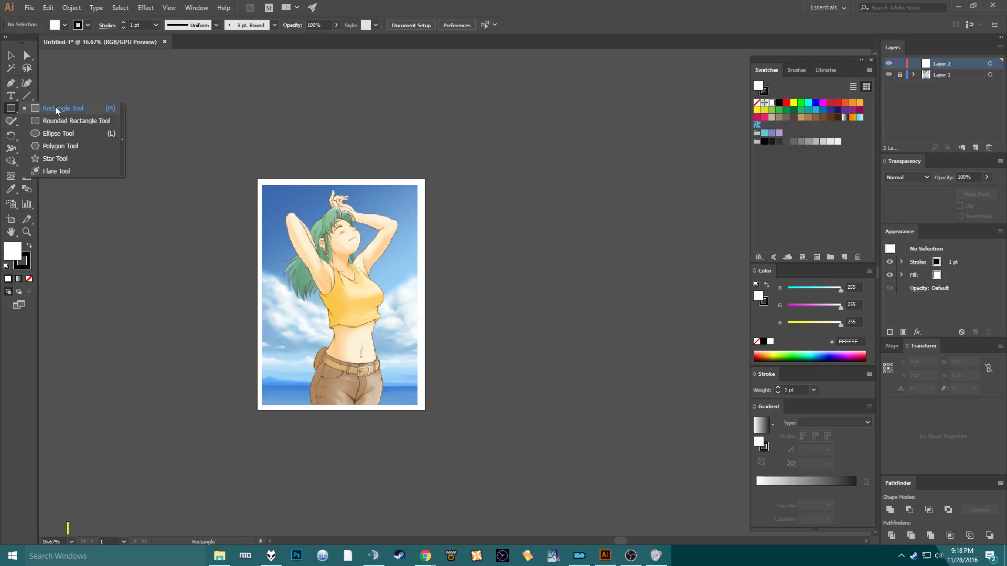
{"action": "left_click", "coordinate": [11, 109]}
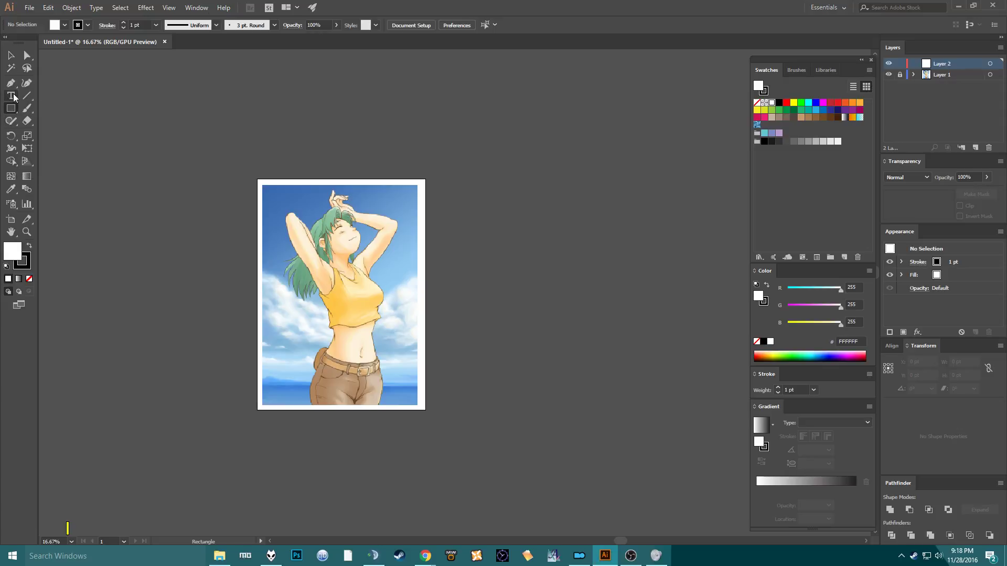
{"action": "left_click", "coordinate": [11, 108]}
{"action": "left_click", "coordinate": [53, 110]}
{"action": "left_click_drag", "start_coordinate": [257, 181], "coordinate": [425, 411]}
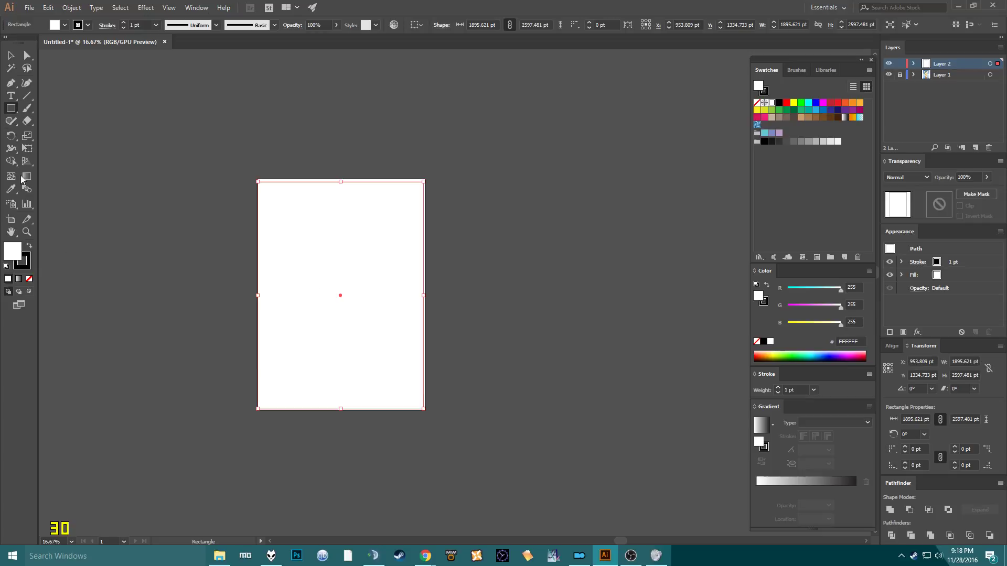
{"action": "key", "text": "v"}
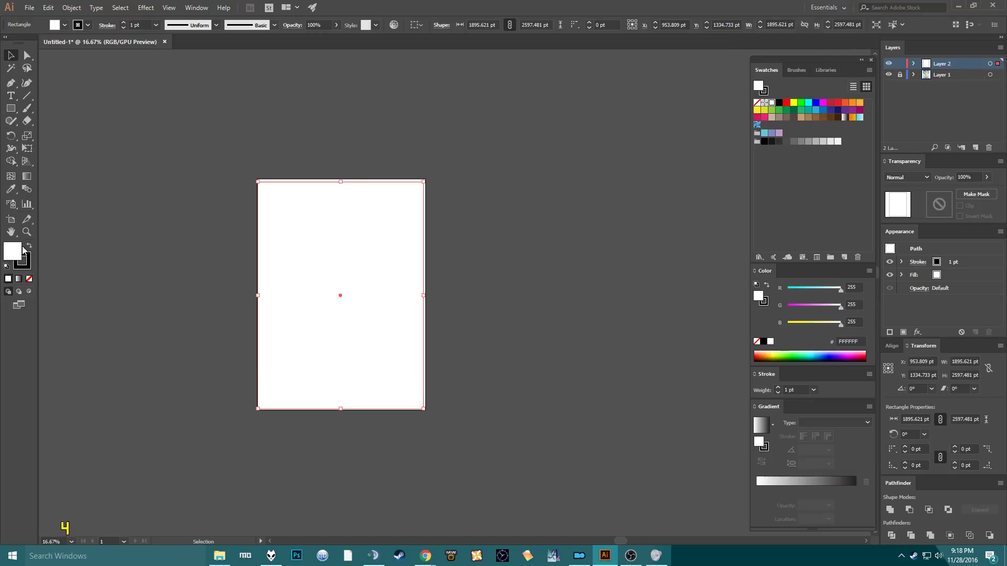
Remove the rectangle's stroke, keep its white fill, and make the fill the active colour attribute.
{"action": "left_click", "coordinate": [28, 266]}
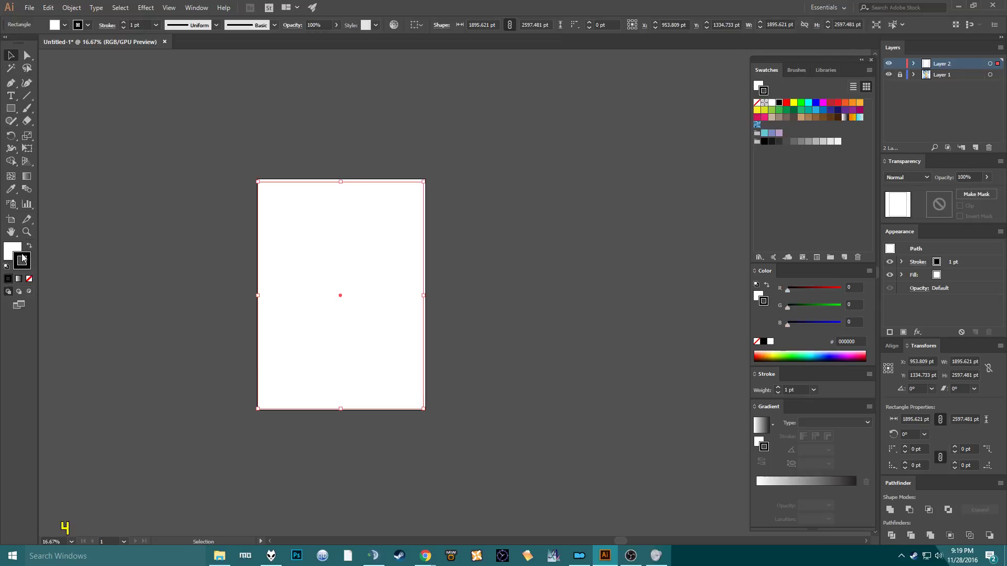
{"action": "left_click", "coordinate": [30, 280]}
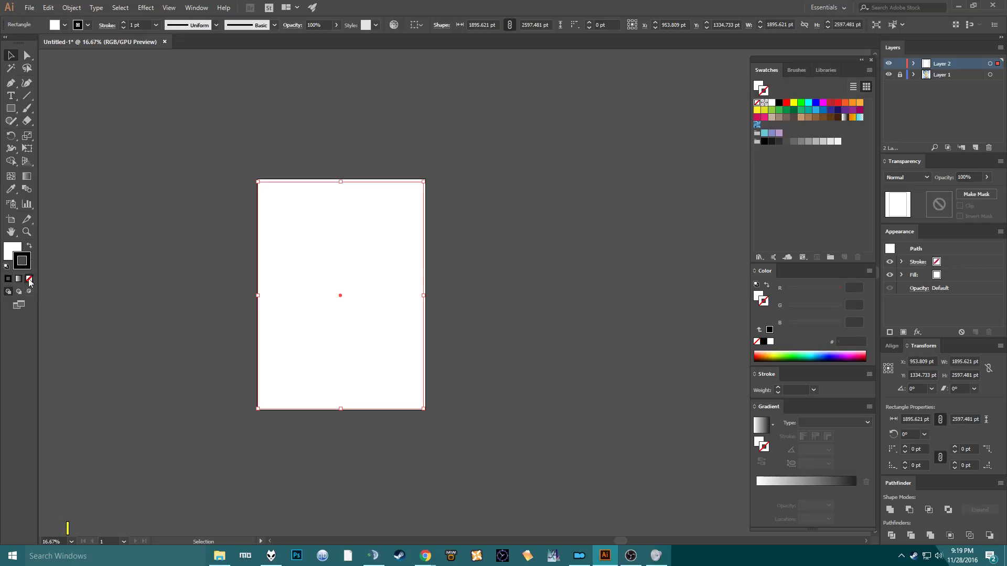
{"action": "left_click", "coordinate": [14, 254]}
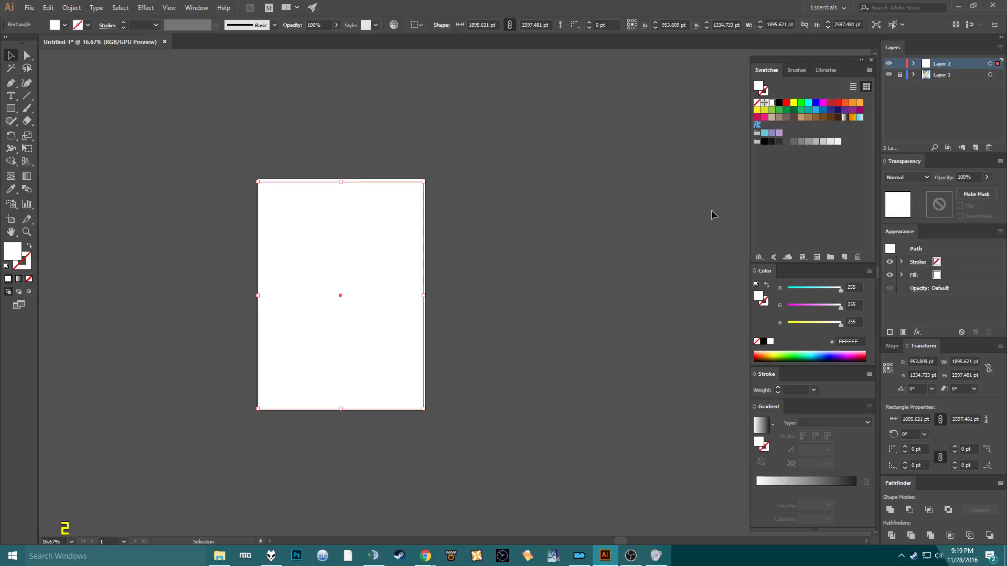
Set the white rectangle's opacity to 50% and deselect it.
{"action": "left_click", "coordinate": [972, 174]}
{"action": "type", "text": "50"}
{"action": "left_click", "coordinate": [577, 201]}
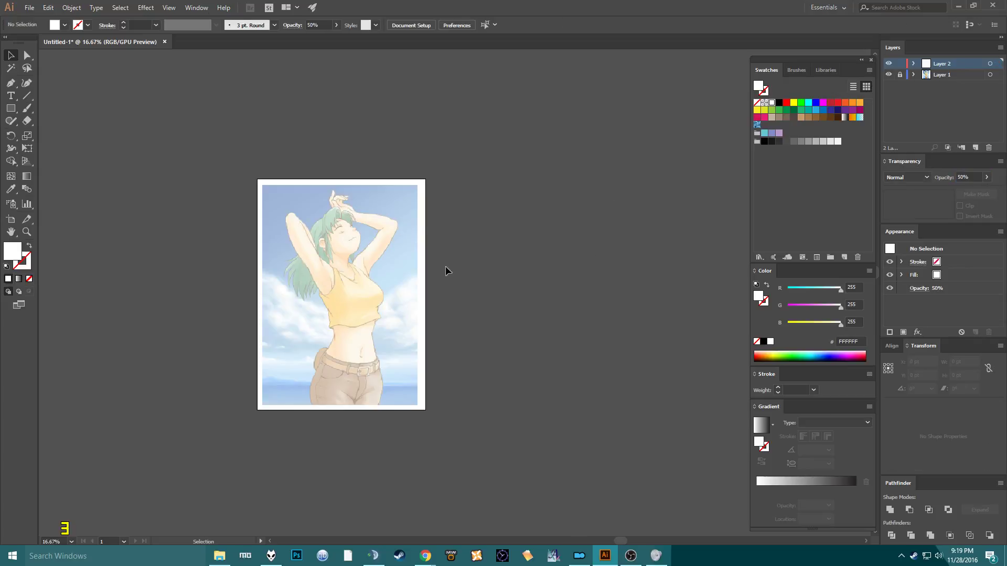
Set the white rectangle's opacity to 30% and deselect it.
{"action": "left_click", "coordinate": [974, 178]}
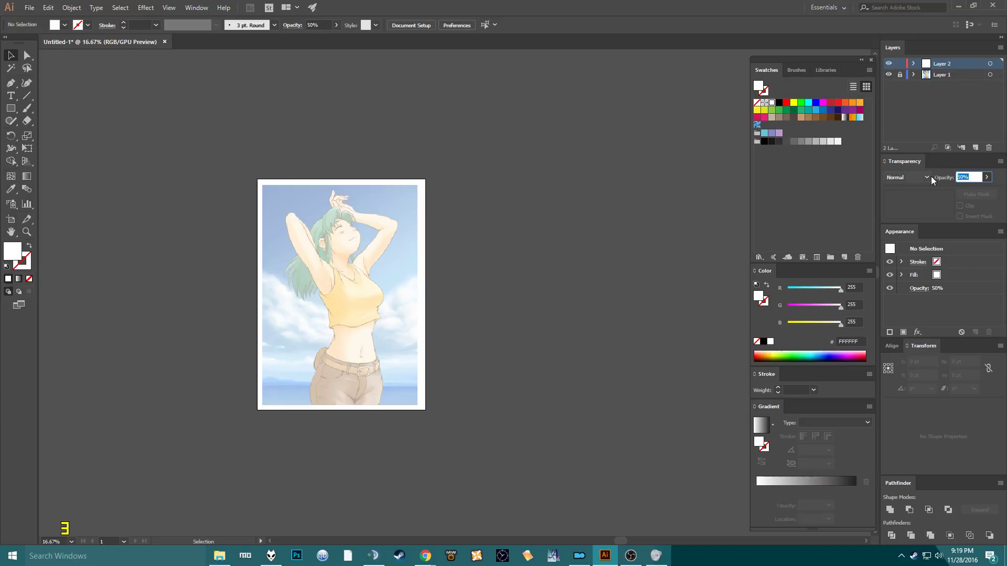
{"action": "type", "text": "30"}
{"action": "key", "text": "Return"}
{"action": "left_click", "coordinate": [400, 223]}
{"action": "left_click", "coordinate": [970, 178]}
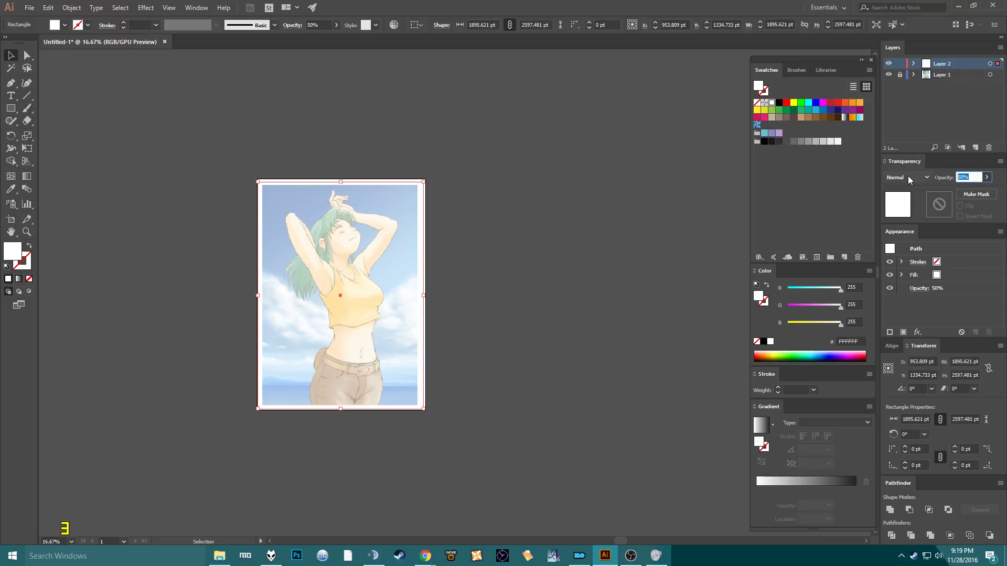
{"action": "type", "text": "30"}
{"action": "left_click", "coordinate": [588, 207]}
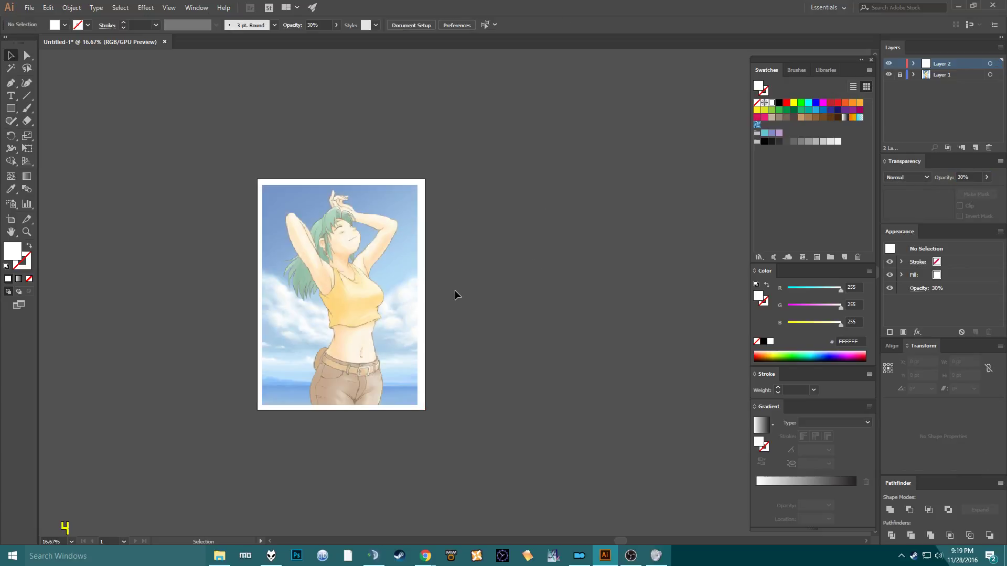
{"action": "left_click", "coordinate": [421, 231]}
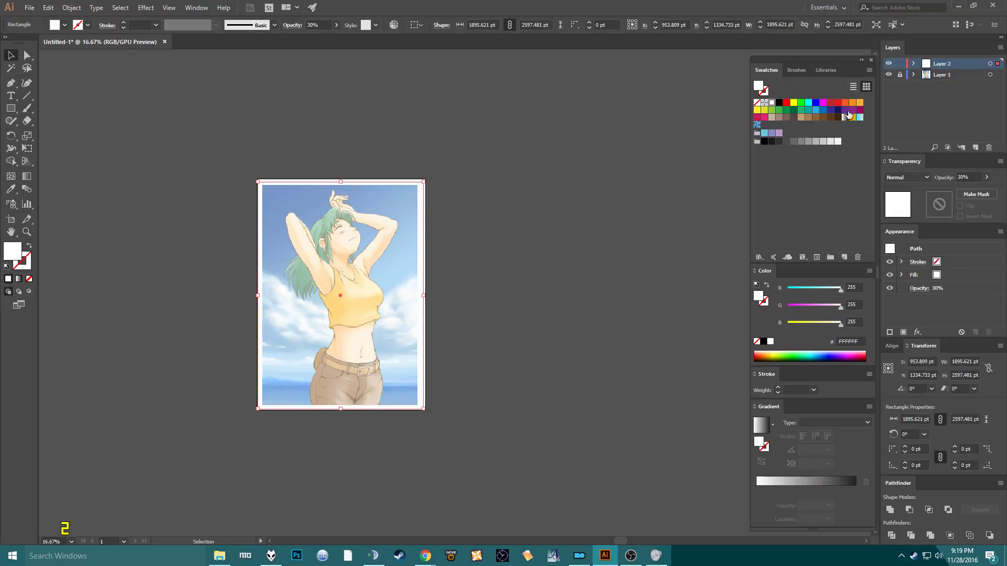
{"action": "left_click", "coordinate": [186, 5]}
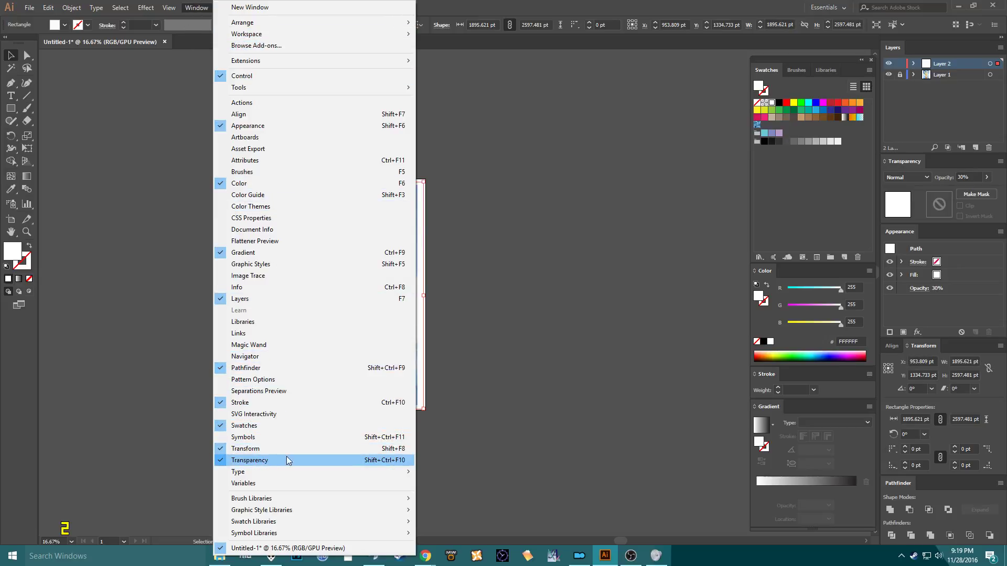
{"action": "key", "text": "Escape"}
Lock the white rectangle's layer and toggle its visibility to compare the picture with and without the fading overlay.
{"action": "key", "text": "ctrl+shift+a"}
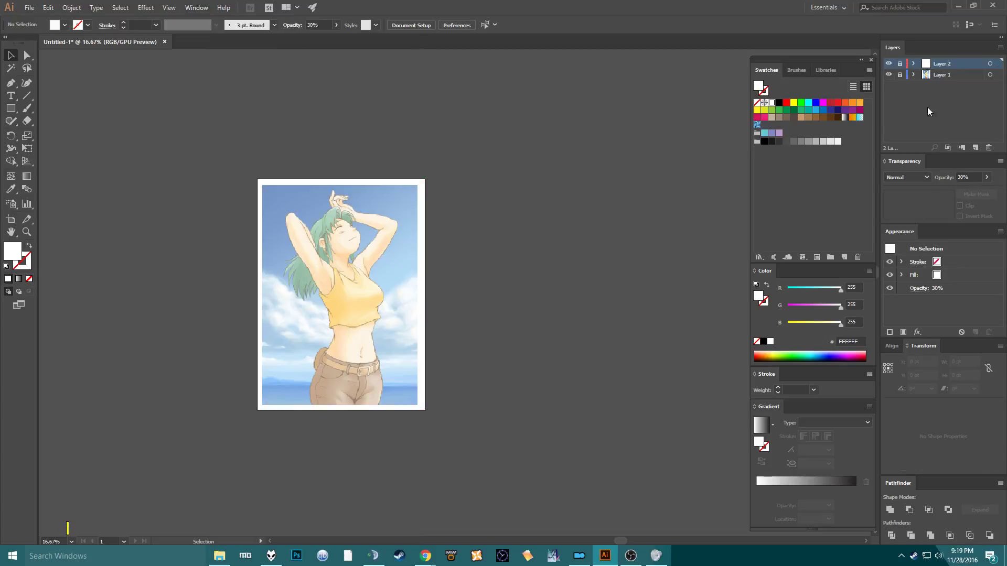
{"action": "left_click", "coordinate": [889, 64]}
{"action": "left_click", "coordinate": [888, 63]}
{"action": "left_click", "coordinate": [889, 64]}
{"action": "left_click", "coordinate": [889, 64]}
{"action": "left_click", "coordinate": [889, 63]}
{"action": "left_click", "coordinate": [889, 63]}
Add a new layer on top and name the layers, from lowest to highest, Original, White and Inks.
{"action": "left_click", "coordinate": [971, 147]}
{"action": "double_click", "coordinate": [941, 86]}
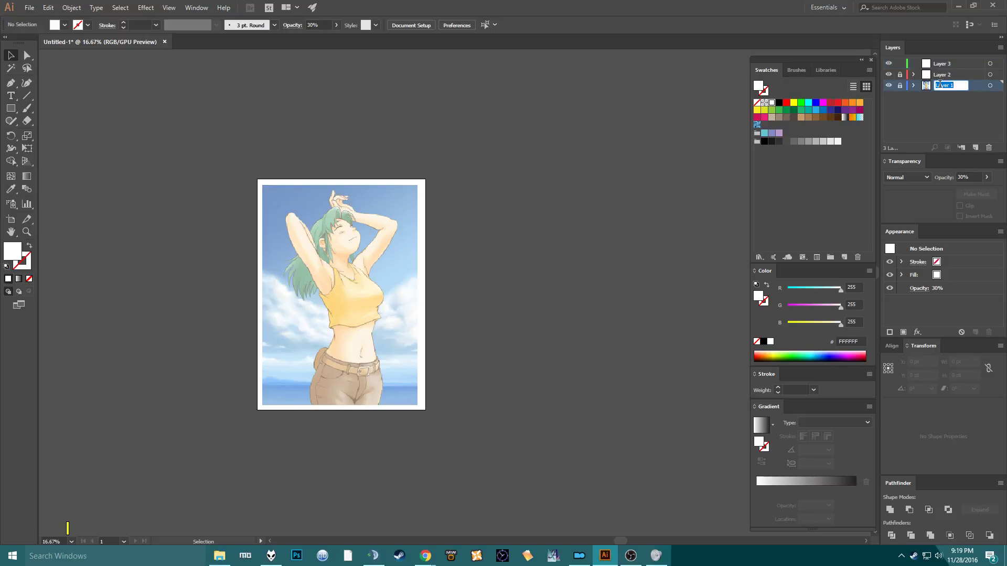
{"action": "type", "text": "C"}
{"action": "left_click", "coordinate": [944, 75]}
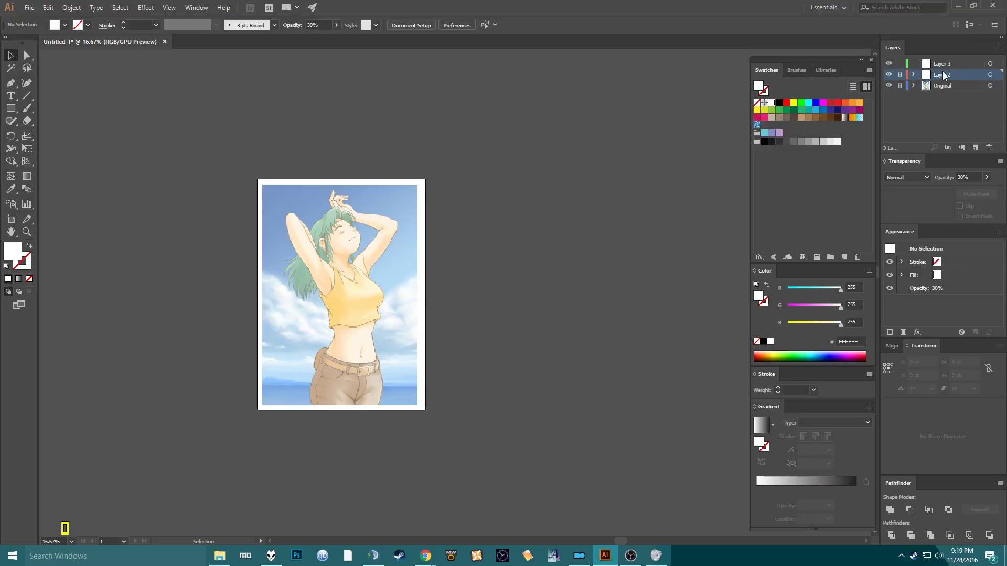
{"action": "type", "text": "White"}
{"action": "double_click", "coordinate": [948, 64]}
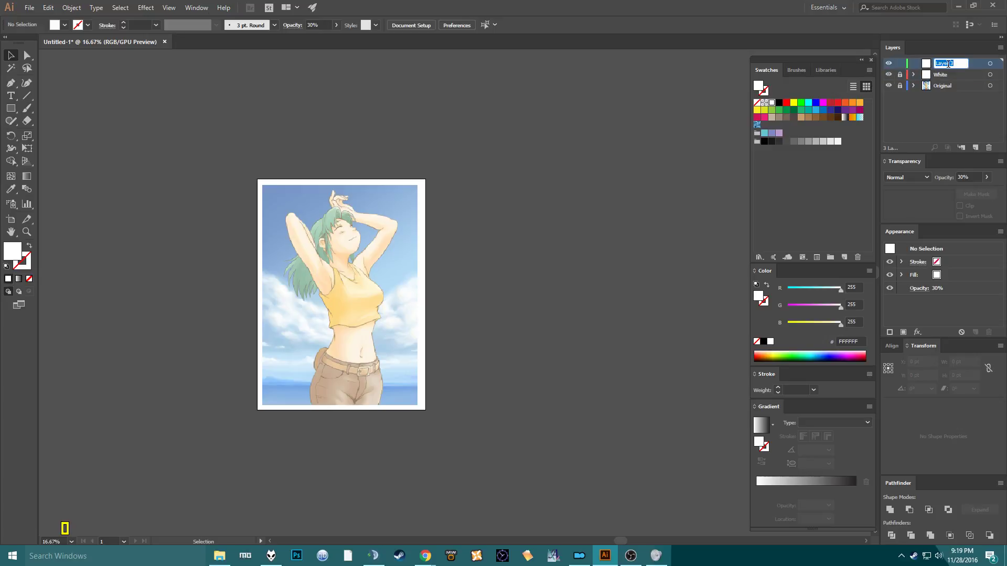
{"action": "type", "text": "L"}
{"action": "key", "text": "Return"}
Draw a white triangle from the chin across the raised arm with the Pen tool on the Inks layer, and delete its chin corner.
{"action": "scroll", "coordinate": [411, 216], "scroll_direction": "up", "scroll_amount": 10}
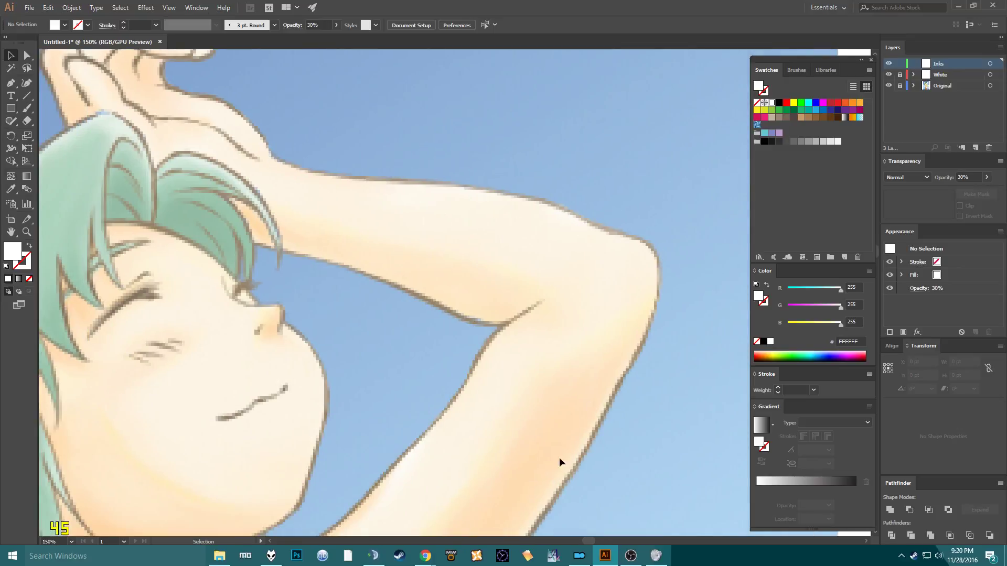
{"action": "left_click_drag", "start_coordinate": [389, 297], "coordinate": [542, 229]}
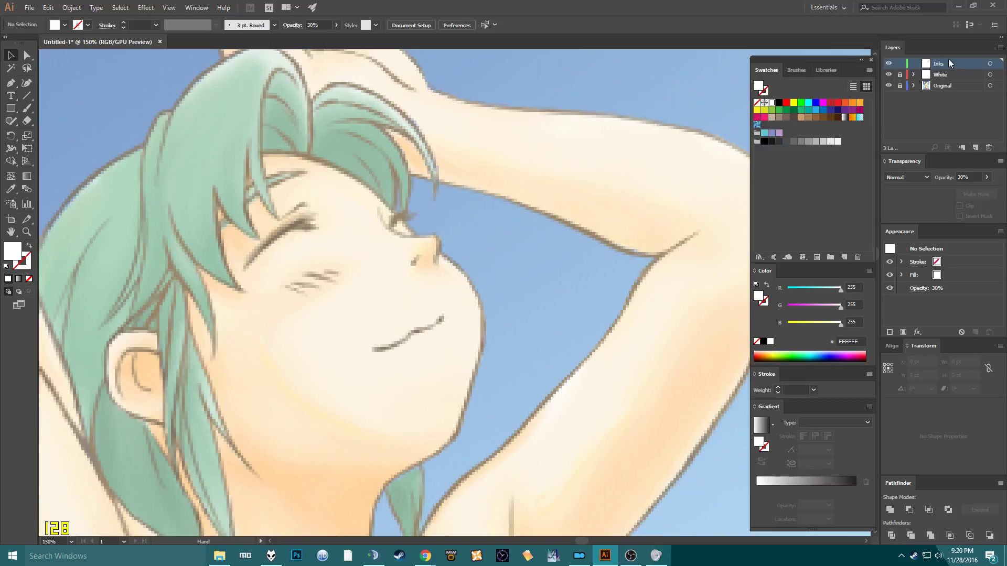
{"action": "scroll", "coordinate": [422, 126], "scroll_direction": "down", "scroll_amount": 2}
{"action": "scroll", "coordinate": [409, 156], "scroll_direction": "up", "scroll_amount": 2}
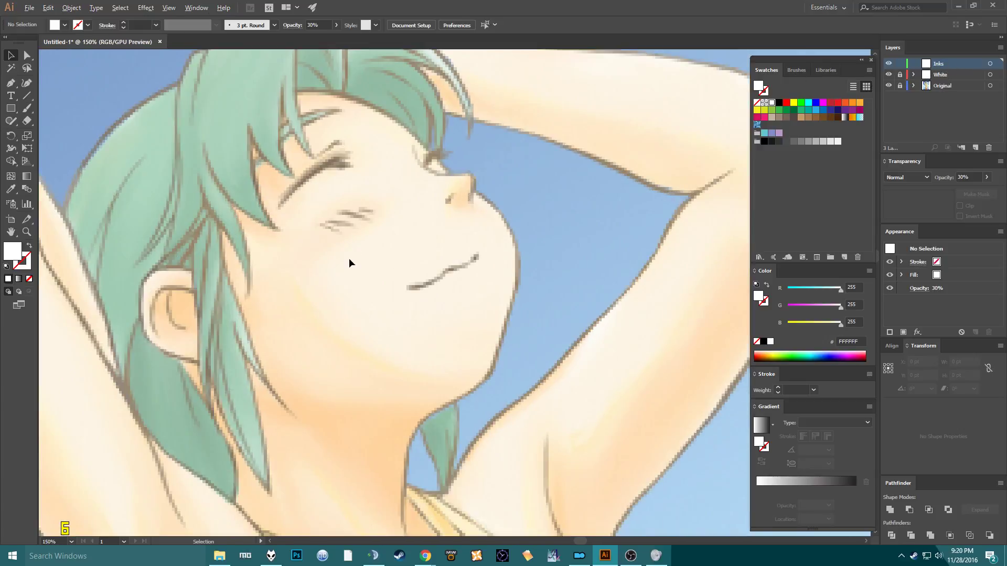
{"action": "left_click_drag", "start_coordinate": [346, 284], "coordinate": [382, 289]}
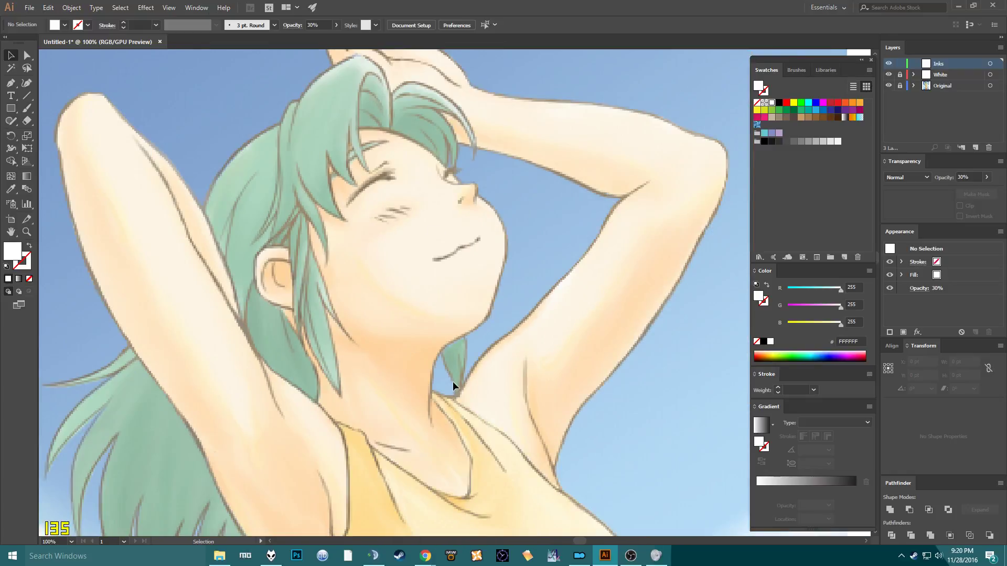
{"action": "left_click_drag", "start_coordinate": [599, 187], "coordinate": [470, 302]}
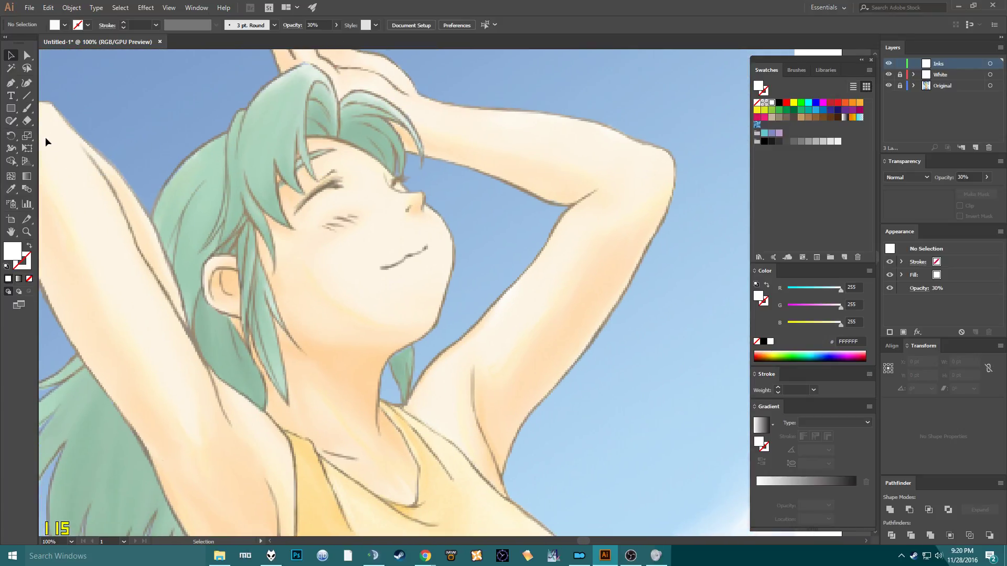
{"action": "left_click", "coordinate": [15, 87]}
{"action": "left_click", "coordinate": [414, 293]}
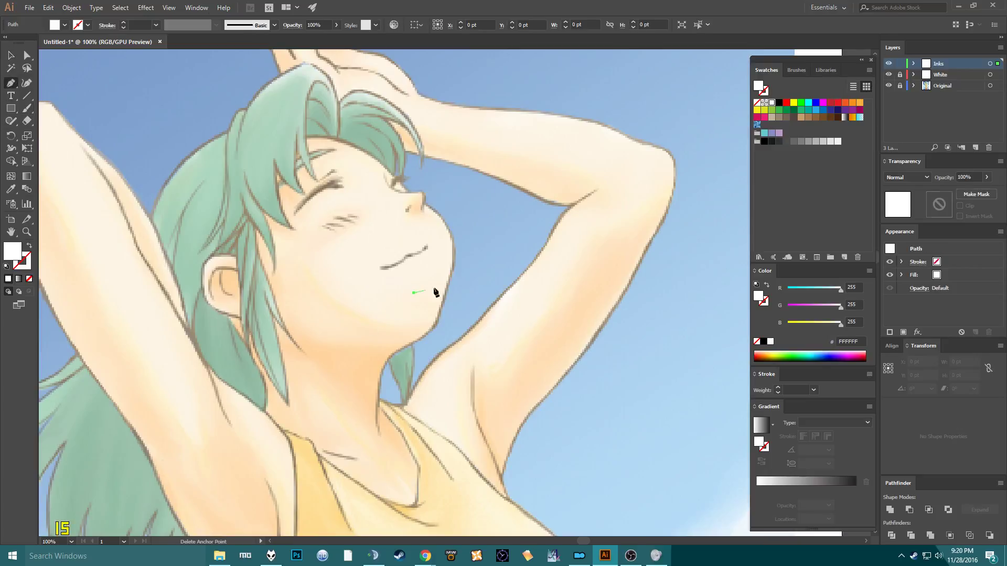
{"action": "left_click", "coordinate": [574, 261]}
{"action": "left_click", "coordinate": [542, 363]}
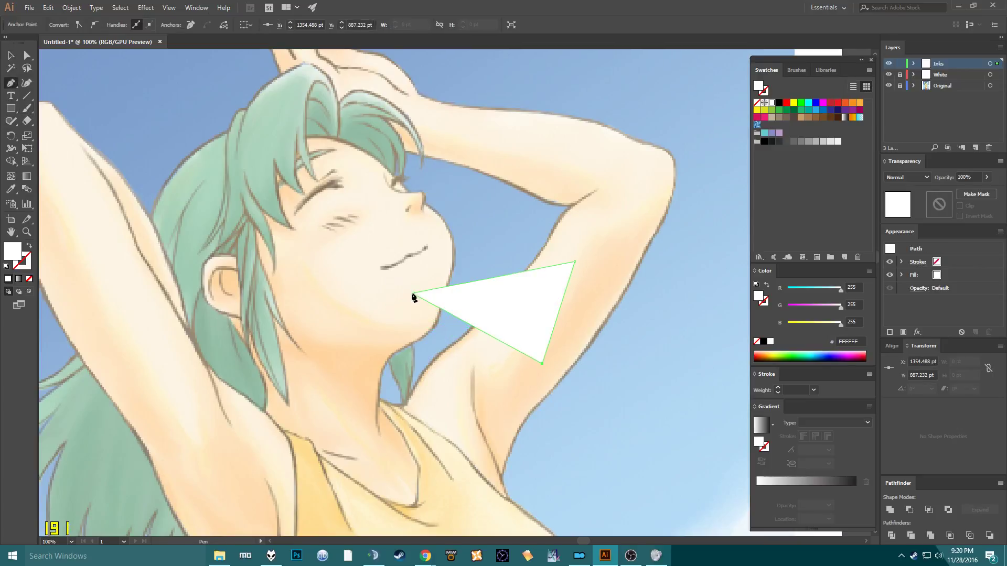
{"action": "left_click", "coordinate": [414, 294]}
{"action": "key", "text": "Delete"}
Review the Inks layer's options, including its green highlight colour, and dismiss them without changes.
{"action": "double_click", "coordinate": [948, 67]}
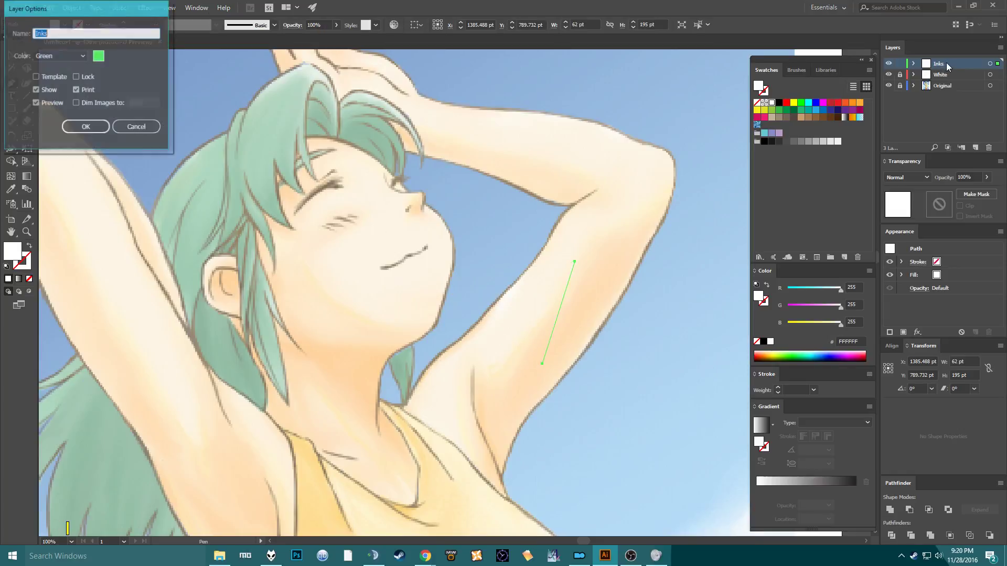
{"action": "left_click_drag", "start_coordinate": [91, 10], "coordinate": [555, 165]}
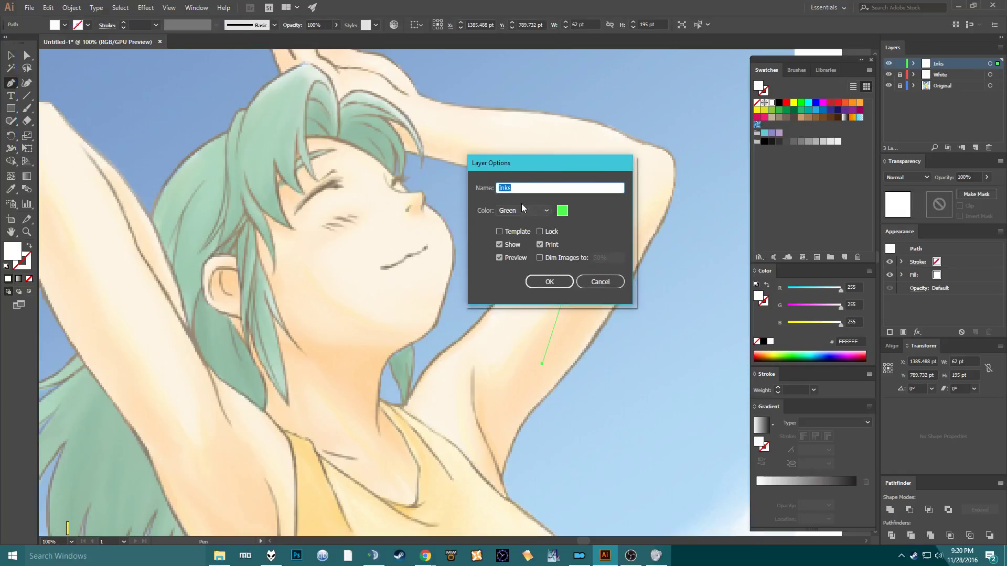
{"action": "left_click", "coordinate": [603, 284]}
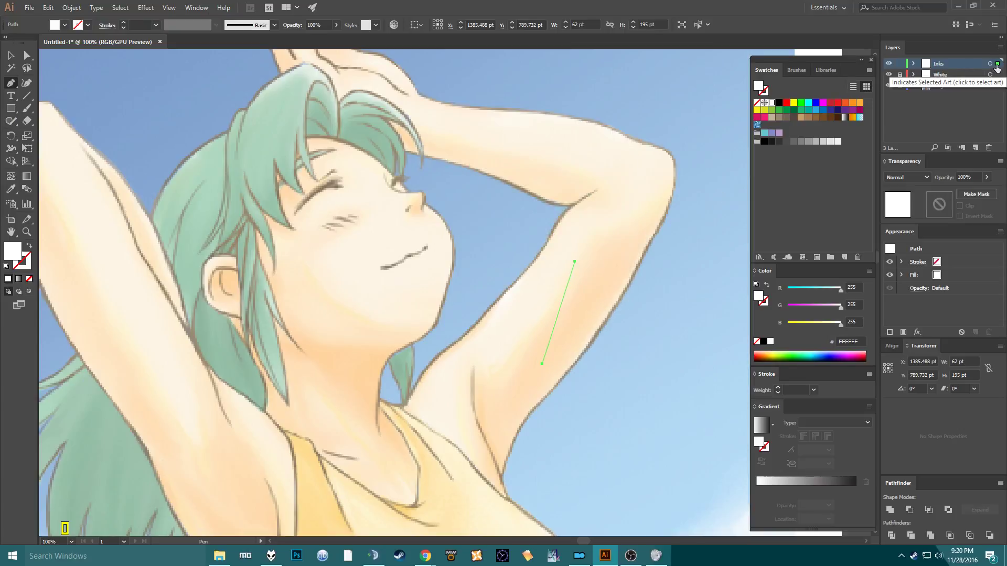
Change the Inks layer's highlight colour to Magenta in its layer options.
{"action": "double_click", "coordinate": [958, 66]}
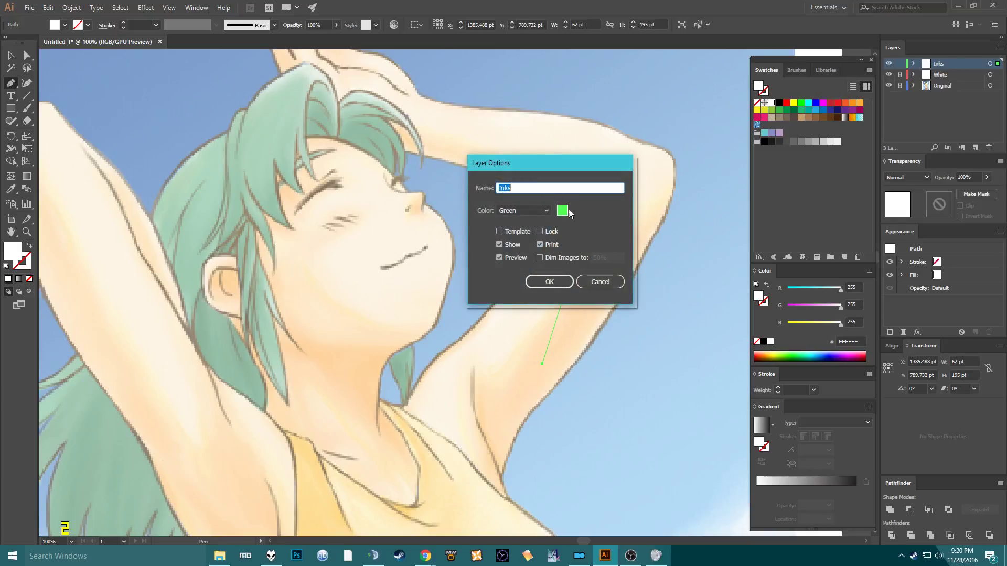
{"action": "left_click", "coordinate": [545, 210]}
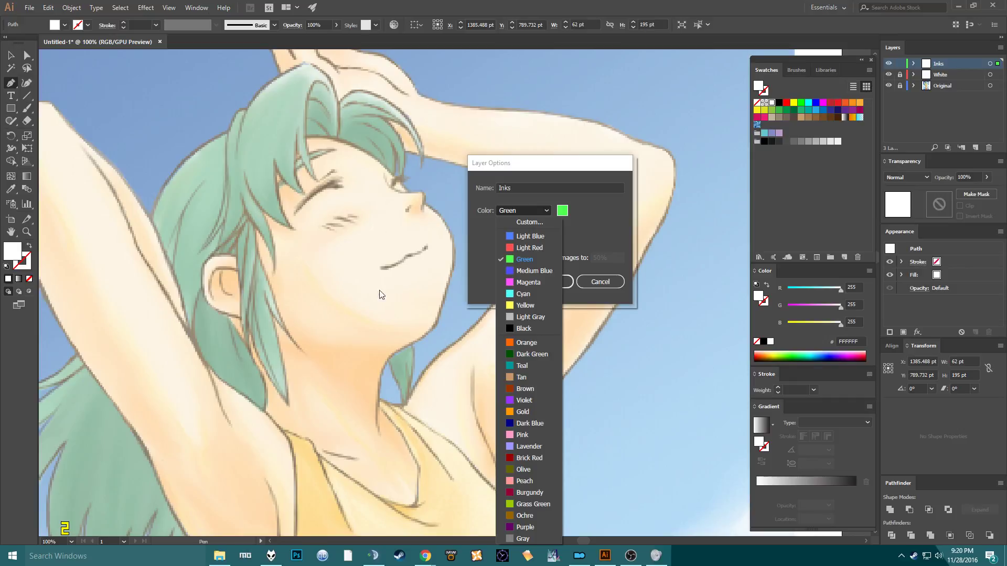
{"action": "left_click", "coordinate": [530, 282]}
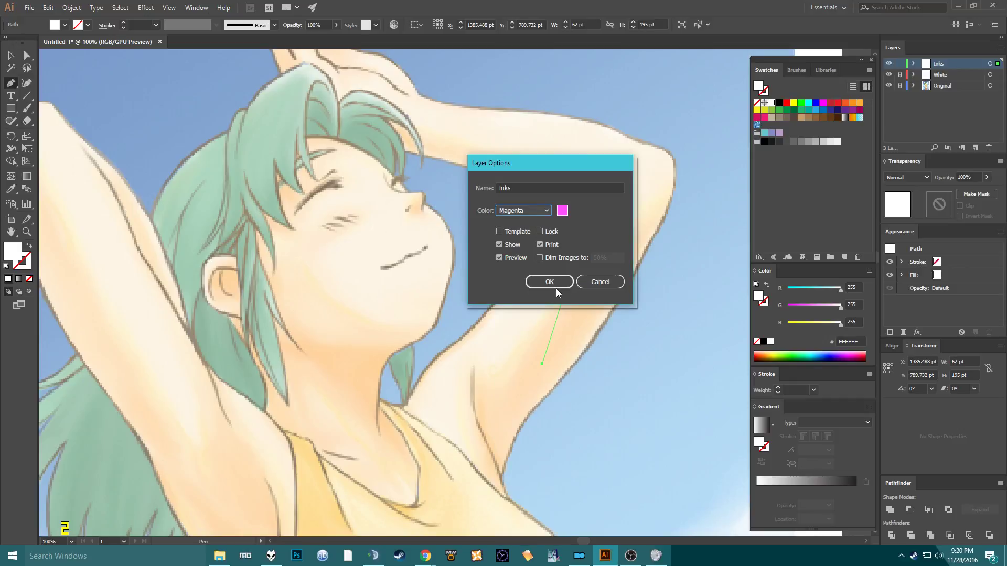
{"action": "left_click", "coordinate": [549, 283]}
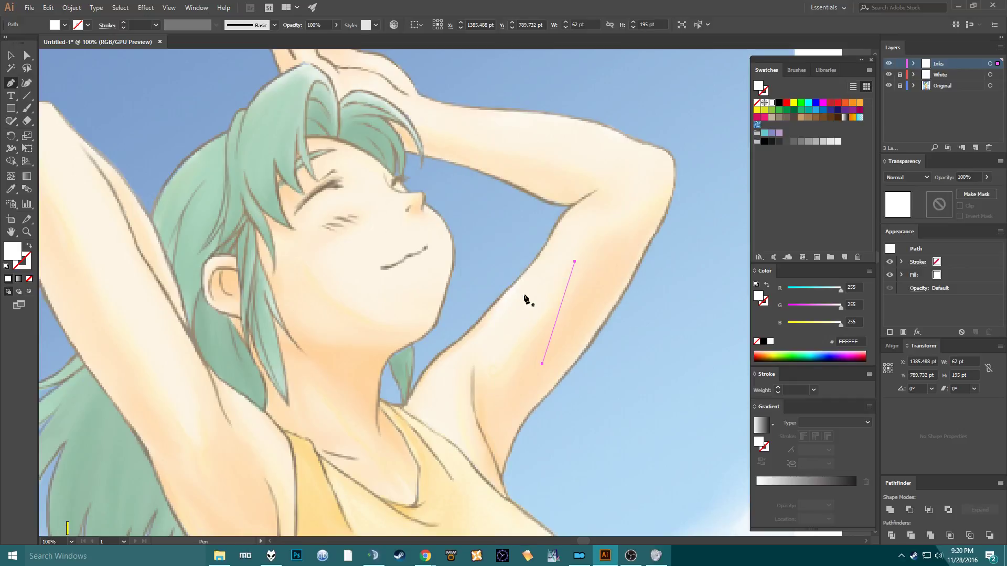
Redraw the white test triangle over the raised arm with the Pen tool, and remove it so the Inks layer is empty.
{"action": "left_click", "coordinate": [574, 262]}
{"action": "left_click", "coordinate": [483, 279]}
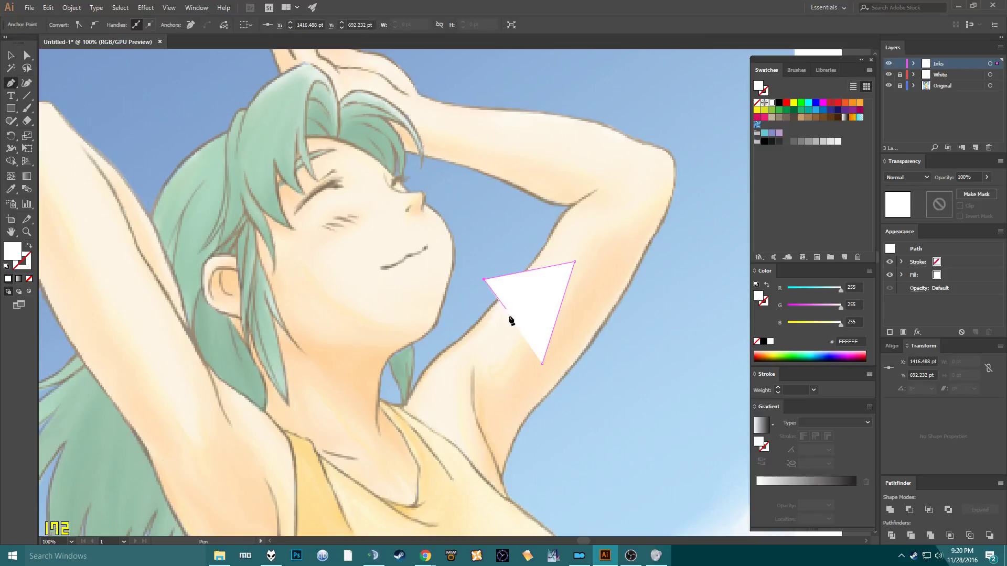
{"action": "left_click", "coordinate": [543, 363]}
{"action": "key", "text": "ctrl+z"}
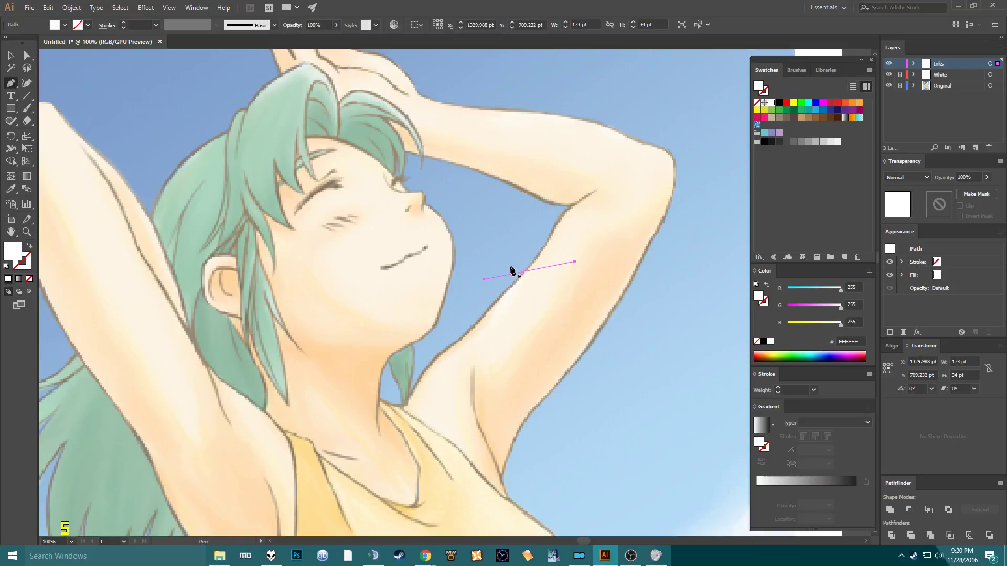
{"action": "key", "text": "ctrl+shift+a"}
Examine the whole picture and the hair outline around the crown to judge where the first ink shape begins.
{"action": "key", "text": "ctrl+minus"}
{"action": "key", "text": "ctrl+minus"}
{"action": "key", "text": "ctrl+minus"}
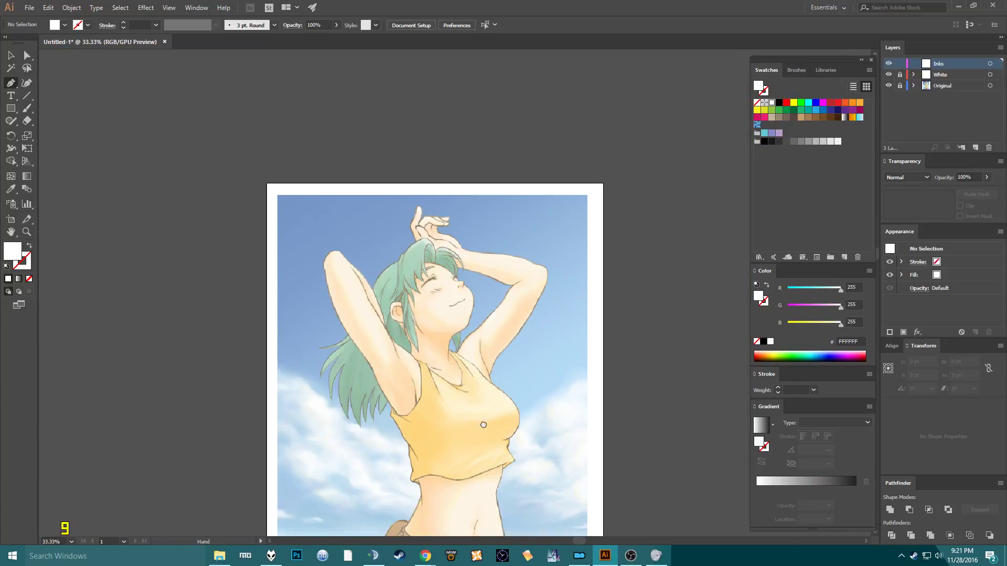
{"action": "left_click_drag", "start_coordinate": [460, 287], "coordinate": [456, 309]}
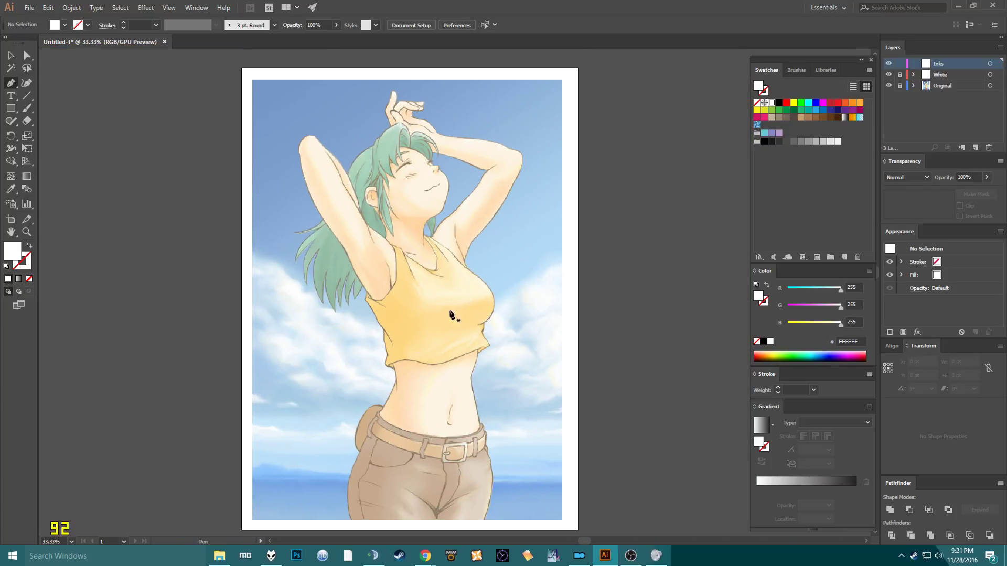
{"action": "scroll", "coordinate": [454, 315], "scroll_direction": "up", "scroll_amount": 3}
{"action": "scroll", "coordinate": [367, 247], "scroll_direction": "up", "scroll_amount": 5}
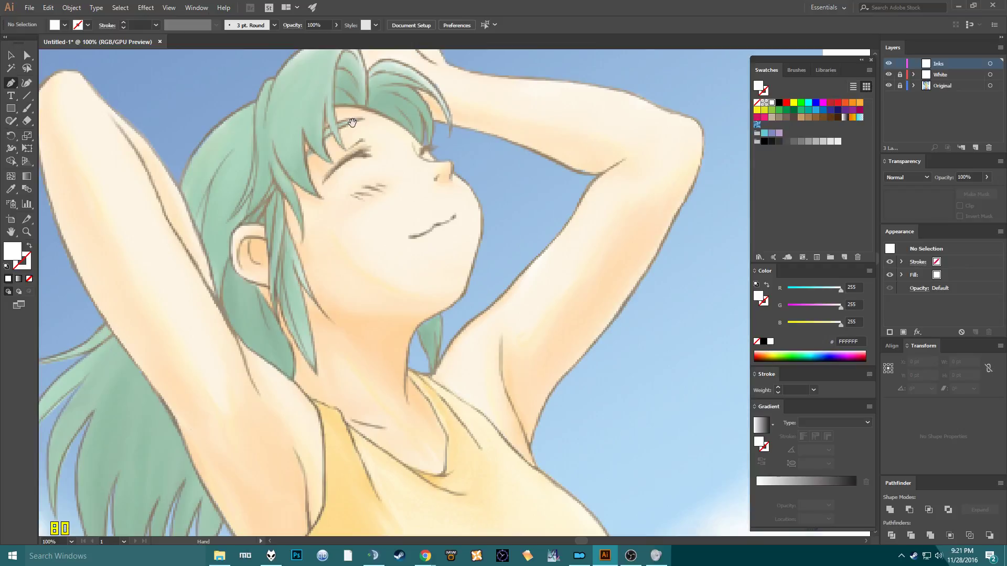
{"action": "scroll", "coordinate": [367, 246], "scroll_direction": "up", "scroll_amount": 3}
{"action": "scroll", "coordinate": [321, 176], "scroll_direction": "up", "scroll_amount": 3}
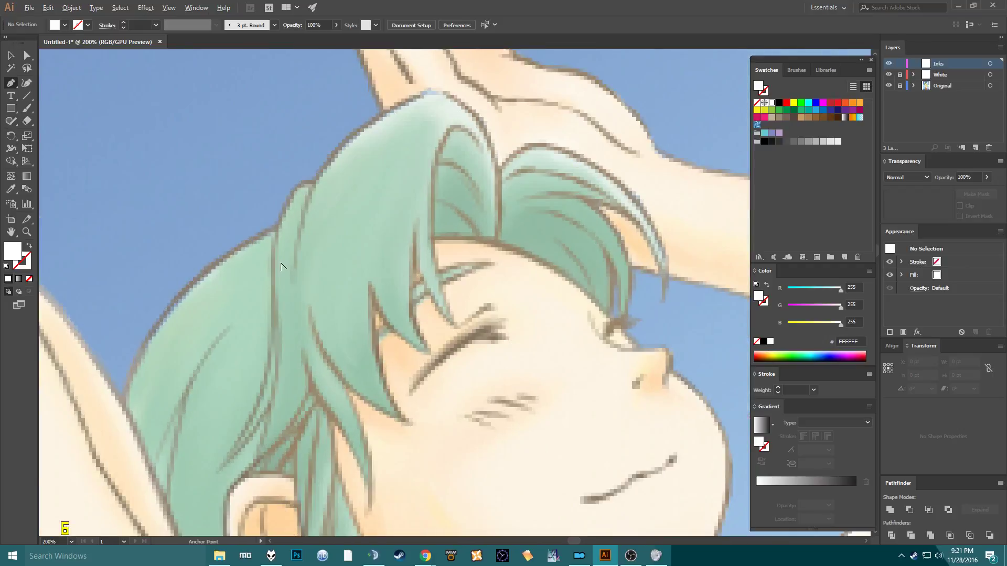
{"action": "scroll", "coordinate": [319, 141], "scroll_direction": "up", "scroll_amount": 2}
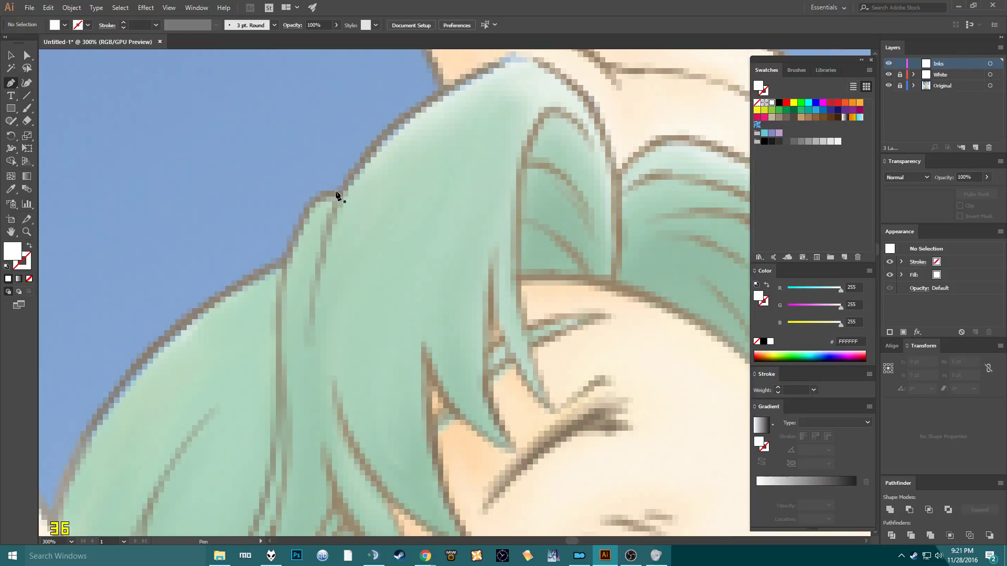
{"action": "scroll", "coordinate": [336, 194], "scroll_direction": "down", "scroll_amount": 1}
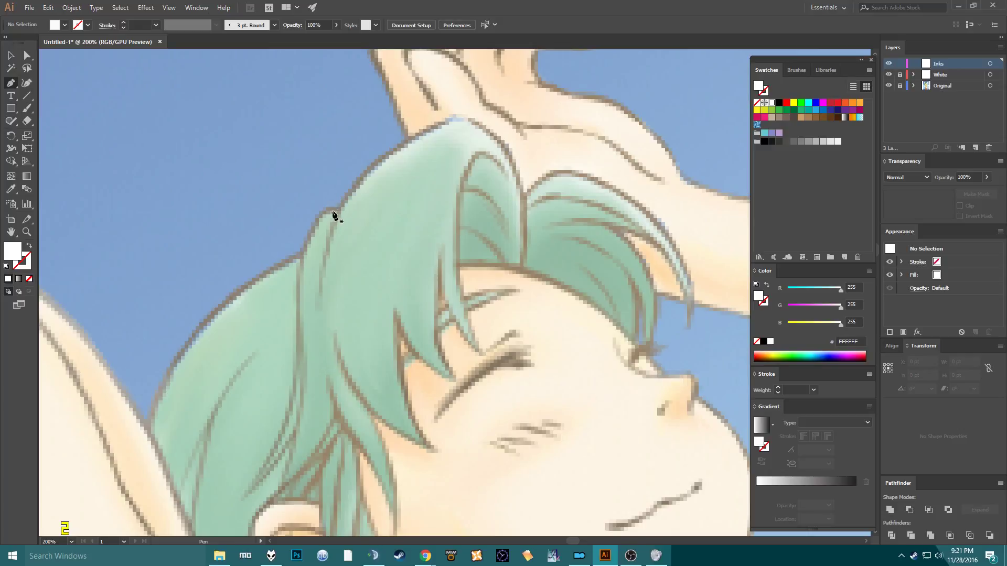
{"action": "scroll", "coordinate": [342, 212], "scroll_direction": "up", "scroll_amount": 1}
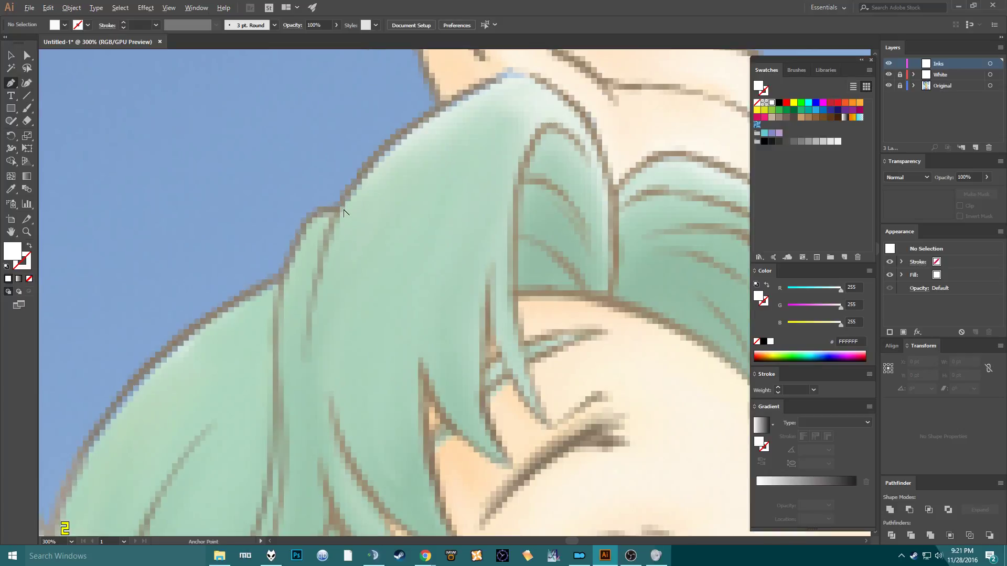
{"action": "scroll", "coordinate": [344, 212], "scroll_direction": "up", "scroll_amount": 1}
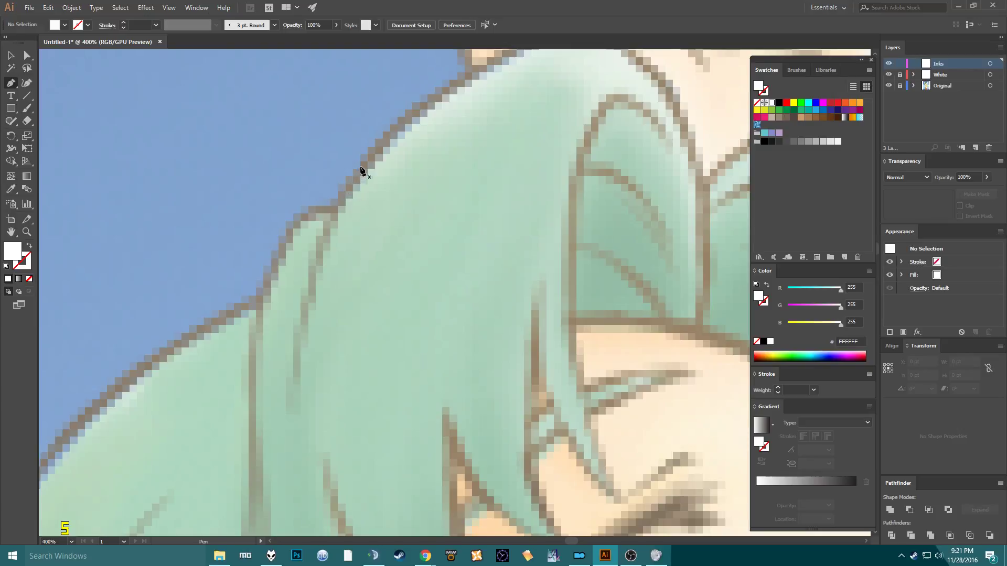
{"action": "left_click_drag", "start_coordinate": [392, 111], "coordinate": [353, 172]}
{"action": "scroll", "coordinate": [440, 204], "scroll_direction": "down", "scroll_amount": 1}
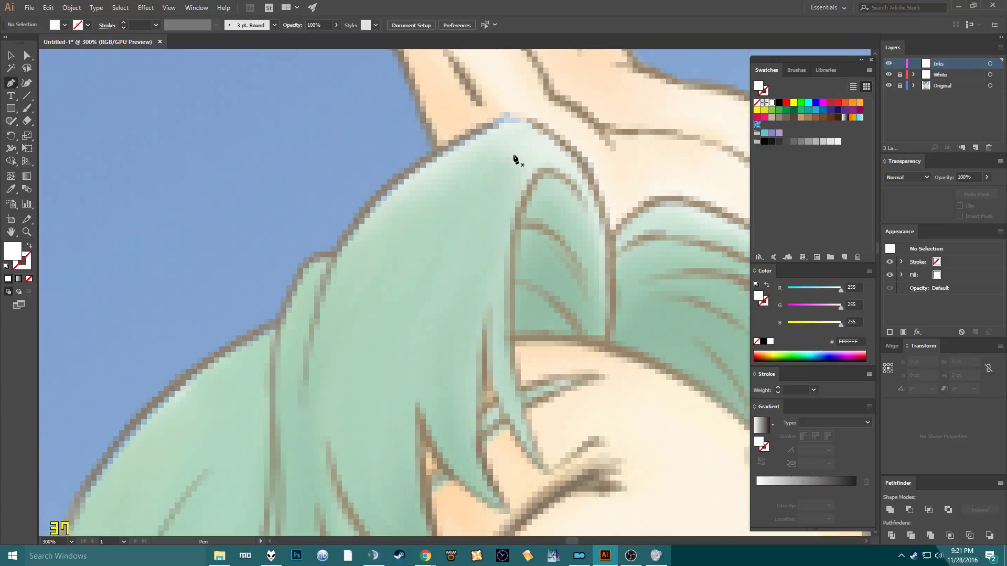
Trace the outer hair contour with the Pen tool from the peak of the crown down past the small tuft behind it.
{"action": "left_click_drag", "start_coordinate": [517, 114], "coordinate": [539, 114]}
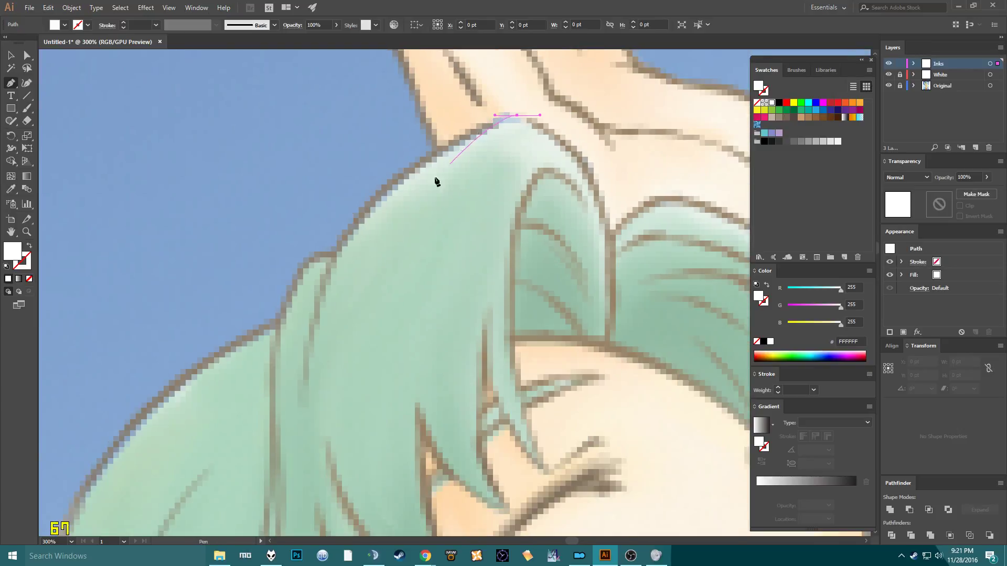
{"action": "left_click_drag", "start_coordinate": [336, 247], "coordinate": [303, 314]}
{"action": "left_click", "coordinate": [333, 250]}
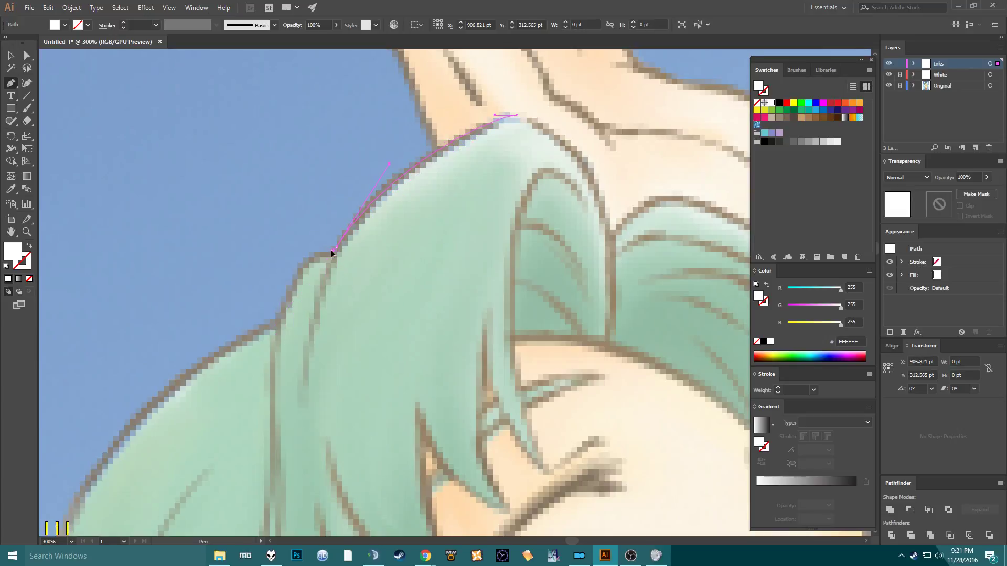
{"action": "left_click", "coordinate": [303, 260]}
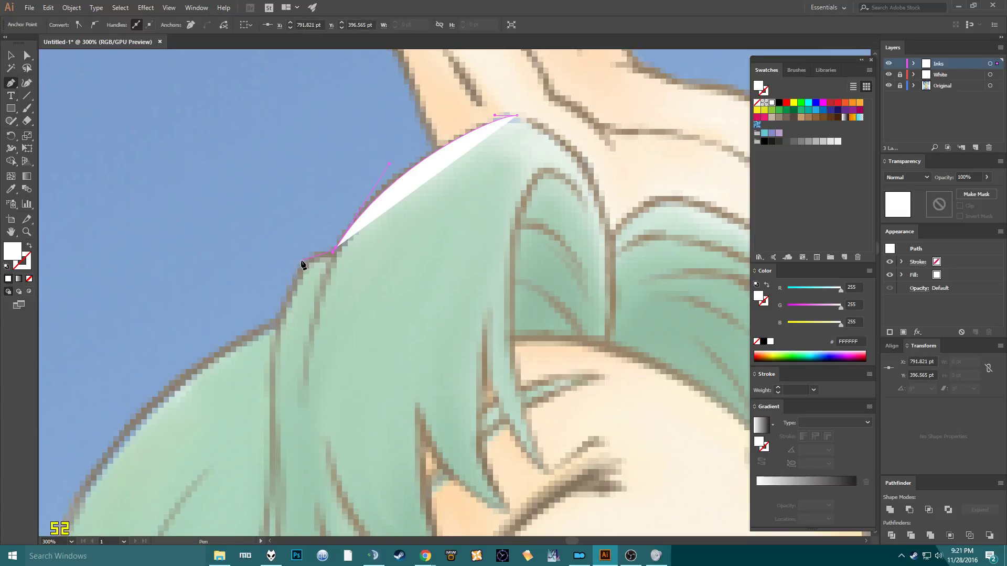
{"action": "left_click_drag", "start_coordinate": [306, 261], "coordinate": [293, 279]}
{"action": "left_click", "coordinate": [278, 318]}
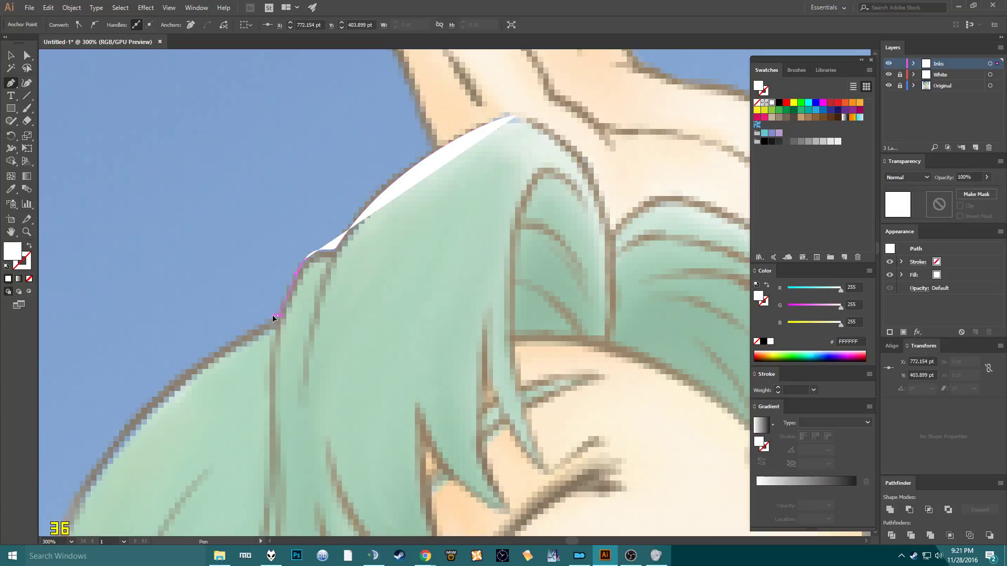
Continue the hair contour down the back of the head to the raised arm, and close it through the hair as one white shape.
{"action": "left_click_drag", "start_coordinate": [273, 327], "coordinate": [393, 168]}
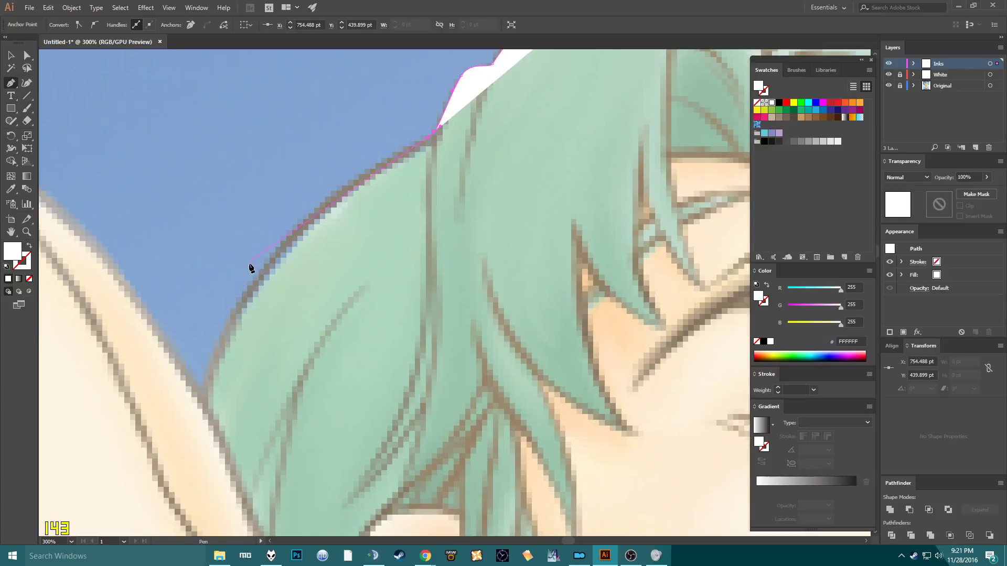
{"action": "left_click_drag", "start_coordinate": [205, 395], "coordinate": [164, 418]}
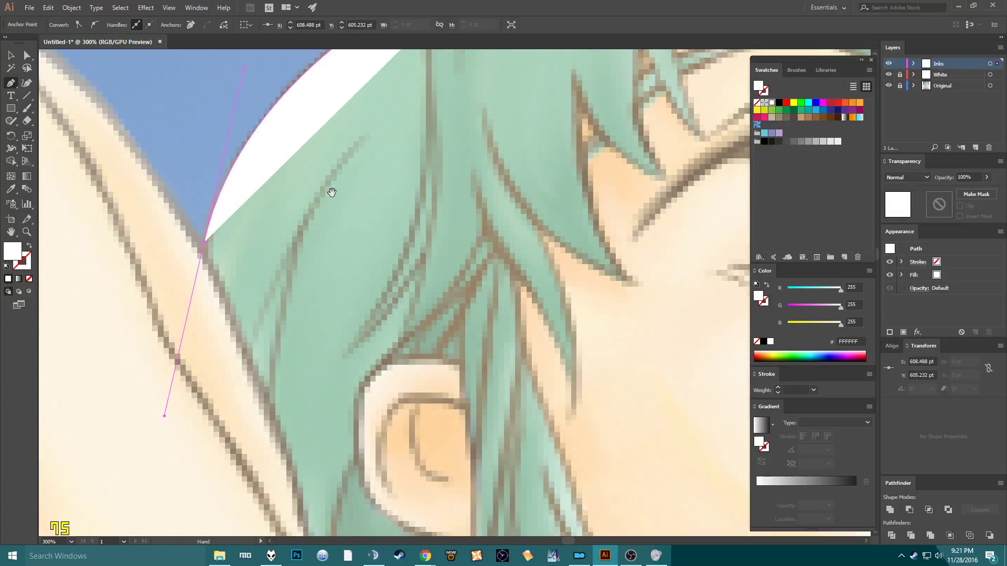
{"action": "left_click_drag", "start_coordinate": [329, 191], "coordinate": [234, 373]}
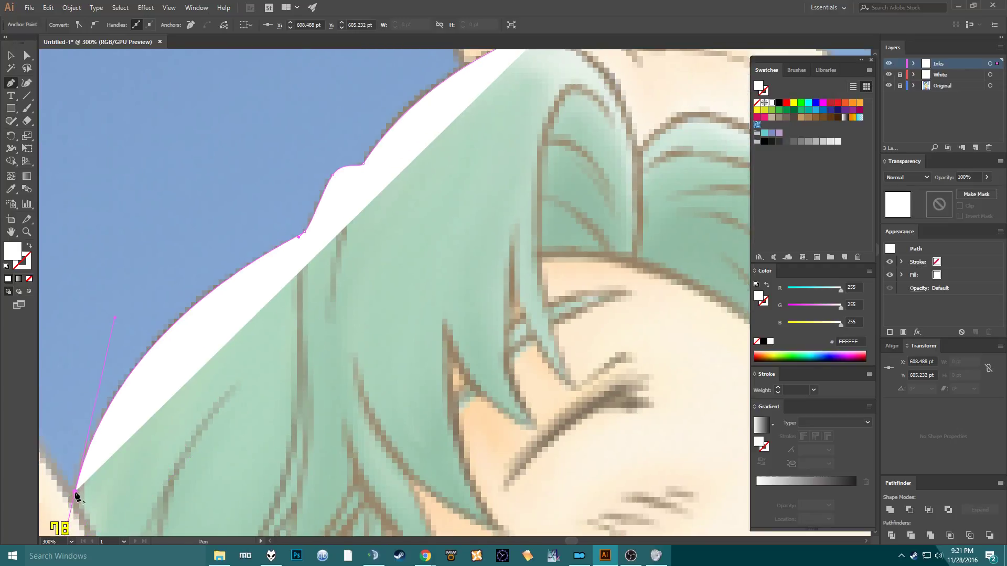
{"action": "left_click", "coordinate": [95, 516]}
{"action": "left_click", "coordinate": [465, 228]}
{"action": "left_click_drag", "start_coordinate": [512, 153], "coordinate": [425, 275]}
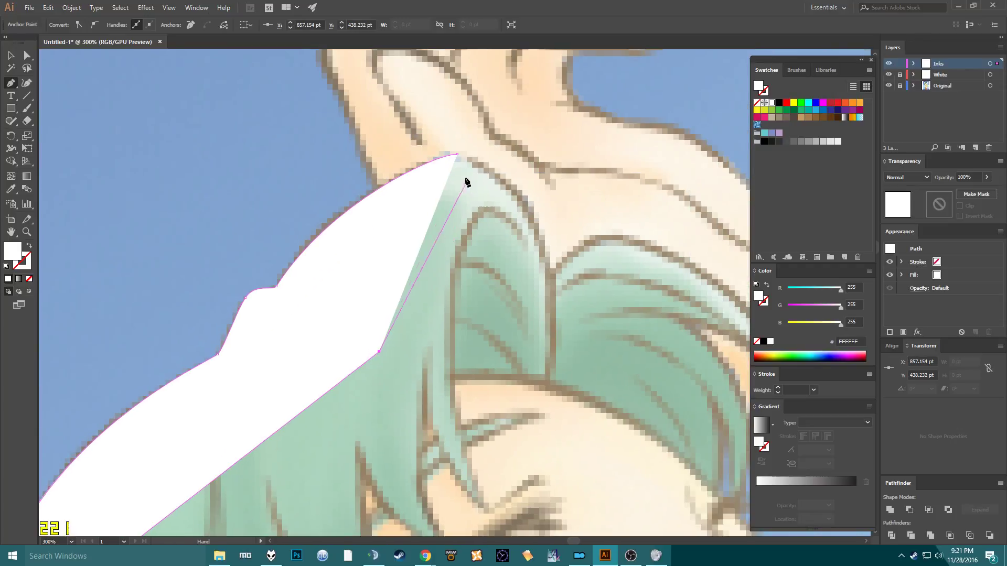
{"action": "left_click", "coordinate": [456, 155]}
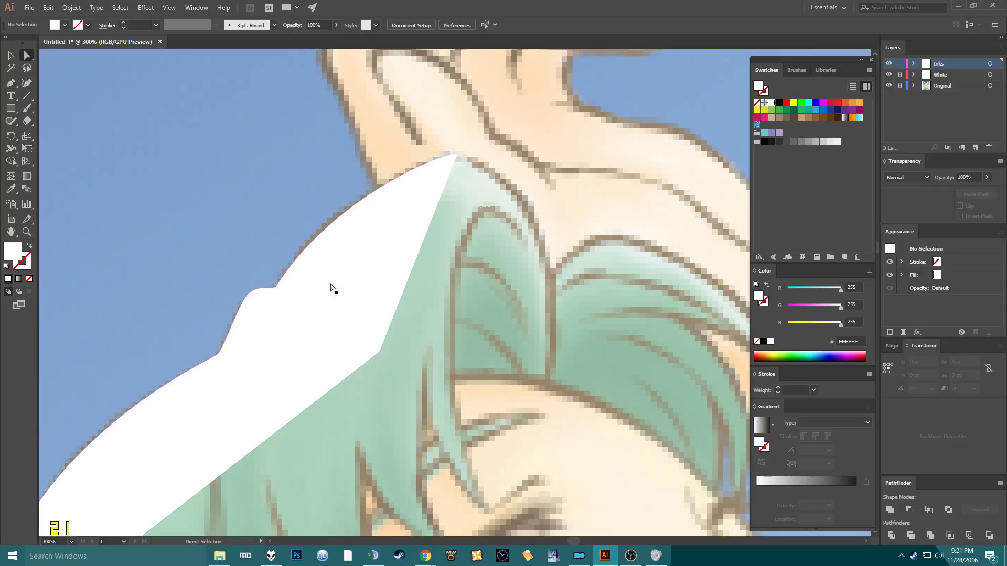
Select the single white hair shape with the Direct Selection tool and delete it.
{"action": "key", "text": "ctrl+shift+a"}
{"action": "left_click", "coordinate": [272, 332]}
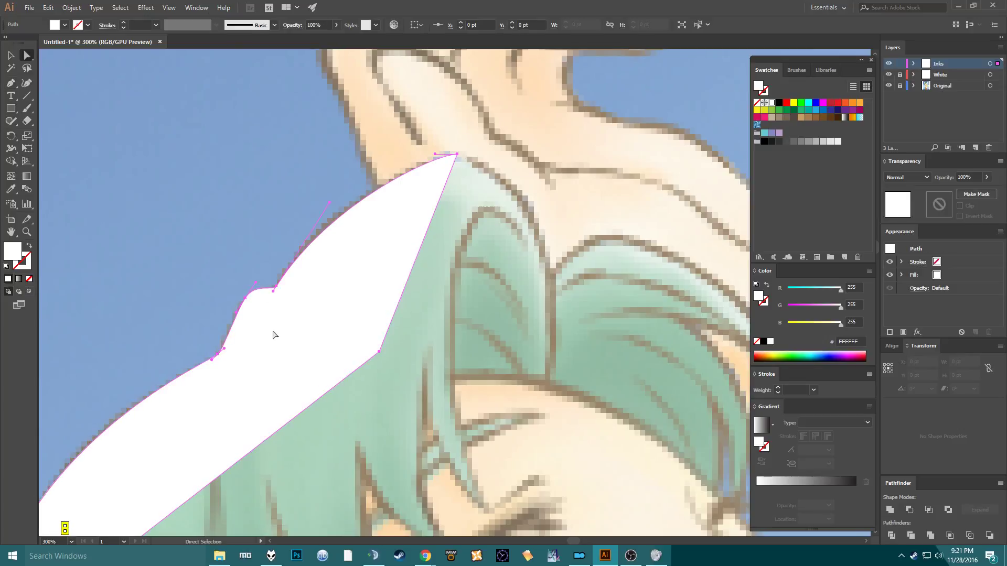
{"action": "key", "text": "ctrl+shift+bracketleft"}
{"action": "left_click", "coordinate": [248, 315]}
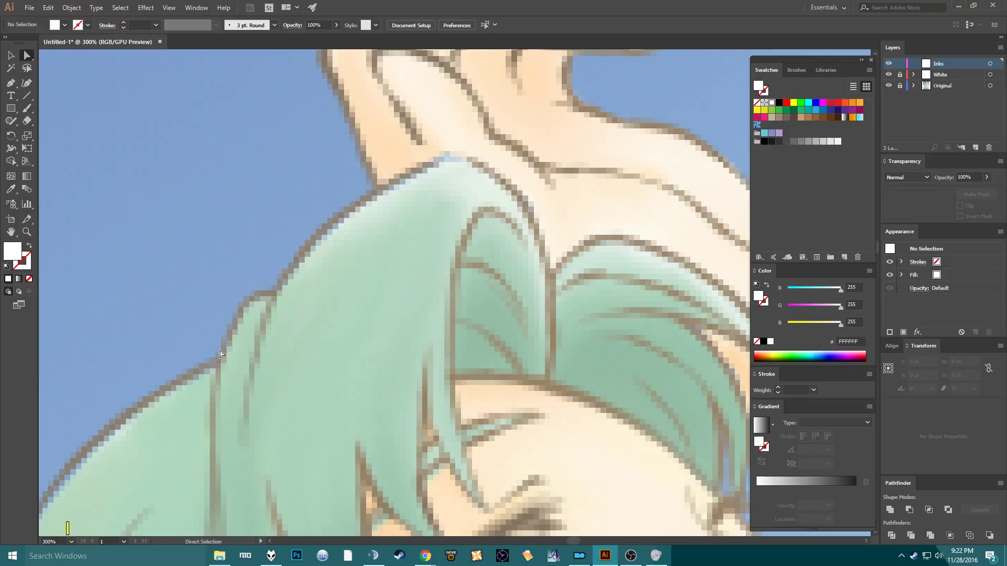
Draw the small hair tuft behind the crown as its own closed white shape with the Pen tool, extending its base into the hair.
{"action": "key", "text": "o"}
{"action": "left_click_drag", "start_coordinate": [284, 304], "coordinate": [292, 243]}
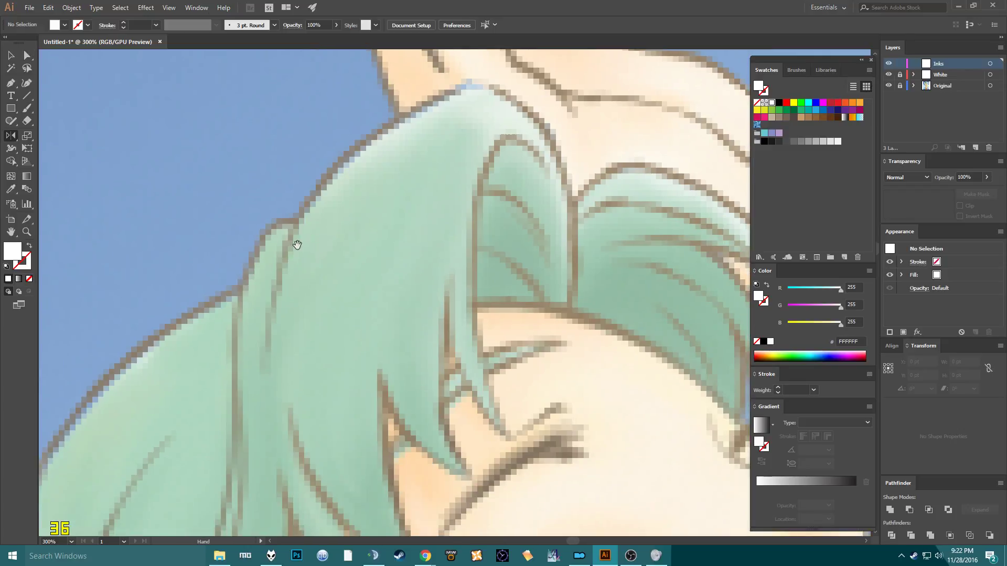
{"action": "key", "text": "p"}
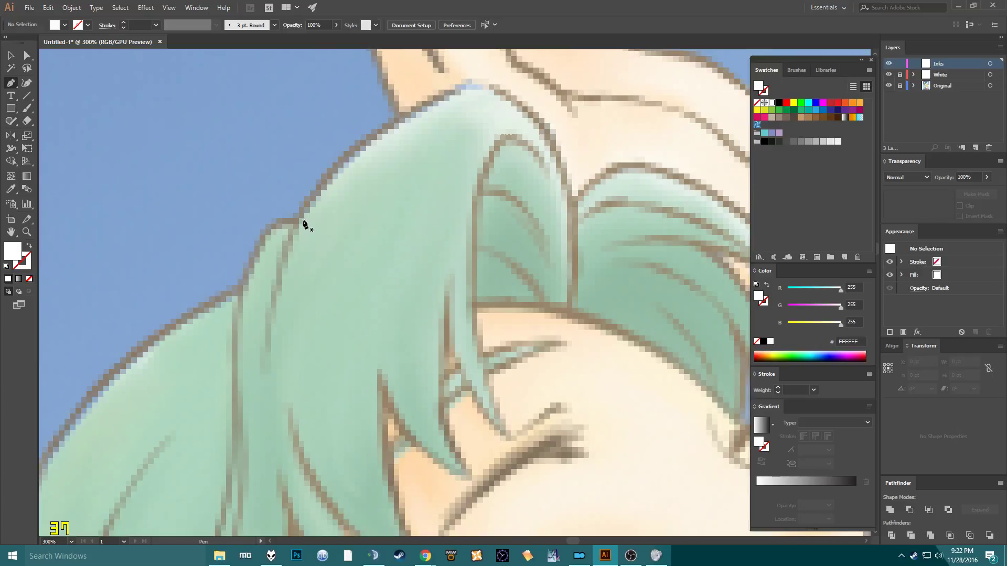
{"action": "left_click", "coordinate": [302, 216]}
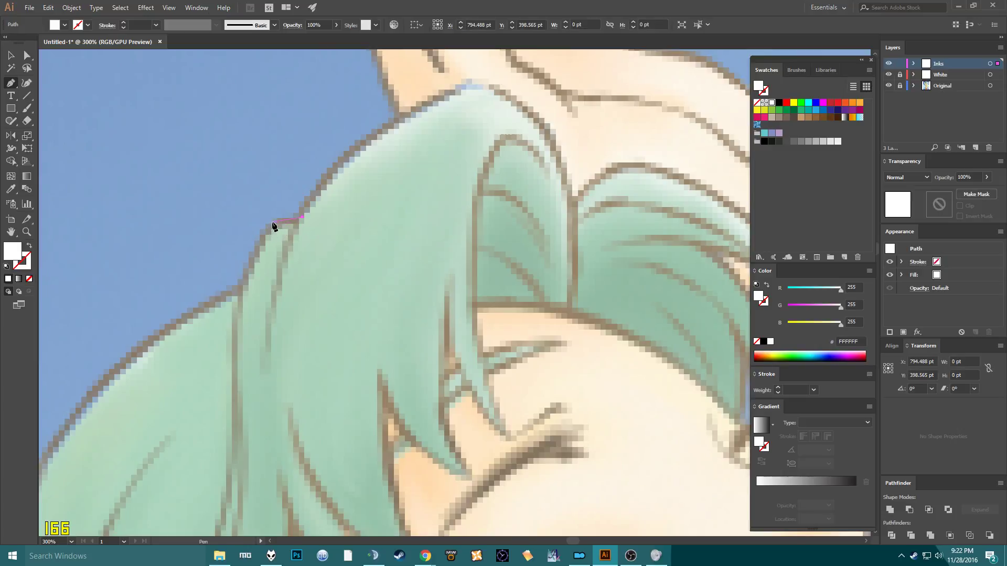
{"action": "left_click", "coordinate": [277, 216]}
{"action": "left_click", "coordinate": [266, 226]}
{"action": "left_click_drag", "start_coordinate": [242, 291], "coordinate": [231, 341]}
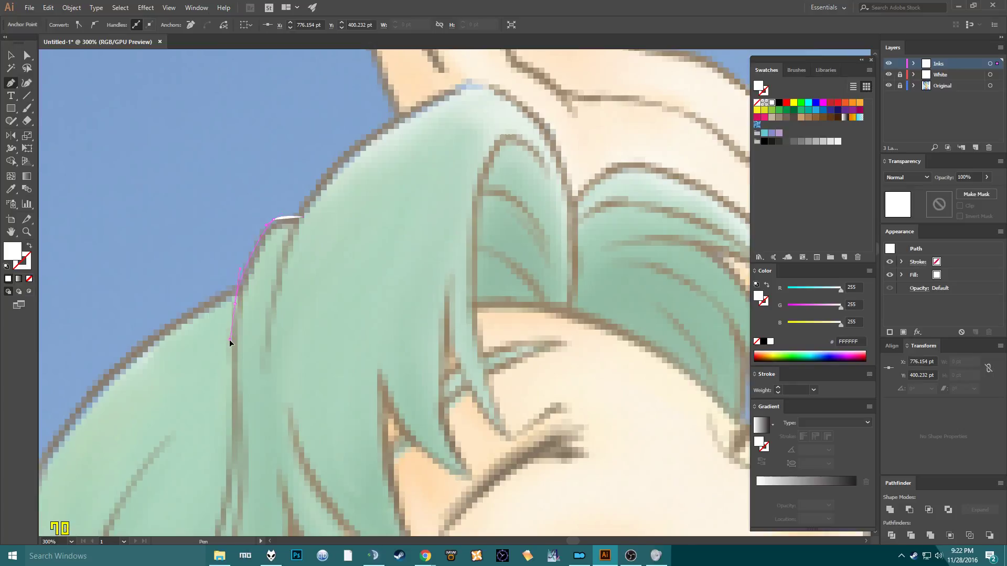
{"action": "left_click", "coordinate": [309, 324]}
{"action": "left_click", "coordinate": [303, 217]}
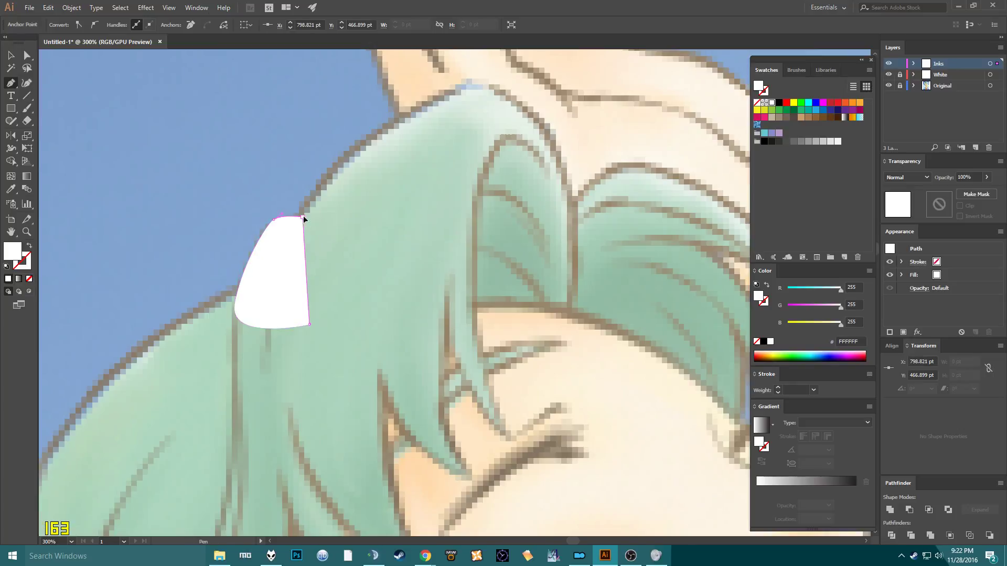
Trace the back-of-head hair contour with the Pen tool from the tuft down to the raised arm, following the arm's edge.
{"action": "left_click_drag", "start_coordinate": [311, 283], "coordinate": [441, 271]}
{"action": "left_click_drag", "start_coordinate": [385, 290], "coordinate": [407, 174]}
{"action": "left_click", "coordinate": [407, 116]}
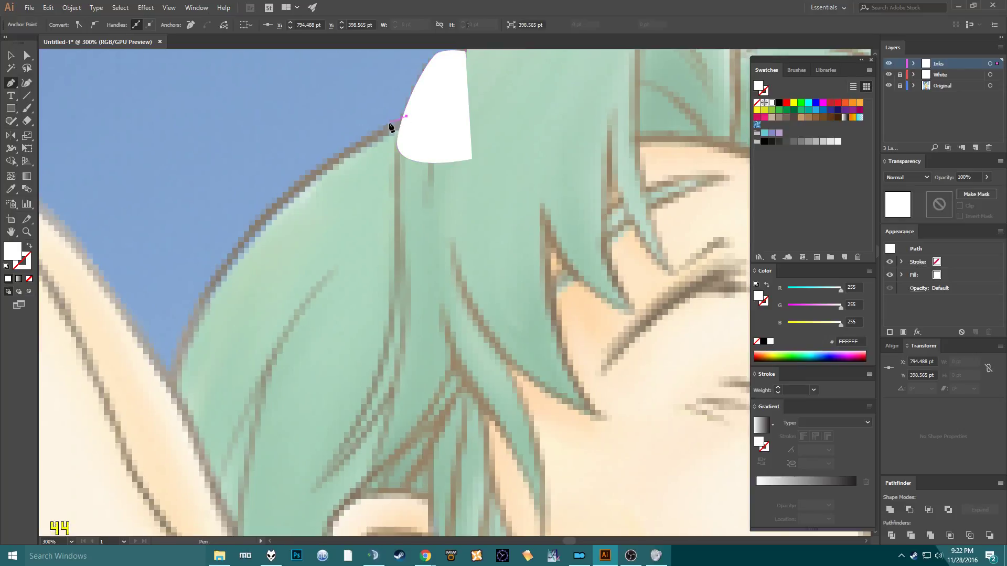
{"action": "left_click_drag", "start_coordinate": [173, 373], "coordinate": [150, 371]}
{"action": "scroll", "coordinate": [138, 480], "scroll_direction": "down", "scroll_amount": 3}
{"action": "left_click_drag", "start_coordinate": [134, 404], "coordinate": [248, 331]}
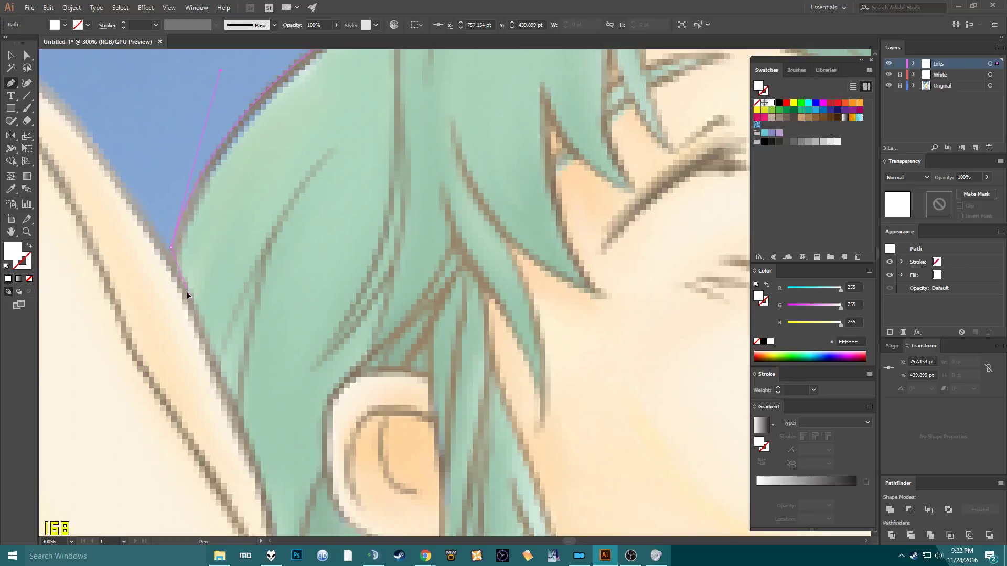
{"action": "left_click_drag", "start_coordinate": [173, 263], "coordinate": [175, 264]}
{"action": "left_click", "coordinate": [199, 316]}
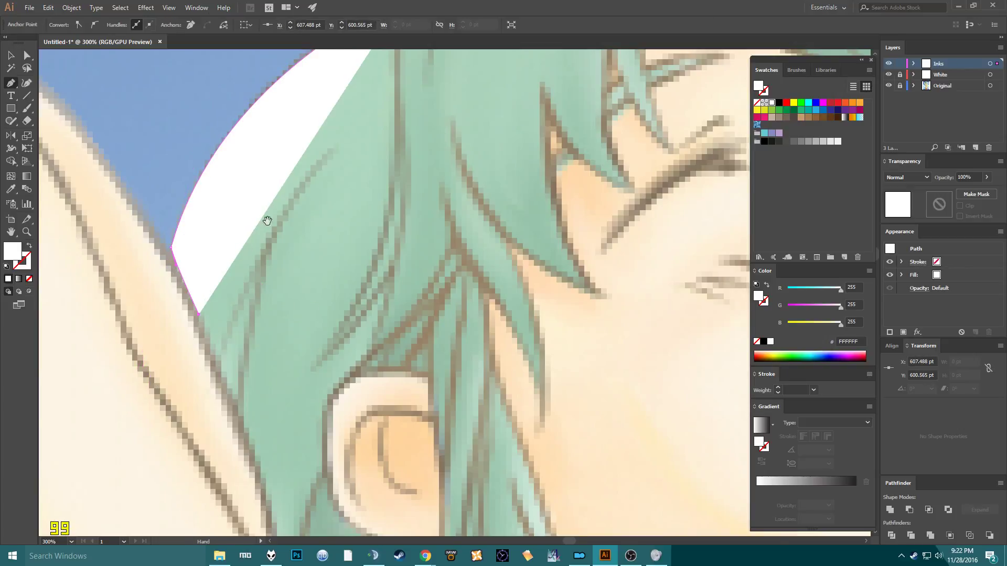
Close the back hair piece through the hair with its upper end overlapping the tuft shape, and deselect it.
{"action": "left_click_drag", "start_coordinate": [395, 104], "coordinate": [254, 299]}
{"action": "left_click", "coordinate": [264, 282]}
{"action": "left_click", "coordinate": [290, 214]}
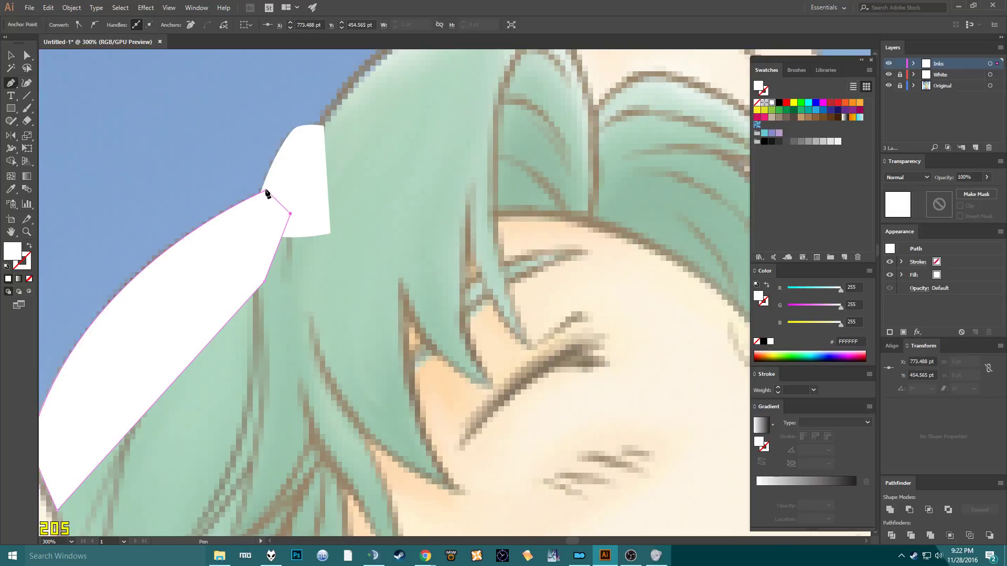
{"action": "left_click", "coordinate": [266, 194]}
{"action": "left_click_drag", "start_coordinate": [232, 245], "coordinate": [331, 156]}
{"action": "left_click", "coordinate": [389, 254], "text": "ctrl"}
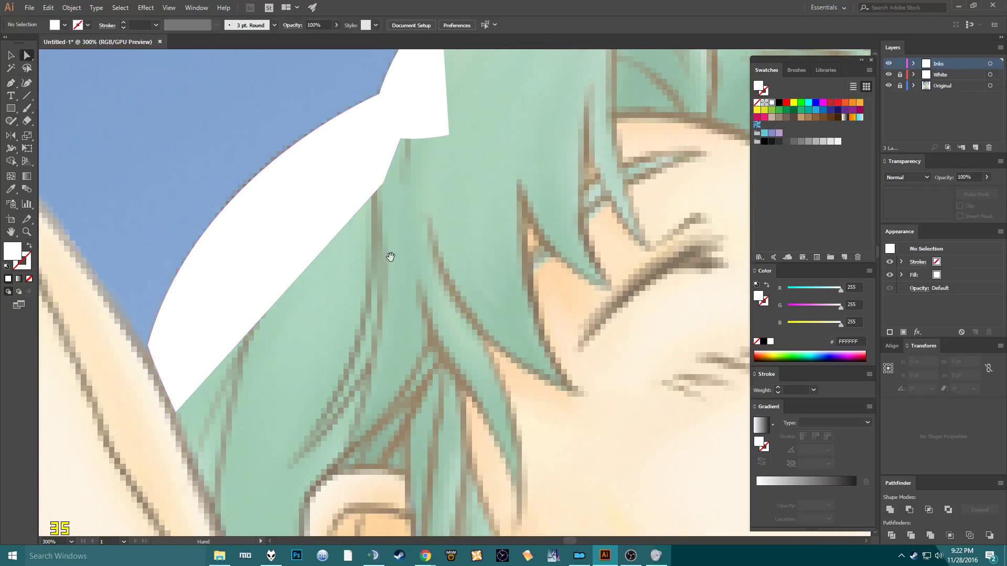
Draw a rounded closed white practice shape with the Pen tool in the sky beside the crown of the hair.
{"action": "scroll", "coordinate": [338, 352], "scroll_direction": "up", "scroll_amount": 3}
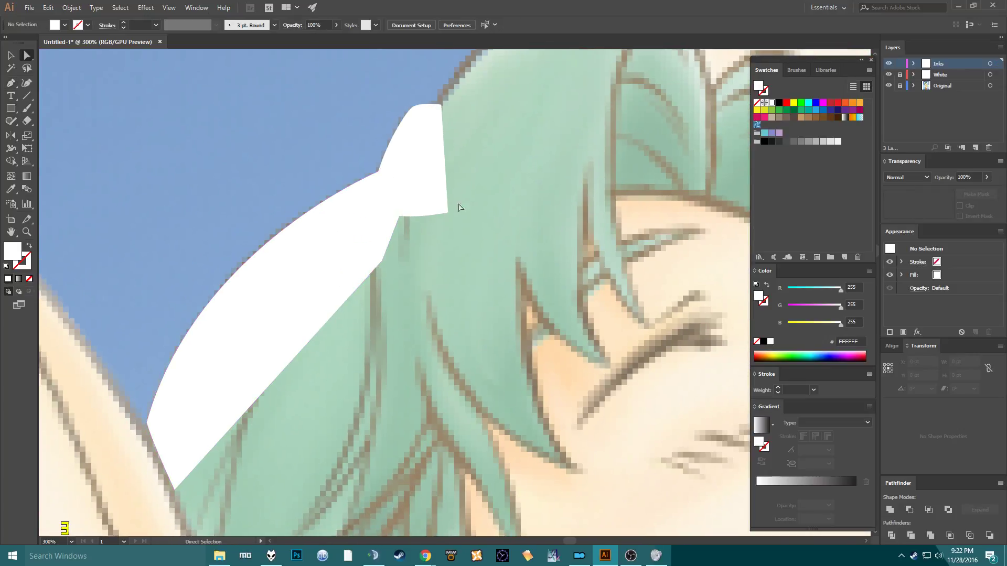
{"action": "scroll", "coordinate": [434, 209], "scroll_direction": "up", "scroll_amount": 3}
{"action": "scroll", "coordinate": [375, 238], "scroll_direction": "right", "scroll_amount": 2}
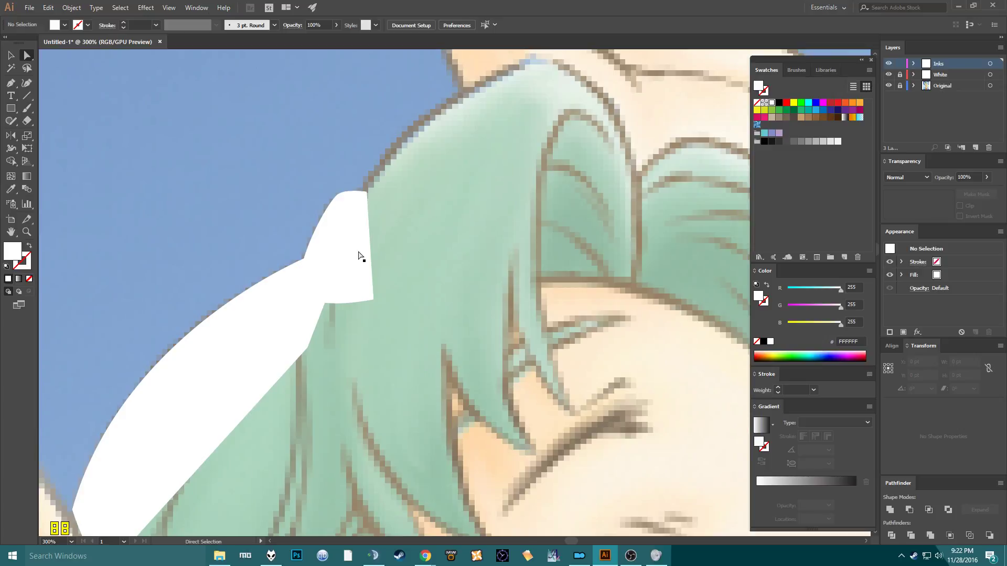
{"action": "scroll", "coordinate": [402, 262], "scroll_direction": "up", "scroll_amount": 3}
{"action": "scroll", "coordinate": [373, 308], "scroll_direction": "right", "scroll_amount": 2}
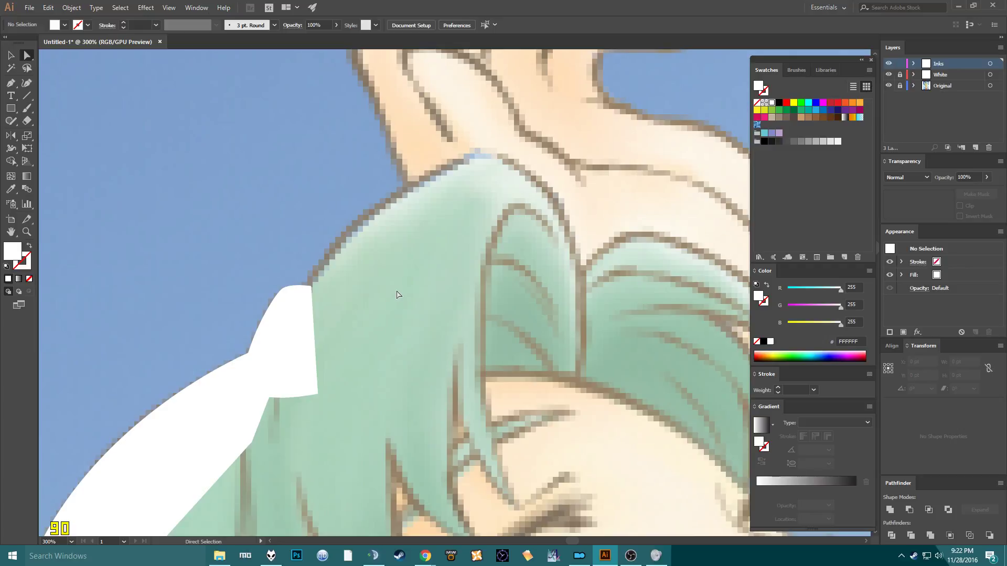
{"action": "key", "text": "p"}
{"action": "left_click_drag", "start_coordinate": [345, 131], "coordinate": [297, 129]}
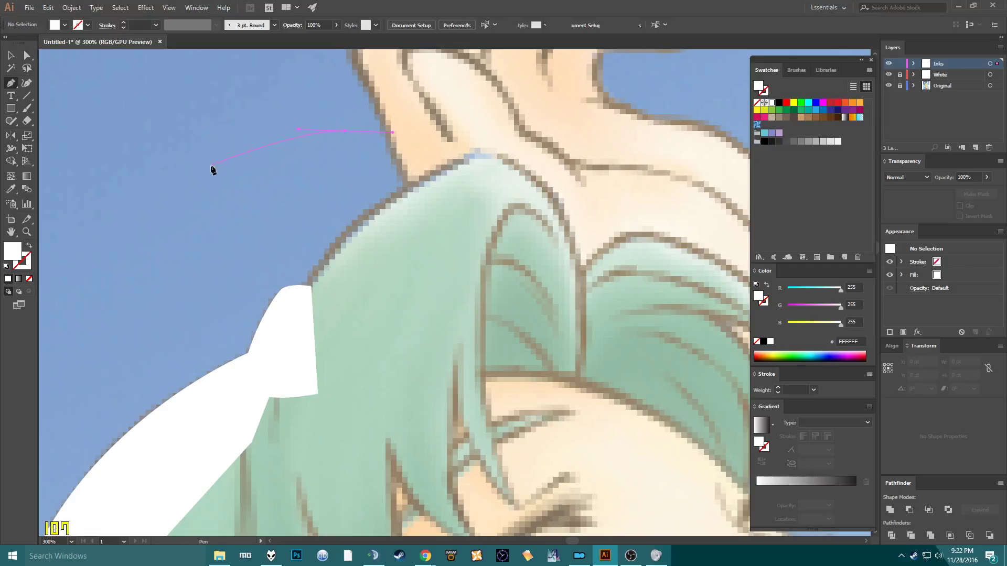
{"action": "mouse_move", "coordinate": [208, 205]}
{"action": "left_mouse_down"}
{"action": "mouse_move", "coordinate": [209, 238]}
{"action": "mouse_move", "coordinate": [190, 247]}
{"action": "mouse_move", "coordinate": [204, 252]}
{"action": "left_mouse_up"}
{"action": "left_click_drag", "start_coordinate": [381, 221], "coordinate": [379, 167]}
{"action": "left_click_drag", "start_coordinate": [345, 134], "coordinate": [321, 131]}
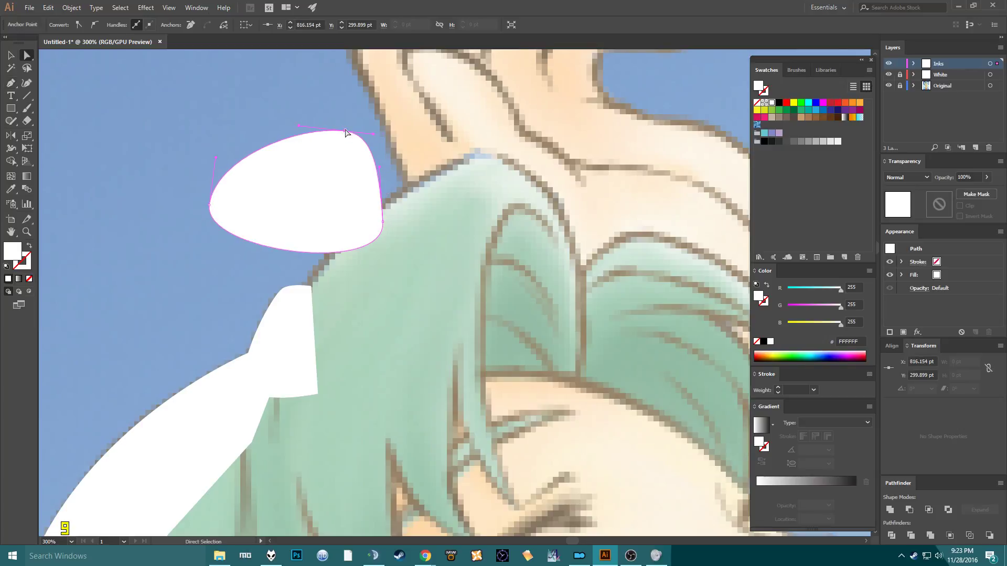
Move the practice shape's top anchor point with the Direct Selection tool to reshape its upper curve, and select the whole shape.
{"action": "left_click", "coordinate": [316, 128], "text": "ctrl"}
{"action": "left_click", "coordinate": [345, 132]}
{"action": "left_click", "coordinate": [325, 126]}
{"action": "mouse_move", "coordinate": [325, 126]}
{"action": "left_mouse_down"}
{"action": "mouse_move", "coordinate": [307, 210]}
{"action": "mouse_move", "coordinate": [315, 118]}
{"action": "left_mouse_up"}
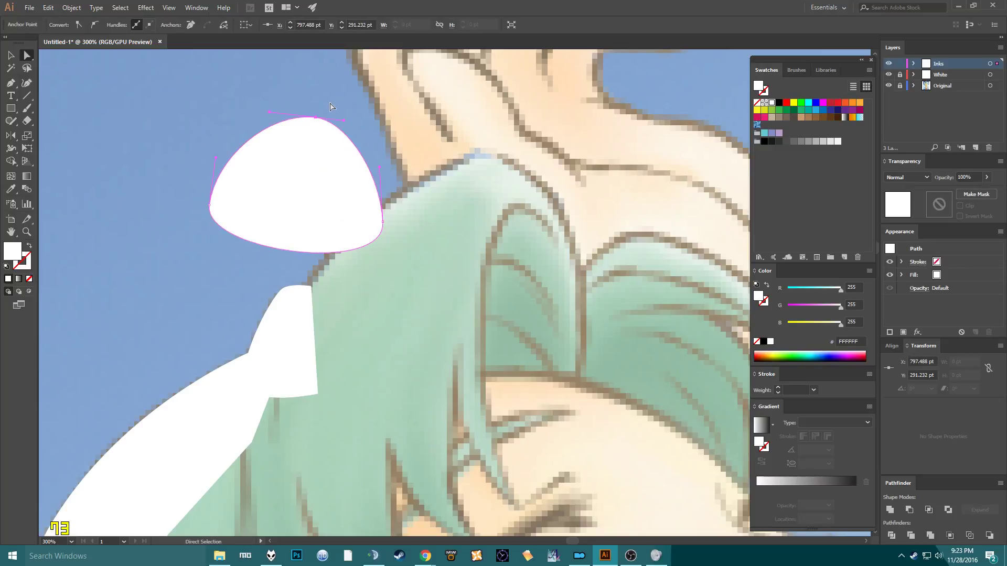
{"action": "key", "text": "v"}
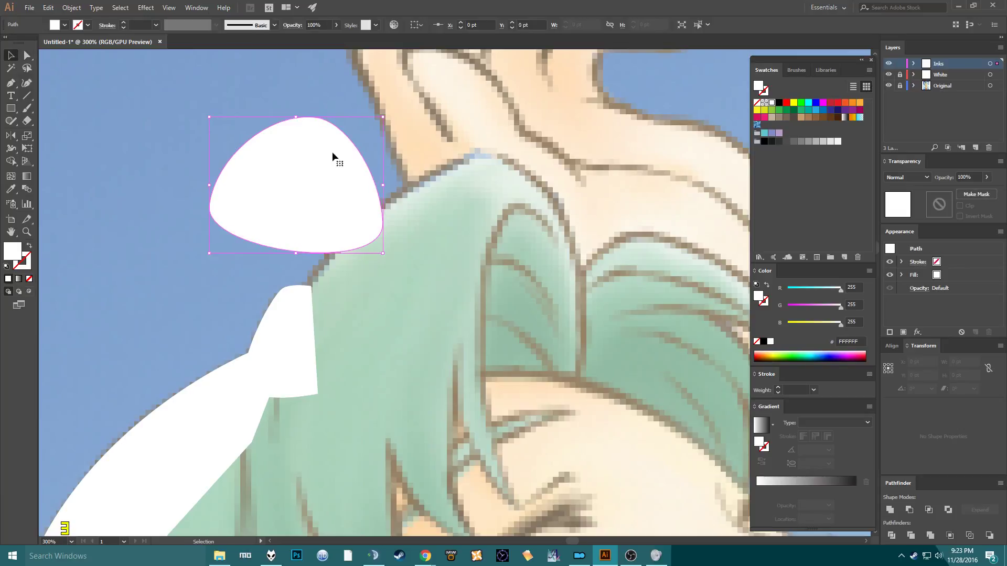
Undo the edits to the practice shape and its drawing.
{"action": "key", "text": "ctrl+z"}
{"action": "key", "text": "ctrl+z"}
{"action": "key", "text": "ctrl+z"}
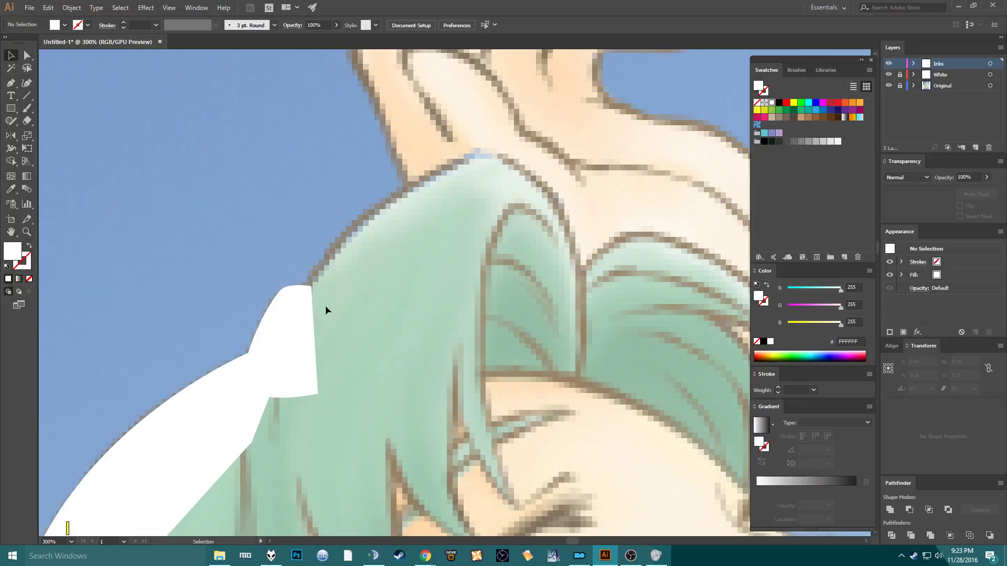
Examine the white hair pieces against the whole figure and the face, hair and ear area of the reference picture.
{"action": "left_click_drag", "start_coordinate": [325, 310], "coordinate": [287, 203]}
{"action": "key", "text": "space"}
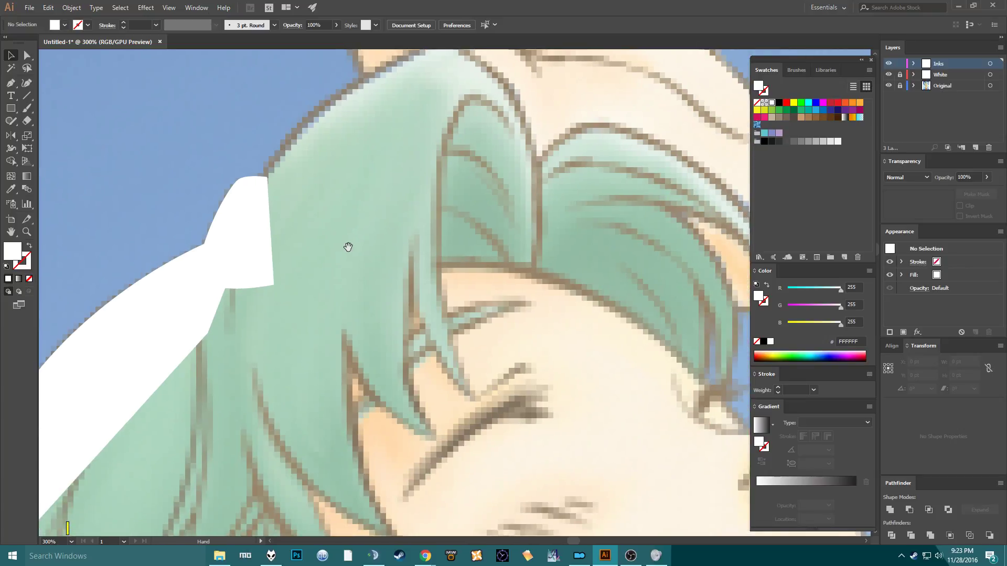
{"action": "left_click_drag", "start_coordinate": [346, 247], "coordinate": [372, 241]}
{"action": "left_click_drag", "start_coordinate": [375, 309], "coordinate": [381, 293]}
{"action": "scroll", "coordinate": [380, 291], "scroll_direction": "down", "scroll_amount": 2}
{"action": "scroll", "coordinate": [381, 292], "scroll_direction": "down", "scroll_amount": 1}
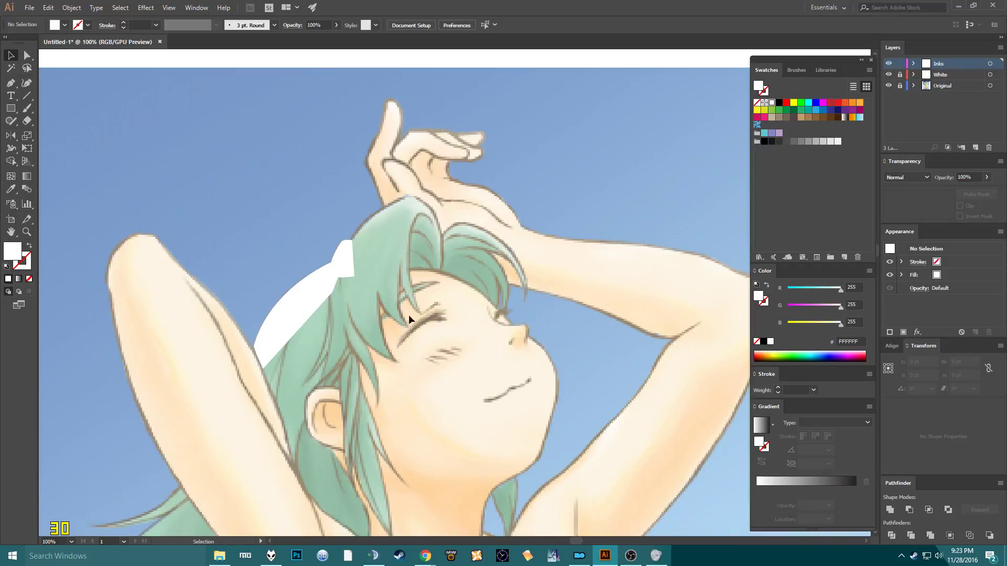
{"action": "scroll", "coordinate": [404, 298], "scroll_direction": "up", "scroll_amount": 3}
{"action": "scroll", "coordinate": [404, 300], "scroll_direction": "down", "scroll_amount": 2}
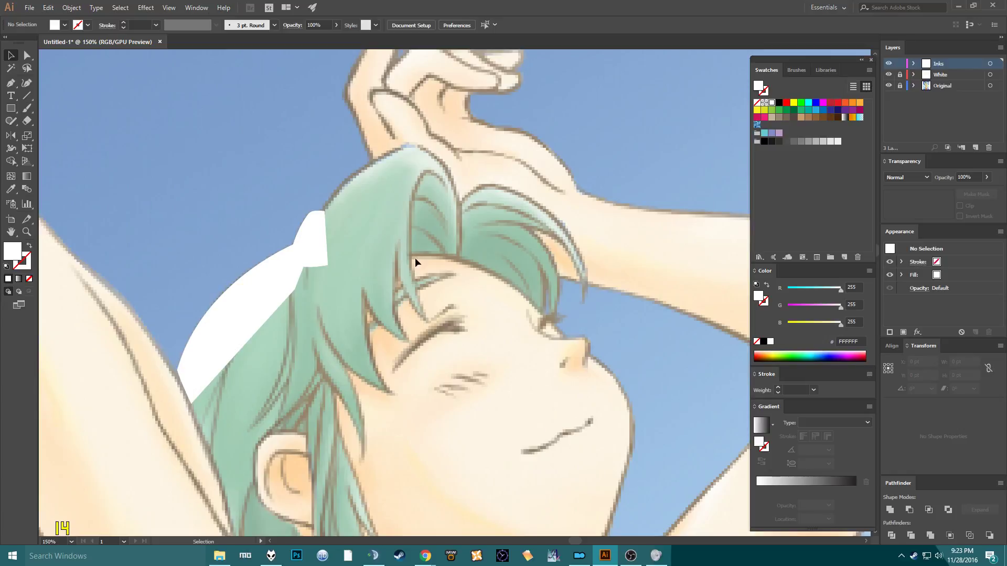
{"action": "scroll", "coordinate": [412, 257], "scroll_direction": "down", "scroll_amount": 1}
{"action": "scroll", "coordinate": [401, 259], "scroll_direction": "up", "scroll_amount": 1}
{"action": "scroll", "coordinate": [436, 232], "scroll_direction": "down", "scroll_amount": 2}
{"action": "scroll", "coordinate": [434, 244], "scroll_direction": "up", "scroll_amount": 1}
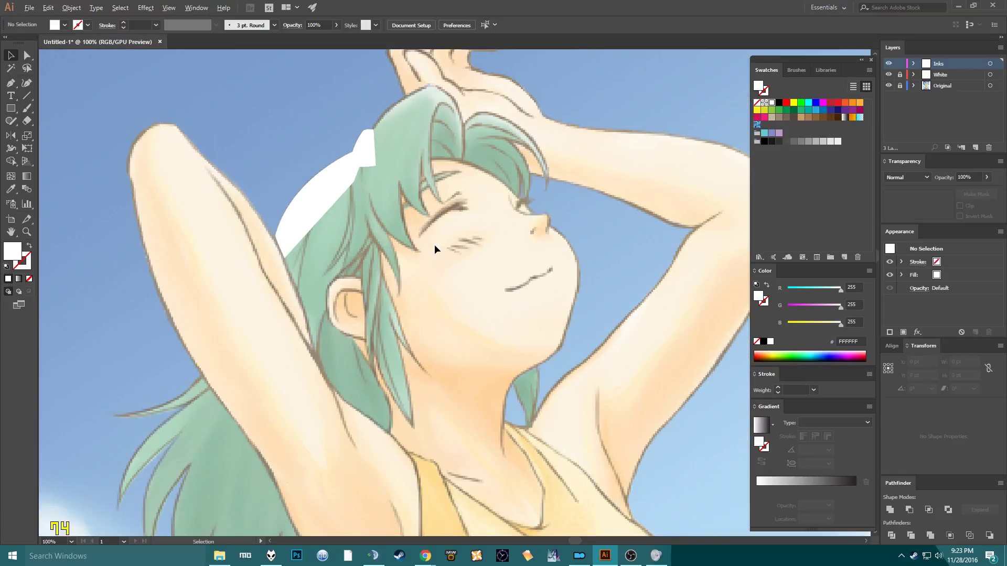
{"action": "scroll", "coordinate": [434, 245], "scroll_direction": "up", "scroll_amount": 1}
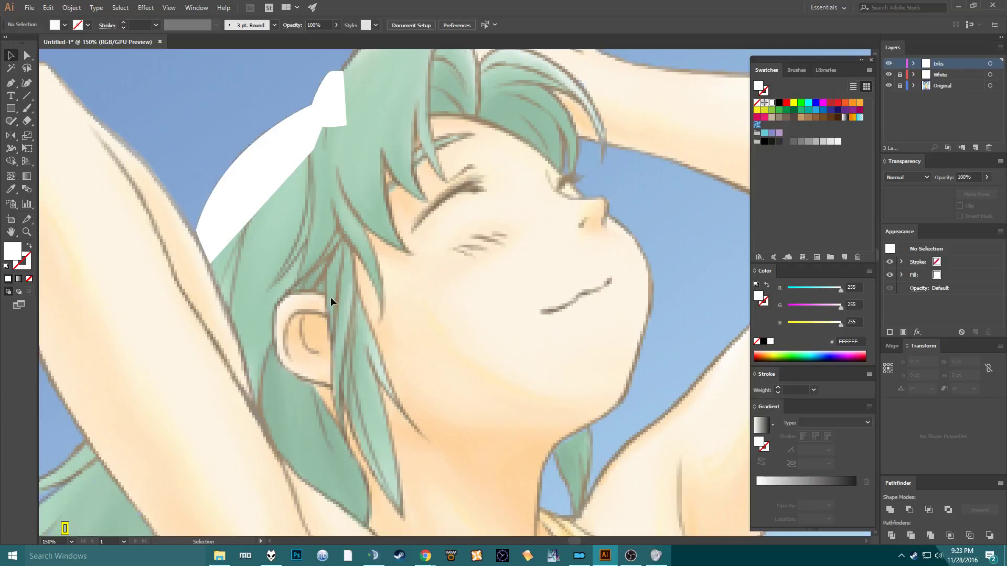
With nothing selected, hide the White layer, sample skin color FFF0D4 from the cheek with the Eyedropper, and show the layer again.
{"action": "left_click", "coordinate": [276, 187]}
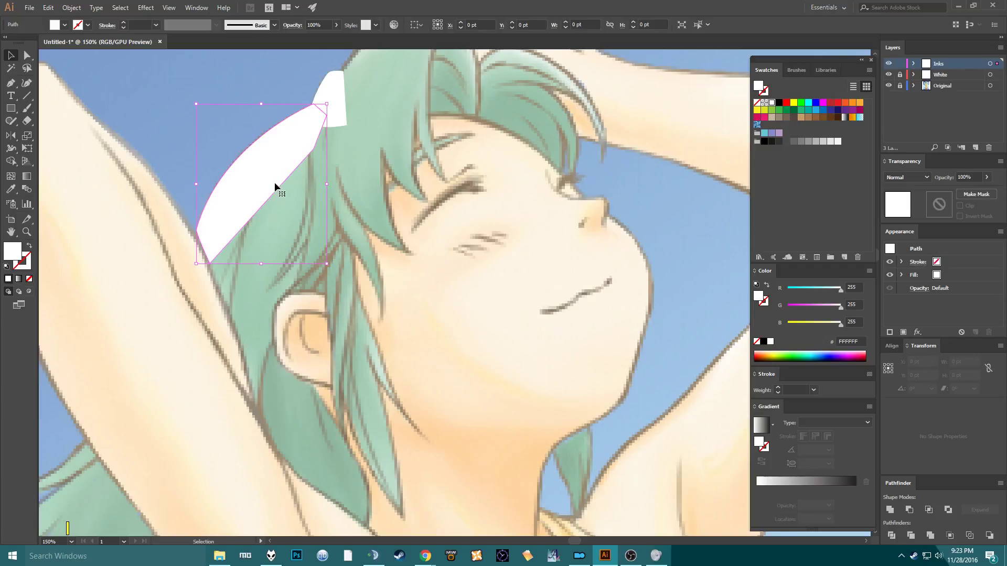
{"action": "left_click", "coordinate": [308, 322]}
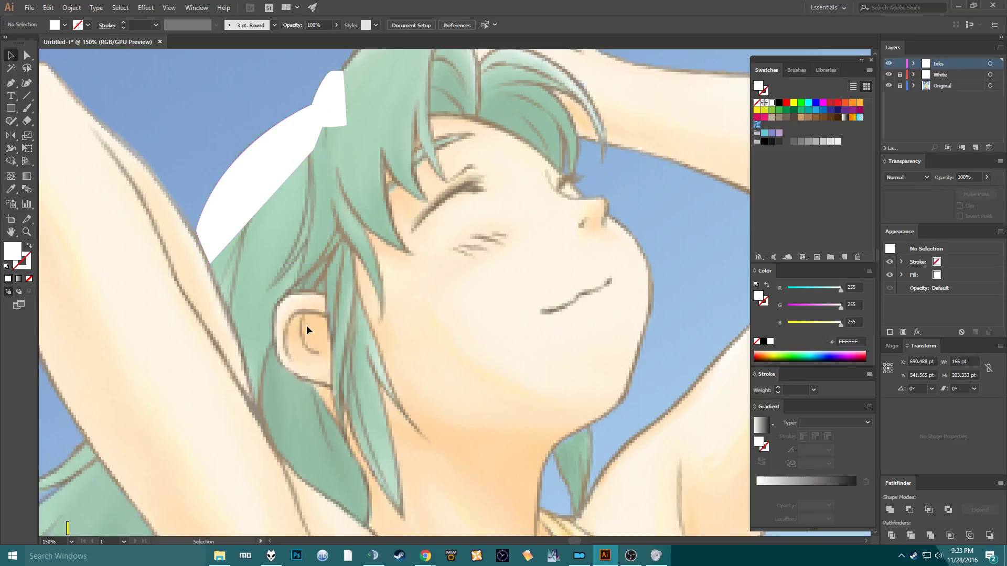
{"action": "key", "text": "i"}
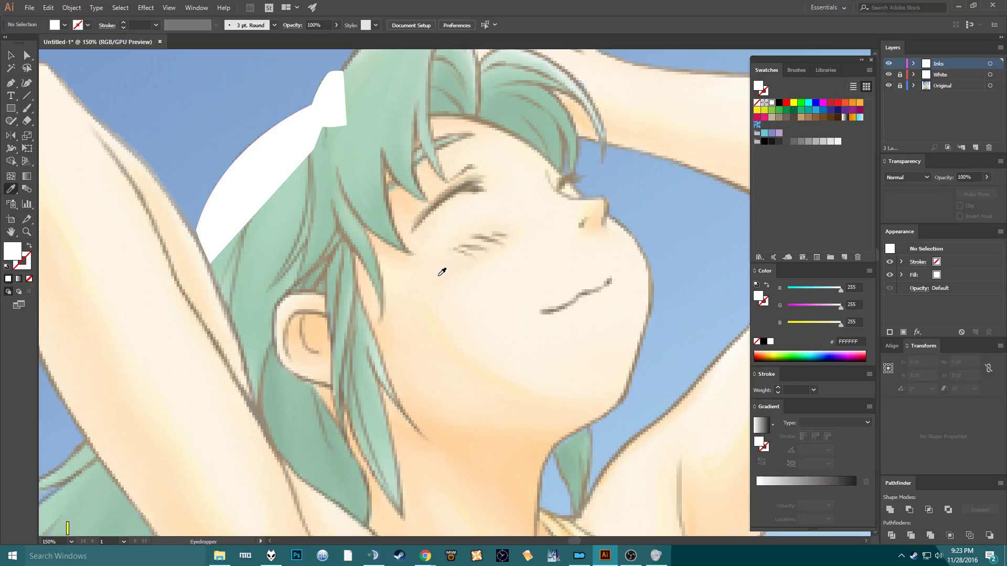
{"action": "left_click", "coordinate": [440, 274]}
{"action": "left_click", "coordinate": [889, 75]}
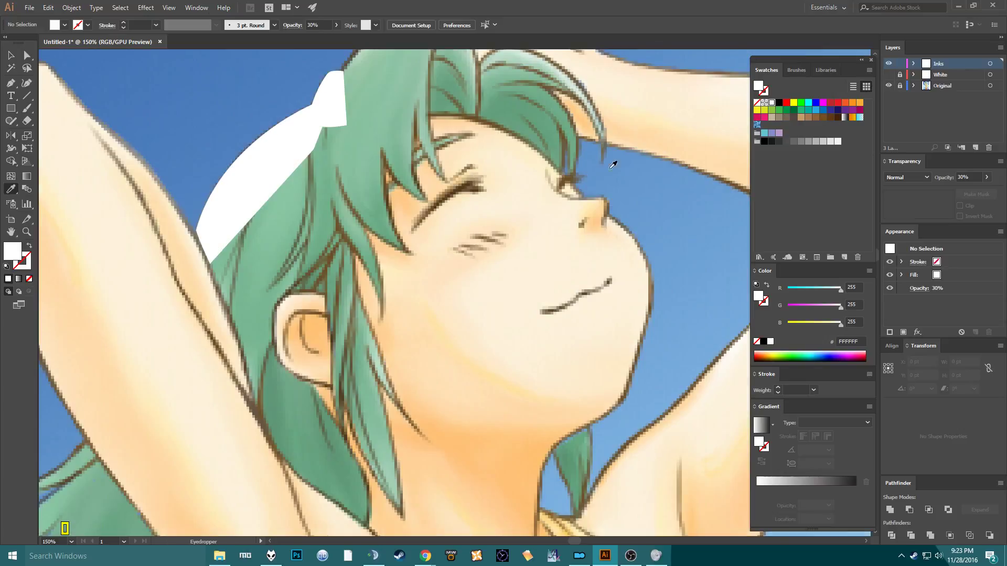
{"action": "left_click", "coordinate": [491, 246]}
{"action": "left_click", "coordinate": [888, 75]}
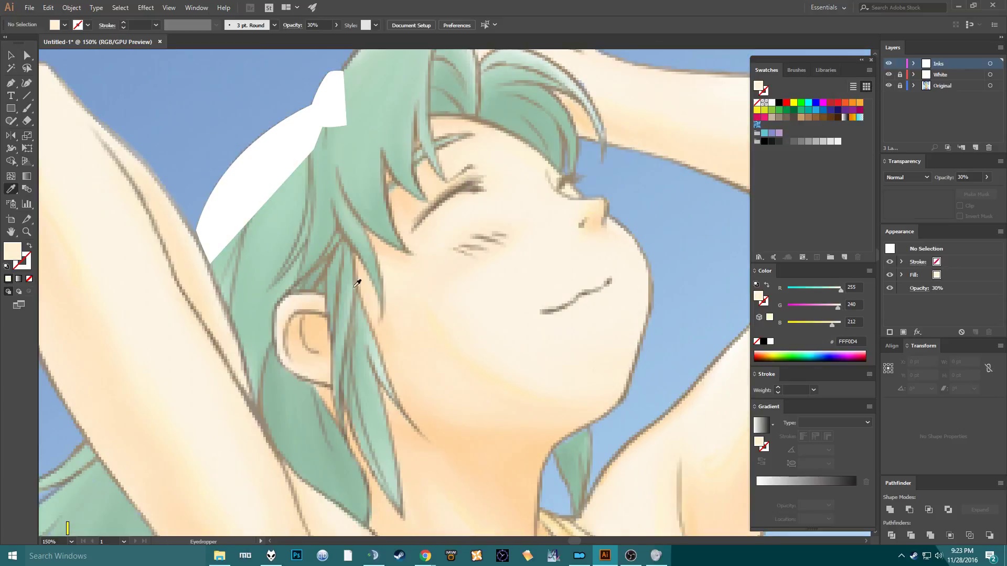
Draw the ear as one closed skin-colored shape with the Pen tool, following its outer edge and closing along the hair strand.
{"action": "key", "text": "p"}
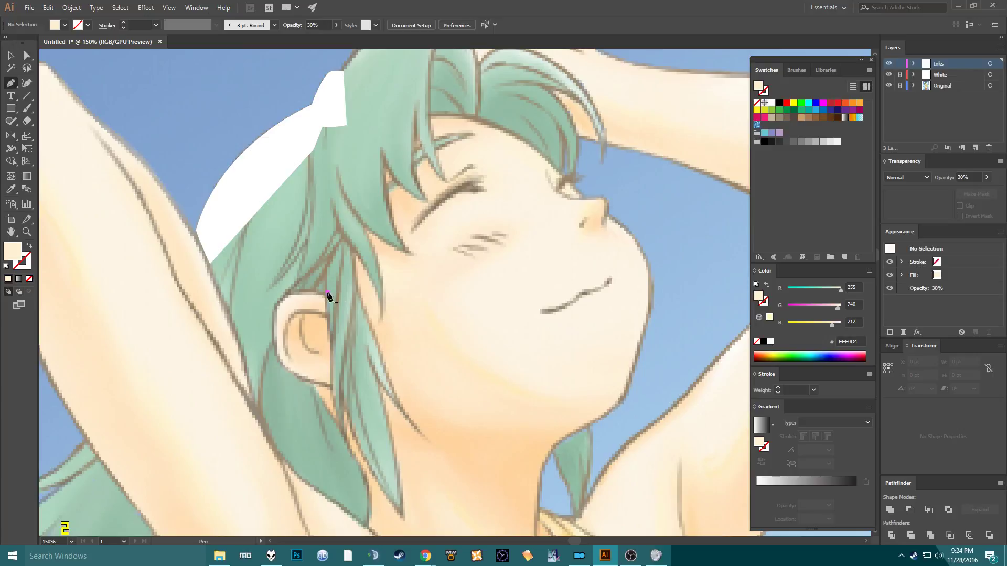
{"action": "left_click", "coordinate": [327, 293]}
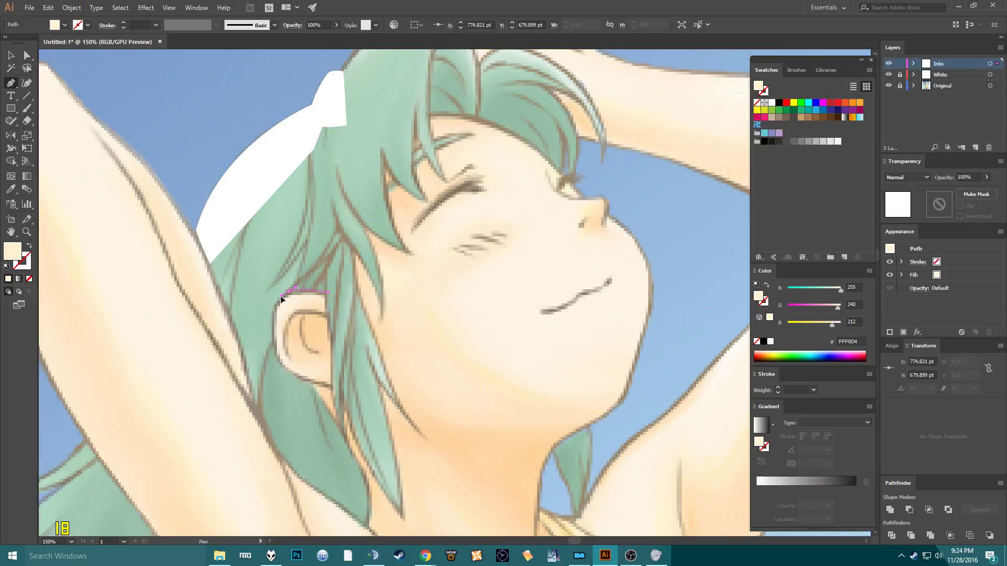
{"action": "scroll", "coordinate": [280, 299], "scroll_direction": "down", "scroll_amount": 2}
{"action": "scroll", "coordinate": [280, 299], "scroll_direction": "up", "scroll_amount": 5}
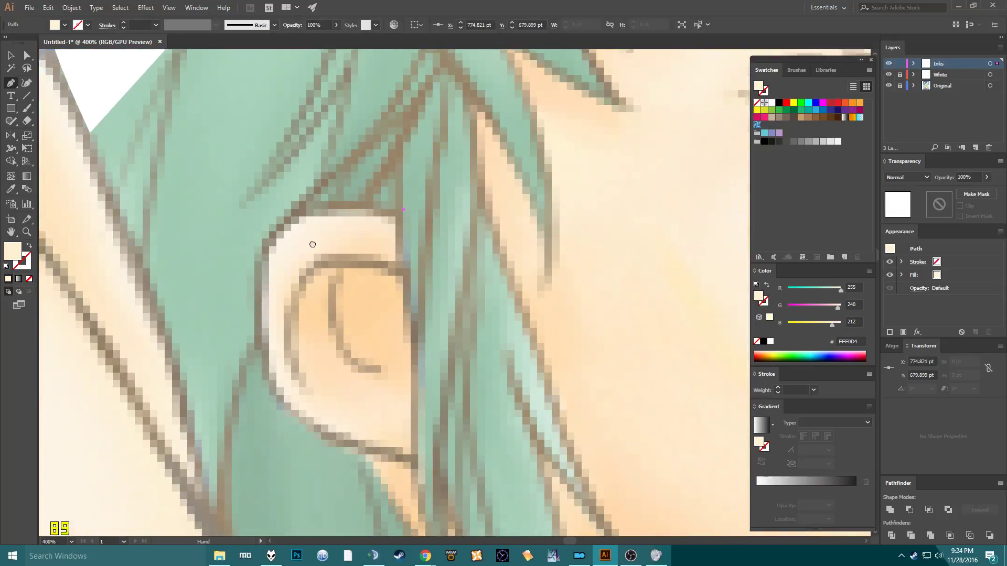
{"action": "left_click_drag", "start_coordinate": [282, 173], "coordinate": [265, 181]}
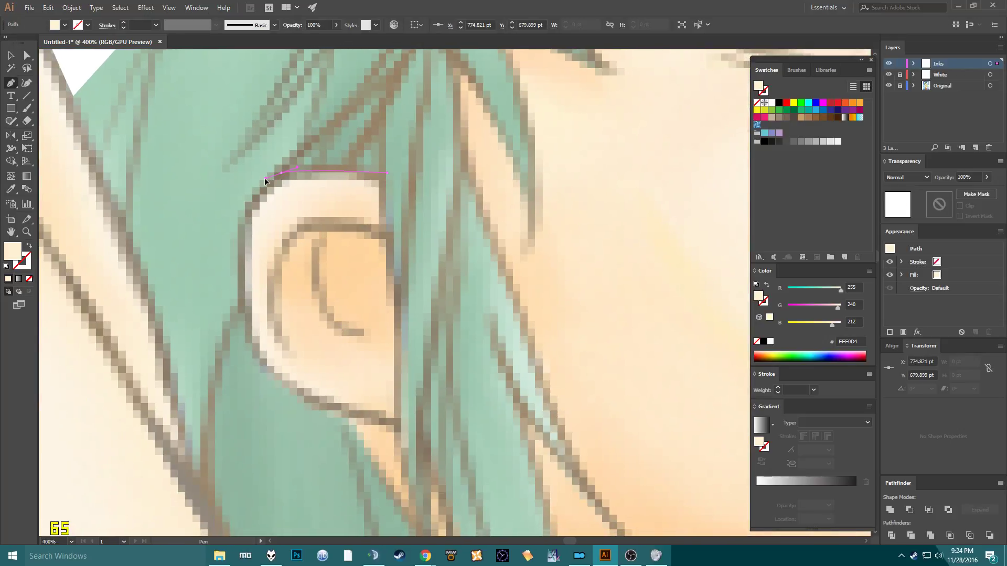
{"action": "left_click", "coordinate": [262, 182]}
{"action": "left_click_drag", "start_coordinate": [246, 338], "coordinate": [268, 420]}
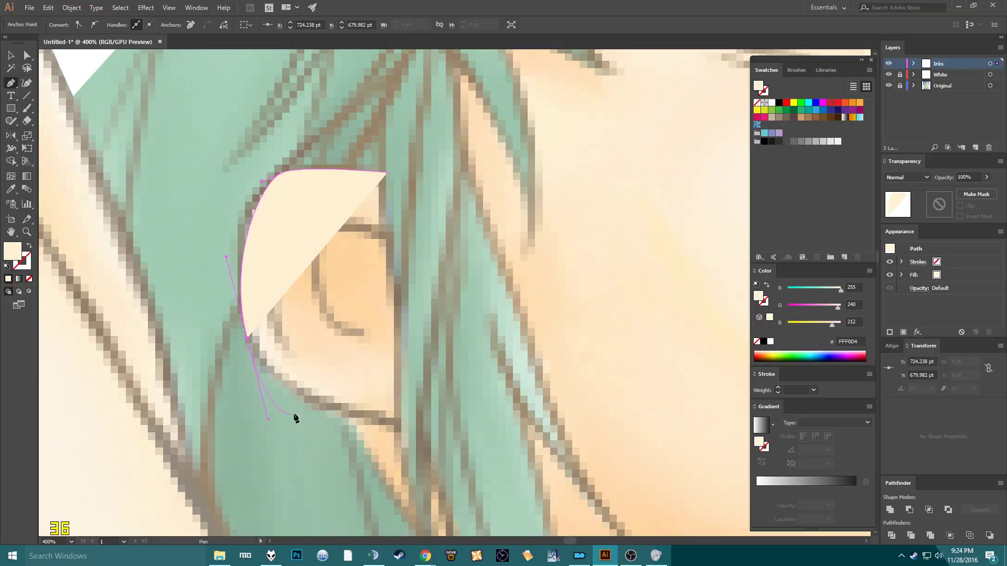
{"action": "left_click_drag", "start_coordinate": [407, 424], "coordinate": [428, 424]}
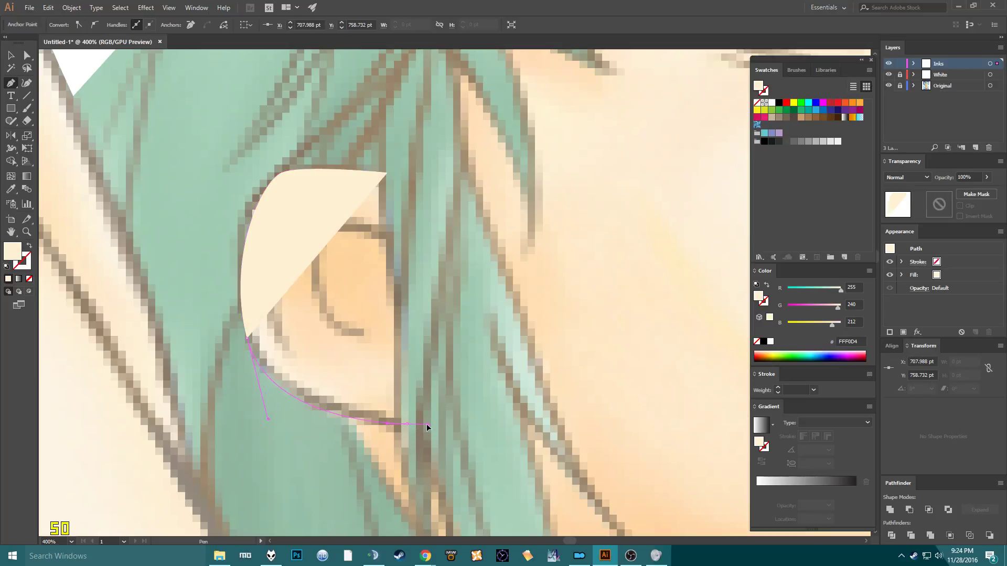
{"action": "left_click", "coordinate": [388, 173]}
Swap the ear shape's fill and stroke, and adjust the upper rear curve to follow the reference line.
{"action": "key", "text": "a"}
{"action": "key", "text": "shift+x"}
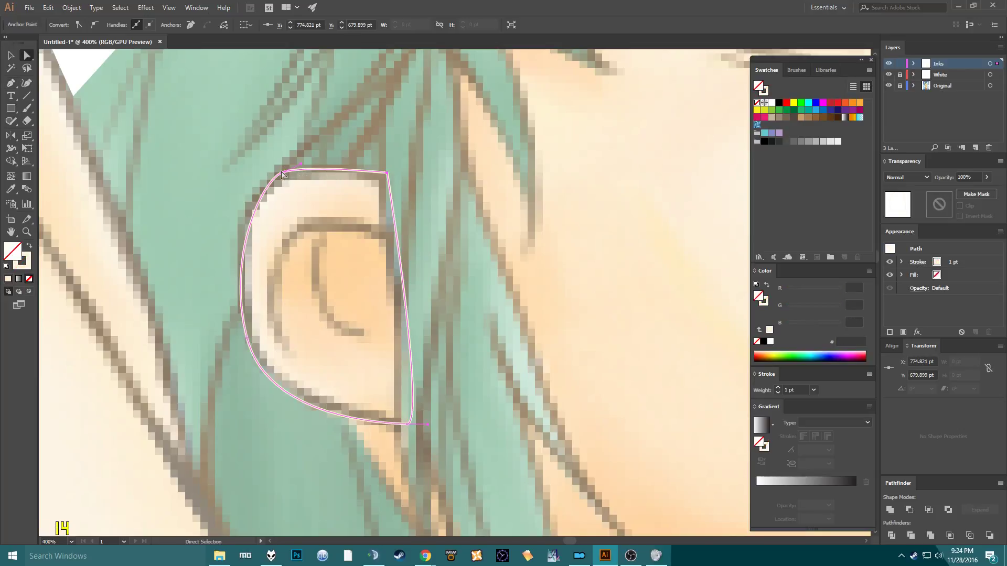
{"action": "left_click_drag", "start_coordinate": [282, 173], "coordinate": [301, 161]}
{"action": "left_click", "coordinate": [259, 193]}
{"action": "left_click", "coordinate": [259, 194]}
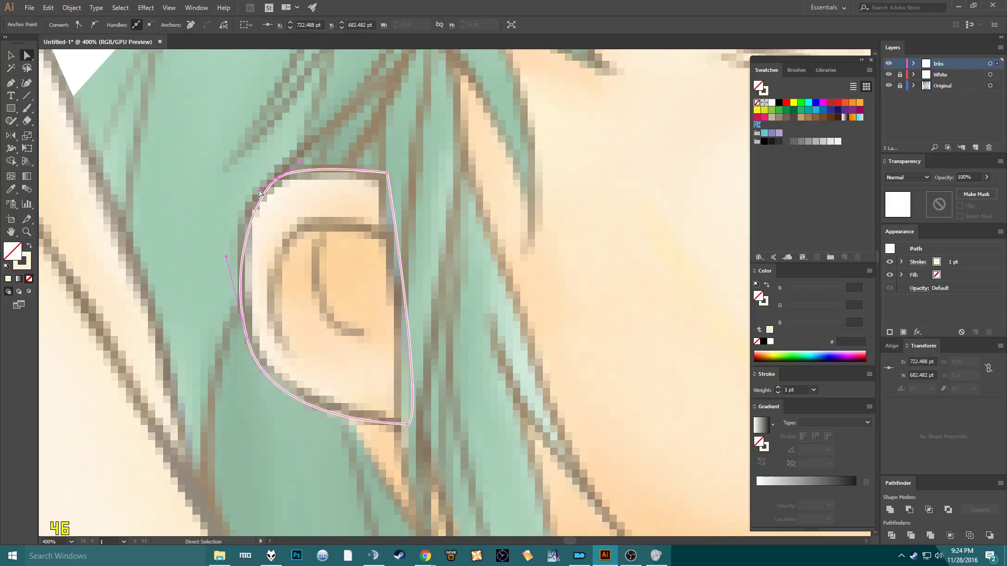
{"action": "left_click", "coordinate": [259, 193]}
{"action": "left_click", "coordinate": [259, 193]}
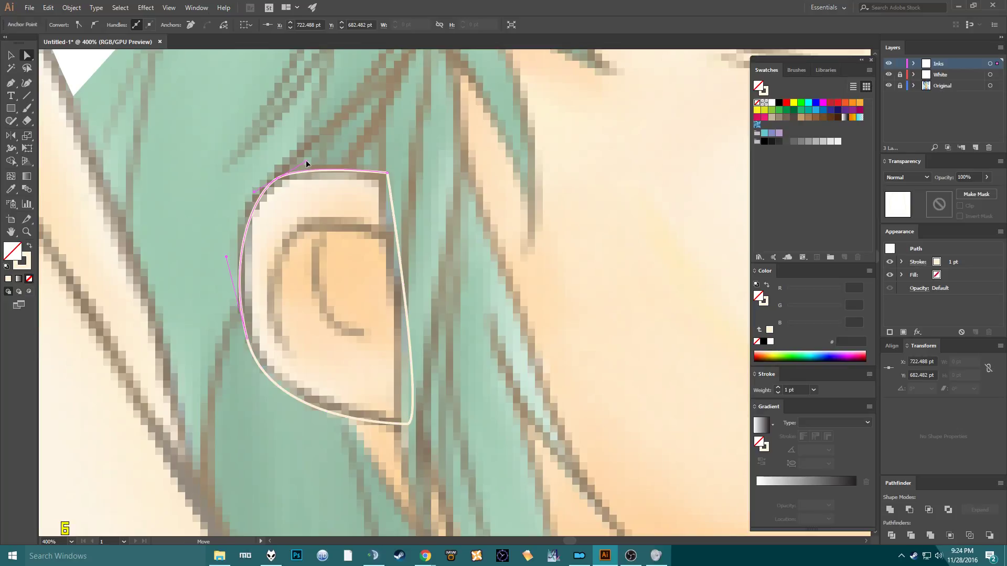
{"action": "left_click", "coordinate": [295, 243]}
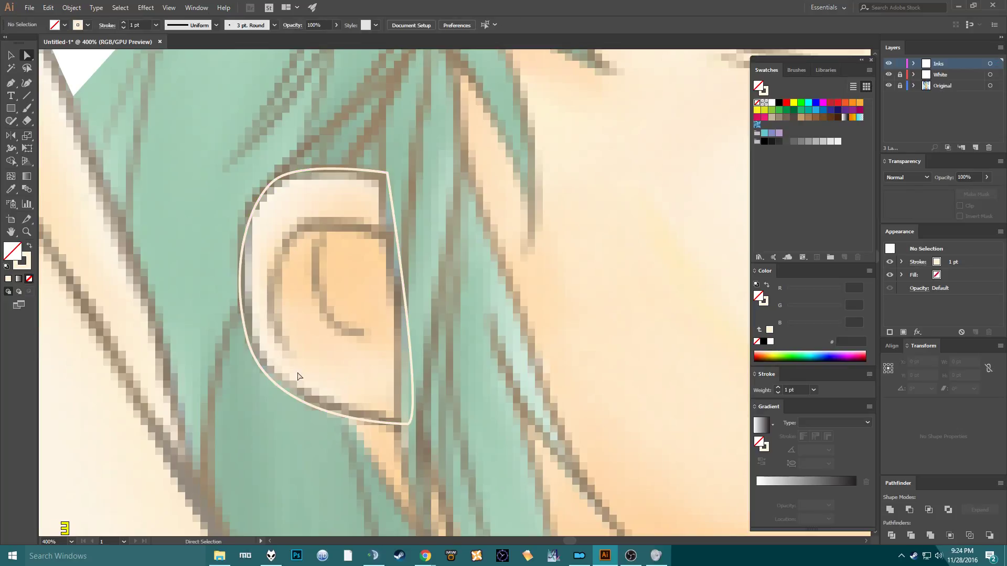
Move the ear outline's lower rear anchor point slightly up along the contour with the Direct Selection tool, and deselect the path.
{"action": "left_click", "coordinate": [247, 338]}
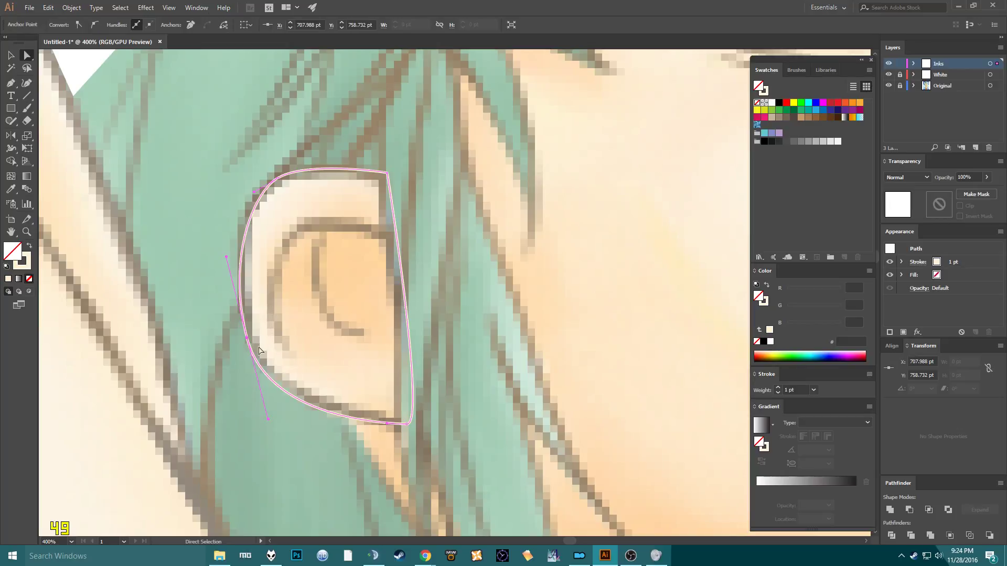
{"action": "left_click_drag", "start_coordinate": [249, 343], "coordinate": [247, 333]}
{"action": "left_click", "coordinate": [312, 300]}
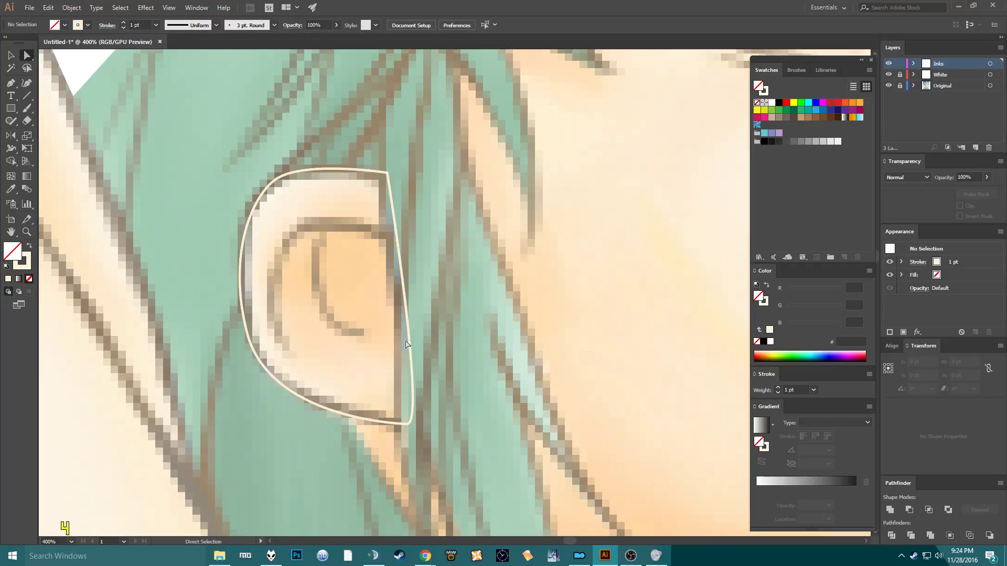
Select the two white hair shapes behind the ear and fill them with pure green 00FF00.
{"action": "scroll", "coordinate": [393, 376], "scroll_direction": "down", "scroll_amount": 2}
{"action": "scroll", "coordinate": [394, 381], "scroll_direction": "down", "scroll_amount": 1}
{"action": "scroll", "coordinate": [371, 326], "scroll_direction": "up", "scroll_amount": 2}
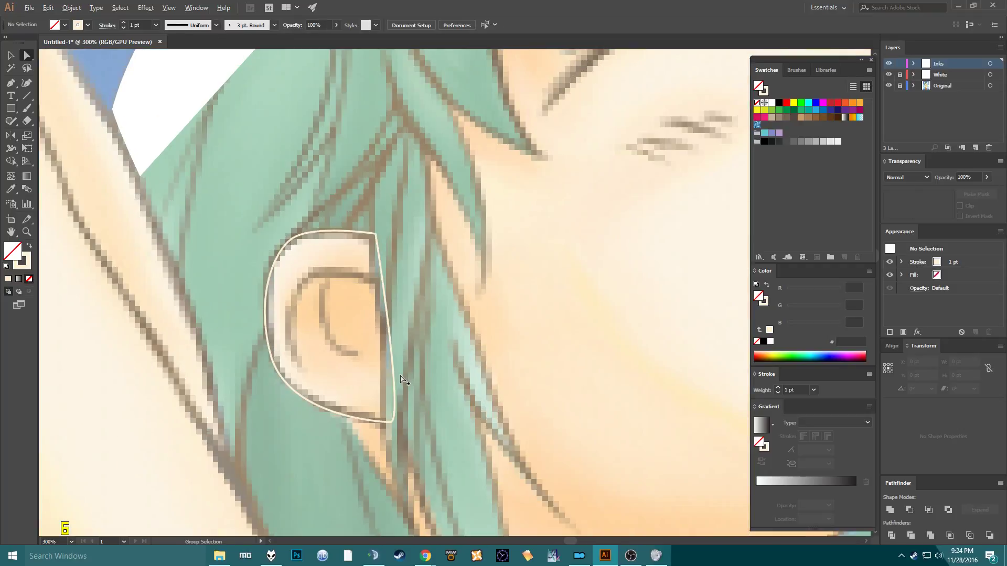
{"action": "scroll", "coordinate": [314, 207], "scroll_direction": "up", "scroll_amount": 2}
{"action": "scroll", "coordinate": [314, 367], "scroll_direction": "down", "scroll_amount": 2}
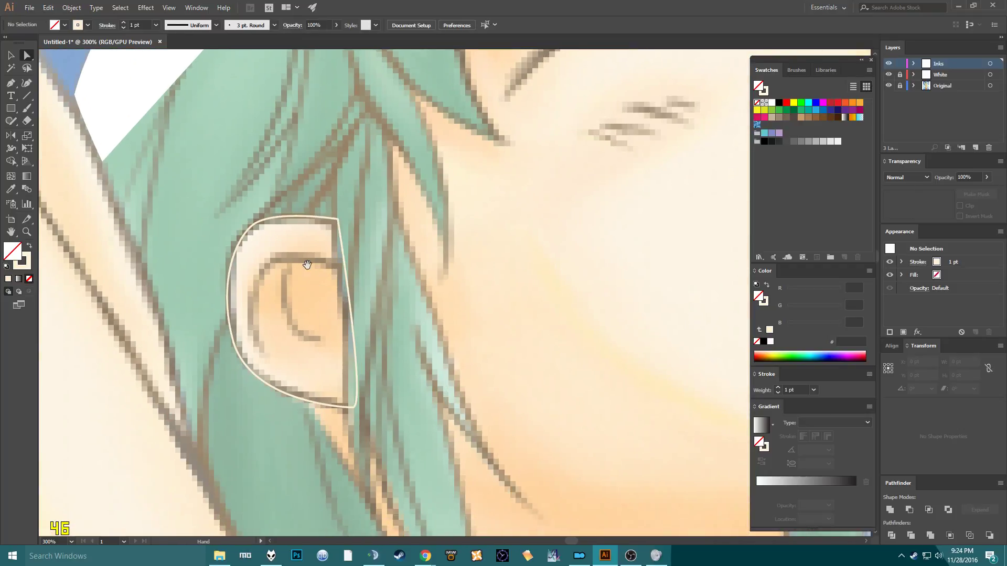
{"action": "scroll", "coordinate": [240, 142], "scroll_direction": "up", "scroll_amount": 3}
{"action": "left_click", "coordinate": [252, 122]}
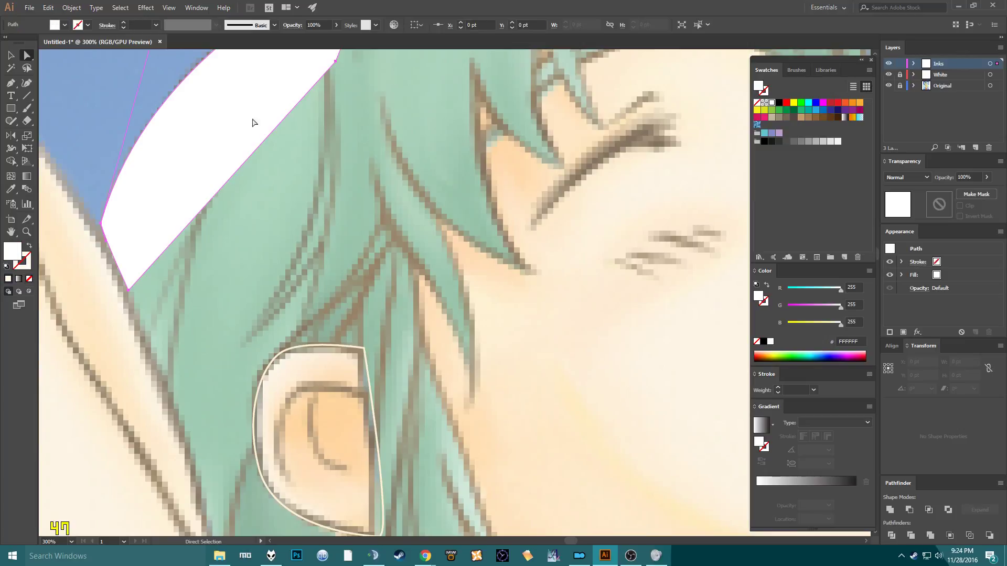
{"action": "left_click", "coordinate": [800, 104]}
{"action": "scroll", "coordinate": [335, 210], "scroll_direction": "up", "scroll_amount": 3}
{"action": "left_click", "coordinate": [333, 152], "text": "shift"}
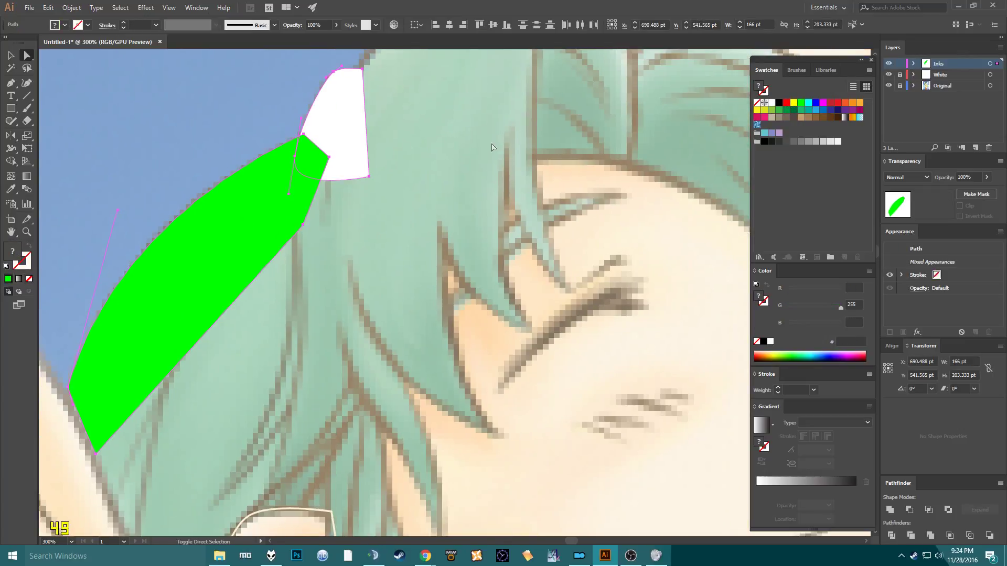
{"action": "left_click", "coordinate": [802, 108]}
{"action": "scroll", "coordinate": [383, 210], "scroll_direction": "down", "scroll_amount": 6}
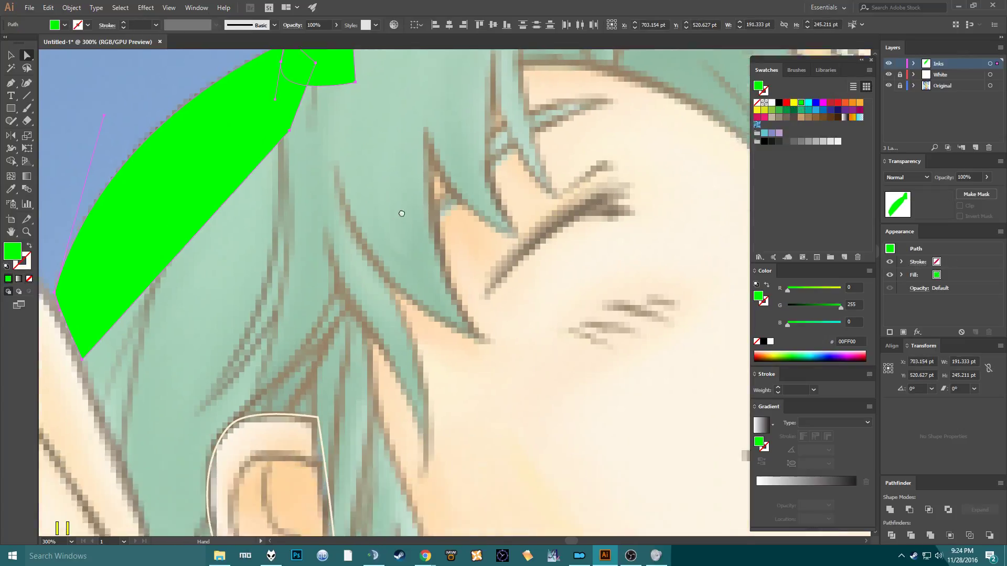
Draw a closed green hair strand with the Pen tool, running down along the ear's front edge to a point below the earlobe.
{"action": "key", "text": "p"}
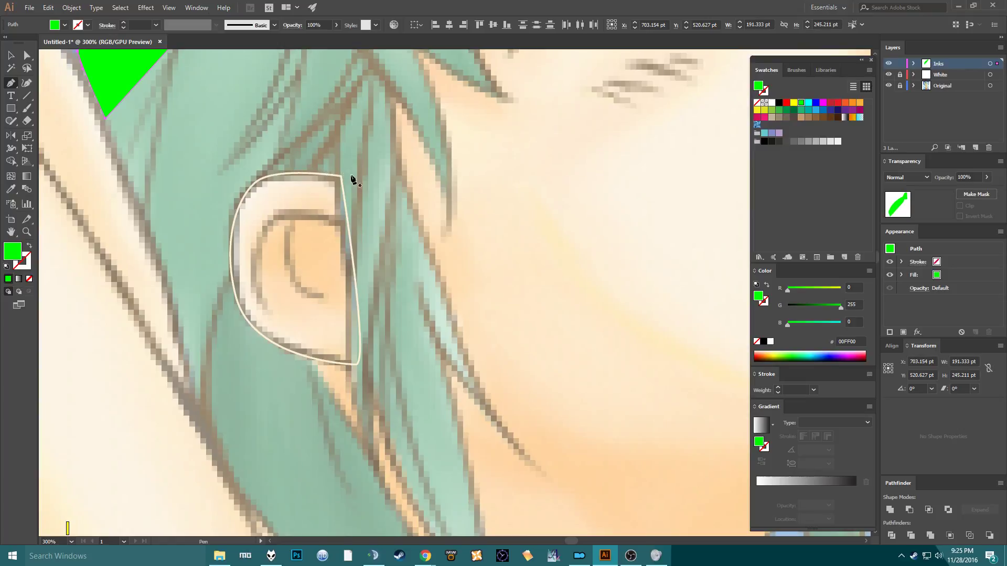
{"action": "left_click", "coordinate": [336, 118]}
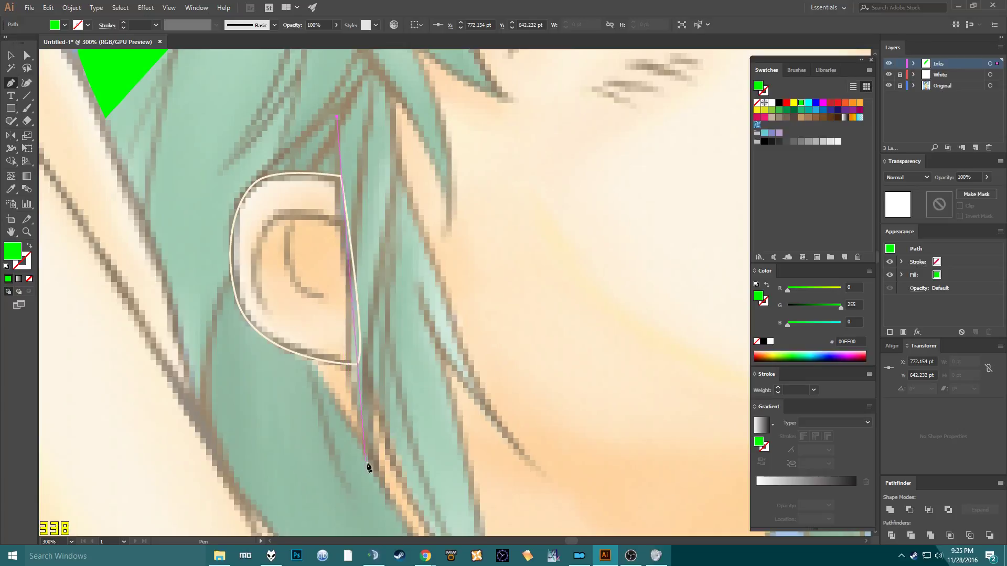
{"action": "left_click_drag", "start_coordinate": [370, 469], "coordinate": [380, 327]}
{"action": "left_click", "coordinate": [370, 326]}
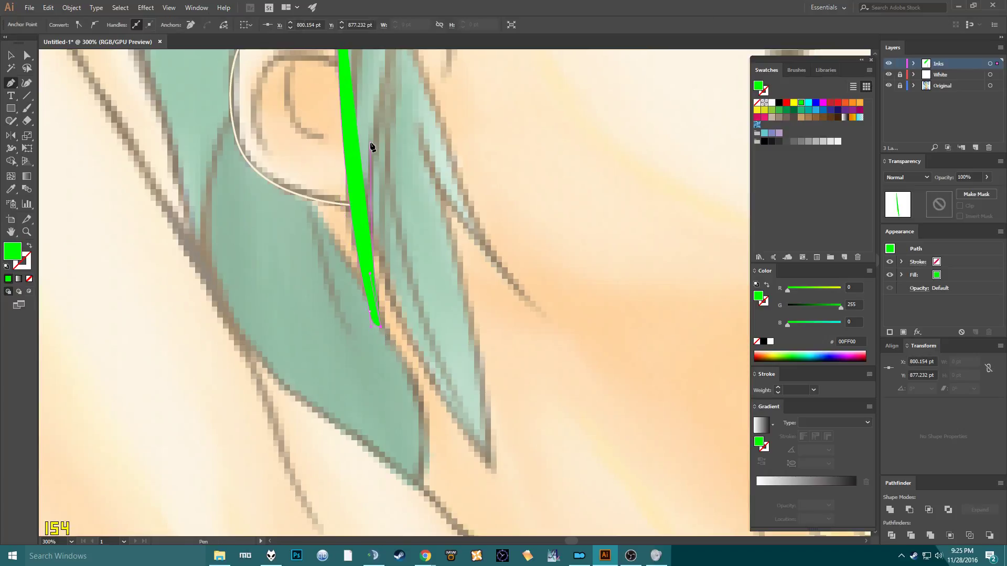
{"action": "left_click_drag", "start_coordinate": [371, 144], "coordinate": [353, 281]}
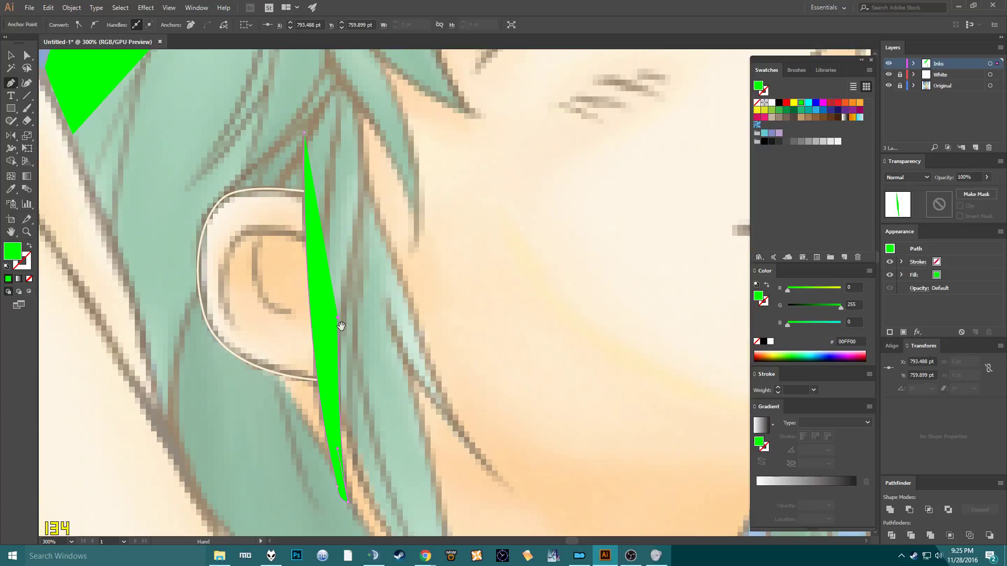
{"action": "left_click_drag", "start_coordinate": [341, 325], "coordinate": [329, 258]}
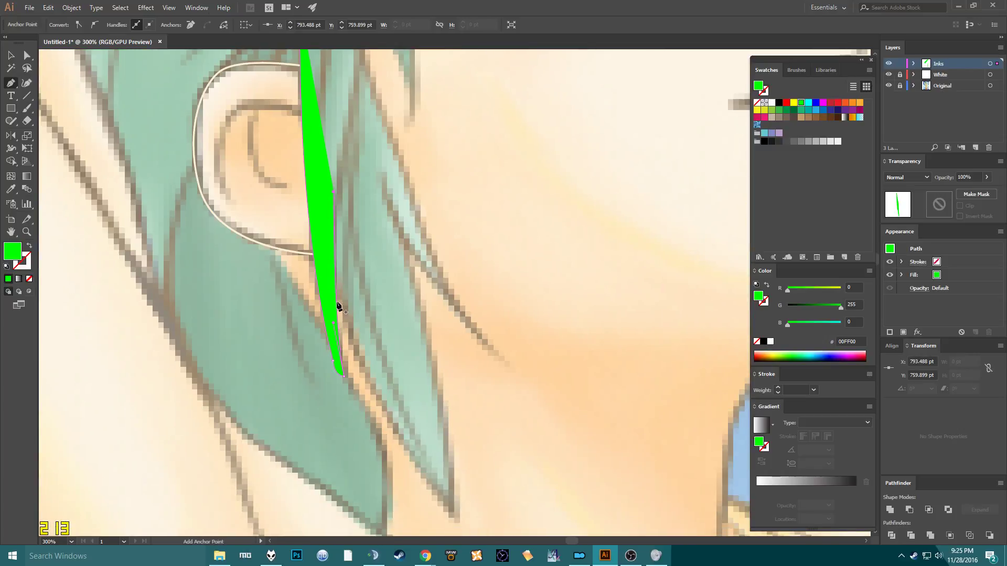
{"action": "left_click_drag", "start_coordinate": [343, 148], "coordinate": [308, 430]}
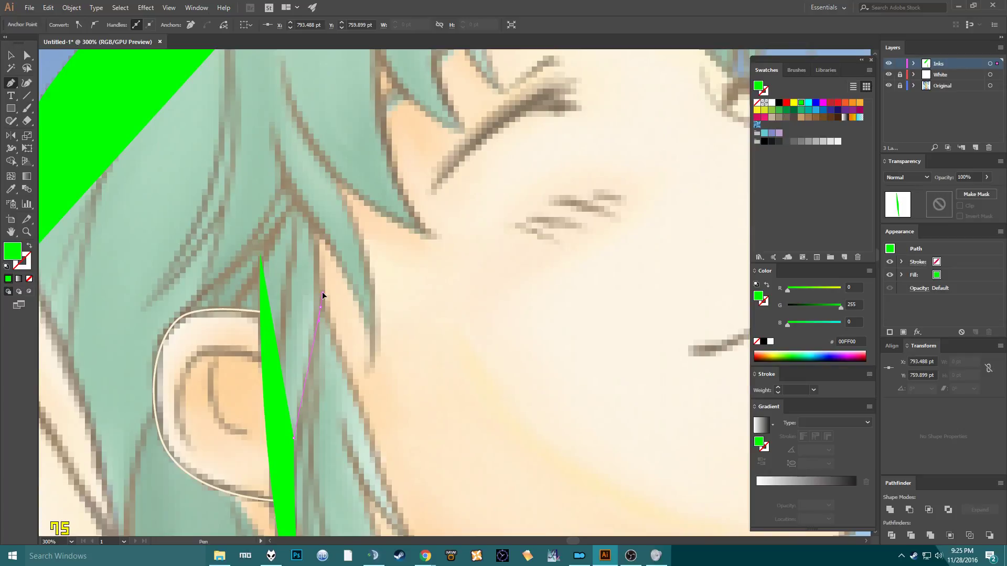
{"action": "left_click", "coordinate": [319, 305]}
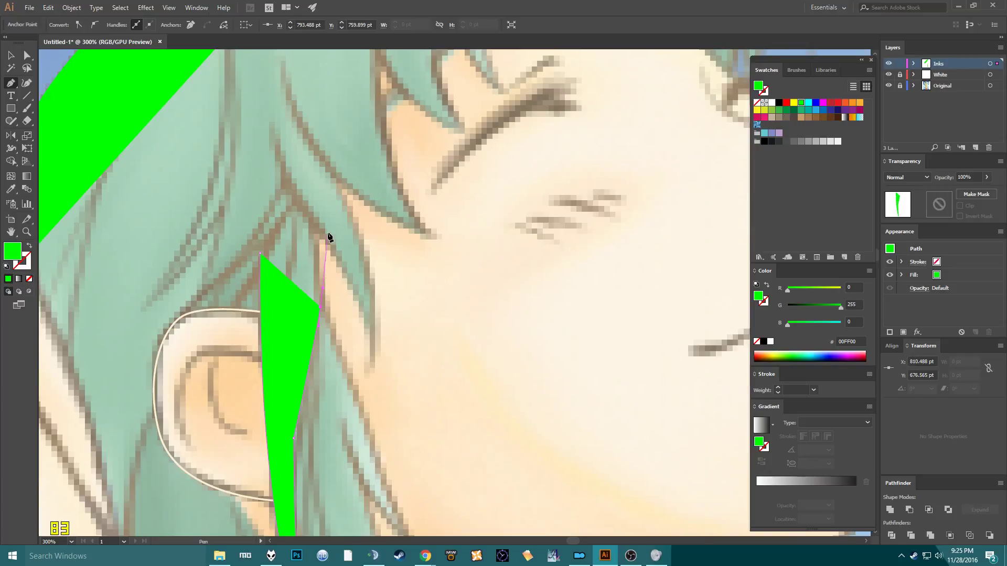
{"action": "left_click", "coordinate": [314, 202]}
{"action": "left_click", "coordinate": [261, 221]}
{"action": "left_click", "coordinate": [262, 255]}
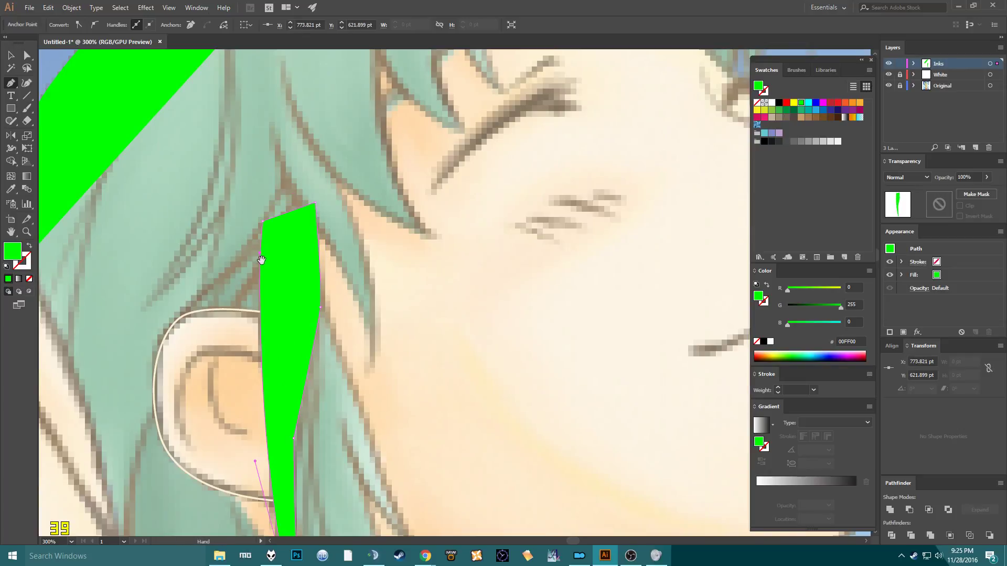
Draw a second closed green strand with the Pen tool, curving from the first strand down to a point on the cheek and overlapping the first.
{"action": "scroll", "coordinate": [258, 254], "scroll_direction": "down", "scroll_amount": 3}
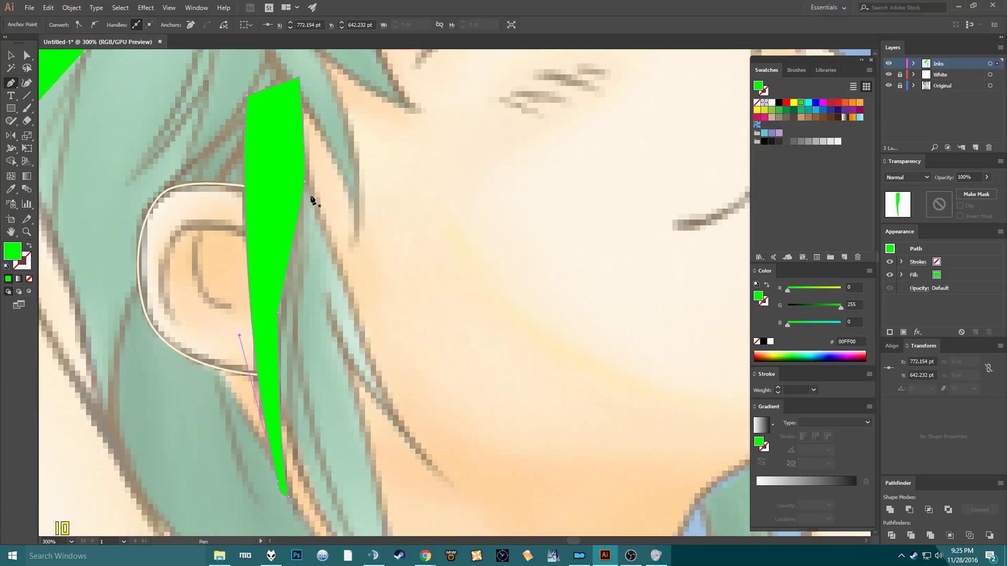
{"action": "left_click", "coordinate": [299, 164]}
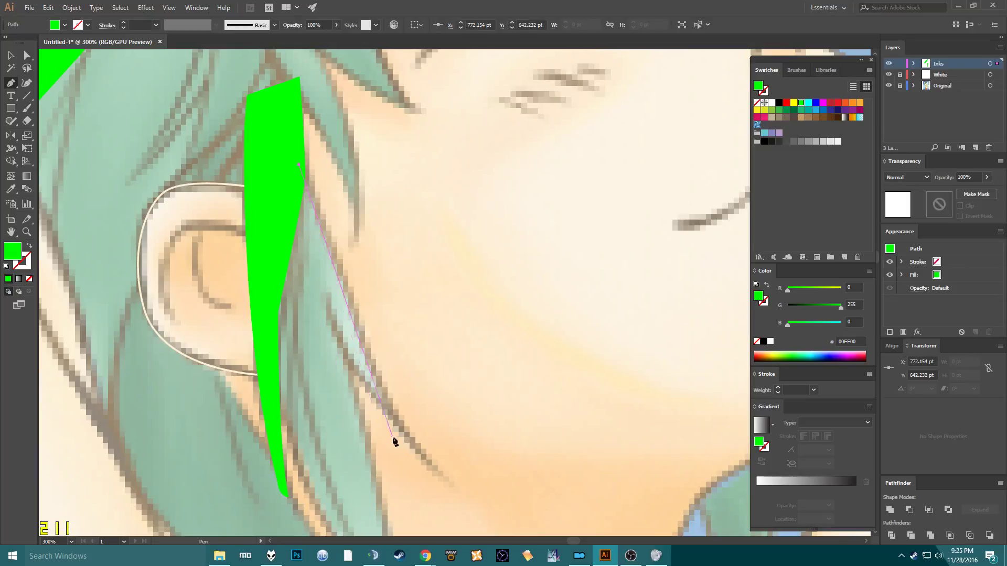
{"action": "left_click_drag", "start_coordinate": [447, 478], "coordinate": [511, 374]}
{"action": "left_click_drag", "start_coordinate": [445, 288], "coordinate": [375, 240]}
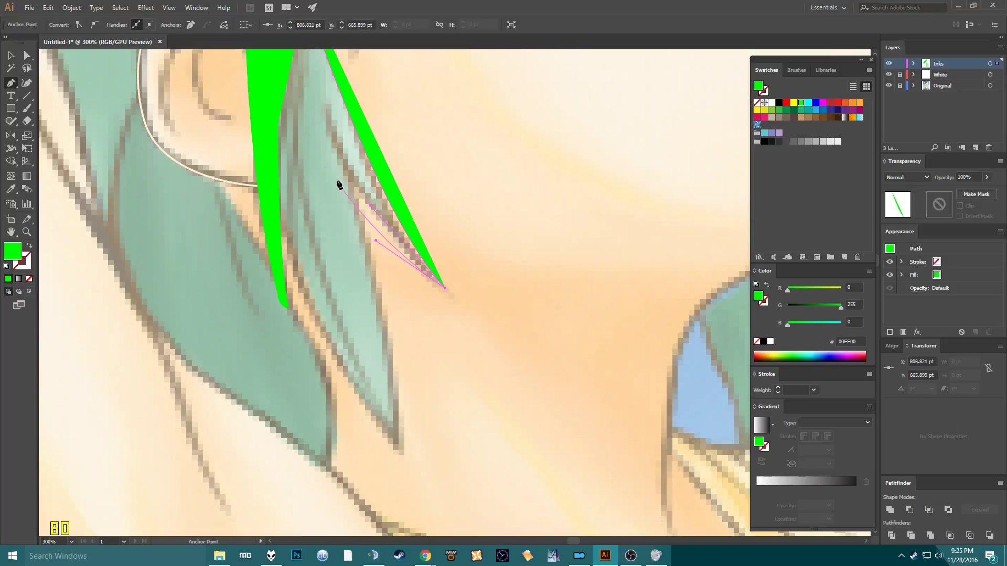
{"action": "left_click", "coordinate": [327, 130]}
{"action": "scroll", "coordinate": [333, 147], "scroll_direction": "down", "scroll_amount": 1}
{"action": "left_click_drag", "start_coordinate": [334, 167], "coordinate": [323, 232]}
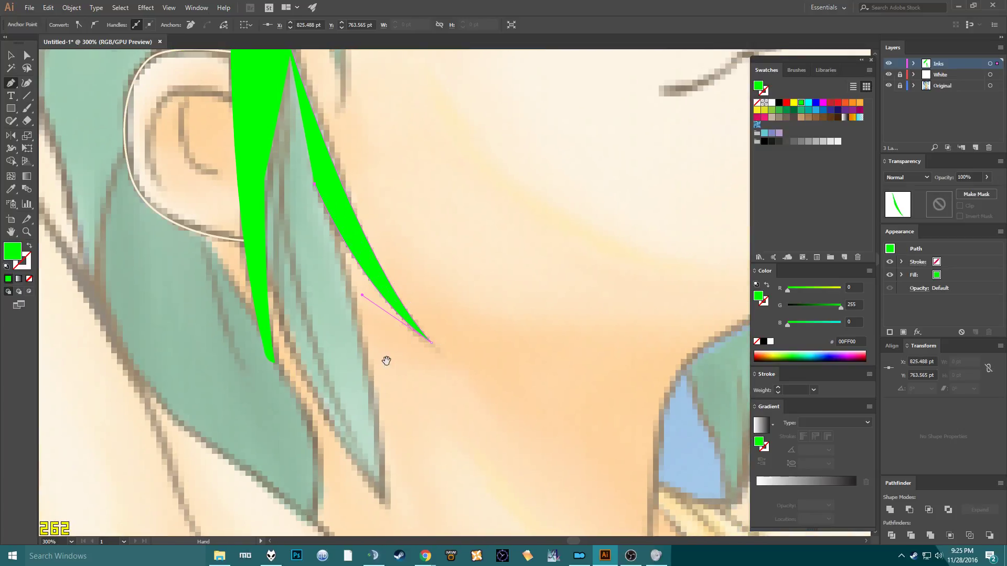
{"action": "left_click_drag", "start_coordinate": [386, 359], "coordinate": [337, 262]}
{"action": "left_click_drag", "start_coordinate": [283, 166], "coordinate": [270, 345]}
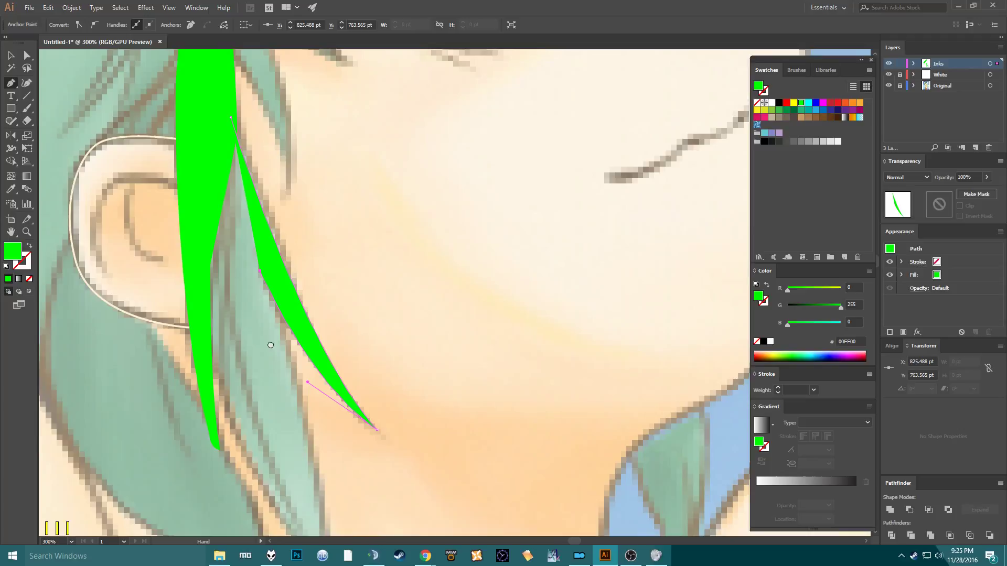
{"action": "left_click", "coordinate": [210, 206]}
{"action": "left_click_drag", "start_coordinate": [230, 118], "coordinate": [234, 244]}
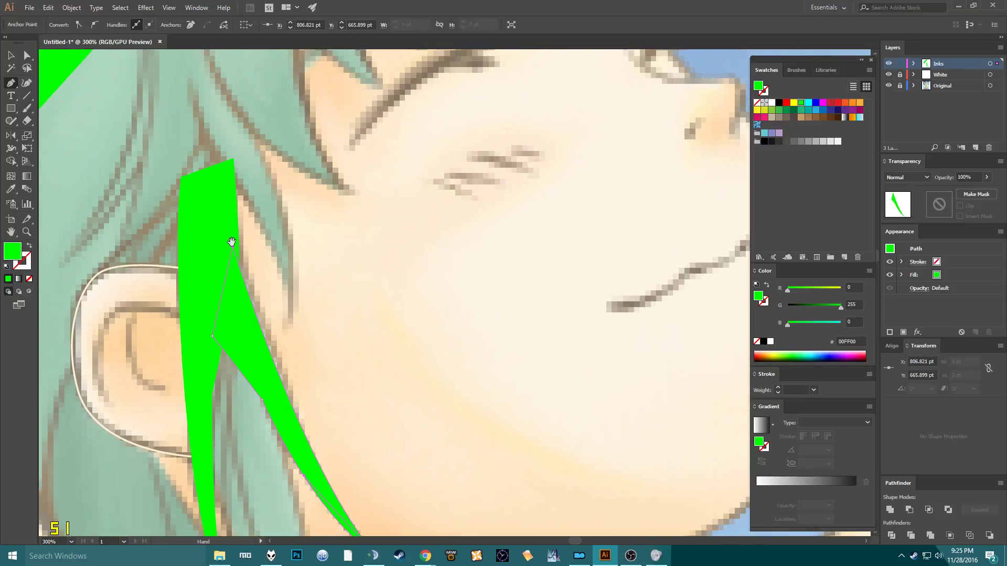
Adjust the curve at the cheek-side strand's upper anchor point with the Anchor Point tool, and deselect the strand.
{"action": "key", "text": "a"}
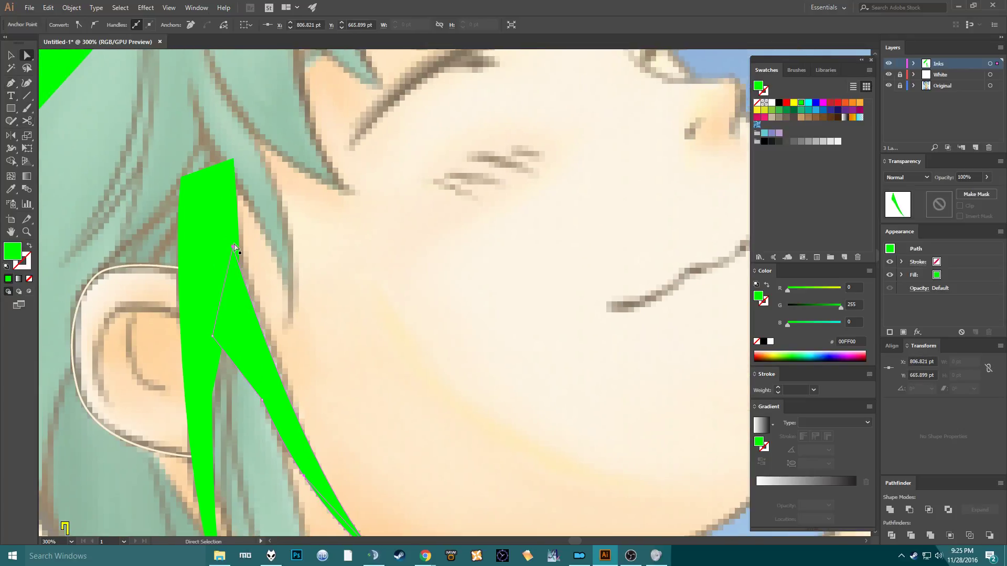
{"action": "key", "text": "ctrl"}
{"action": "key", "text": "ctrl+2"}
{"action": "left_click_drag", "start_coordinate": [28, 58], "coordinate": [71, 68]}
{"action": "key", "text": "shift+c"}
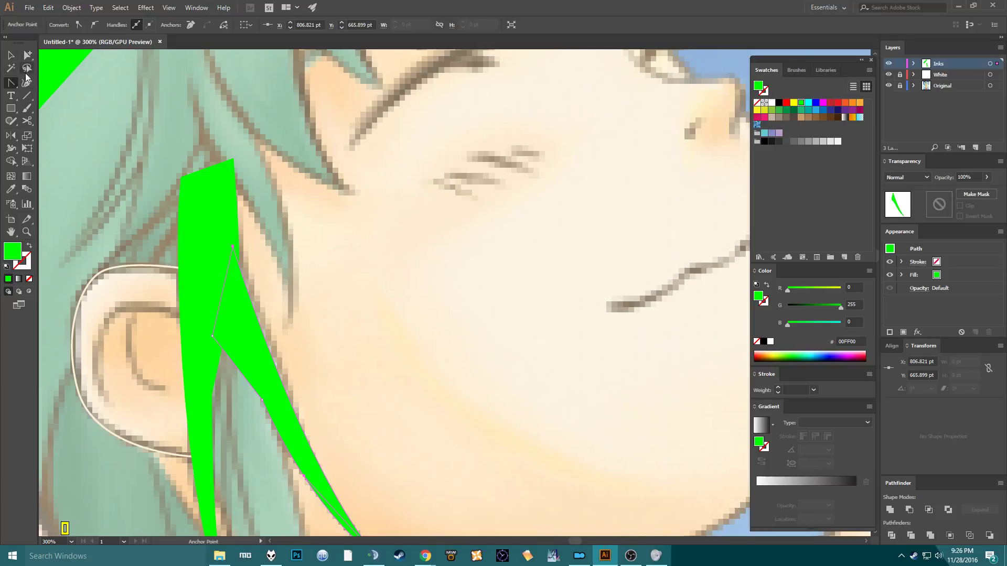
{"action": "left_click_drag", "start_coordinate": [11, 85], "coordinate": [10, 85]}
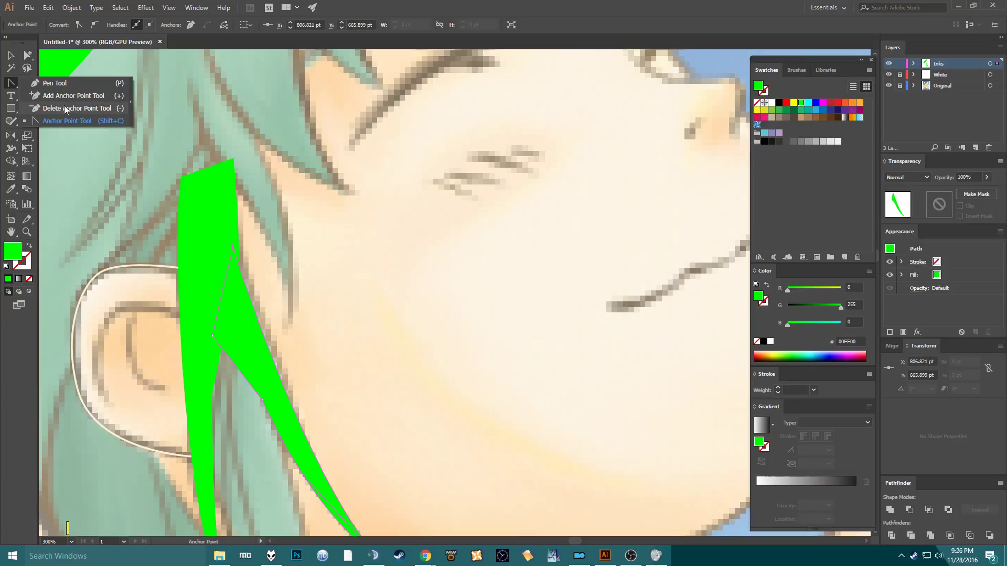
{"action": "left_click_drag", "start_coordinate": [82, 121], "coordinate": [81, 121]}
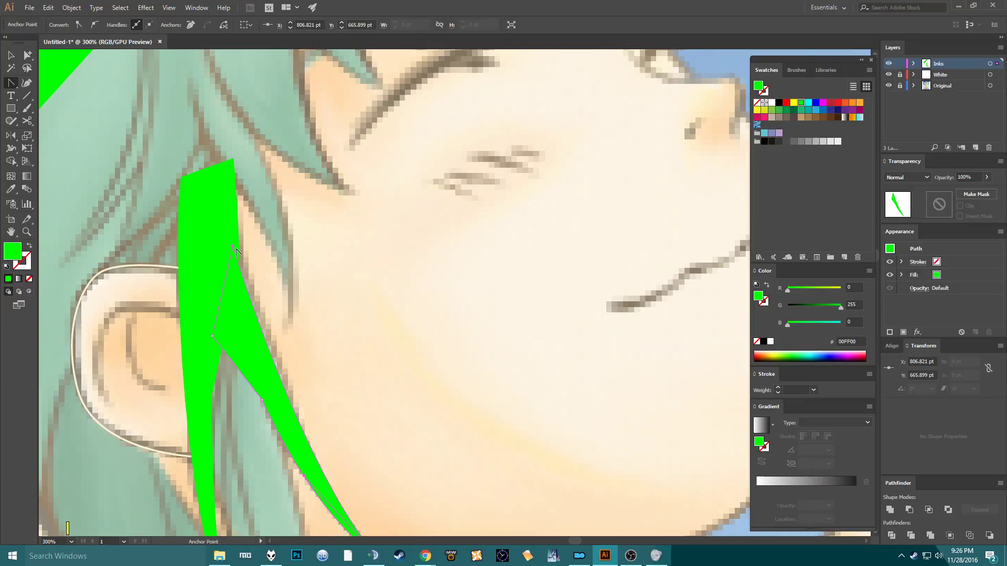
{"action": "key", "text": "a"}
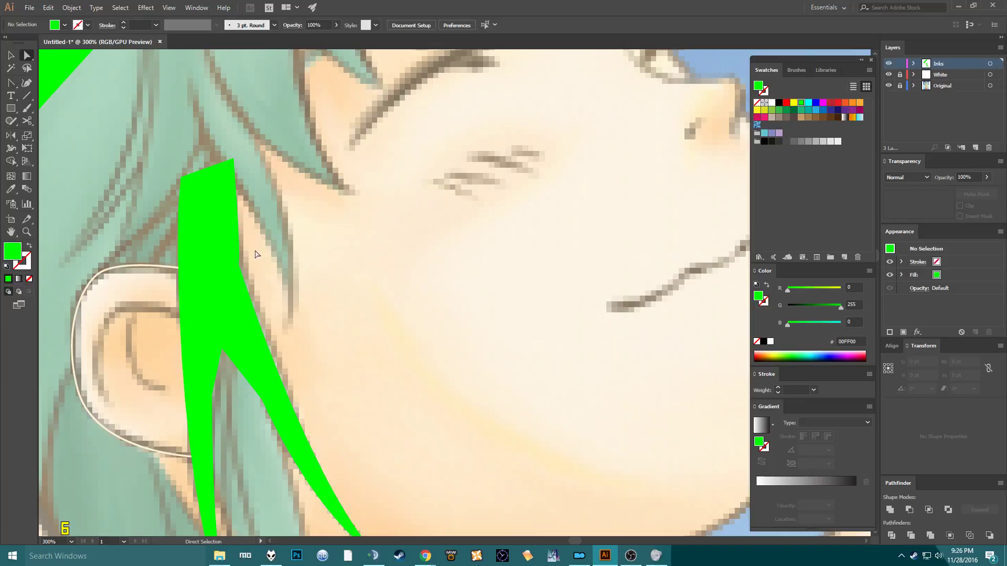
{"action": "left_click", "coordinate": [233, 247]}
{"action": "key", "text": "shift+c"}
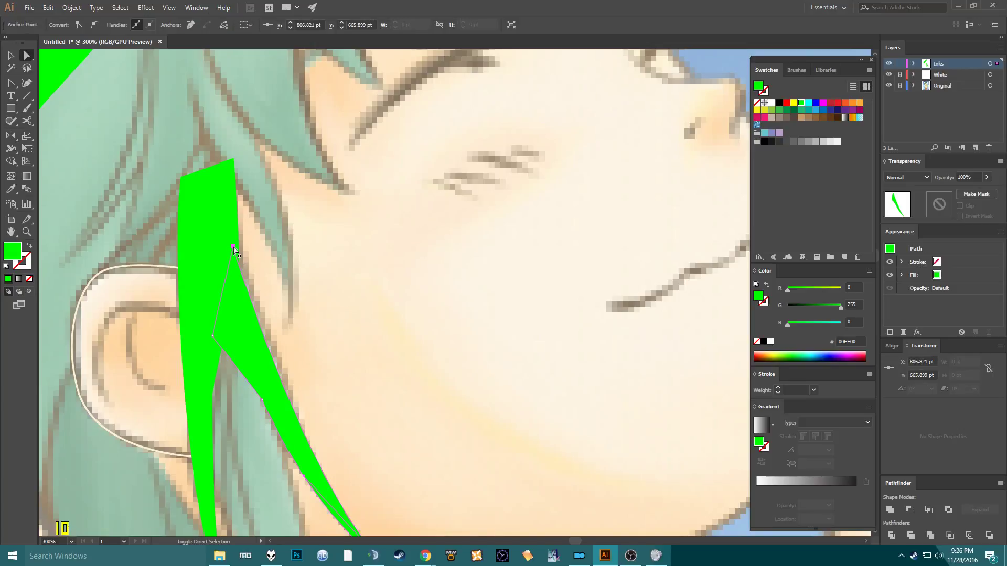
{"action": "left_click_drag", "start_coordinate": [231, 247], "coordinate": [254, 259]}
{"action": "key", "text": "a"}
{"action": "left_click", "coordinate": [338, 265]}
Draw a long closed green strand with the Pen tool between the two pointed strands, hiding its upper end beneath their green area, and deselect it.
{"action": "scroll", "coordinate": [346, 257], "scroll_direction": "down", "scroll_amount": 5}
{"action": "scroll", "coordinate": [339, 276], "scroll_direction": "up", "scroll_amount": 2}
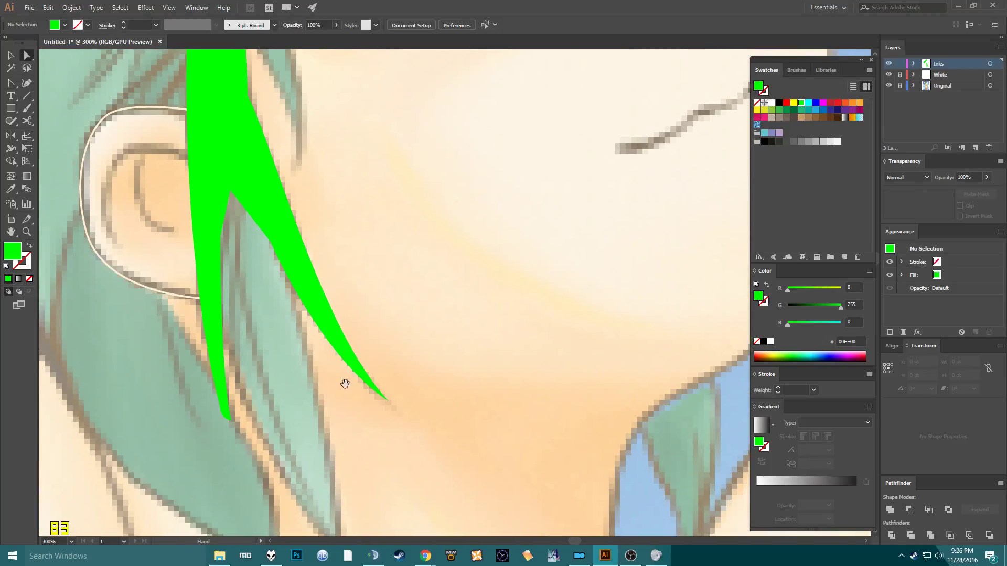
{"action": "scroll", "coordinate": [296, 278], "scroll_direction": "down", "scroll_amount": 3}
{"action": "key", "text": "p"}
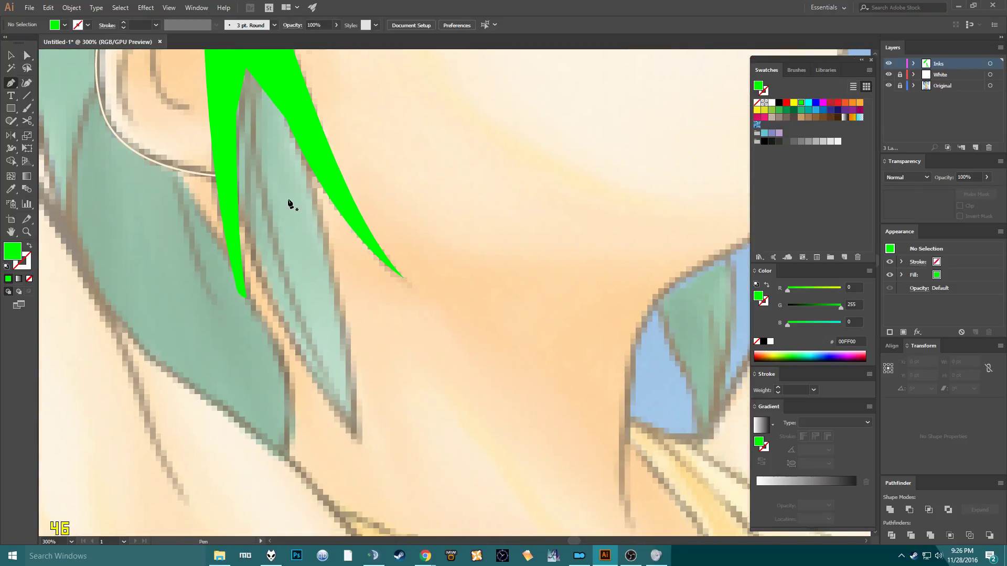
{"action": "left_click", "coordinate": [300, 138]}
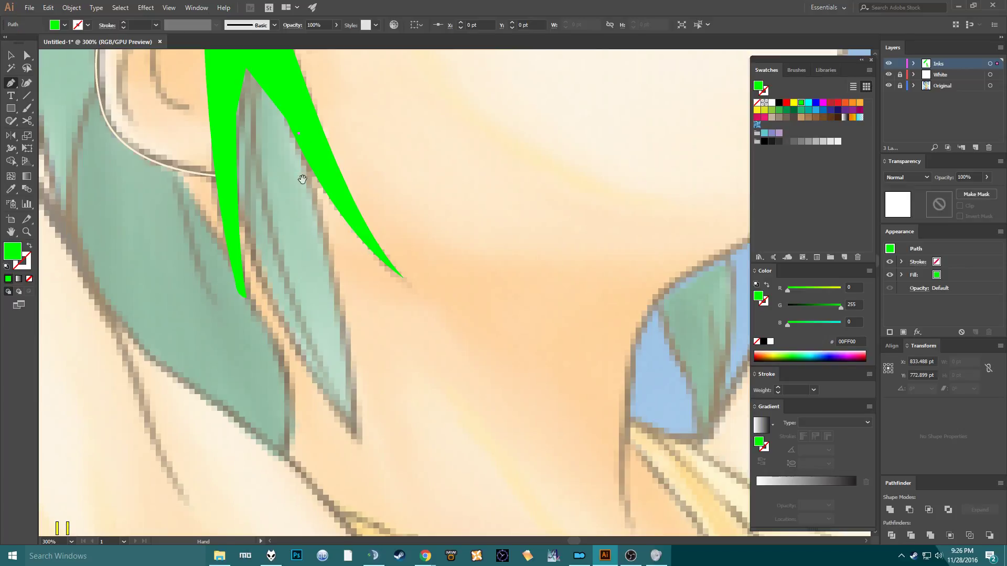
{"action": "scroll", "coordinate": [304, 175], "scroll_direction": "down", "scroll_amount": 2}
{"action": "left_click_drag", "start_coordinate": [357, 346], "coordinate": [365, 505]}
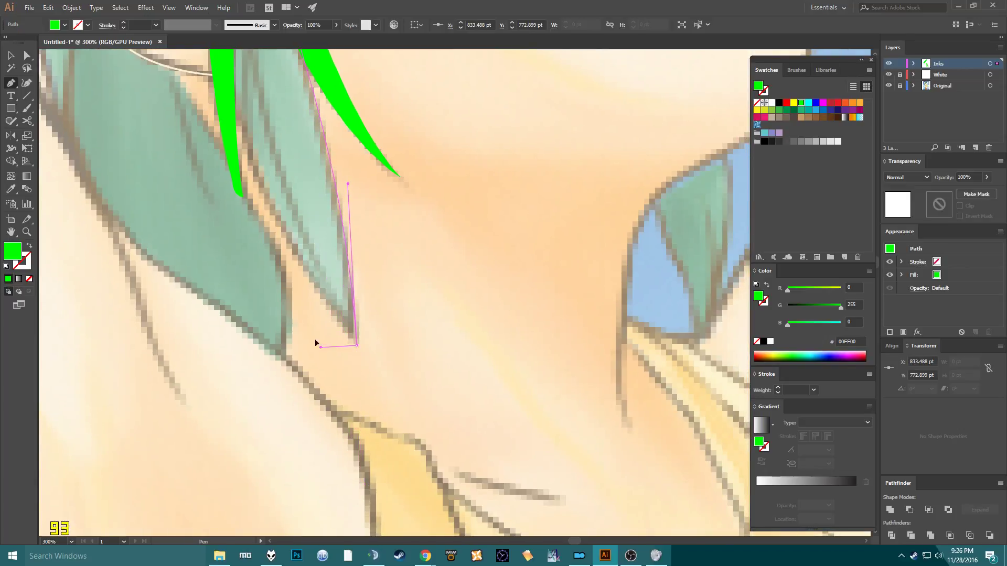
{"action": "left_click", "coordinate": [284, 257]}
{"action": "scroll", "coordinate": [252, 260], "scroll_direction": "up", "scroll_amount": 3}
{"action": "left_click_drag", "start_coordinate": [222, 303], "coordinate": [212, 241]}
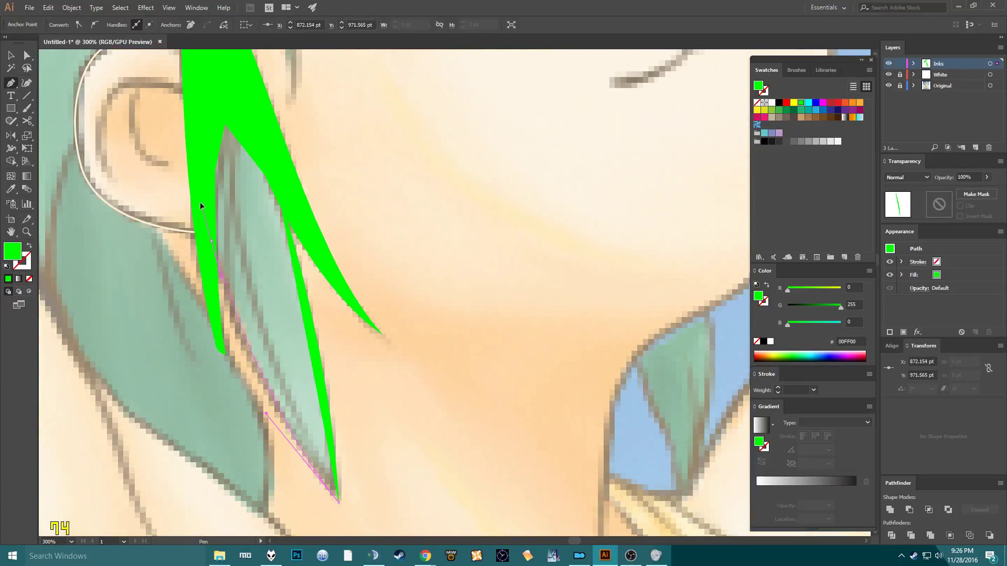
{"action": "left_click", "coordinate": [199, 171]}
{"action": "left_click", "coordinate": [224, 93]}
{"action": "left_click", "coordinate": [278, 190]}
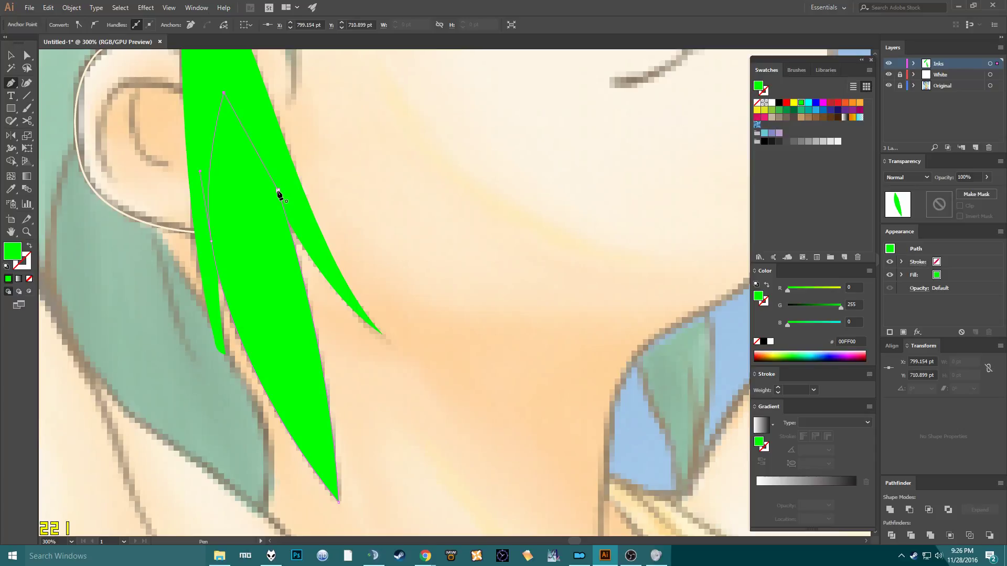
{"action": "key", "text": "a"}
{"action": "left_click", "coordinate": [386, 259]}
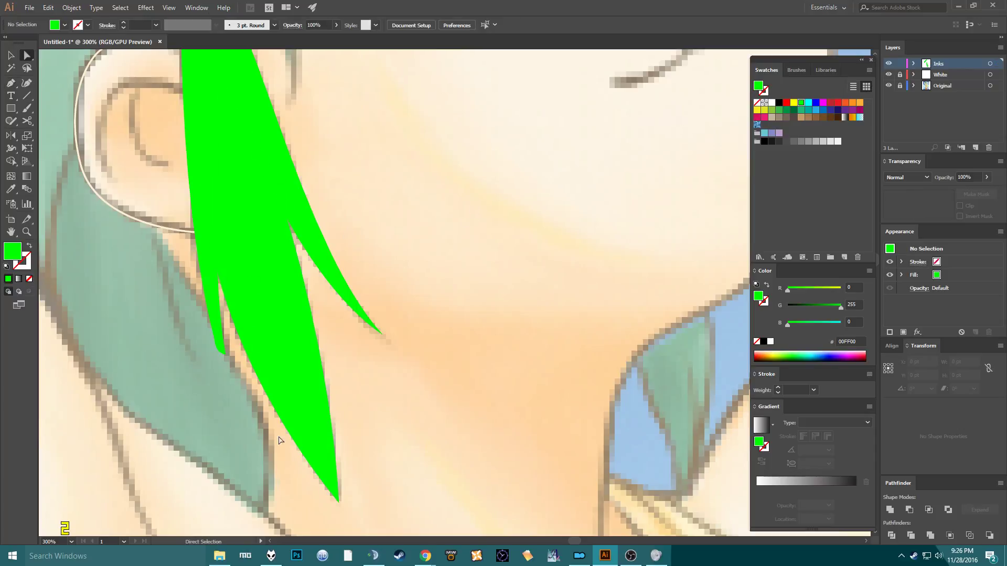
Select the long middle strand to examine how its upper end overlaps the neighbouring hair shapes.
{"action": "left_click", "coordinate": [336, 473]}
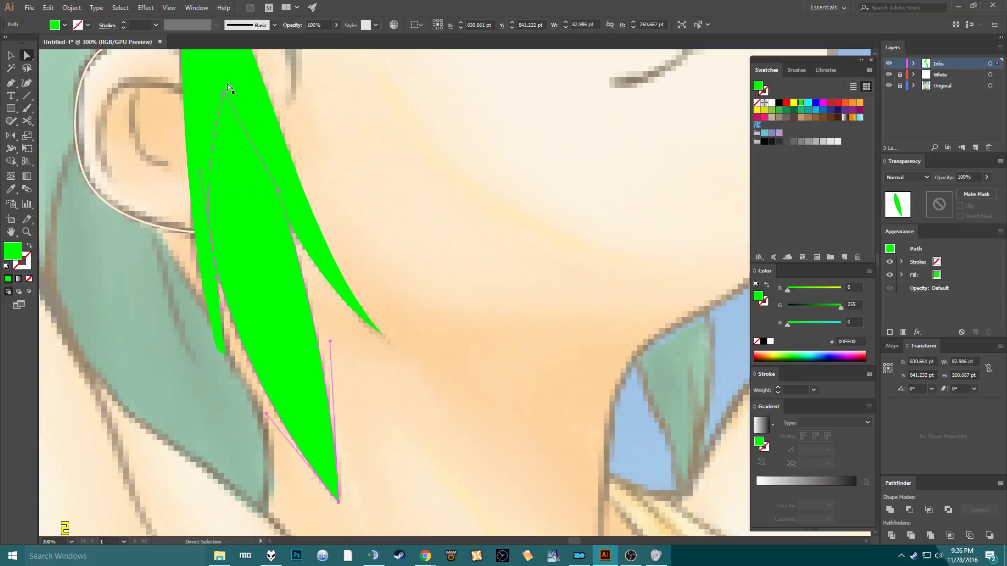
{"action": "scroll", "coordinate": [400, 262], "scroll_direction": "up", "scroll_amount": 3}
{"action": "left_click", "coordinate": [353, 288]}
{"action": "scroll", "coordinate": [279, 167], "scroll_direction": "down", "scroll_amount": 5}
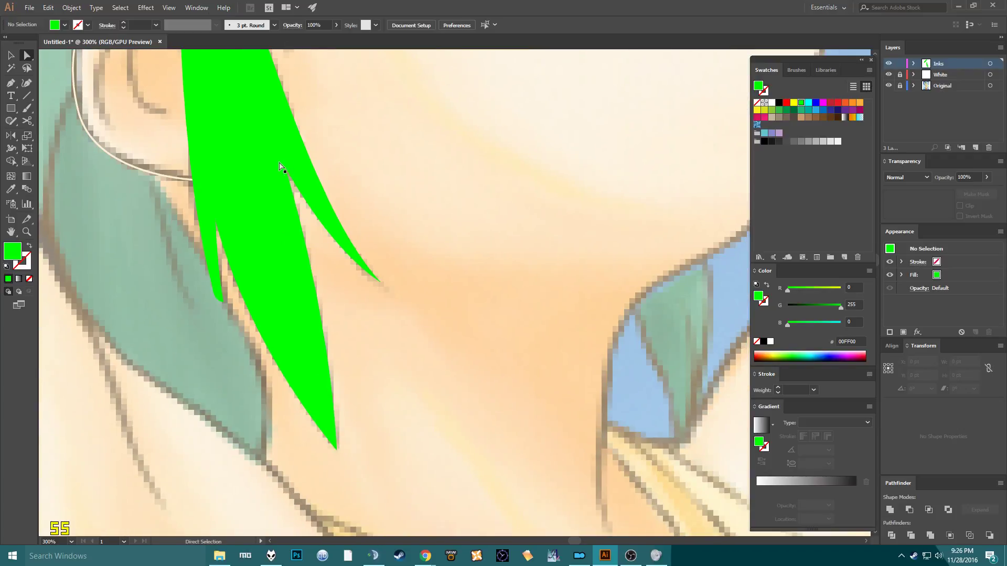
{"action": "left_click", "coordinate": [231, 75]}
{"action": "scroll", "coordinate": [227, 84], "scroll_direction": "up", "scroll_amount": 4}
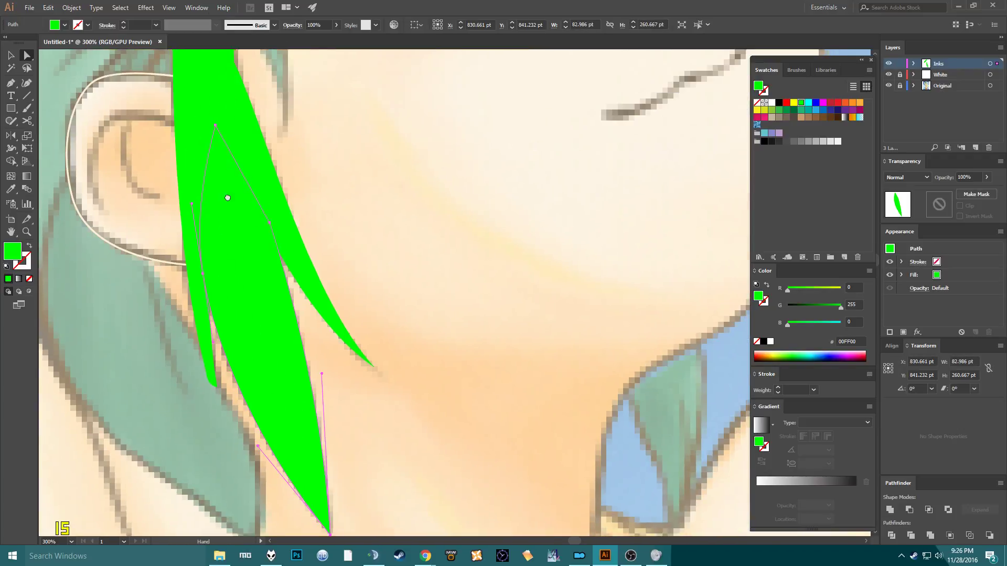
Swap the ear shape's fill and stroke so the cream colour FFF0D4 fills it without a stroke, and deselect it.
{"action": "left_click_drag", "start_coordinate": [220, 255], "coordinate": [355, 169]}
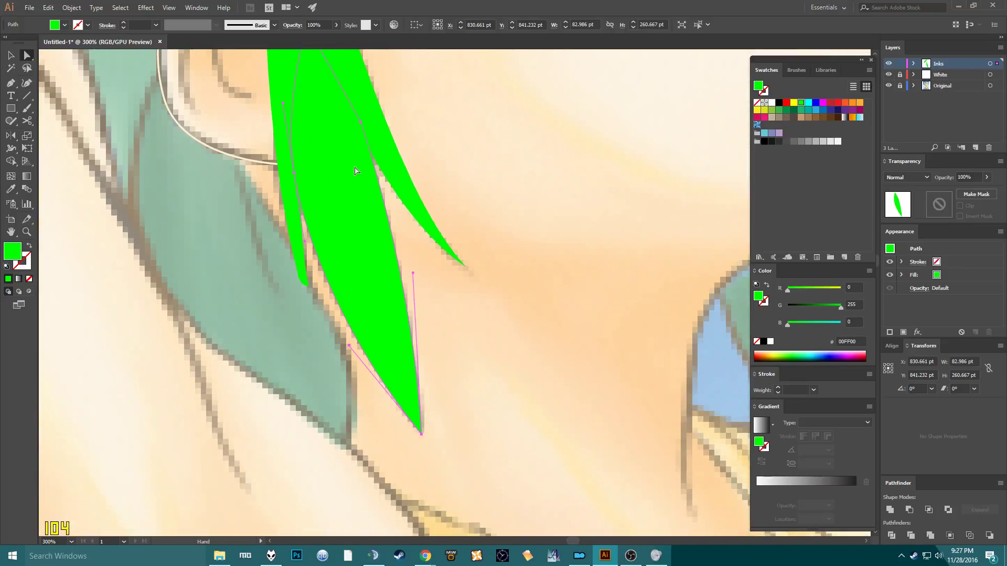
{"action": "scroll", "coordinate": [363, 225], "scroll_direction": "down", "scroll_amount": 2}
{"action": "left_click_drag", "start_coordinate": [401, 227], "coordinate": [348, 314]}
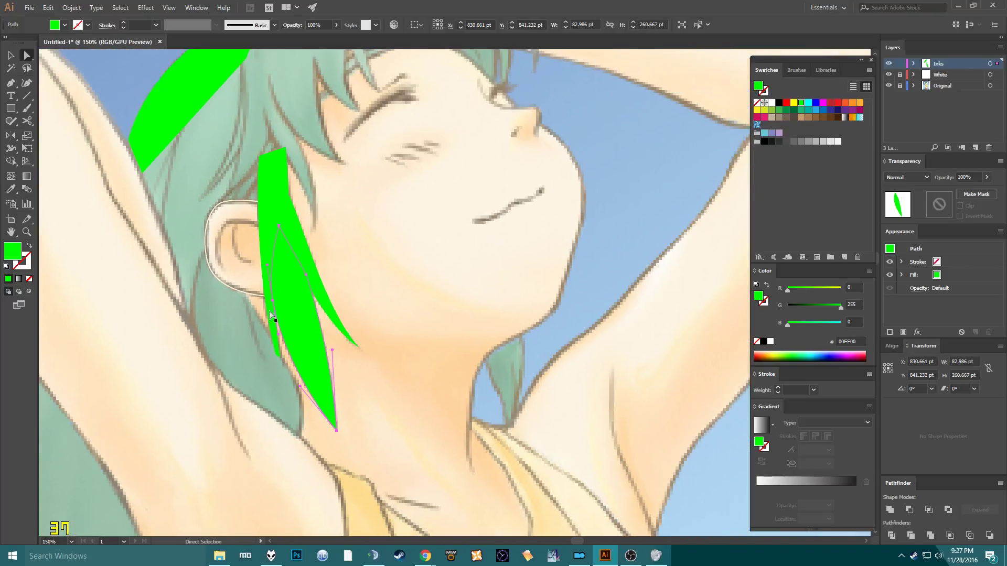
{"action": "left_click", "coordinate": [211, 272]}
{"action": "key", "text": "shift+x"}
{"action": "left_click", "coordinate": [222, 326]}
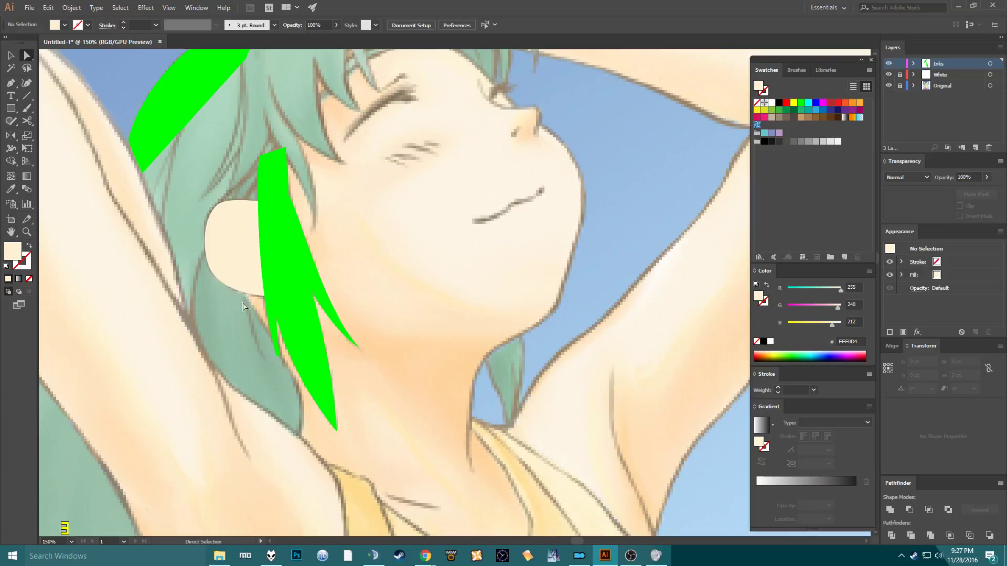
Select the ear-side strand to examine how its outline overlaps the neighbouring green strands.
{"action": "scroll", "coordinate": [304, 266], "scroll_direction": "down", "scroll_amount": 2}
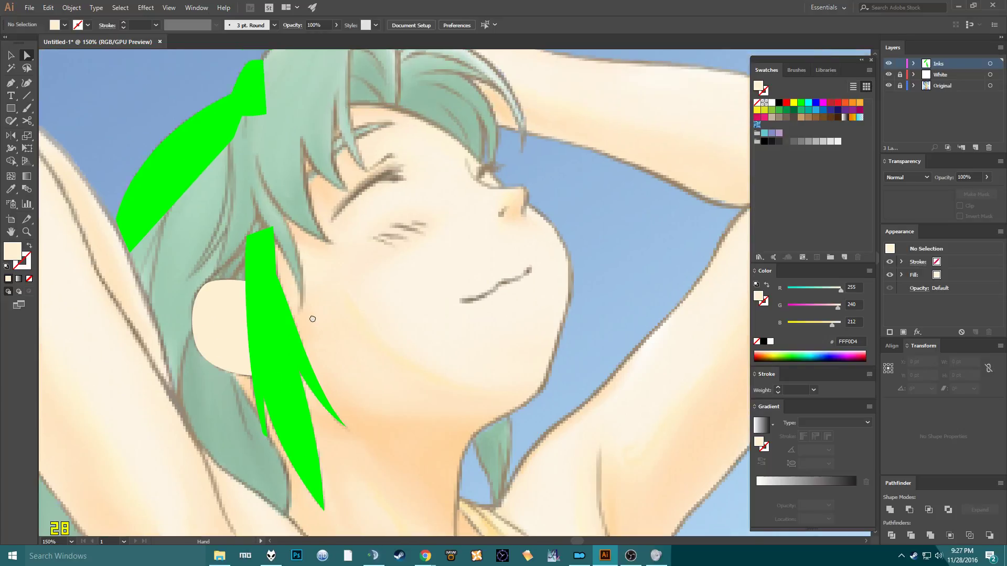
{"action": "scroll", "coordinate": [292, 201], "scroll_direction": "up", "scroll_amount": 2}
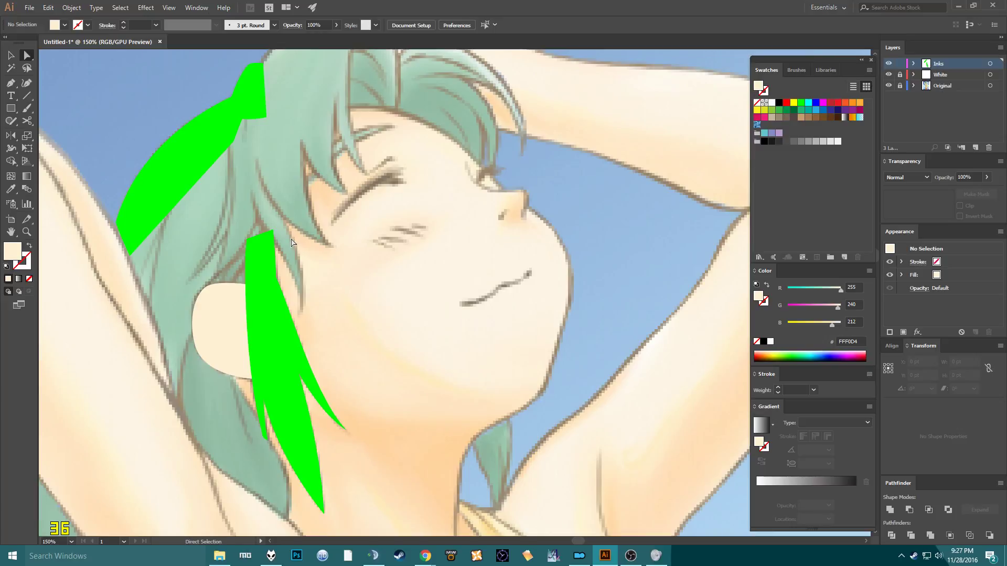
{"action": "mouse_move", "coordinate": [292, 242]}
{"action": "left_mouse_down"}
{"action": "mouse_move", "coordinate": [367, 152]}
{"action": "mouse_move", "coordinate": [334, 180]}
{"action": "mouse_move", "coordinate": [331, 156]}
{"action": "mouse_move", "coordinate": [307, 236]}
{"action": "left_mouse_up"}
{"action": "left_click", "coordinate": [291, 294]}
{"action": "left_click_drag", "start_coordinate": [291, 293], "coordinate": [334, 233]}
{"action": "scroll", "coordinate": [298, 122], "scroll_direction": "down", "scroll_amount": 1}
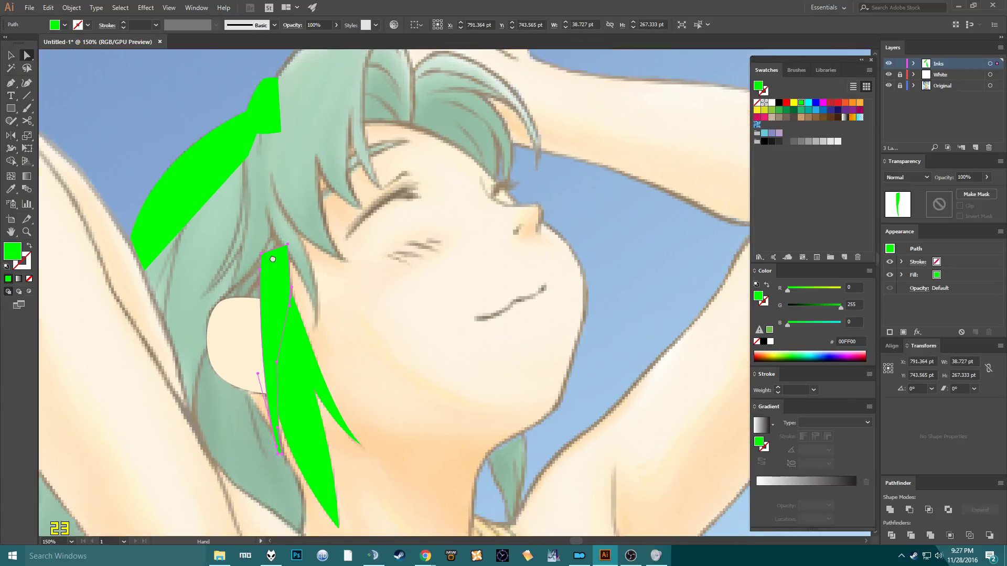
{"action": "scroll", "coordinate": [269, 288], "scroll_direction": "up", "scroll_amount": 4}
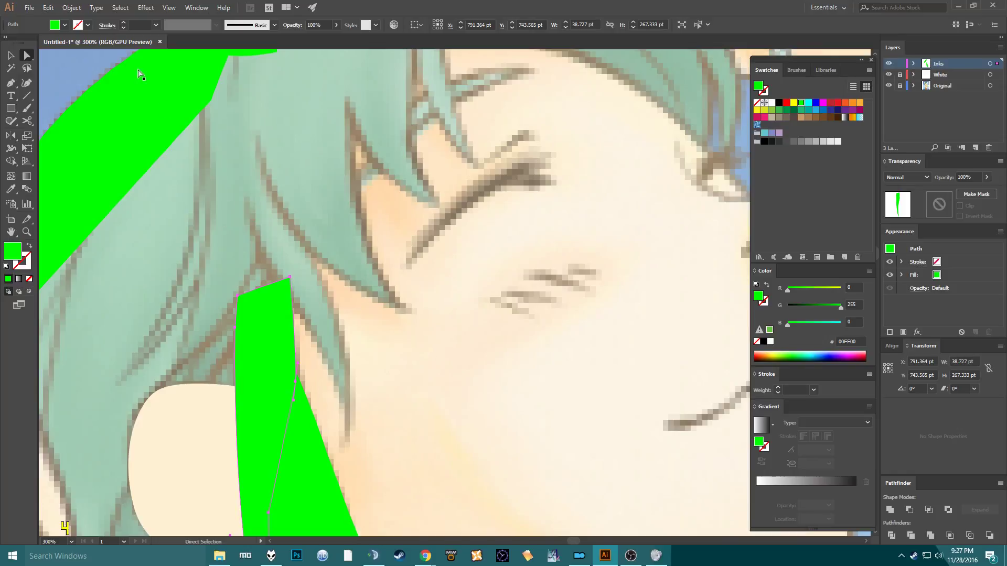
Draw a closed green curved strand with the Pen tool from above the ear-side strand down to a point on the cheek, and deselect it.
{"action": "key", "text": "p"}
{"action": "left_click", "coordinate": [286, 300]}
{"action": "mouse_move", "coordinate": [340, 445]}
{"action": "left_mouse_down"}
{"action": "mouse_move", "coordinate": [337, 529]}
{"action": "mouse_move", "coordinate": [351, 462]}
{"action": "left_mouse_up"}
{"action": "left_click", "coordinate": [340, 445], "text": "alt"}
{"action": "left_click_drag", "start_coordinate": [365, 388], "coordinate": [362, 391]}
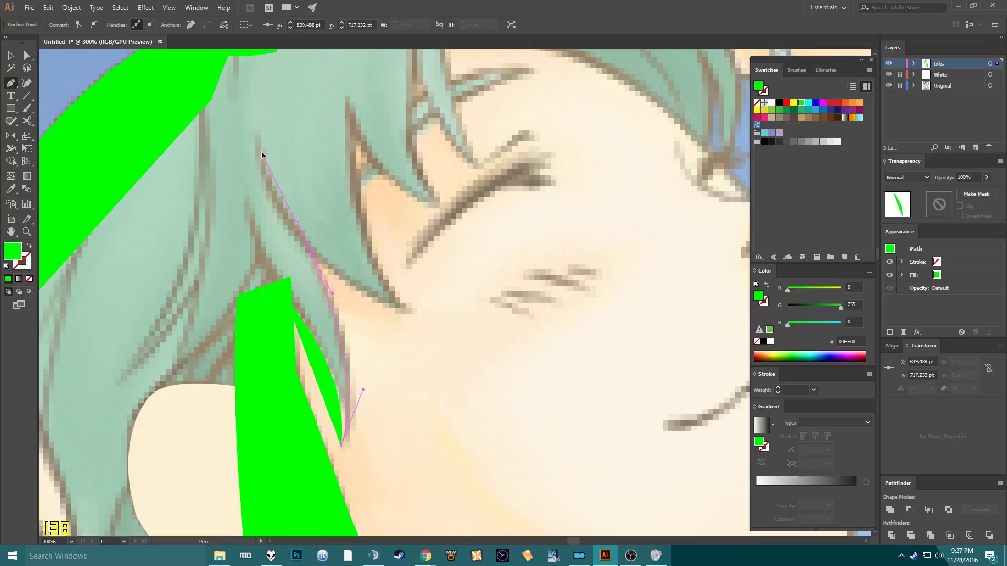
{"action": "left_click_drag", "start_coordinate": [252, 159], "coordinate": [256, 163]}
{"action": "left_click", "coordinate": [231, 221]}
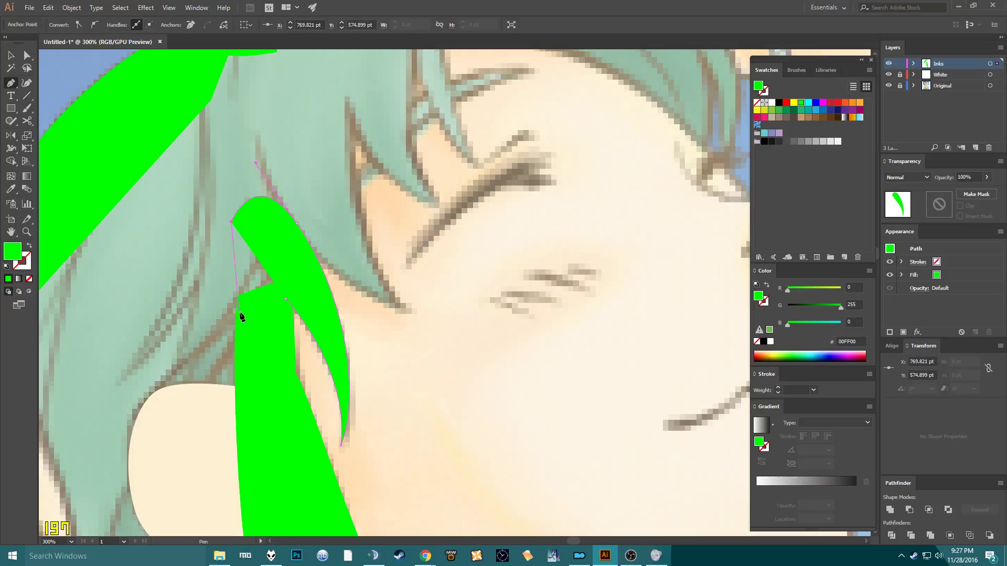
{"action": "left_click", "coordinate": [286, 301]}
{"action": "left_click", "coordinate": [418, 370], "text": "ctrl"}
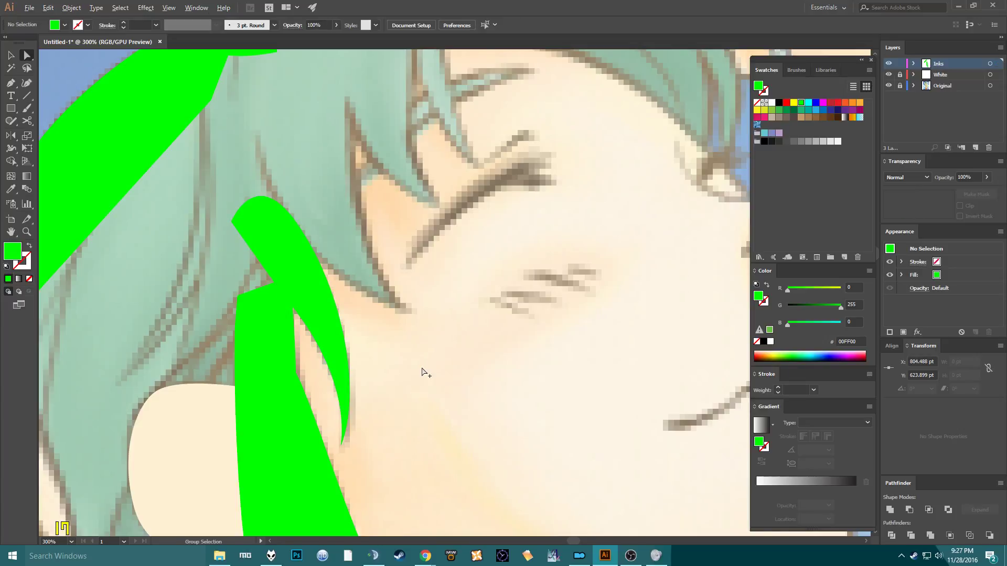
{"action": "scroll", "coordinate": [415, 367], "scroll_direction": "down", "scroll_amount": 3}
{"action": "scroll", "coordinate": [394, 333], "scroll_direction": "down", "scroll_amount": 3}
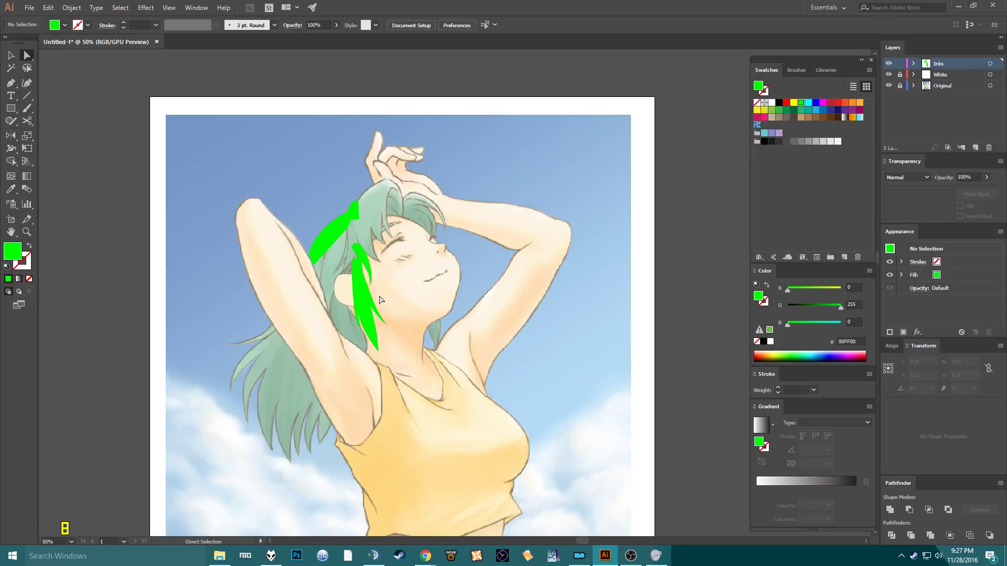
{"action": "scroll", "coordinate": [375, 298], "scroll_direction": "up", "scroll_amount": 3}
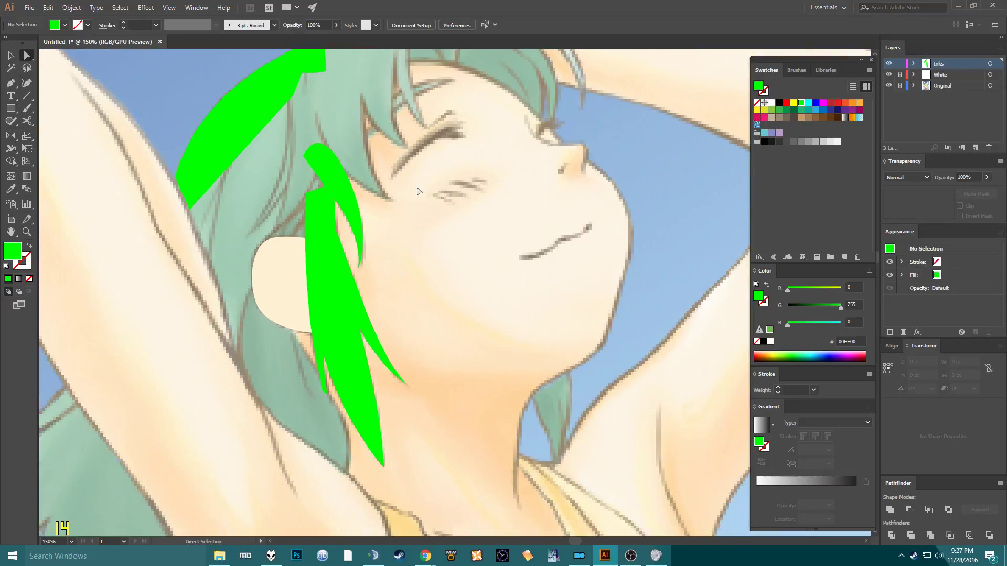
{"action": "scroll", "coordinate": [418, 190], "scroll_direction": "up", "scroll_amount": 3}
{"action": "scroll", "coordinate": [405, 324], "scroll_direction": "up", "scroll_amount": 1}
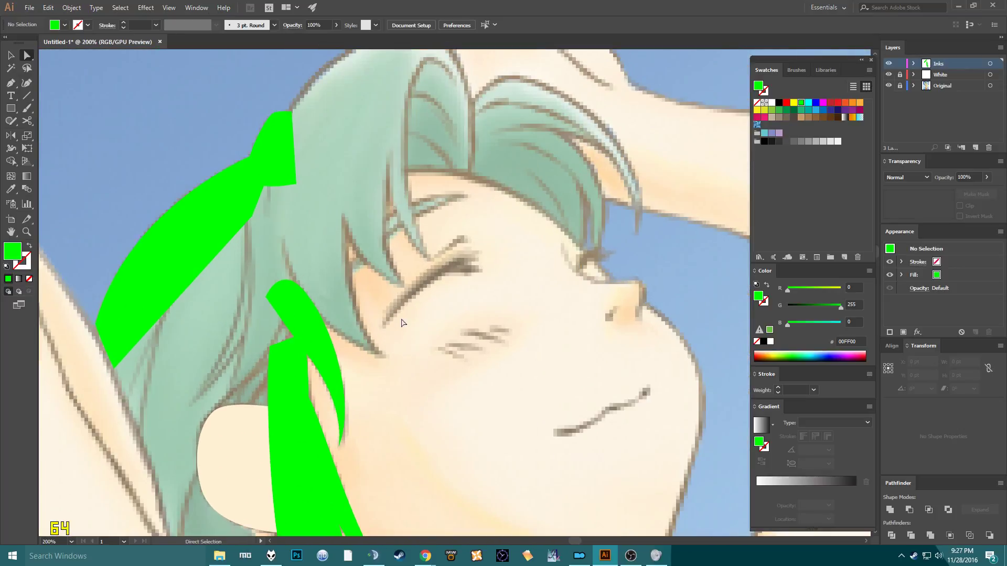
{"action": "key", "text": "p"}
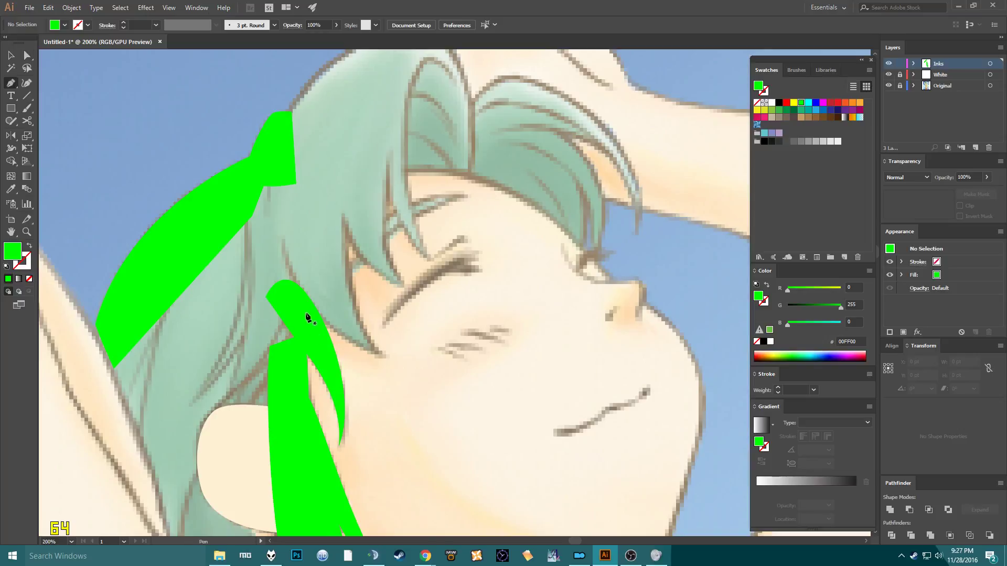
{"action": "left_click", "coordinate": [71, 8]}
{"action": "left_click", "coordinate": [80, 6]}
{"action": "left_click", "coordinate": [78, 5]}
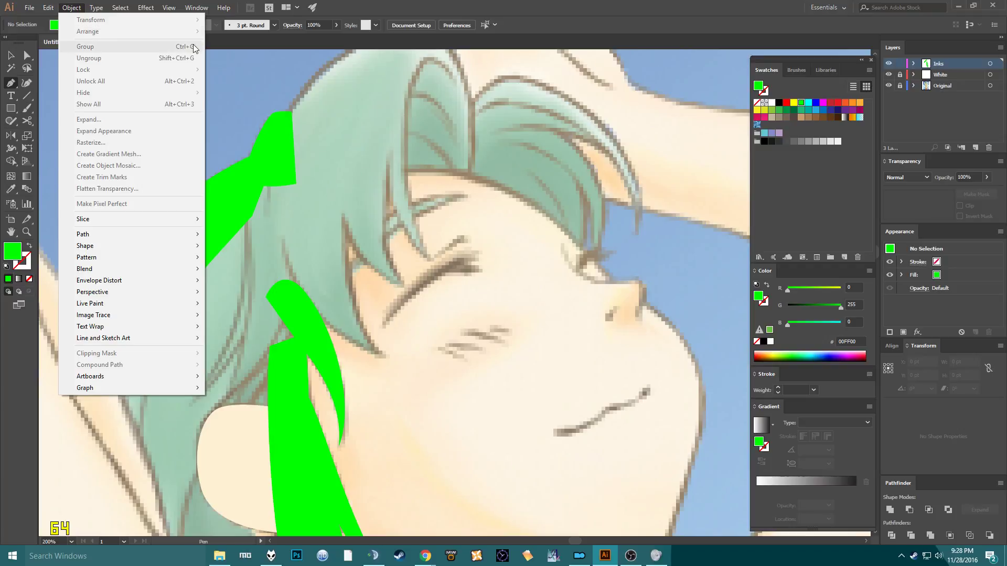
{"action": "key", "text": "Escape"}
Send the curved cheek strand to the back of the stacking order and clear the stray point beside the fringe.
{"action": "key", "text": "v"}
{"action": "left_click", "coordinate": [288, 303]}
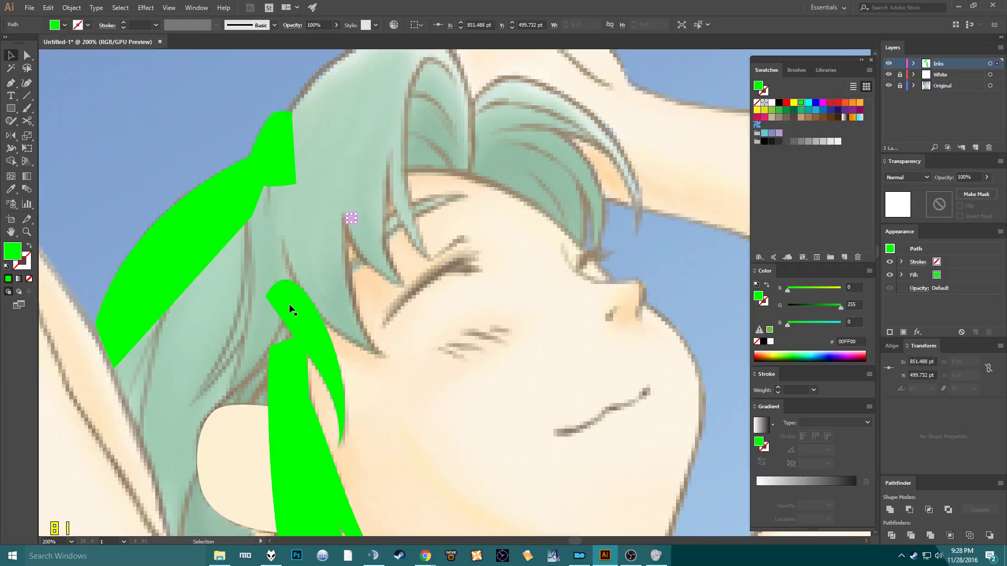
{"action": "left_click", "coordinate": [71, 7]}
{"action": "mouse_move", "coordinate": [131, 32]}
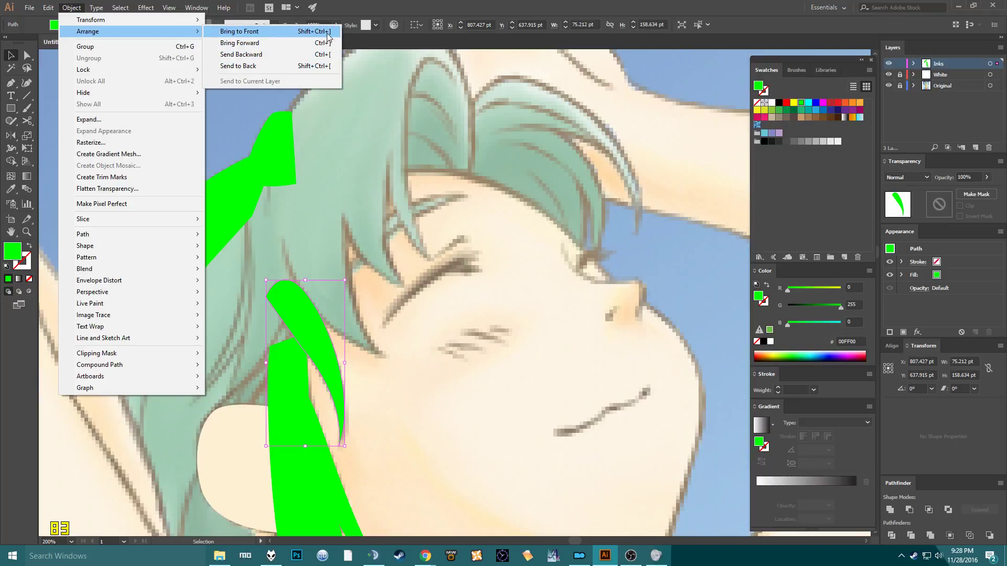
{"action": "left_click", "coordinate": [330, 66]}
{"action": "left_click_drag", "start_coordinate": [363, 201], "coordinate": [349, 263]}
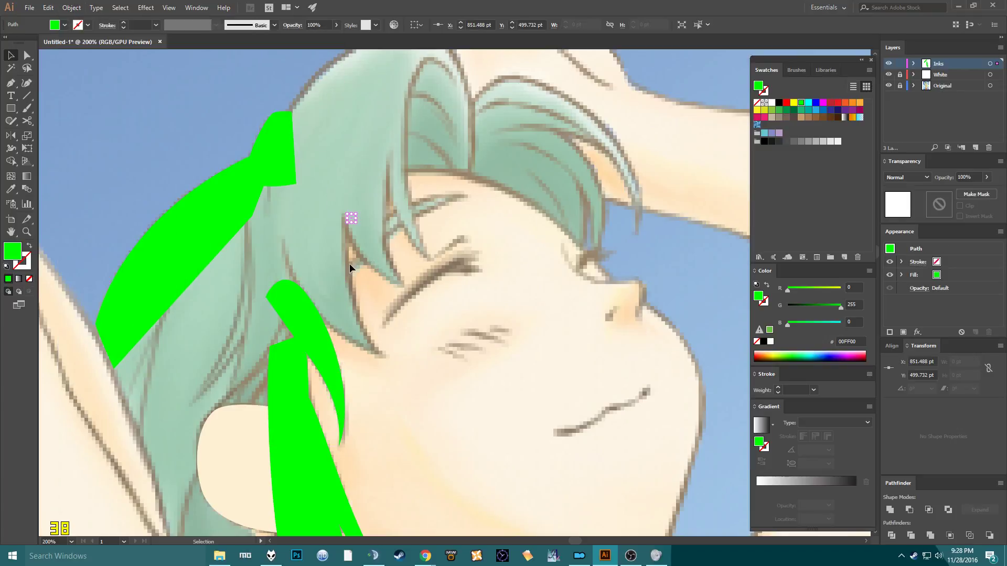
{"action": "left_click", "coordinate": [355, 231]}
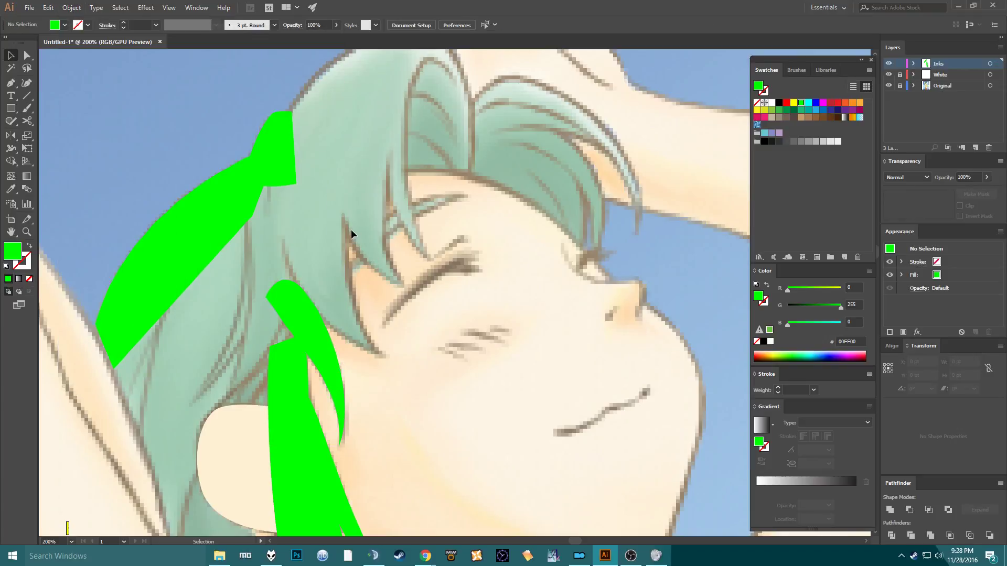
Bring the cream ear shape in front of the green strands and send it to the back again.
{"action": "left_click_drag", "start_coordinate": [282, 360], "coordinate": [326, 196]}
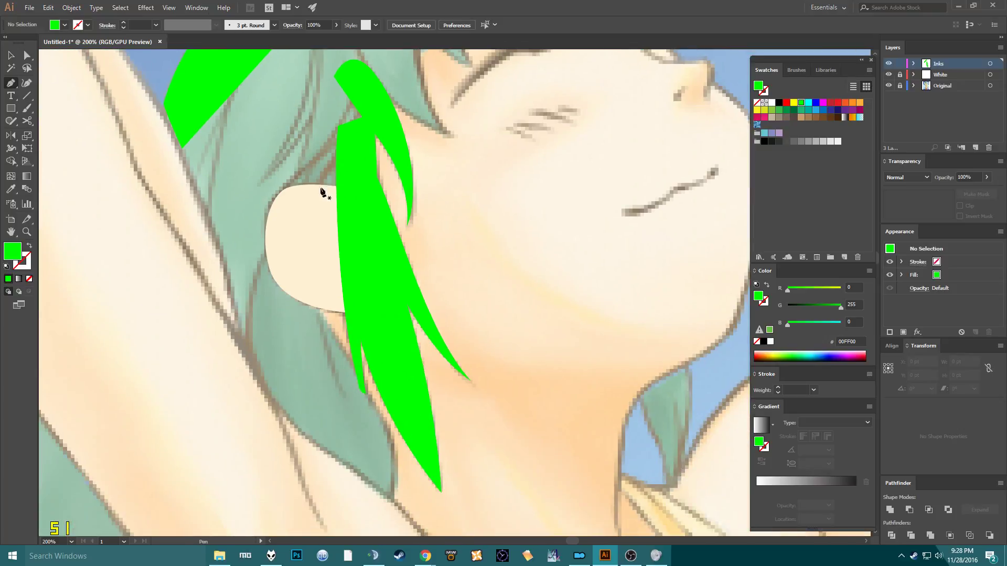
{"action": "left_click", "coordinate": [307, 218]}
{"action": "key", "text": "ctrl+shift+bracketright"}
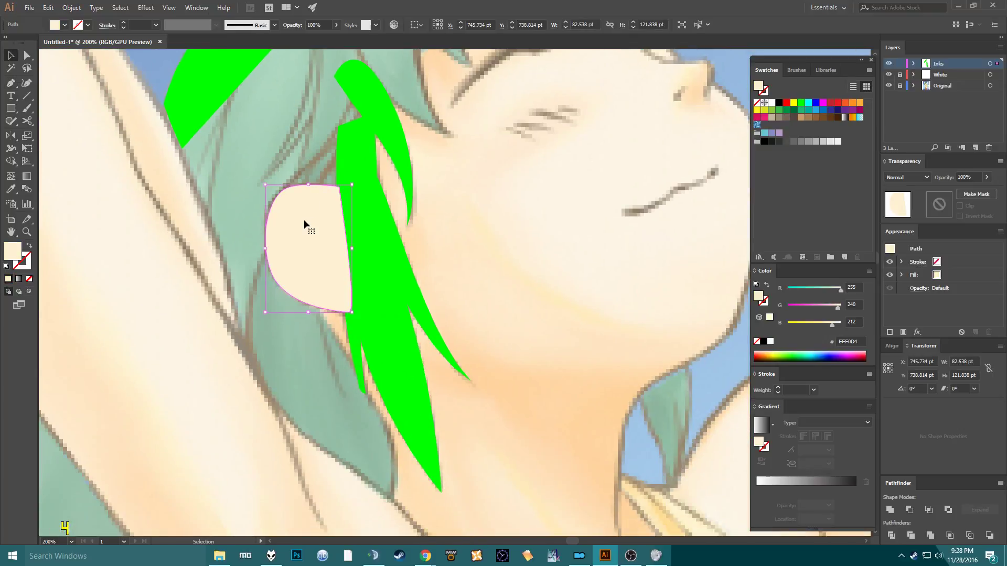
{"action": "key", "text": "ctrl+shift+bracketleft"}
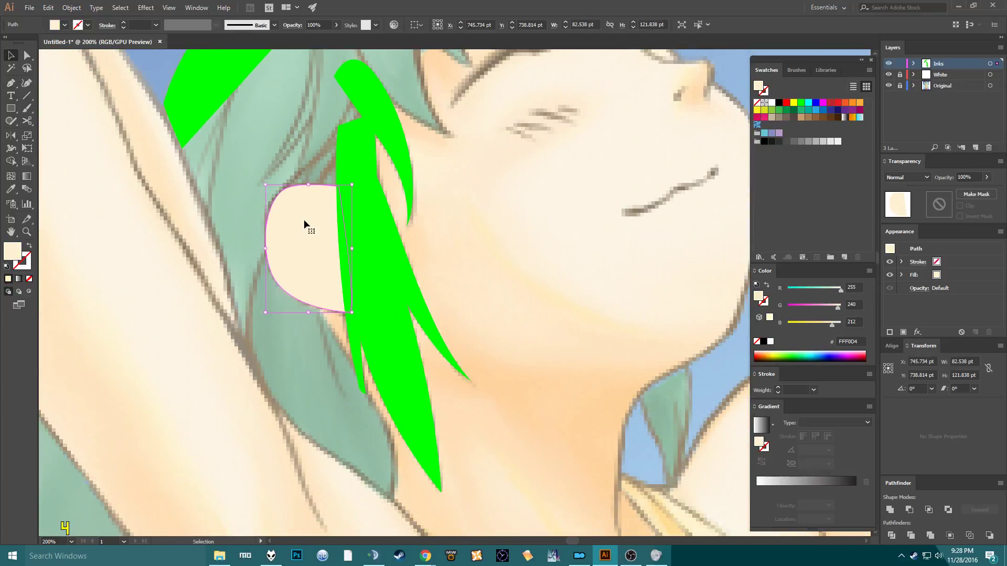
Draw a closed cream hair section with the Pen tool above the curved strand, tapering to a point on the cheek below the eye's outer corner.
{"action": "key", "text": "space"}
{"action": "left_click_drag", "start_coordinate": [401, 161], "coordinate": [228, 368]}
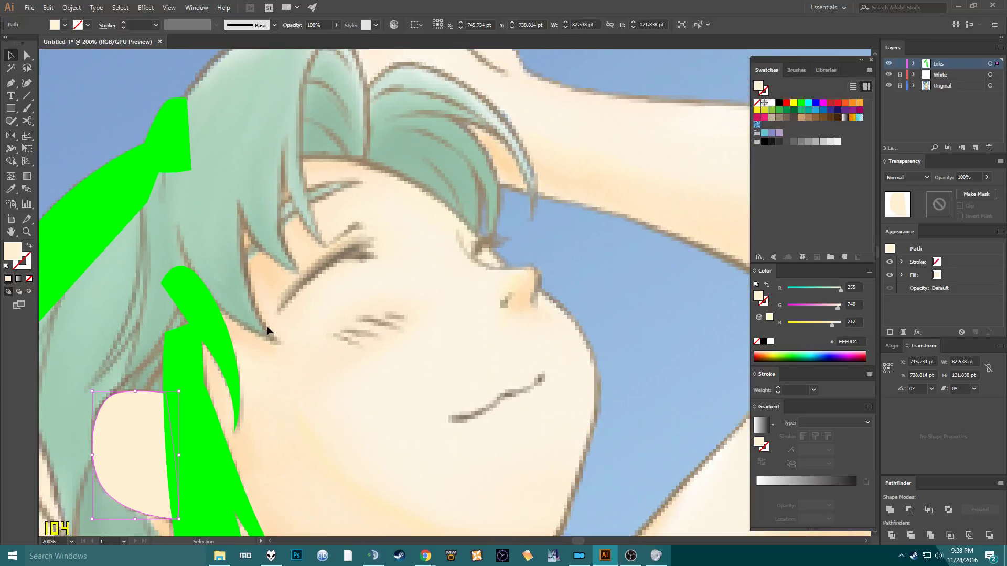
{"action": "left_click", "coordinate": [198, 291]}
{"action": "left_click_drag", "start_coordinate": [262, 364], "coordinate": [341, 266]}
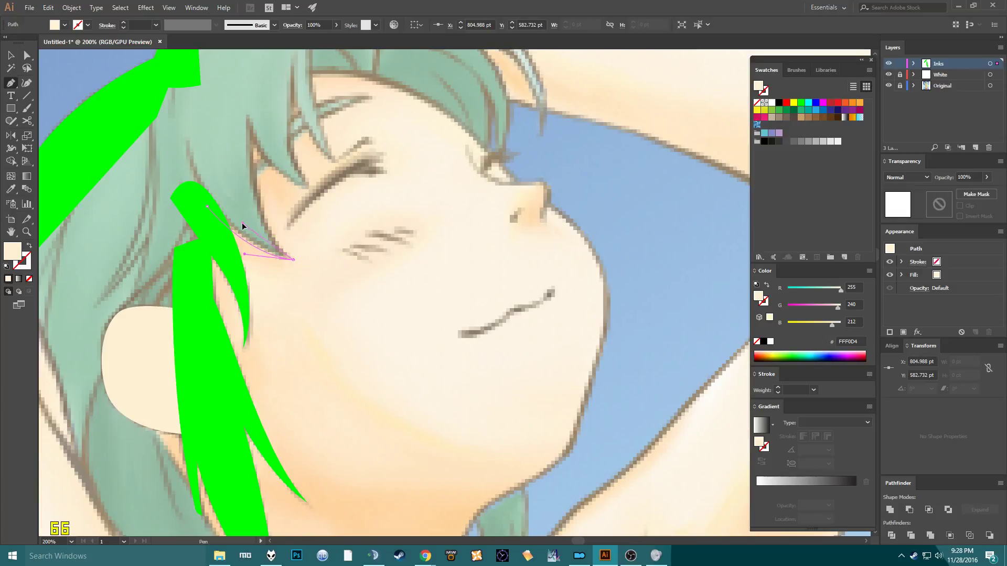
{"action": "left_click", "coordinate": [255, 120]}
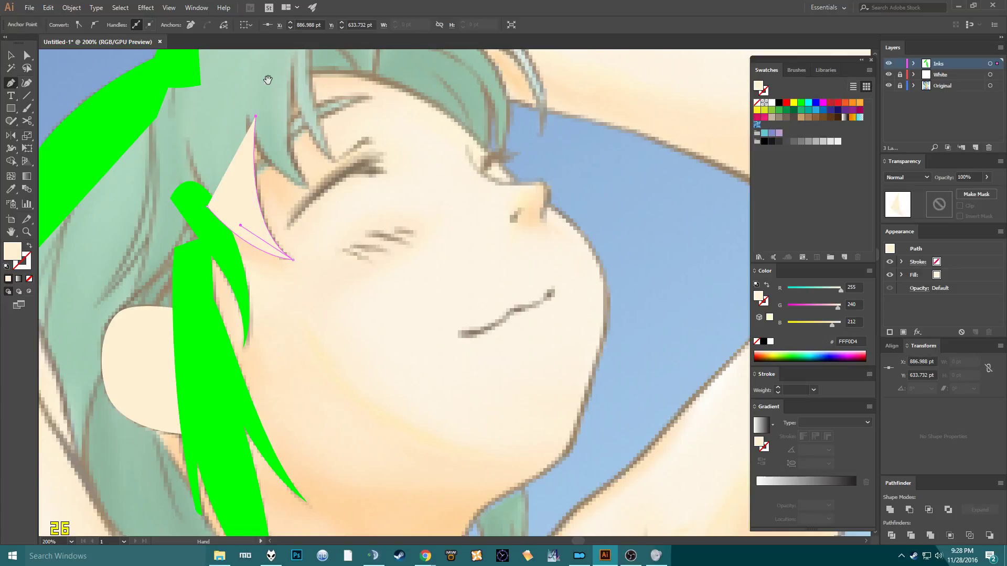
{"action": "left_click_drag", "start_coordinate": [267, 78], "coordinate": [237, 158]}
{"action": "left_click", "coordinate": [200, 156]}
{"action": "left_click", "coordinate": [141, 274]}
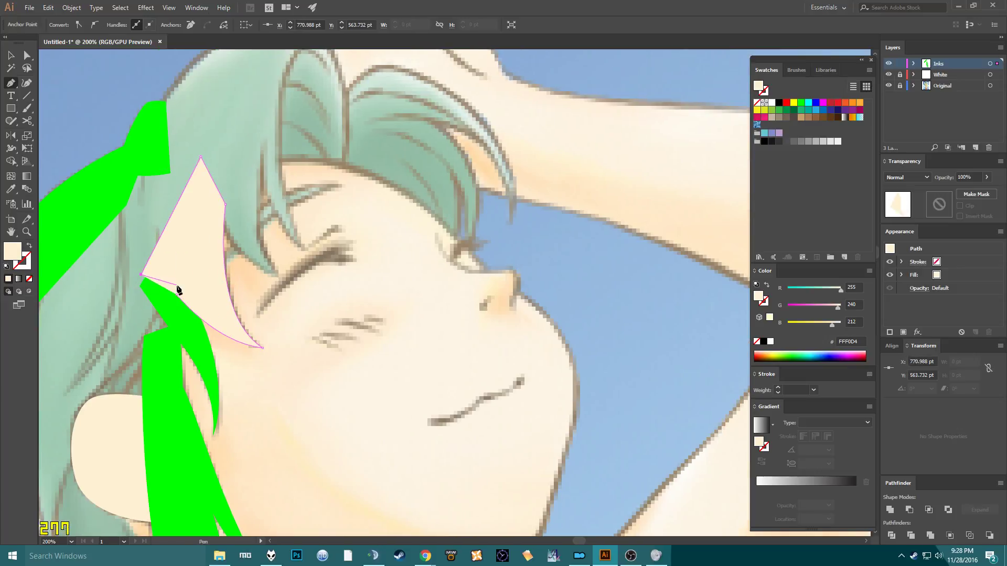
{"action": "left_click", "coordinate": [178, 295]}
Recolour the new cream hair section with the strands' green using the Eyedropper, and deselect it.
{"action": "key", "text": "v"}
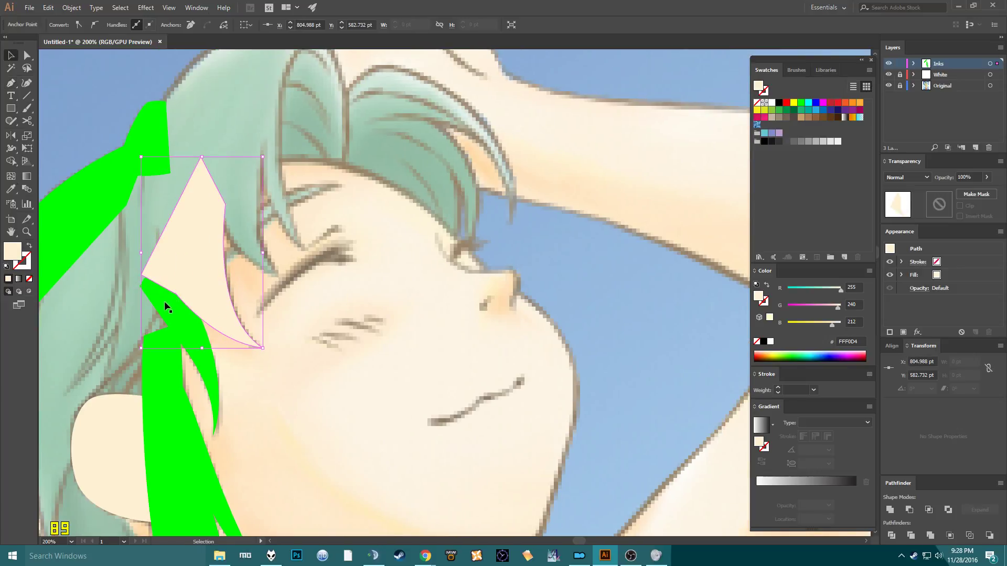
{"action": "key", "text": "i"}
{"action": "left_click", "coordinate": [165, 301]}
{"action": "key", "text": "a"}
{"action": "left_click", "coordinate": [332, 439]}
Draw a closed green fringe strand with the Pen tool, pointed beside the closed eye and overlapping the previous hair section, and deselect it.
{"action": "key", "text": "ctrl+minus"}
{"action": "key", "text": "ctrl+minus"}
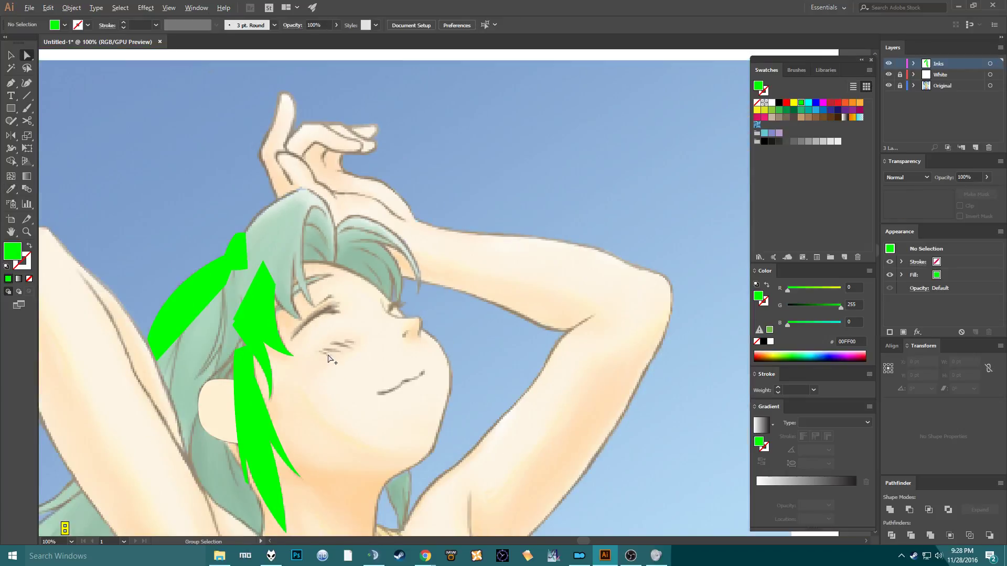
{"action": "left_click_drag", "start_coordinate": [320, 383], "coordinate": [333, 242]}
{"action": "scroll", "coordinate": [297, 150], "scroll_direction": "up", "scroll_amount": 3}
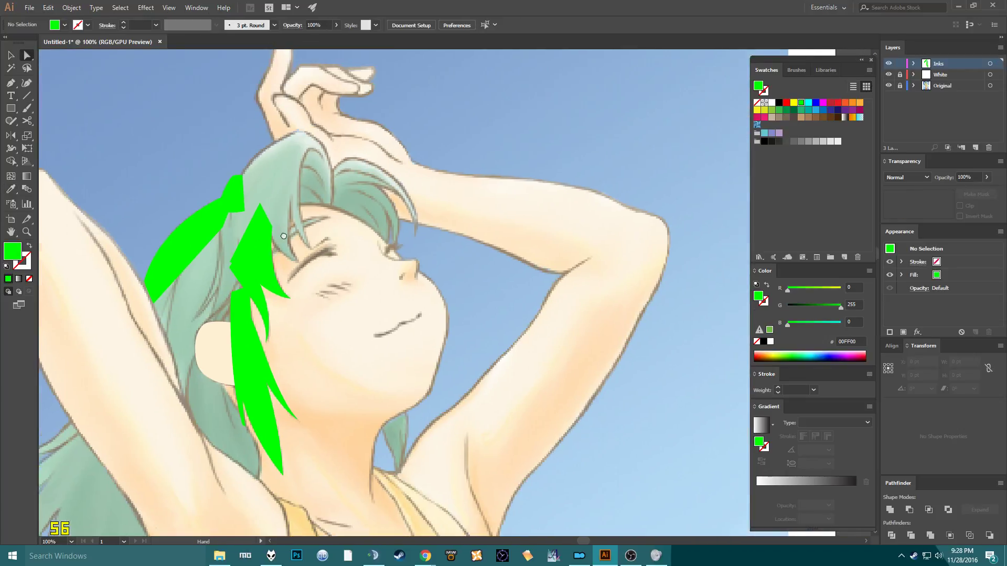
{"action": "scroll", "coordinate": [256, 246], "scroll_direction": "up", "scroll_amount": 4, "text": "alt"}
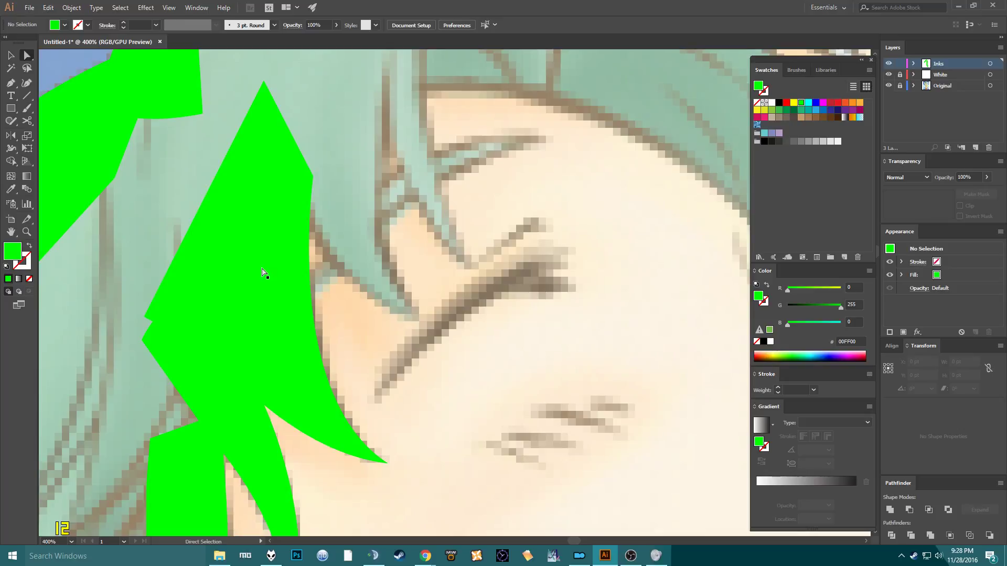
{"action": "key", "text": "p"}
{"action": "left_click", "coordinate": [299, 221]}
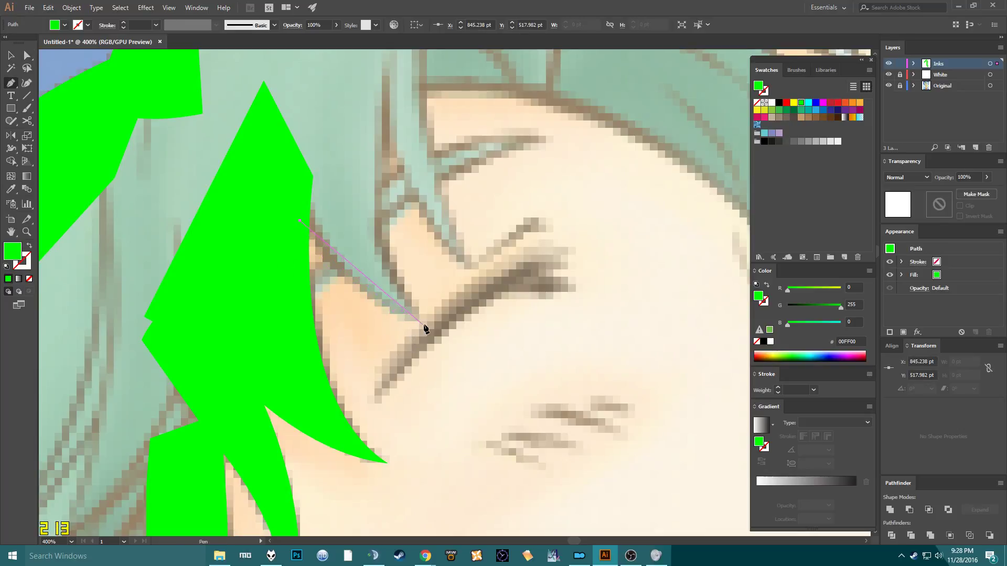
{"action": "left_click_drag", "start_coordinate": [424, 326], "coordinate": [496, 344]}
{"action": "scroll", "coordinate": [360, 157], "scroll_direction": "up", "scroll_amount": 3}
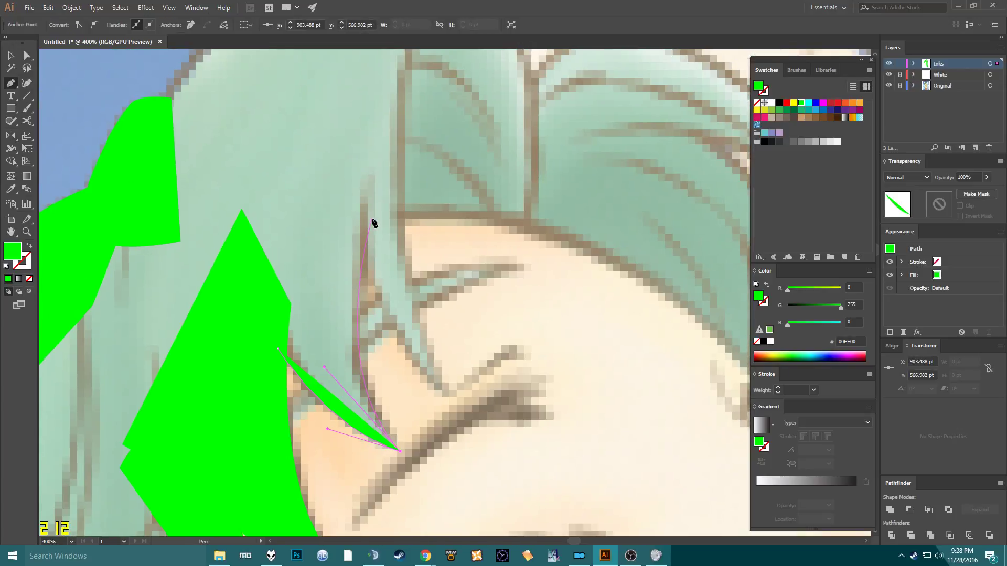
{"action": "left_click", "coordinate": [371, 219]}
{"action": "left_click", "coordinate": [366, 133]}
{"action": "left_click", "coordinate": [206, 291]}
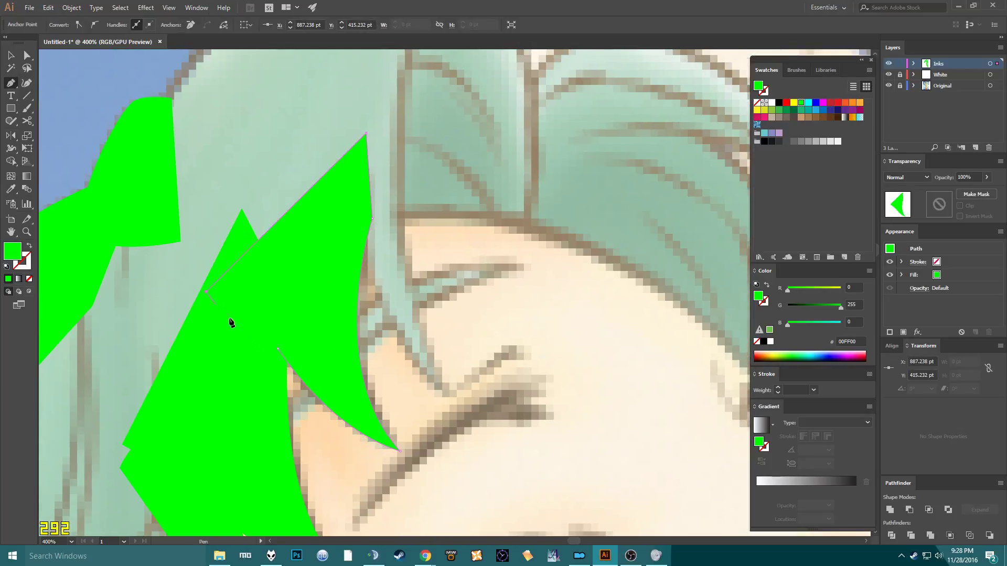
{"action": "left_click", "coordinate": [278, 349]}
{"action": "key", "text": "v"}
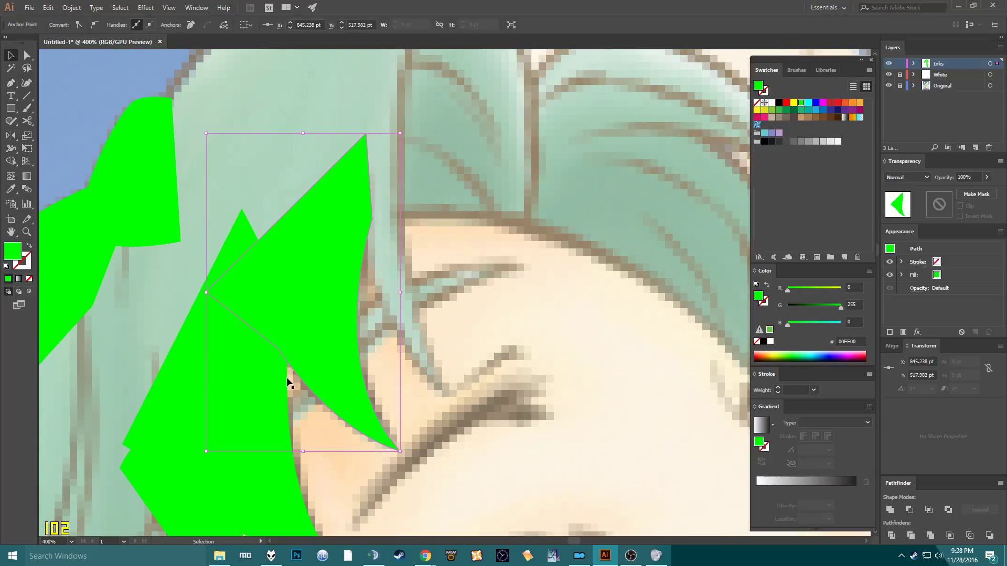
{"action": "key", "text": "ctrl+shift+a"}
{"action": "scroll", "coordinate": [286, 364], "scroll_direction": "down", "scroll_amount": 3}
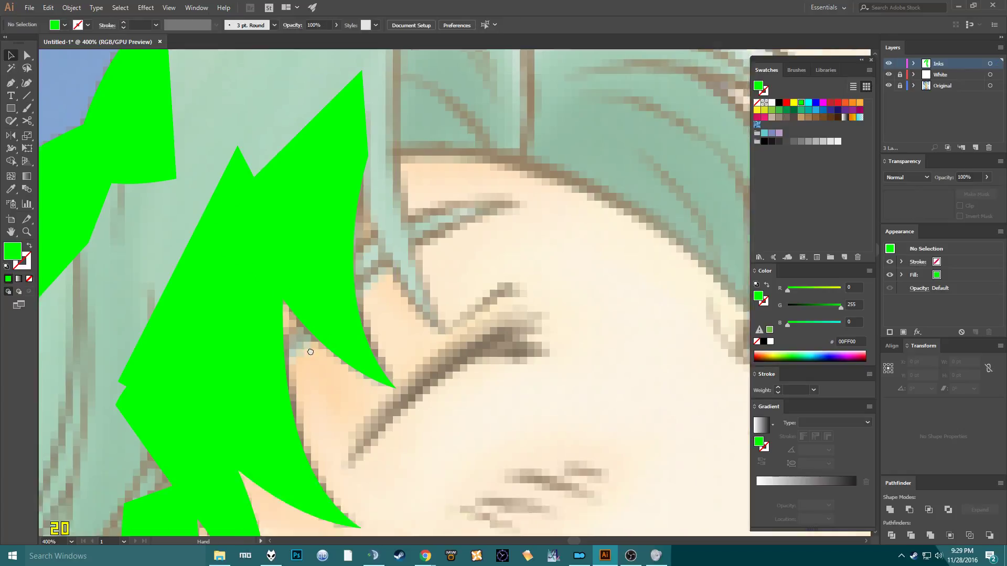
Select the two newest green hair sections in turn to examine how their outlines overlap, and deselect them.
{"action": "left_click", "coordinate": [311, 254]}
{"action": "left_click", "coordinate": [233, 256]}
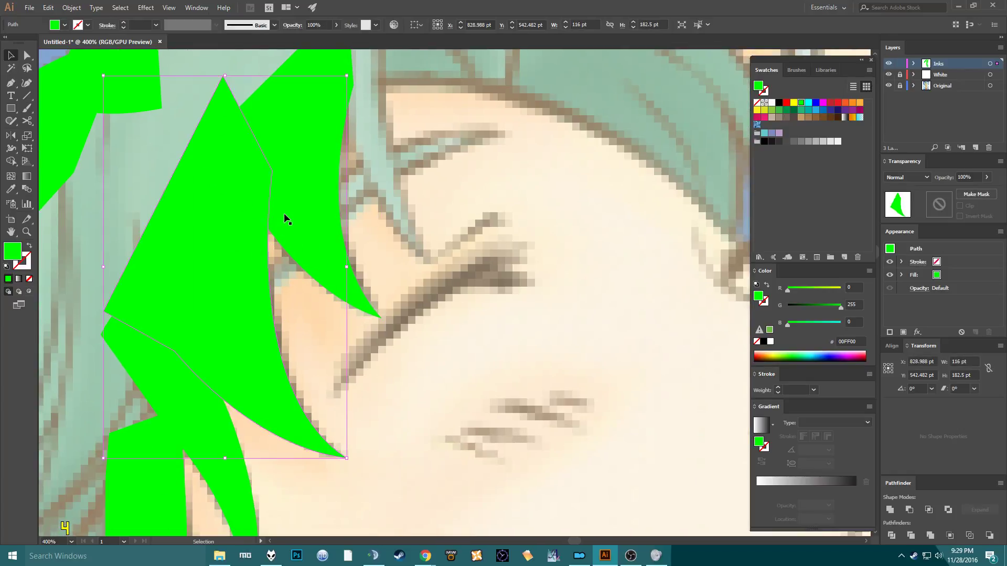
{"action": "left_click", "coordinate": [282, 214]}
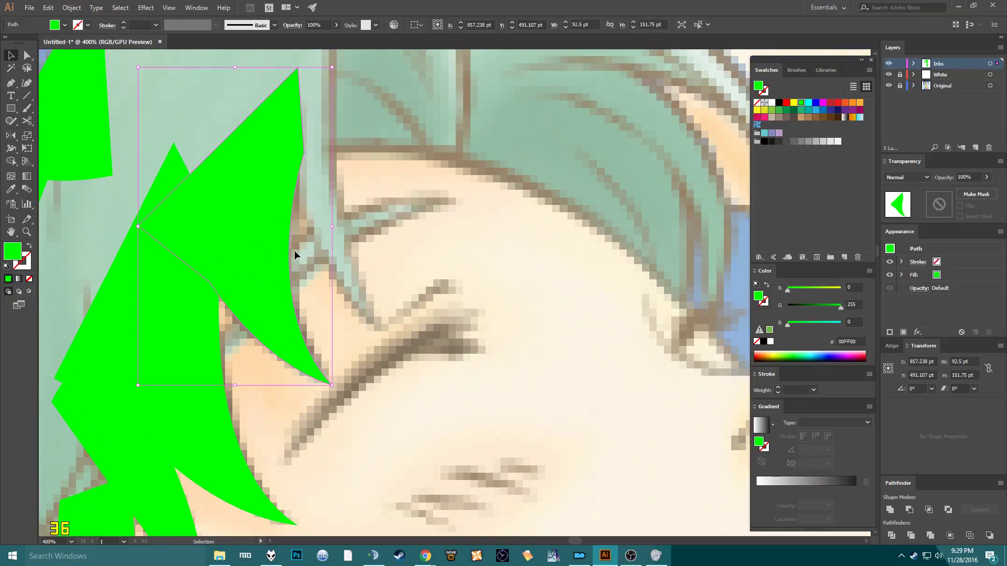
{"action": "scroll", "coordinate": [295, 254], "scroll_direction": "down", "scroll_amount": 5}
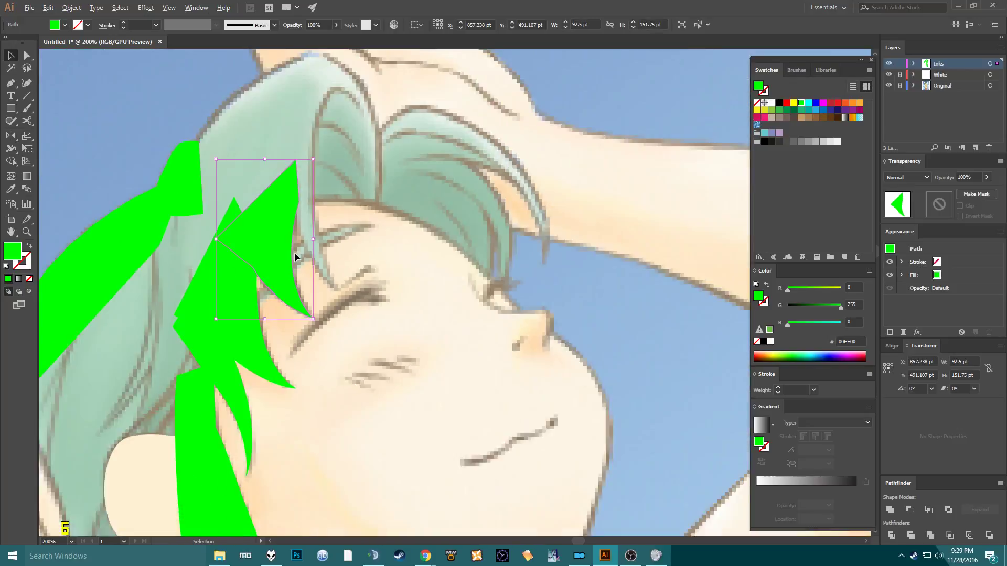
{"action": "left_click", "coordinate": [326, 301]}
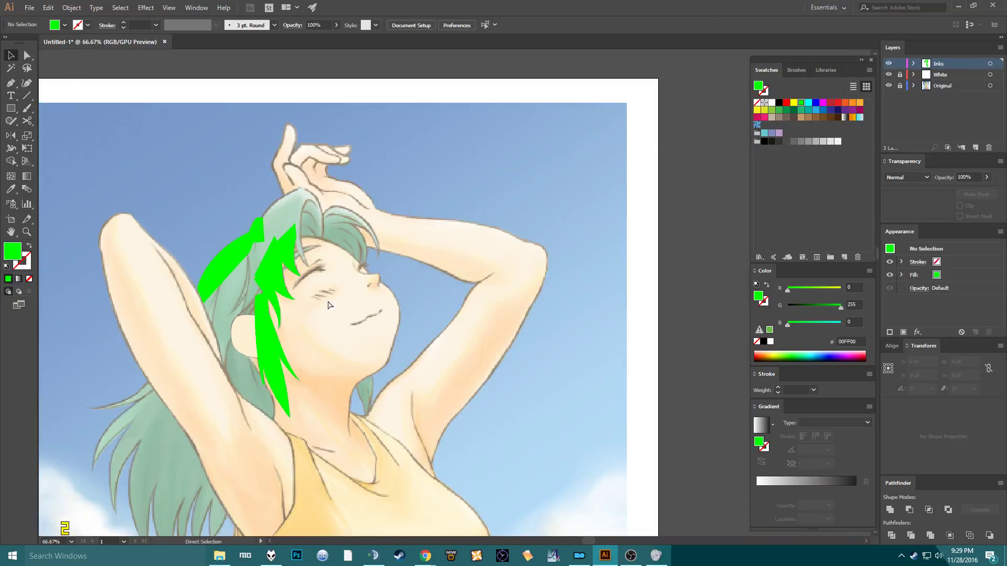
Examine the overlapping hair and ear shapes in outline view and return to the preview.
{"action": "key", "text": "ctrl+y"}
{"action": "key", "text": "z"}
{"action": "left_click_drag", "start_coordinate": [135, 198], "coordinate": [417, 417]}
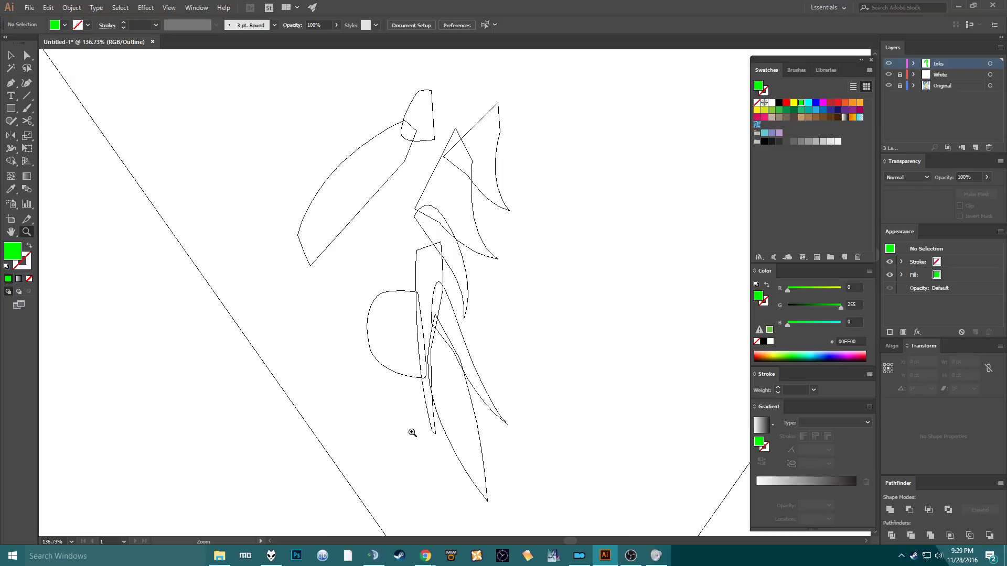
{"action": "key", "text": "a"}
{"action": "key", "text": "ctrl+y"}
Draw a closed green fringe strand with the Pen tool, pointed just above the closed eye and overlapping the previous fringe strand, and deselect it.
{"action": "scroll", "coordinate": [365, 315], "scroll_direction": "up", "scroll_amount": 4}
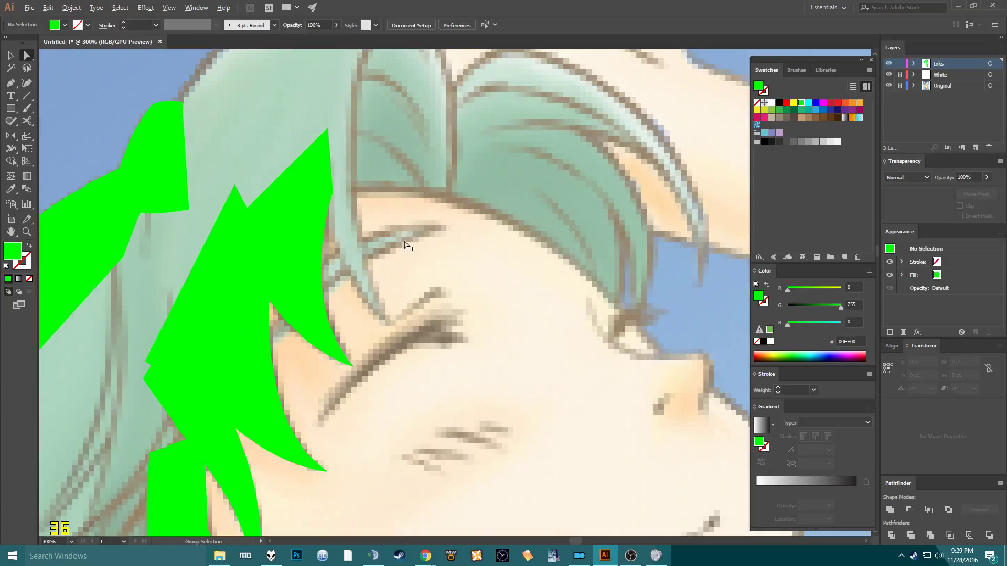
{"action": "scroll", "coordinate": [365, 315], "scroll_direction": "down", "scroll_amount": 2}
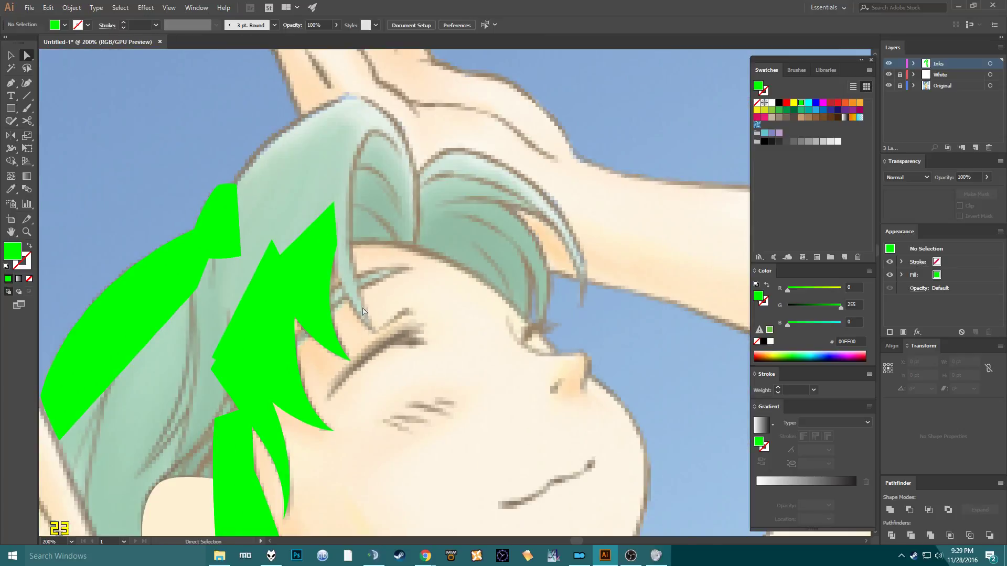
{"action": "key", "text": "p"}
{"action": "scroll", "coordinate": [331, 254], "scroll_direction": "up", "scroll_amount": 2}
{"action": "left_click", "coordinate": [328, 248]}
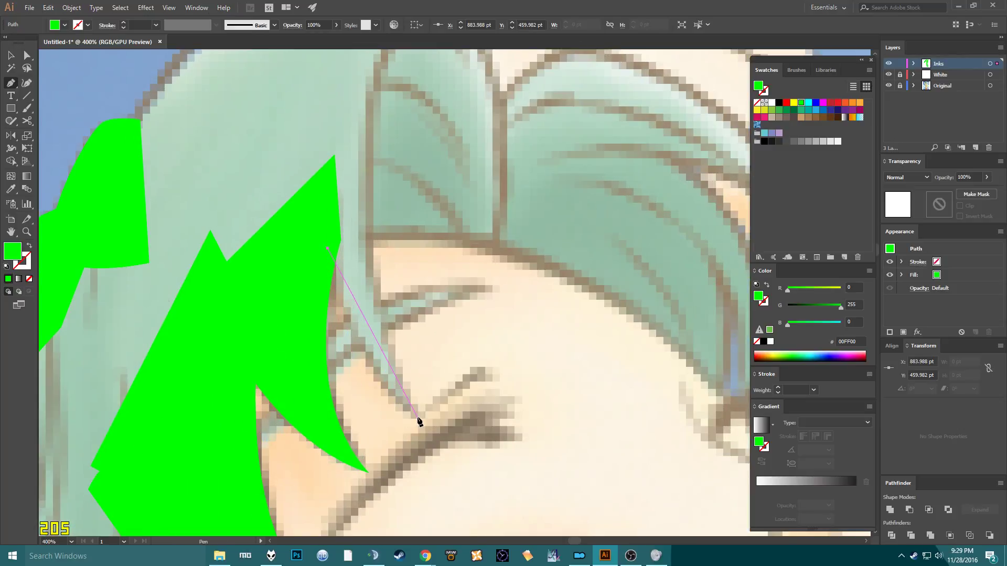
{"action": "left_click_drag", "start_coordinate": [417, 416], "coordinate": [491, 458]}
{"action": "left_click", "coordinate": [374, 166]}
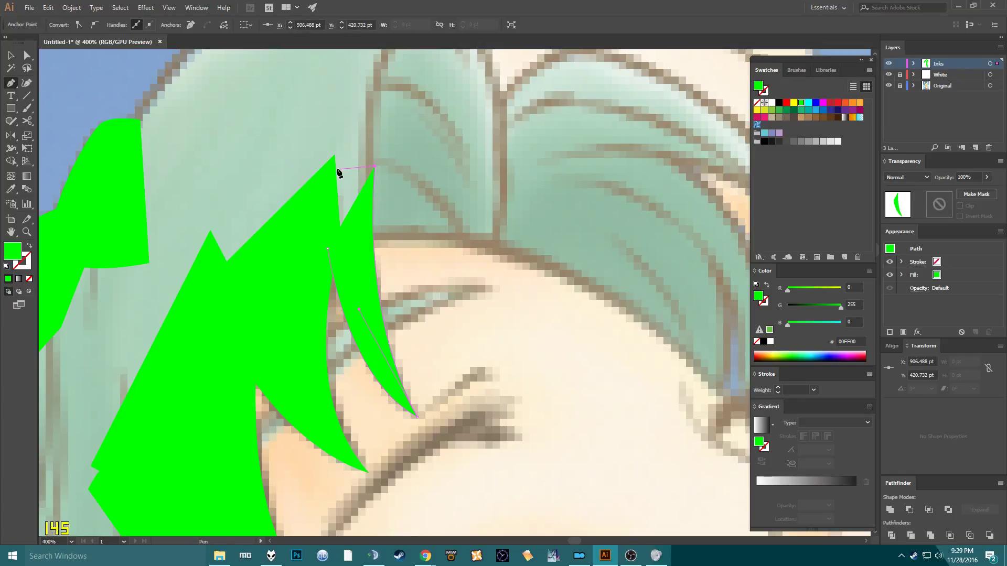
{"action": "left_click", "coordinate": [330, 157]}
{"action": "left_click", "coordinate": [329, 248]}
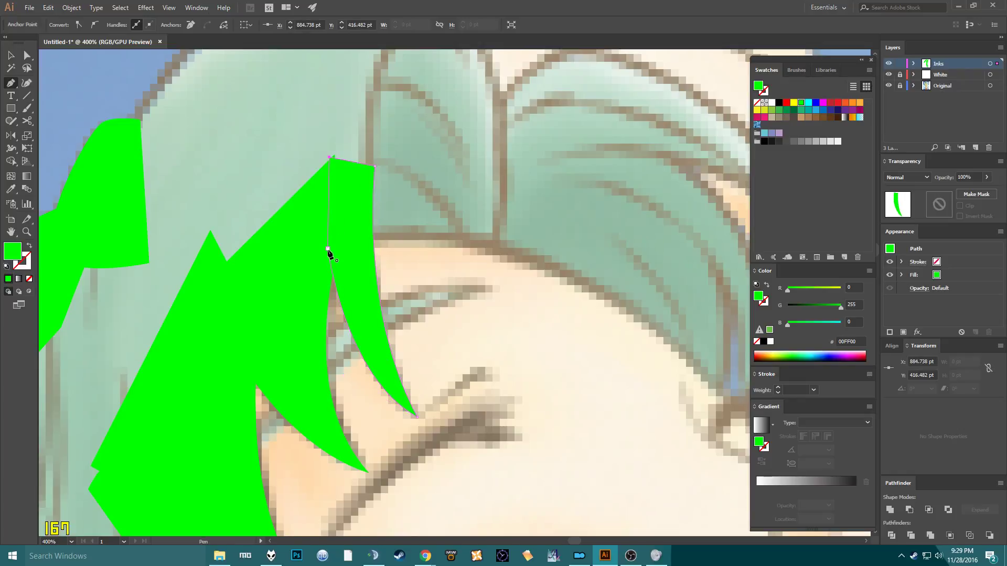
{"action": "scroll", "coordinate": [330, 249], "scroll_direction": "down", "scroll_amount": 4}
{"action": "left_click", "coordinate": [384, 272], "text": "ctrl"}
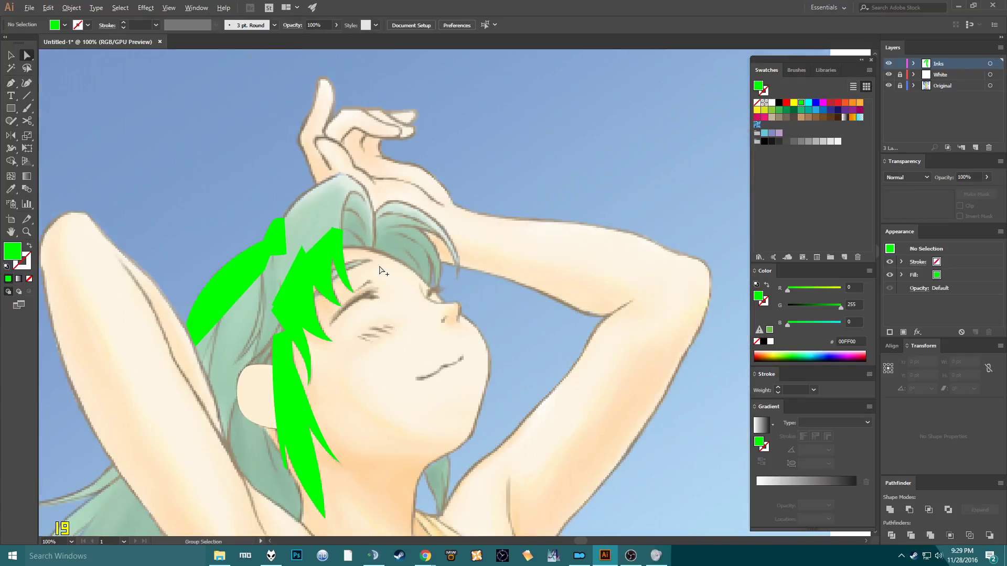
Examine the finished green strands against the hair, face and upper body of the reference picture.
{"action": "scroll", "coordinate": [383, 272], "scroll_direction": "down", "scroll_amount": 1}
{"action": "scroll", "coordinate": [383, 273], "scroll_direction": "up", "scroll_amount": 1}
{"action": "left_click_drag", "start_coordinate": [382, 284], "coordinate": [370, 222]}
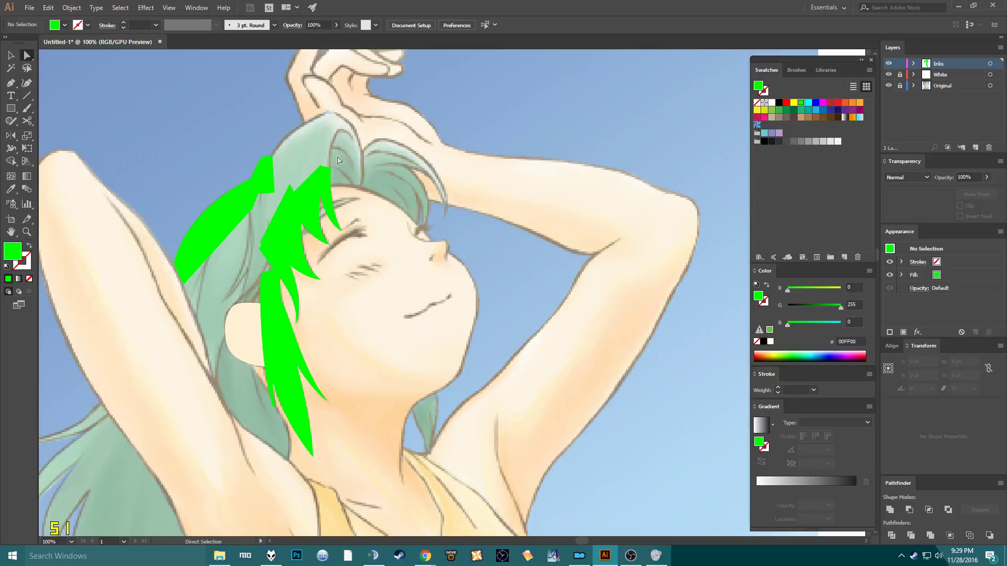
{"action": "scroll", "coordinate": [331, 250], "scroll_direction": "down", "scroll_amount": 3}
{"action": "scroll", "coordinate": [331, 250], "scroll_direction": "left", "scroll_amount": 2}
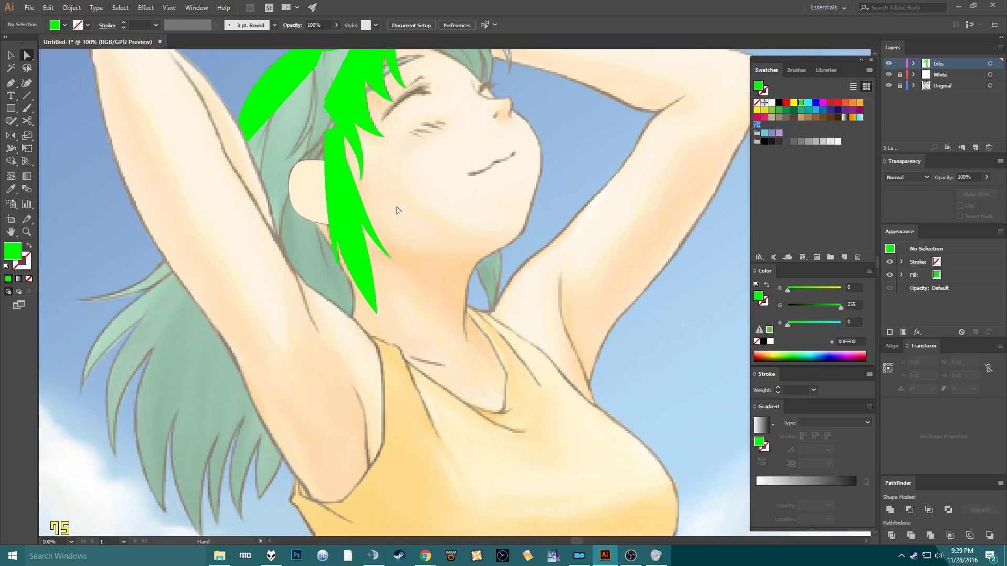
{"action": "scroll", "coordinate": [402, 128], "scroll_direction": "up", "scroll_amount": 4}
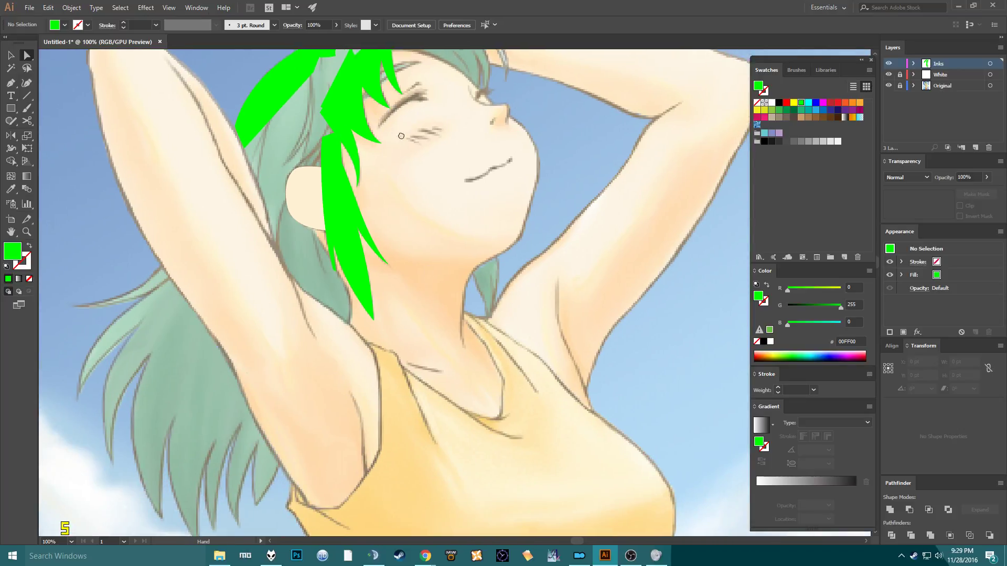
{"action": "scroll", "coordinate": [391, 198], "scroll_direction": "right", "scroll_amount": 2}
{"action": "scroll", "coordinate": [389, 198], "scroll_direction": "up", "scroll_amount": 3}
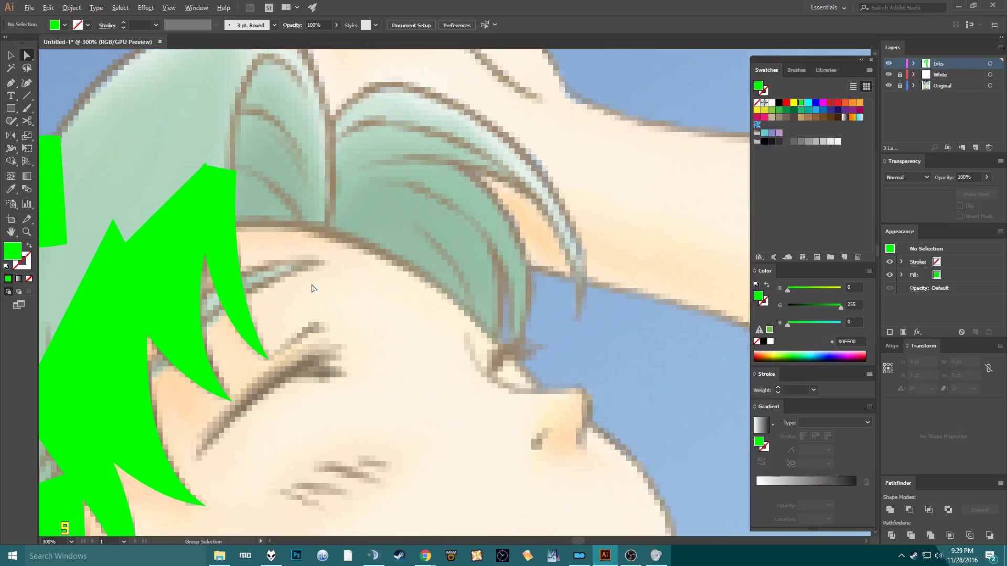
Draw a closed thin curved green strand, about 118 by 82 pt, from the hair across the fringe strands to a point on the forehead, and deselect it.
{"action": "scroll", "coordinate": [267, 310], "scroll_direction": "left", "scroll_amount": 2}
{"action": "key", "text": "p"}
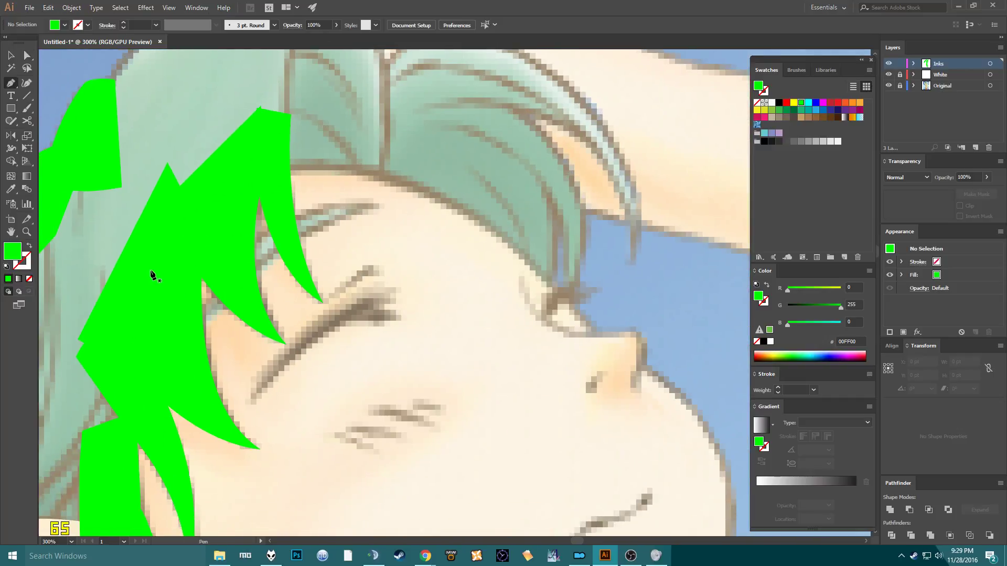
{"action": "left_click", "coordinate": [197, 309]}
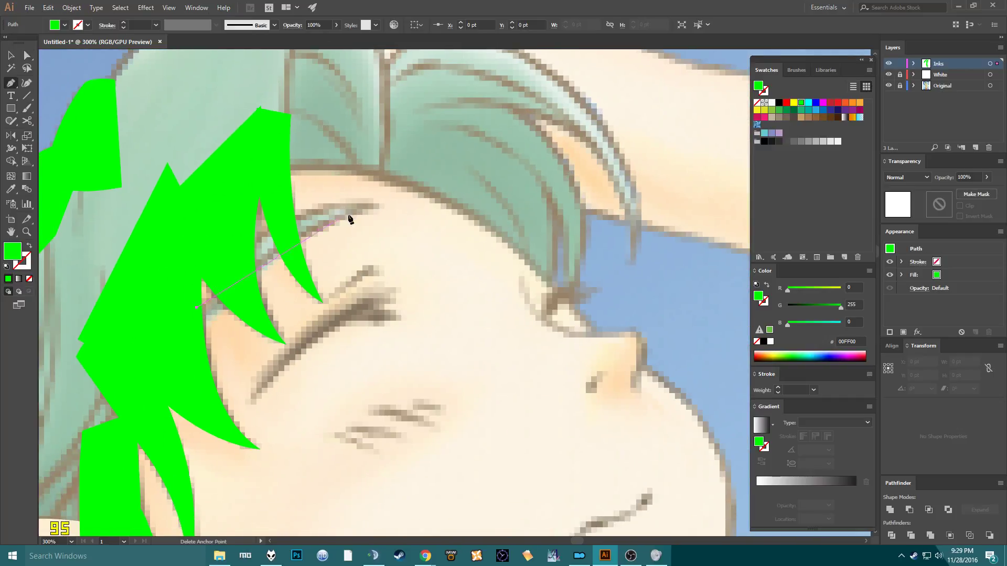
{"action": "left_click_drag", "start_coordinate": [376, 203], "coordinate": [508, 207]}
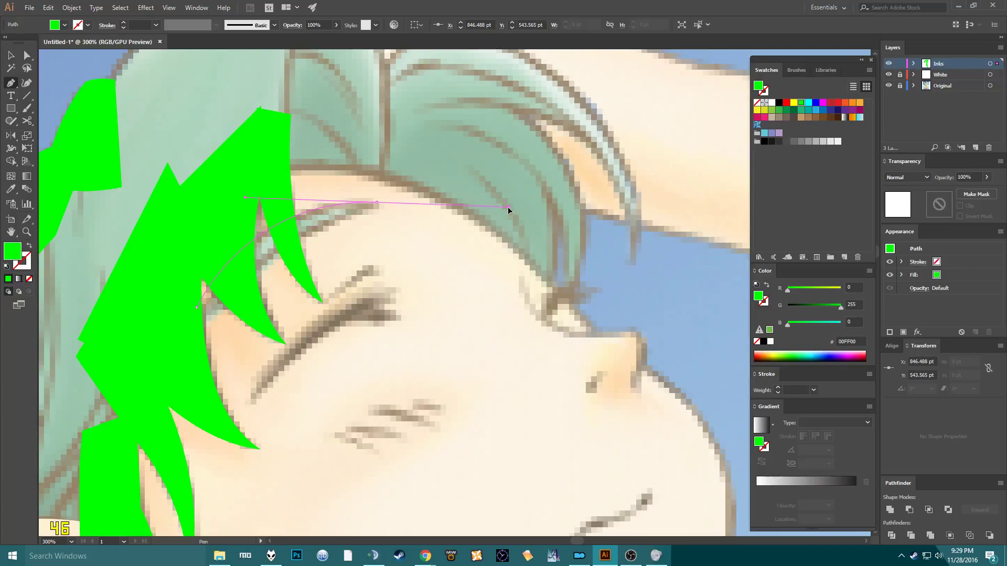
{"action": "left_click", "coordinate": [308, 228]}
{"action": "left_click", "coordinate": [191, 331]}
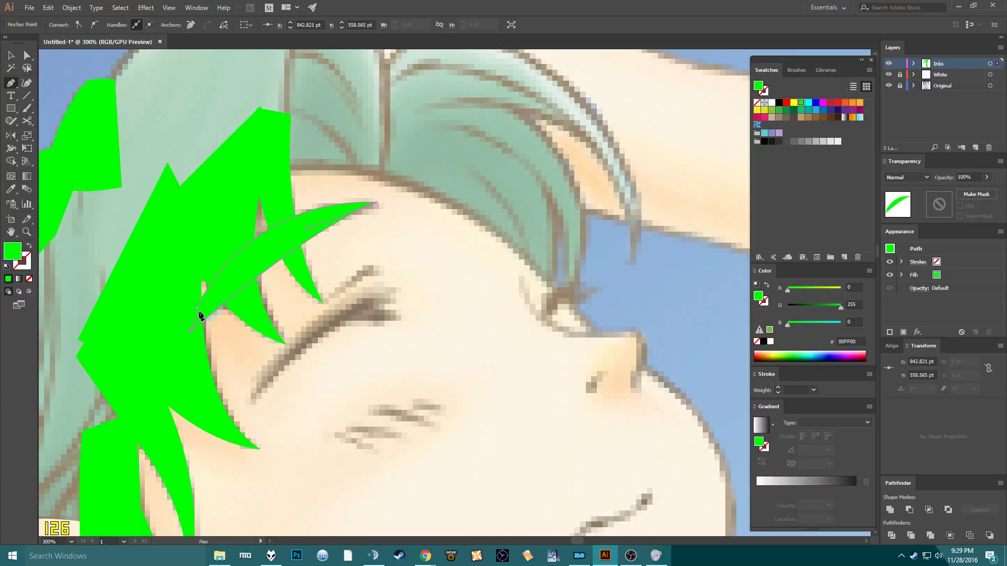
{"action": "left_click", "coordinate": [196, 311]}
{"action": "key", "text": "a"}
{"action": "left_click", "coordinate": [327, 251]}
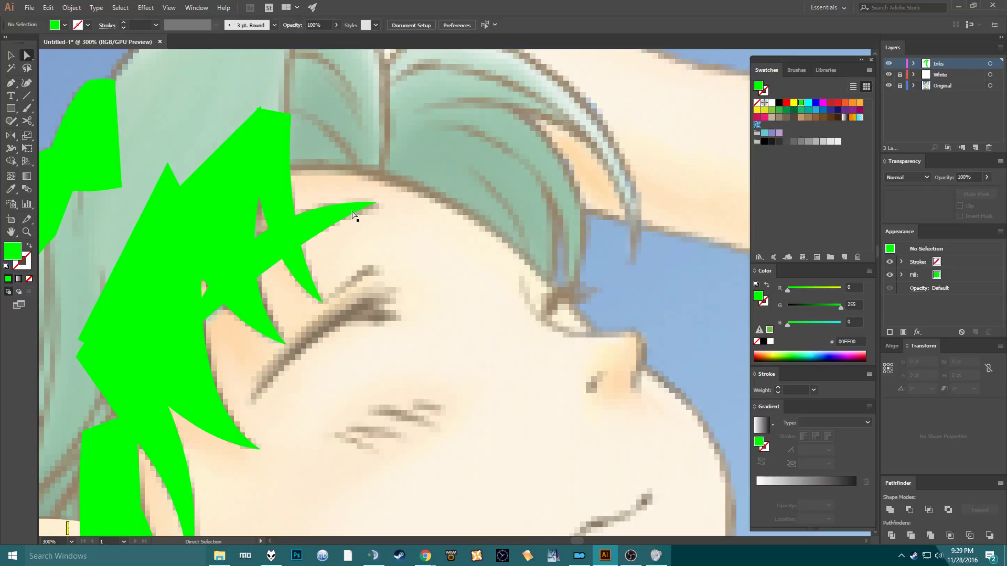
Convert the anchor point at the lower end of the thin forehead strand to a smooth curve, extending that end into the hair.
{"action": "left_click", "coordinate": [357, 216]}
{"action": "key", "text": "shift+c"}
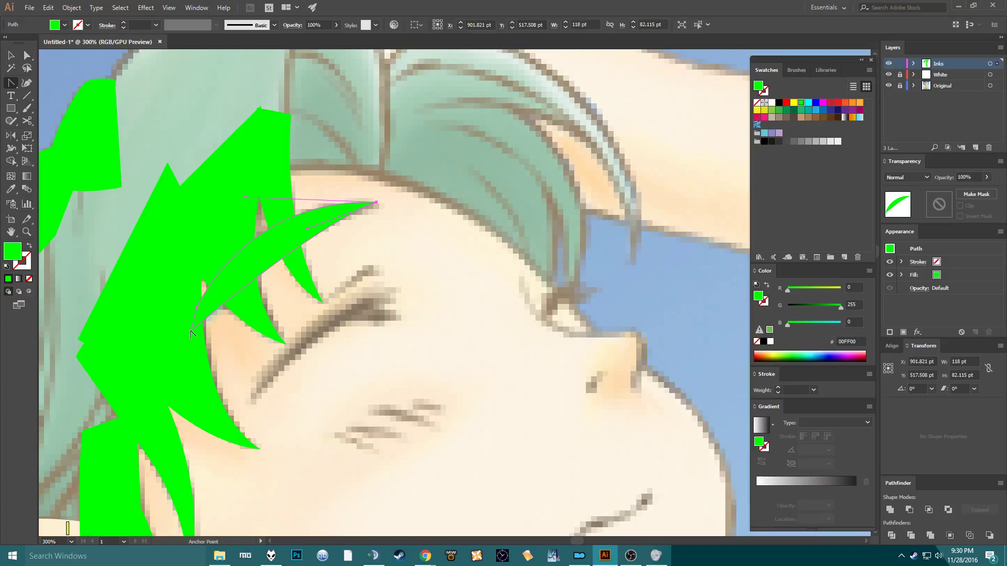
{"action": "left_click_drag", "start_coordinate": [191, 334], "coordinate": [147, 380]}
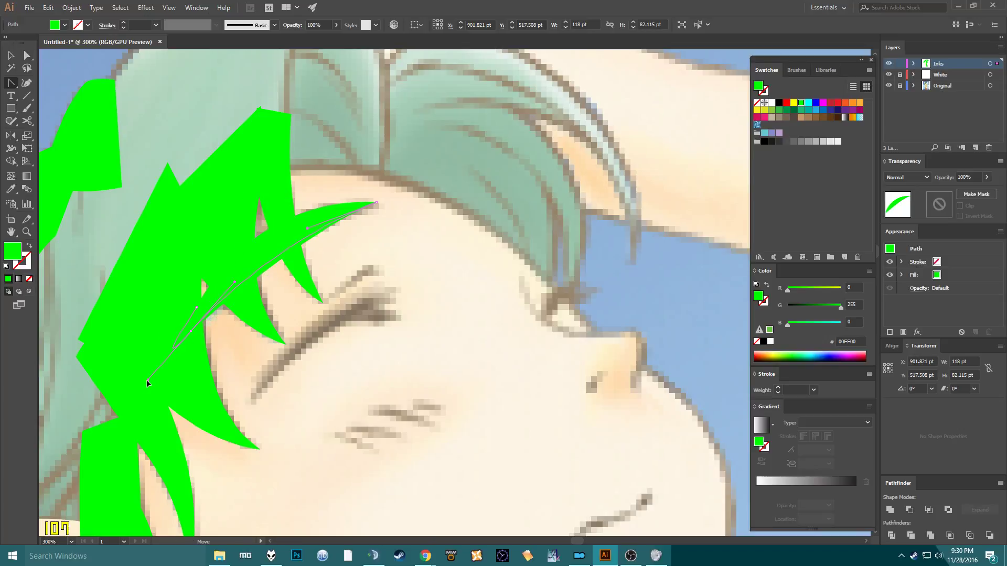
Swap the thin forehead strand's fill and stroke to a 1 pt green outline and slightly adjust the direction handle of its lower anchor.
{"action": "key", "text": "shift+x"}
{"action": "key", "text": "a"}
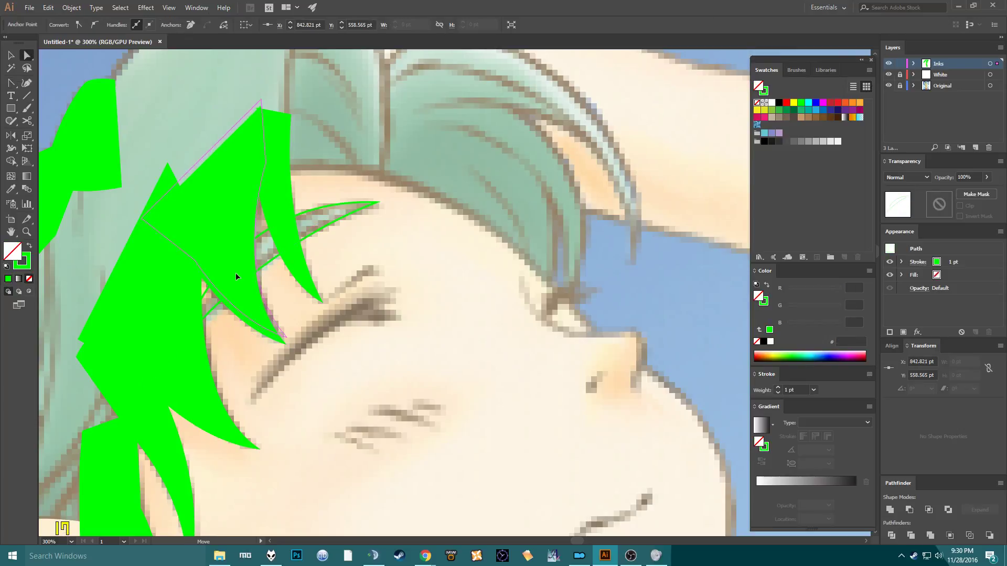
{"action": "key", "text": "shift+x"}
{"action": "left_click_drag", "start_coordinate": [140, 98], "coordinate": [288, 341]}
{"action": "key", "text": "shift+x"}
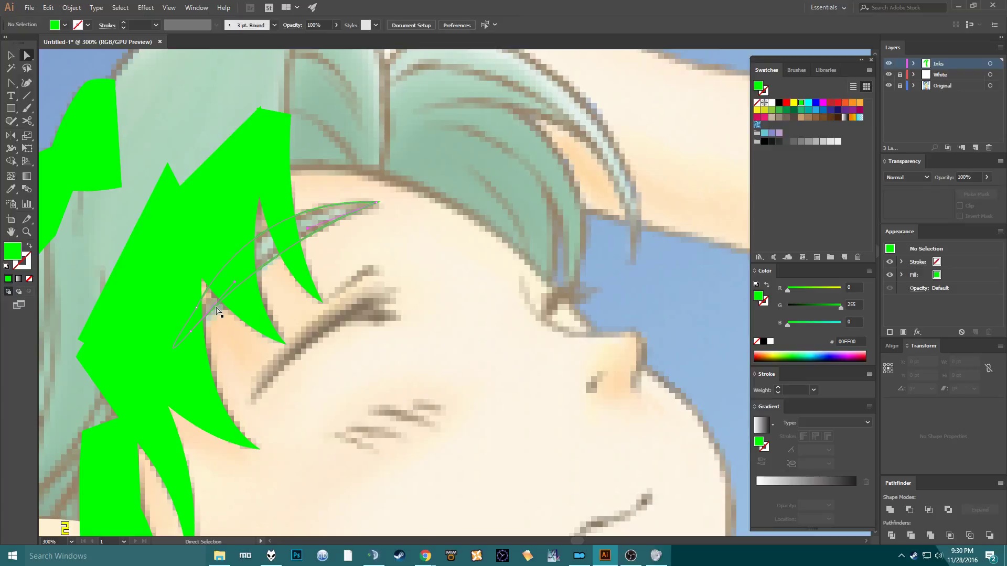
{"action": "left_click", "coordinate": [235, 285]}
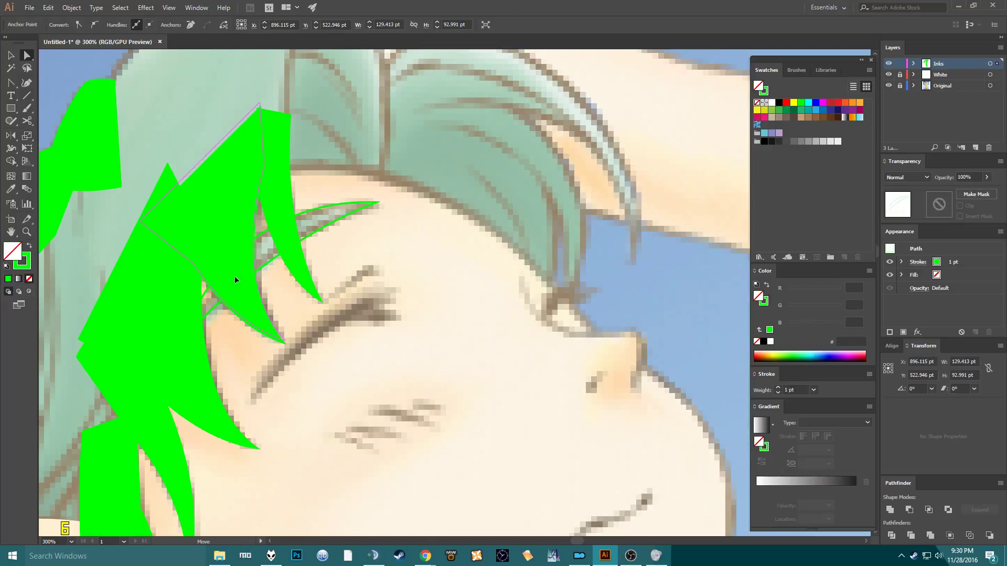
{"action": "left_click", "coordinate": [236, 278]}
{"action": "left_click", "coordinate": [265, 272]}
{"action": "key", "text": "shift+x"}
{"action": "left_click", "coordinate": [235, 282]}
{"action": "left_click_drag", "start_coordinate": [236, 276], "coordinate": [237, 276]}
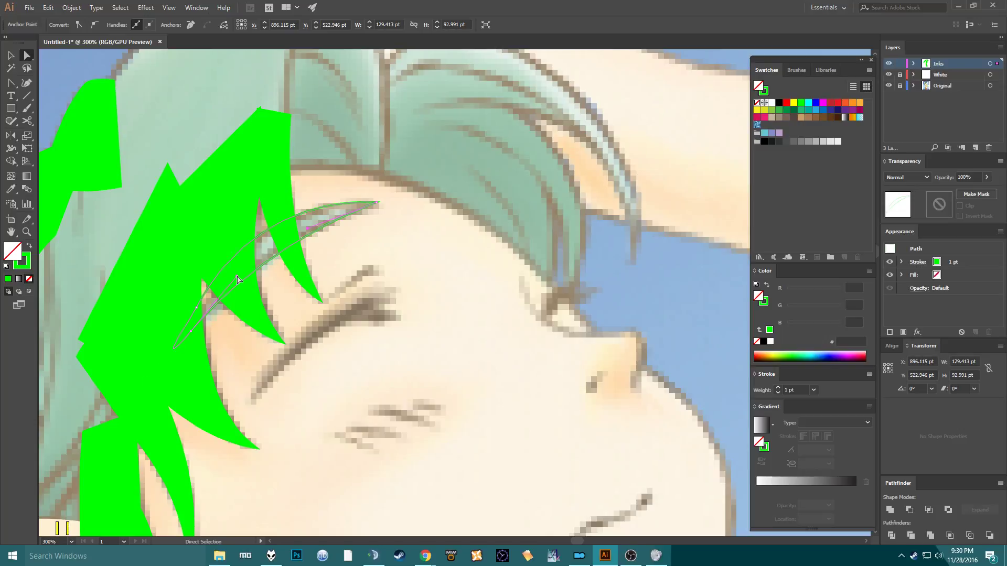
Deselect the thin strand and turn on Smart Guides.
{"action": "left_click", "coordinate": [72, 7]}
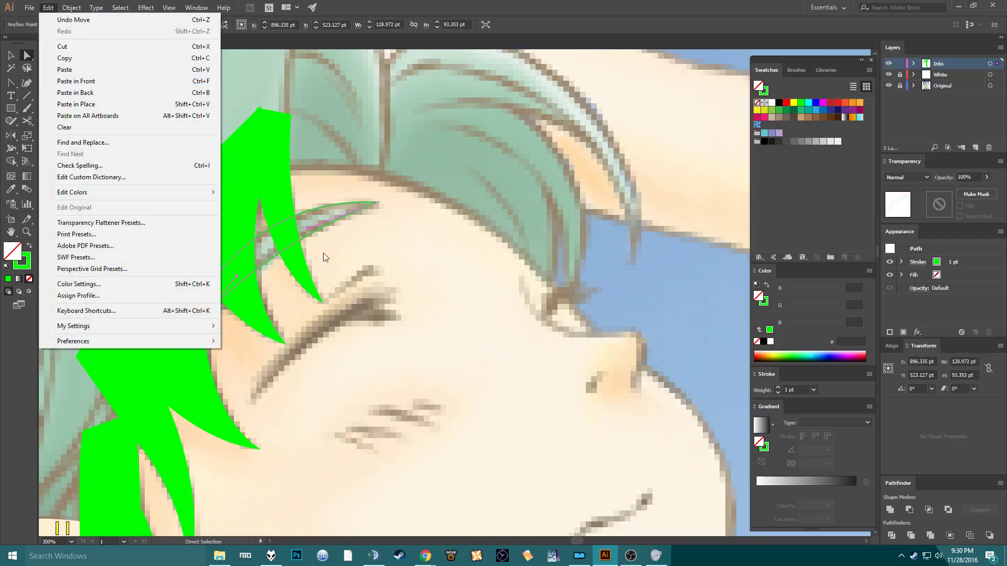
{"action": "left_click", "coordinate": [237, 122]}
{"action": "left_click", "coordinate": [205, 6]}
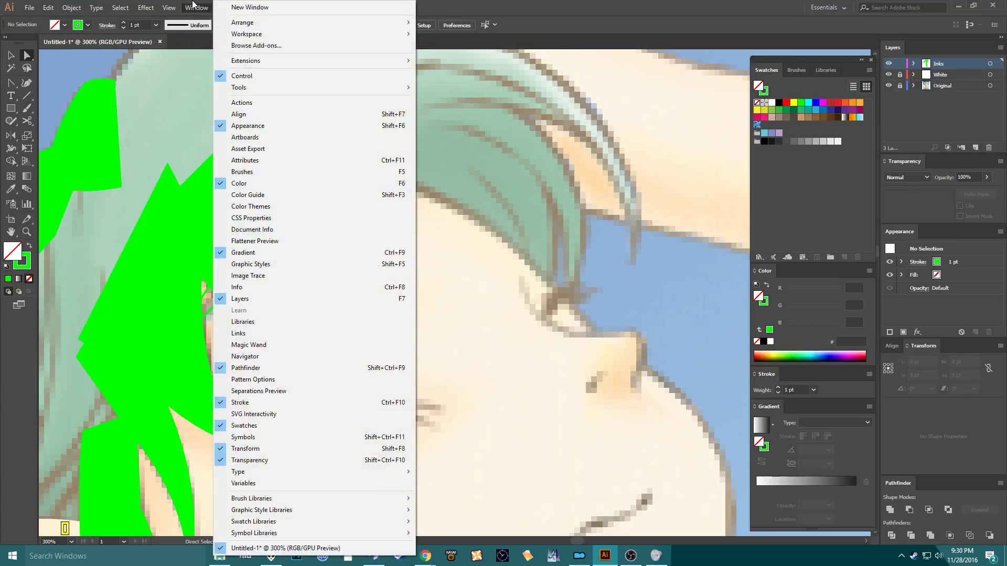
{"action": "left_click", "coordinate": [193, 7]}
{"action": "left_click", "coordinate": [177, 7]}
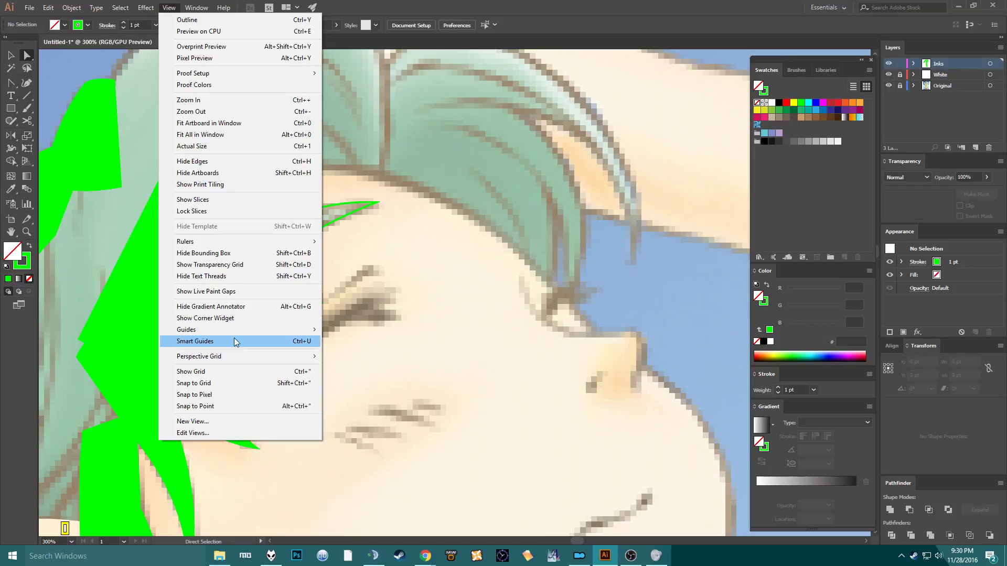
{"action": "left_click", "coordinate": [232, 342]}
{"action": "left_click", "coordinate": [168, 7]}
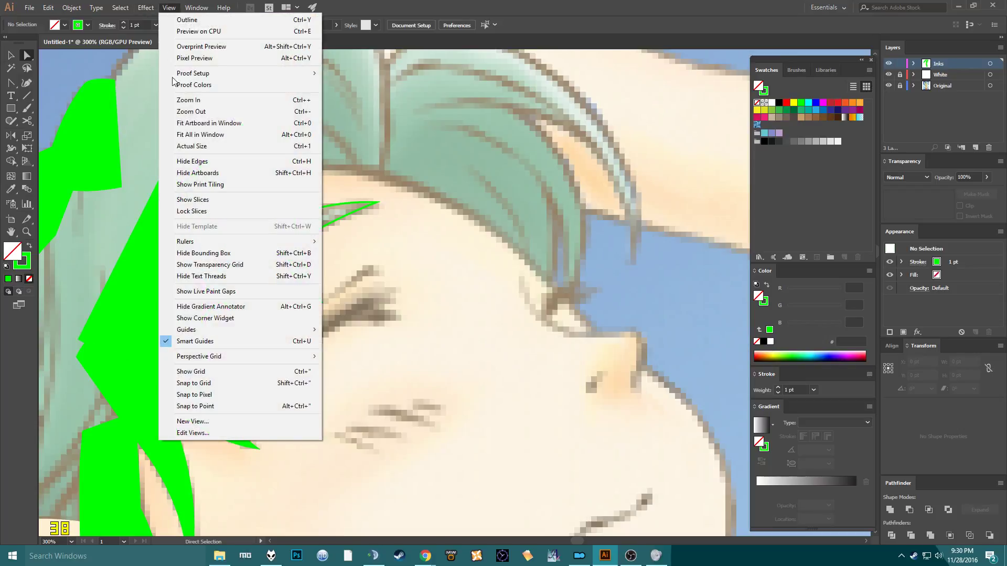
{"action": "left_click", "coordinate": [219, 341]}
Draw a closed curved shape from the outlined strand's forehead tip down to the closed eye with the Pen tool, and swap its green stroke to a fill.
{"action": "key", "text": "p"}
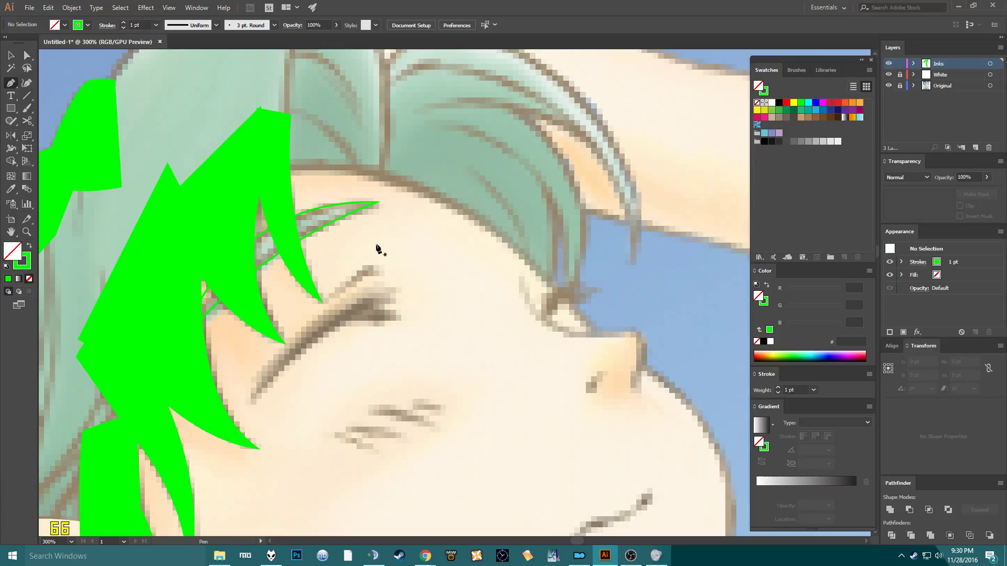
{"action": "left_click", "coordinate": [378, 202]}
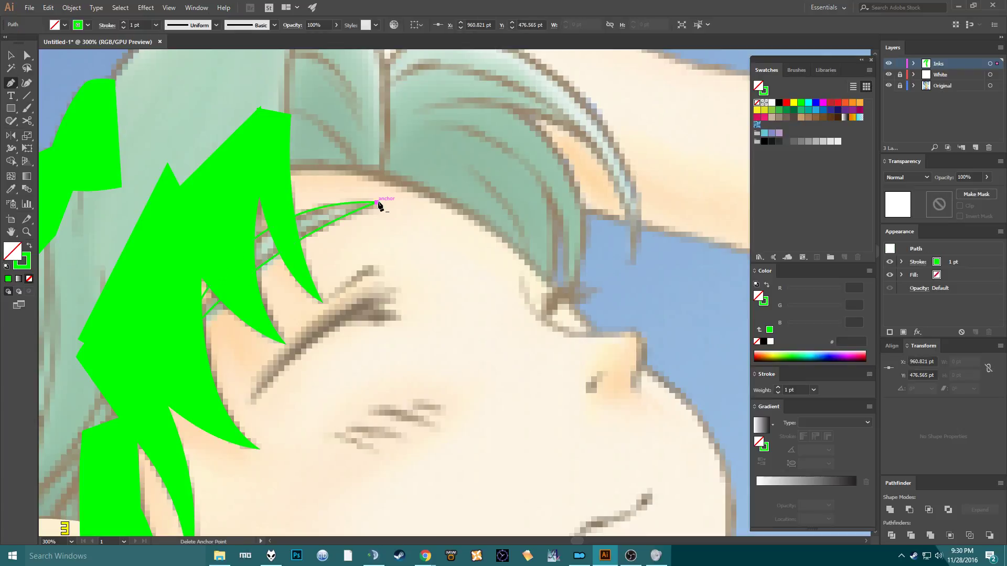
{"action": "left_click_drag", "start_coordinate": [373, 297], "coordinate": [409, 346]}
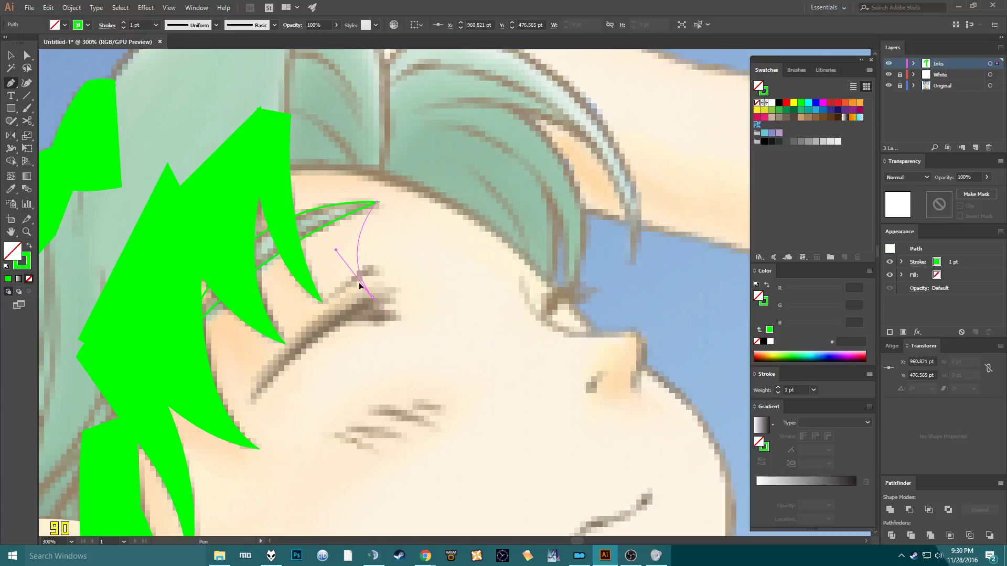
{"action": "left_click", "coordinate": [372, 296]}
{"action": "left_click_drag", "start_coordinate": [323, 214], "coordinate": [378, 209]}
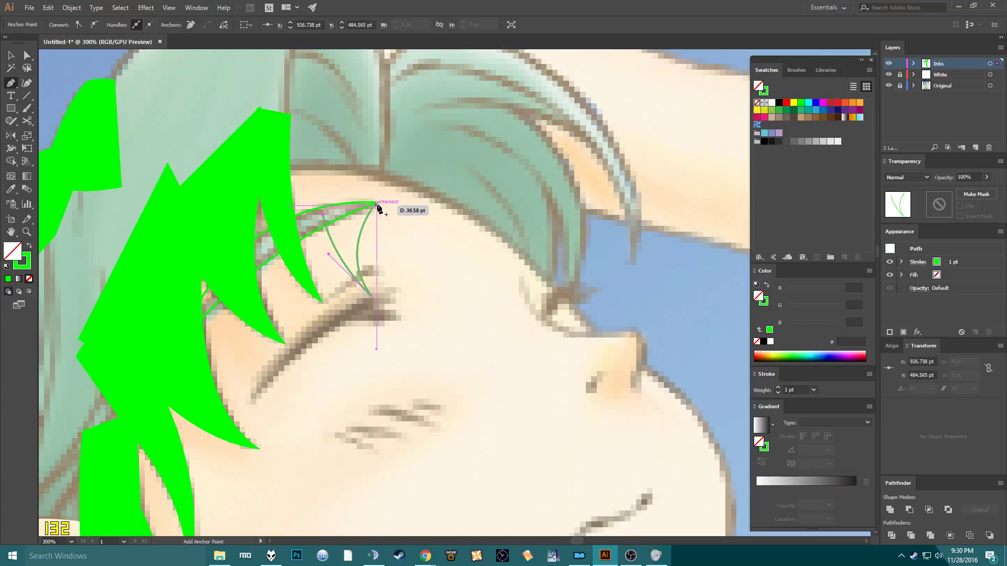
{"action": "left_click", "coordinate": [378, 203]}
{"action": "key", "text": "shift+x"}
{"action": "key", "text": "v"}
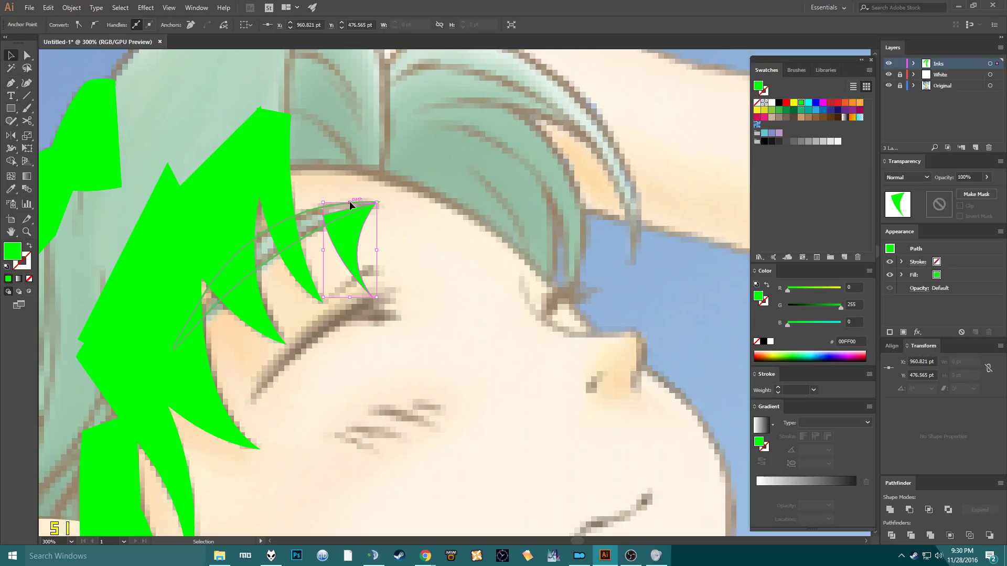
Swap the outlined forehead strand's green stroke back to a fill and deselect it.
{"action": "left_click", "coordinate": [308, 197]}
{"action": "left_click", "coordinate": [310, 199]}
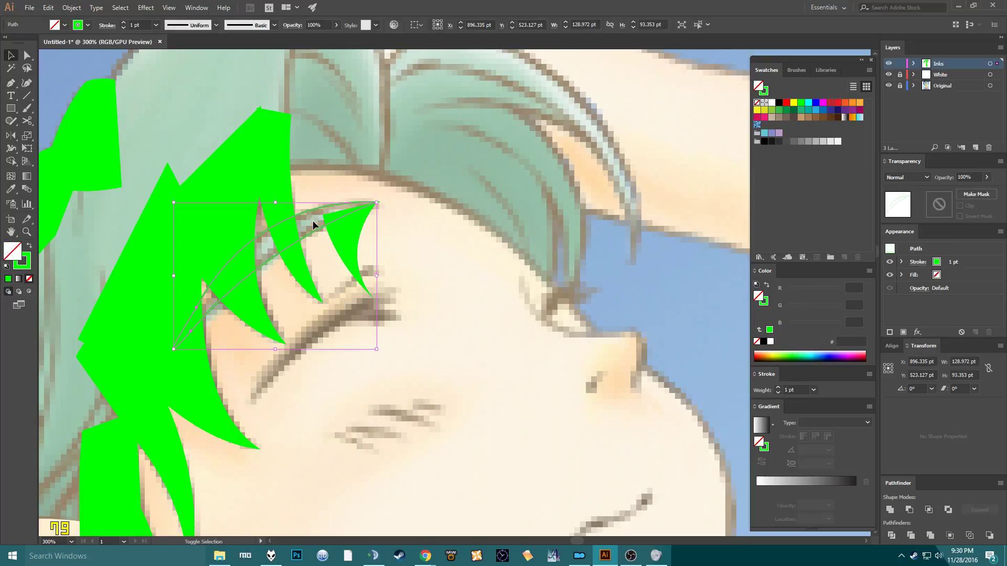
{"action": "left_click", "coordinate": [365, 177]}
{"action": "scroll", "coordinate": [385, 203], "scroll_direction": "up", "scroll_amount": 5}
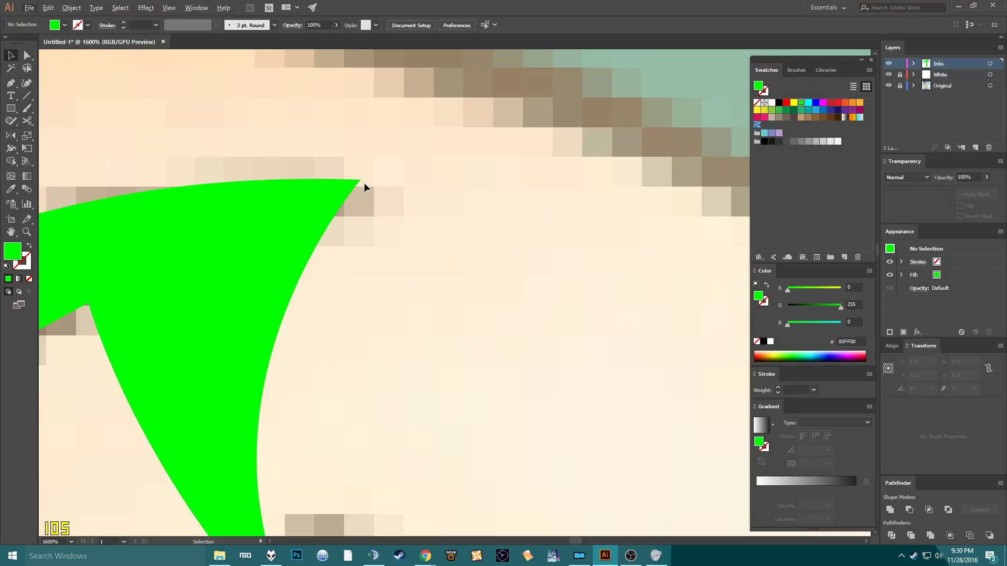
Delete the curved green shape running from the thin strand's forehead tip down to the closed eye.
{"action": "scroll", "coordinate": [361, 181], "scroll_direction": "down", "scroll_amount": 2}
{"action": "left_click", "coordinate": [293, 254]}
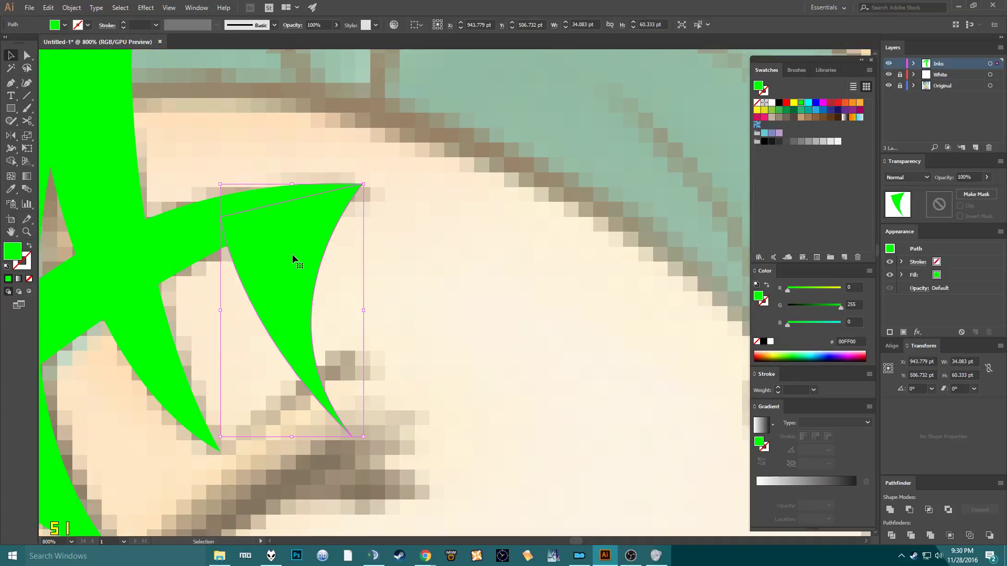
{"action": "key", "text": "Delete"}
{"action": "scroll", "coordinate": [284, 237], "scroll_direction": "down", "scroll_amount": 2}
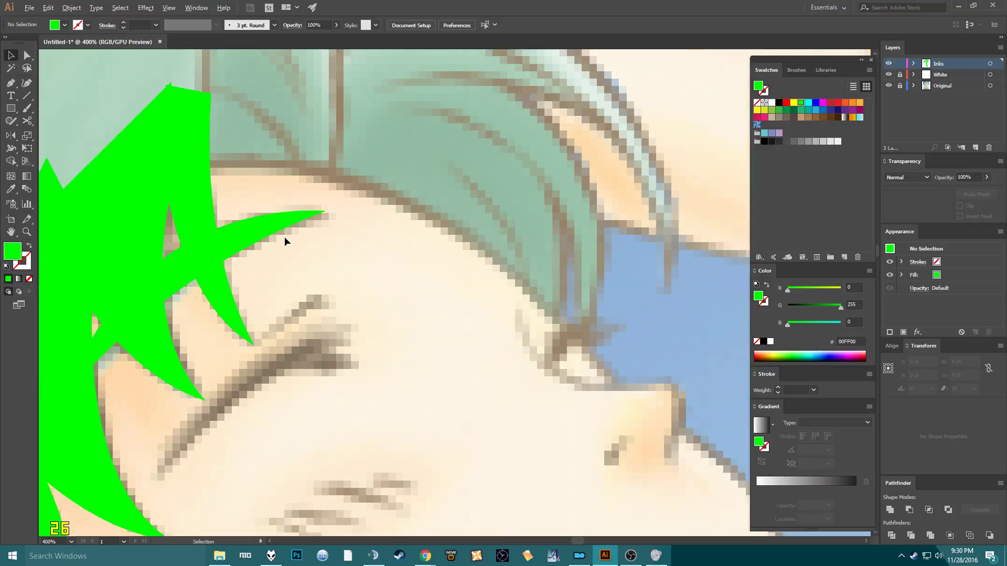
Move the thin strand's tip anchor slightly down onto the reference strand's point, then deselect the strand.
{"action": "key", "text": "a"}
{"action": "left_click_drag", "start_coordinate": [313, 214], "coordinate": [326, 220]}
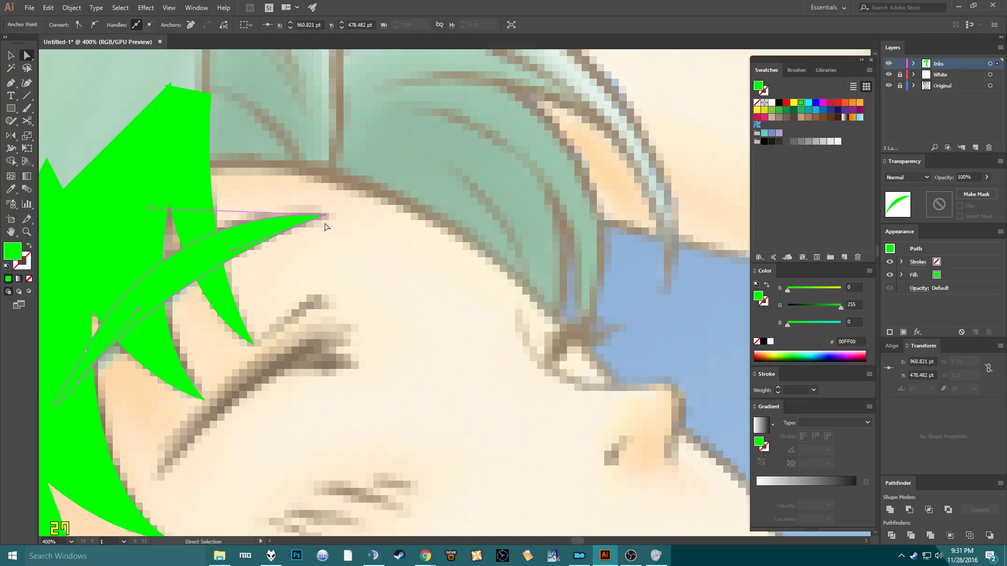
{"action": "scroll", "coordinate": [325, 227], "scroll_direction": "up", "scroll_amount": 2}
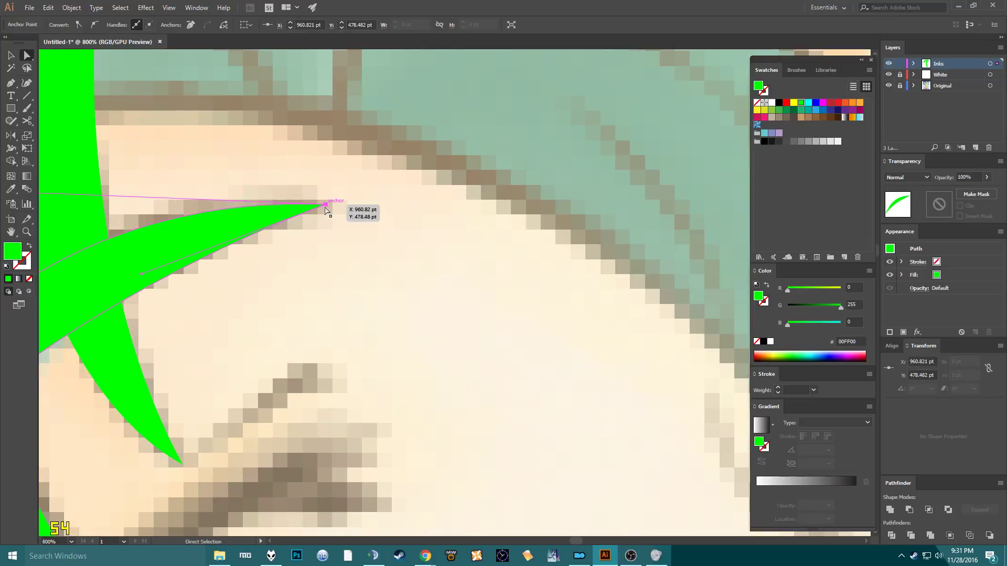
{"action": "left_click_drag", "start_coordinate": [325, 209], "coordinate": [326, 209]}
{"action": "left_click", "coordinate": [331, 191]}
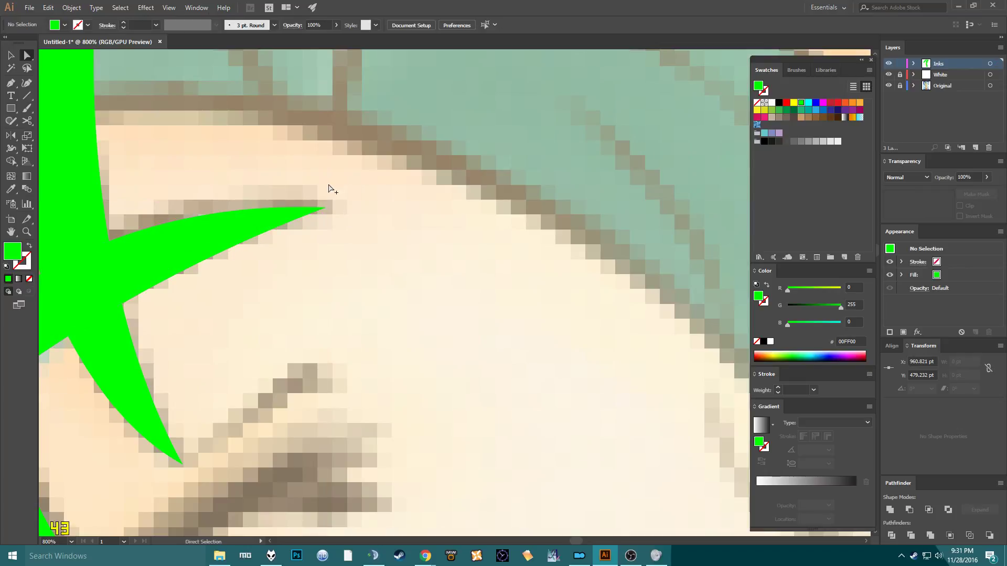
Turn off Smart Guides.
{"action": "scroll", "coordinate": [331, 191], "scroll_direction": "down", "scroll_amount": 5}
{"action": "left_click", "coordinate": [185, 6]}
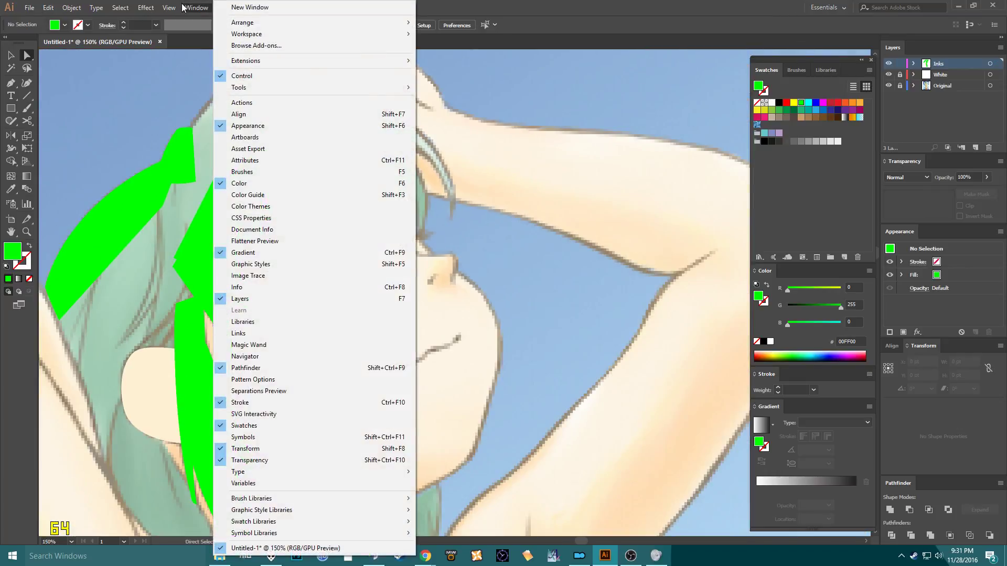
{"action": "left_click", "coordinate": [169, 7]}
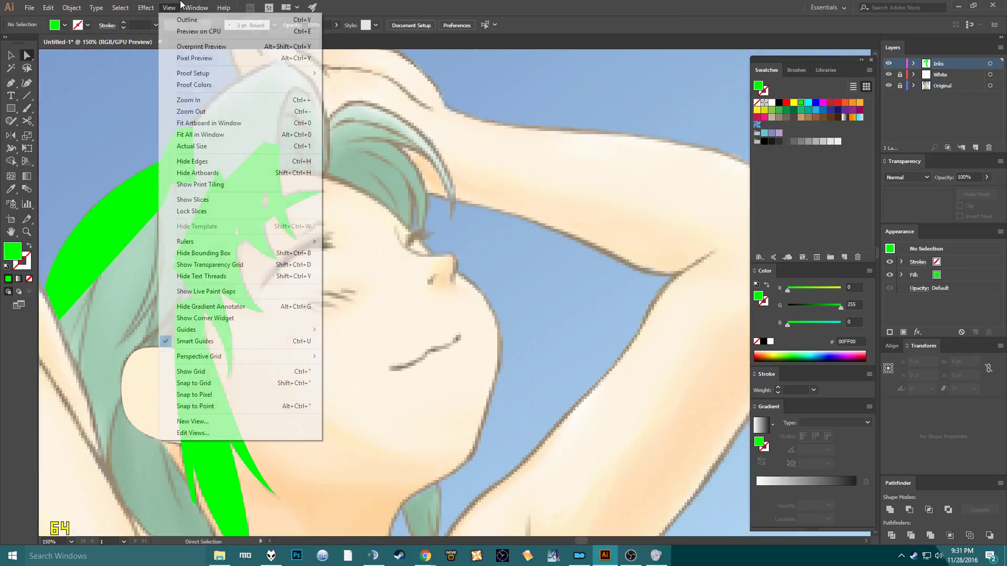
{"action": "left_click", "coordinate": [208, 342]}
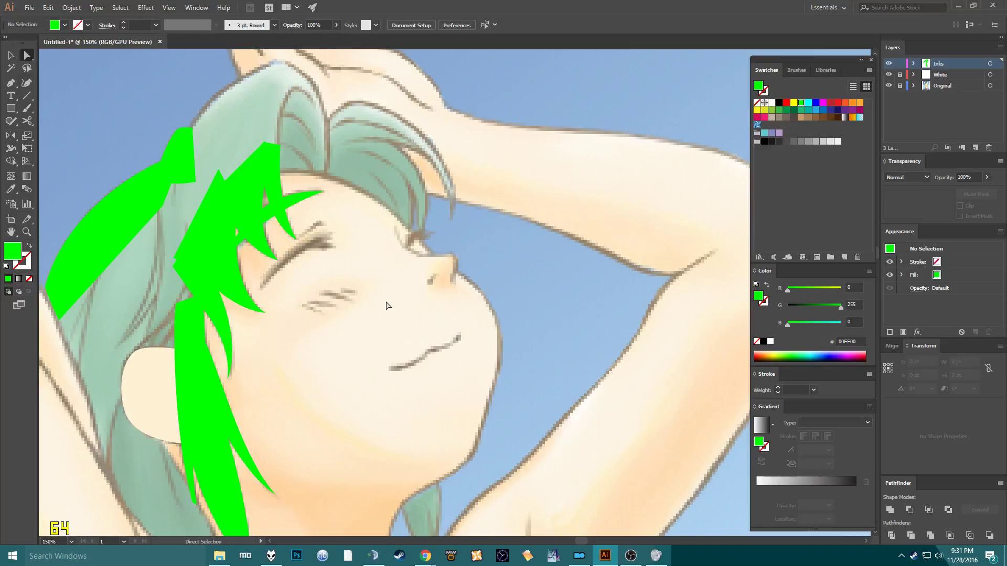
{"action": "left_click_drag", "start_coordinate": [287, 235], "coordinate": [371, 233]}
{"action": "left_click_drag", "start_coordinate": [420, 285], "coordinate": [411, 218]}
{"action": "left_click_drag", "start_coordinate": [360, 101], "coordinate": [370, 148]}
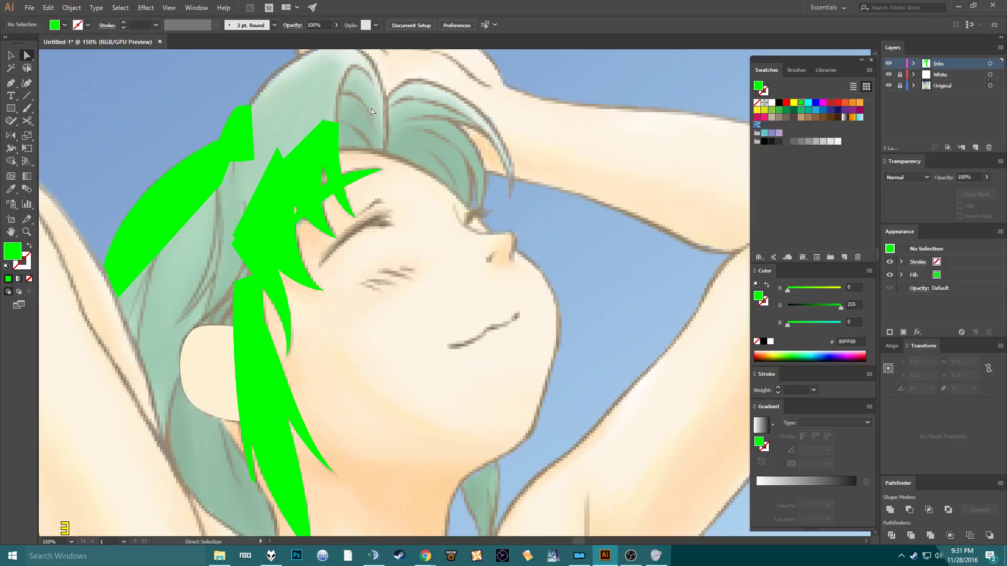
{"action": "left_click_drag", "start_coordinate": [376, 117], "coordinate": [355, 242]}
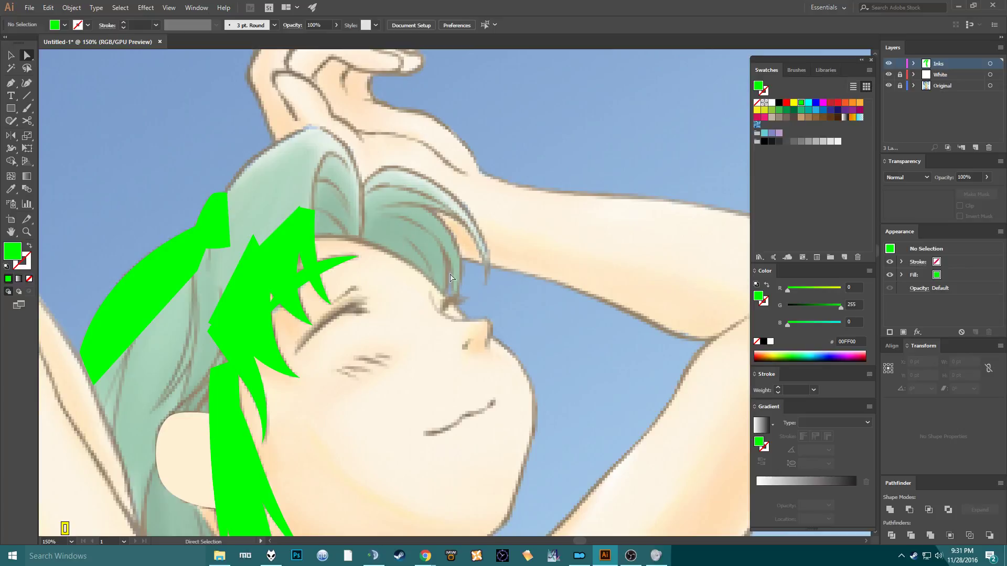
Take the ear shape's FFF0D4 skin fill as the current colour and ready the Pen tool at the forehead hairline.
{"action": "scroll", "coordinate": [305, 263], "scroll_direction": "down", "scroll_amount": 5}
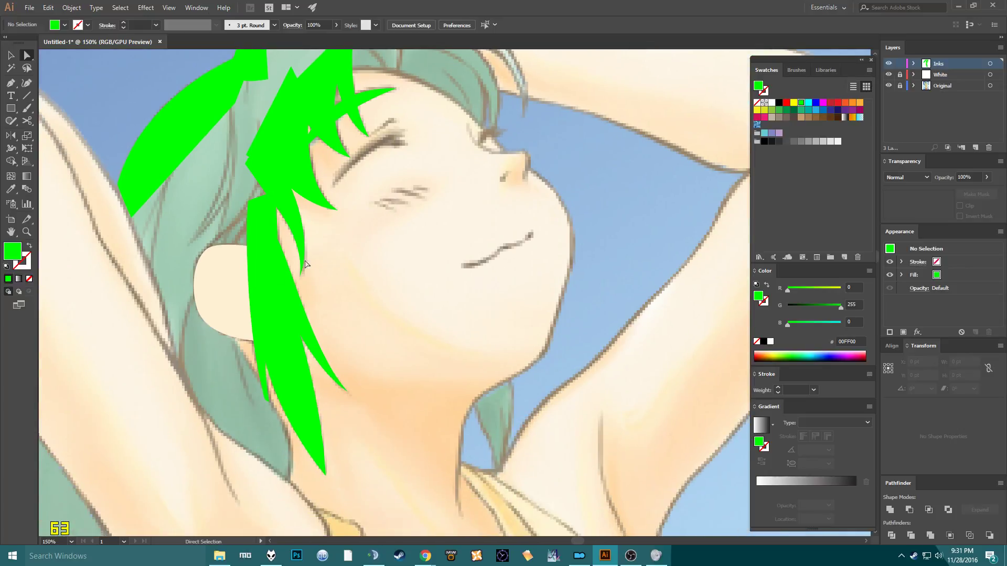
{"action": "left_click", "coordinate": [238, 286]}
{"action": "scroll", "coordinate": [361, 339], "scroll_direction": "up", "scroll_amount": 4}
{"action": "key", "text": "p"}
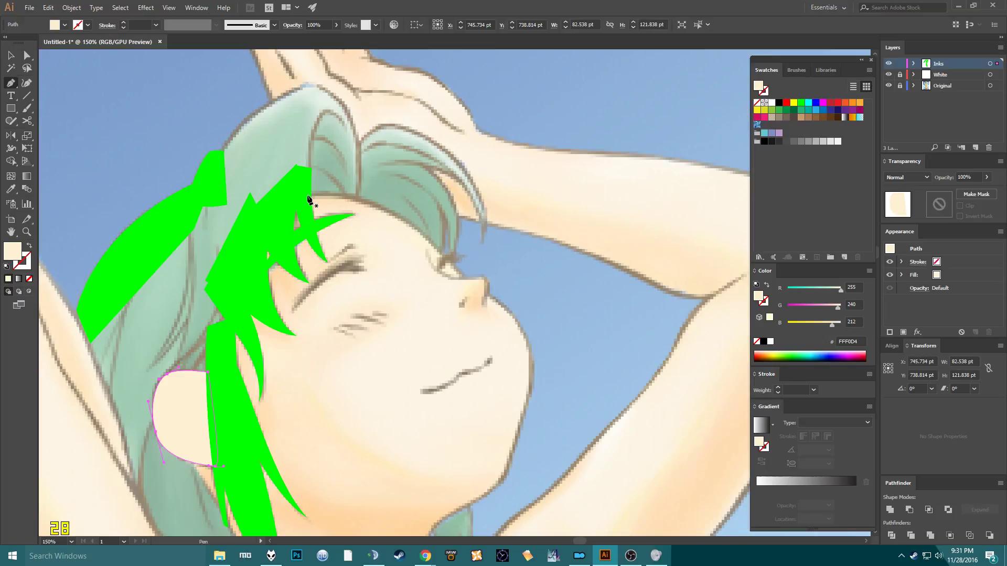
{"action": "scroll", "coordinate": [310, 199], "scroll_direction": "up", "scroll_amount": 2}
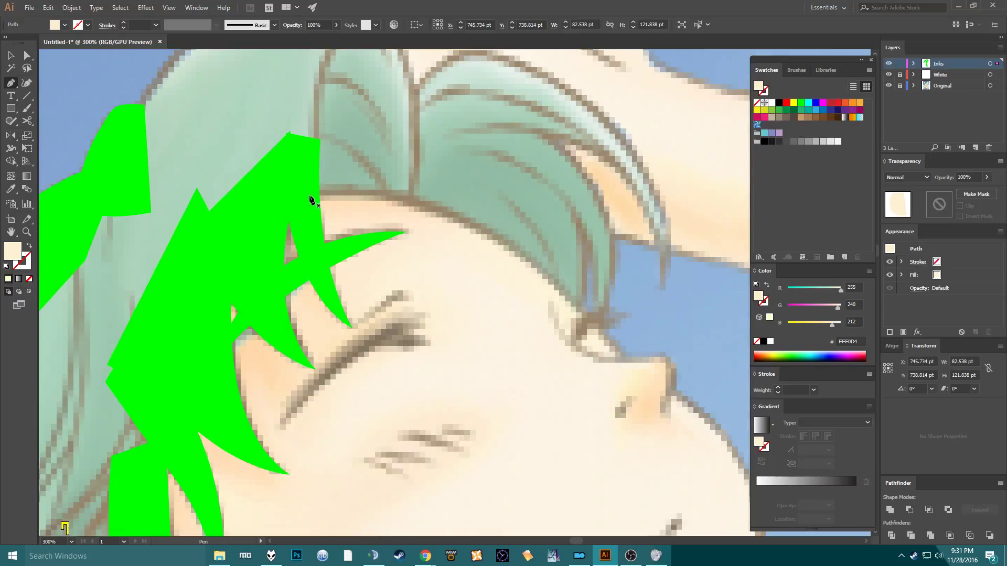
{"action": "left_click", "coordinate": [309, 195]}
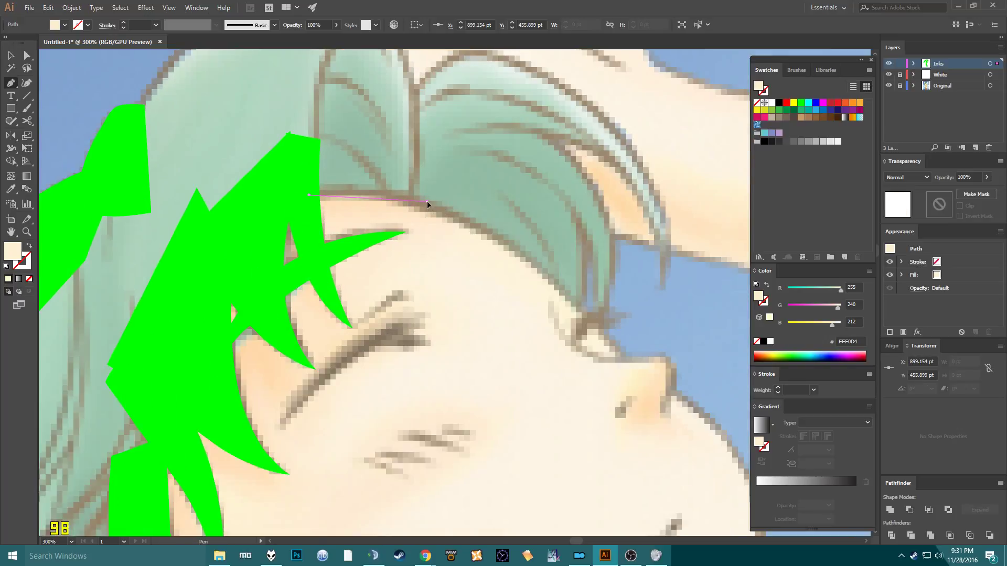
{"action": "left_click_drag", "start_coordinate": [427, 201], "coordinate": [487, 228]}
{"action": "key", "text": "Delete"}
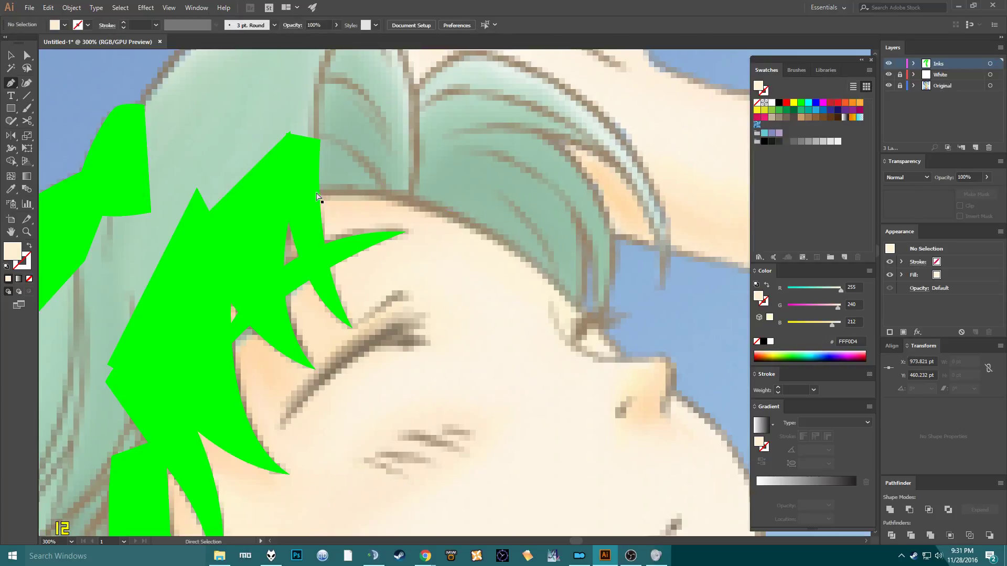
Start the face shape with the Pen tool, curving from the hairline across the forehead to the nose bridge and beneath the nose tip.
{"action": "left_click_drag", "start_coordinate": [407, 177], "coordinate": [441, 176]}
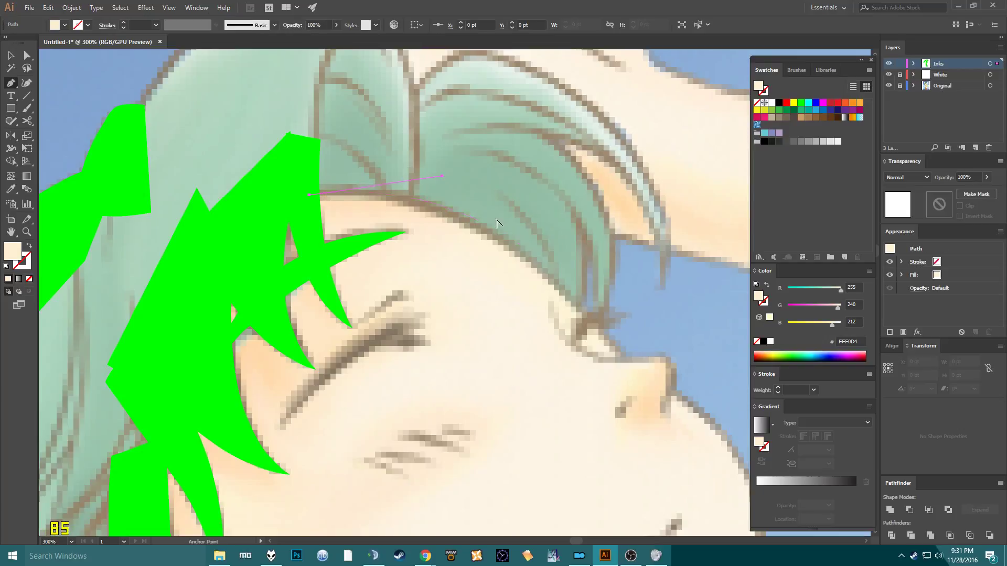
{"action": "left_click_drag", "start_coordinate": [633, 368], "coordinate": [467, 247]}
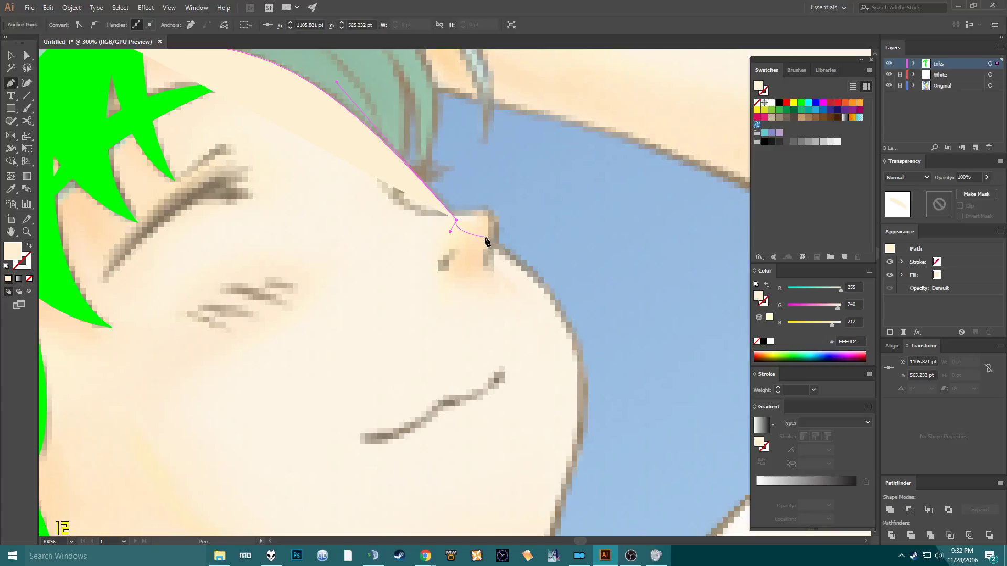
{"action": "key", "text": "ctrl"}
{"action": "left_click", "coordinate": [482, 237], "text": "ctrl"}
{"action": "mouse_move", "coordinate": [482, 237]}
{"action": "left_mouse_down"}
{"action": "mouse_move", "coordinate": [460, 223]}
{"action": "mouse_move", "coordinate": [486, 240]}
{"action": "left_mouse_up"}
{"action": "scroll", "coordinate": [562, 283], "scroll_direction": "down", "scroll_amount": 2}
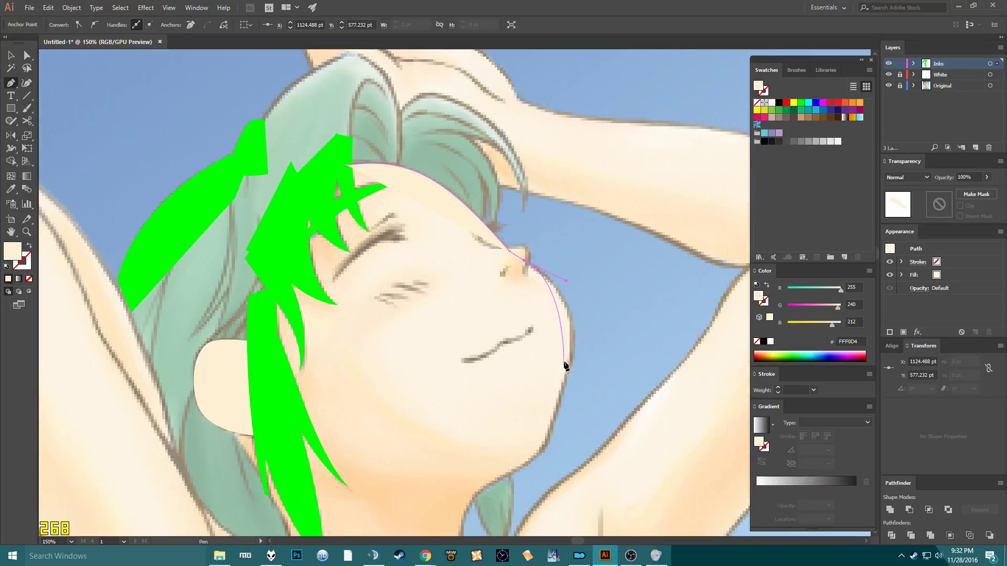
Continue the face path along the mouth side, around the chin and under the jaw to the top of the throat.
{"action": "left_click_drag", "start_coordinate": [570, 373], "coordinate": [555, 419]}
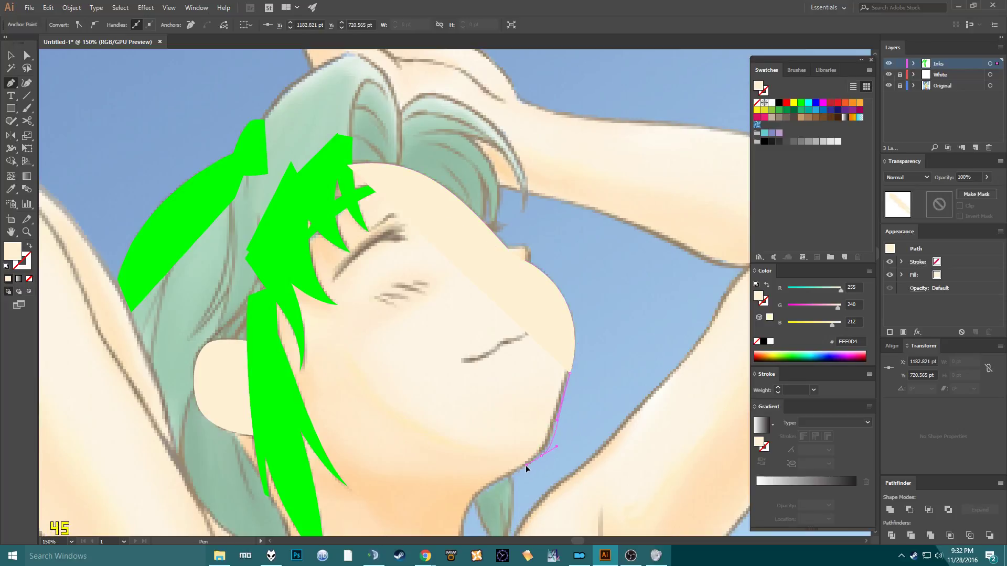
{"action": "left_click_drag", "start_coordinate": [540, 456], "coordinate": [530, 467]}
{"action": "left_click_drag", "start_coordinate": [464, 488], "coordinate": [553, 314]}
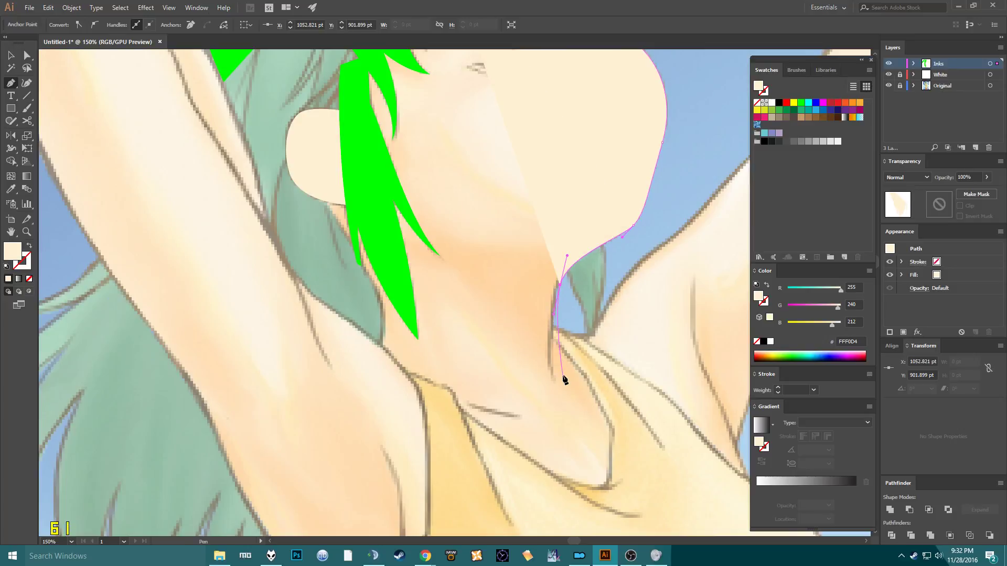
Continue the path down the throat, across the neck and up behind the green hair, closing the face shape at the hairline.
{"action": "left_click_drag", "start_coordinate": [467, 331], "coordinate": [405, 295]}
{"action": "left_click", "coordinate": [406, 295]}
{"action": "scroll", "coordinate": [405, 296], "scroll_direction": "up", "scroll_amount": 5}
{"action": "left_click", "coordinate": [372, 251]}
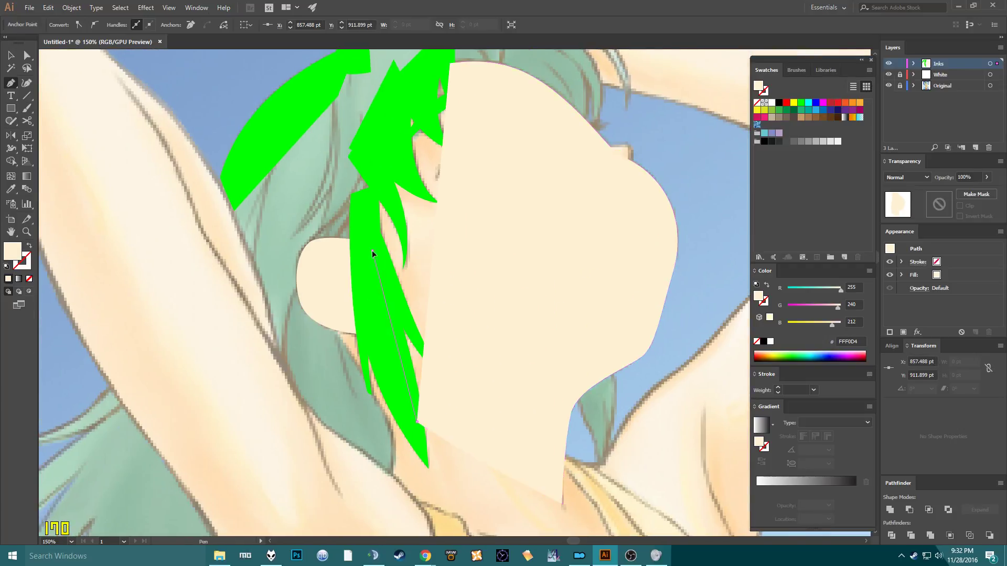
{"action": "left_click", "coordinate": [381, 172]}
{"action": "left_click", "coordinate": [387, 110]}
{"action": "left_click", "coordinate": [448, 64]}
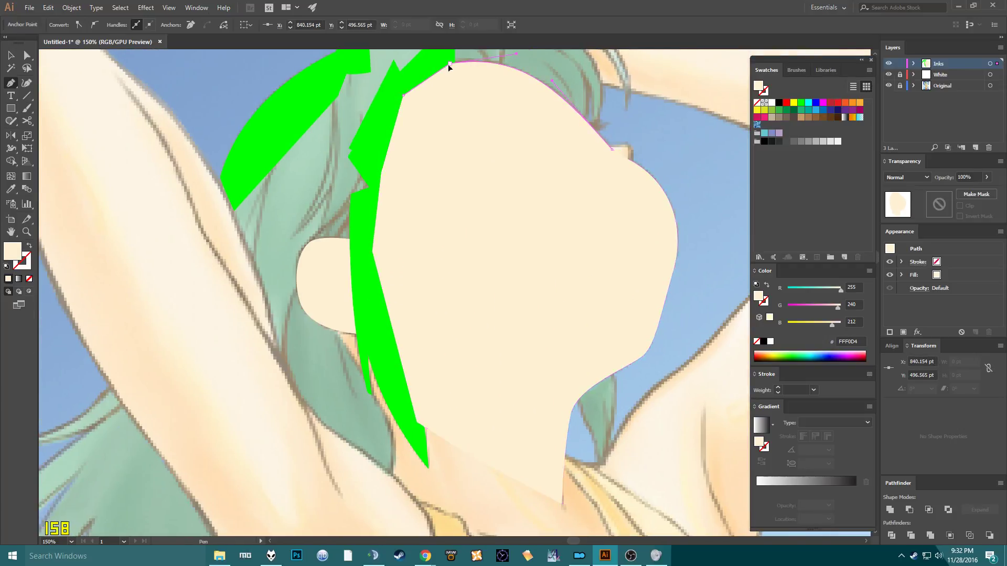
Swap the face shape's skin-tone fill to a 1 pt outline so the reference shows through.
{"action": "left_click_drag", "start_coordinate": [556, 316], "coordinate": [447, 218]}
{"action": "key", "text": "c"}
{"action": "key", "text": "b"}
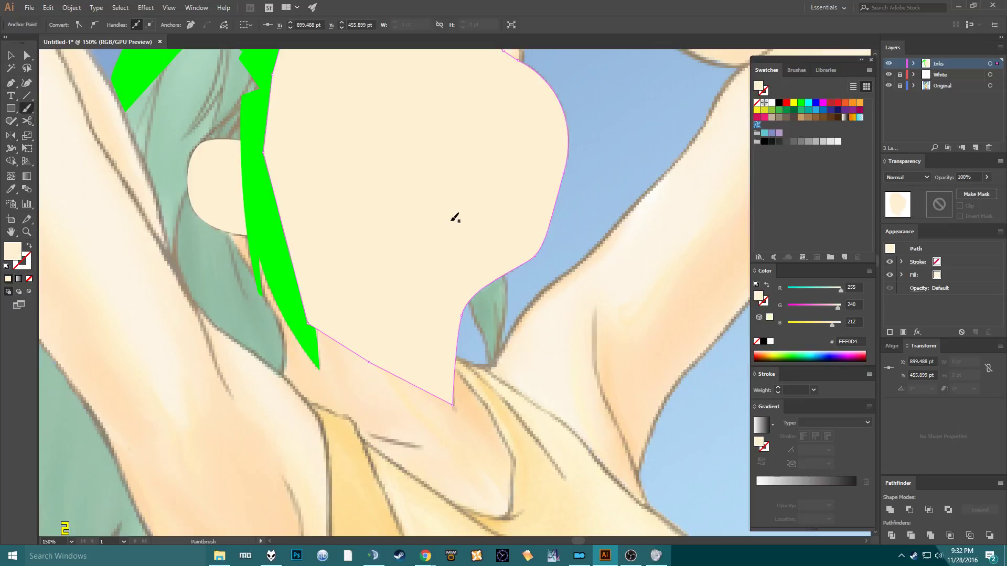
{"action": "key", "text": "v"}
{"action": "key", "text": "shift+x"}
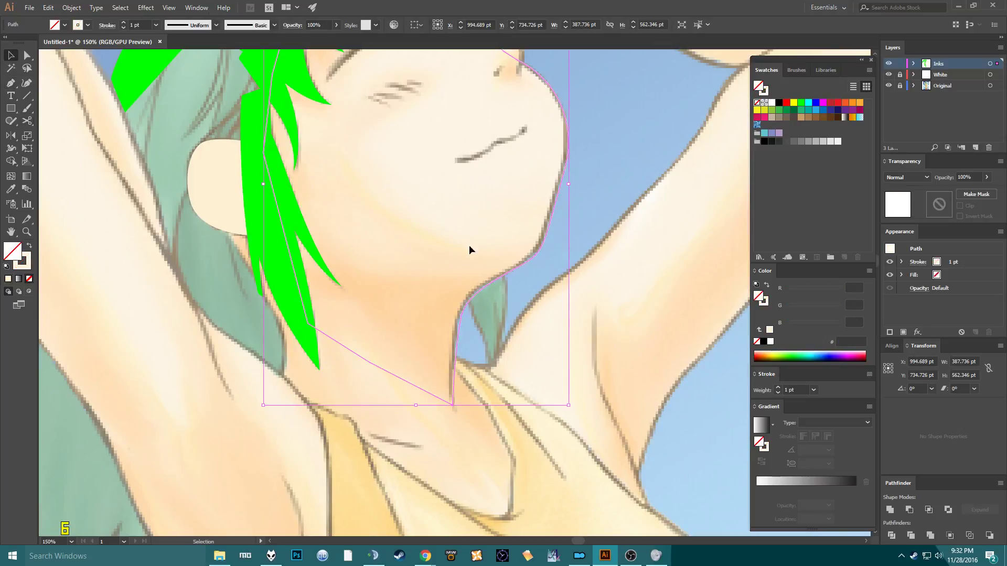
Move the face outline's anchor at the top of the throat slightly inward to follow the reference line.
{"action": "scroll", "coordinate": [470, 246], "scroll_direction": "up", "scroll_amount": 4}
{"action": "scroll", "coordinate": [462, 341], "scroll_direction": "down", "scroll_amount": 1}
{"action": "scroll", "coordinate": [460, 205], "scroll_direction": "up", "scroll_amount": 2}
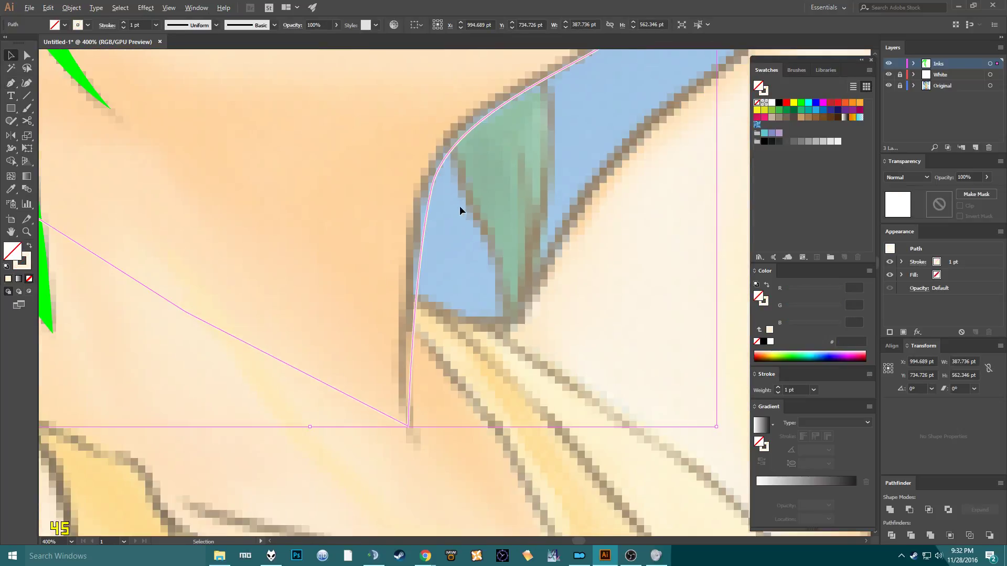
{"action": "key", "text": "a"}
{"action": "left_click", "coordinate": [427, 212]}
{"action": "left_click", "coordinate": [431, 187]}
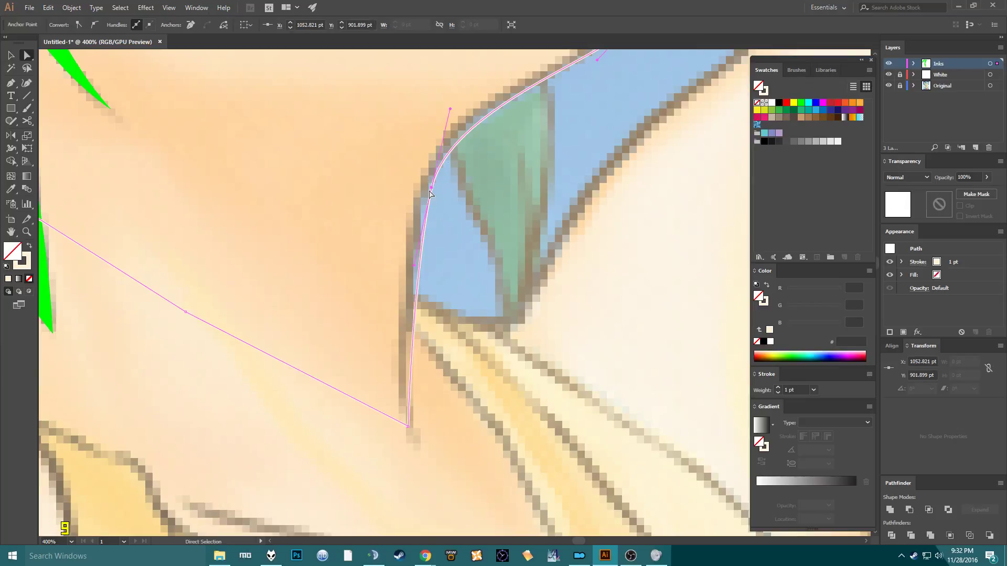
{"action": "left_click_drag", "start_coordinate": [432, 189], "coordinate": [427, 191]}
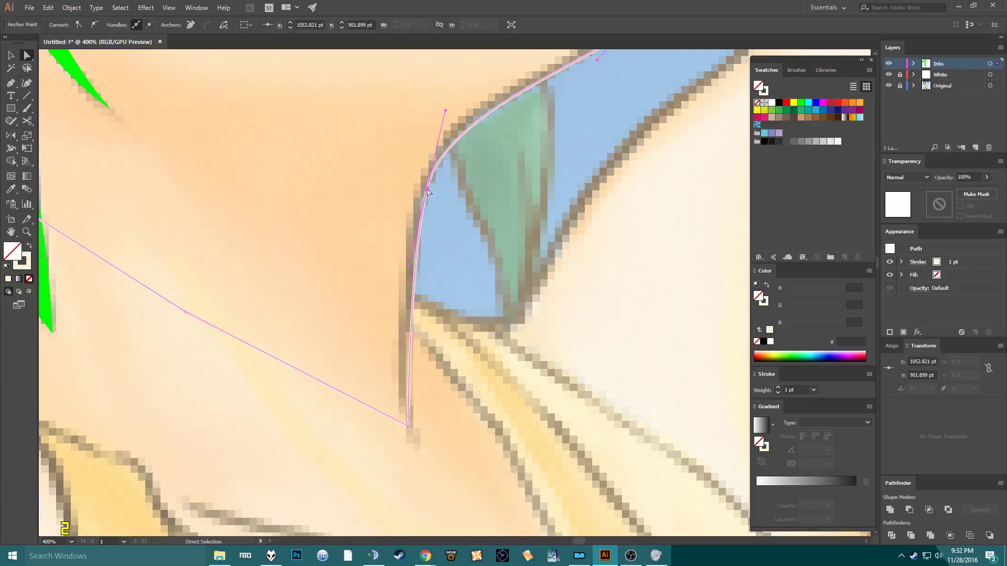
Move the face outline's chin anchor slightly inward toward the reference jawline.
{"action": "scroll", "coordinate": [504, 119], "scroll_direction": "up", "scroll_amount": 3}
{"action": "scroll", "coordinate": [504, 119], "scroll_direction": "right", "scroll_amount": 1}
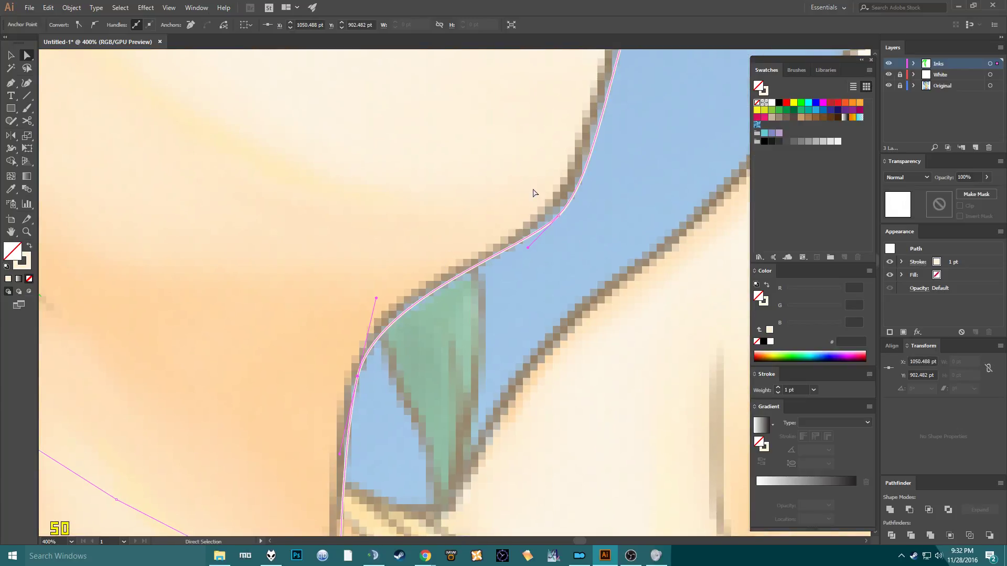
{"action": "left_click", "coordinate": [558, 217]}
{"action": "left_click_drag", "start_coordinate": [558, 217], "coordinate": [553, 213]}
{"action": "left_click_drag", "start_coordinate": [30, 54], "coordinate": [73, 56]}
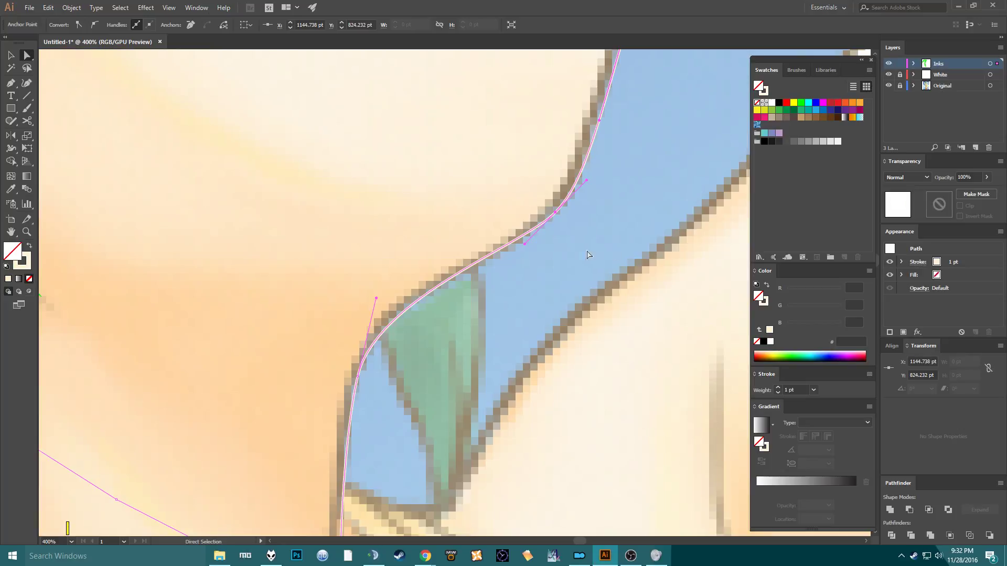
Lengthen the upper curve handle of the face outline's forehead segment slightly to follow the reference line.
{"action": "scroll", "coordinate": [465, 327], "scroll_direction": "up", "scroll_amount": 8}
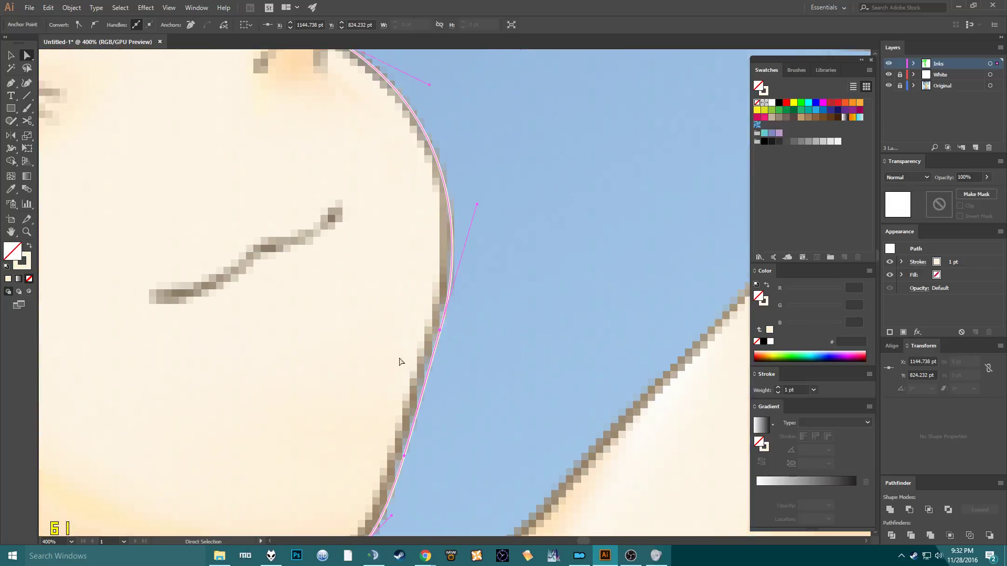
{"action": "scroll", "coordinate": [418, 218], "scroll_direction": "down", "scroll_amount": 4}
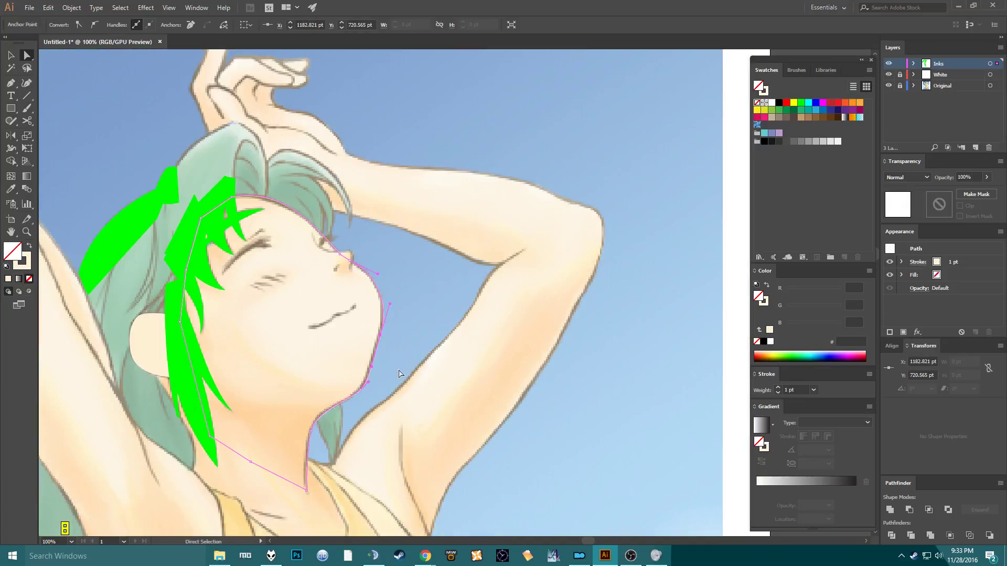
{"action": "scroll", "coordinate": [398, 373], "scroll_direction": "up", "scroll_amount": 2}
{"action": "scroll", "coordinate": [399, 374], "scroll_direction": "down", "scroll_amount": 1}
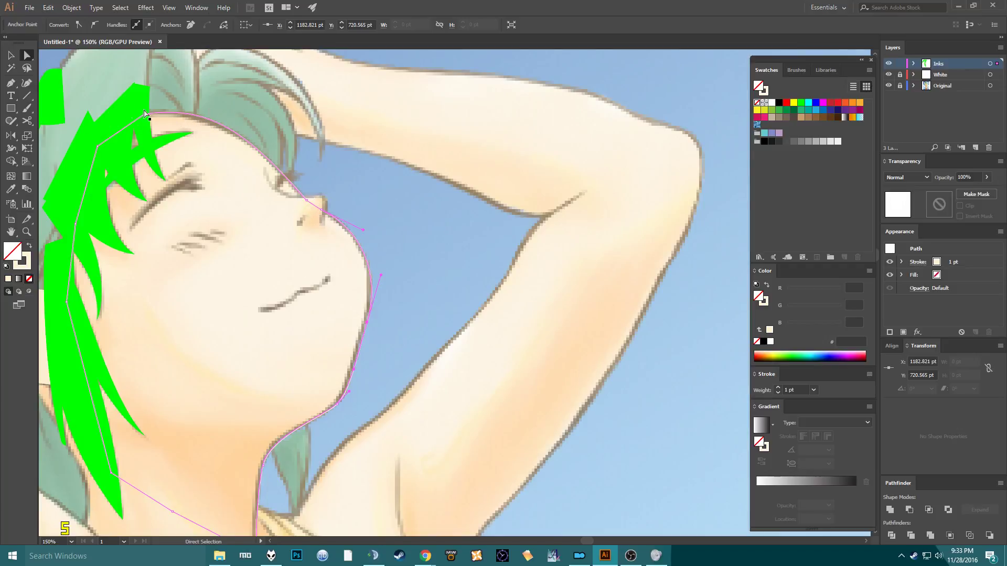
{"action": "left_click_drag", "start_coordinate": [145, 112], "coordinate": [204, 106]}
{"action": "left_click", "coordinate": [203, 109]}
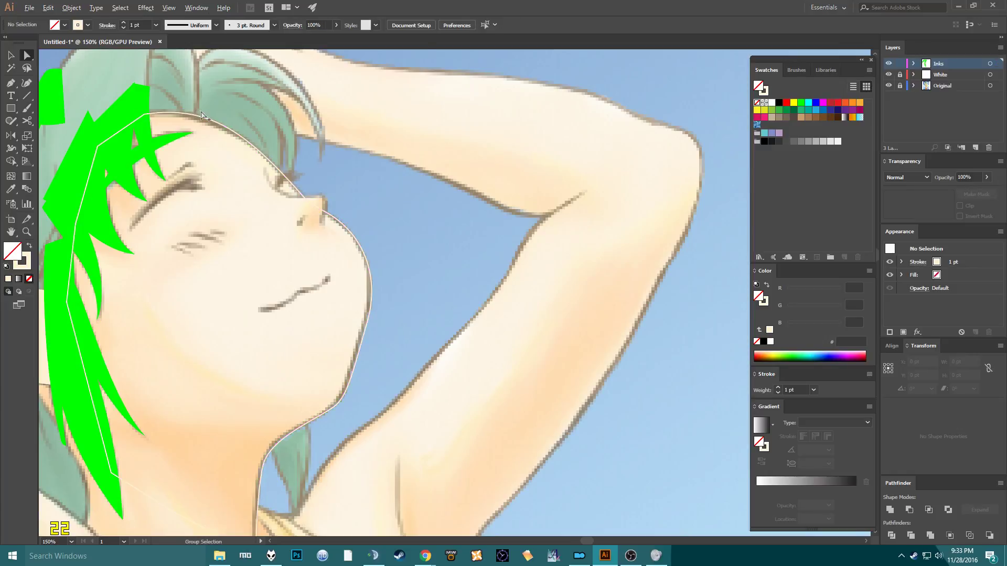
{"action": "scroll", "coordinate": [209, 136], "scroll_direction": "up", "scroll_amount": 2}
{"action": "left_click", "coordinate": [221, 169]}
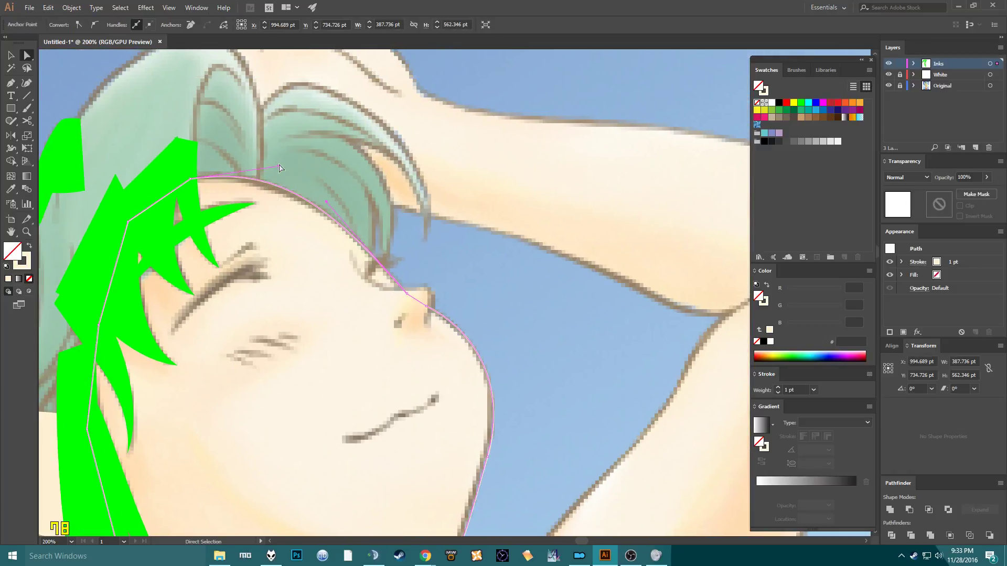
{"action": "left_click_drag", "start_coordinate": [279, 167], "coordinate": [286, 167]}
Refine the forehead curve by pulling the nose-bridge anchor's handle slightly outward and shortening the upper forehead handle.
{"action": "left_click_drag", "start_coordinate": [426, 268], "coordinate": [369, 303]}
{"action": "left_click_drag", "start_coordinate": [418, 255], "coordinate": [378, 309]}
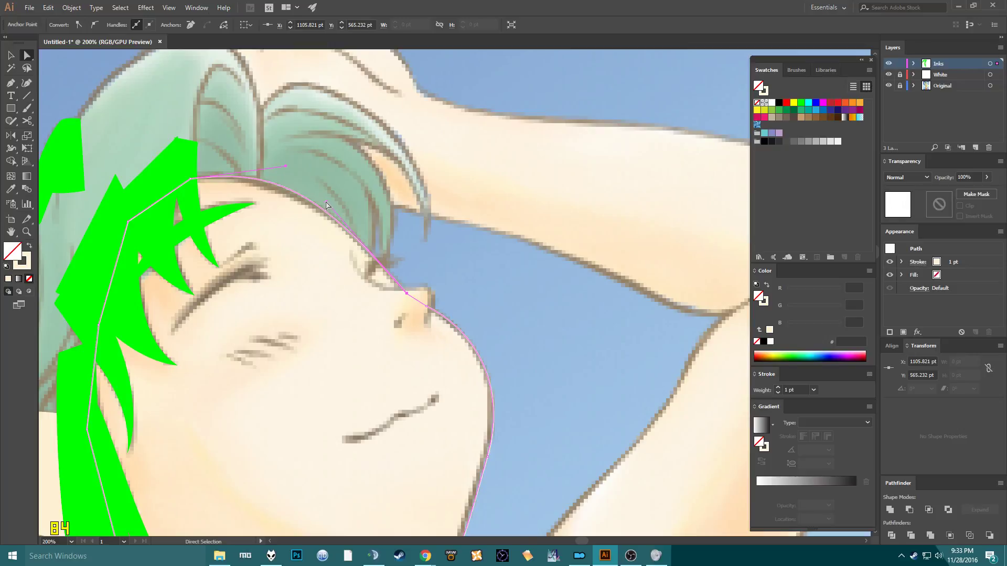
{"action": "left_click_drag", "start_coordinate": [326, 205], "coordinate": [335, 203]}
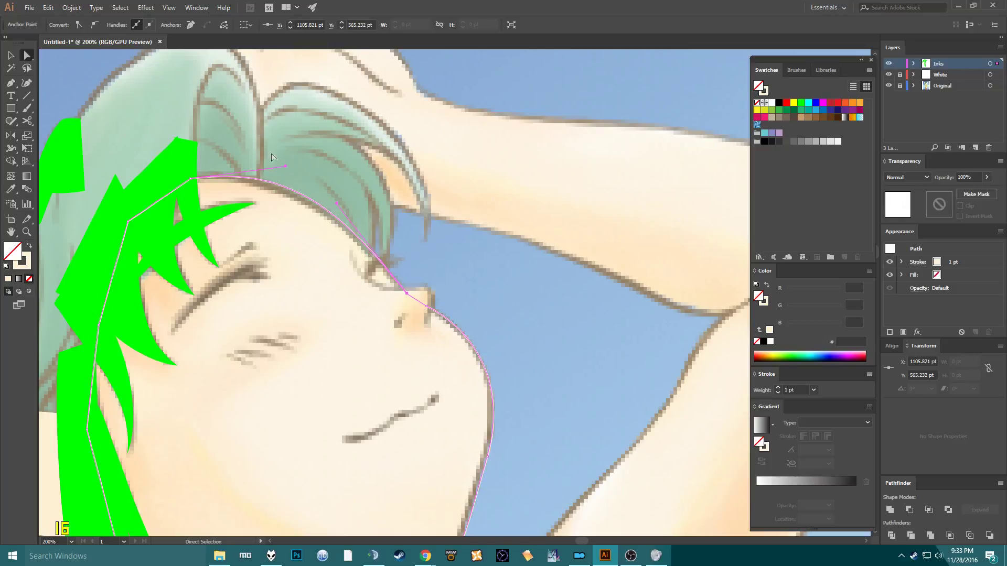
{"action": "left_click_drag", "start_coordinate": [285, 167], "coordinate": [276, 165]}
{"action": "left_click", "coordinate": [369, 236]}
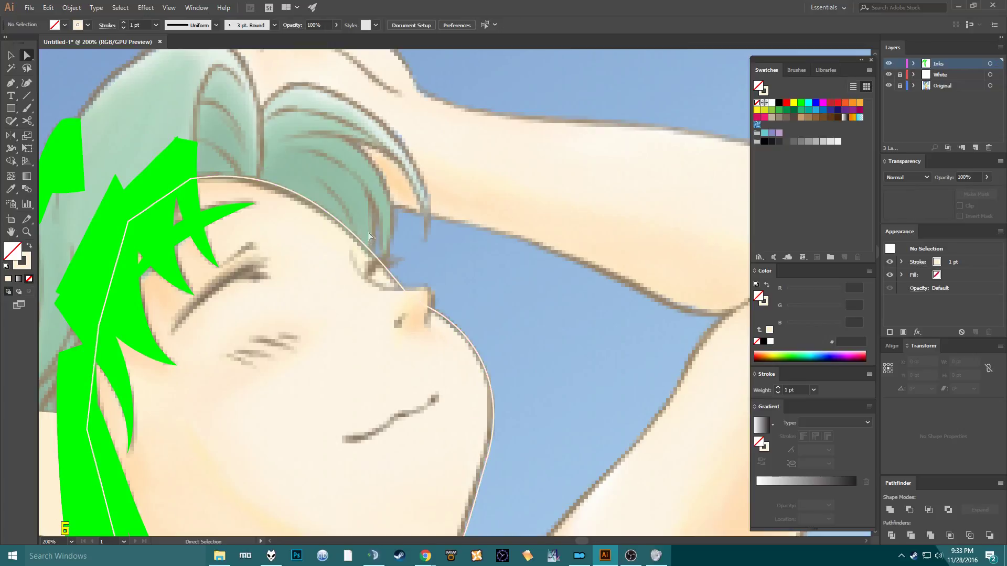
Swap the face outline back to a skin-tone fill and send the shape to the back, behind the green hair.
{"action": "key", "text": "ctrl+z"}
{"action": "key", "text": "shift+x"}
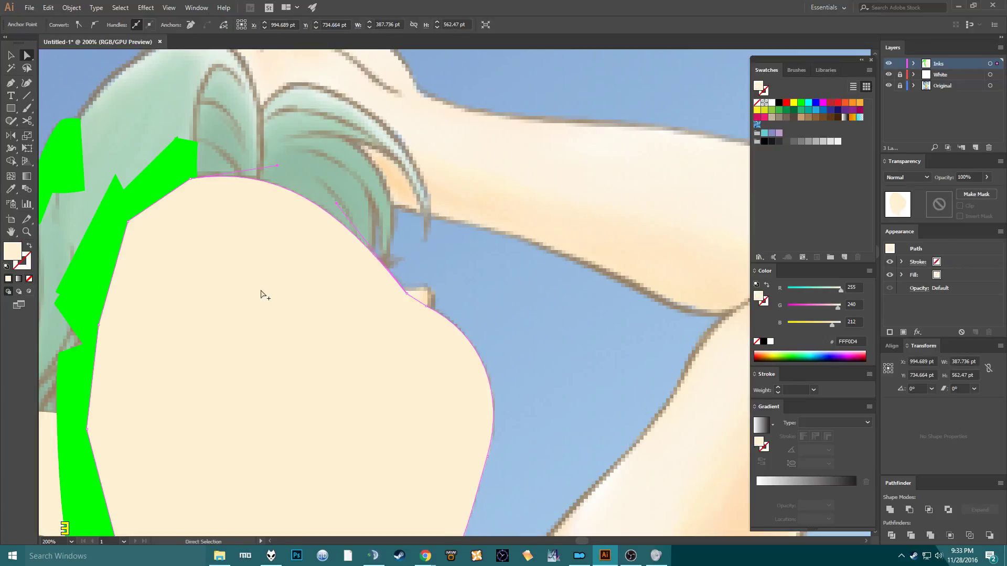
{"action": "scroll", "coordinate": [257, 292], "scroll_direction": "down", "scroll_amount": 2}
{"action": "key", "text": "v"}
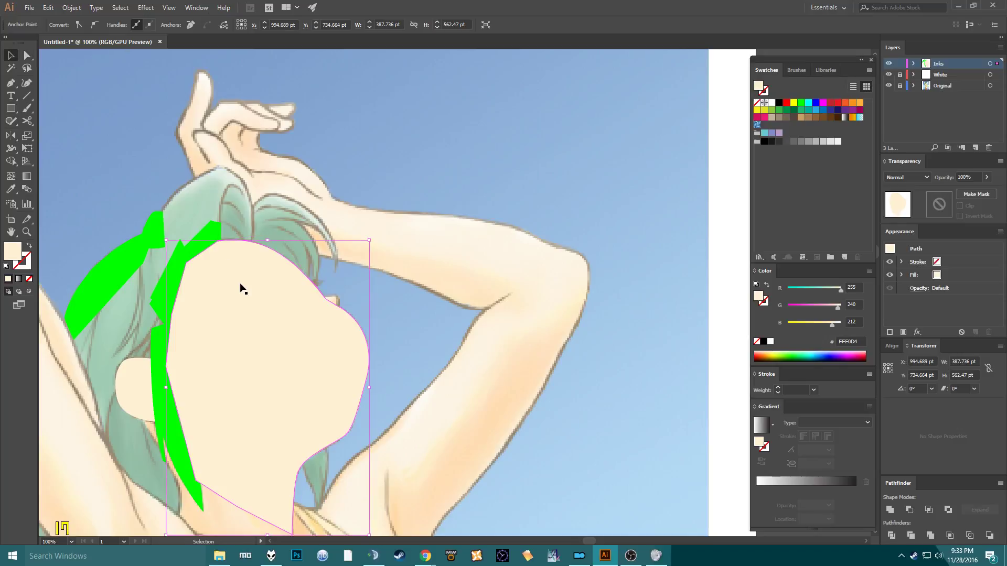
{"action": "left_click", "coordinate": [71, 8]}
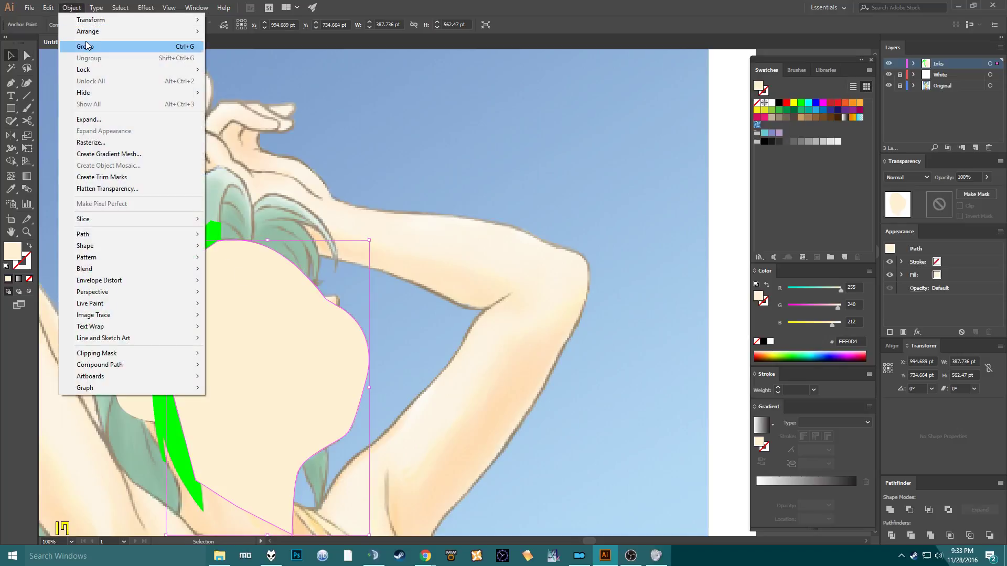
{"action": "left_click", "coordinate": [96, 8]}
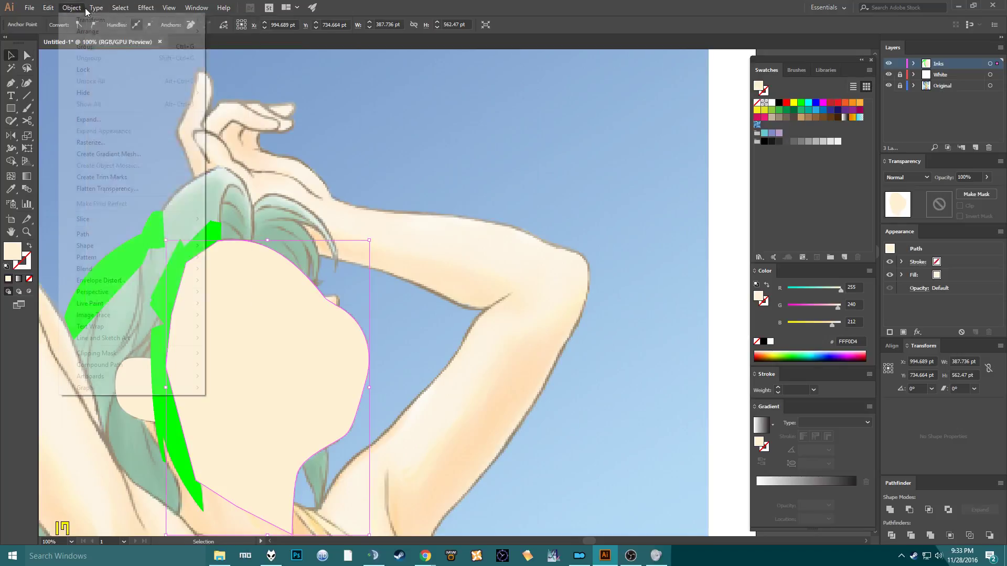
{"action": "left_click", "coordinate": [72, 7]}
{"action": "mouse_move", "coordinate": [98, 32]}
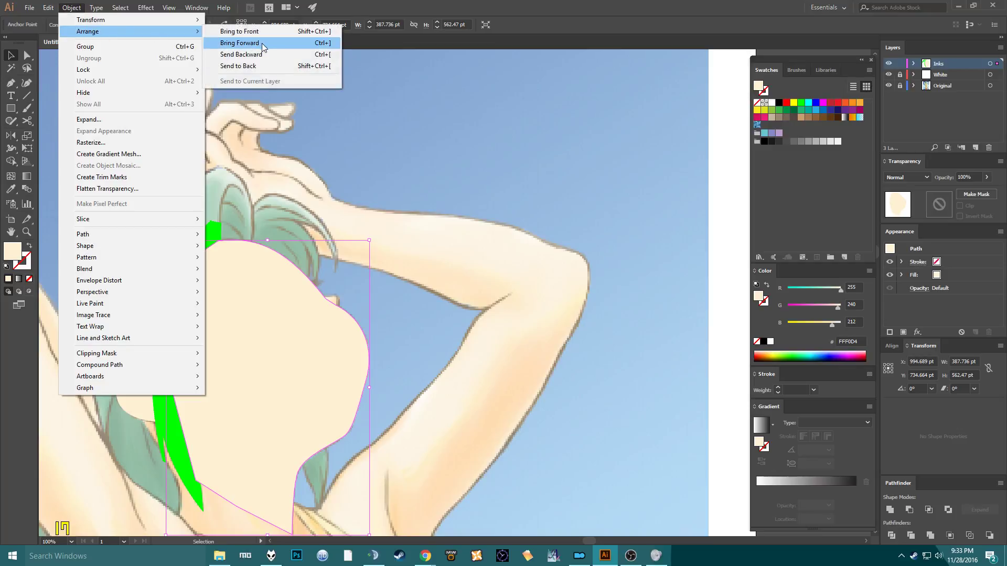
{"action": "left_click", "coordinate": [262, 67]}
{"action": "left_click_drag", "start_coordinate": [366, 260], "coordinate": [393, 162]}
{"action": "left_click", "coordinate": [391, 161]}
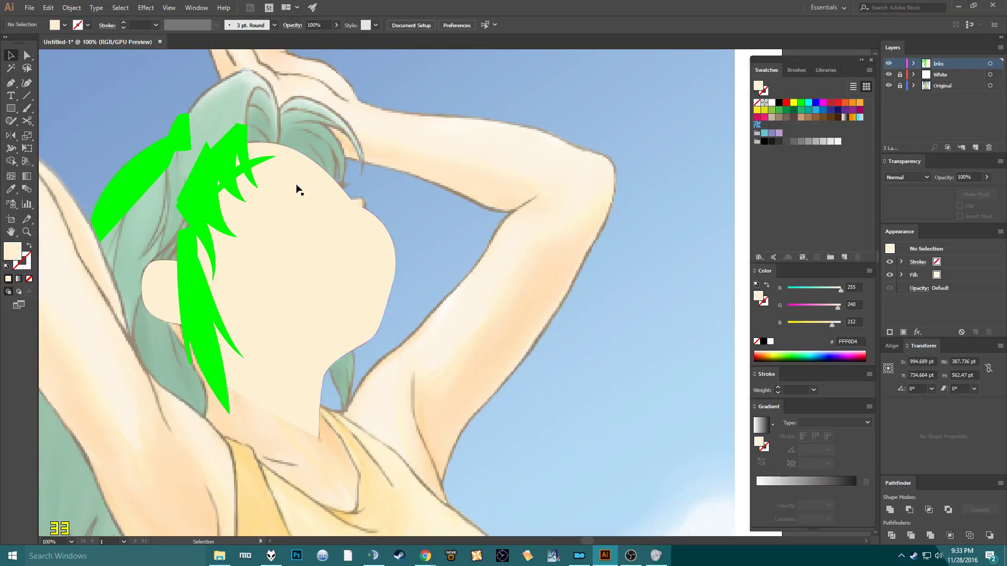
Select the large green hair shape at the back of the head so that new shapes use its green fill.
{"action": "left_click", "coordinate": [273, 216]}
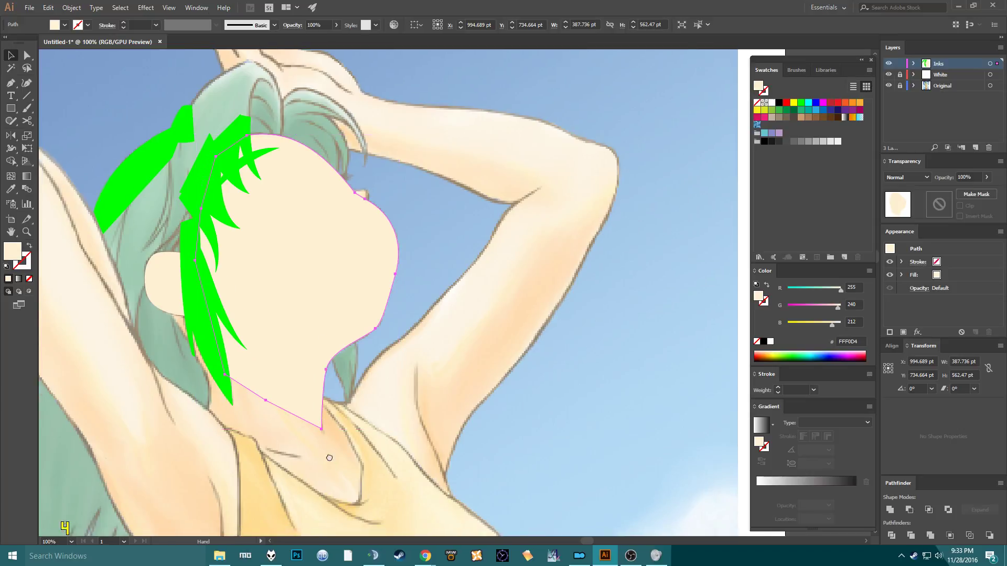
{"action": "scroll", "coordinate": [332, 242], "scroll_direction": "down", "scroll_amount": 5}
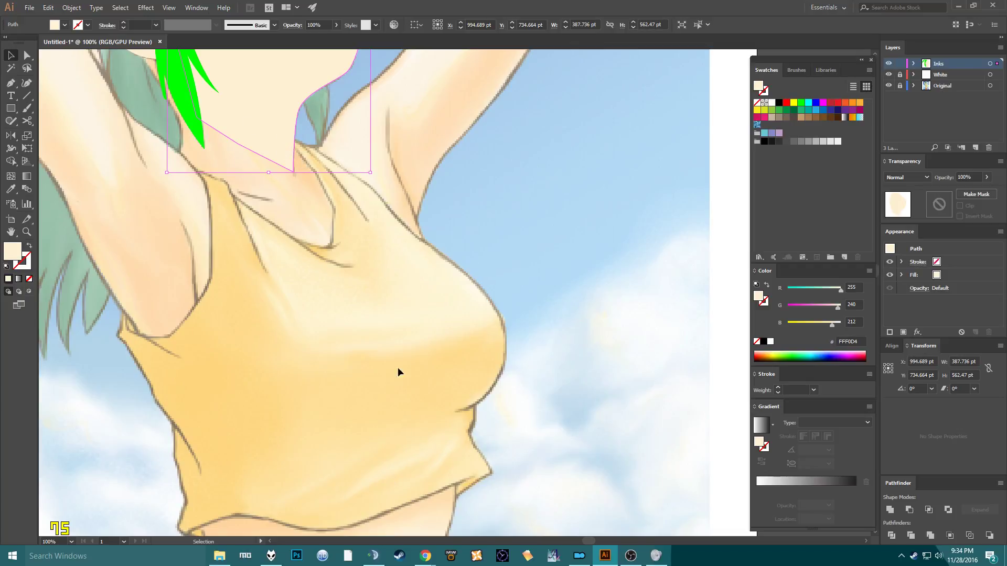
{"action": "key", "text": "space"}
{"action": "left_click_drag", "start_coordinate": [311, 188], "coordinate": [432, 410]}
{"action": "mouse_move", "coordinate": [337, 255]}
{"action": "left_mouse_down"}
{"action": "mouse_move", "coordinate": [326, 235]}
{"action": "mouse_move", "coordinate": [333, 243]}
{"action": "mouse_move", "coordinate": [314, 263]}
{"action": "left_mouse_up"}
{"action": "left_click_drag", "start_coordinate": [201, 216], "coordinate": [238, 127]}
{"action": "left_click", "coordinate": [239, 127]}
{"action": "left_click_drag", "start_coordinate": [336, 115], "coordinate": [246, 304]}
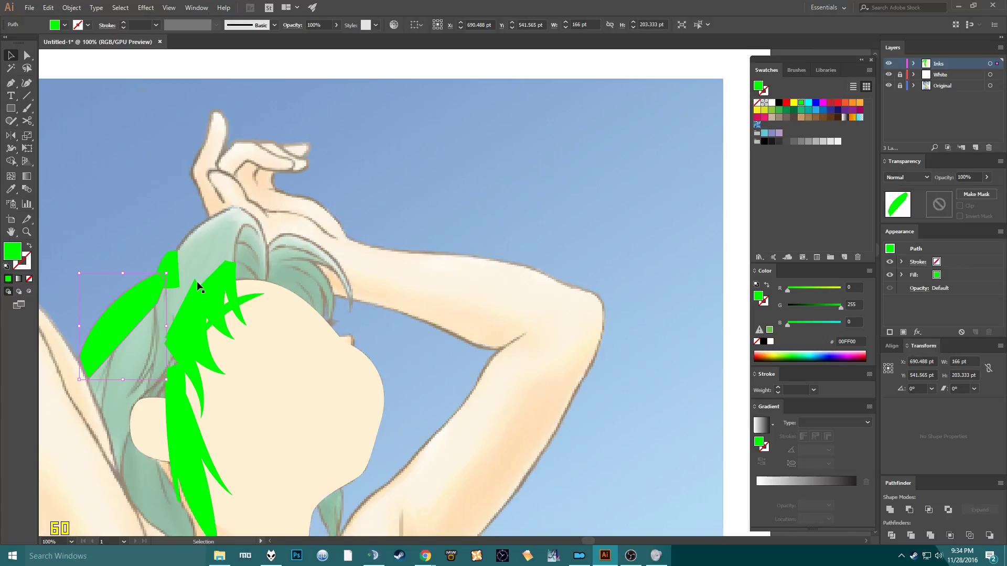
Examine the untraced reference hair around the fringe, the ear and behind the neck.
{"action": "scroll", "coordinate": [302, 326], "scroll_direction": "up", "scroll_amount": 2}
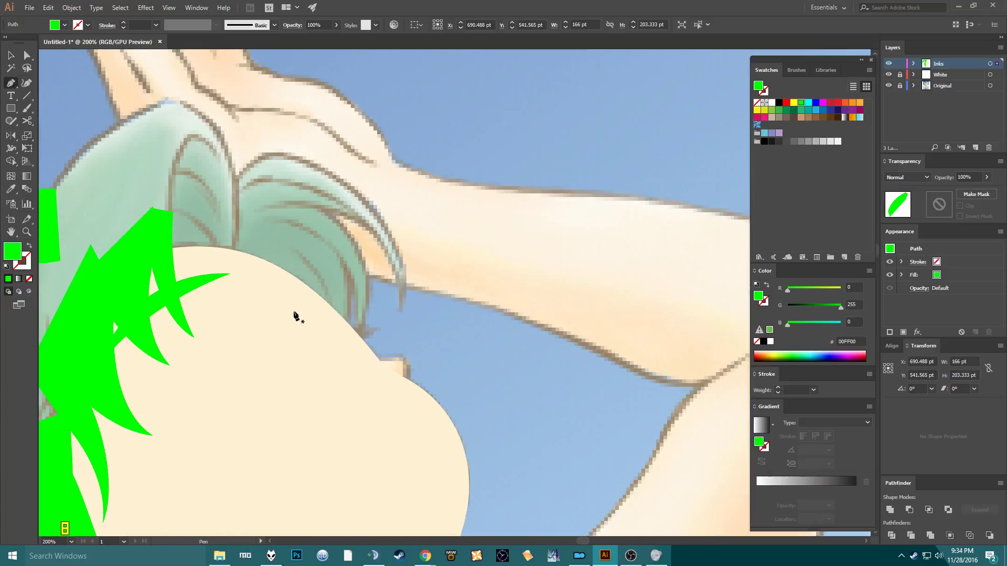
{"action": "key", "text": "c"}
{"action": "key", "text": "p"}
{"action": "left_click_drag", "start_coordinate": [173, 268], "coordinate": [301, 223]}
{"action": "left_click_drag", "start_coordinate": [188, 329], "coordinate": [332, 156]}
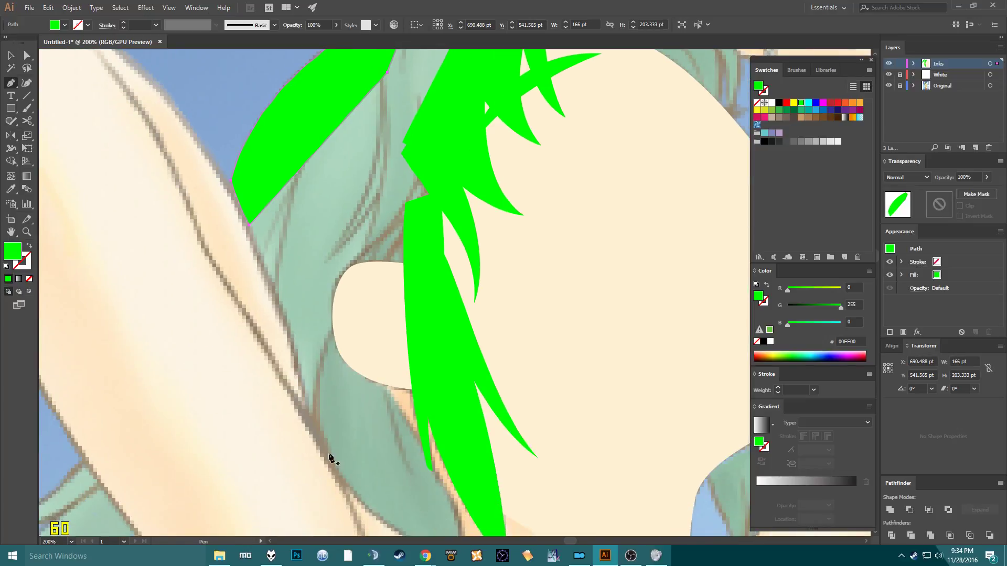
{"action": "left_click_drag", "start_coordinate": [435, 526], "coordinate": [369, 290]}
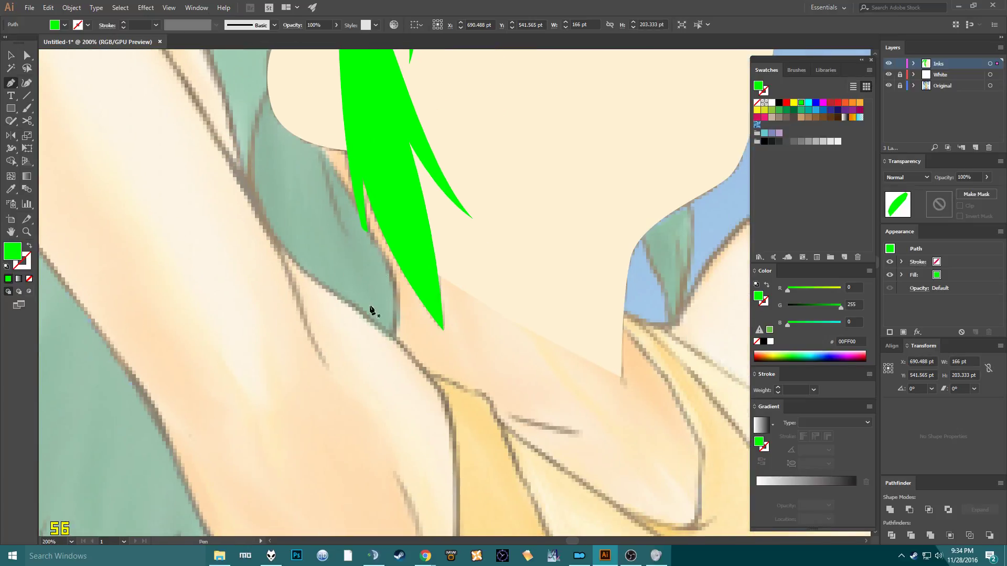
{"action": "left_click_drag", "start_coordinate": [383, 199], "coordinate": [276, 362]}
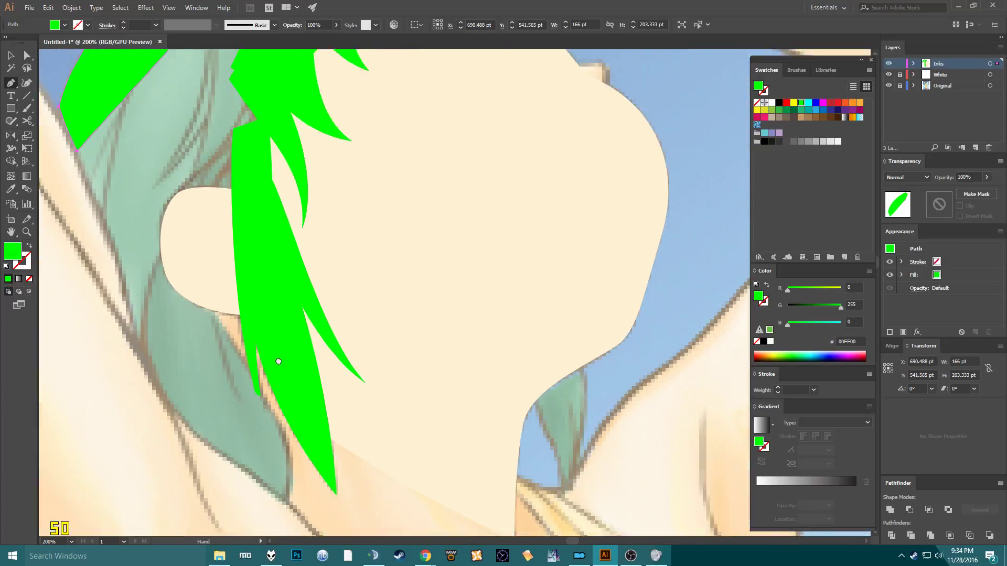
{"action": "left_click_drag", "start_coordinate": [413, 109], "coordinate": [257, 374]}
Draw a closed green Pen tool shape over the fringe hair at the front of the forehead, overlapping the face.
{"action": "scroll", "coordinate": [391, 289], "scroll_direction": "up", "scroll_amount": 2}
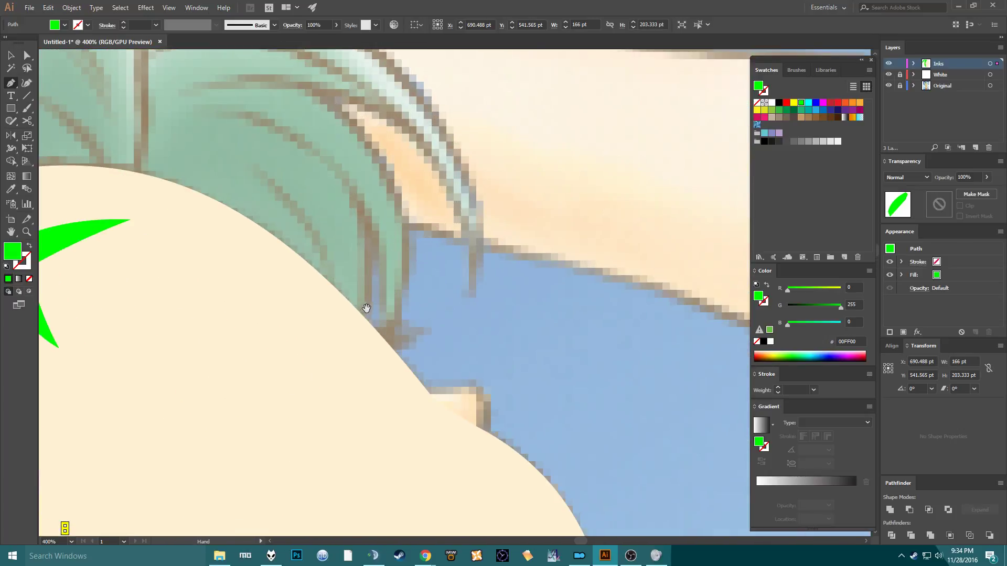
{"action": "left_click_drag", "start_coordinate": [364, 308], "coordinate": [420, 400]}
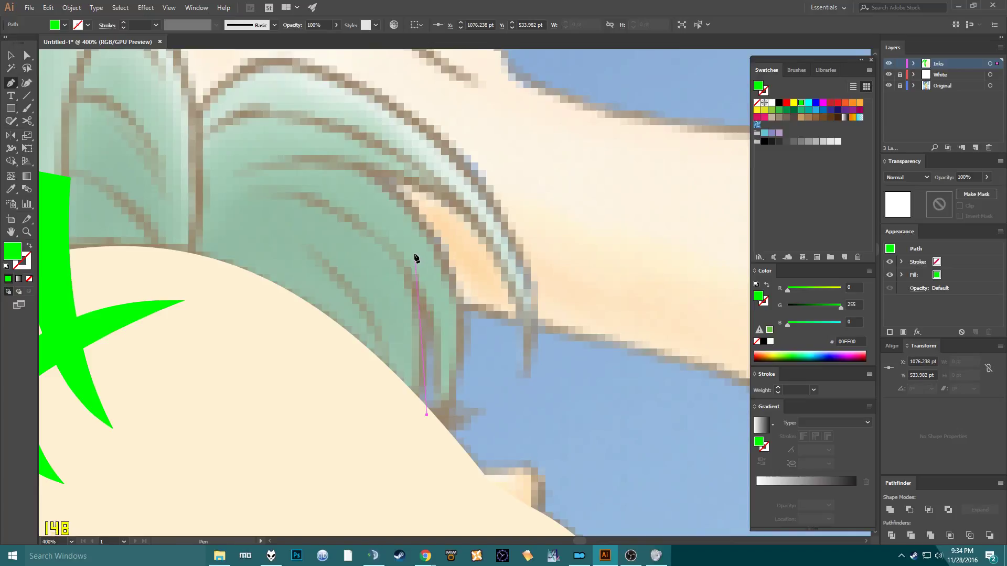
{"action": "left_click_drag", "start_coordinate": [409, 239], "coordinate": [388, 220]}
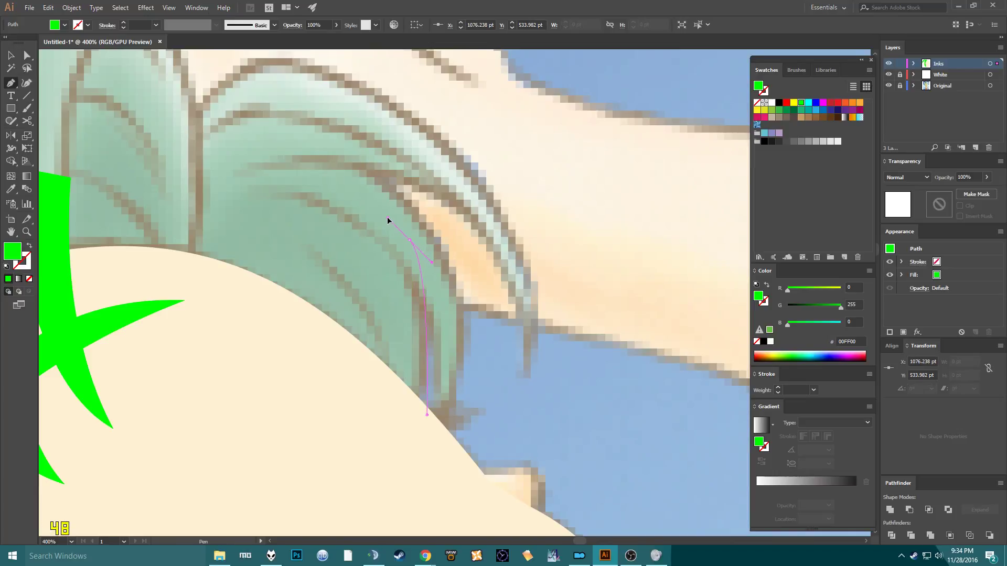
{"action": "left_click", "coordinate": [245, 202]}
{"action": "left_click", "coordinate": [272, 350]}
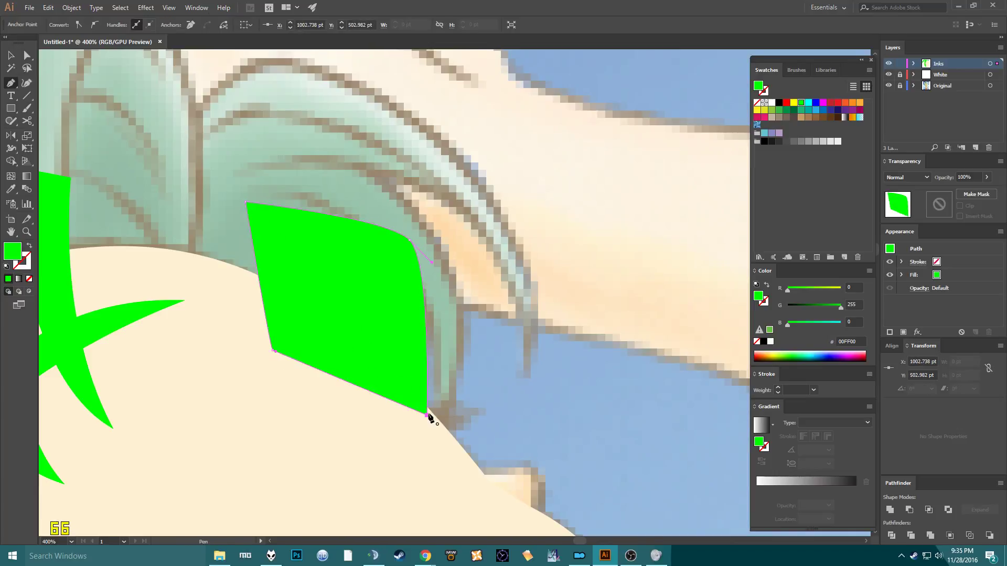
{"action": "left_click", "coordinate": [427, 415]}
Draw a narrow curved green strand along the front edge of the fringe, closing it over the previous hair shape.
{"action": "left_click", "coordinate": [415, 292]}
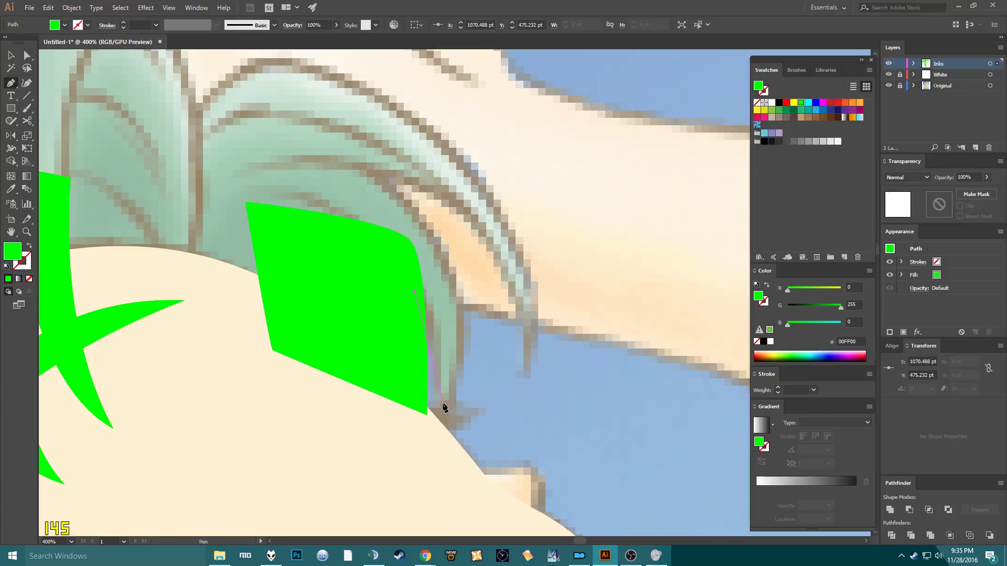
{"action": "left_click_drag", "start_coordinate": [451, 435], "coordinate": [446, 467]}
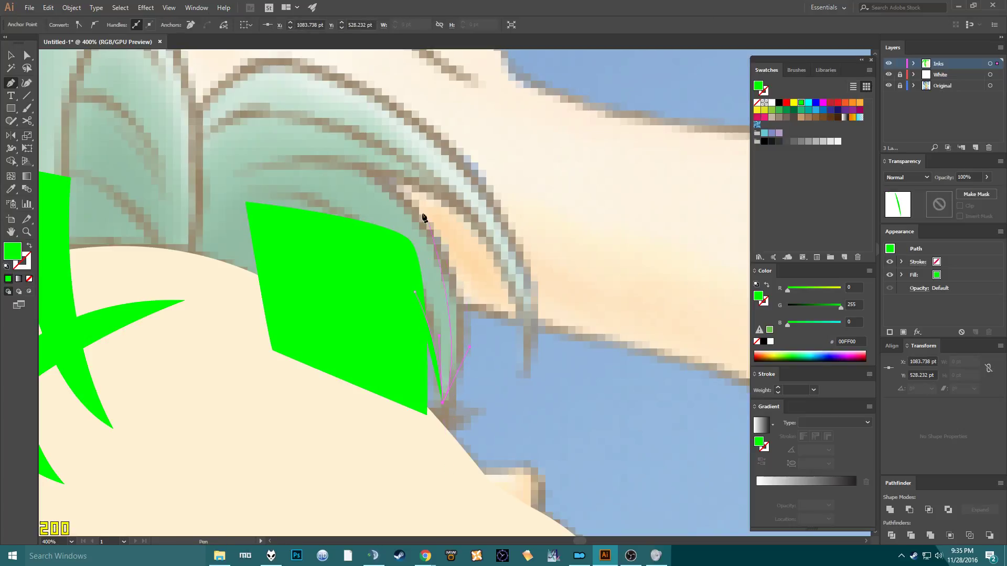
{"action": "left_click_drag", "start_coordinate": [368, 166], "coordinate": [234, 182]}
{"action": "left_click", "coordinate": [353, 264]}
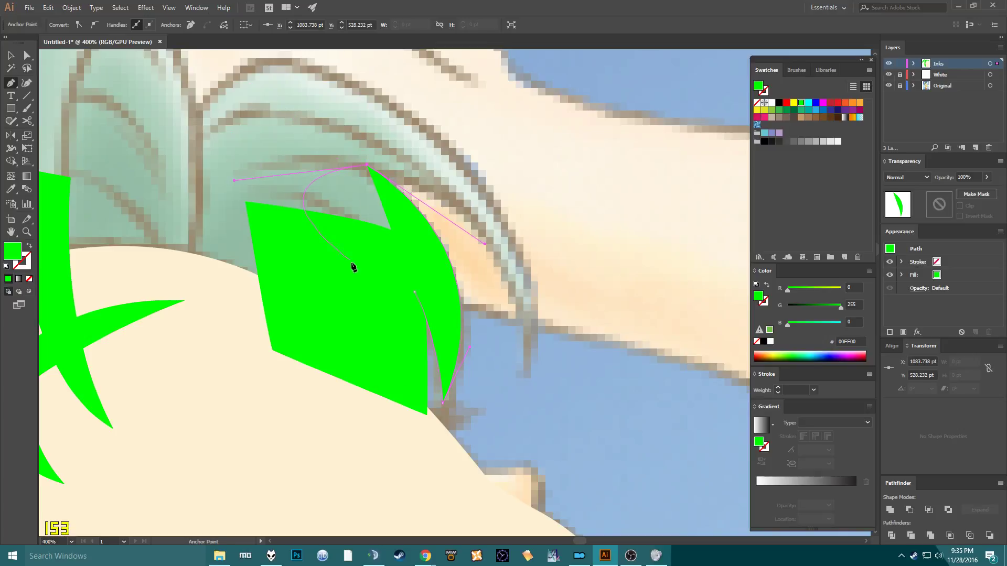
{"action": "left_click", "coordinate": [414, 295]}
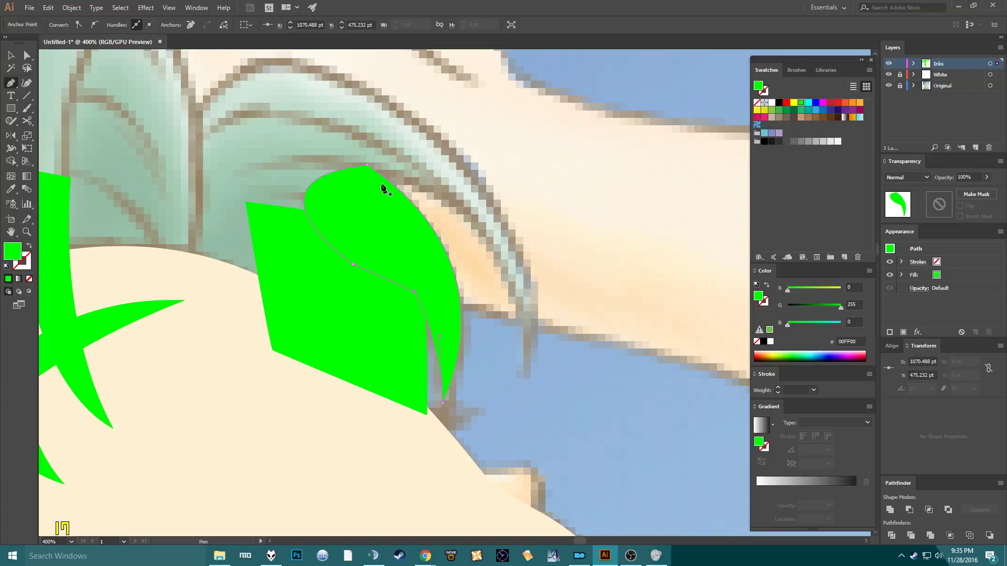
Start the long front hair strand along its underside to the hanging tip, swapping its green fill to a 1 pt outline.
{"action": "left_click", "coordinate": [370, 175]}
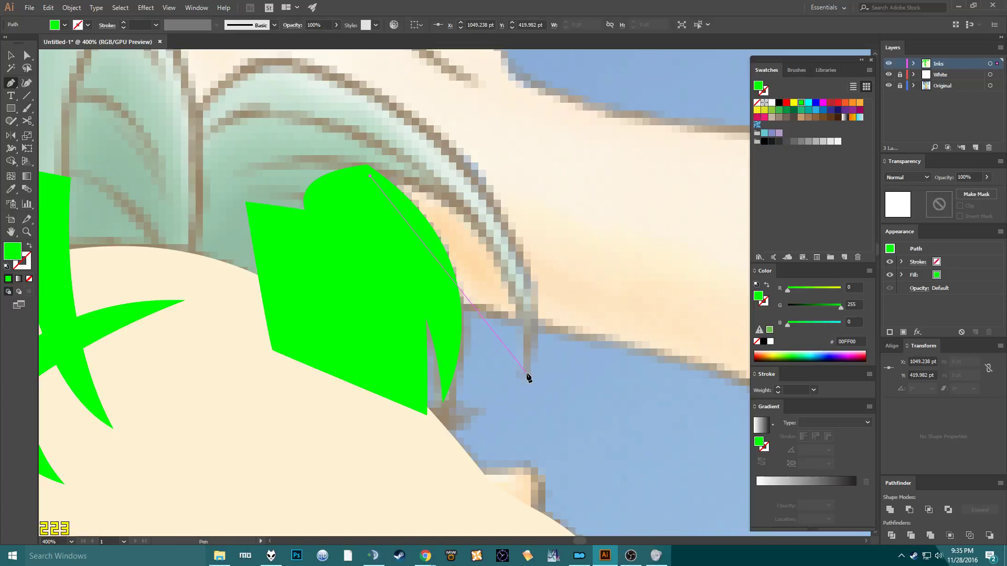
{"action": "mouse_move", "coordinate": [527, 374]}
{"action": "left_mouse_down"}
{"action": "mouse_move", "coordinate": [522, 540]}
{"action": "mouse_move", "coordinate": [479, 232]}
{"action": "mouse_move", "coordinate": [536, 344]}
{"action": "mouse_move", "coordinate": [533, 361]}
{"action": "left_mouse_up"}
{"action": "scroll", "coordinate": [504, 205], "scroll_direction": "down", "scroll_amount": 3}
{"action": "key", "text": "shift+x"}
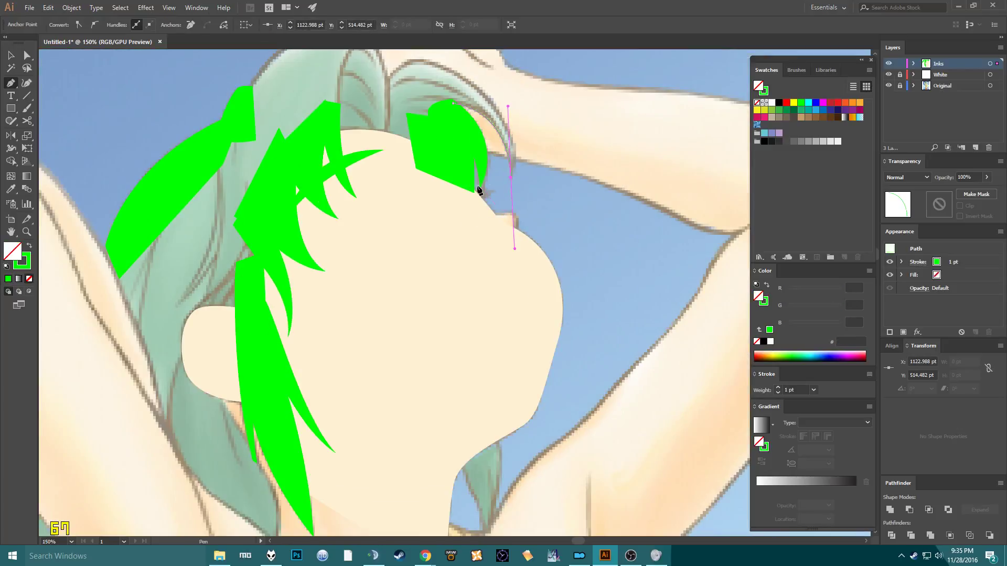
{"action": "scroll", "coordinate": [461, 262], "scroll_direction": "up", "scroll_amount": 6}
{"action": "scroll", "coordinate": [450, 322], "scroll_direction": "up", "scroll_amount": 2}
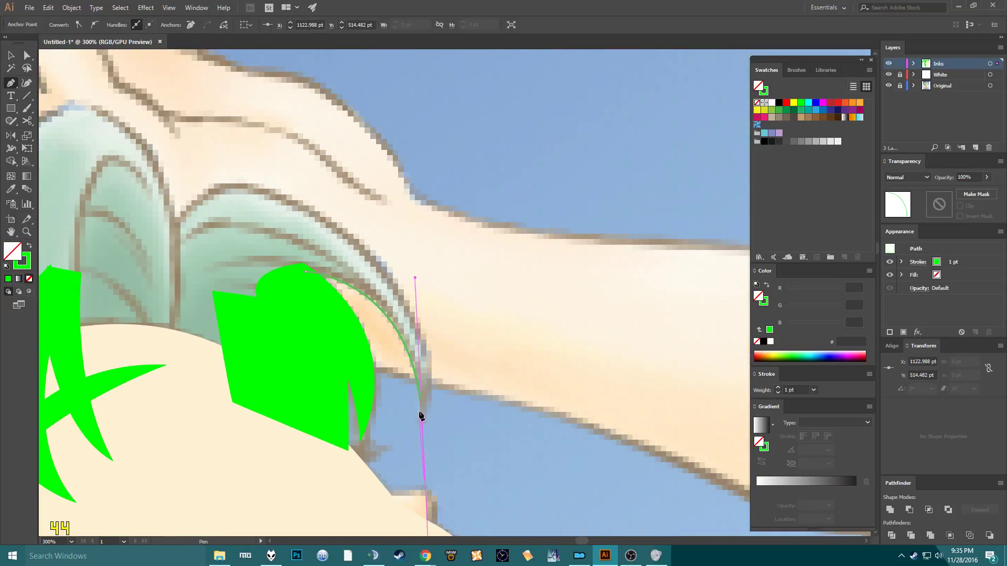
{"action": "left_click", "coordinate": [422, 418]}
Complete the long front hair strand's outline from the hanging tip over its upper edge, closing it across the forehead.
{"action": "left_click_drag", "start_coordinate": [464, 348], "coordinate": [462, 338]}
{"action": "left_click_drag", "start_coordinate": [254, 186], "coordinate": [177, 164]}
{"action": "key", "text": "super"}
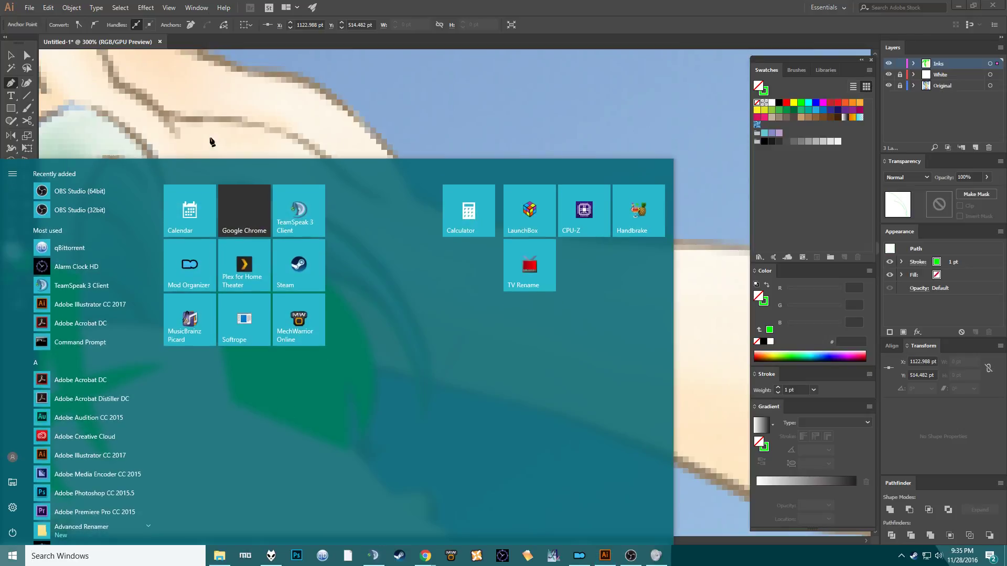
{"action": "key", "text": "super"}
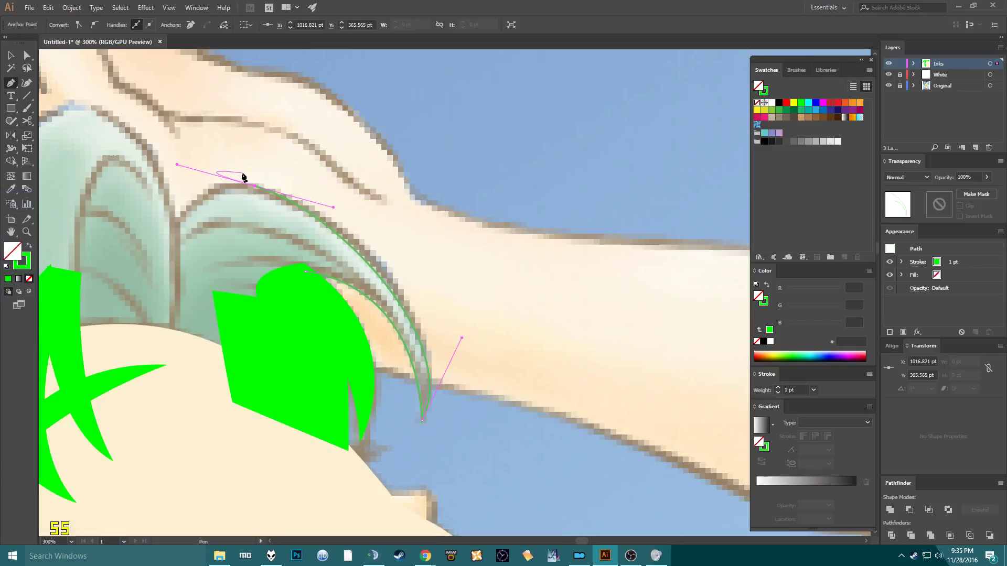
{"action": "left_click", "coordinate": [160, 275]}
{"action": "left_click", "coordinate": [166, 355]}
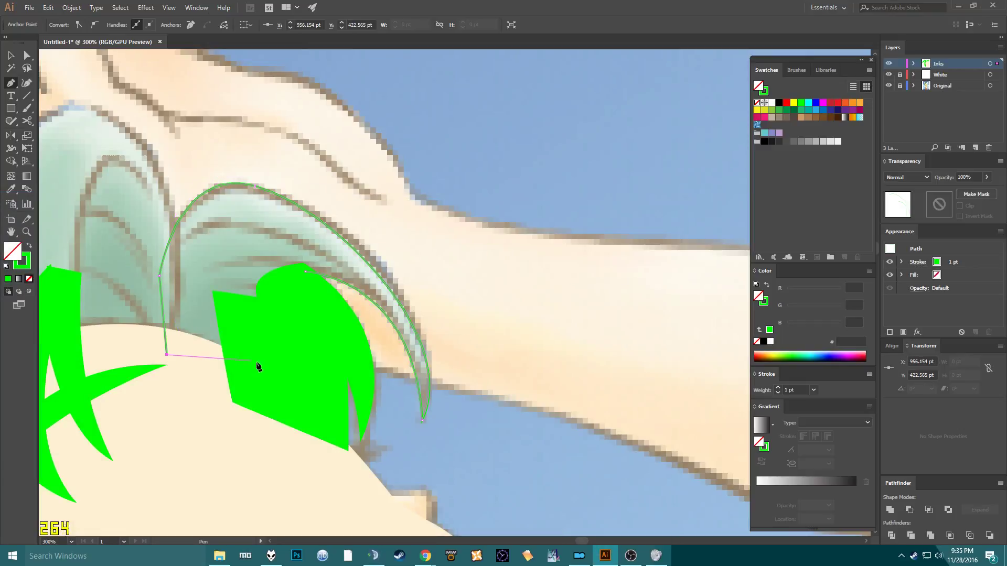
{"action": "left_click", "coordinate": [264, 362]}
Adjust the direction handles at the strand's crown and tip to follow the reference edge, and swap its outline to a green fill.
{"action": "key", "text": "v"}
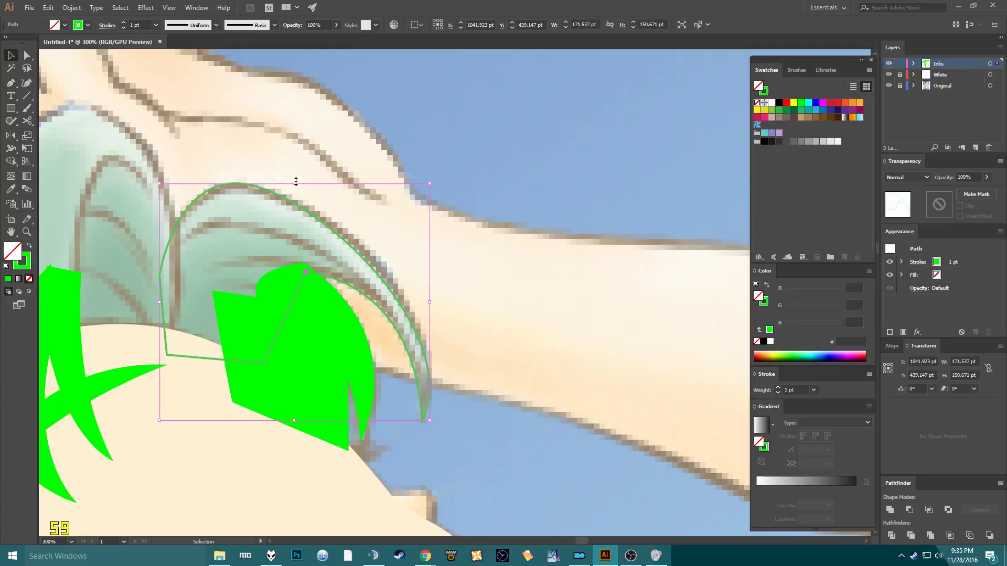
{"action": "key", "text": "a"}
{"action": "left_click", "coordinate": [296, 190]}
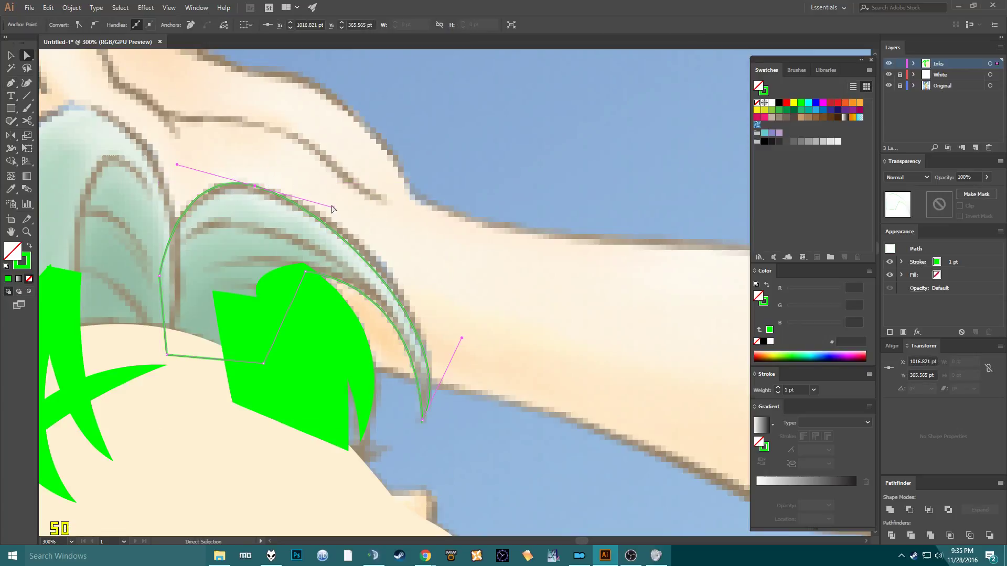
{"action": "left_click_drag", "start_coordinate": [334, 210], "coordinate": [344, 210]}
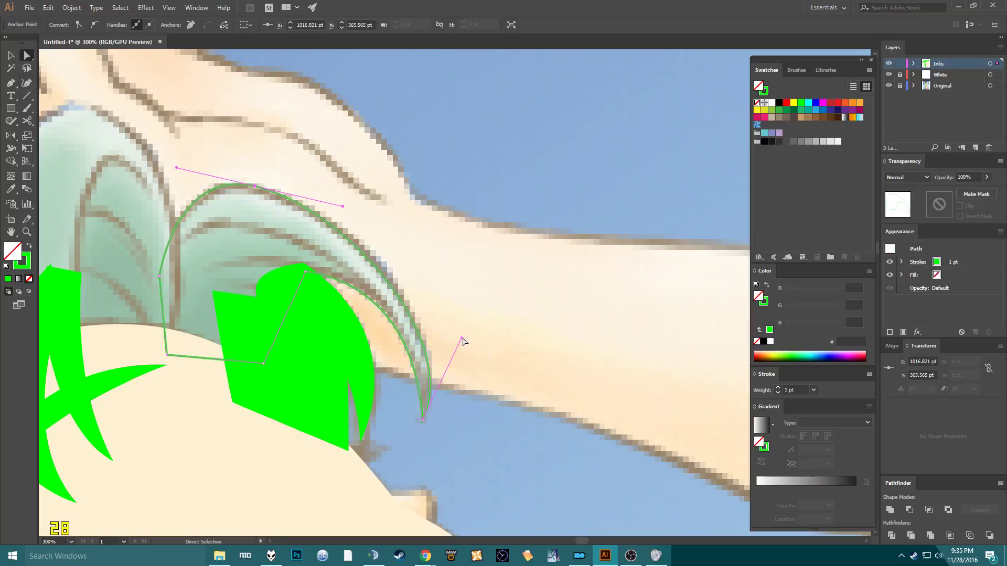
{"action": "left_click", "coordinate": [467, 332]}
{"action": "left_click_drag", "start_coordinate": [460, 386], "coordinate": [412, 443]}
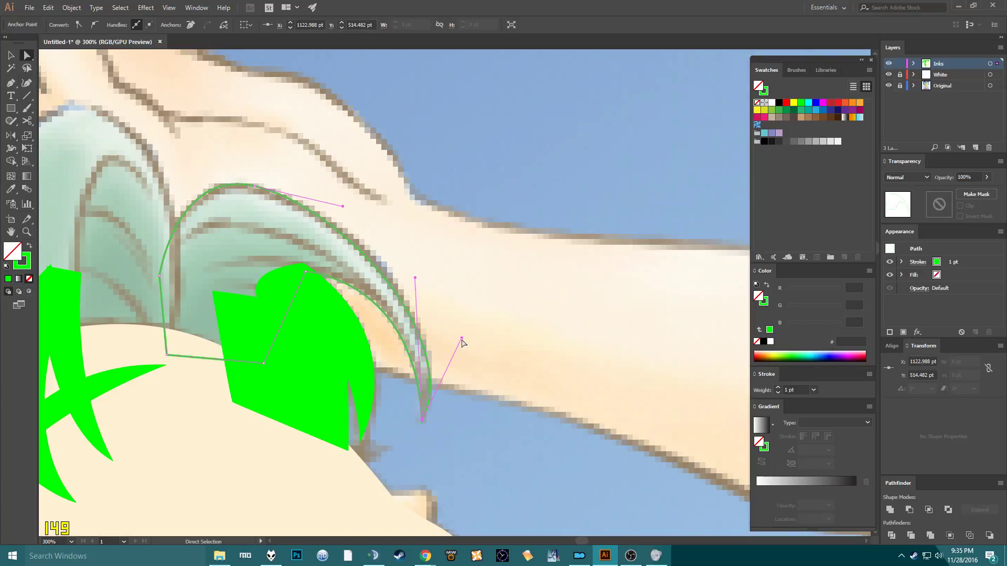
{"action": "left_click_drag", "start_coordinate": [461, 338], "coordinate": [460, 318]}
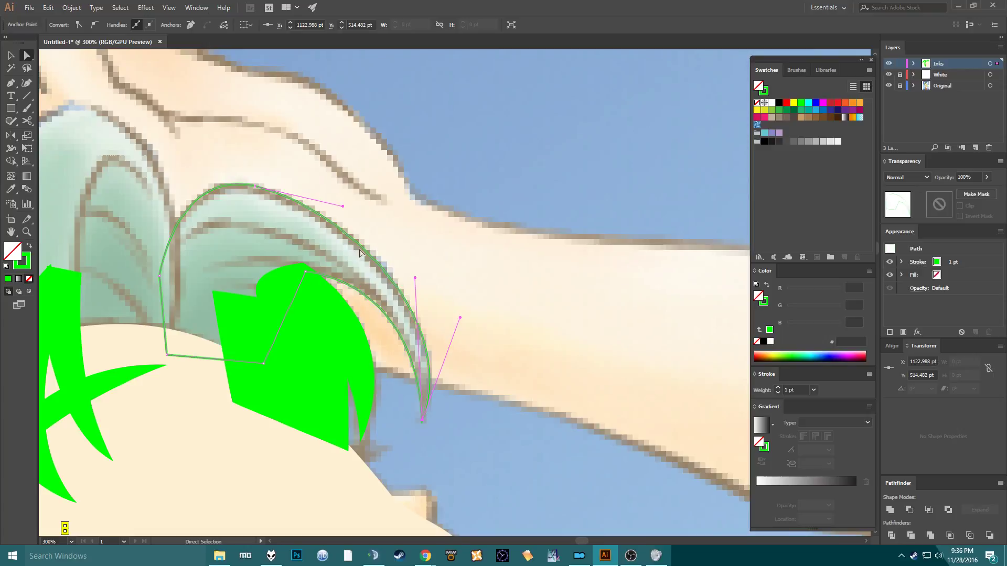
{"action": "key", "text": "shift+x"}
{"action": "left_click", "coordinate": [427, 225]}
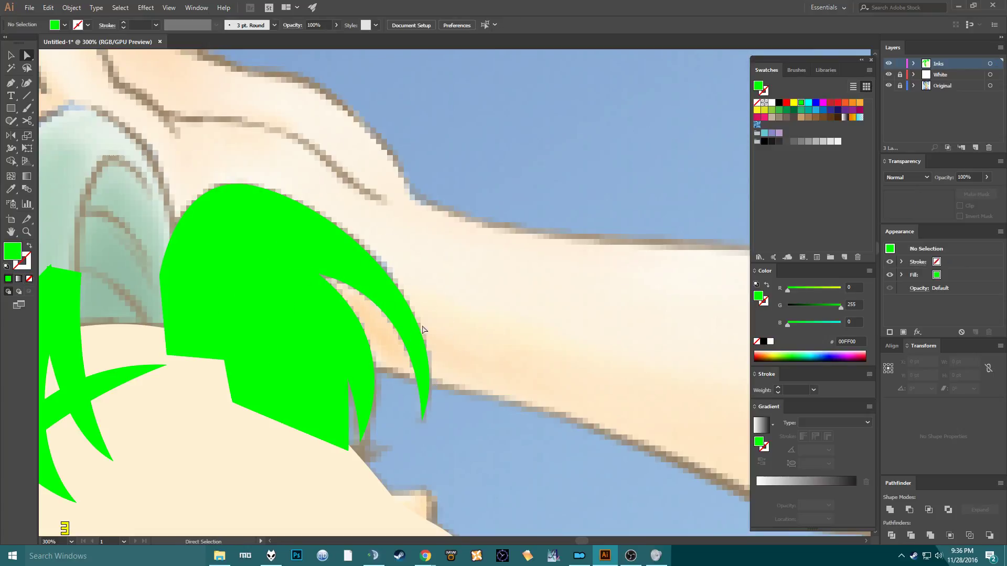
Check the long front strand with the Original layer temporarily hidden, and refine its tip handle to slim the outer curve.
{"action": "left_click", "coordinate": [889, 86]}
{"action": "key", "text": "alt"}
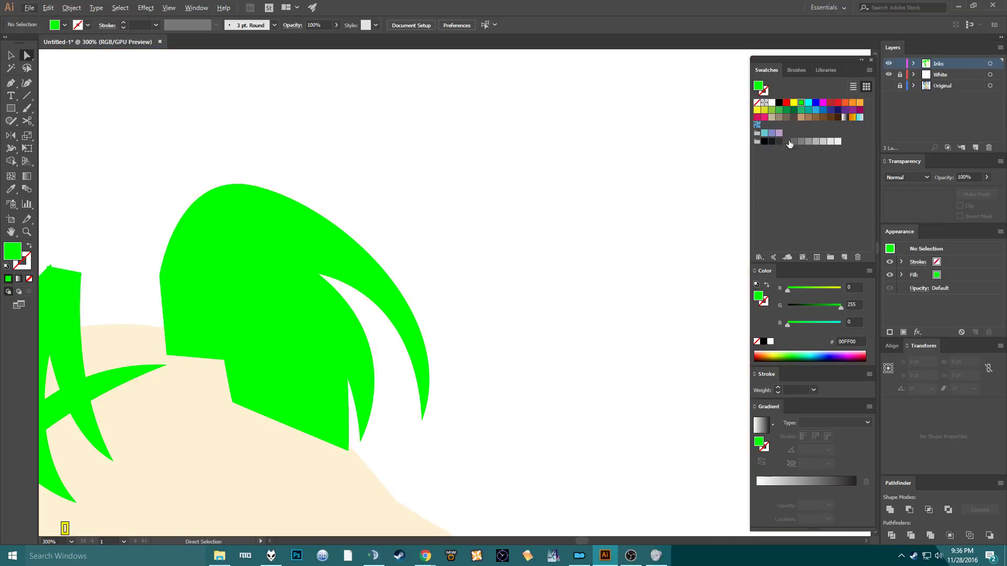
{"action": "left_click", "coordinate": [888, 85]}
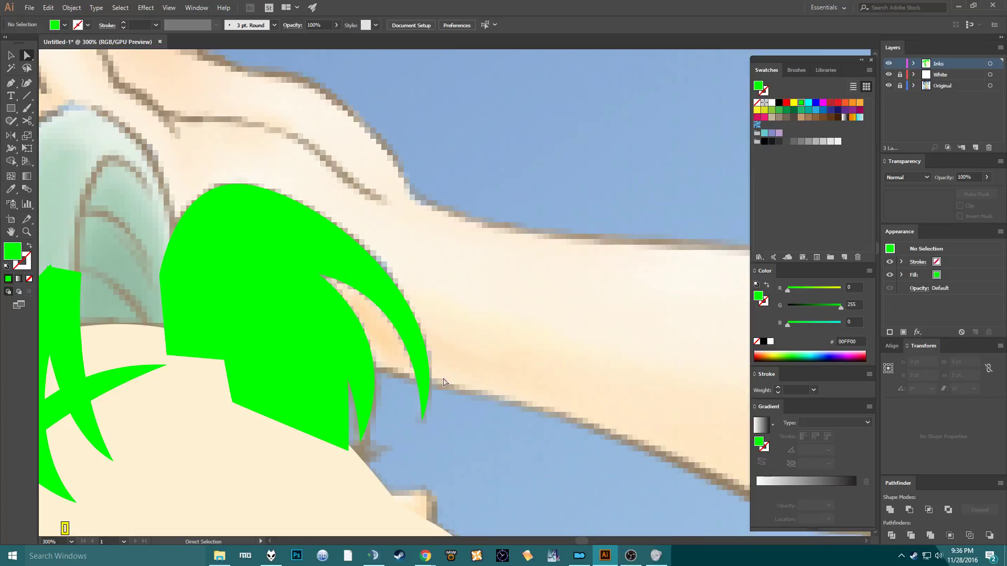
{"action": "left_click", "coordinate": [420, 348]}
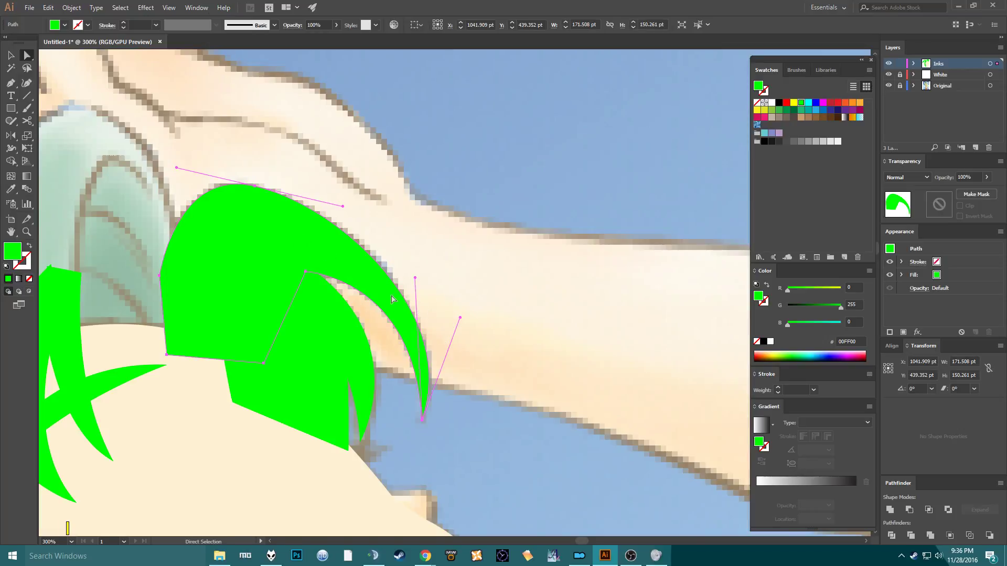
{"action": "left_click", "coordinate": [501, 449]}
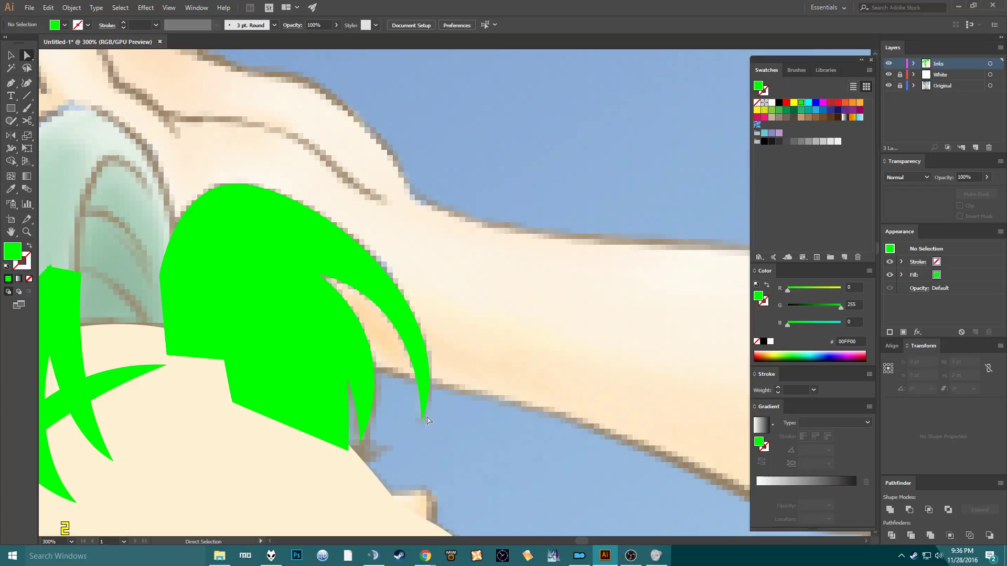
{"action": "left_click", "coordinate": [428, 379]}
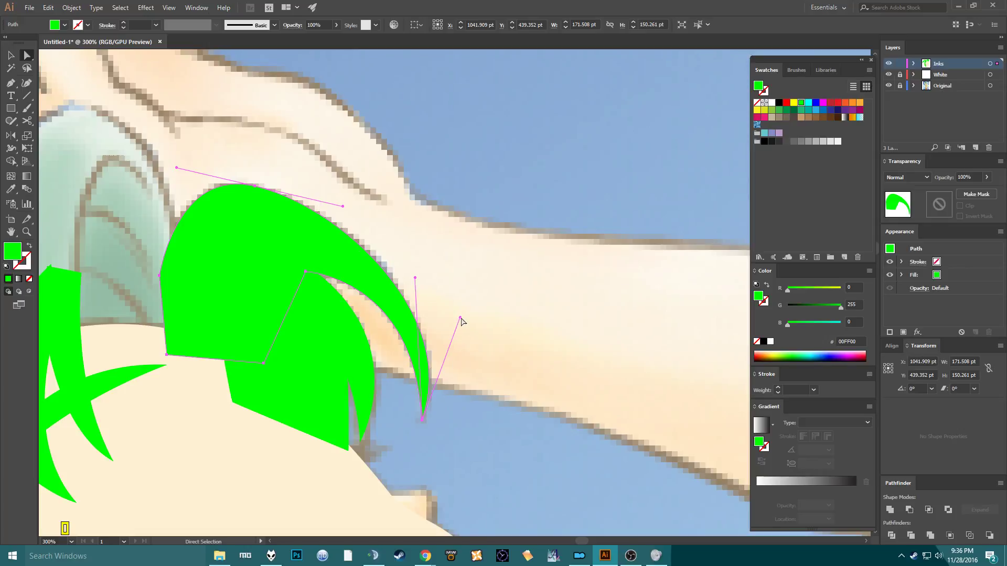
{"action": "left_click_drag", "start_coordinate": [460, 318], "coordinate": [453, 308]}
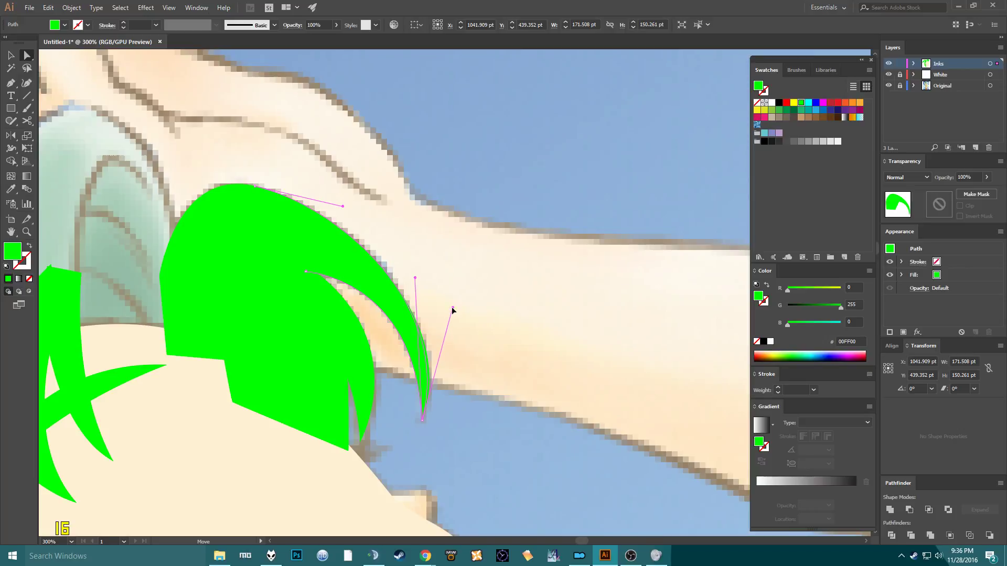
{"action": "left_click", "coordinate": [443, 330]}
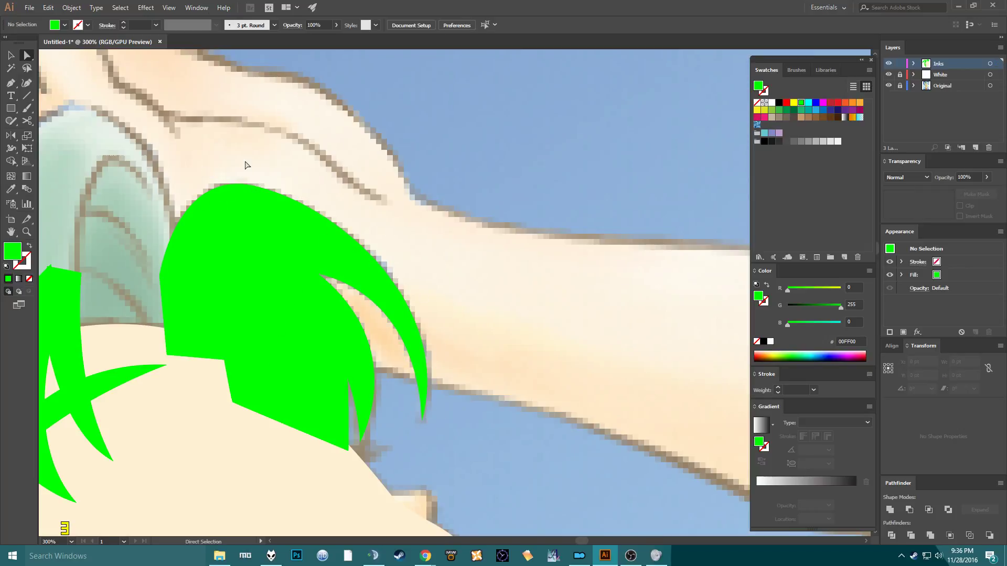
Reshape the strand's upper curve by extending and raising the front handle of its crown anchor slightly.
{"action": "left_click", "coordinate": [252, 184]}
{"action": "left_click", "coordinate": [253, 185]}
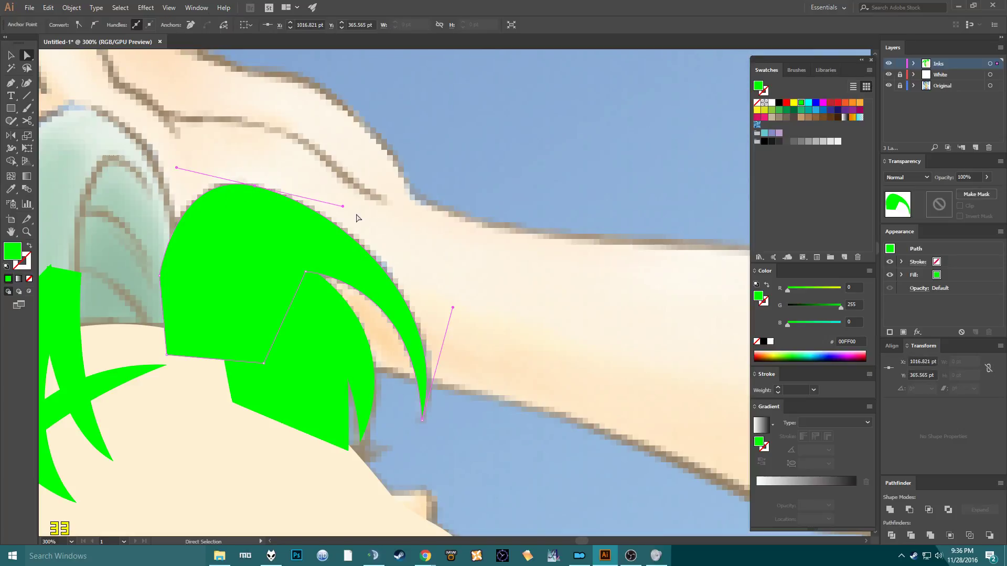
{"action": "left_click_drag", "start_coordinate": [343, 207], "coordinate": [347, 202]}
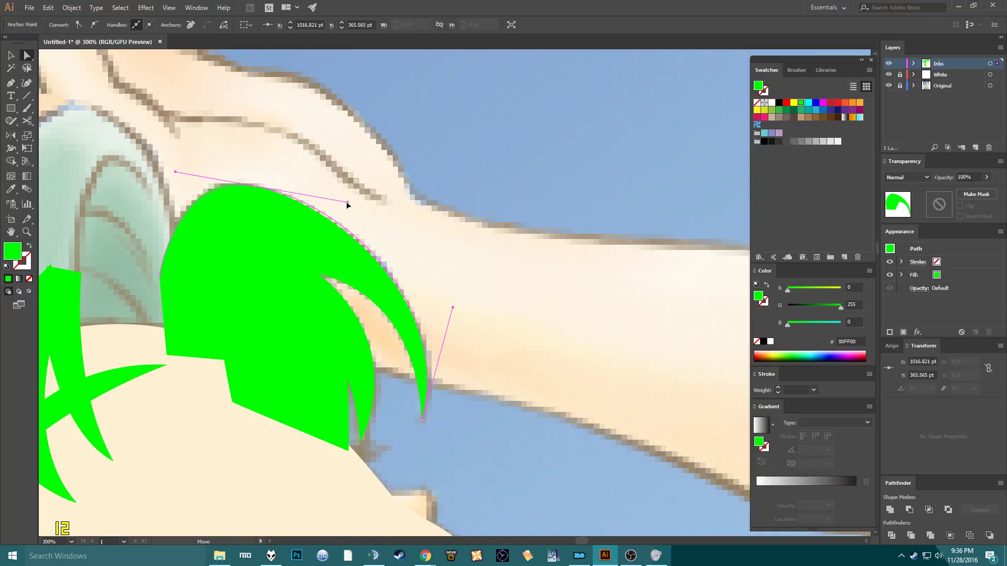
{"action": "left_click", "coordinate": [379, 186]}
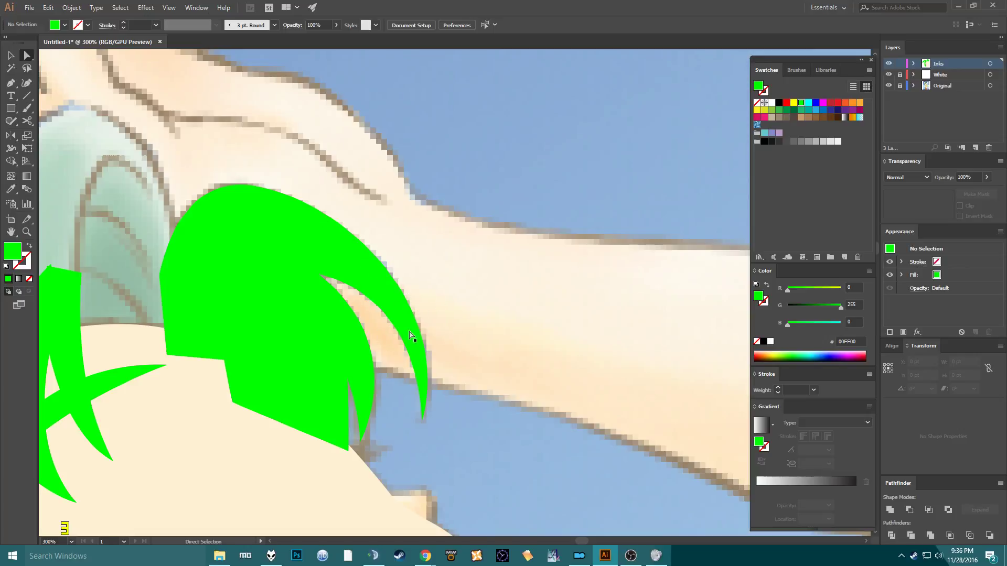
Start a green Pen tool shape from the front strand, tracing the hair's outer edge over the crown to the back hair.
{"action": "left_click_drag", "start_coordinate": [292, 309], "coordinate": [461, 234]}
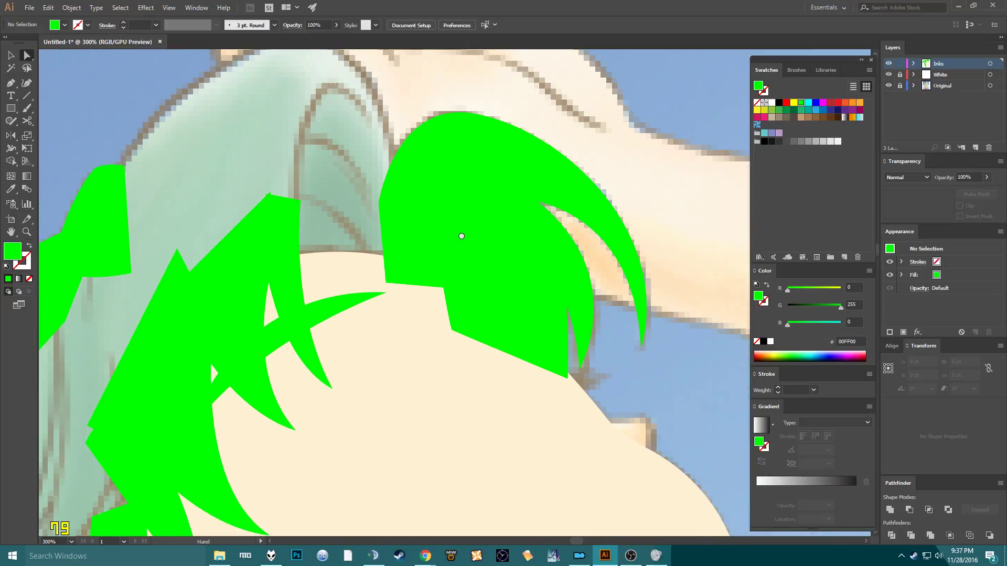
{"action": "left_click_drag", "start_coordinate": [404, 216], "coordinate": [411, 278]}
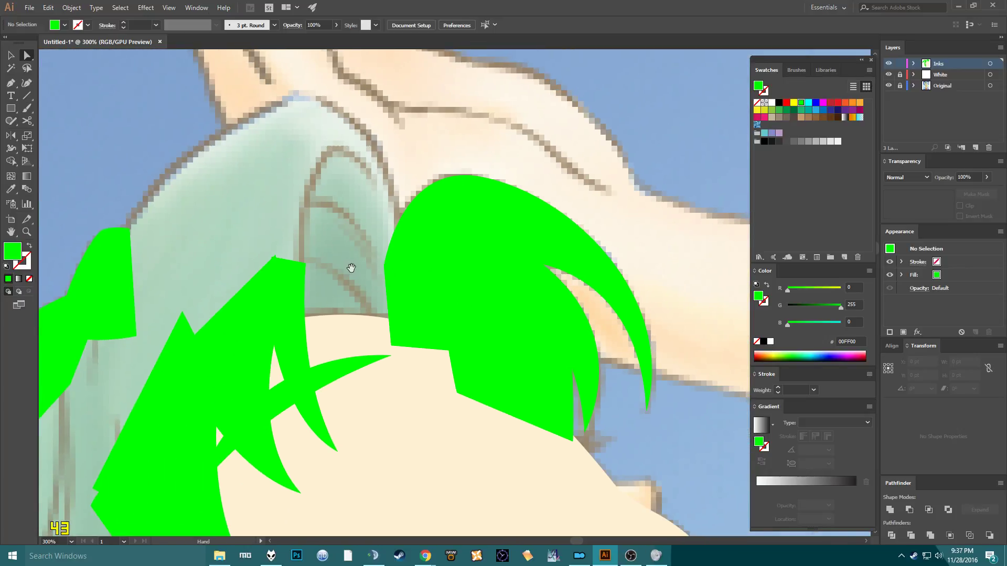
{"action": "left_click_drag", "start_coordinate": [348, 265], "coordinate": [367, 247]}
{"action": "key", "text": "p"}
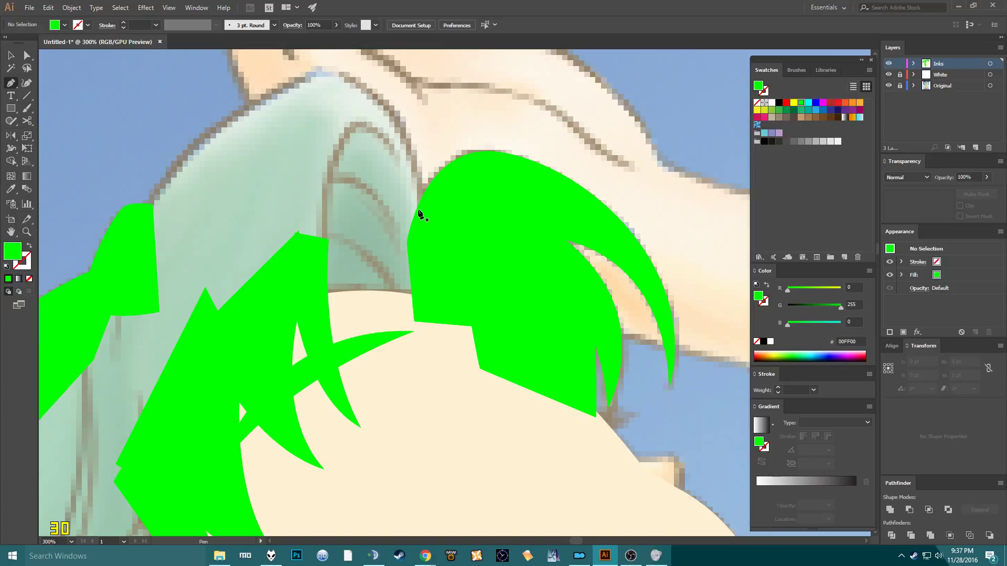
{"action": "left_click", "coordinate": [420, 210]}
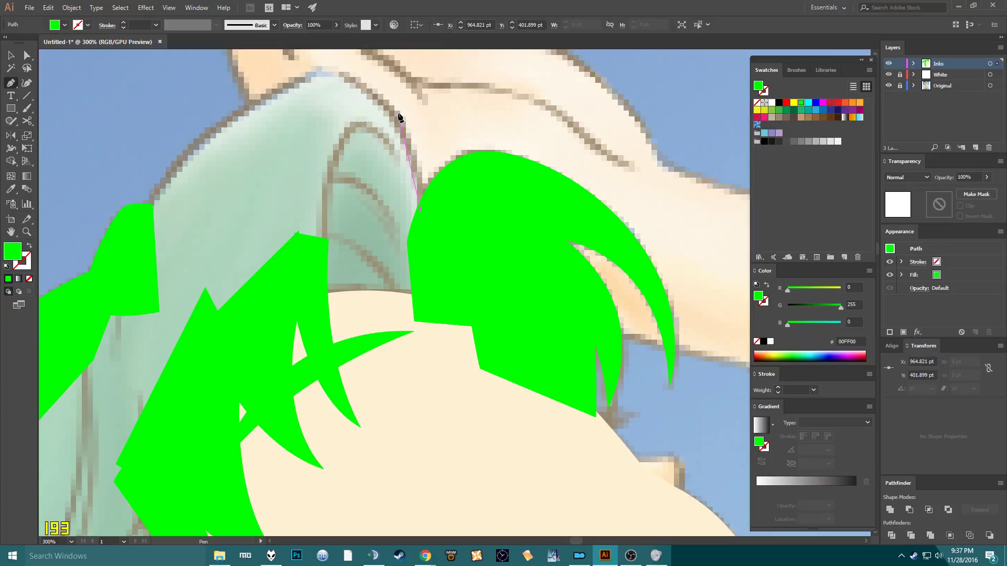
{"action": "left_click_drag", "start_coordinate": [400, 119], "coordinate": [387, 101]}
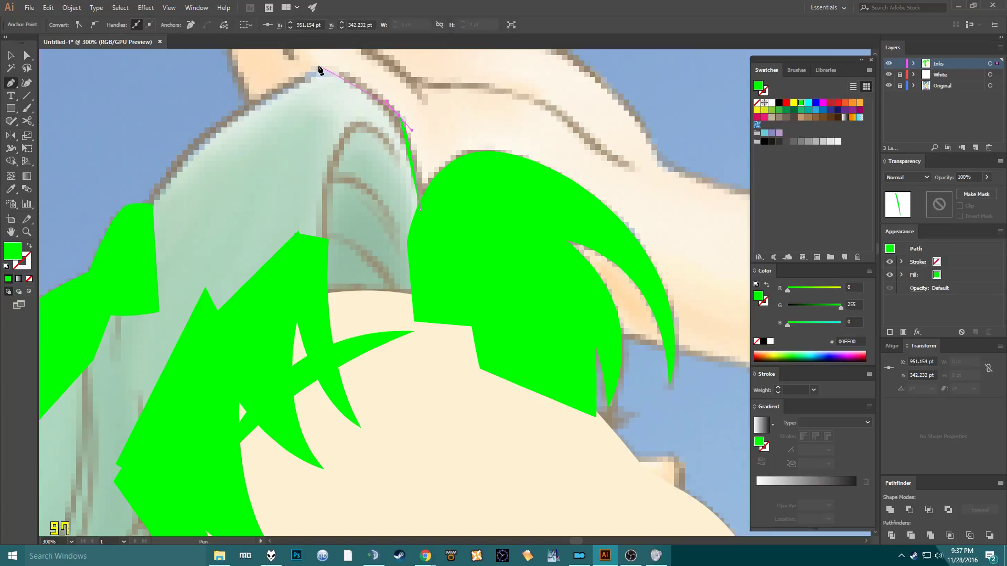
{"action": "left_click_drag", "start_coordinate": [323, 70], "coordinate": [294, 70]}
{"action": "left_click_drag", "start_coordinate": [144, 215], "coordinate": [126, 284]}
Continue the crown hair path down inside the back hair shape and across the ear to the hair in front of it.
{"action": "left_click_drag", "start_coordinate": [204, 131], "coordinate": [272, 156]}
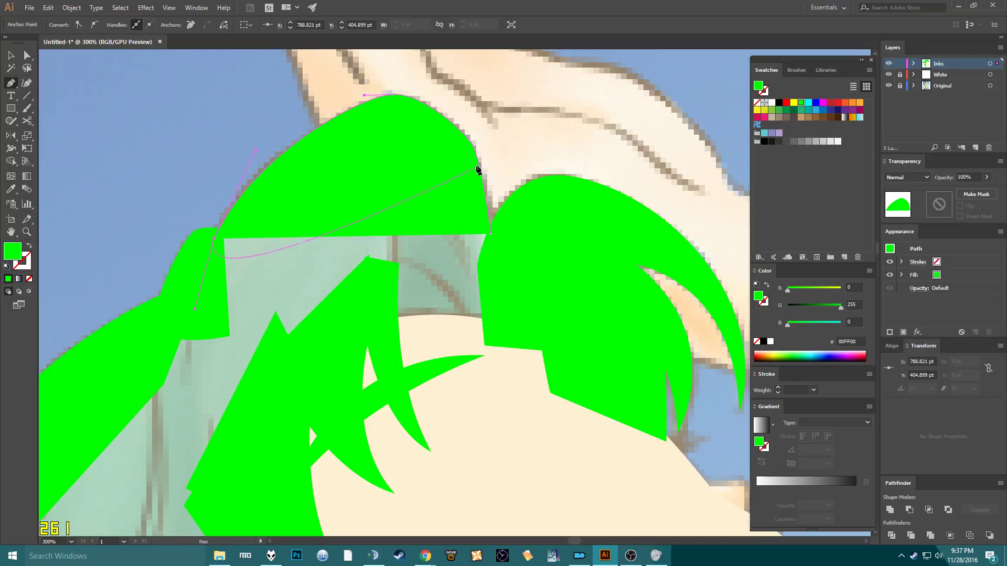
{"action": "left_click_drag", "start_coordinate": [168, 353], "coordinate": [370, 180]}
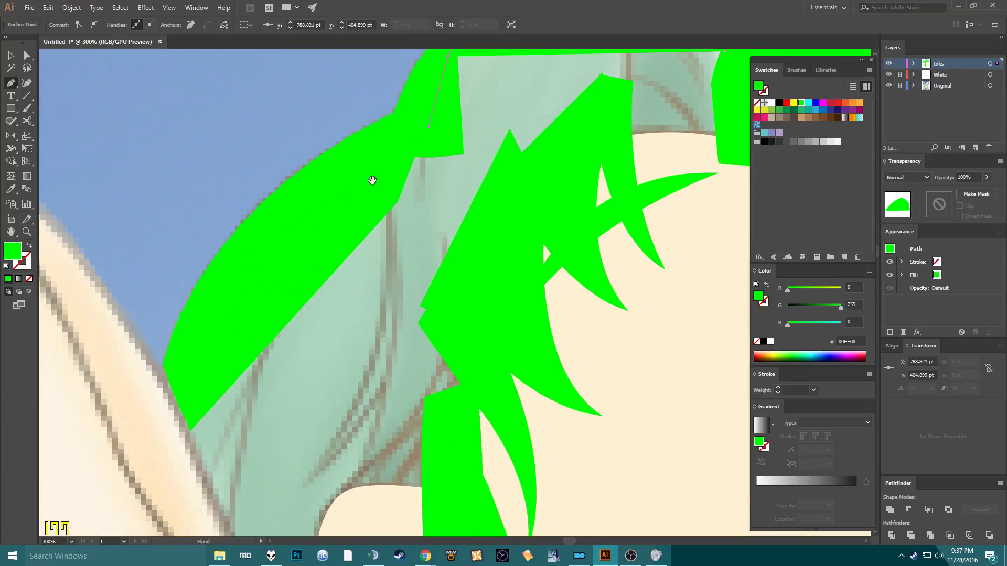
{"action": "left_click", "coordinate": [277, 242]}
{"action": "left_click", "coordinate": [218, 363]}
{"action": "left_click_drag", "start_coordinate": [273, 444], "coordinate": [326, 259]}
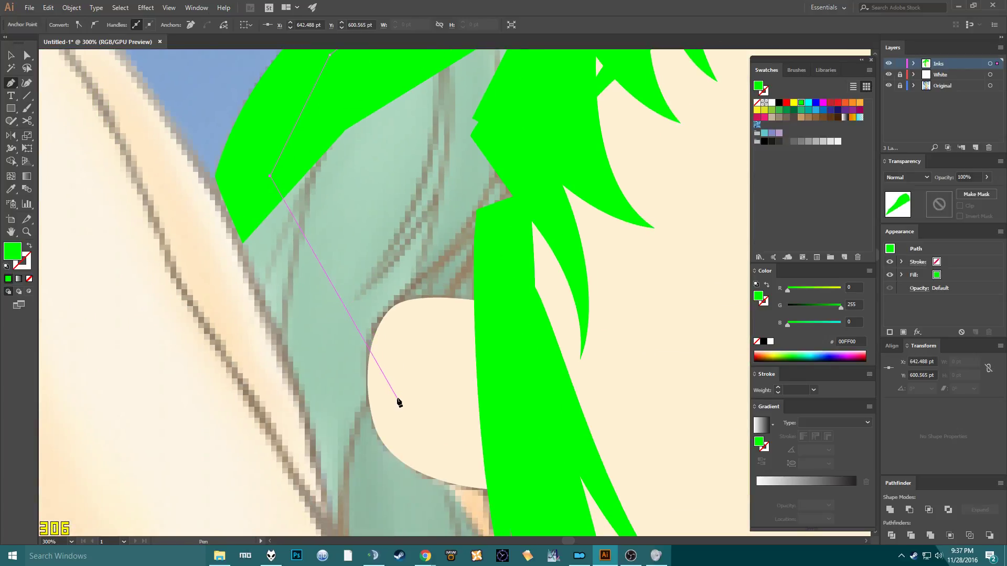
{"action": "left_click", "coordinate": [398, 400]}
{"action": "left_click", "coordinate": [506, 344]}
{"action": "left_click_drag", "start_coordinate": [490, 187], "coordinate": [436, 342]}
Swap the path to an outline, close it through the side locks and above the forehead, and restore its green fill.
{"action": "key", "text": "shift+x"}
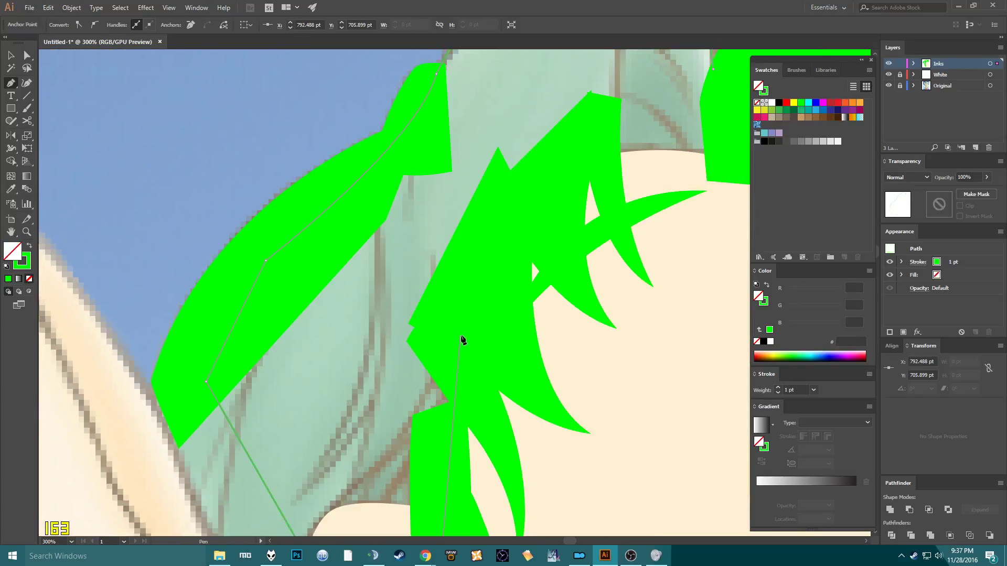
{"action": "left_click", "coordinate": [571, 142]}
{"action": "left_click_drag", "start_coordinate": [571, 142], "coordinate": [334, 334]}
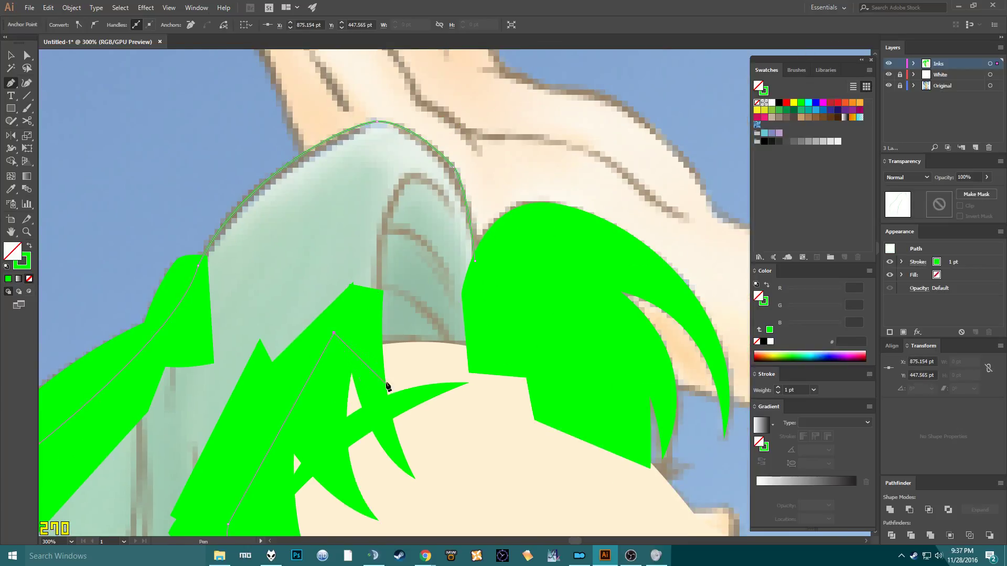
{"action": "left_click", "coordinate": [381, 362]}
{"action": "left_click", "coordinate": [496, 353]}
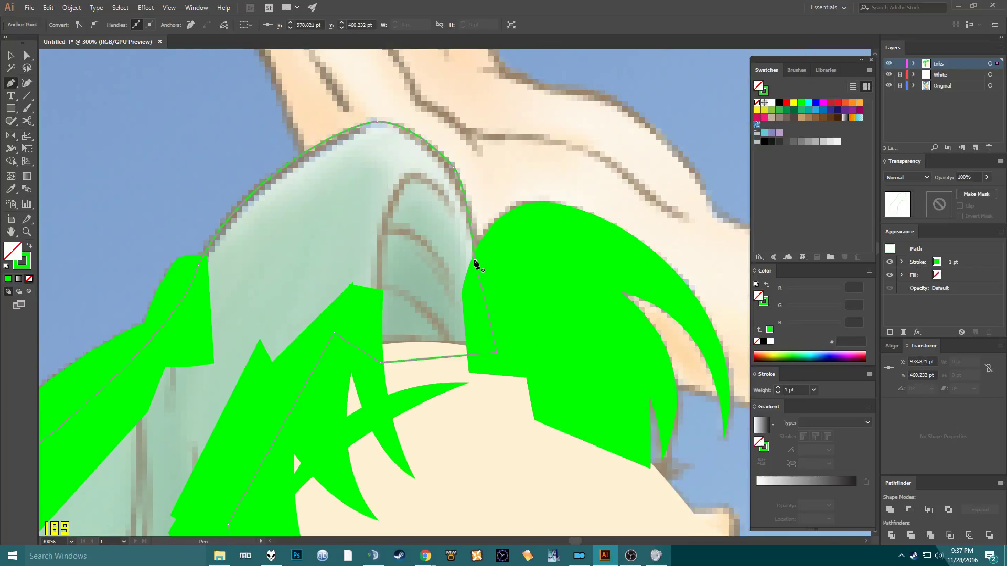
{"action": "left_click", "coordinate": [475, 261]}
{"action": "key", "text": "shift+x"}
{"action": "key", "text": "v"}
{"action": "key", "text": "ctrl+1"}
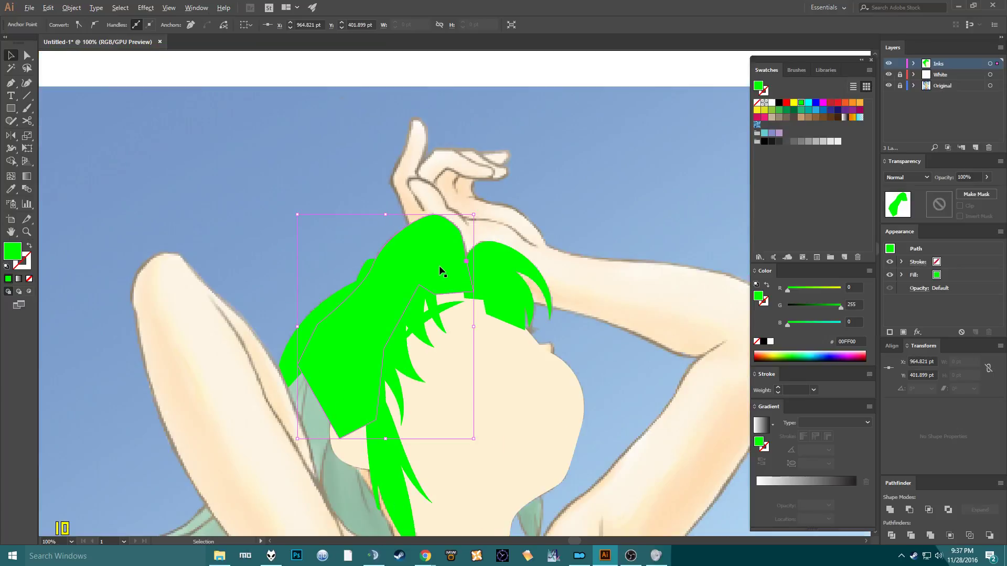
Send the large crown hair shape and the long front strand behind the face and ear, and select the face shape.
{"action": "left_click", "coordinate": [540, 187]}
{"action": "left_click", "coordinate": [477, 263]}
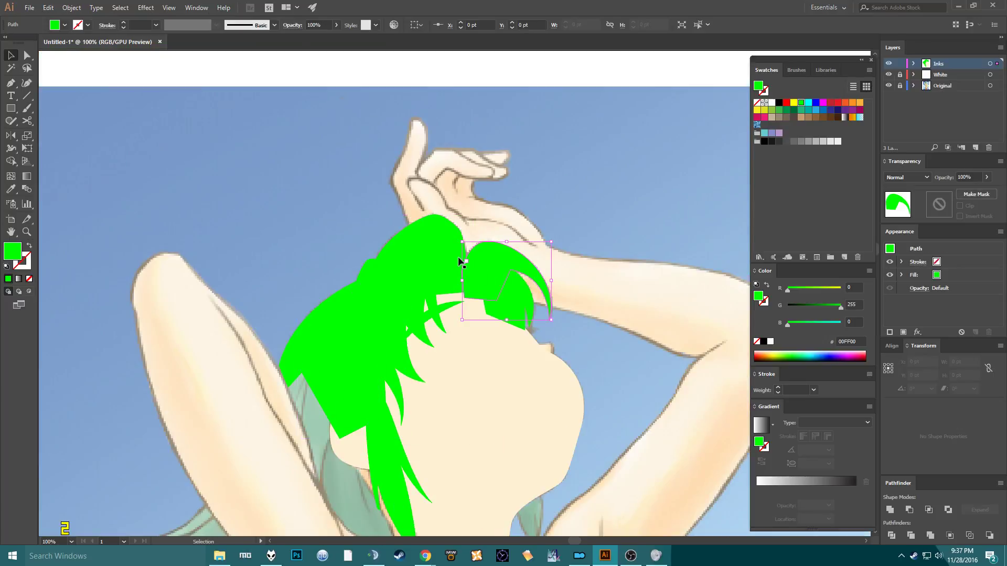
{"action": "left_click", "coordinate": [451, 250], "text": "shift"}
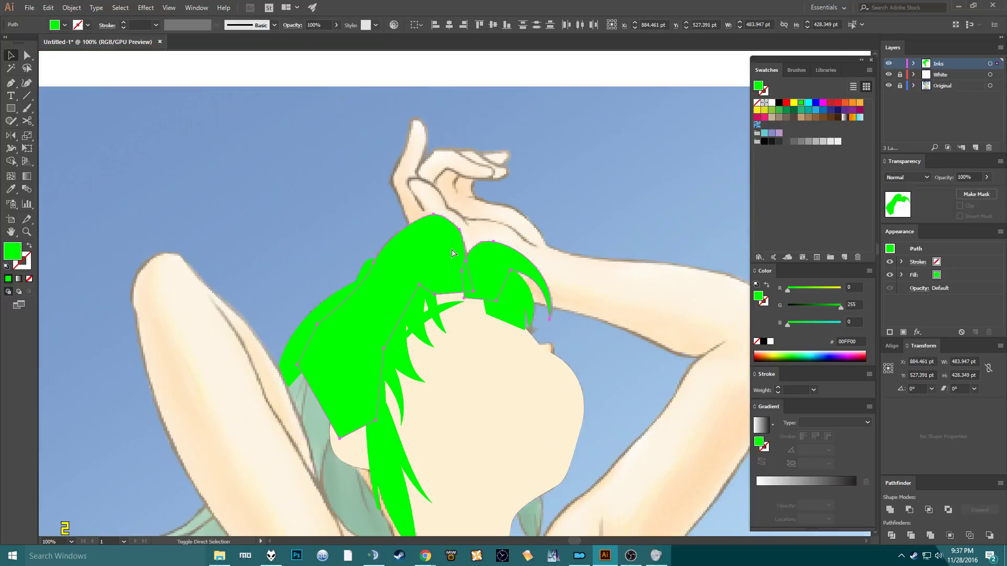
{"action": "key", "text": "ctrl+8"}
{"action": "left_click", "coordinate": [549, 164]}
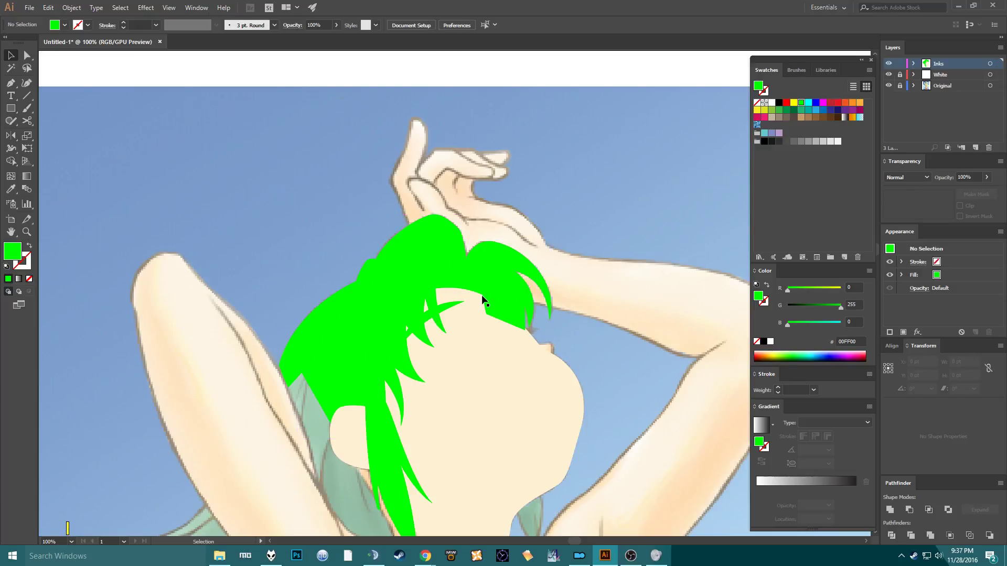
{"action": "left_click", "coordinate": [524, 348]}
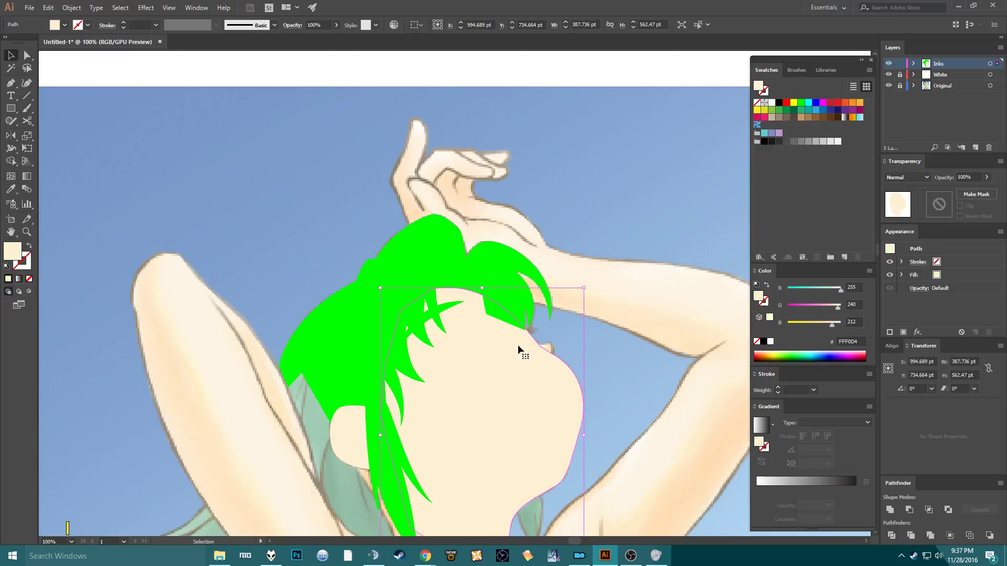
Send the small green hair piece above the brow behind the face shape and compare the drawing with the Original layer hidden.
{"action": "left_click", "coordinate": [493, 315]}
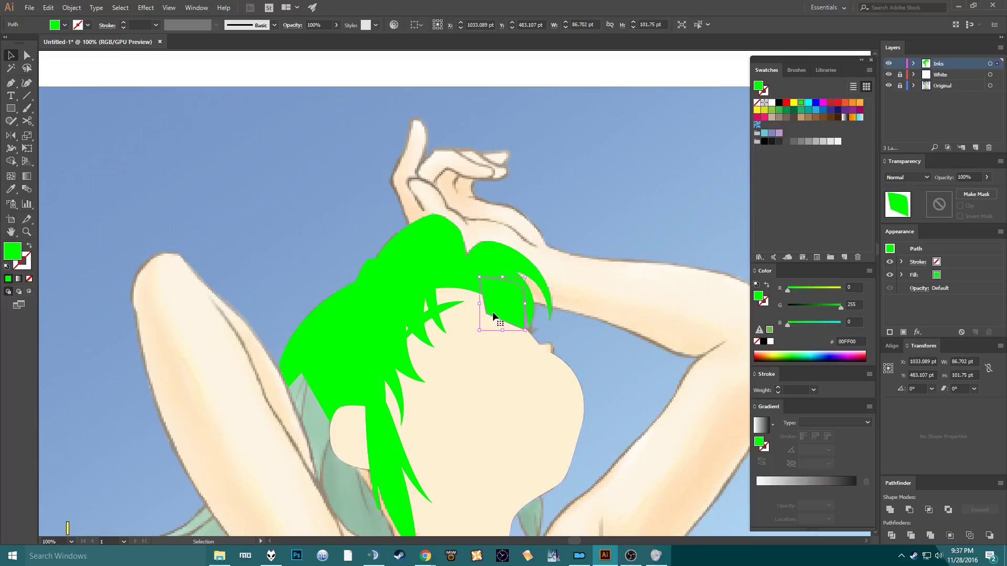
{"action": "key", "text": "ctrl+["}
{"action": "left_click", "coordinate": [552, 218]}
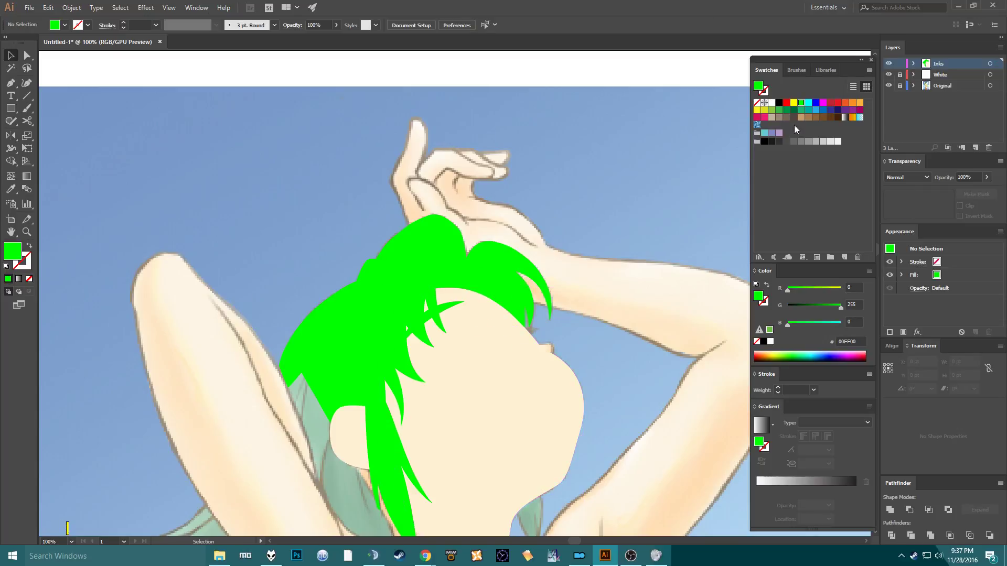
{"action": "left_click", "coordinate": [889, 86]}
{"action": "left_click", "coordinate": [890, 86]}
Draw a closed skin-coloured Pen tool shape over the nose tip, overlapping the face and rounding its outer corner.
{"action": "scroll", "coordinate": [509, 351], "scroll_direction": "up", "scroll_amount": 4}
{"action": "left_click", "coordinate": [517, 362]}
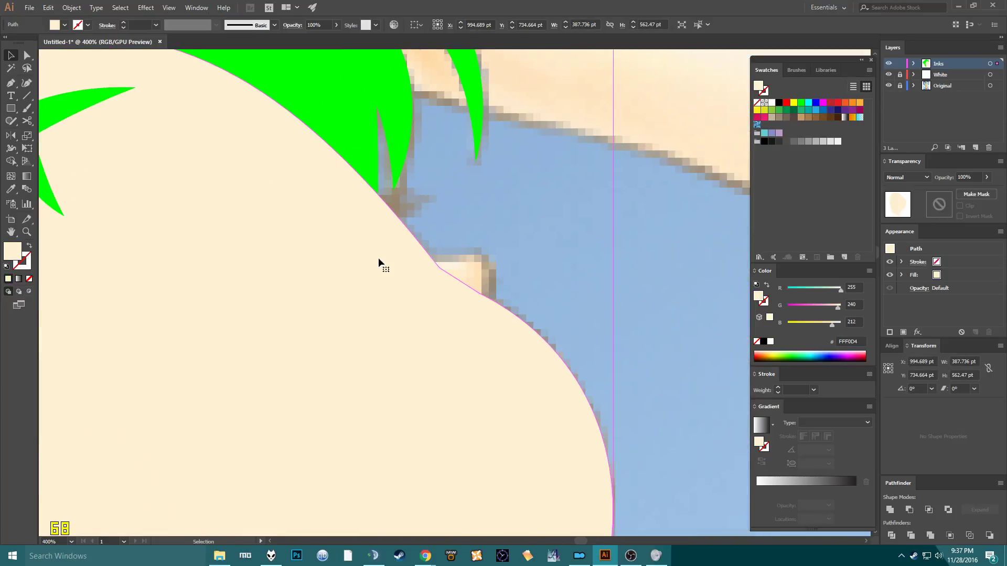
{"action": "key", "text": "p"}
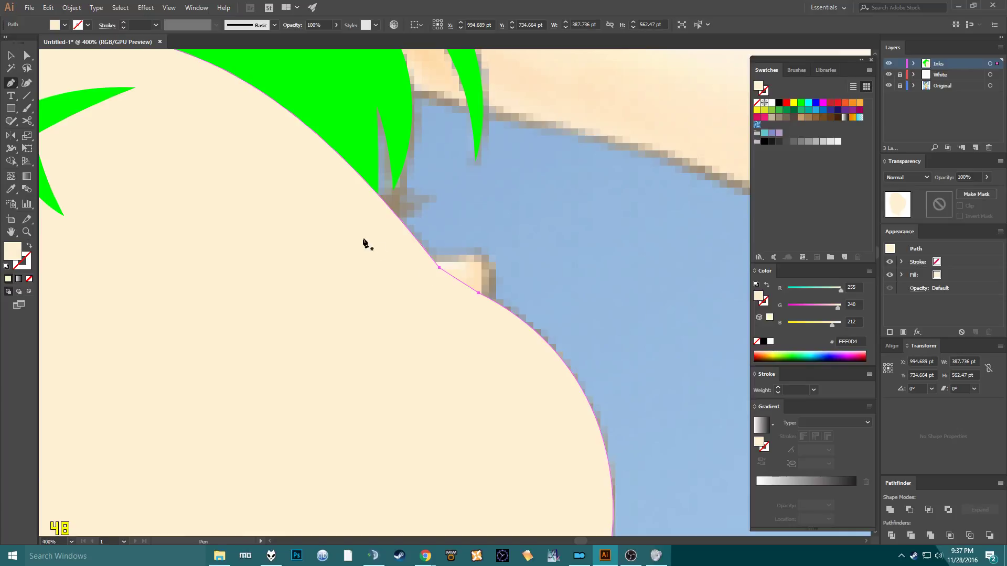
{"action": "left_click", "coordinate": [412, 256]}
{"action": "left_click_drag", "start_coordinate": [491, 259], "coordinate": [502, 269]}
{"action": "left_click", "coordinate": [490, 321]}
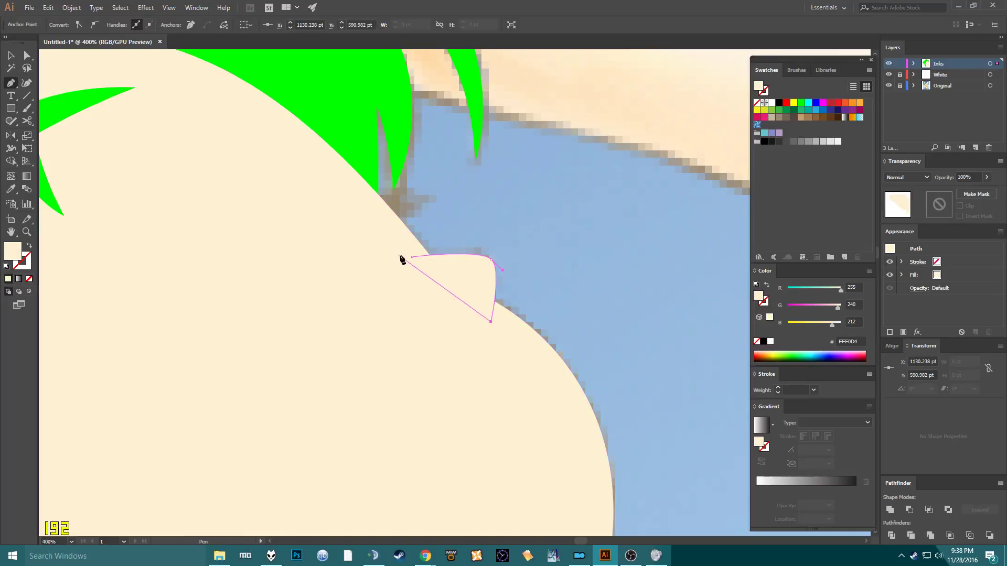
{"action": "left_click", "coordinate": [412, 257]}
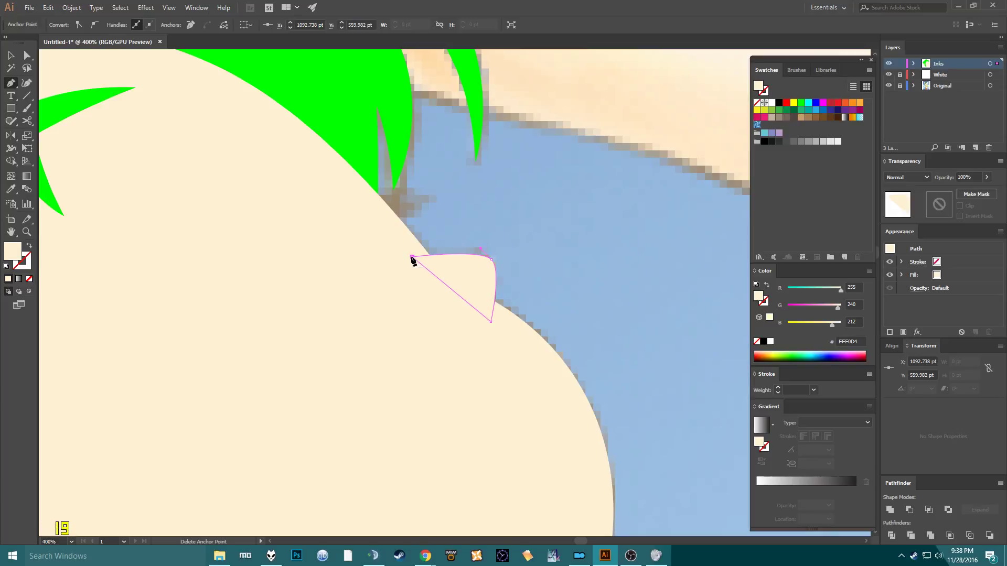
Convert the nose shape's starting anchor inside the face to a smooth point and deselect the shape.
{"action": "key", "text": "shift+c"}
{"action": "left_click_drag", "start_coordinate": [413, 257], "coordinate": [434, 260]}
{"action": "key", "text": "a"}
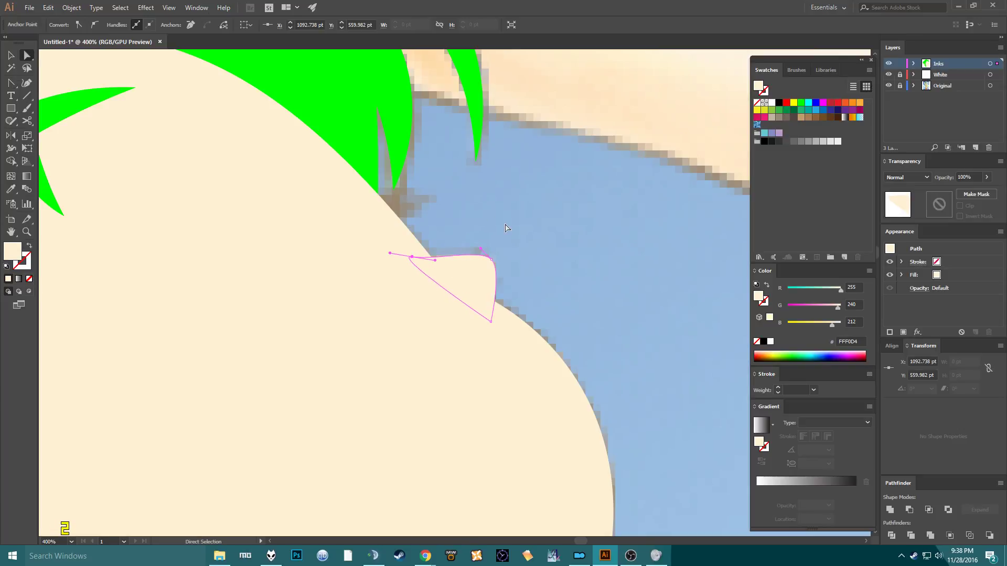
{"action": "left_click", "coordinate": [506, 228]}
Check the artwork in outline view, then select the overlapping green side-lock shapes in front of the ear together.
{"action": "scroll", "coordinate": [503, 231], "scroll_direction": "down", "scroll_amount": 2}
{"action": "scroll", "coordinate": [504, 232], "scroll_direction": "down", "scroll_amount": 2}
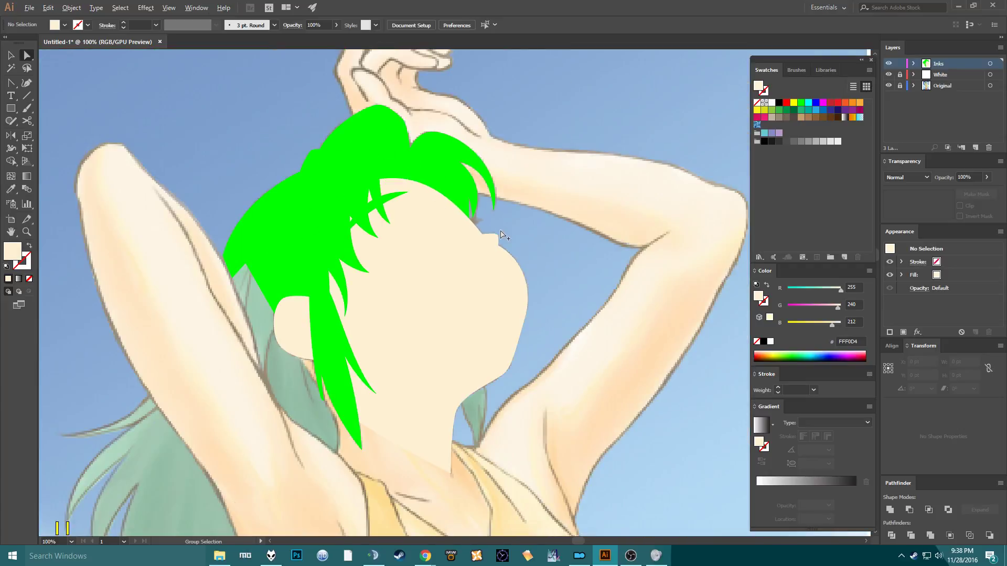
{"action": "left_click_drag", "start_coordinate": [522, 257], "coordinate": [530, 152]}
{"action": "left_click_drag", "start_coordinate": [487, 183], "coordinate": [469, 272]}
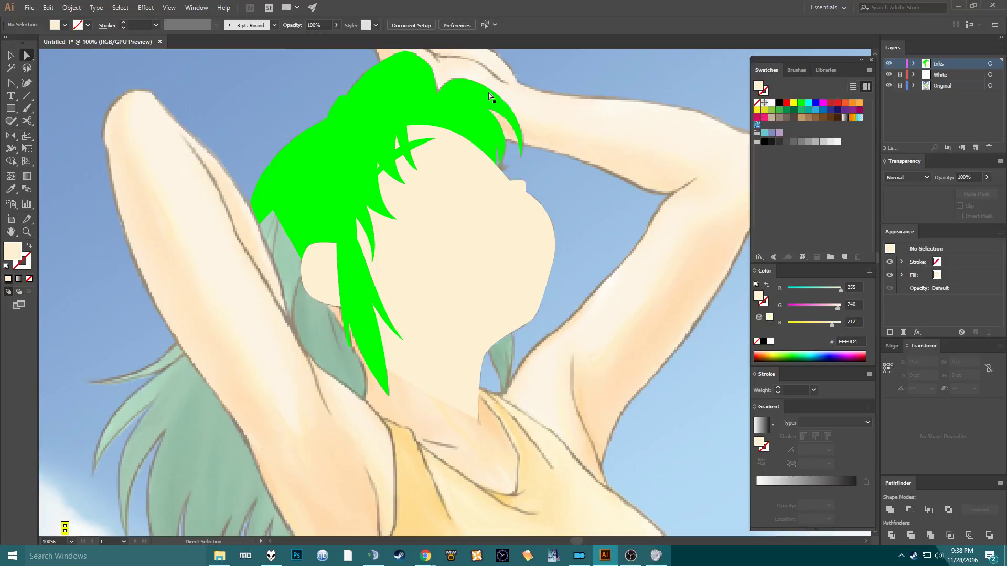
{"action": "key", "text": "ctrl+y"}
{"action": "key", "text": "ctrl+y"}
{"action": "left_click", "coordinate": [352, 294], "text": "ctrl"}
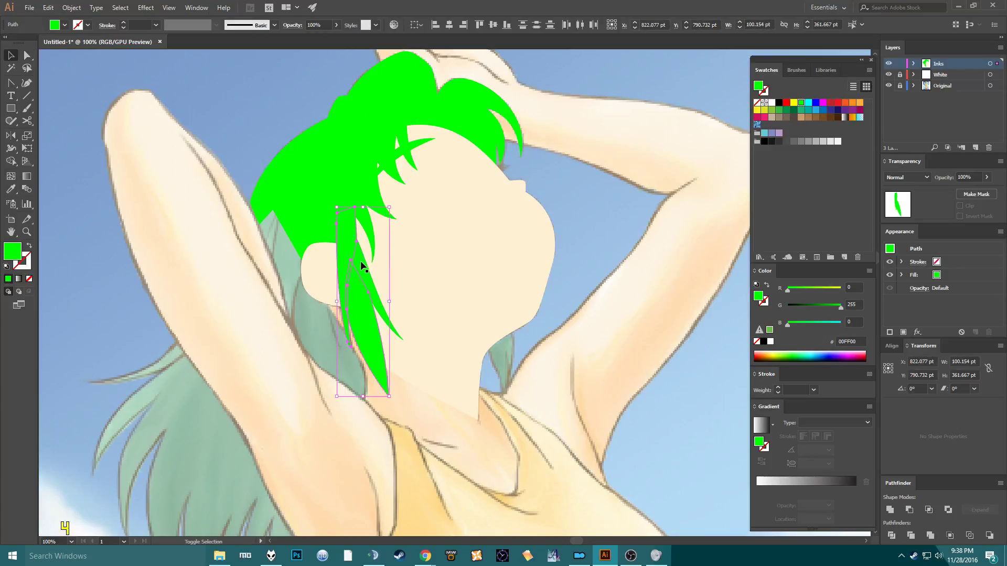
{"action": "left_click", "coordinate": [361, 265], "text": "shift"}
{"action": "left_click", "coordinate": [357, 199], "text": "shift"}
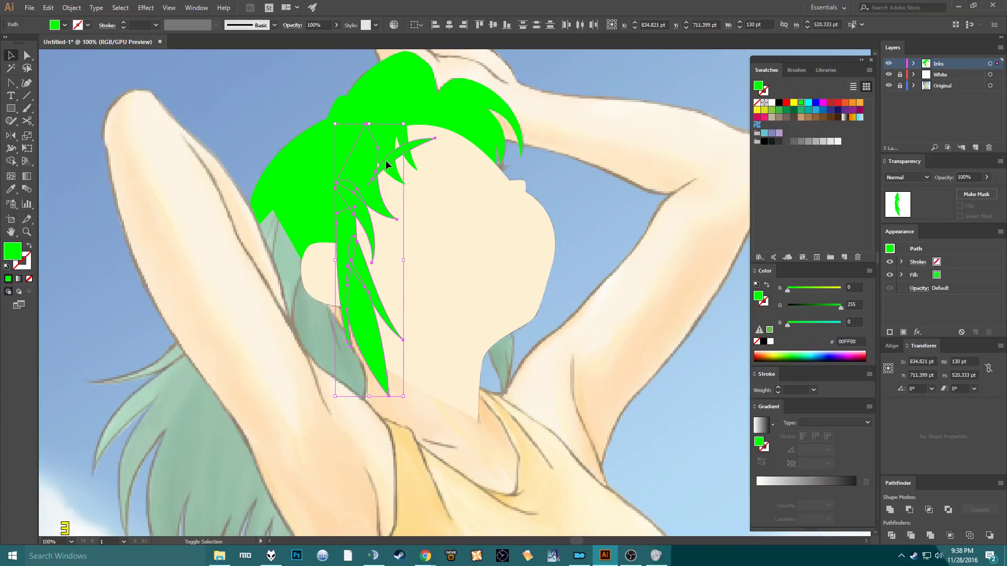
Add the remaining bang pieces over the forehead to the selection and unite the fringe into one shape.
{"action": "left_click", "coordinate": [402, 142], "text": "shift"}
{"action": "left_click", "coordinate": [385, 111], "text": "shift"}
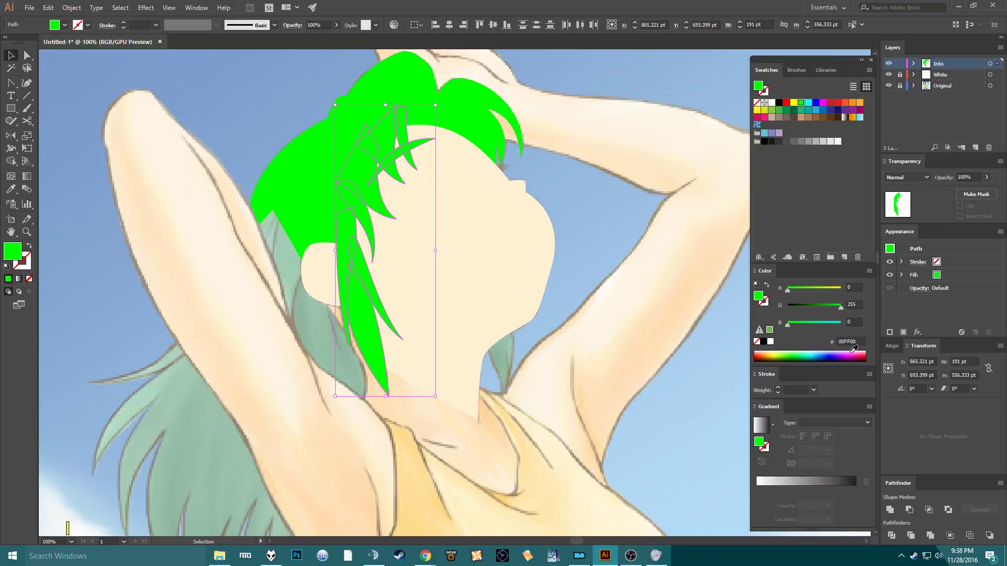
{"action": "left_click", "coordinate": [889, 509]}
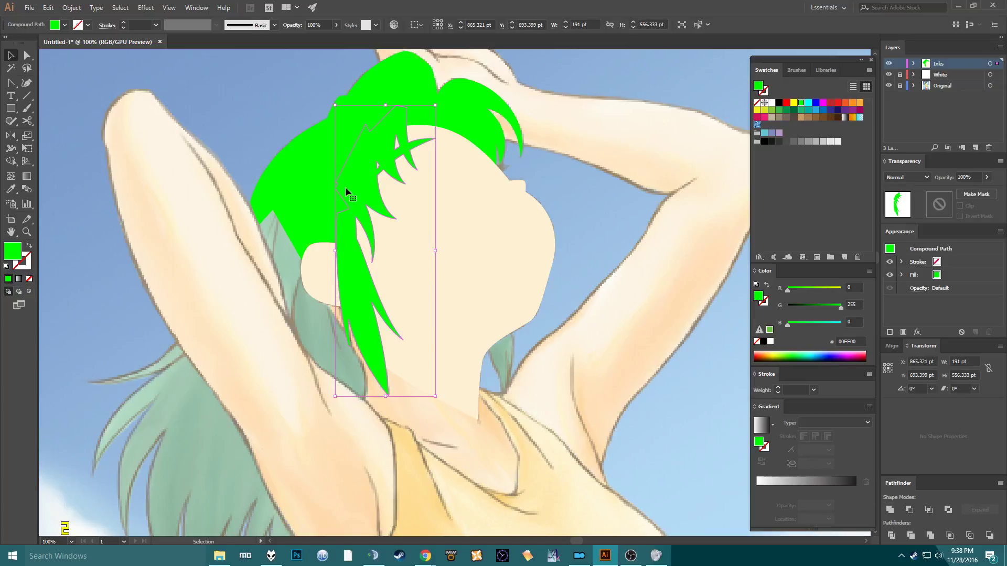
Select the green crown, the small tuft and the locks beside the forehead, and unite them into one back-hair shape.
{"action": "left_click", "coordinate": [315, 162]}
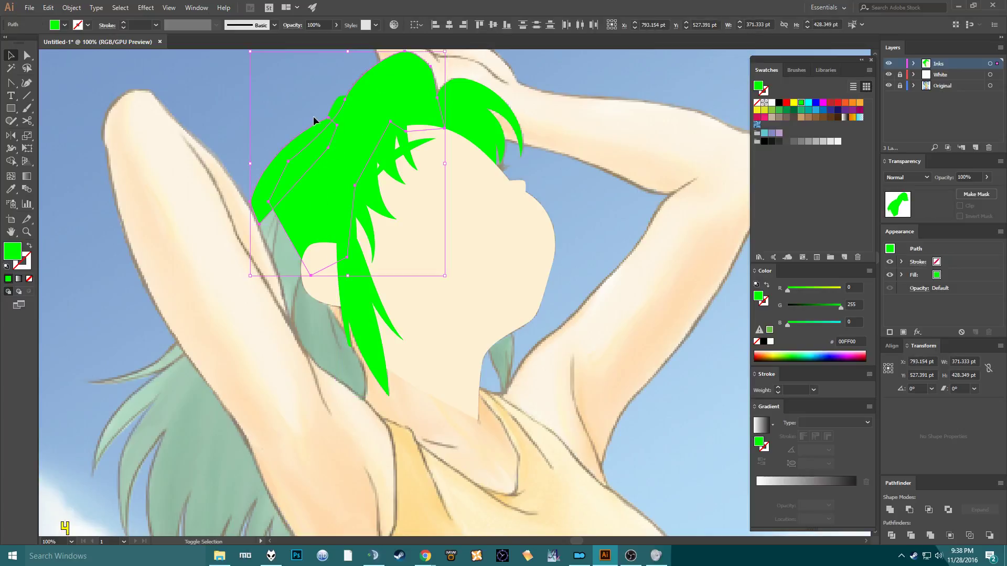
{"action": "left_click", "coordinate": [487, 123], "text": "shift"}
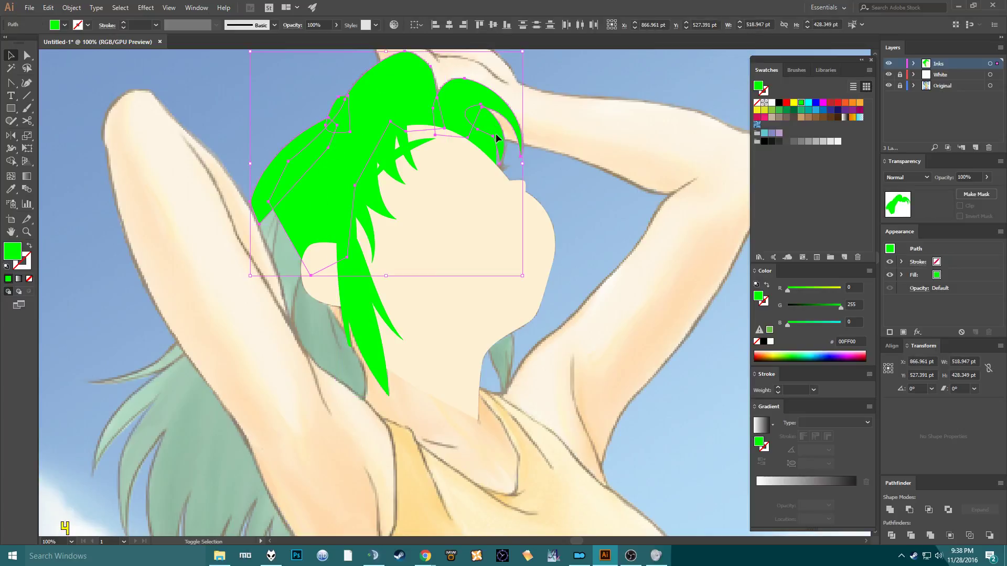
{"action": "left_click", "coordinate": [888, 509]}
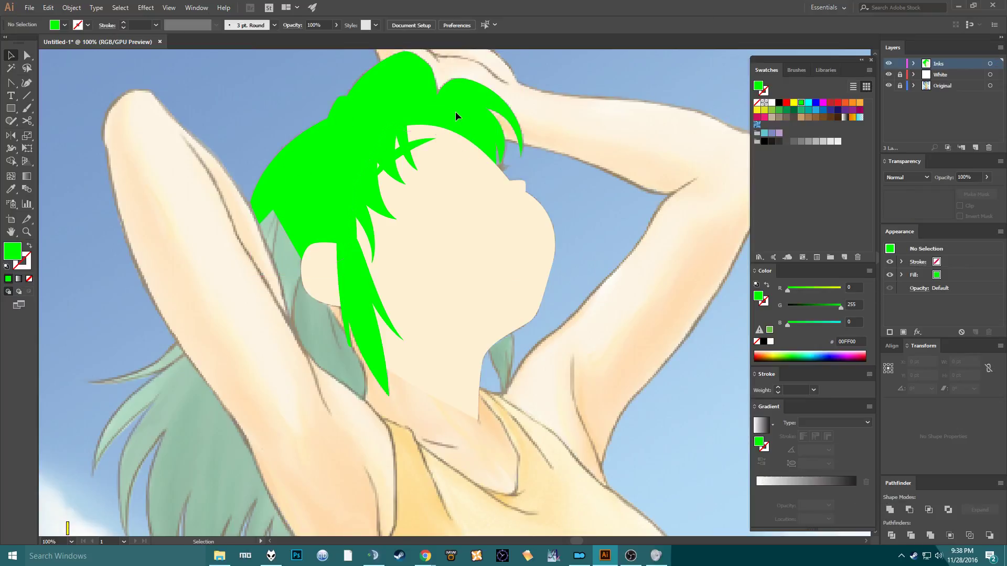
Select the fringe, face, back hair and ear in turn to examine how the separate shapes are built.
{"action": "left_click", "coordinate": [383, 157], "text": "shift"}
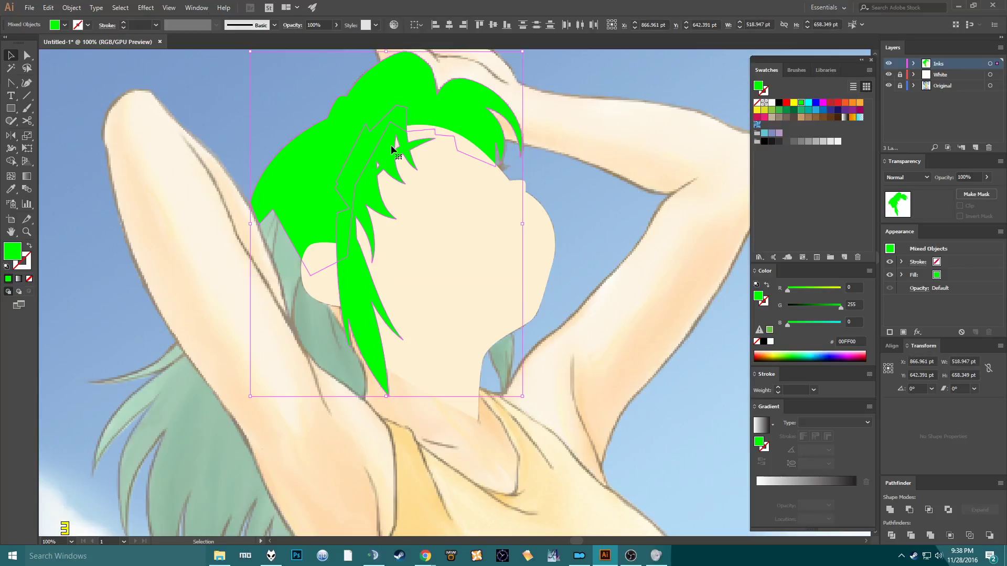
{"action": "left_click", "coordinate": [567, 190]}
{"action": "left_click", "coordinate": [472, 202]}
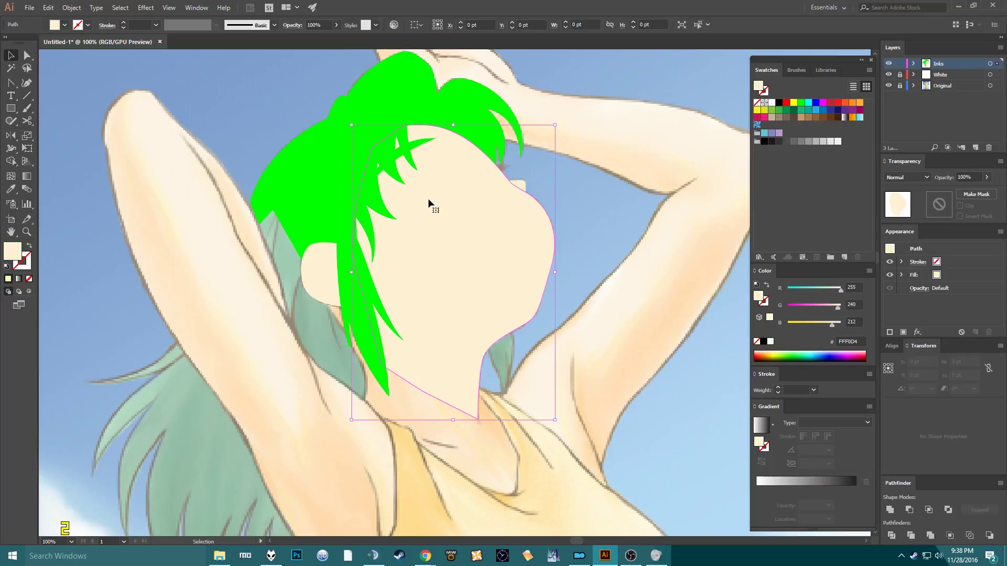
{"action": "left_click", "coordinate": [420, 105]}
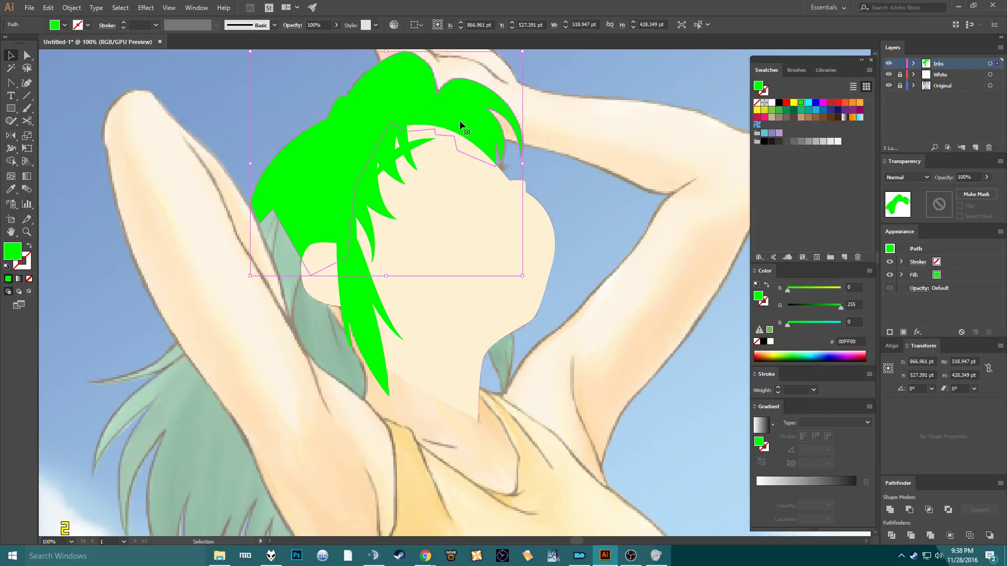
{"action": "left_click", "coordinate": [325, 280]}
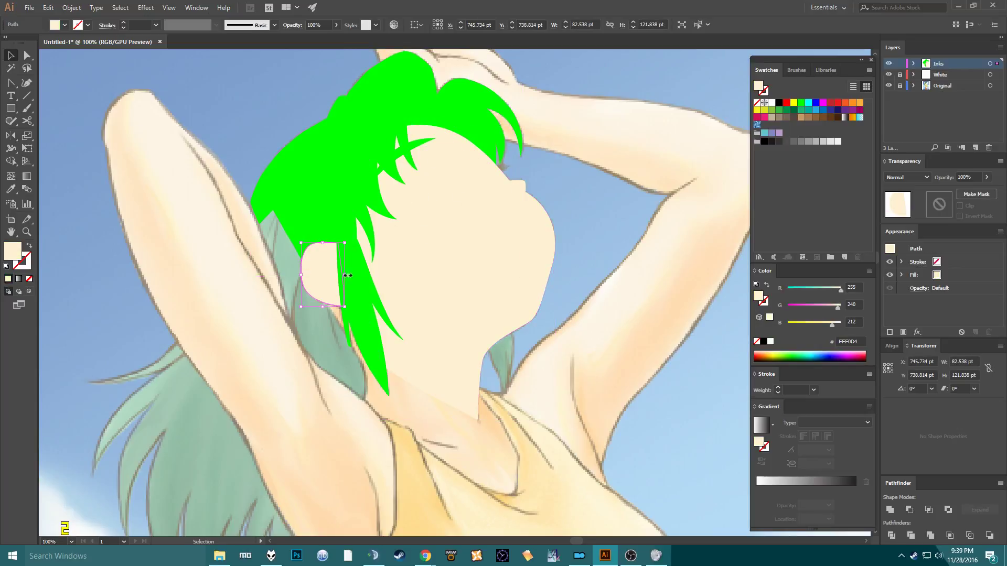
{"action": "left_click", "coordinate": [344, 276]}
{"action": "left_click", "coordinate": [325, 270]}
{"action": "key", "text": "ctrl+shift+bracketright"}
{"action": "left_click", "coordinate": [355, 278]}
{"action": "left_click", "coordinate": [288, 204]}
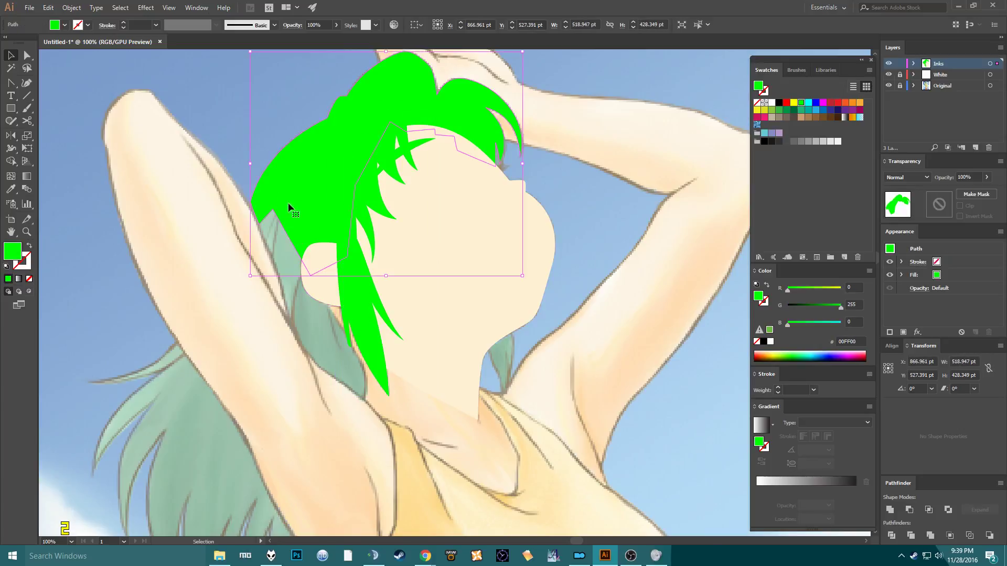
{"action": "left_click", "coordinate": [614, 207]}
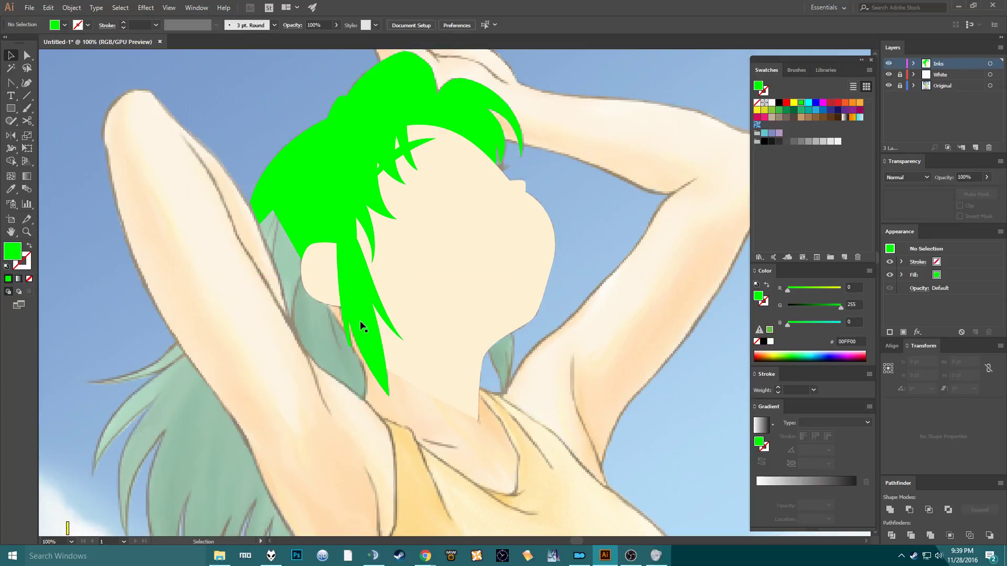
Give the face shape a black 10 pt stroke.
{"action": "left_click", "coordinate": [367, 256]}
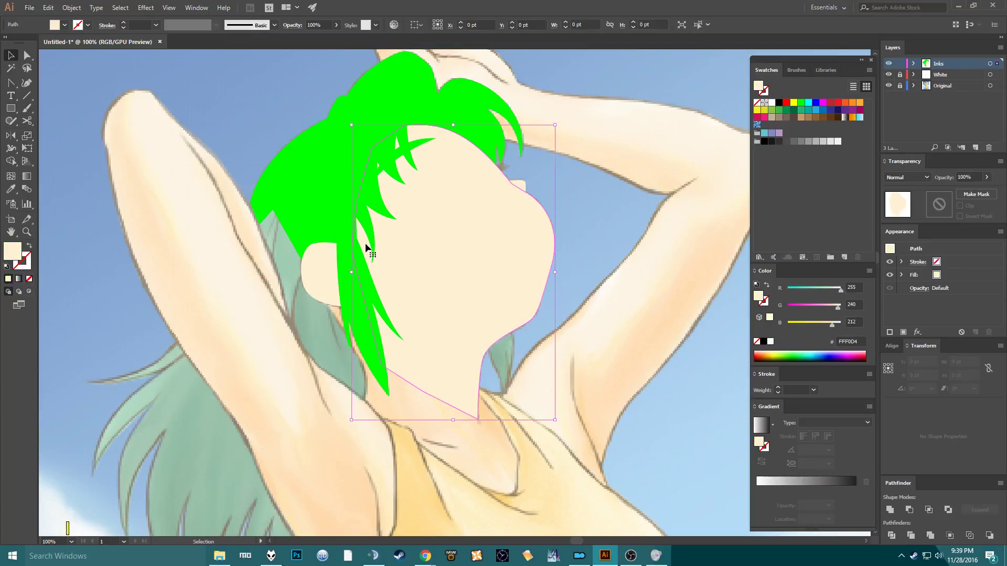
{"action": "left_click", "coordinate": [575, 212]}
{"action": "left_click", "coordinate": [441, 211]}
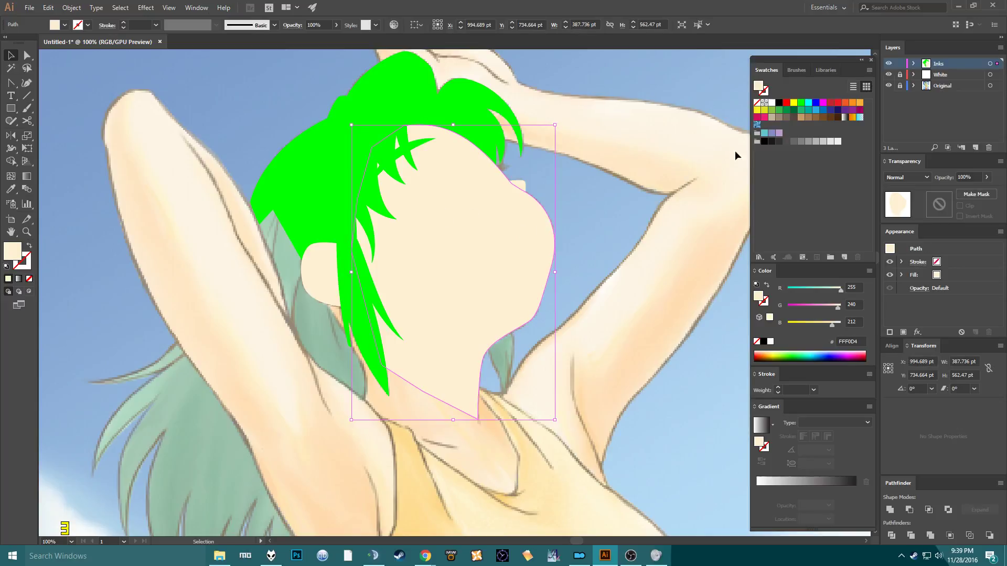
{"action": "left_click", "coordinate": [23, 267]}
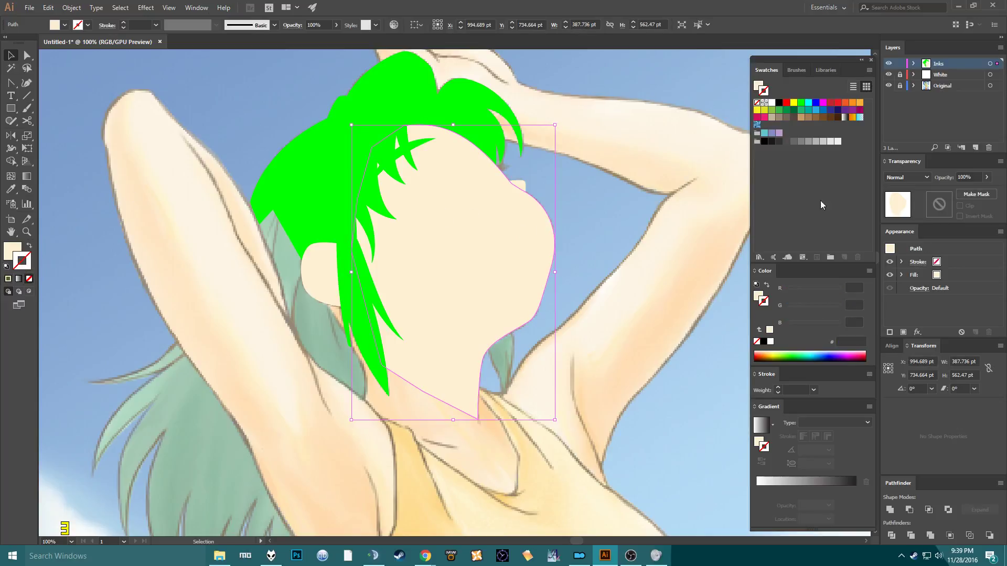
{"action": "left_click", "coordinate": [779, 103]}
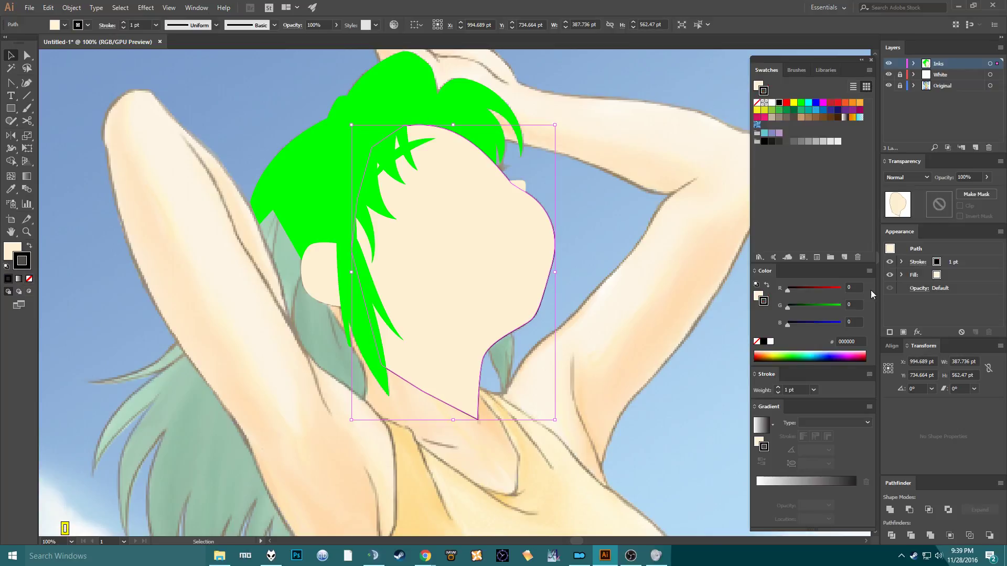
{"action": "left_click", "coordinate": [813, 390]}
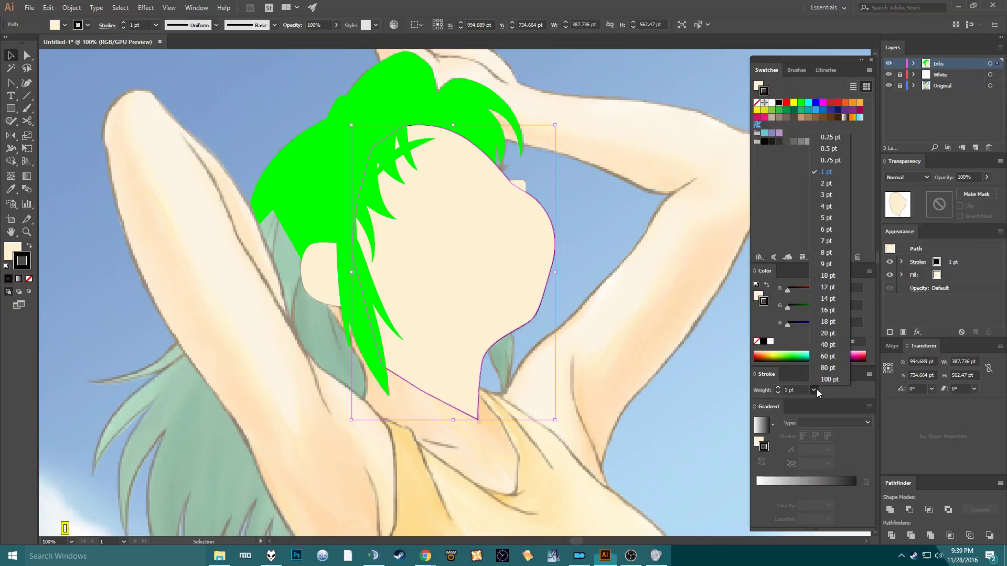
{"action": "left_click", "coordinate": [821, 276]}
Give the united fringe shape a black 10 pt stroke.
{"action": "left_click", "coordinate": [386, 153]}
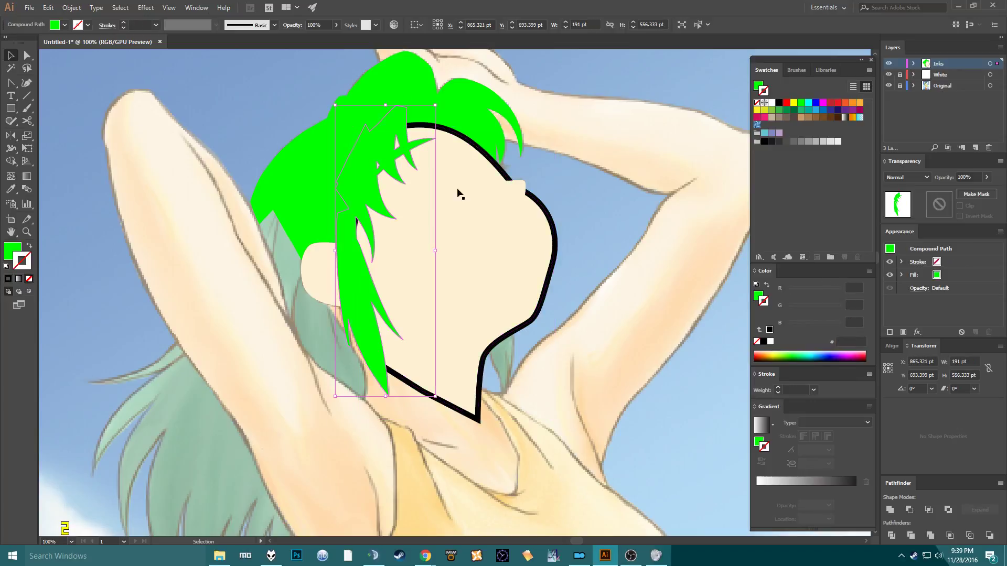
{"action": "left_click", "coordinate": [779, 102]}
{"action": "left_click", "coordinate": [814, 390]}
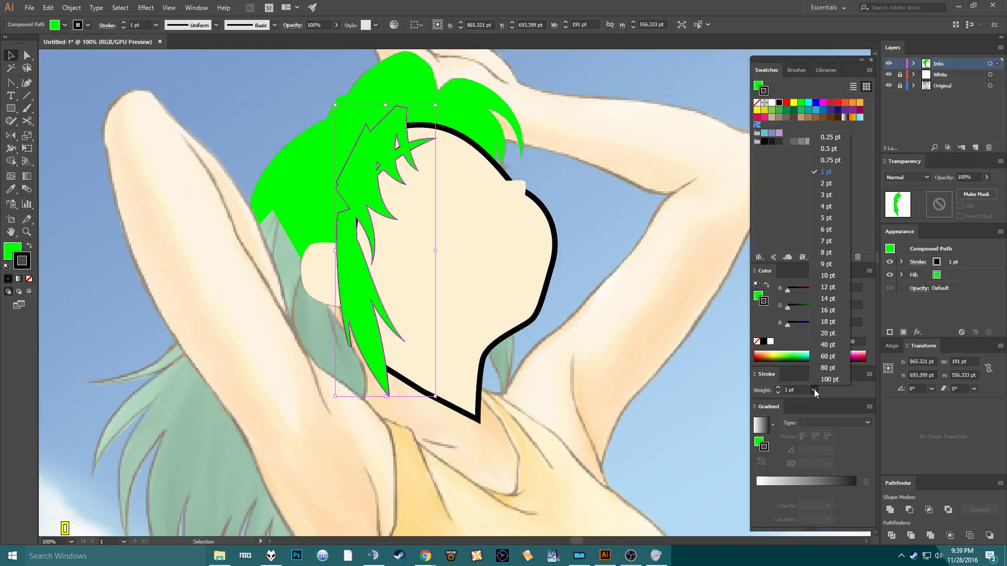
{"action": "left_click", "coordinate": [832, 279]}
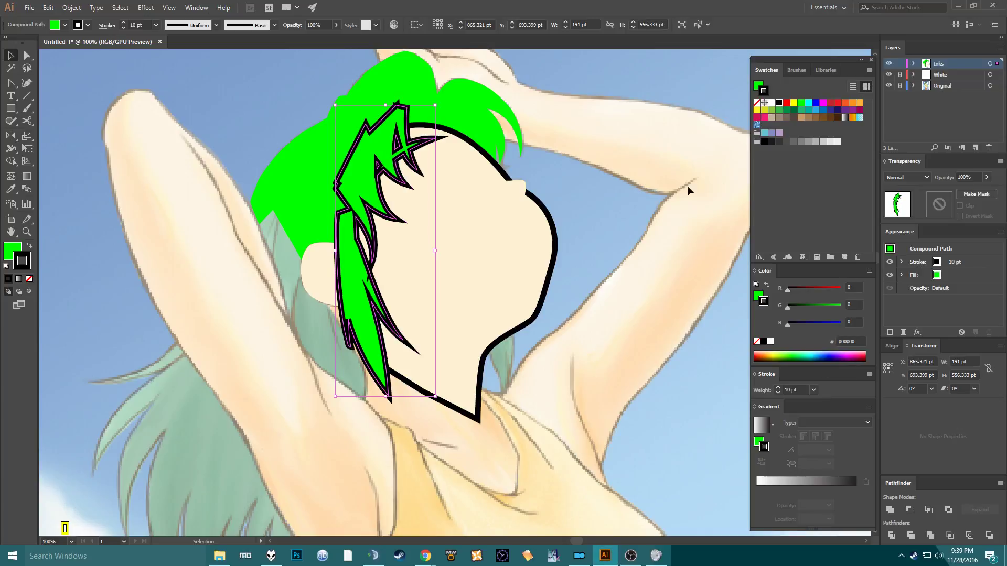
Give the back-hair shape a black 10 pt stroke.
{"action": "left_click", "coordinate": [463, 108]}
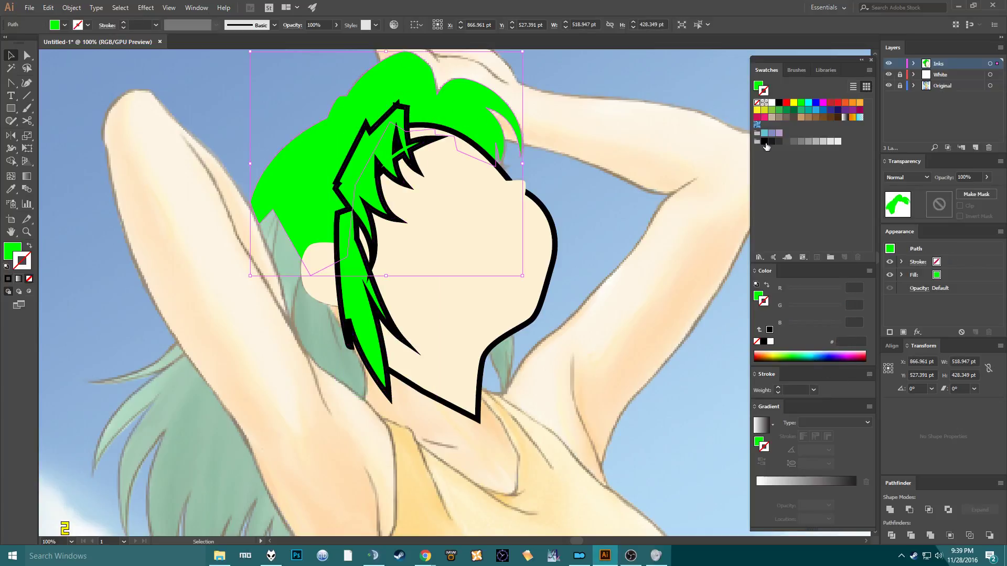
{"action": "left_click", "coordinate": [776, 104]}
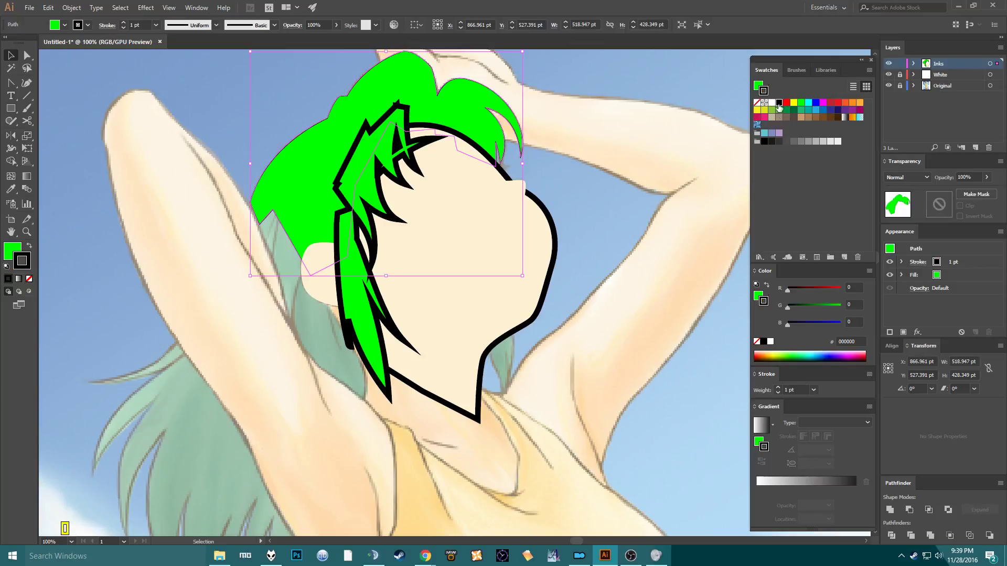
{"action": "left_click", "coordinate": [814, 391]}
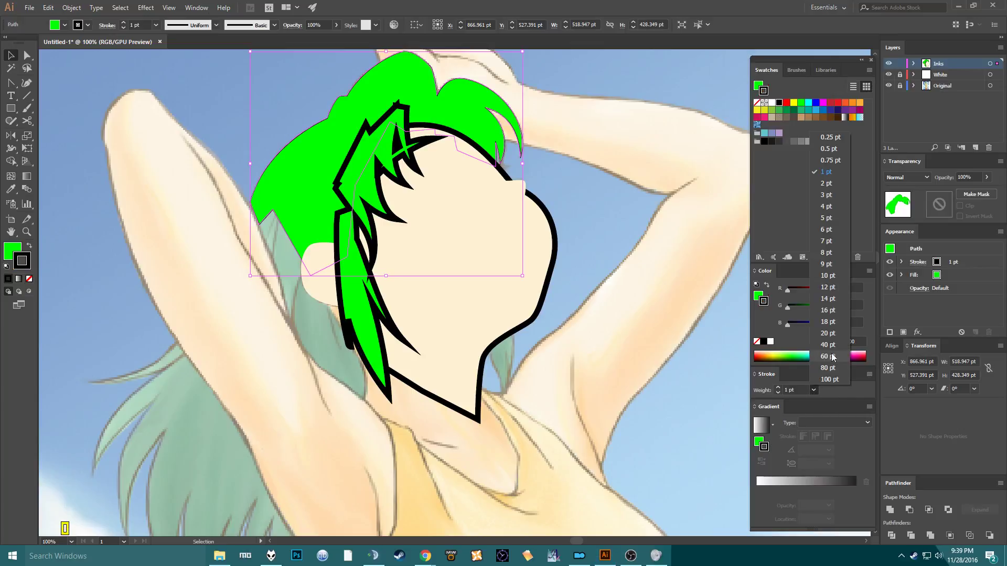
{"action": "left_click", "coordinate": [828, 264]}
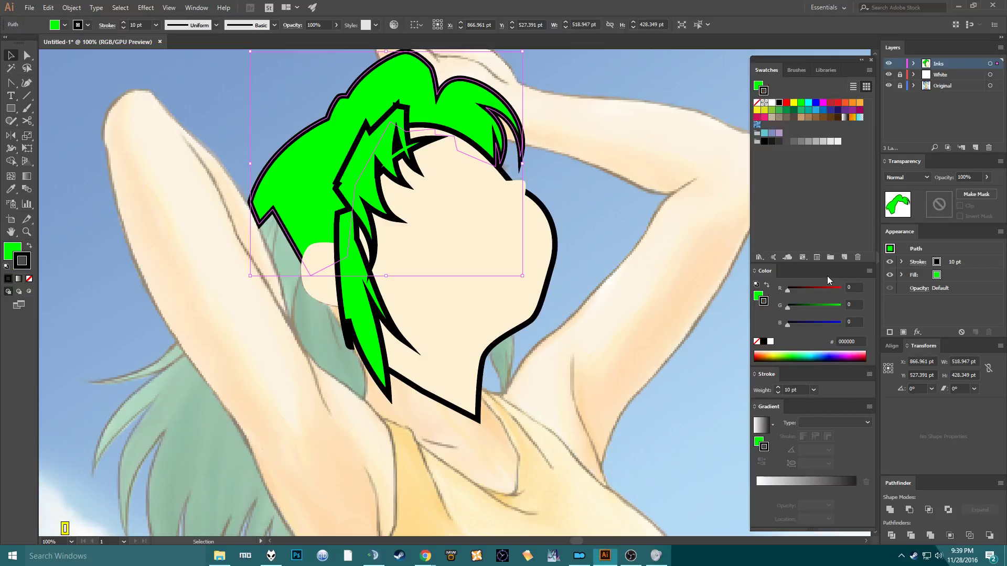
Give the ear shape a black 10 pt stroke and clear the selection.
{"action": "left_click", "coordinate": [319, 275]}
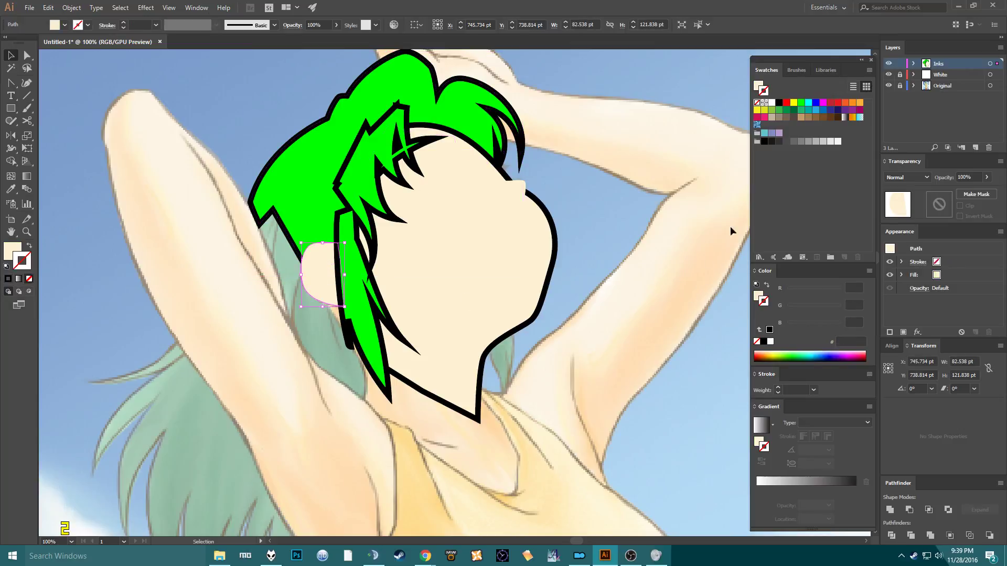
{"action": "left_click", "coordinate": [779, 102]}
{"action": "left_click", "coordinate": [814, 389]}
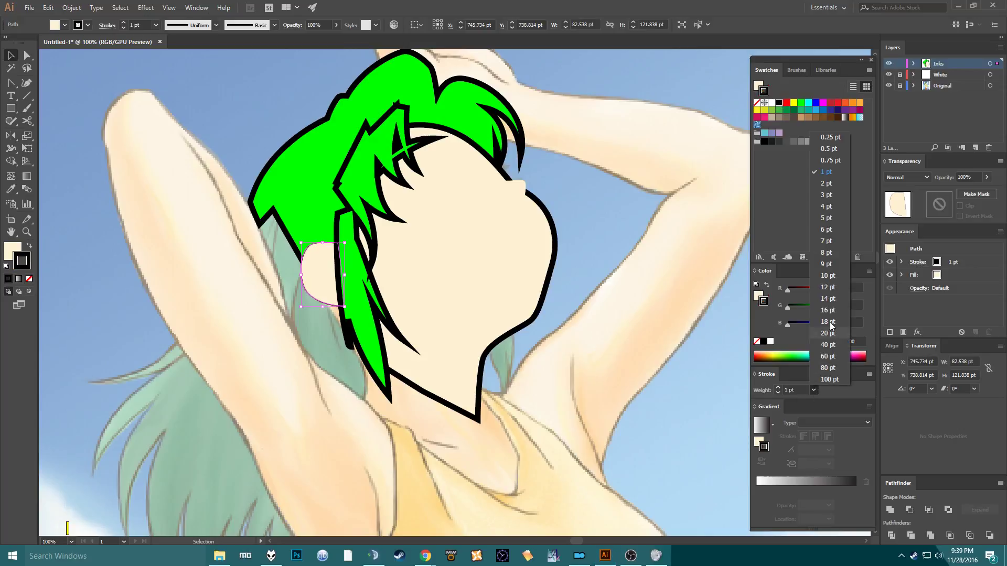
{"action": "left_click", "coordinate": [824, 266]}
{"action": "left_click", "coordinate": [647, 95]}
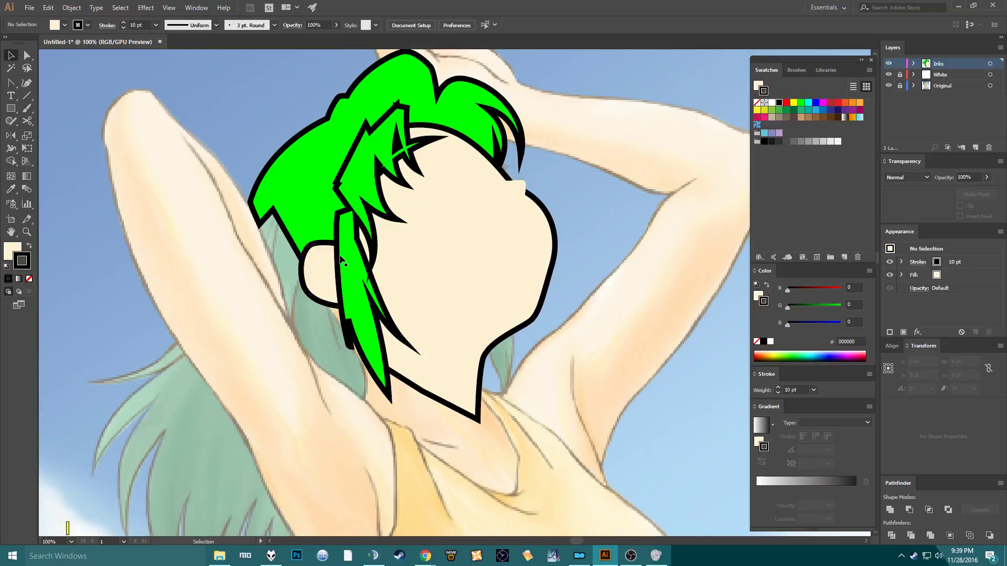
Try shifting the outlined fringe away from the face as a separate piece.
{"action": "left_click", "coordinate": [336, 173]}
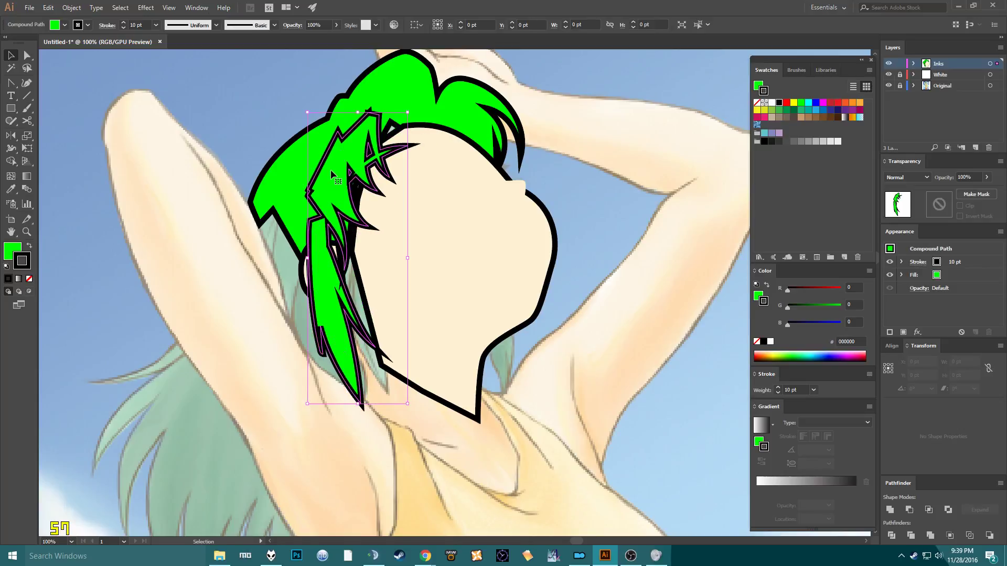
{"action": "key", "text": "a"}
{"action": "left_click_drag", "start_coordinate": [356, 176], "coordinate": [362, 167]}
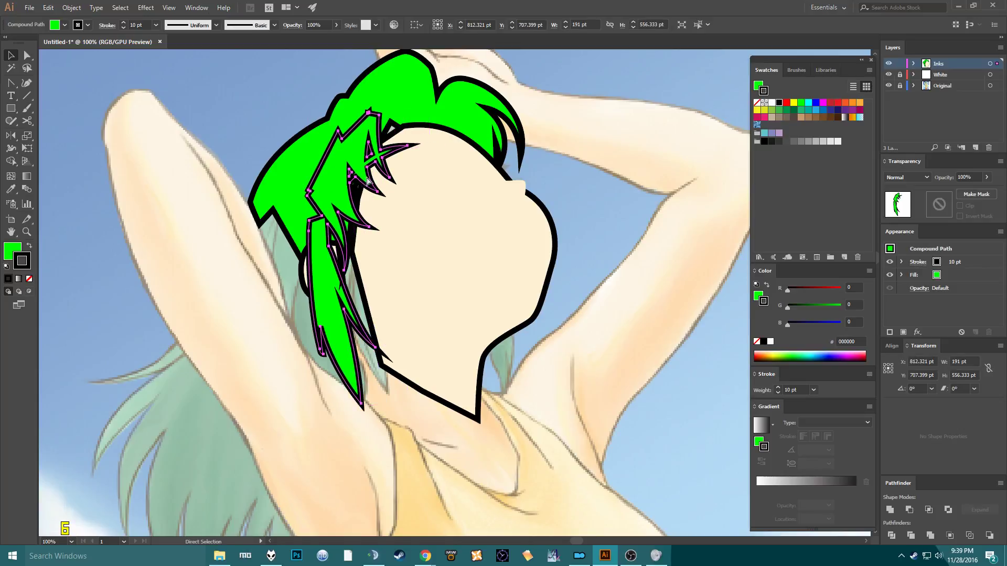
{"action": "key", "text": "v"}
Try moving the outlined face shape around independently of the hair and ear.
{"action": "left_click", "coordinate": [471, 253]}
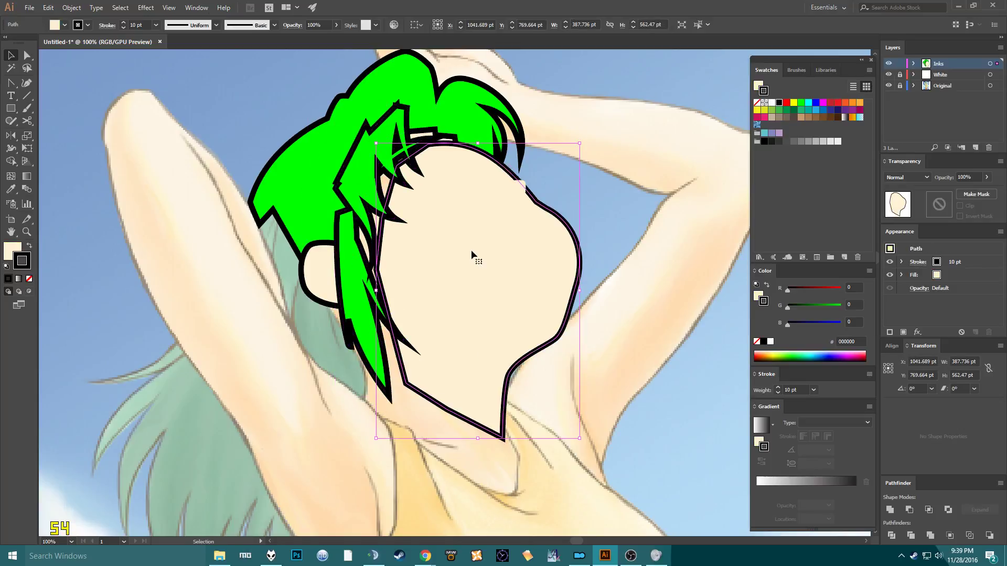
{"action": "key", "text": "a"}
{"action": "key", "text": "v"}
{"action": "left_click_drag", "start_coordinate": [452, 236], "coordinate": [415, 226]}
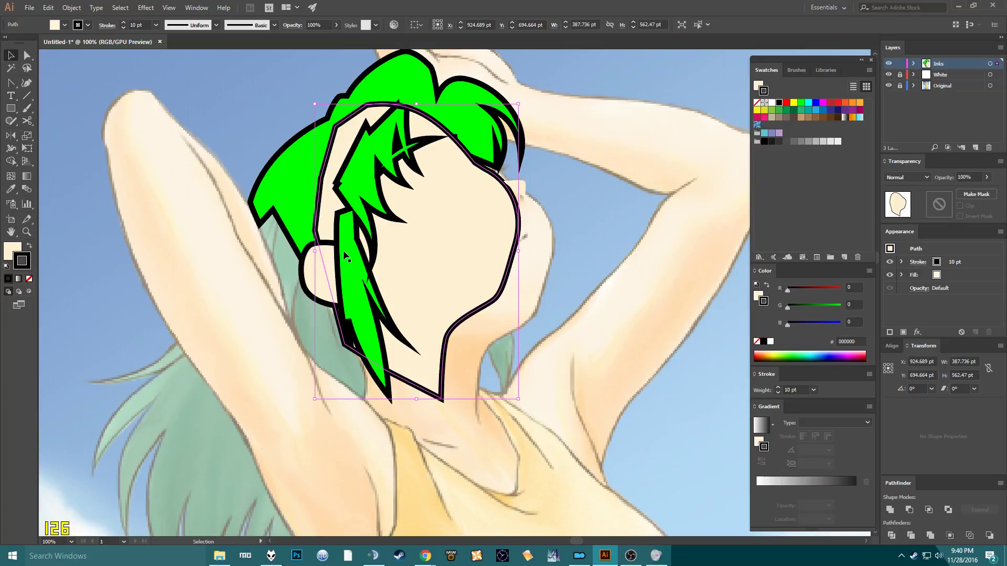
Spread the fringe, face, ear and back hair apart to show them as separate layered pieces.
{"action": "left_click_drag", "start_coordinate": [378, 187], "coordinate": [501, 229]}
{"action": "left_click_drag", "start_coordinate": [424, 240], "coordinate": [462, 255]}
{"action": "left_click_drag", "start_coordinate": [335, 268], "coordinate": [376, 273]}
{"action": "left_click", "coordinate": [345, 216]}
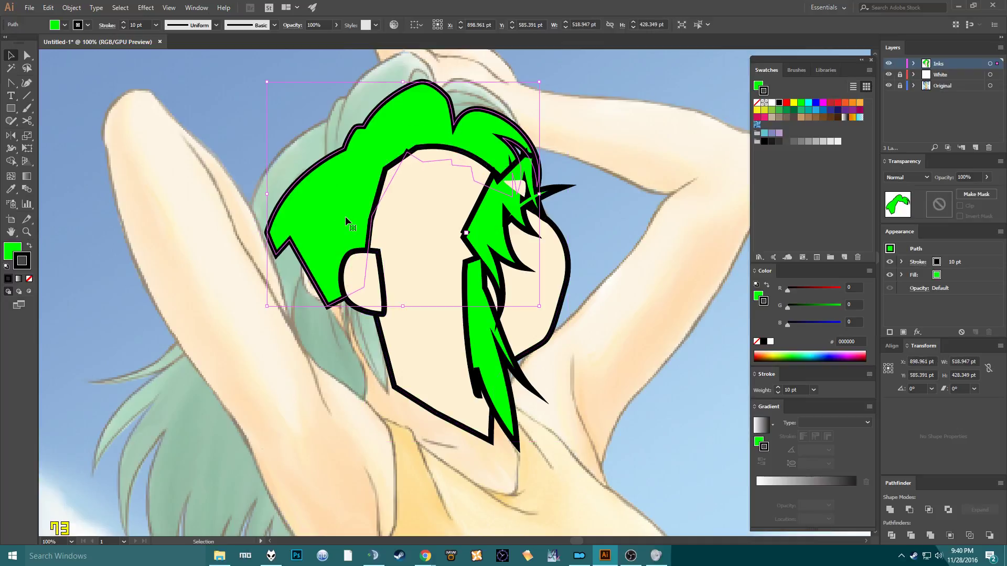
Undo the moves of the back hair, ear, face and fringe, and clear the selection.
{"action": "key", "text": "ctrl+z"}
{"action": "key", "text": "ctrl+z"}
{"action": "key", "text": "ctrl+z"}
{"action": "key", "text": "ctrl+z"}
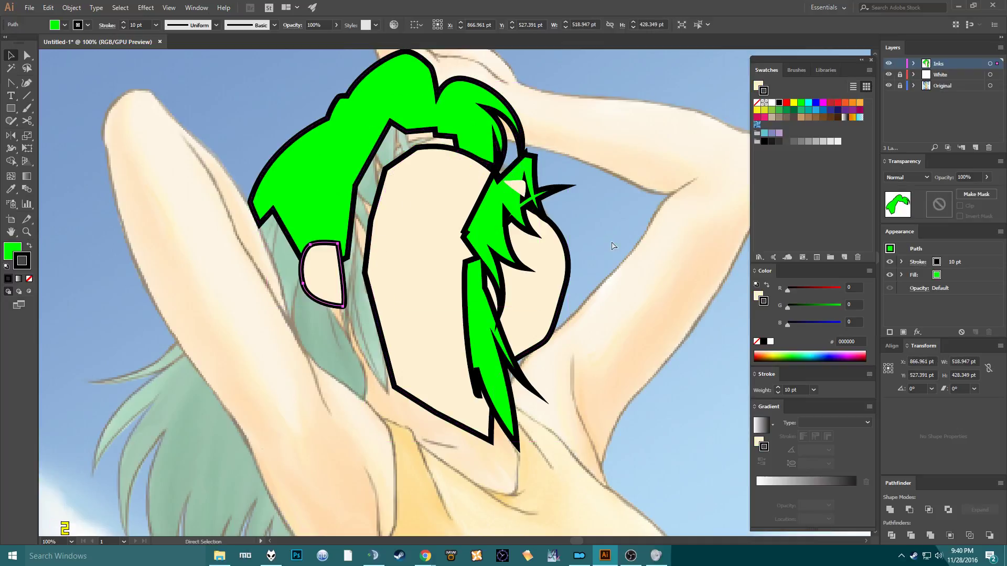
{"action": "key", "text": "ctrl+z"}
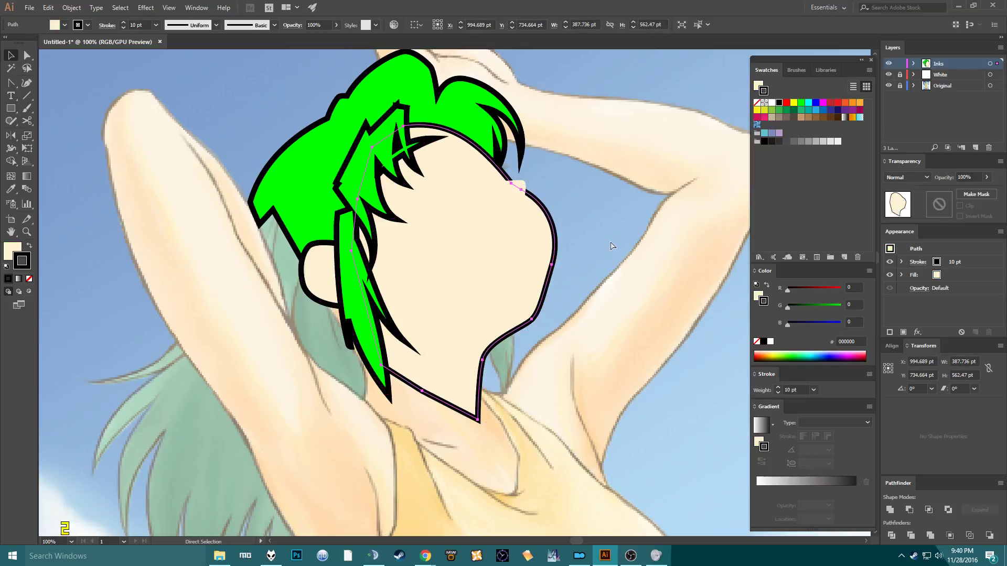
{"action": "key", "text": "v"}
{"action": "left_click", "coordinate": [629, 207]}
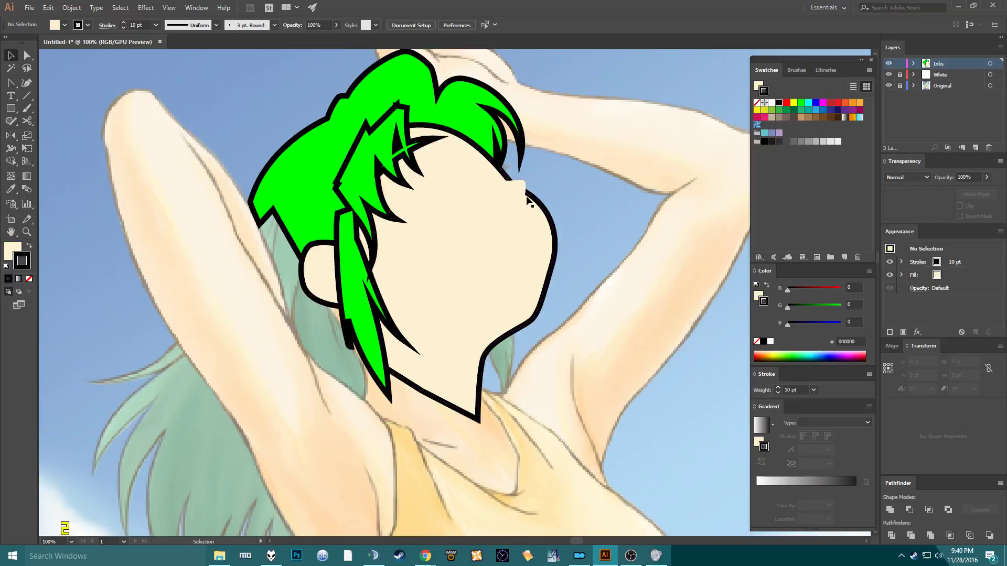
Undo the black strokes applied to the ear, back hair and fringe.
{"action": "key", "text": "ctrl+z"}
{"action": "key", "text": "ctrl+z"}
{"action": "key", "text": "ctrl+z"}
{"action": "key", "text": "ctrl+z"}
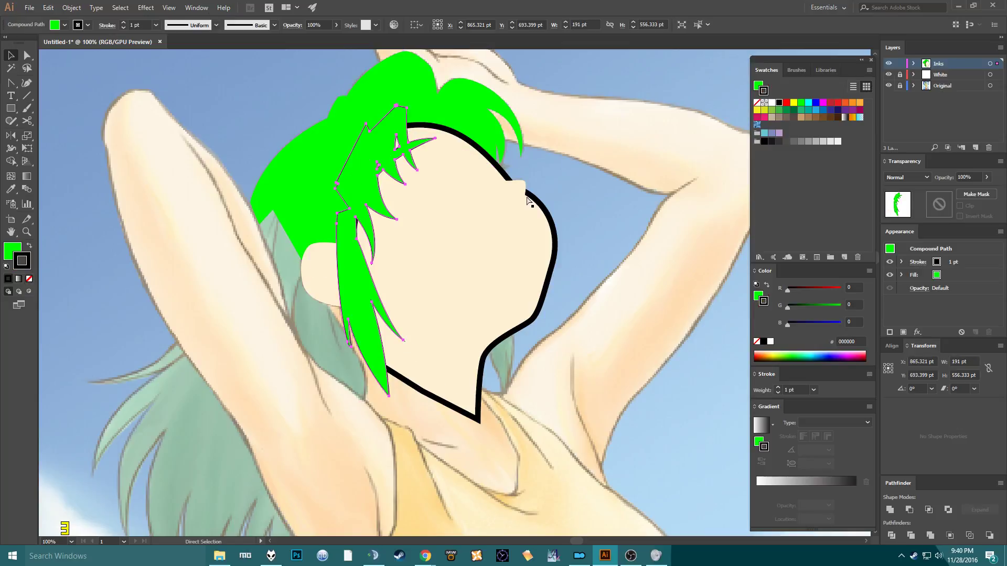
Undo the remaining black strokes on the fringe and face shapes and clear the selection.
{"action": "key", "text": "ctrl+z"}
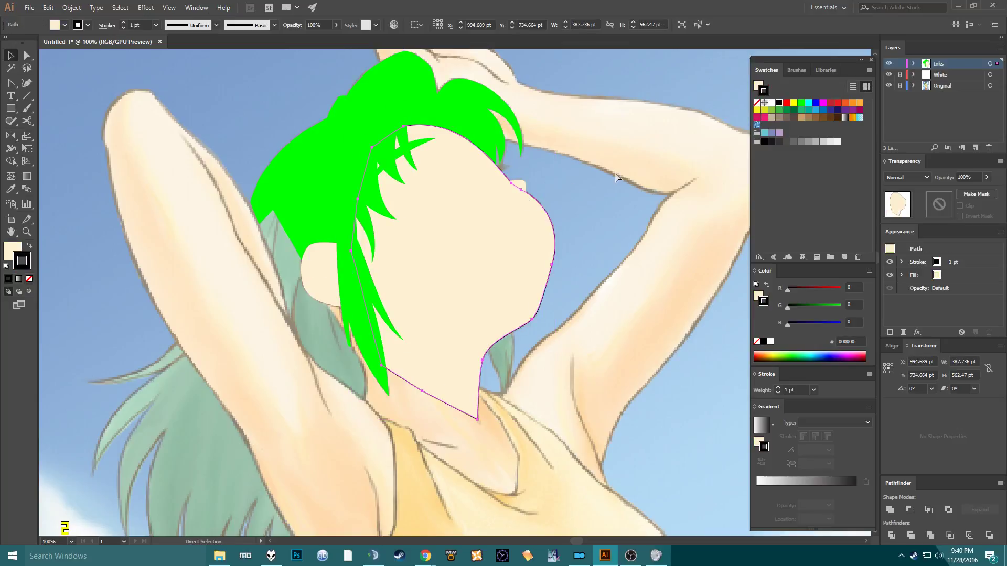
{"action": "key", "text": "ctrl+z"}
{"action": "left_click", "coordinate": [617, 178]}
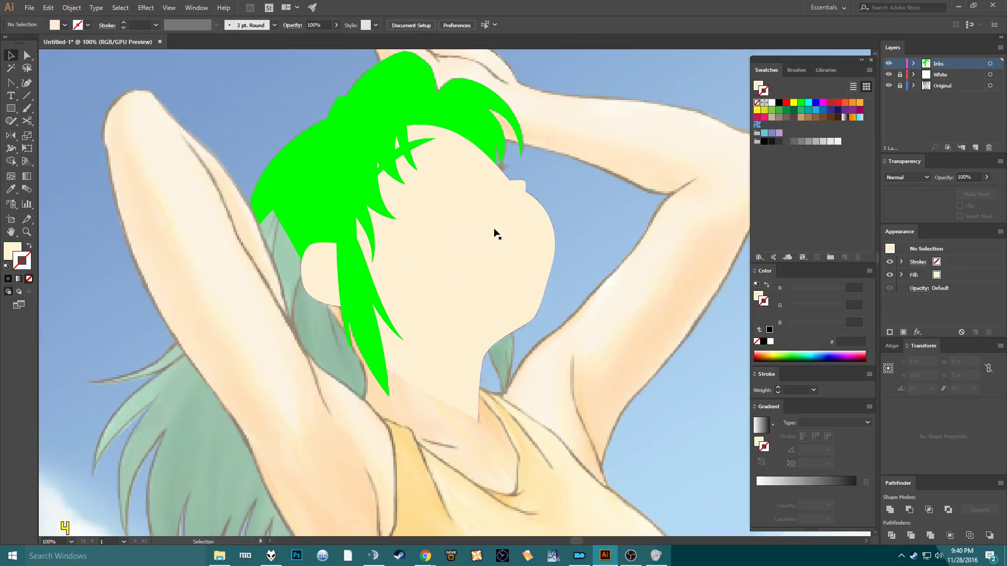
Examine the reference drawing around the ear, neck, raised arm, shoulder and yellow shirt strap.
{"action": "left_click_drag", "start_coordinate": [495, 233], "coordinate": [530, 180]}
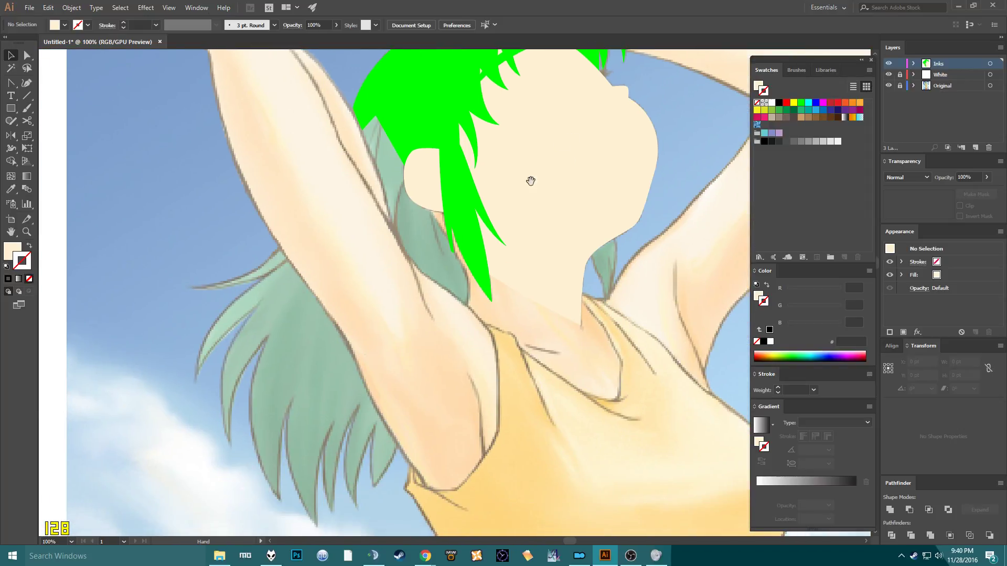
{"action": "left_click_drag", "start_coordinate": [403, 245], "coordinate": [378, 345]}
{"action": "key", "text": "p"}
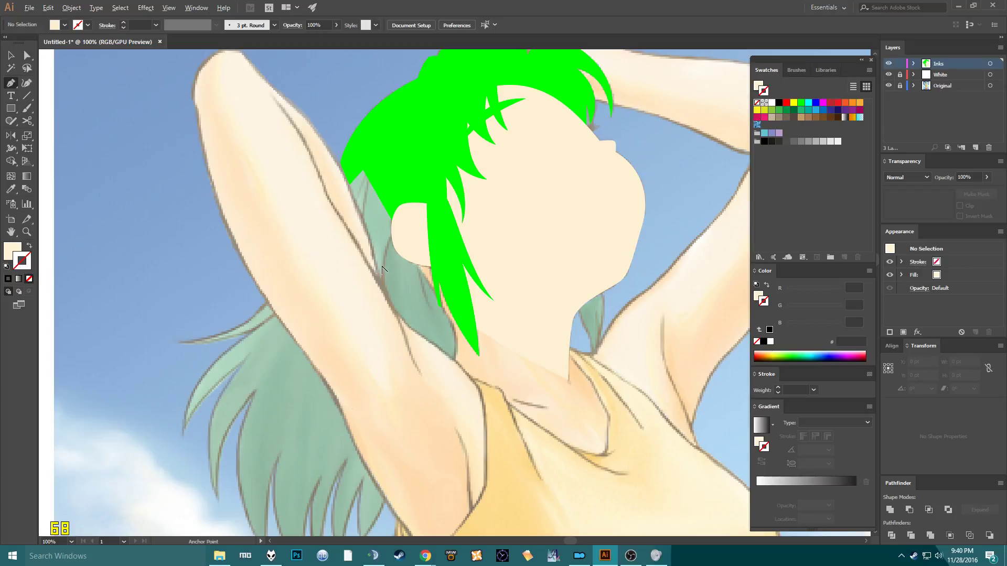
{"action": "scroll", "coordinate": [377, 283], "scroll_direction": "up", "scroll_amount": 1, "text": "alt"}
{"action": "scroll", "coordinate": [378, 283], "scroll_direction": "down", "scroll_amount": 2, "text": "alt"}
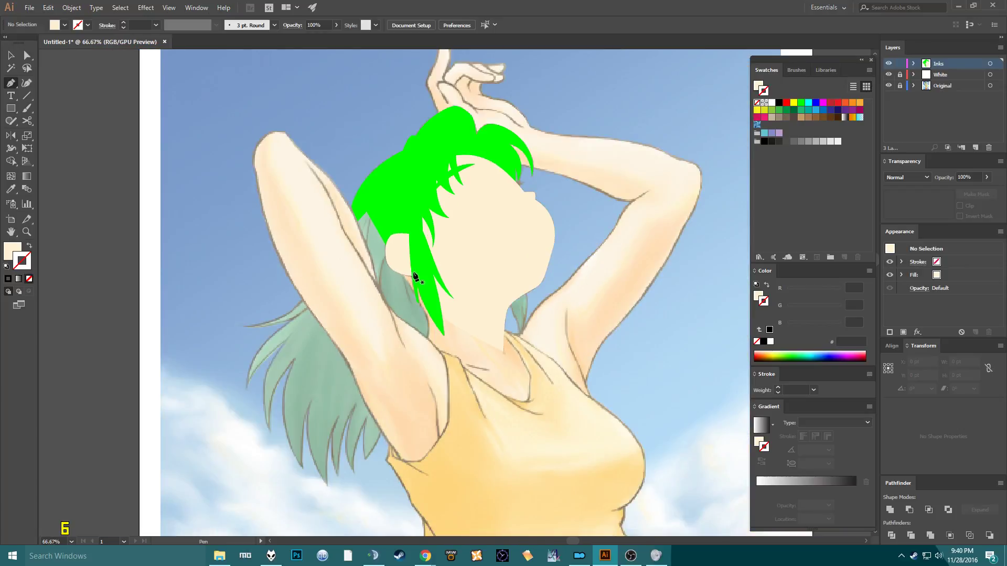
{"action": "key", "text": "v"}
{"action": "left_click", "coordinate": [402, 253]}
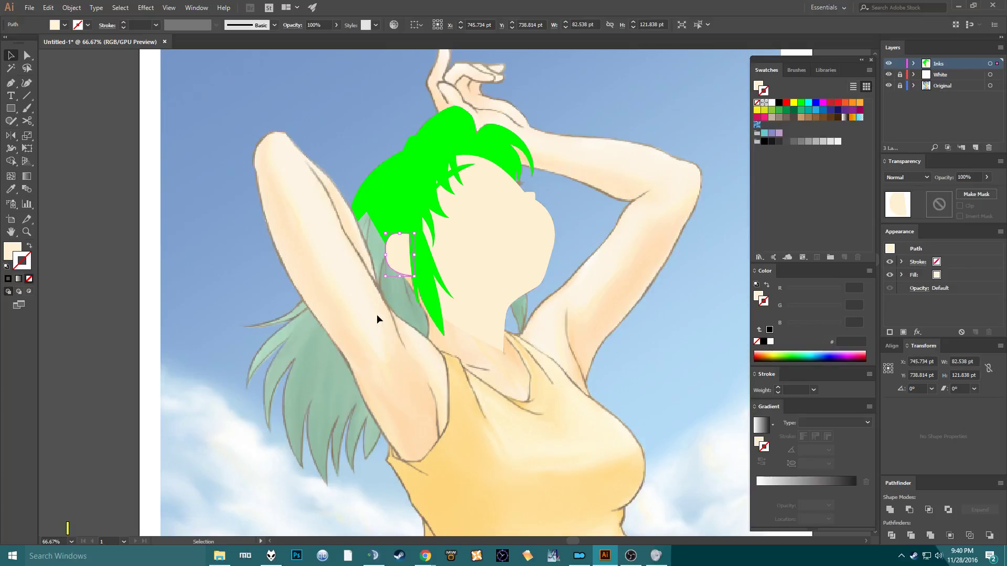
{"action": "left_click_drag", "start_coordinate": [395, 389], "coordinate": [369, 299]}
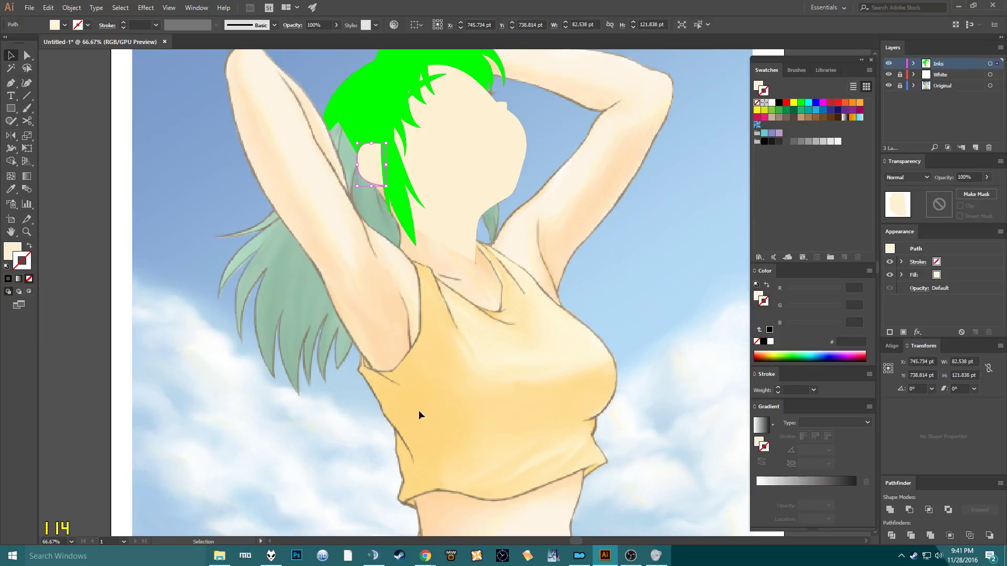
{"action": "scroll", "coordinate": [489, 355], "scroll_direction": "up", "scroll_amount": 3}
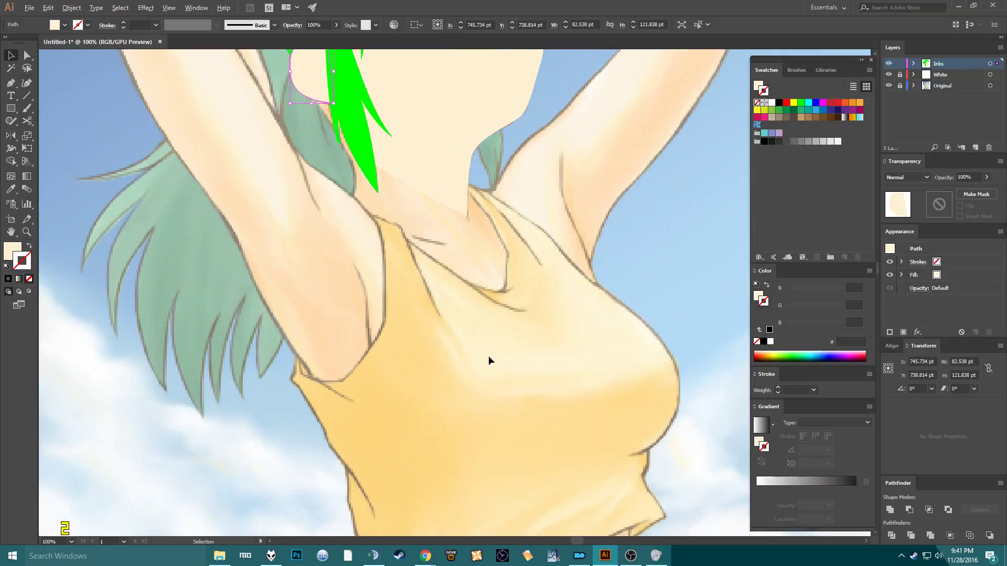
{"action": "scroll", "coordinate": [486, 361], "scroll_direction": "down", "scroll_amount": 2}
{"action": "scroll", "coordinate": [482, 365], "scroll_direction": "up", "scroll_amount": 2}
{"action": "scroll", "coordinate": [483, 365], "scroll_direction": "down", "scroll_amount": 2}
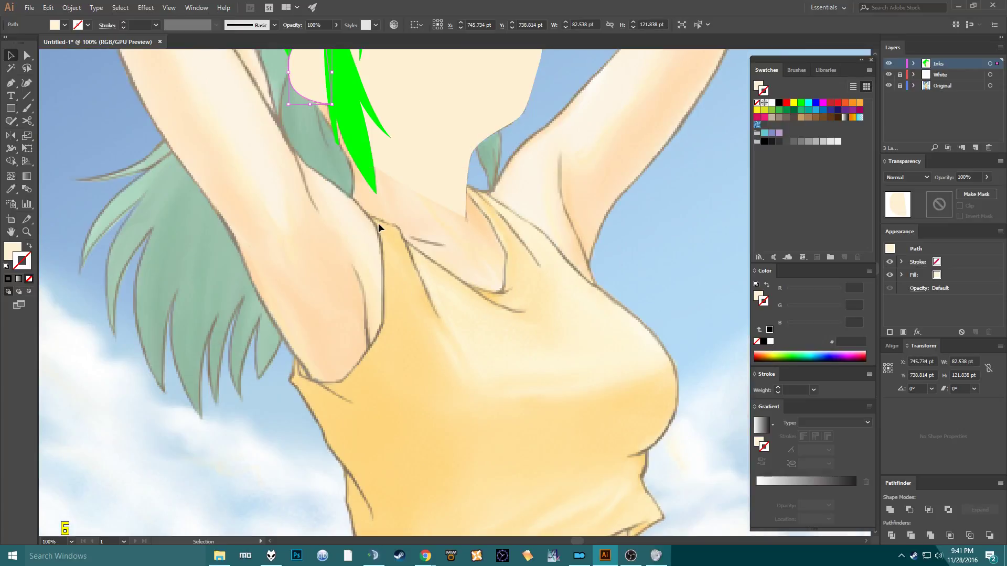
{"action": "scroll", "coordinate": [379, 222], "scroll_direction": "up", "scroll_amount": 1}
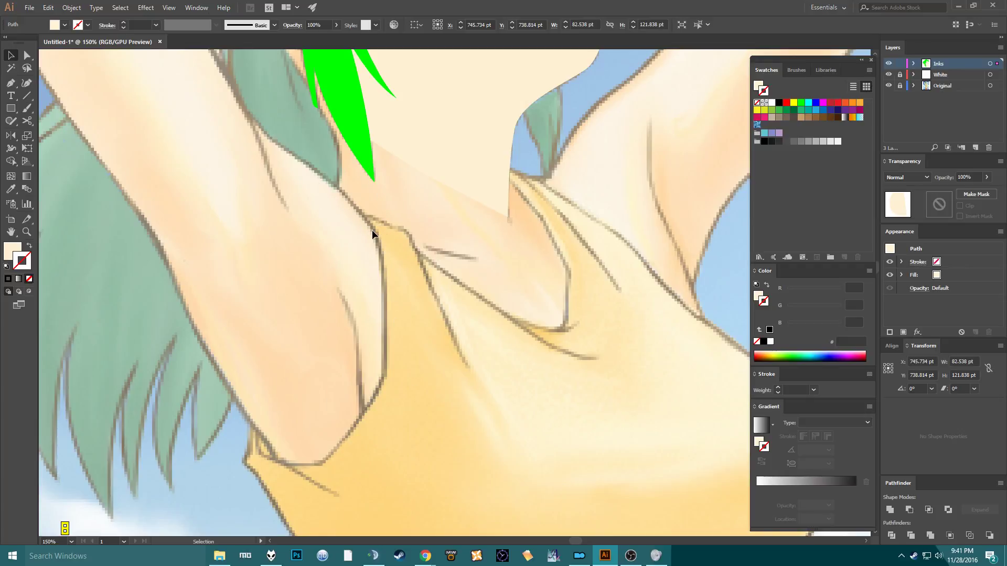
{"action": "left_click_drag", "start_coordinate": [341, 222], "coordinate": [348, 265]}
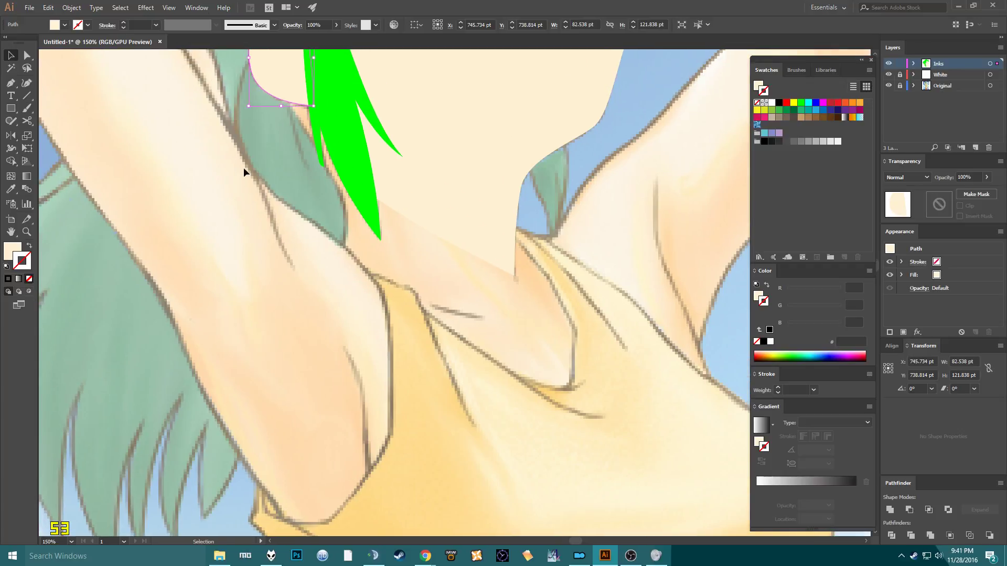
{"action": "left_click_drag", "start_coordinate": [243, 171], "coordinate": [254, 202]}
{"action": "key", "text": "space"}
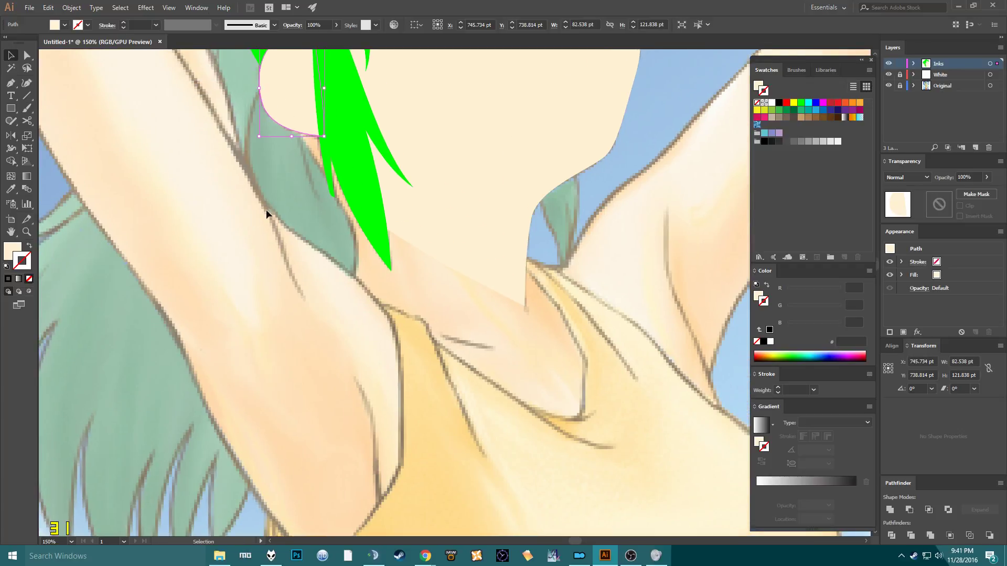
{"action": "scroll", "coordinate": [426, 382], "scroll_direction": "down", "scroll_amount": 5}
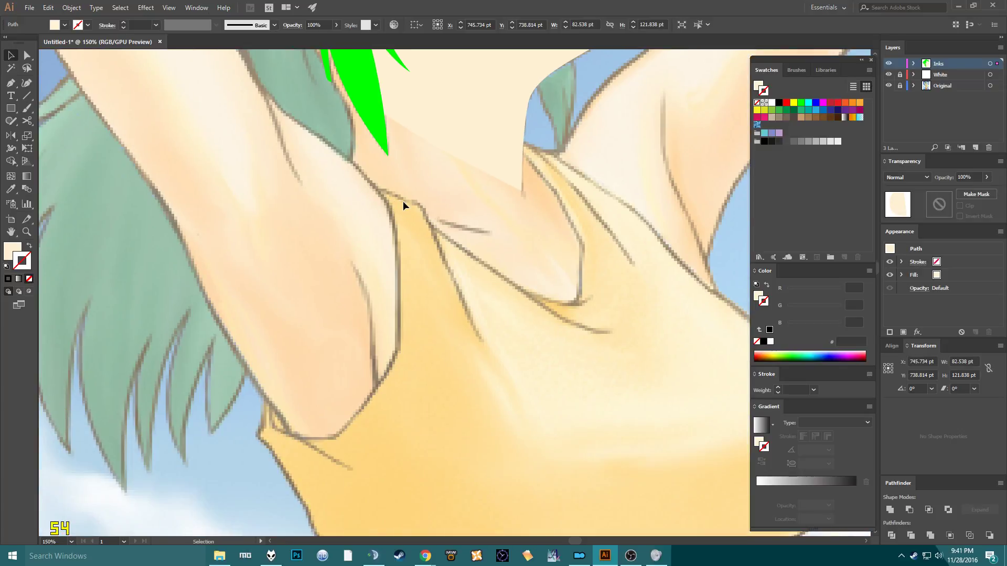
{"action": "scroll", "coordinate": [281, 200], "scroll_direction": "up", "scroll_amount": 3}
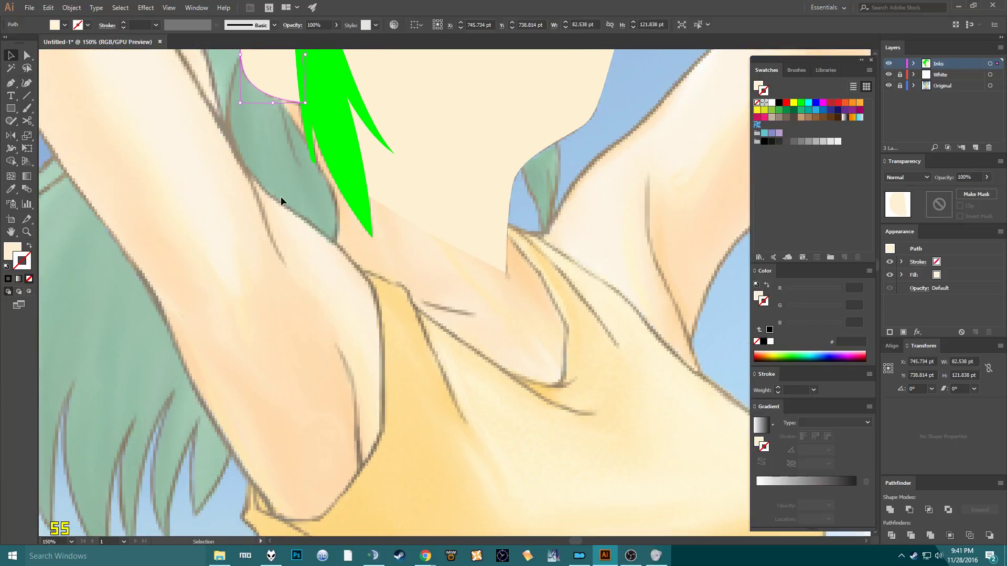
Draw a shape with the Pen tool over the shoulder beside the neck, reusing the face's skin fill with no stroke.
{"action": "left_click", "coordinate": [488, 194]}
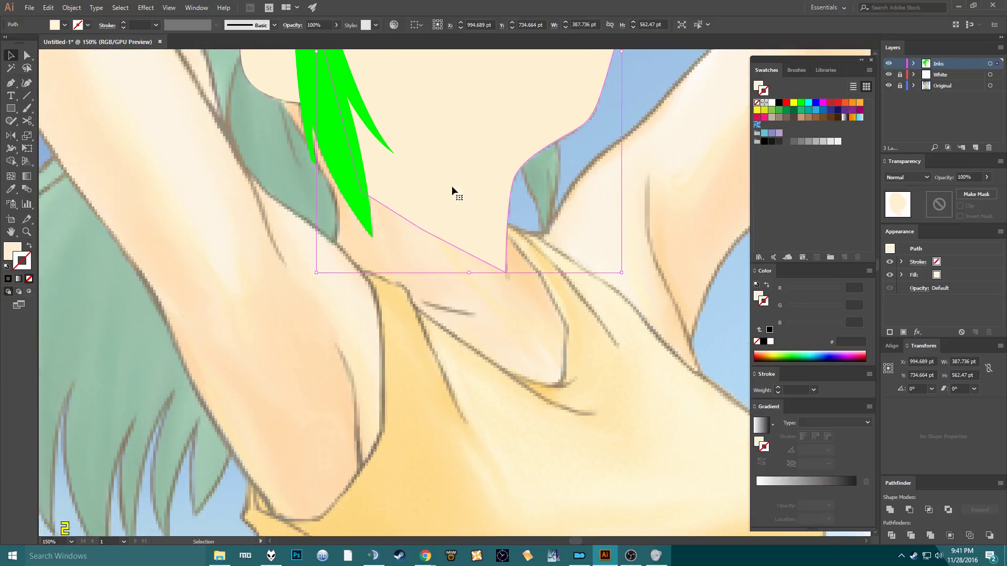
{"action": "key", "text": "p"}
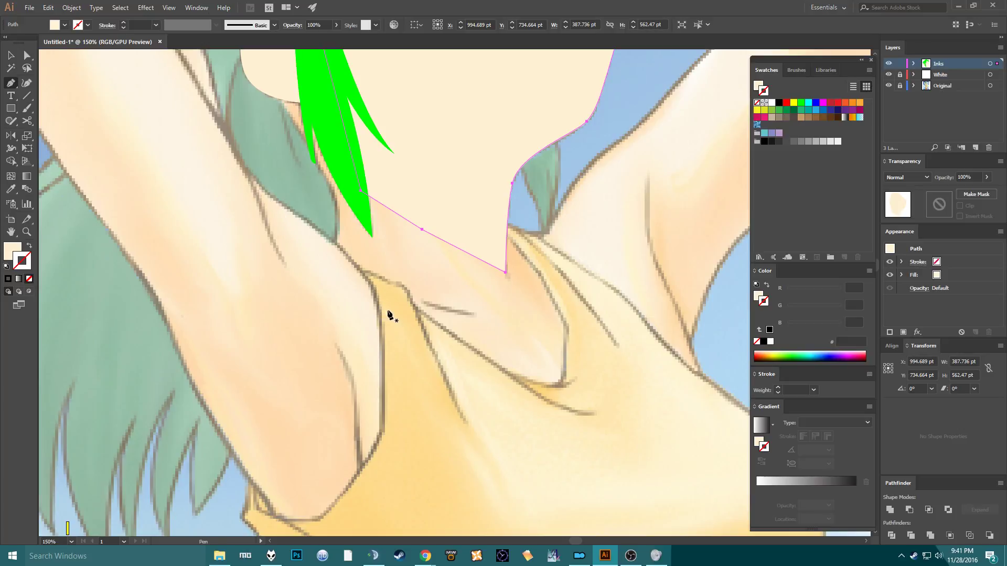
{"action": "left_click_drag", "start_coordinate": [388, 313], "coordinate": [203, 105]}
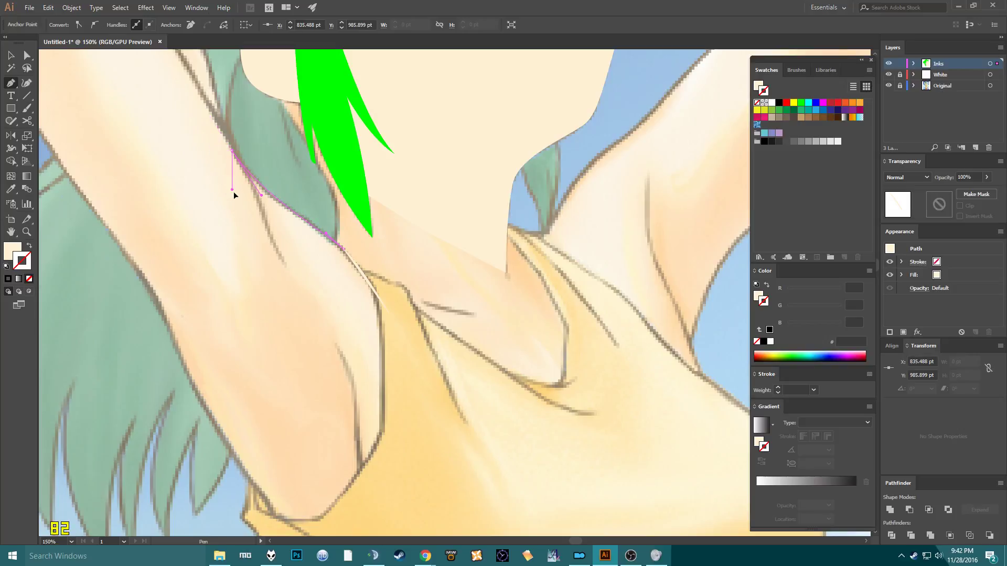
{"action": "left_click_drag", "start_coordinate": [233, 193], "coordinate": [234, 193]}
{"action": "left_click", "coordinate": [252, 245]}
{"action": "left_click", "coordinate": [390, 357]}
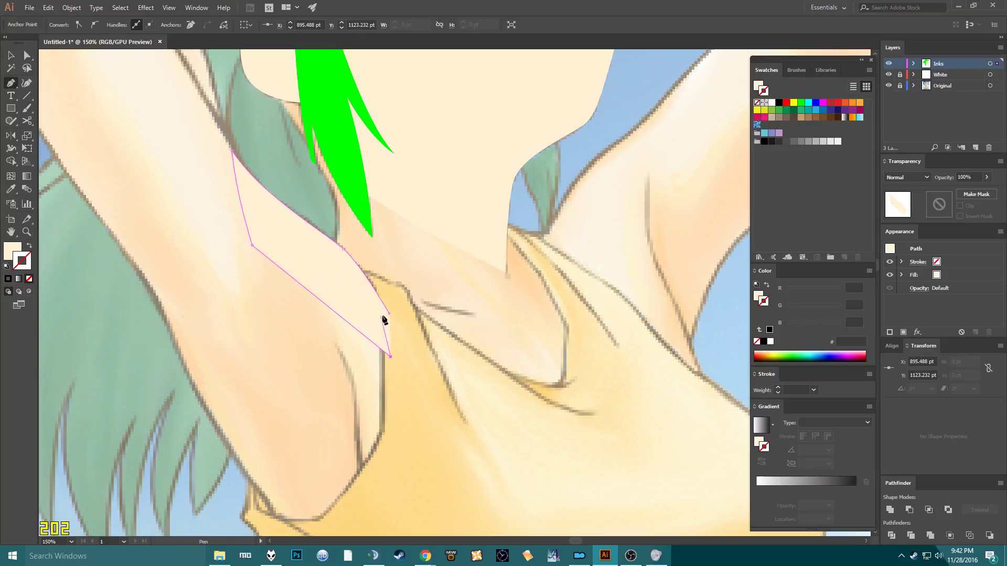
Swap the shoulder shape's fill and stroke to leave only a skin-coloured outline, and clear the selection.
{"action": "key", "text": "shift+x"}
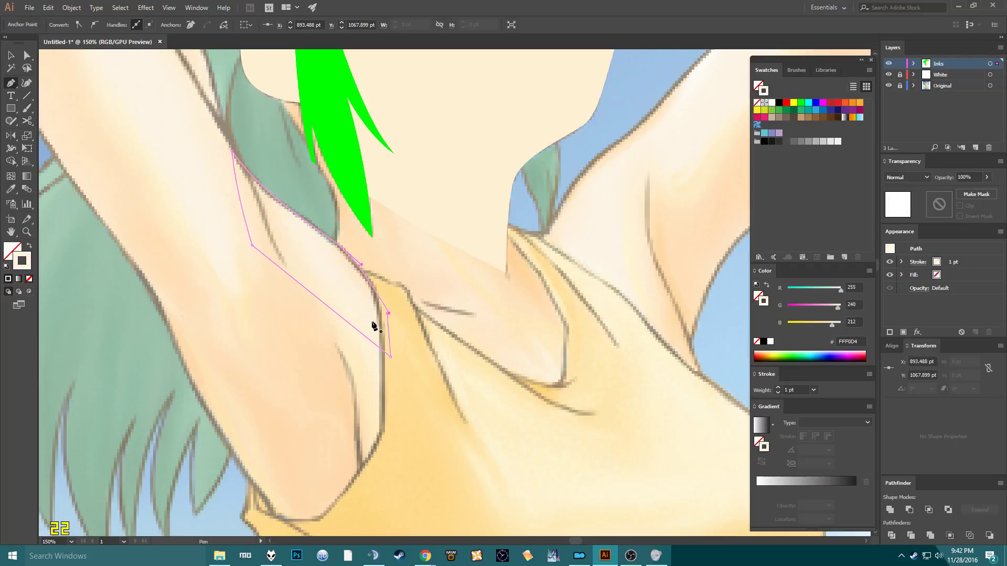
{"action": "key", "text": "v"}
{"action": "left_click", "coordinate": [337, 267]}
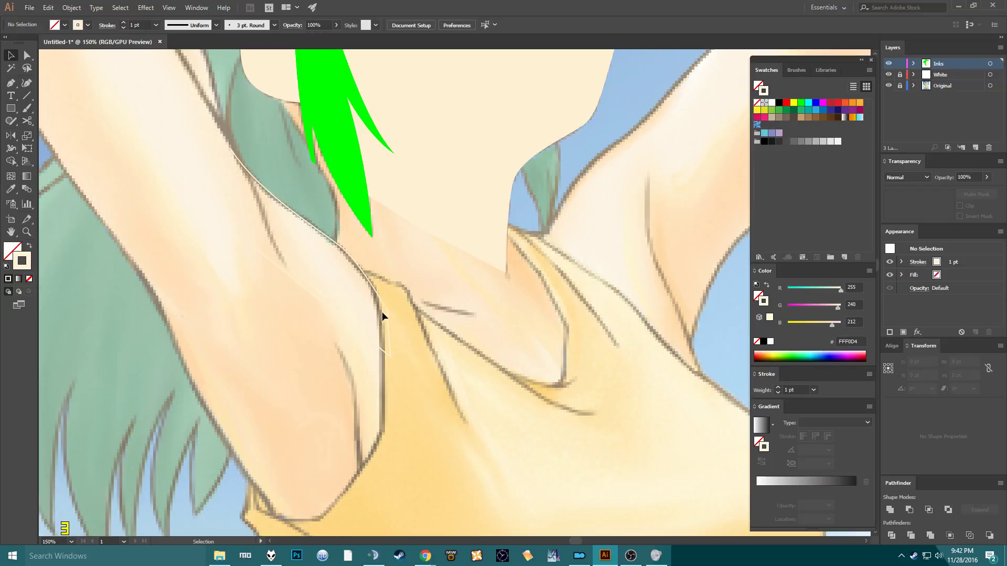
Sample the yellow of the shirt strap as the fill colour with the White layer hidden, then show that layer again.
{"action": "scroll", "coordinate": [382, 312], "scroll_direction": "up", "scroll_amount": 3}
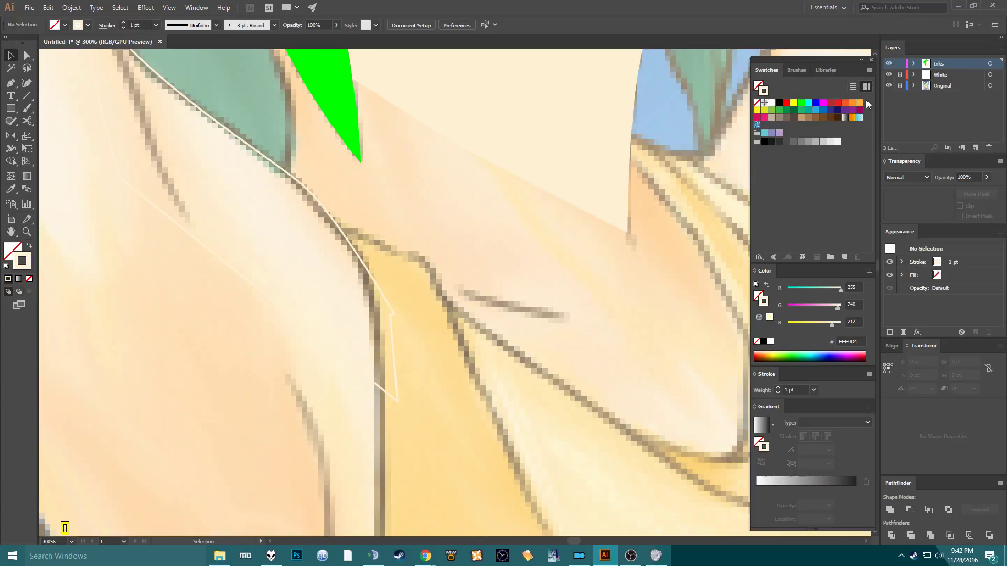
{"action": "left_click", "coordinate": [889, 75]}
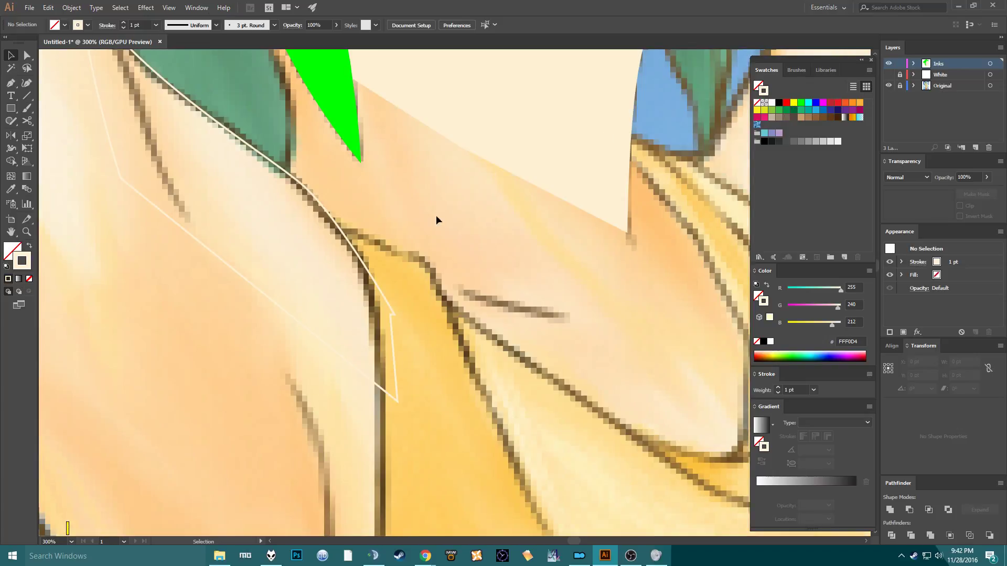
{"action": "key", "text": "i"}
{"action": "left_click", "coordinate": [413, 321]}
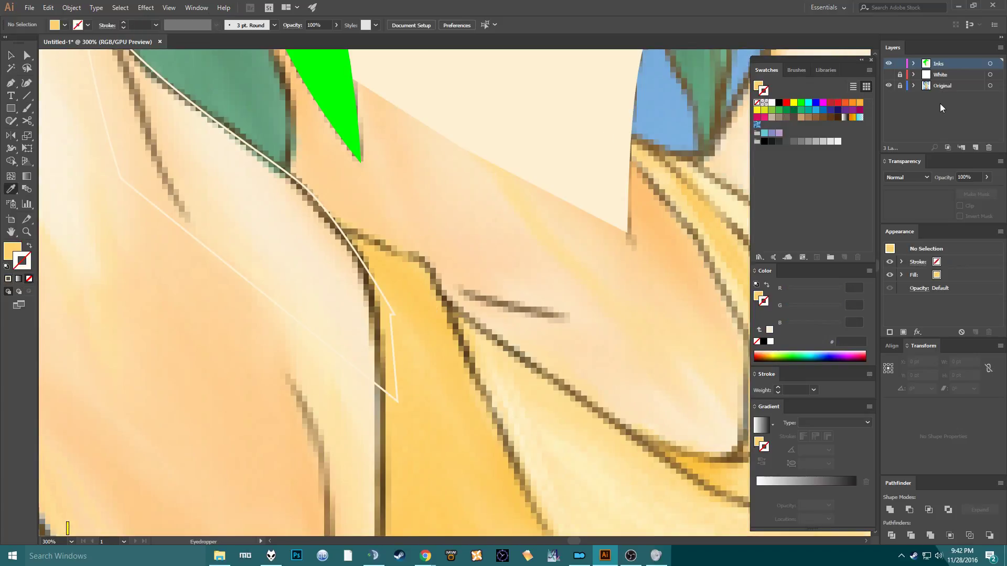
{"action": "left_click", "coordinate": [889, 75]}
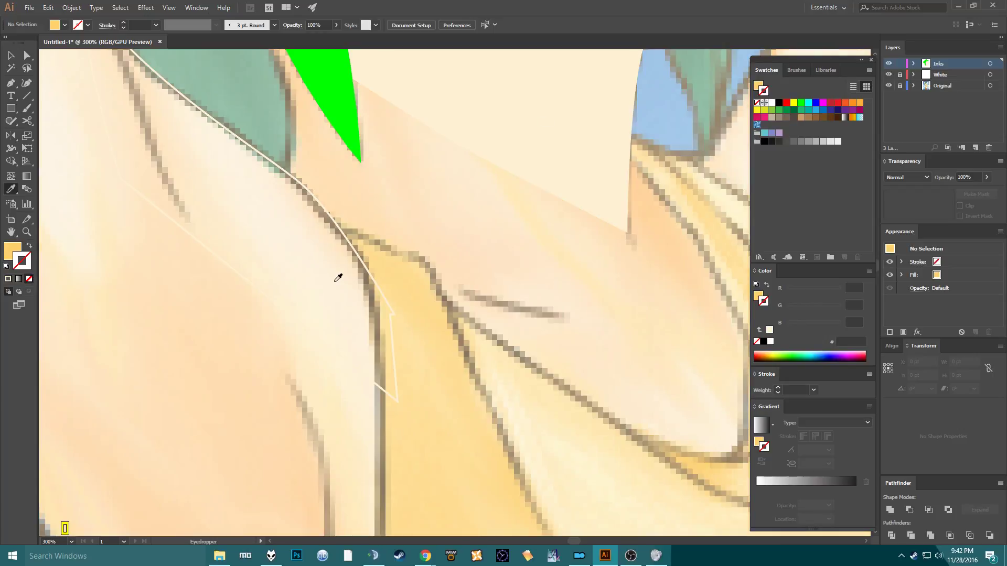
Draw a closed yellow shape with the Pen tool along the shirt strap's neckline edge, tucking its upper end under the shoulder outline.
{"action": "key", "text": "p"}
{"action": "left_click", "coordinate": [326, 225]}
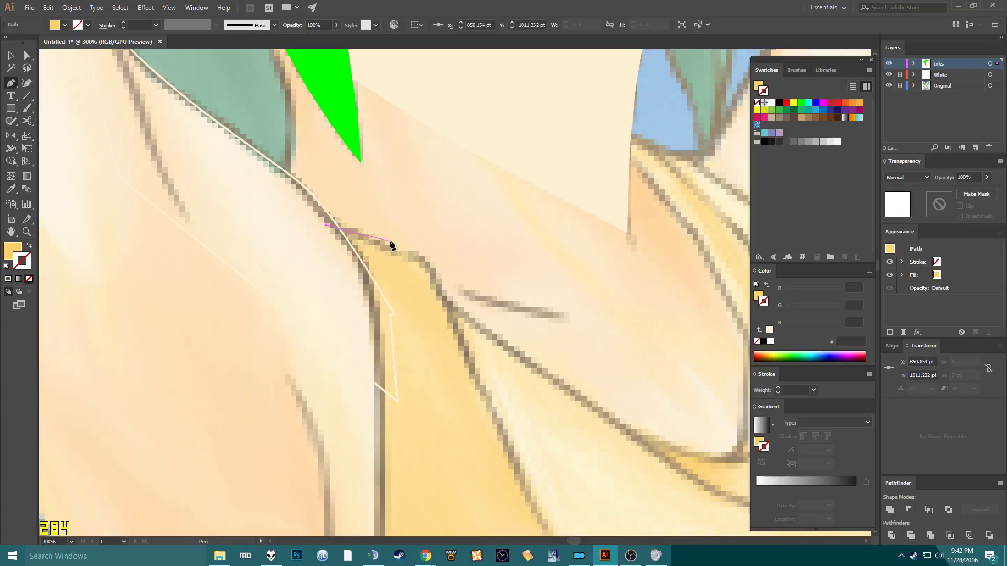
{"action": "left_click", "coordinate": [374, 244], "text": "ctrl"}
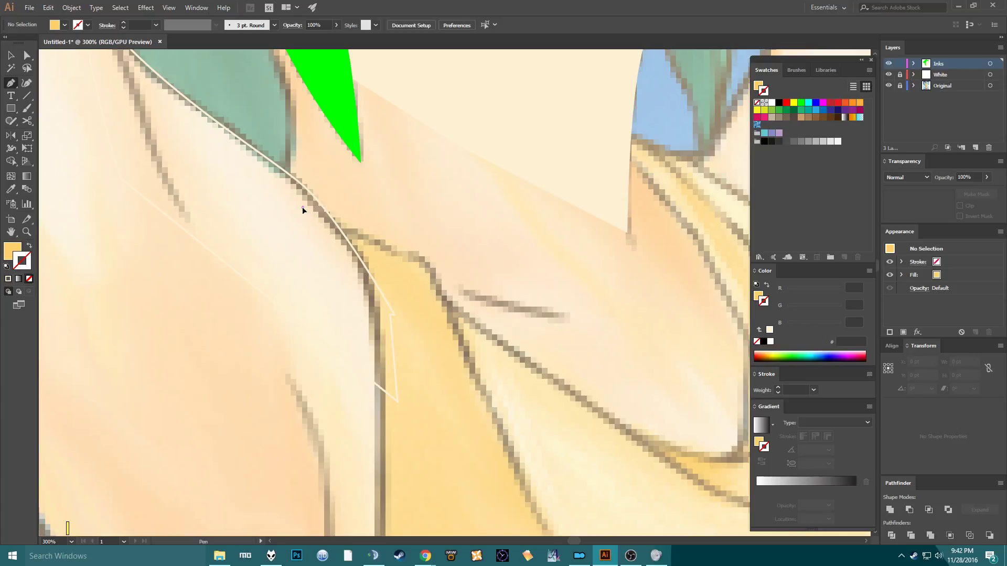
{"action": "left_click", "coordinate": [303, 208]}
{"action": "left_click", "coordinate": [374, 240]}
{"action": "left_click", "coordinate": [397, 247]}
{"action": "left_click", "coordinate": [419, 257]}
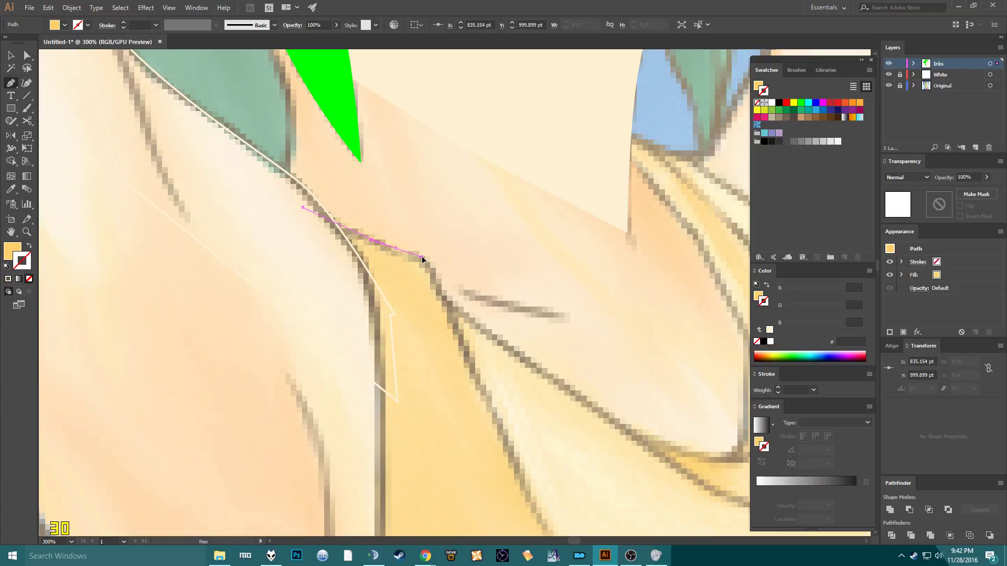
{"action": "left_click", "coordinate": [444, 301]}
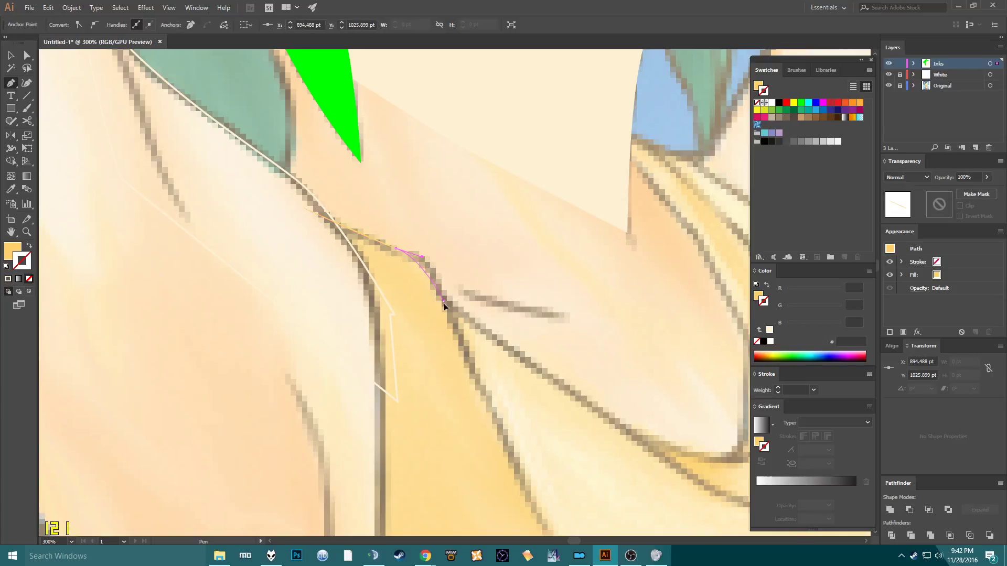
{"action": "left_click", "coordinate": [457, 332]}
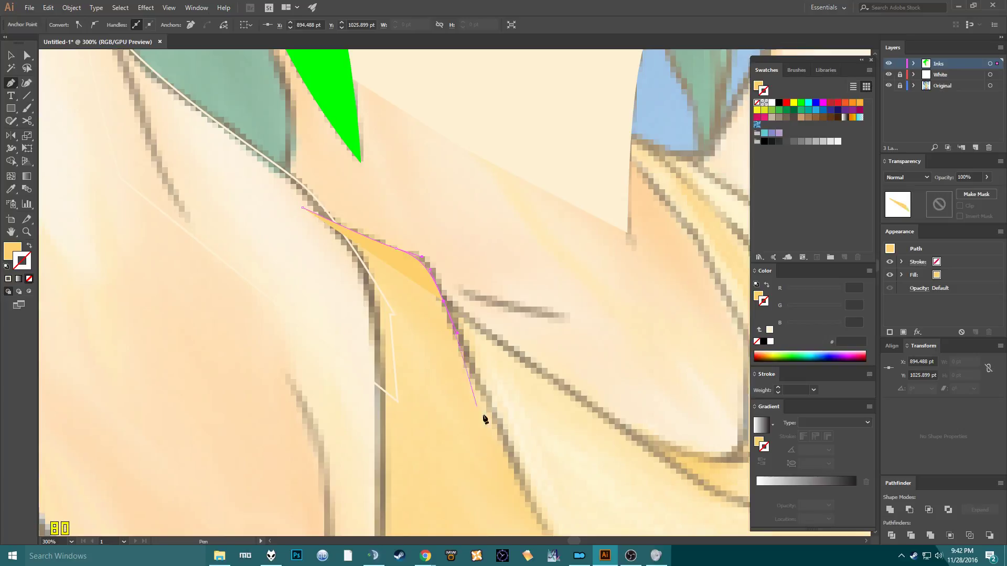
{"action": "left_click", "coordinate": [522, 484]}
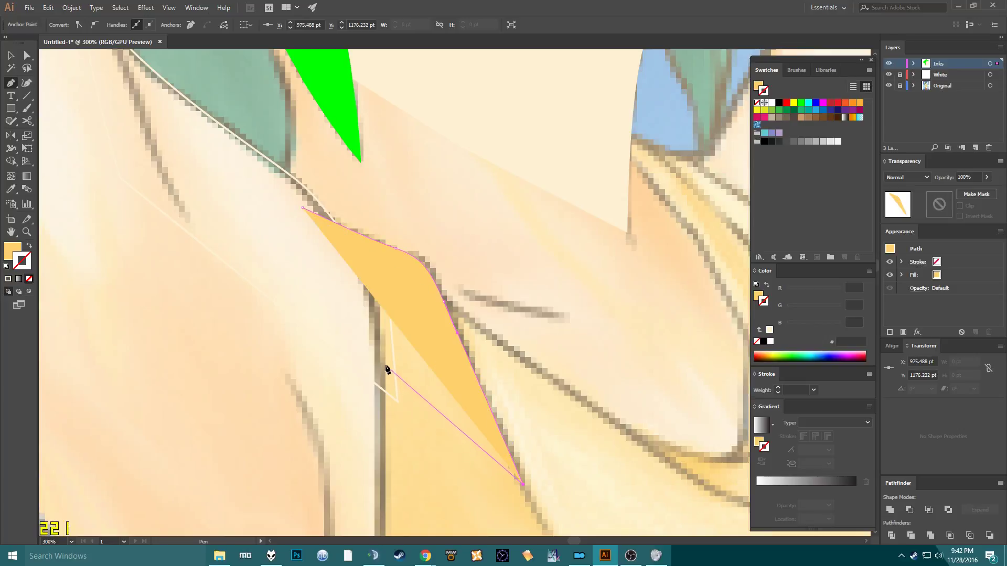
{"action": "left_click", "coordinate": [412, 317]}
{"action": "left_click", "coordinate": [359, 283]}
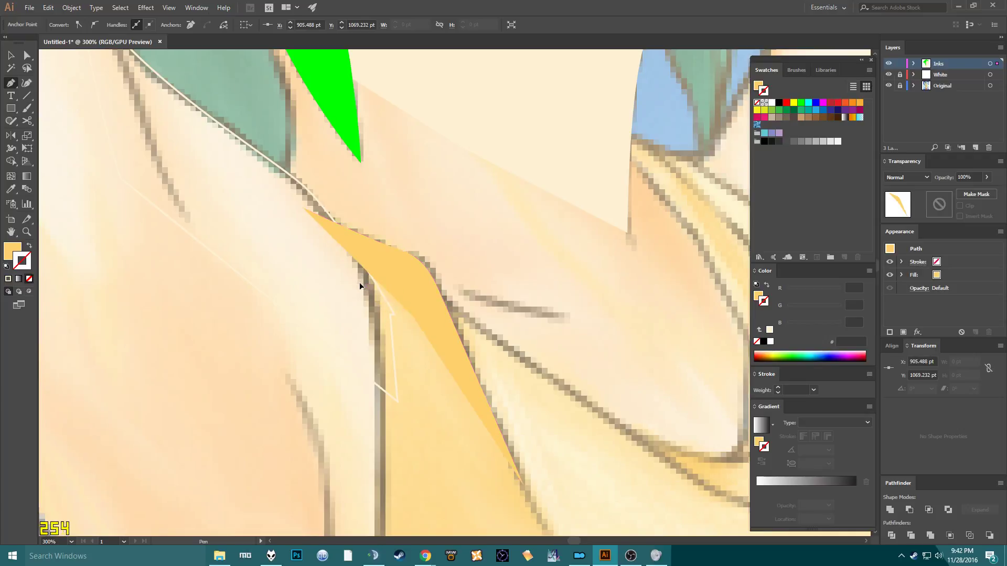
{"action": "left_click", "coordinate": [303, 210]}
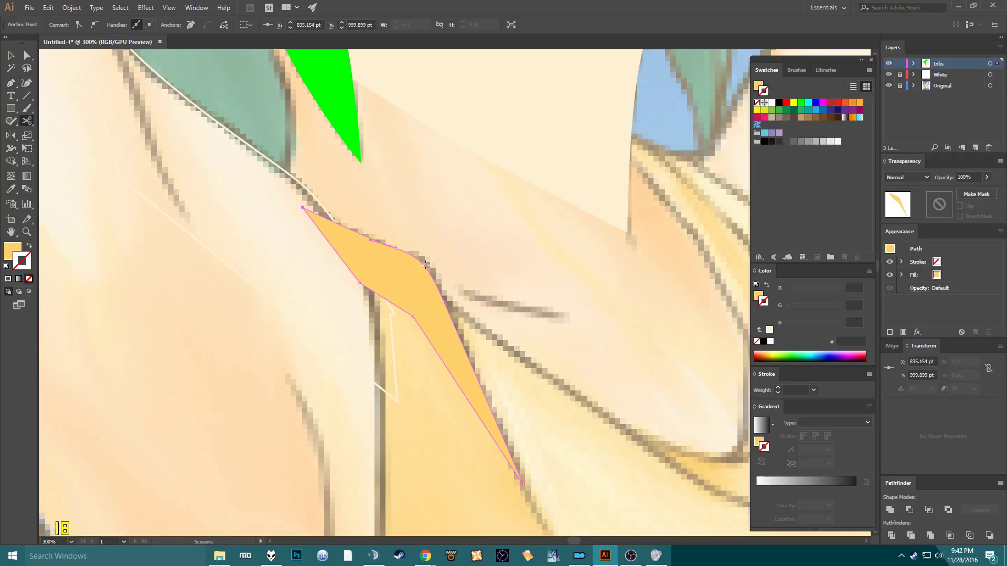
Send the yellow strap shape one level backward, behind the shoulder outline, and select the outline.
{"action": "key", "text": "v"}
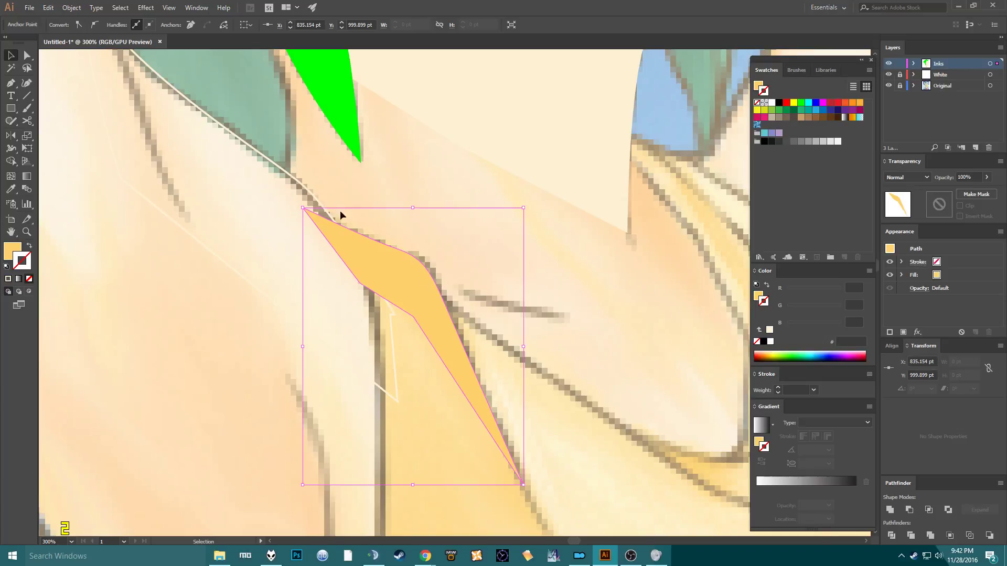
{"action": "key", "text": "ctrl+bracketleft"}
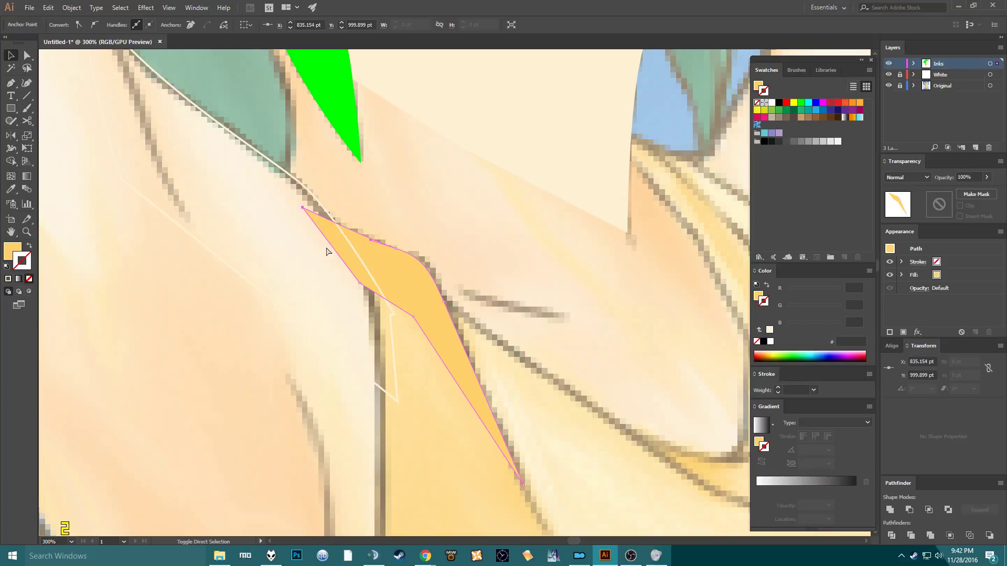
{"action": "left_click", "coordinate": [278, 161]}
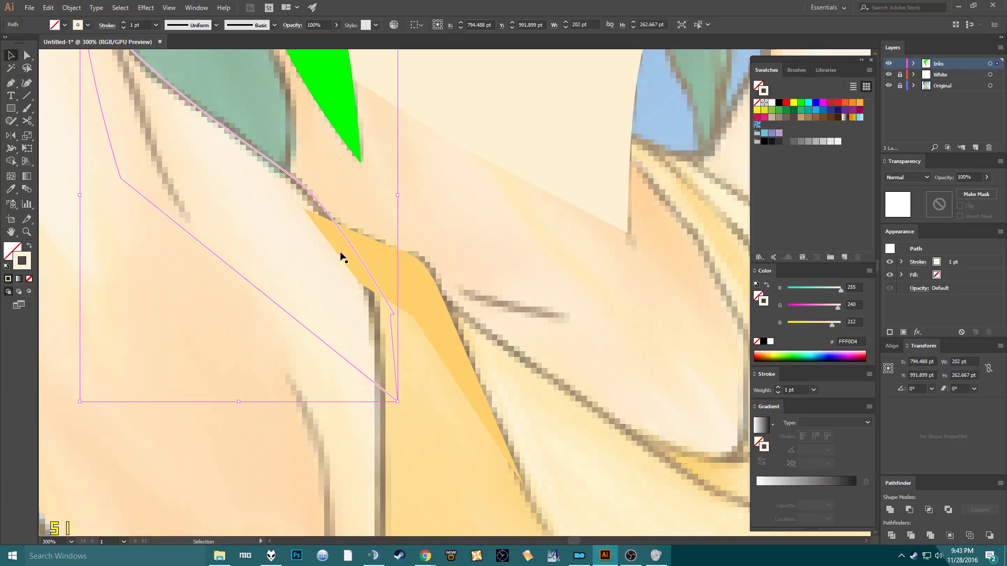
Swap the yellow strap shape's fill and stroke to leave only its outline, clear the selection, and turn on Smart Guides.
{"action": "left_click", "coordinate": [376, 257]}
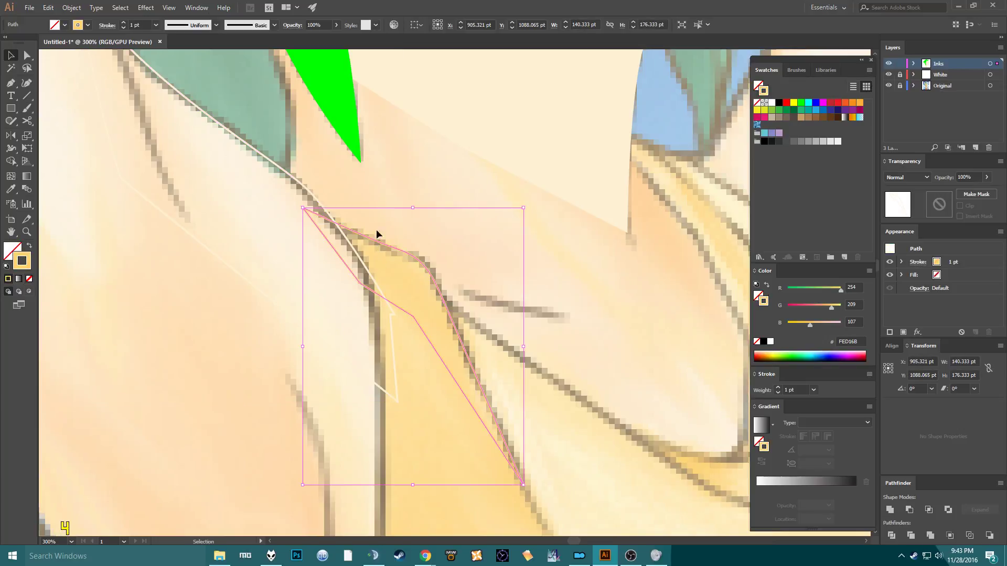
{"action": "left_click", "coordinate": [378, 181]}
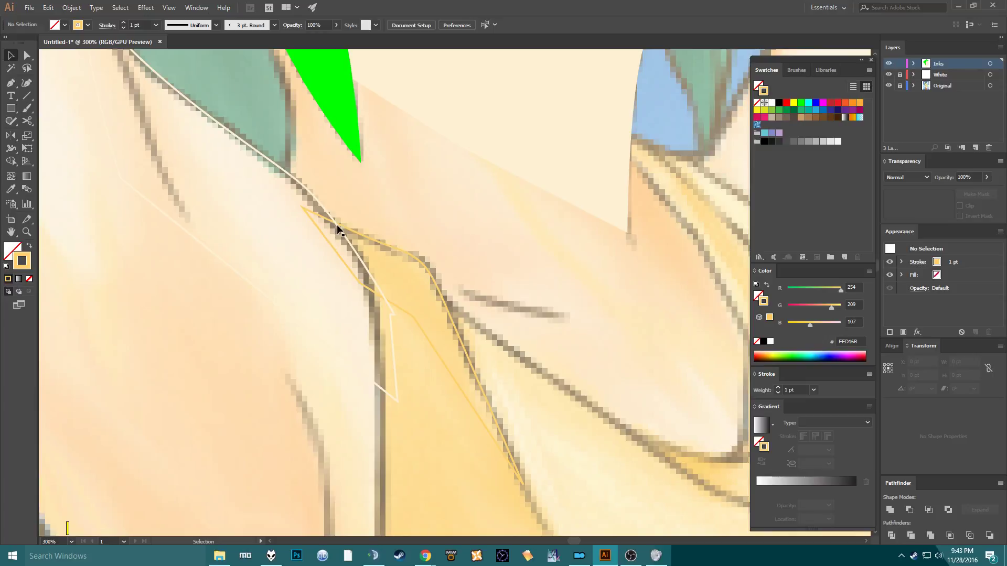
{"action": "left_click", "coordinate": [193, 15]}
{"action": "mouse_move", "coordinate": [169, 7]}
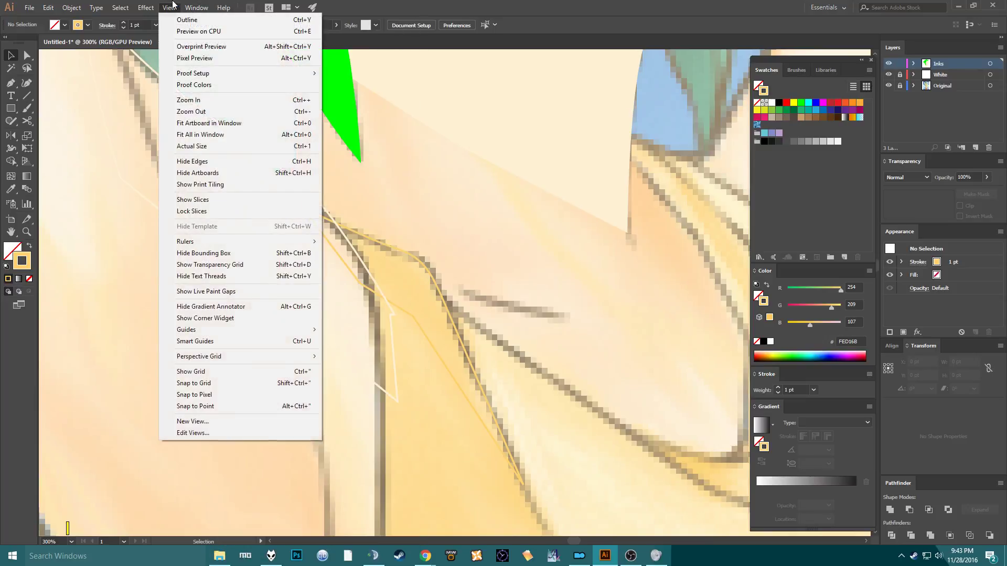
{"action": "left_click", "coordinate": [209, 342]}
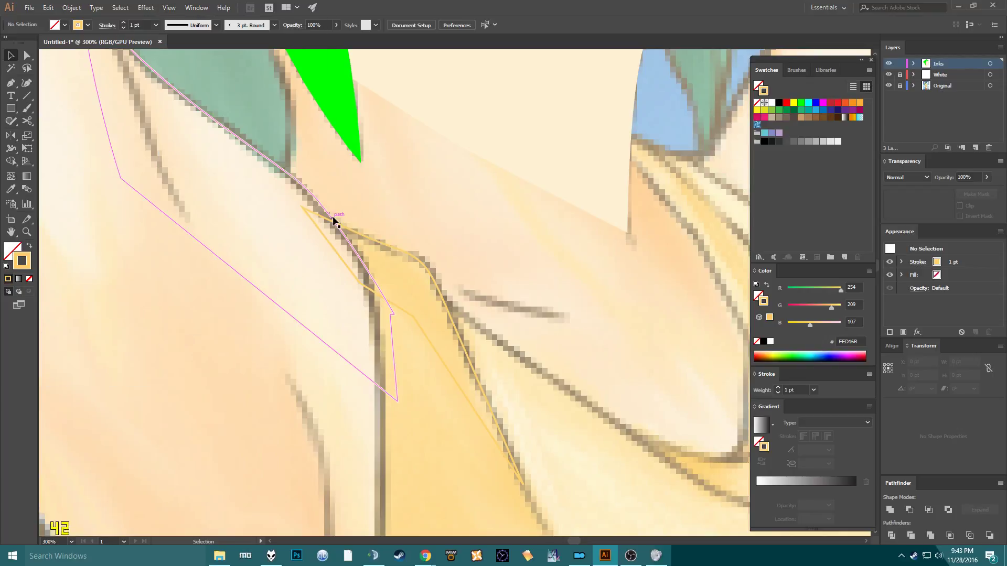
Start a Pen path where the shoulder and strap outlines cross, curving it down onto the armhole edge.
{"action": "key", "text": "p"}
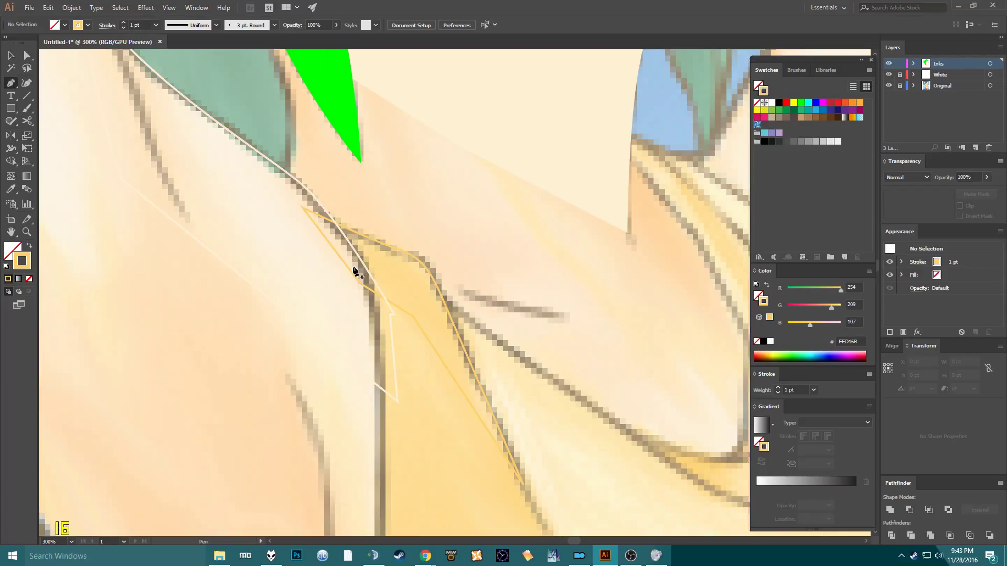
{"action": "scroll", "coordinate": [347, 262], "scroll_direction": "up", "scroll_amount": 5}
{"action": "scroll", "coordinate": [338, 254], "scroll_direction": "up", "scroll_amount": 5}
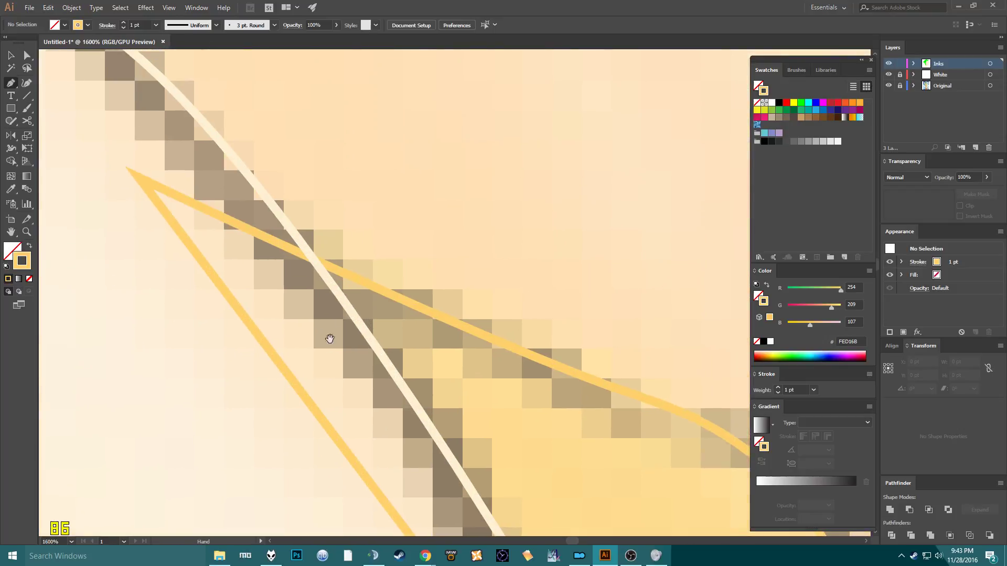
{"action": "left_click", "coordinate": [314, 262]}
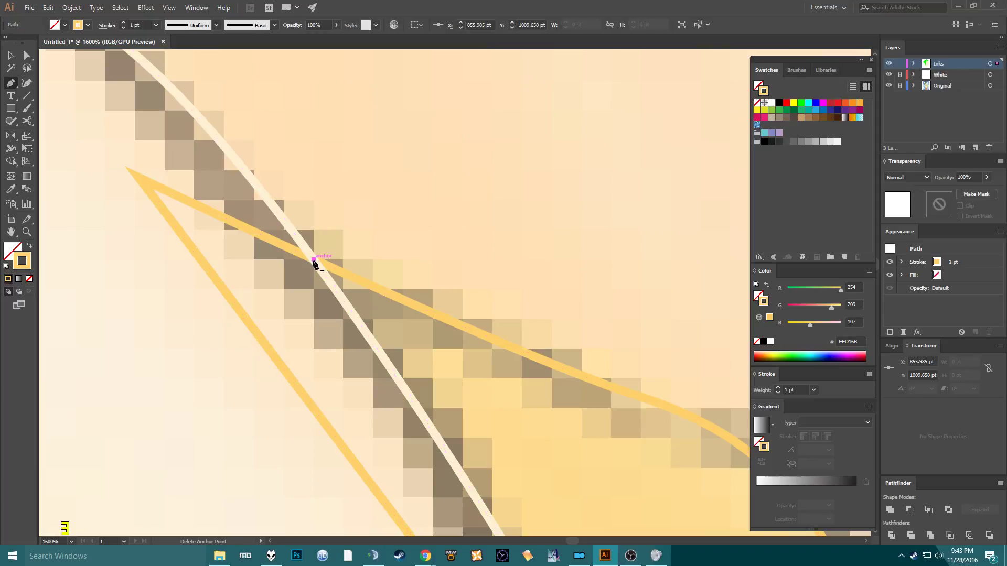
{"action": "scroll", "coordinate": [314, 262], "scroll_direction": "down", "scroll_amount": 4}
{"action": "scroll", "coordinate": [300, 278], "scroll_direction": "down", "scroll_amount": 5}
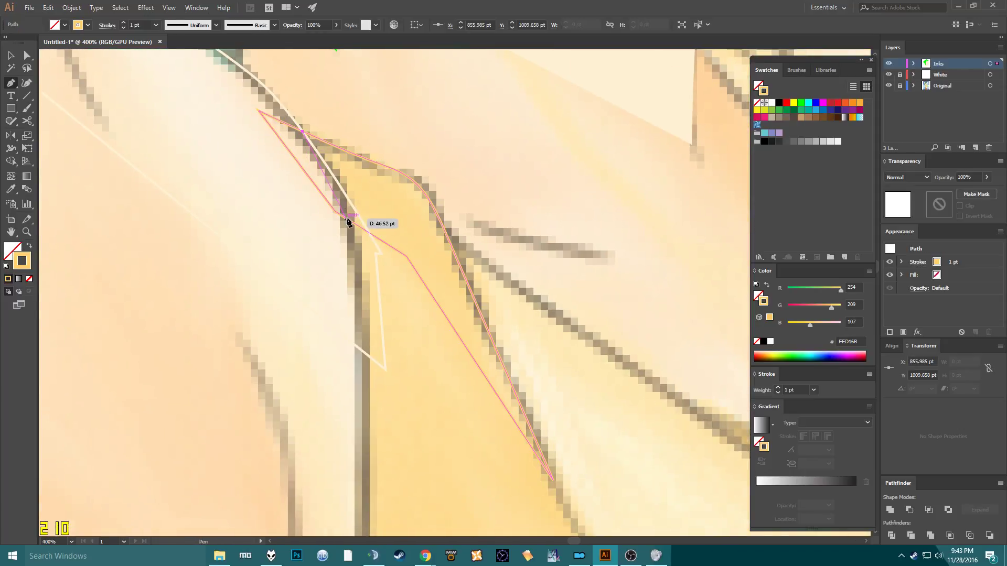
{"action": "left_click_drag", "start_coordinate": [349, 237], "coordinate": [349, 268]}
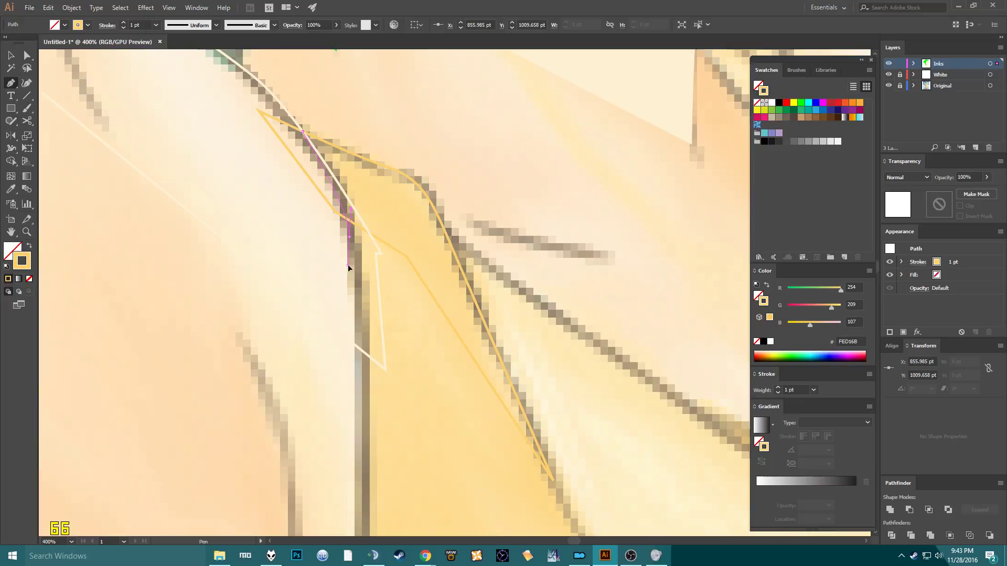
{"action": "left_click", "coordinate": [357, 276]}
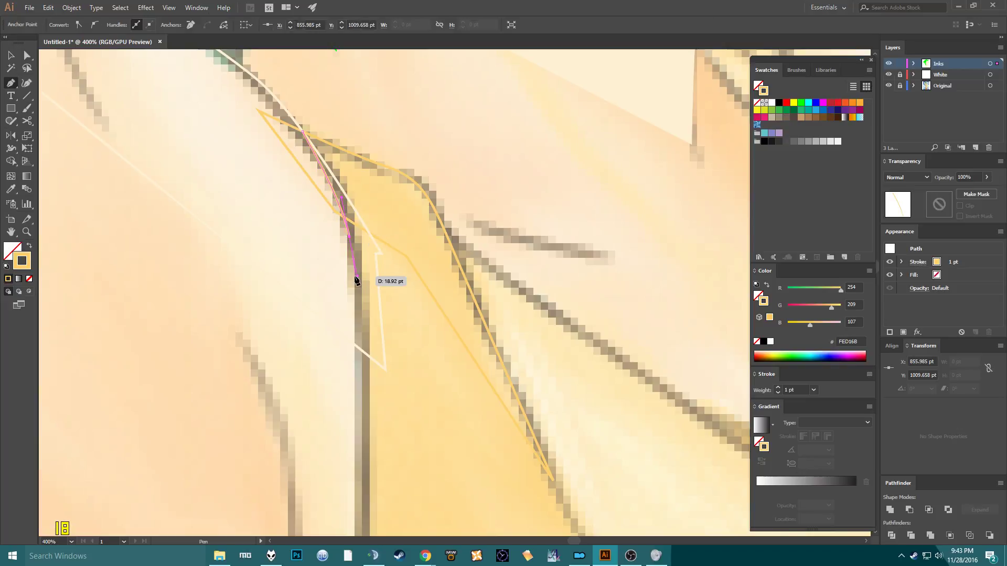
Turn off Smart Guides and continue the path down the armhole edge and around beneath the armpit to the shirt's side.
{"action": "left_click", "coordinate": [164, 8]}
{"action": "left_click", "coordinate": [213, 342]}
{"action": "key", "text": "ctrl+minus"}
{"action": "key", "text": "ctrl+minus"}
{"action": "key", "text": "ctrl+minus"}
{"action": "left_click_drag", "start_coordinate": [361, 456], "coordinate": [335, 296]}
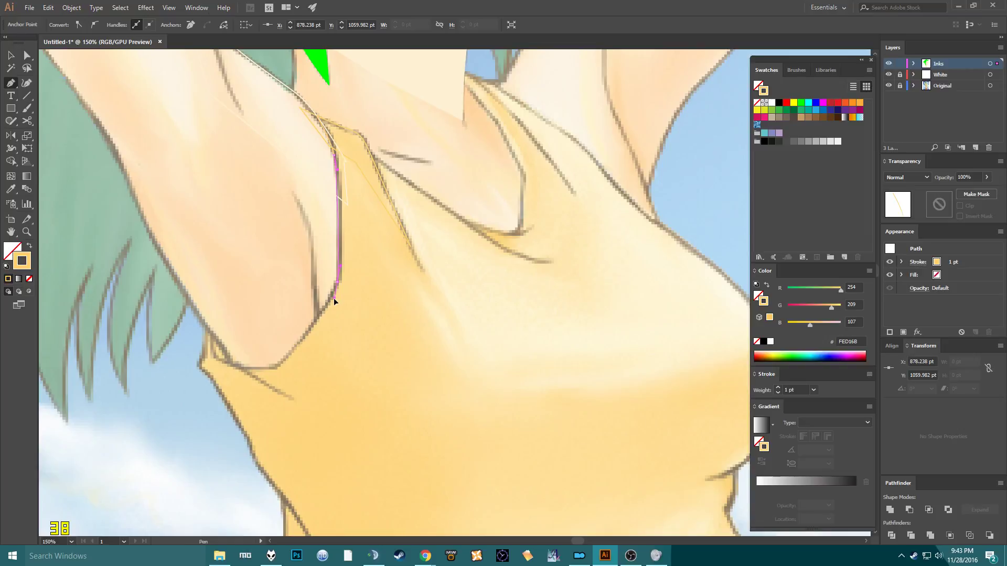
{"action": "left_click", "coordinate": [279, 366]}
{"action": "left_click_drag", "start_coordinate": [279, 367], "coordinate": [265, 371]}
{"action": "left_click", "coordinate": [254, 370]}
{"action": "left_click_drag", "start_coordinate": [214, 360], "coordinate": [299, 307]}
Close the armhole path through the shirt body and back up the strap, and swap its stroke to a solid yellow fill.
{"action": "left_click", "coordinate": [255, 370]}
{"action": "left_click", "coordinate": [277, 416]}
{"action": "left_click", "coordinate": [426, 302]}
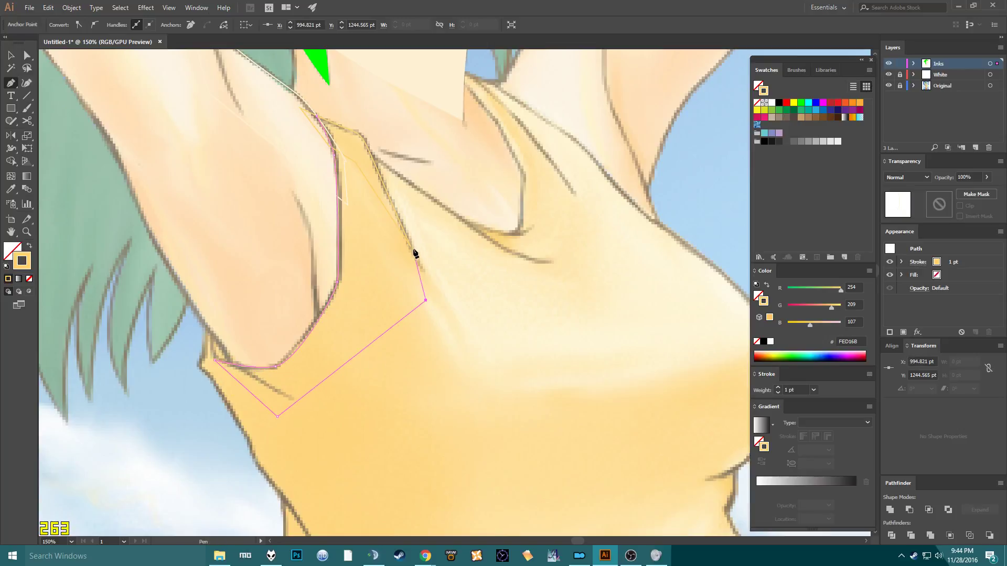
{"action": "left_click", "coordinate": [356, 148]}
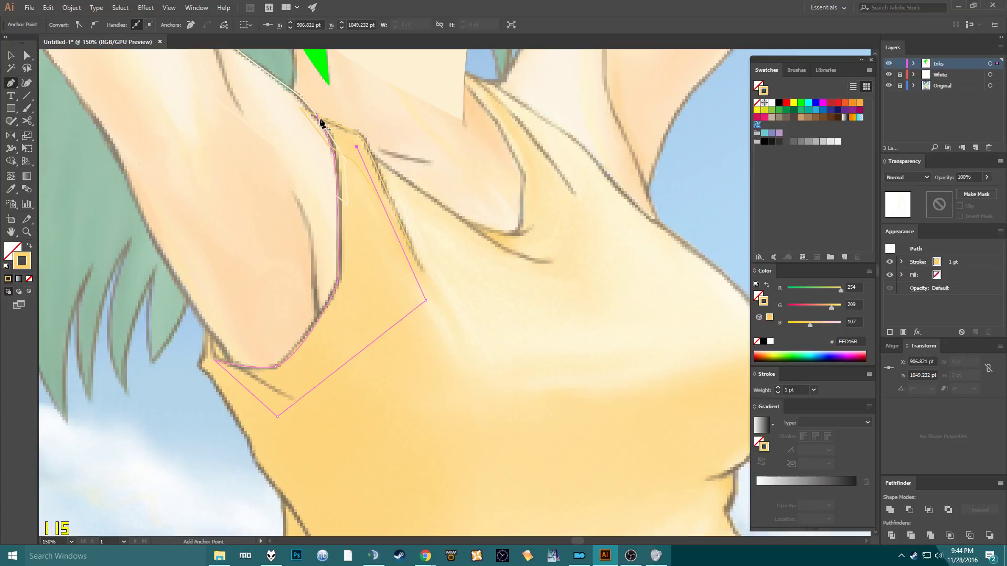
{"action": "left_click", "coordinate": [316, 116]}
{"action": "key", "text": "shift+x"}
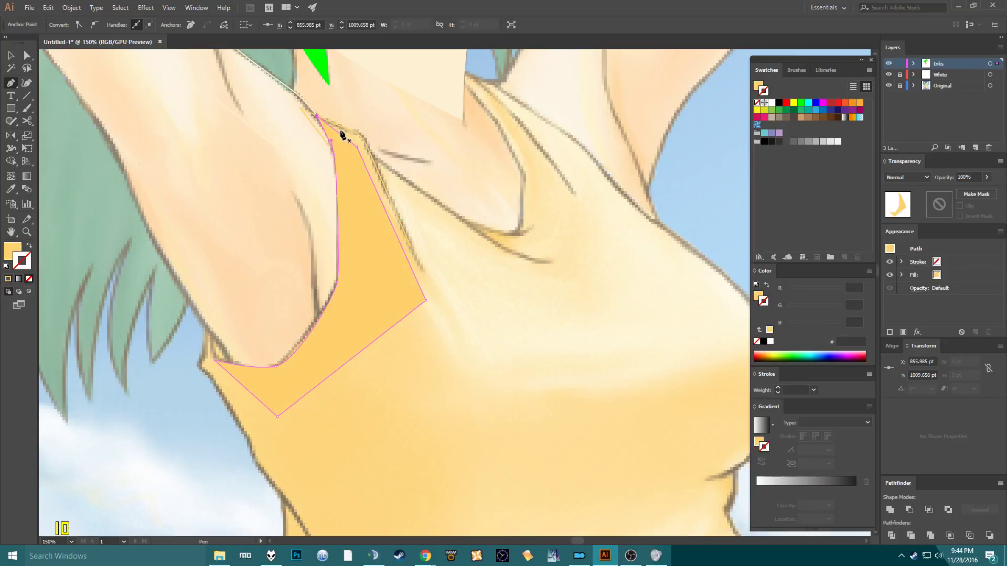
Swap the strap and shoulder outlines back to solid fills and clear the selection.
{"action": "key", "text": "v"}
{"action": "left_click", "coordinate": [362, 138]}
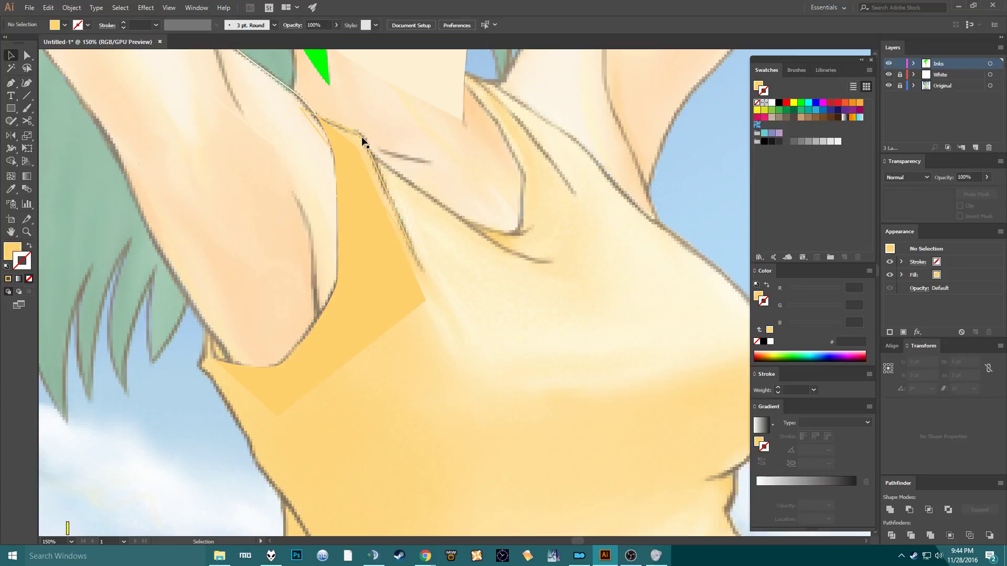
{"action": "left_click", "coordinate": [361, 137]}
{"action": "key", "text": "Delete"}
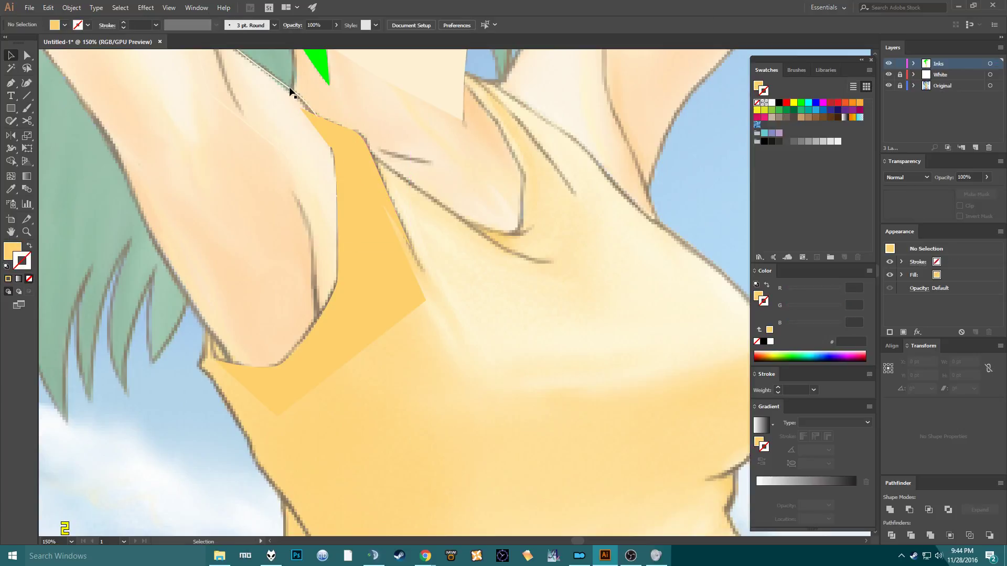
{"action": "left_click", "coordinate": [288, 86]}
{"action": "key", "text": "ctrl+shift+a"}
Hide the Original layer to inspect the flat shoulder and shirt shapes, and show the layer again.
{"action": "scroll", "coordinate": [370, 154], "scroll_direction": "down", "scroll_amount": 3}
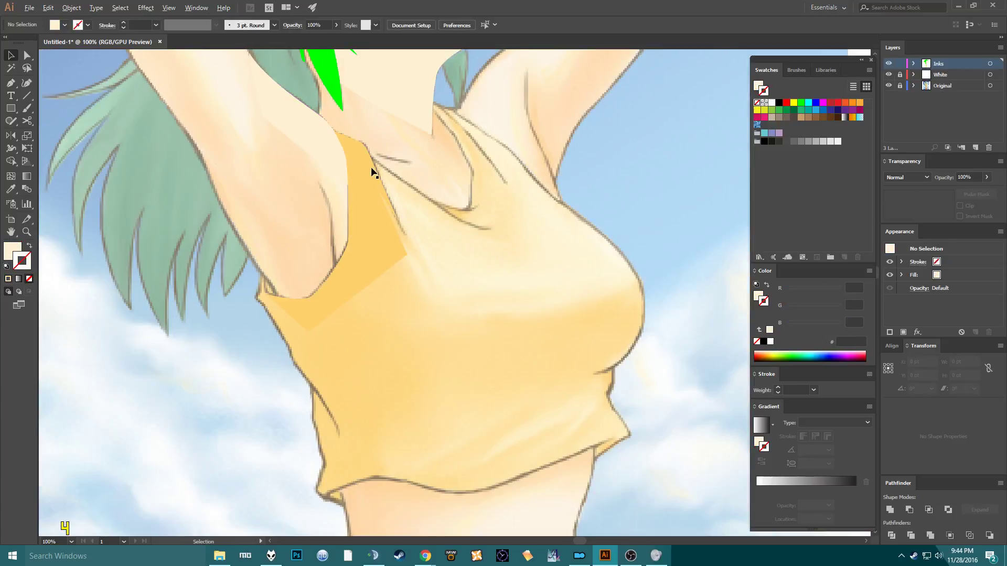
{"action": "scroll", "coordinate": [371, 155], "scroll_direction": "up", "scroll_amount": 4}
{"action": "left_click", "coordinate": [889, 86]}
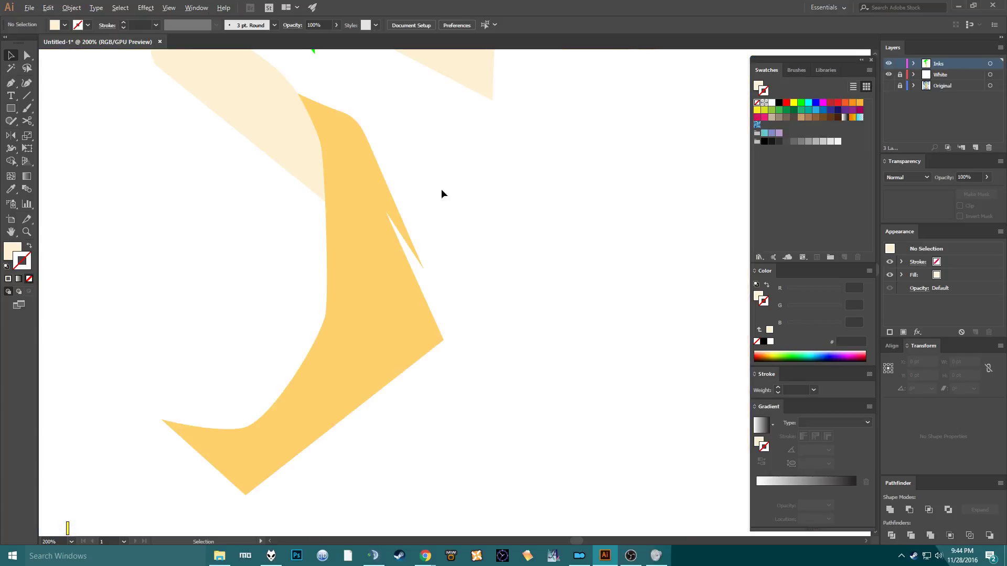
{"action": "scroll", "coordinate": [442, 191], "scroll_direction": "down", "scroll_amount": 3}
{"action": "scroll", "coordinate": [292, 461], "scroll_direction": "up", "scroll_amount": 3}
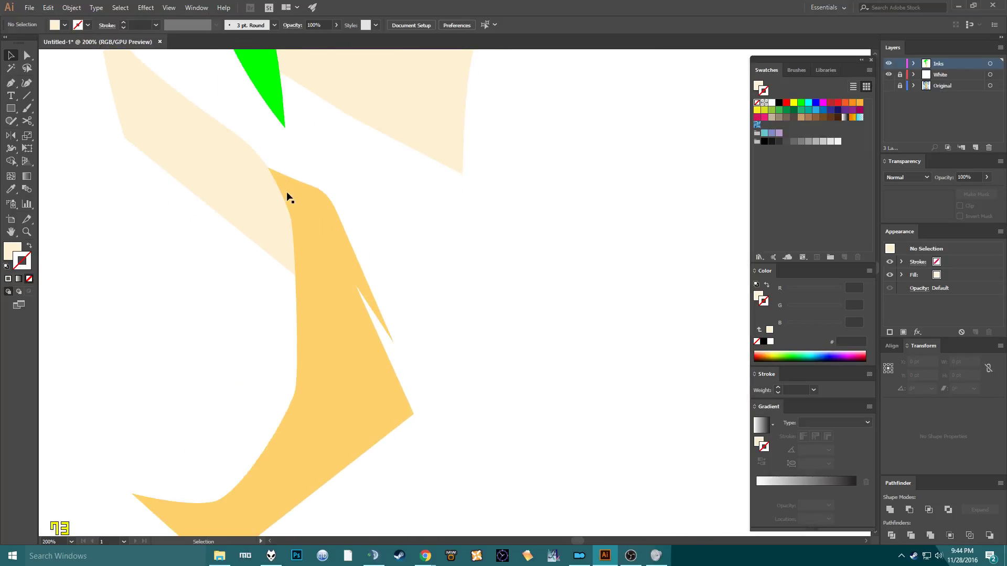
{"action": "left_click", "coordinate": [888, 86]}
Draw a closed yellow shape with the Pen tool along the slanted neckline edge, overlapping the strap and armhole shapes.
{"action": "mouse_move", "coordinate": [386, 194]}
{"action": "left_mouse_down"}
{"action": "mouse_move", "coordinate": [386, 277]}
{"action": "mouse_move", "coordinate": [390, 194]}
{"action": "mouse_move", "coordinate": [374, 187]}
{"action": "left_mouse_up"}
{"action": "left_click", "coordinate": [336, 224]}
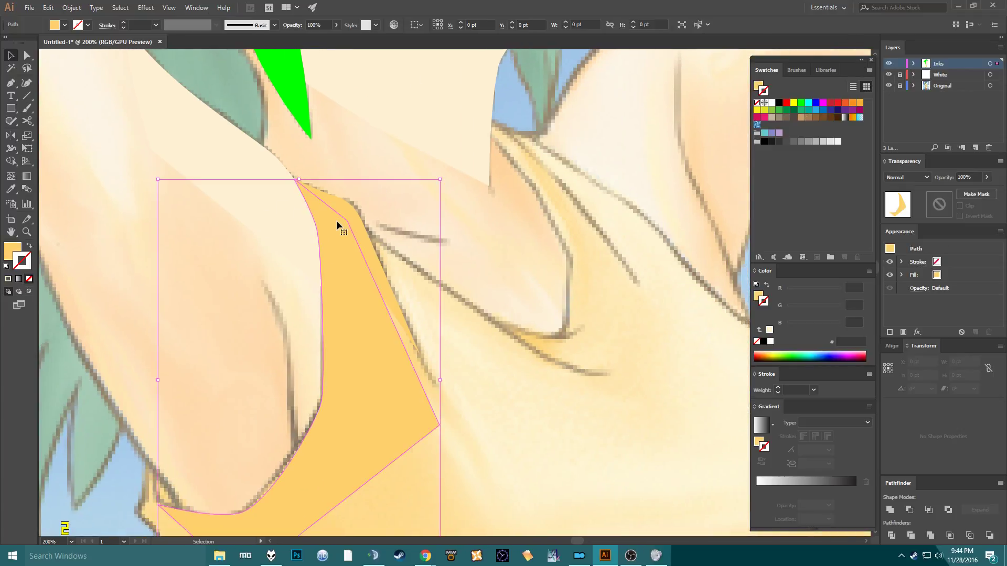
{"action": "key", "text": "p"}
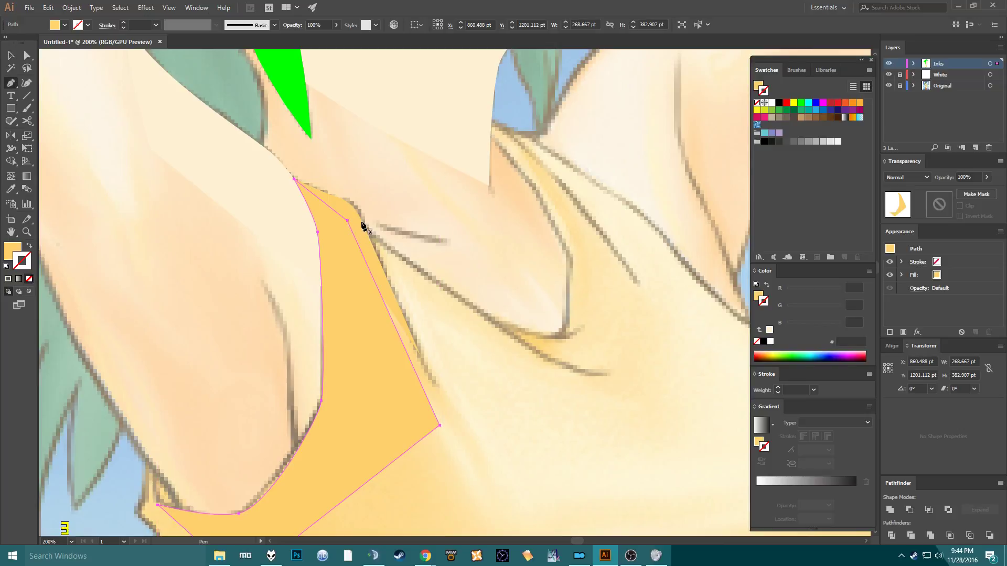
{"action": "left_click", "coordinate": [359, 224]}
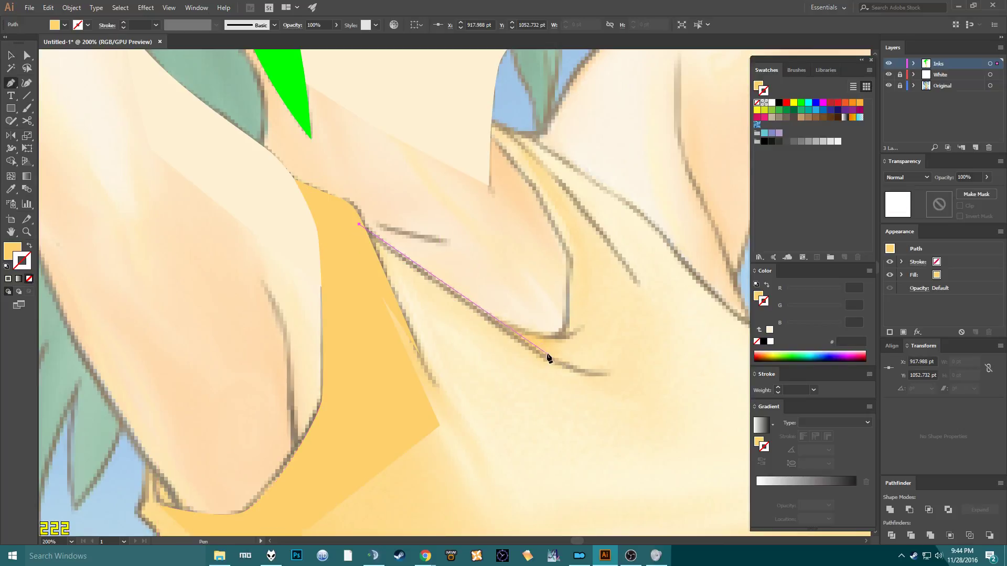
{"action": "left_click_drag", "start_coordinate": [554, 358], "coordinate": [590, 376]}
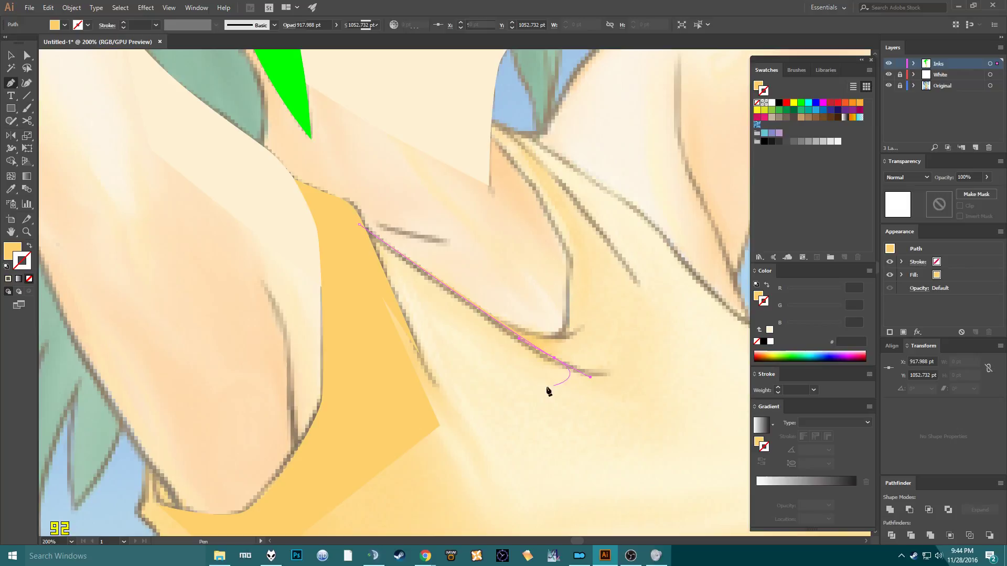
{"action": "left_click", "coordinate": [379, 407]}
{"action": "left_click", "coordinate": [359, 225]}
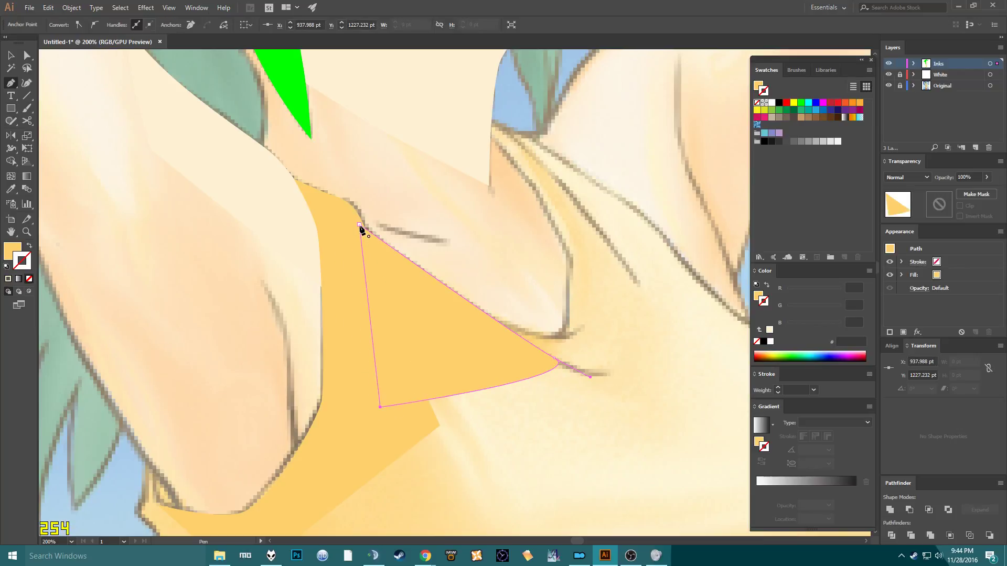
Draw a closed yellow shape beneath the neckline's lowest curve and shift its starting anchor up along the neckline.
{"action": "left_click", "coordinate": [485, 320]}
{"action": "left_click_drag", "start_coordinate": [588, 327], "coordinate": [619, 305]}
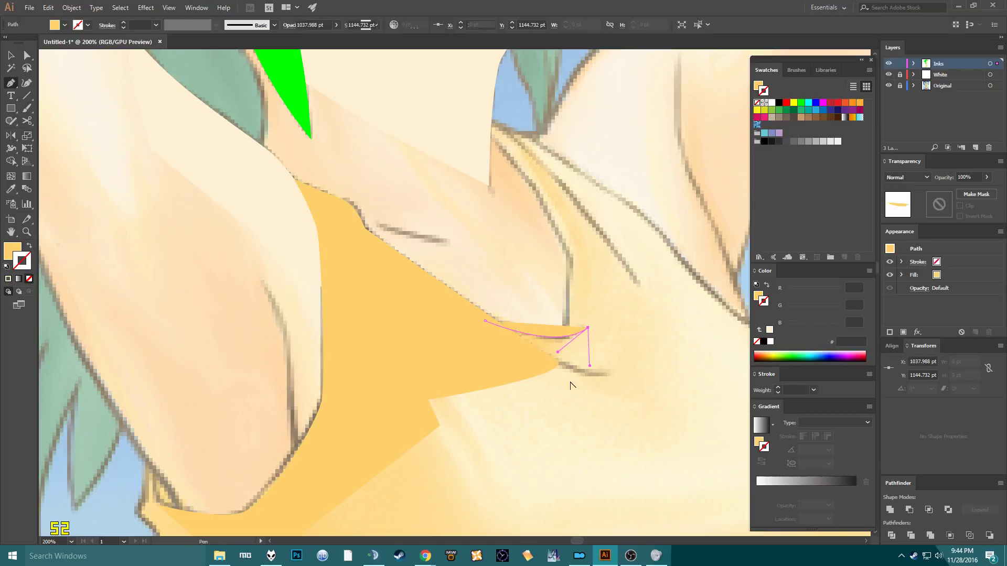
{"action": "left_click", "coordinate": [563, 389]}
{"action": "left_click", "coordinate": [471, 366]}
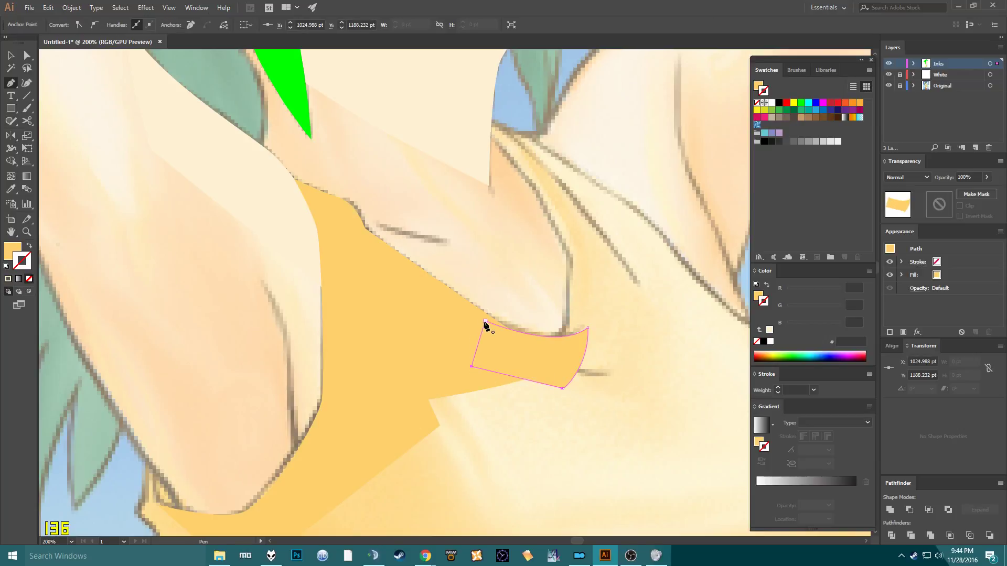
{"action": "key", "text": "a"}
{"action": "left_click_drag", "start_coordinate": [485, 321], "coordinate": [470, 311]}
Trace a new yellow Pen path from the neckline's lowest point up its opposite edge, ending inside the neck shape.
{"action": "scroll", "coordinate": [578, 324], "scroll_direction": "up", "scroll_amount": 3}
{"action": "key", "text": "p"}
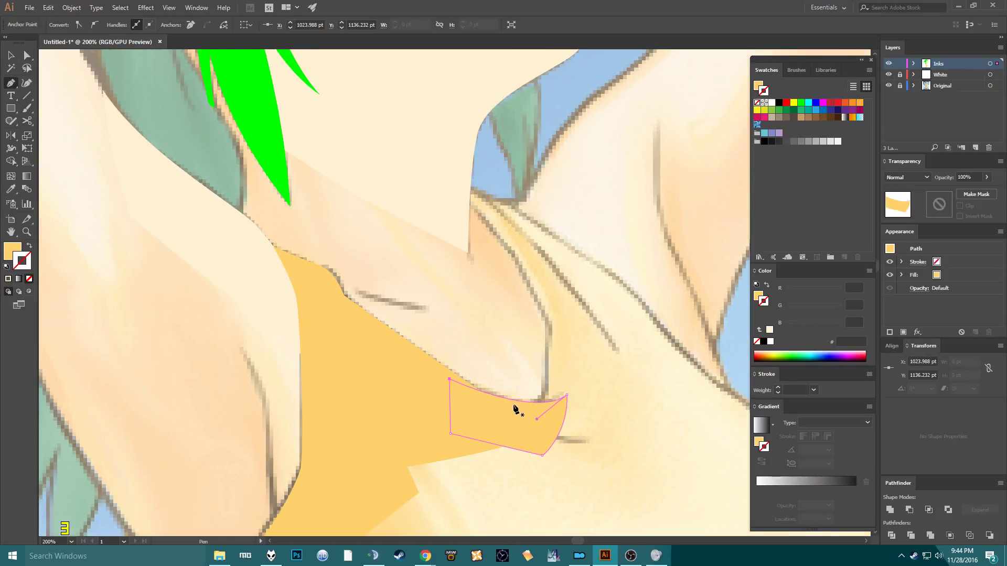
{"action": "left_click", "coordinate": [526, 407]}
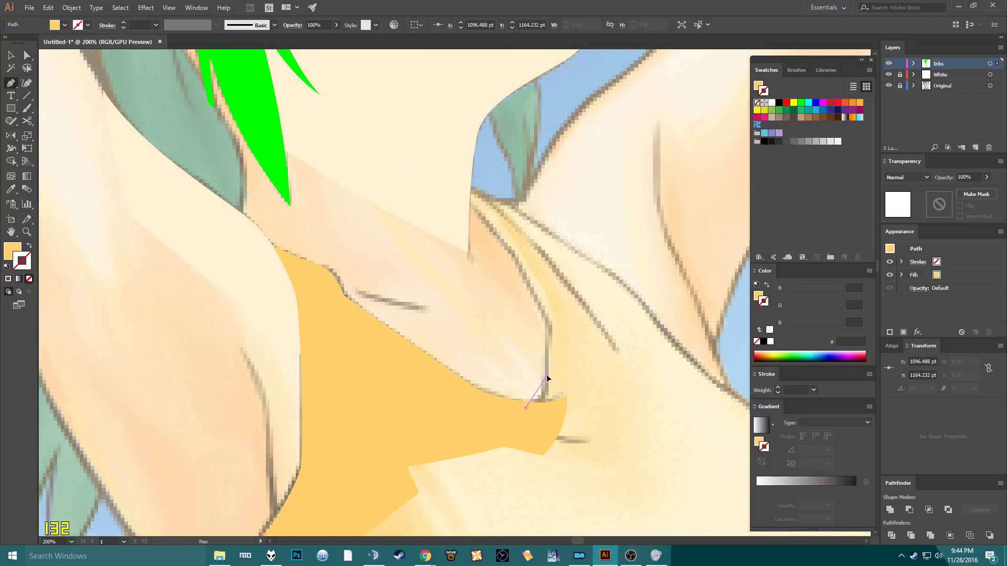
{"action": "left_click_drag", "start_coordinate": [547, 400], "coordinate": [548, 349]}
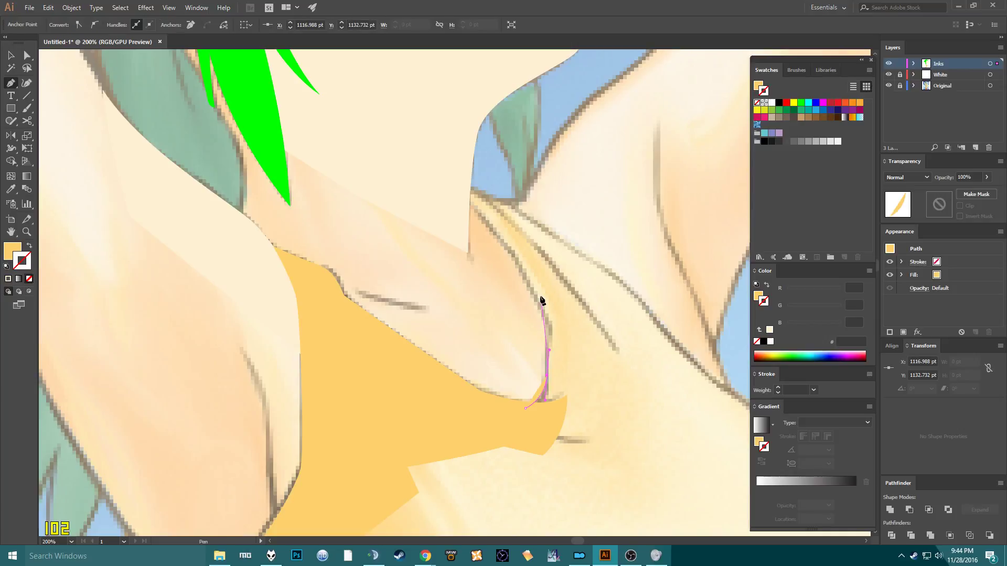
{"action": "left_click_drag", "start_coordinate": [541, 300], "coordinate": [530, 284]}
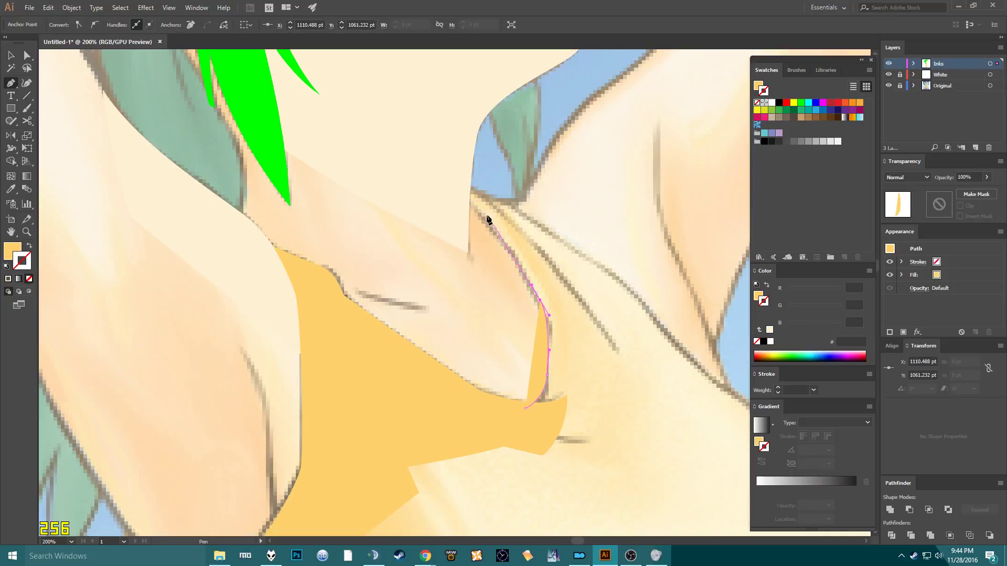
{"action": "left_click_drag", "start_coordinate": [462, 193], "coordinate": [412, 135]}
{"action": "left_click", "coordinate": [463, 193]}
Close the path along the opposite strap's fold line and through the shirt body, and send it behind the neck shape.
{"action": "left_click_drag", "start_coordinate": [462, 187], "coordinate": [556, 264]}
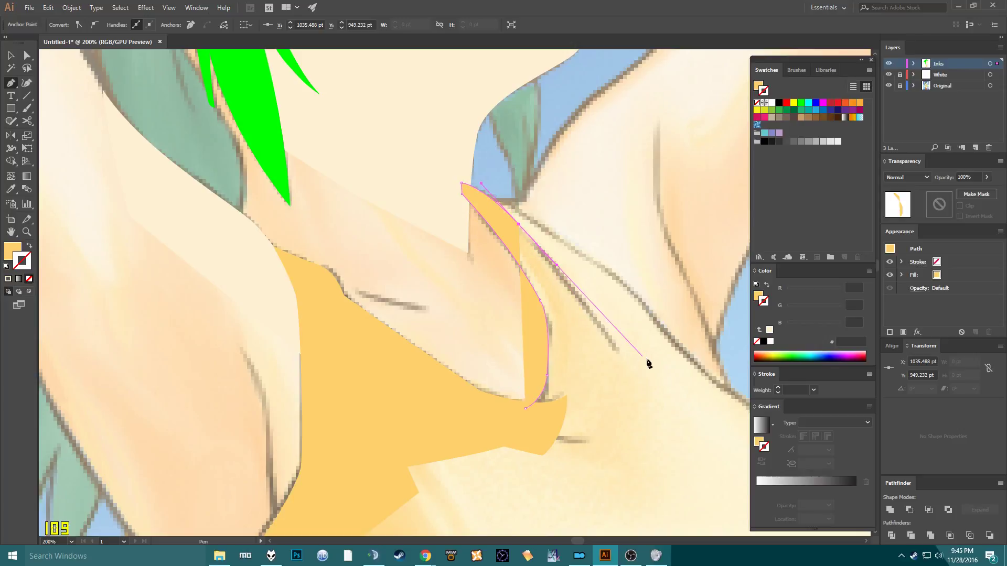
{"action": "left_click", "coordinate": [651, 363]}
{"action": "left_click", "coordinate": [548, 424]}
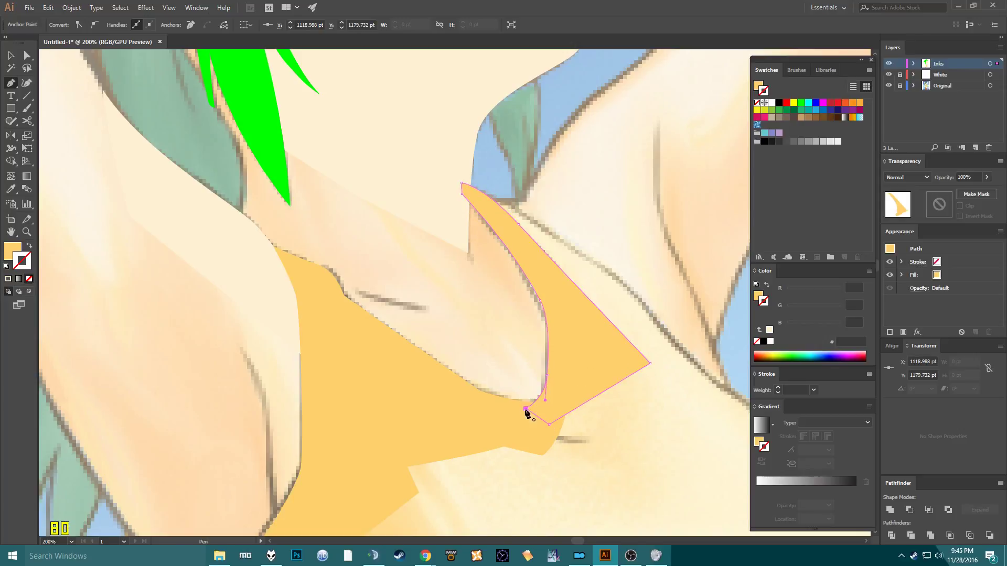
{"action": "left_click", "coordinate": [525, 409]}
{"action": "key", "text": "v"}
{"action": "key", "text": "ctrl"}
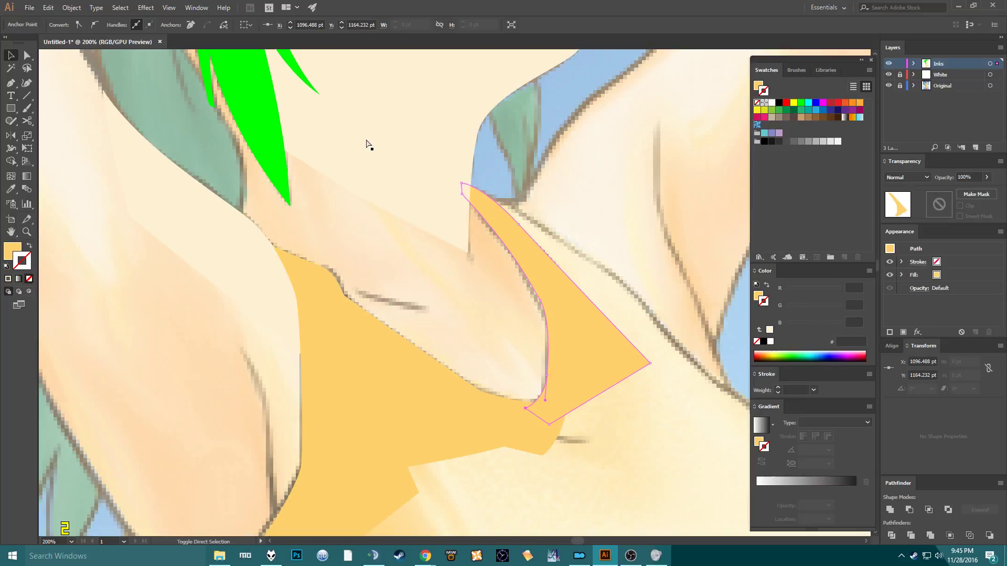
Draw a closed yellow Pen shape along the far strap's upper outer edge, overlapping the yellow shirt shape beside the neck.
{"action": "key", "text": "p"}
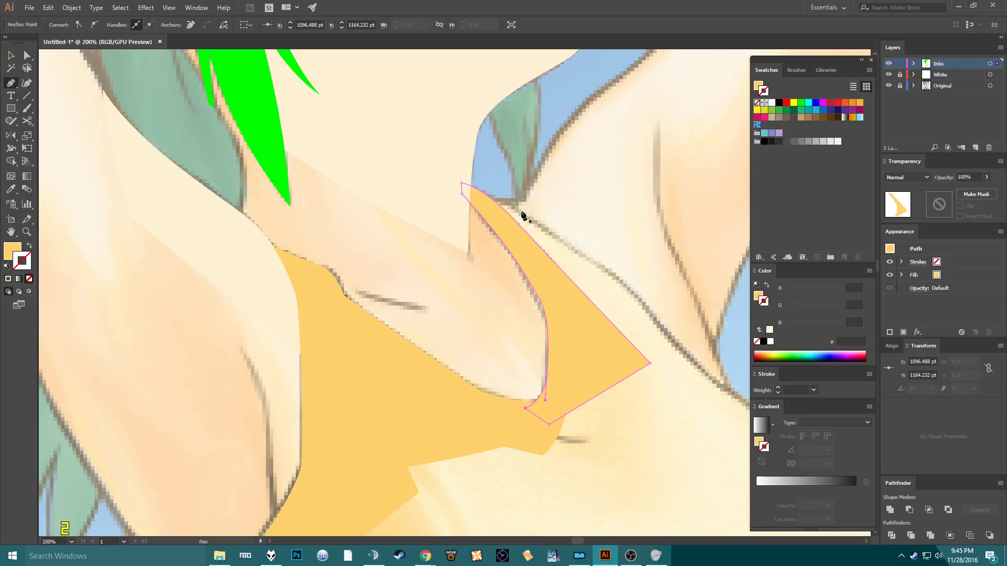
{"action": "left_click", "coordinate": [486, 198]}
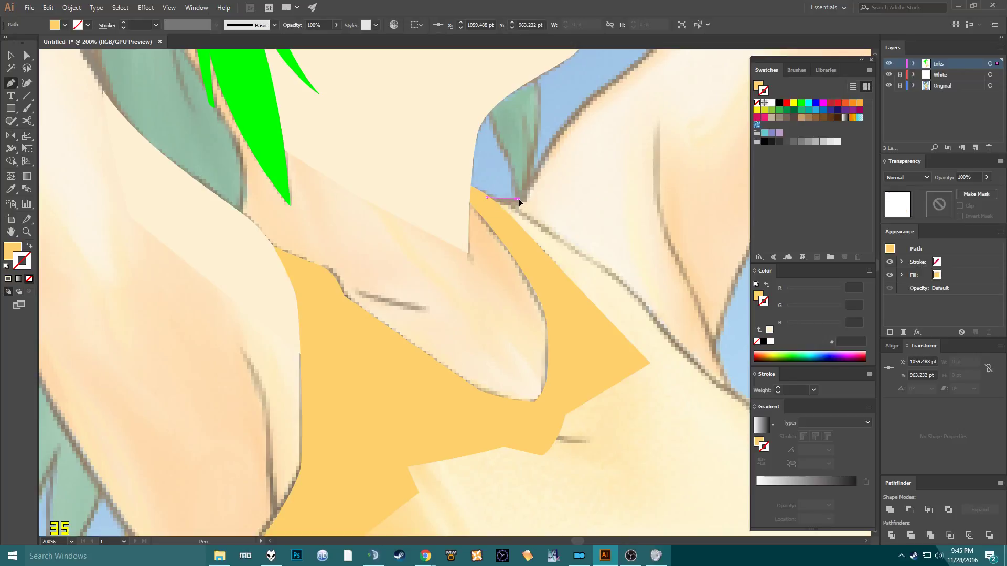
{"action": "left_click", "coordinate": [518, 200]}
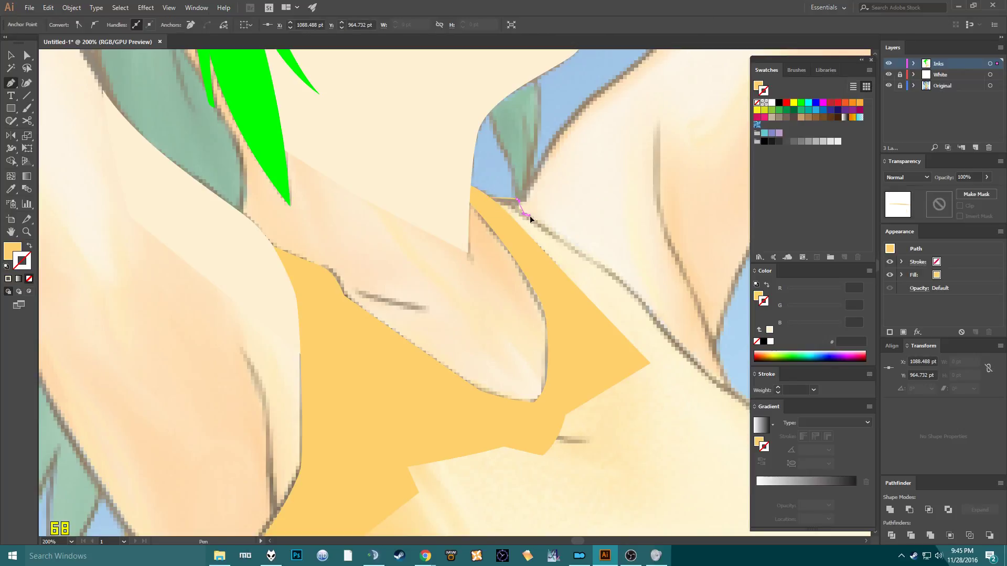
{"action": "left_click", "coordinate": [603, 337]}
{"action": "left_click", "coordinate": [487, 198]}
{"action": "key", "text": "v"}
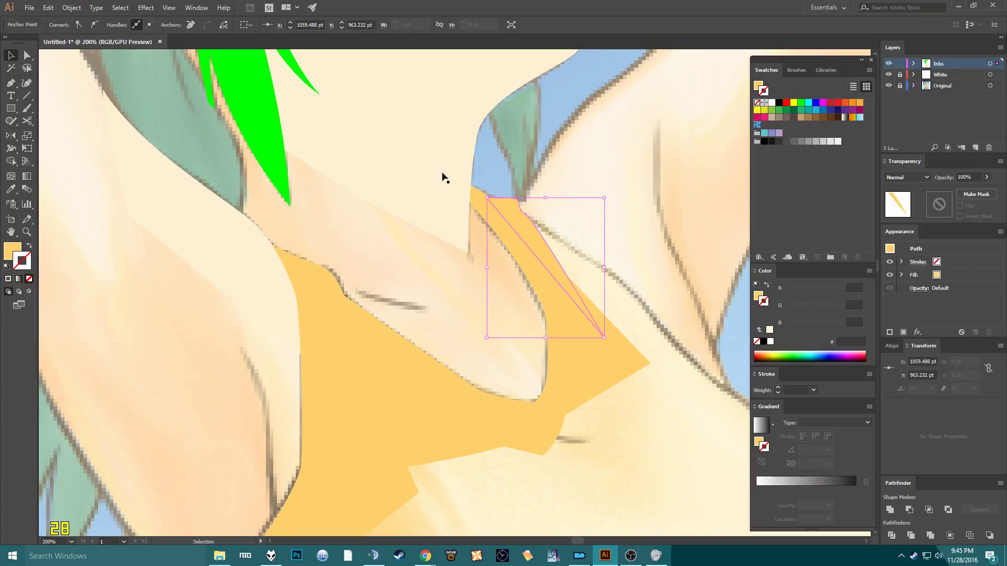
Pick up the face shape's skin fill and start a Pen path from the shoulder up the back of the neck into the ear.
{"action": "left_click", "coordinate": [425, 164]}
{"action": "key", "text": "ctrl+0"}
{"action": "key", "text": "ctrl+1"}
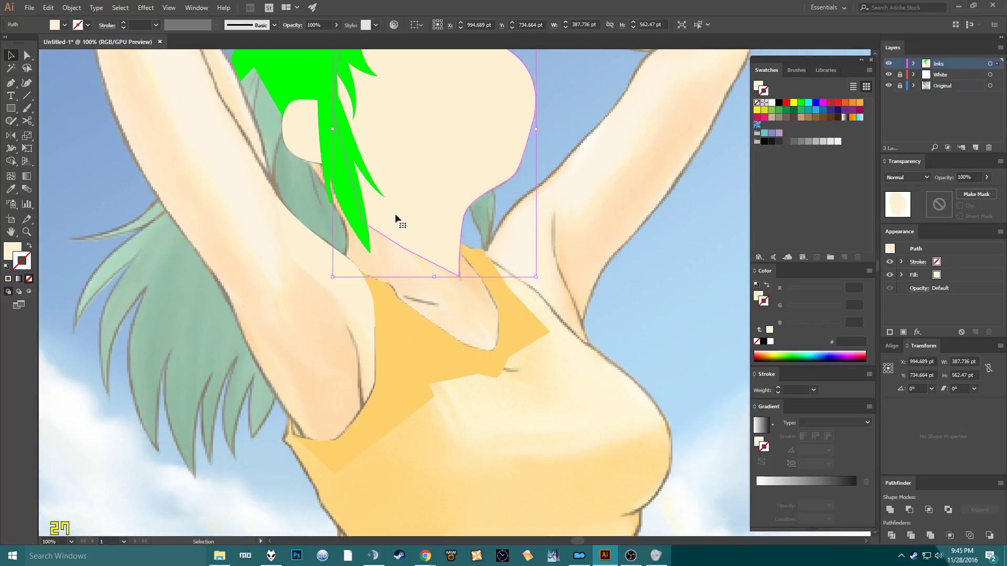
{"action": "key", "text": "p"}
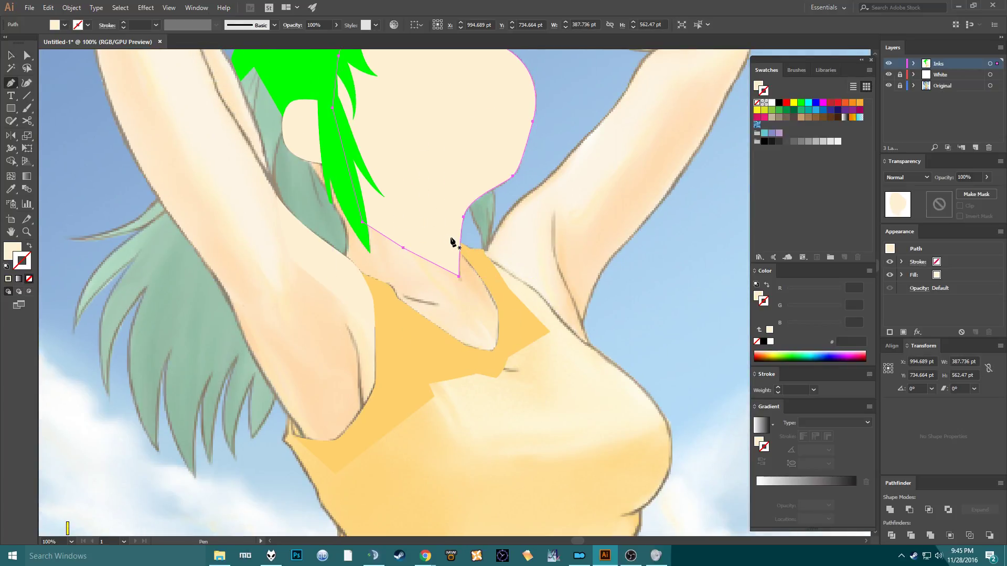
{"action": "left_click_drag", "start_coordinate": [327, 177], "coordinate": [398, 224]}
{"action": "scroll", "coordinate": [401, 225], "scroll_direction": "up", "scroll_amount": 2}
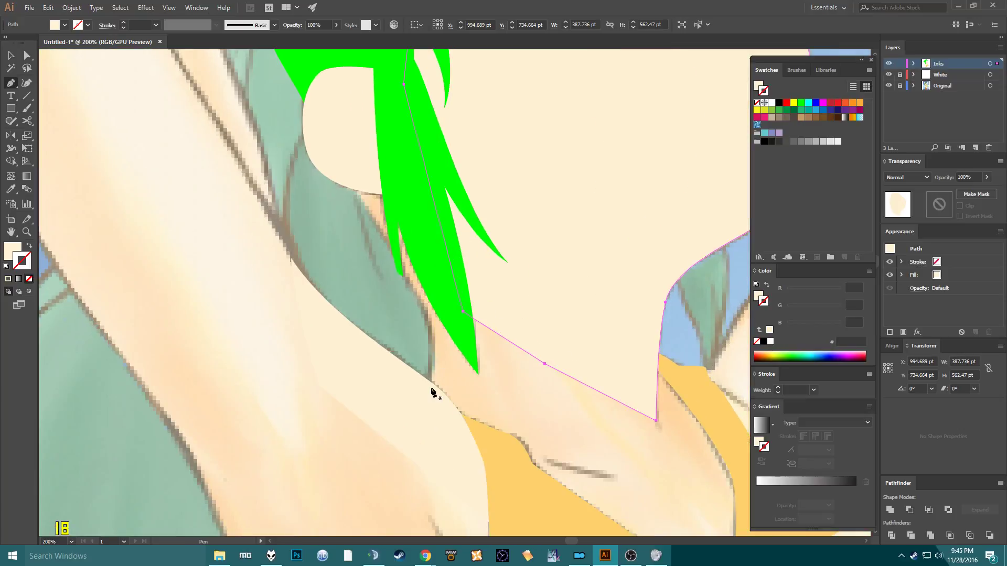
{"action": "left_click_drag", "start_coordinate": [428, 385], "coordinate": [431, 329]}
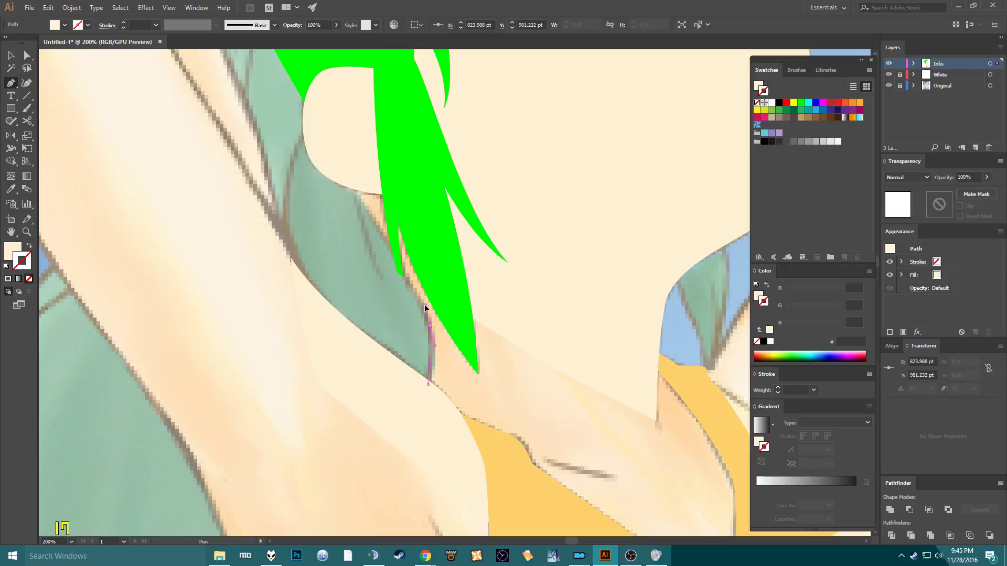
{"action": "left_click", "coordinate": [424, 305]}
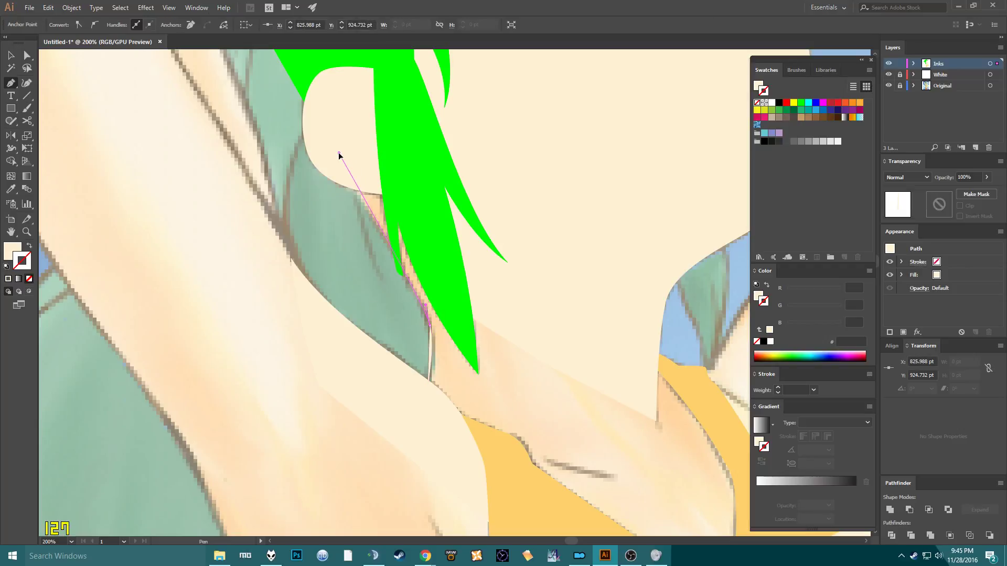
{"action": "mouse_move", "coordinate": [338, 154]}
{"action": "left_mouse_down"}
{"action": "mouse_move", "coordinate": [340, 140]}
{"action": "mouse_move", "coordinate": [353, 149]}
{"action": "left_mouse_up"}
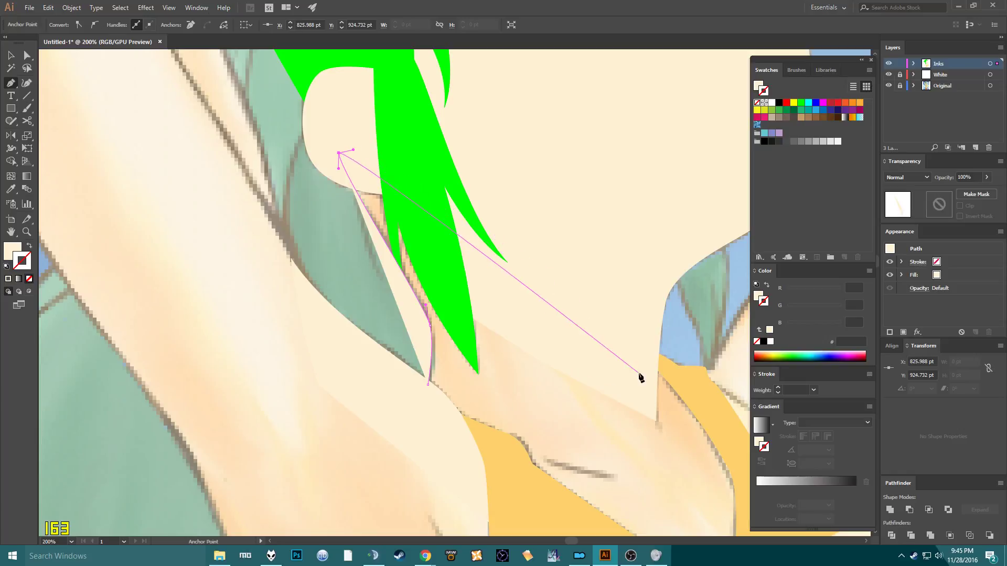
Close the neck path across the face and beneath the shirt's neckline, and send it behind the shirt and hair shapes.
{"action": "left_click_drag", "start_coordinate": [660, 366], "coordinate": [461, 180]}
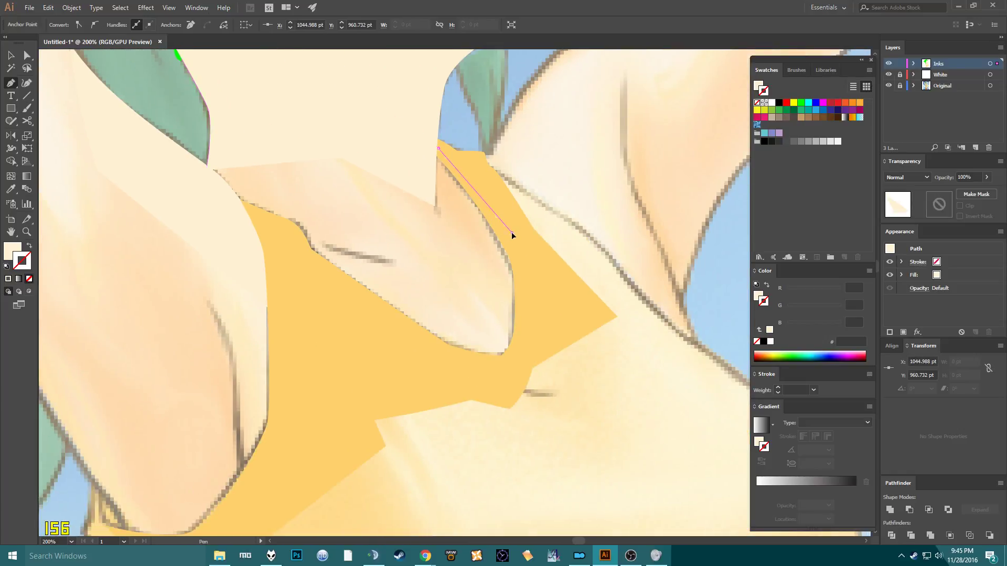
{"action": "left_click", "coordinate": [549, 313]}
{"action": "left_click", "coordinate": [505, 372]}
{"action": "left_click", "coordinate": [391, 343]}
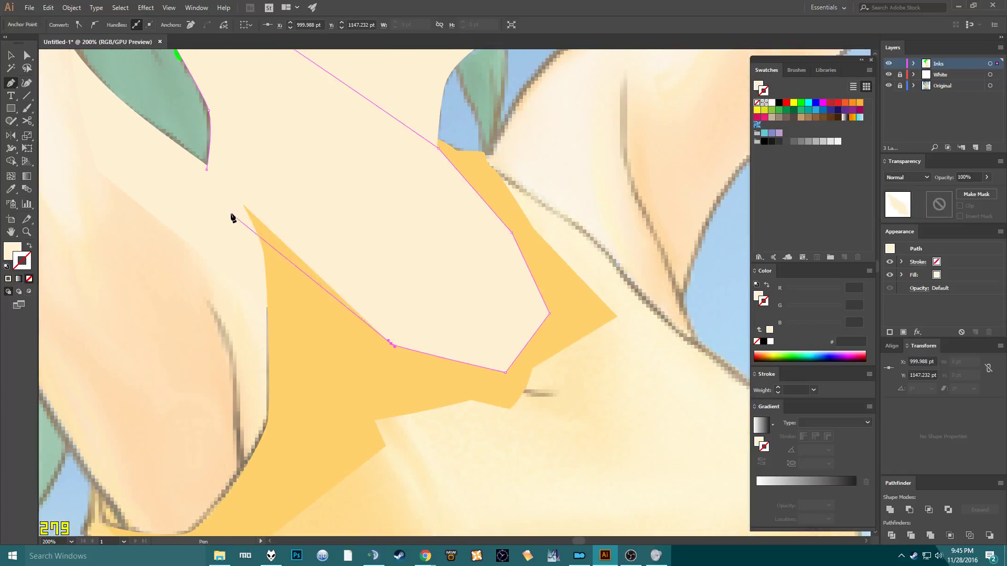
{"action": "left_click", "coordinate": [216, 198]}
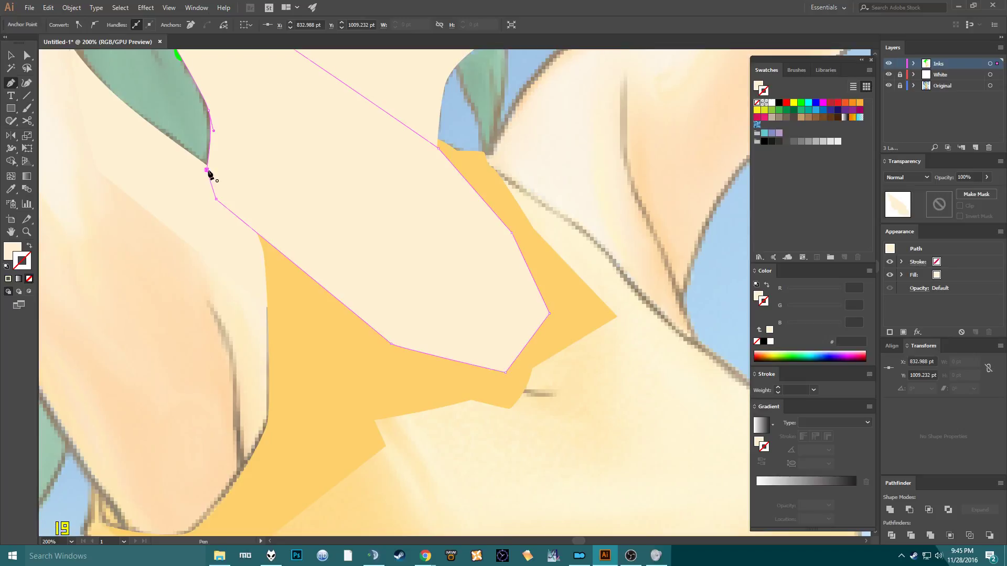
{"action": "left_click", "coordinate": [207, 169]}
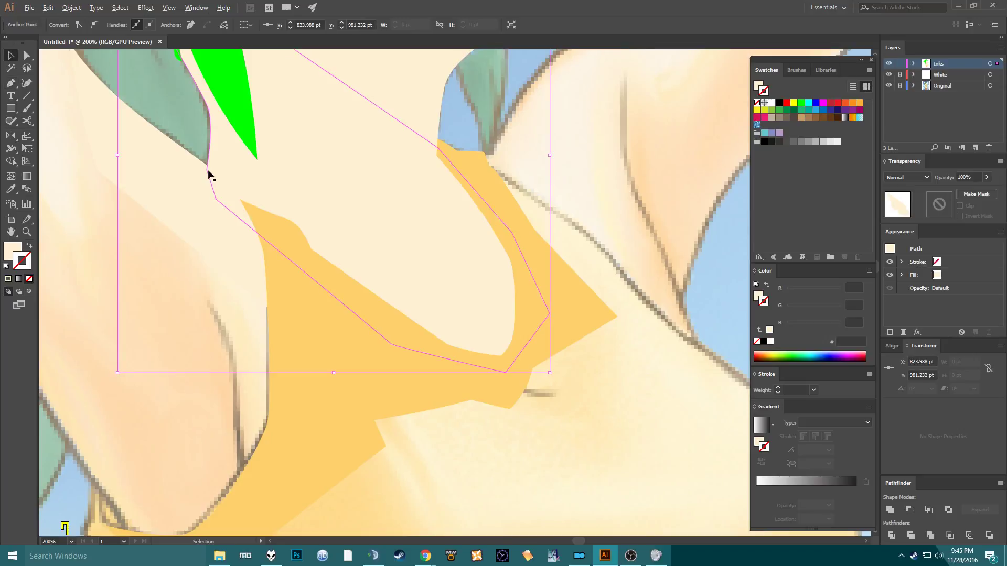
{"action": "scroll", "coordinate": [182, 170], "scroll_direction": "down", "scroll_amount": 2}
{"action": "left_click_drag", "start_coordinate": [346, 206], "coordinate": [476, 389]}
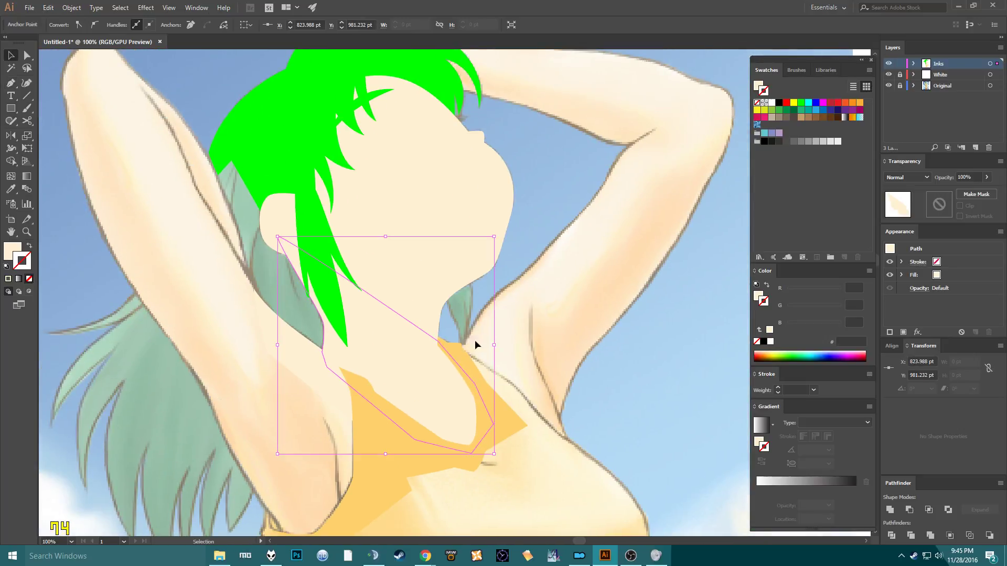
Hide the Original reference layer to check the flat colour shapes on white, and show the layer again.
{"action": "left_click", "coordinate": [568, 312]}
{"action": "left_click", "coordinate": [887, 85]}
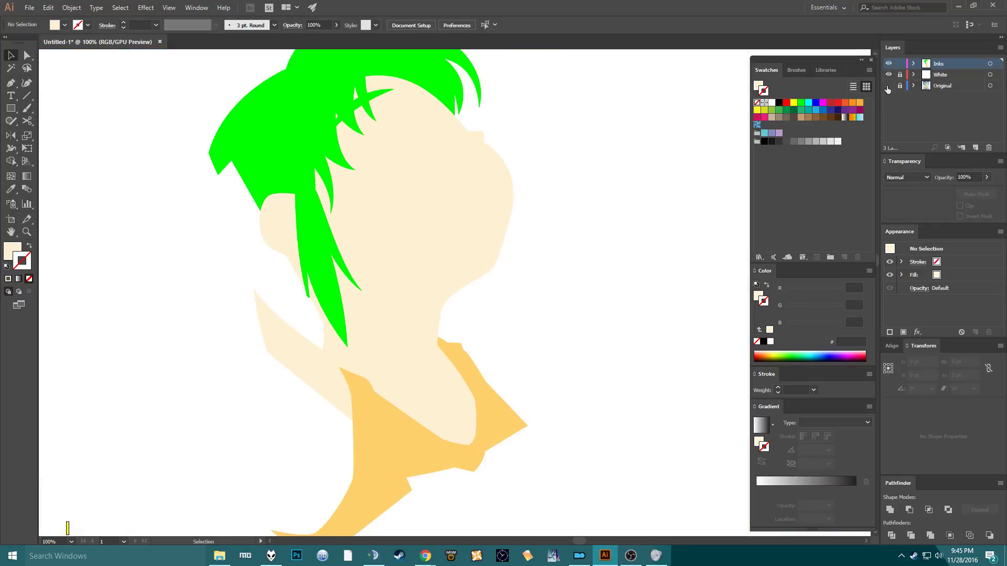
{"action": "left_click_drag", "start_coordinate": [362, 389], "coordinate": [364, 235]}
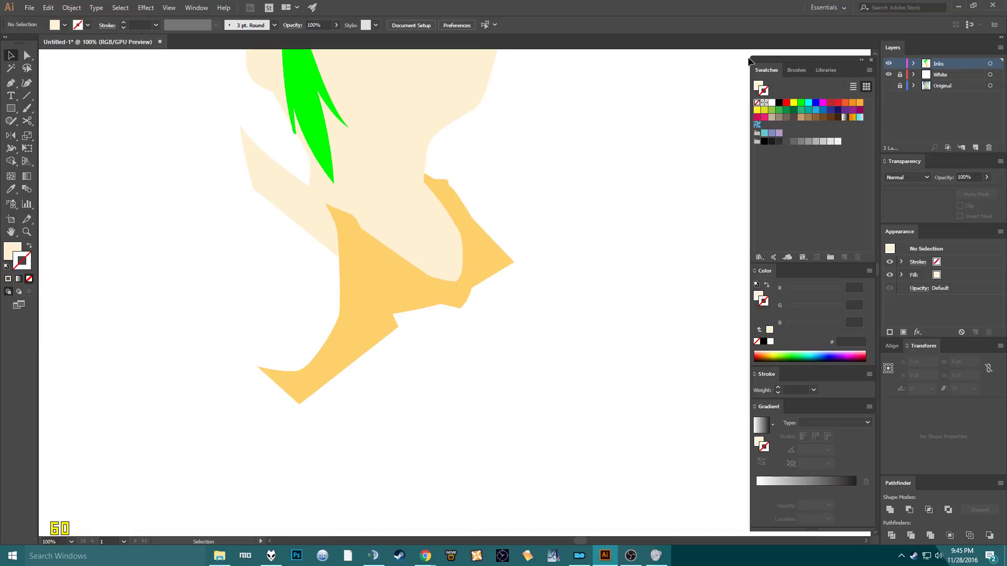
{"action": "left_click", "coordinate": [888, 85]}
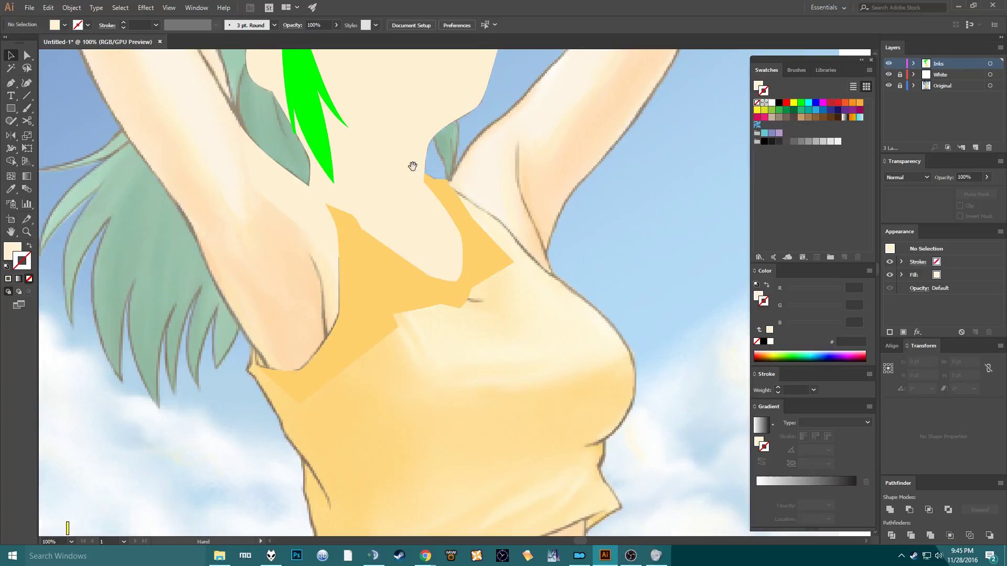
{"action": "left_click_drag", "start_coordinate": [409, 162], "coordinate": [495, 330]}
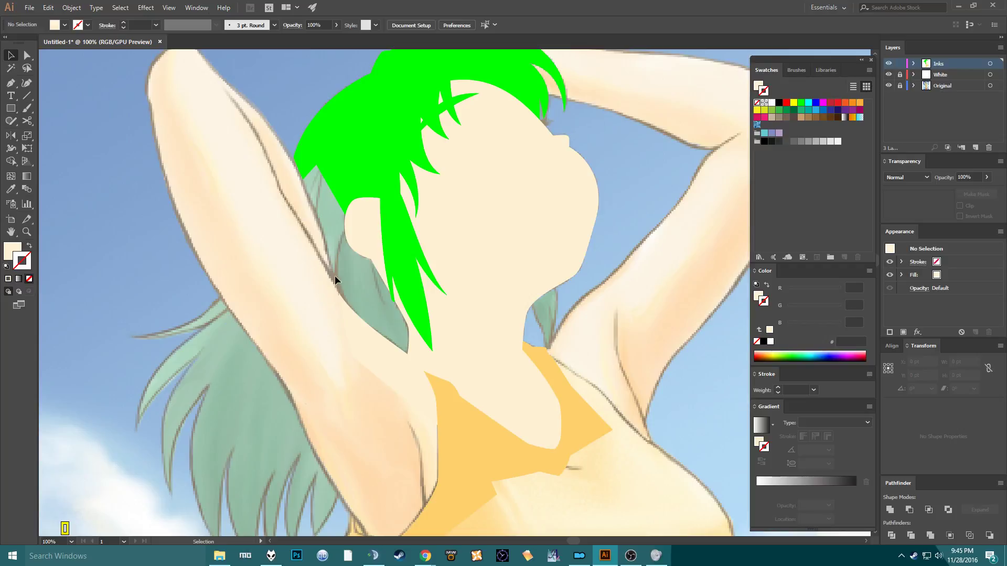
Pick up the shoulder shape's skin fill and start a Pen path at the armpit, just inside the yellow shirt.
{"action": "scroll", "coordinate": [341, 292], "scroll_direction": "down", "scroll_amount": 5}
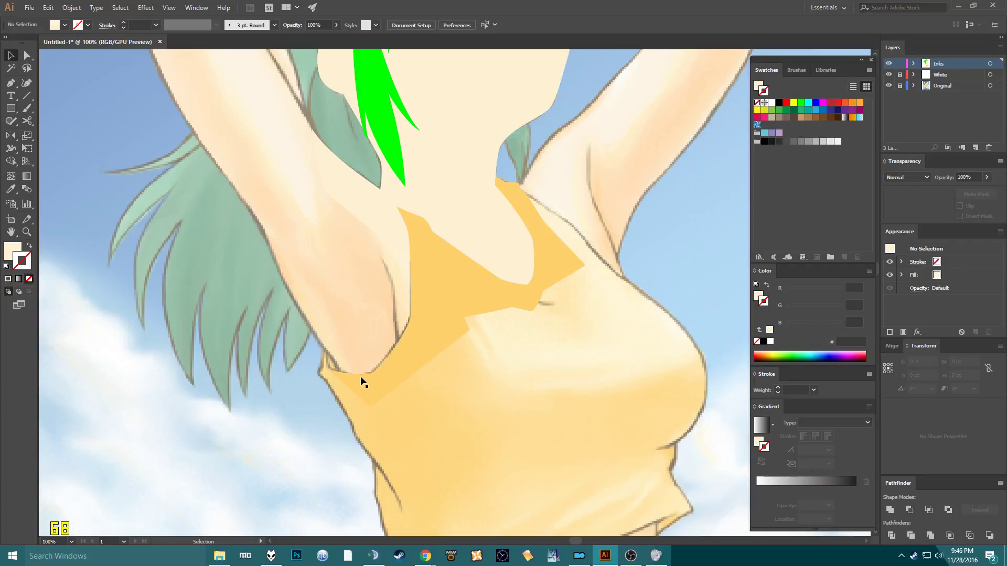
{"action": "scroll", "coordinate": [354, 366], "scroll_direction": "up", "scroll_amount": 4}
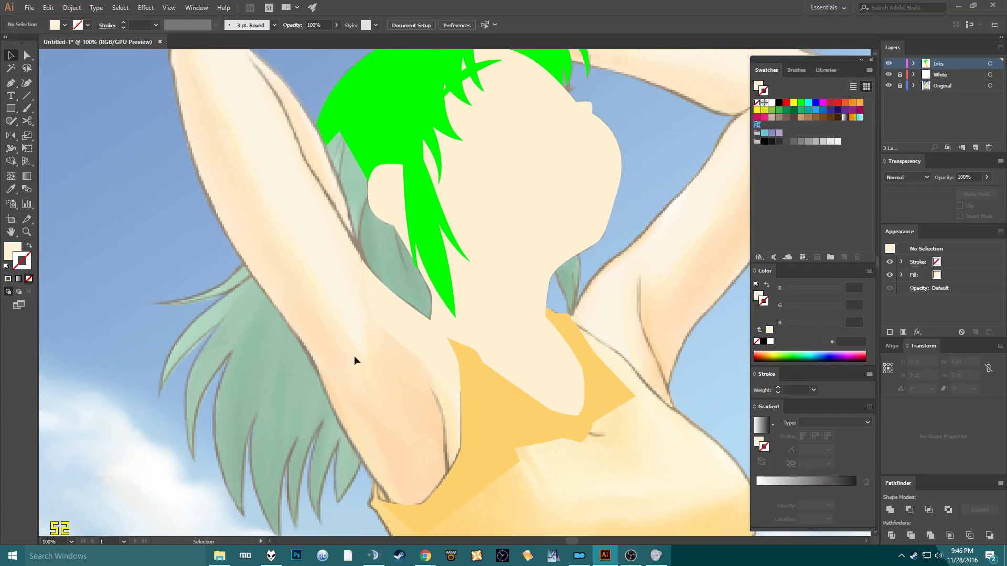
{"action": "scroll", "coordinate": [360, 315], "scroll_direction": "down", "scroll_amount": 2}
{"action": "left_click", "coordinate": [366, 264]}
{"action": "scroll", "coordinate": [363, 266], "scroll_direction": "down", "scroll_amount": 4}
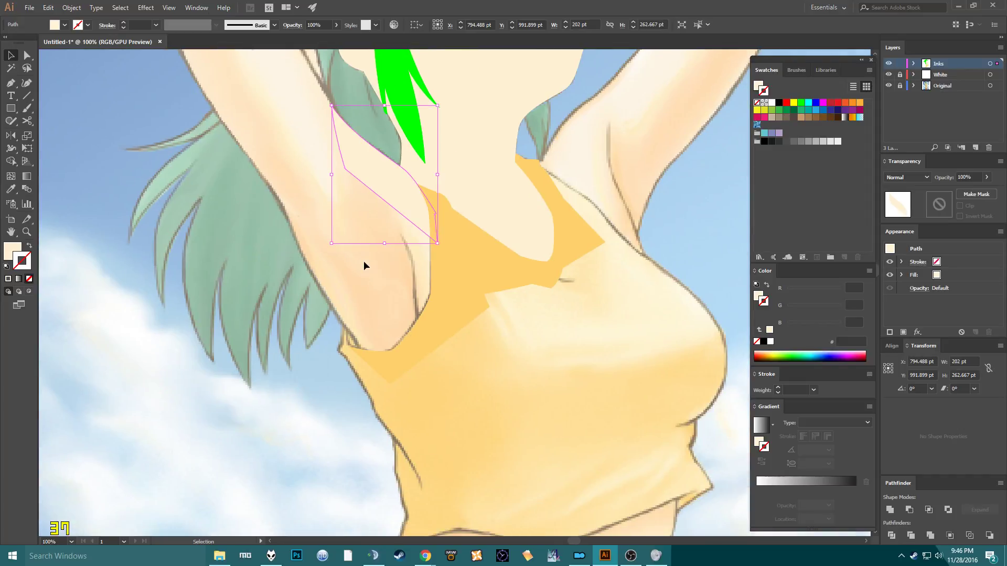
{"action": "key", "text": "p"}
{"action": "scroll", "coordinate": [383, 457], "scroll_direction": "up", "scroll_amount": 3}
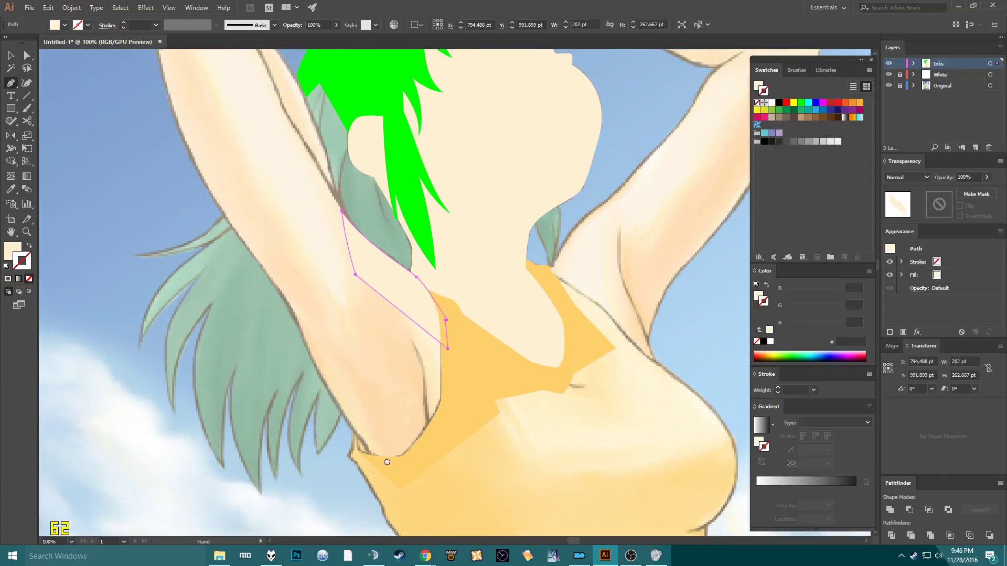
{"action": "left_click", "coordinate": [371, 459]}
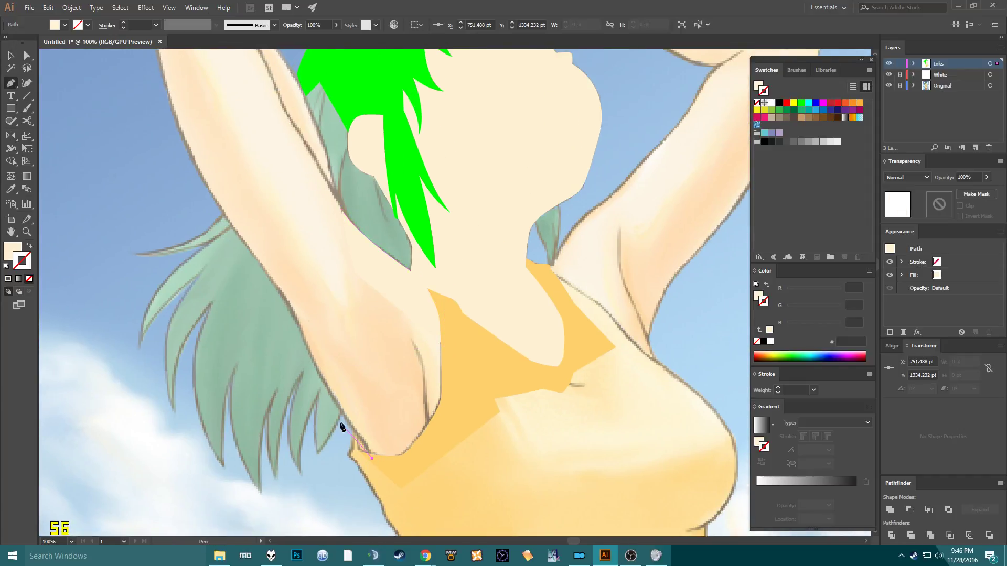
{"action": "scroll", "coordinate": [357, 434], "scroll_direction": "up", "scroll_amount": 1}
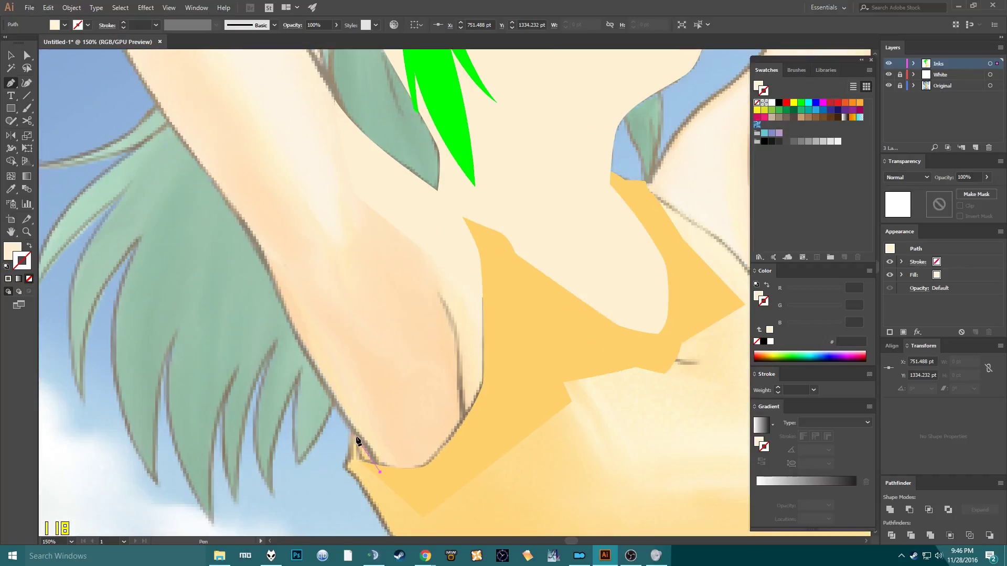
{"action": "left_click", "coordinate": [381, 474]}
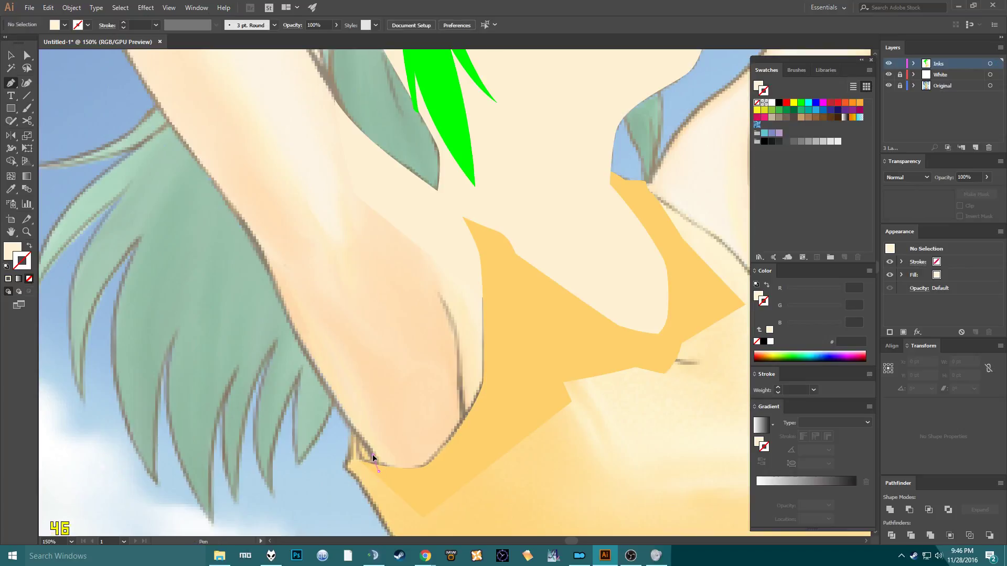
Trace the skin-coloured path from the armpit up the raised arm's outer edge to just below the elbow.
{"action": "left_click_drag", "start_coordinate": [372, 454], "coordinate": [371, 454]}
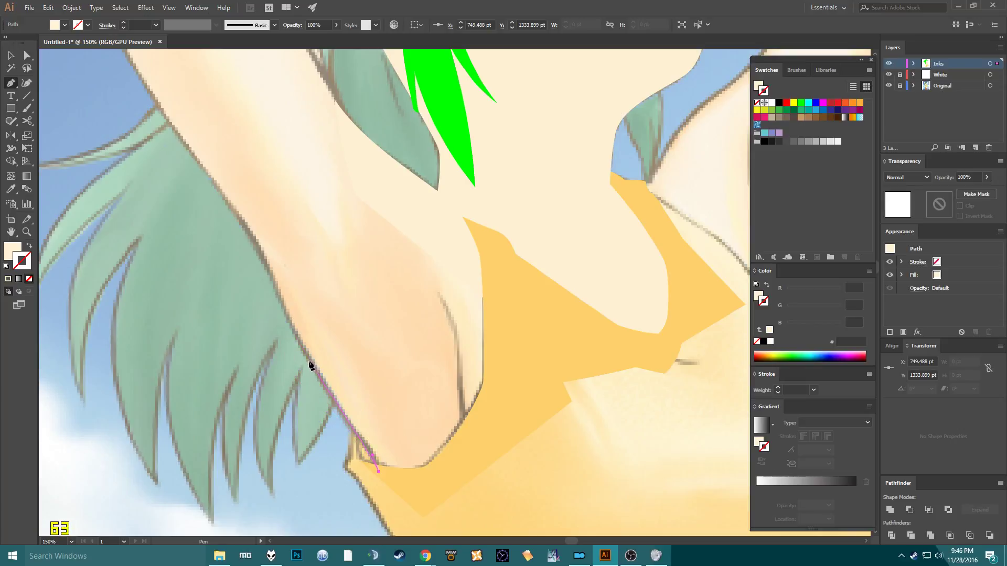
{"action": "left_click", "coordinate": [279, 306]}
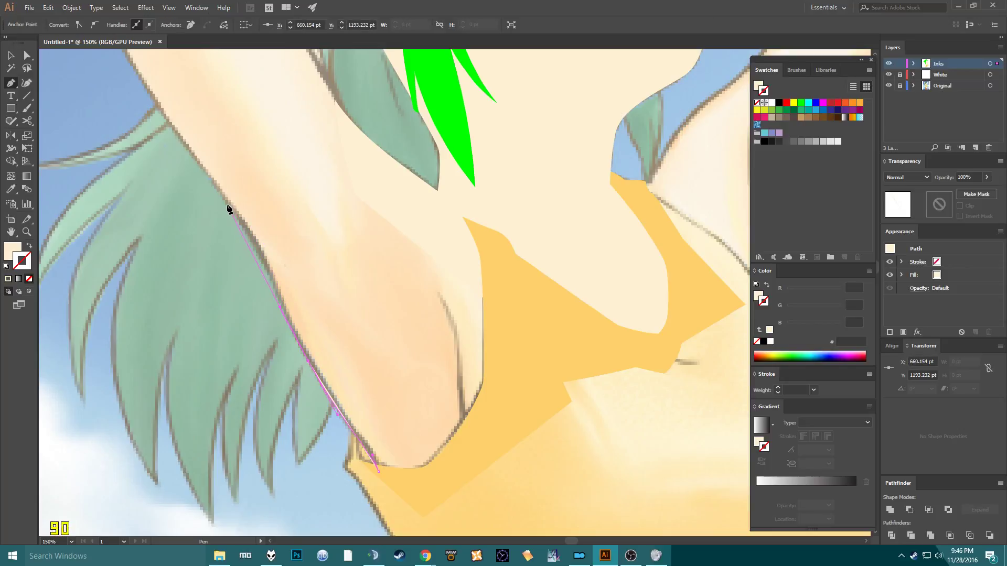
{"action": "left_click_drag", "start_coordinate": [228, 206], "coordinate": [187, 153]}
{"action": "key", "text": "space"}
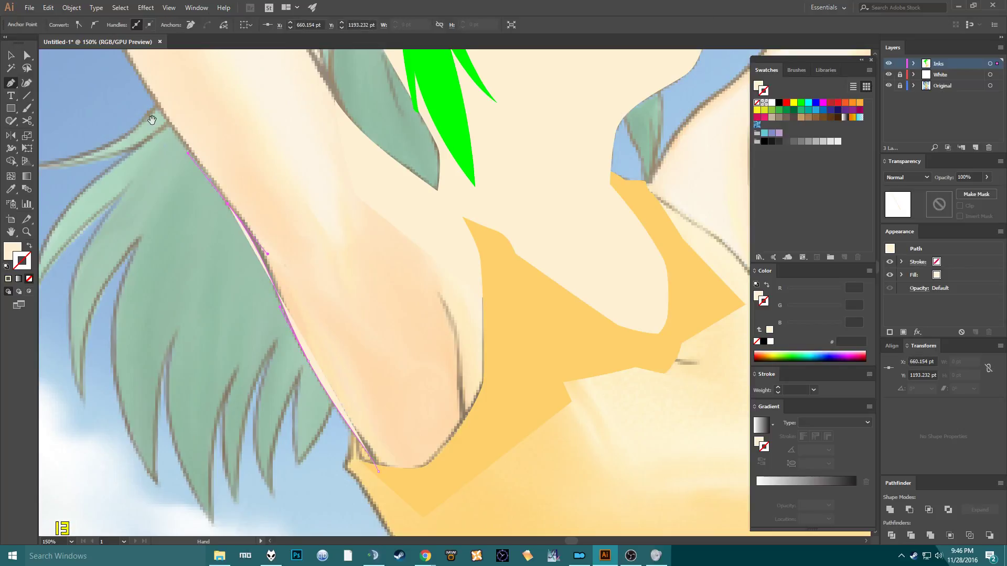
{"action": "left_click_drag", "start_coordinate": [151, 120], "coordinate": [258, 303]}
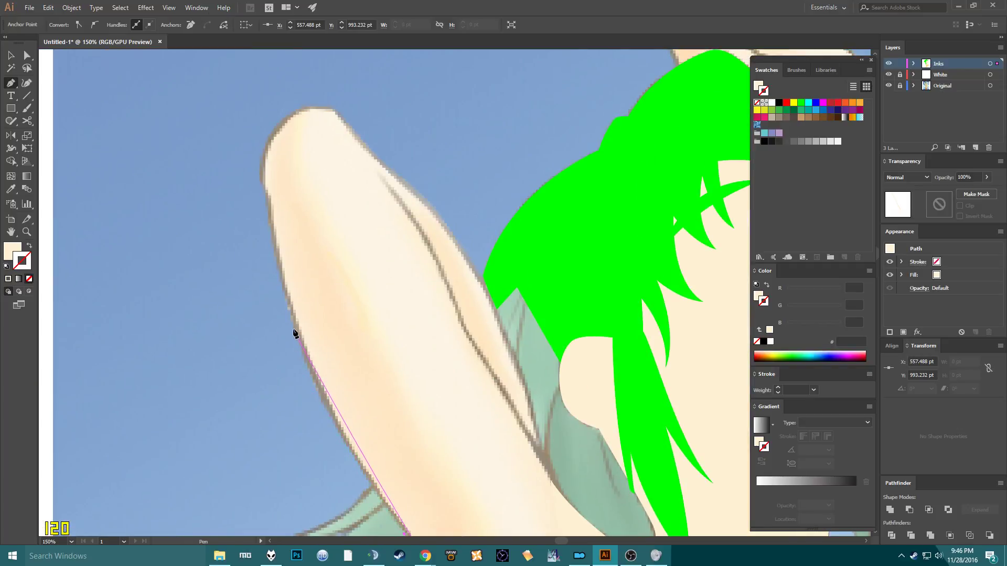
{"action": "left_click_drag", "start_coordinate": [294, 333], "coordinate": [272, 237]}
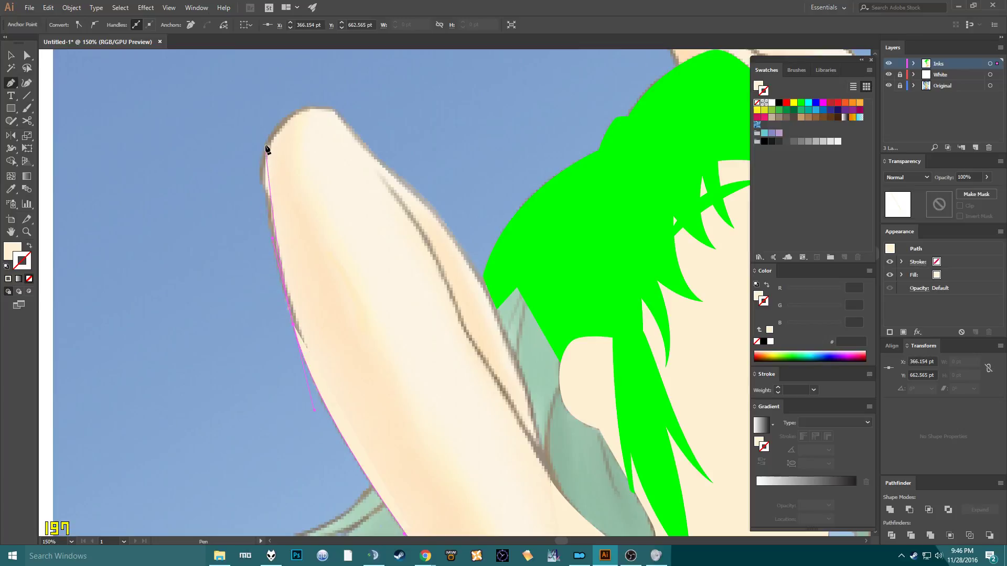
Continue the skin-coloured arm path up and around the elbow's rounded tip, following the reference outline.
{"action": "left_click_drag", "start_coordinate": [267, 150], "coordinate": [274, 134]}
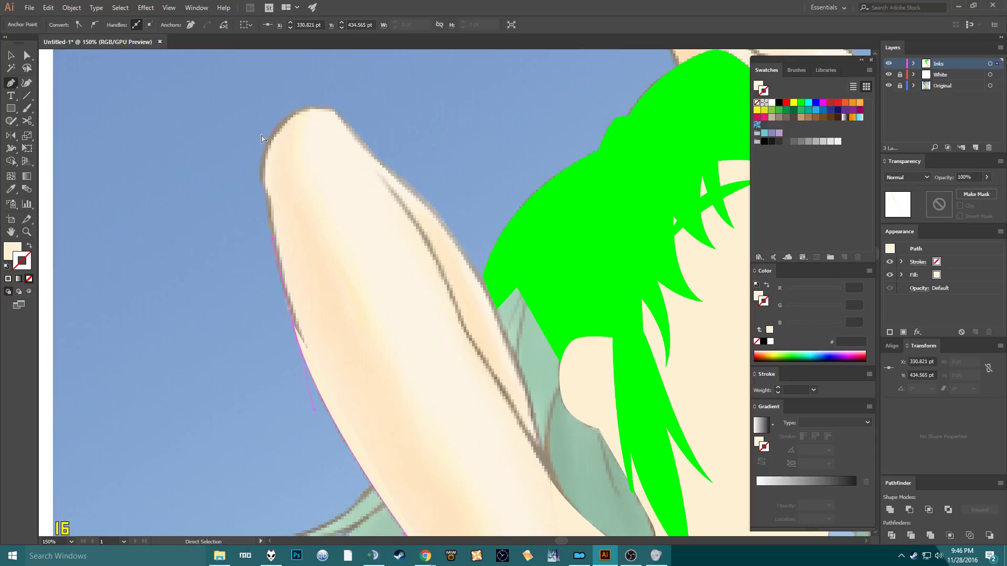
{"action": "scroll", "coordinate": [264, 140], "scroll_direction": "up", "scroll_amount": 2}
{"action": "scroll", "coordinate": [279, 242], "scroll_direction": "down", "scroll_amount": 1}
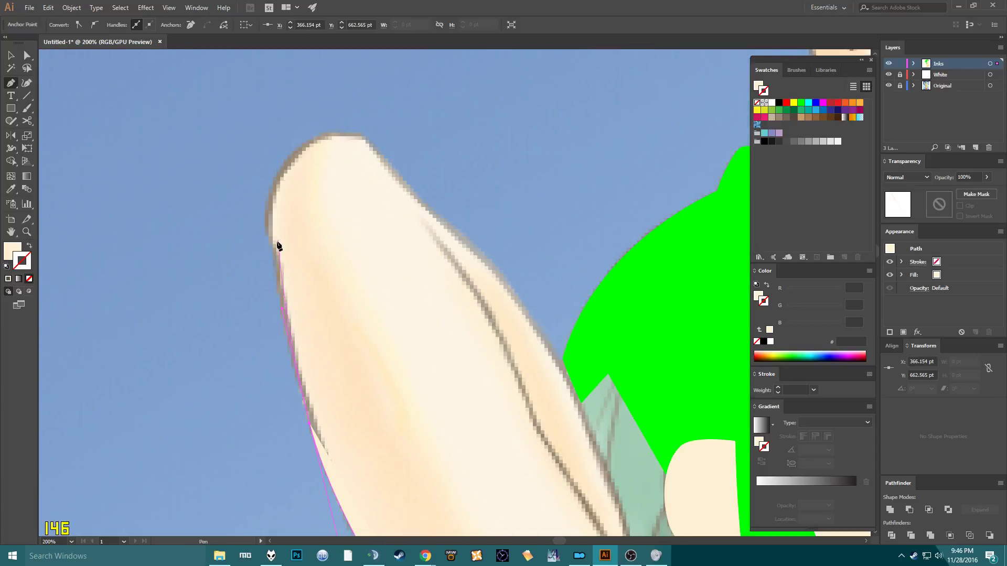
{"action": "left_click", "coordinate": [271, 250]}
{"action": "left_click_drag", "start_coordinate": [264, 233], "coordinate": [265, 233]}
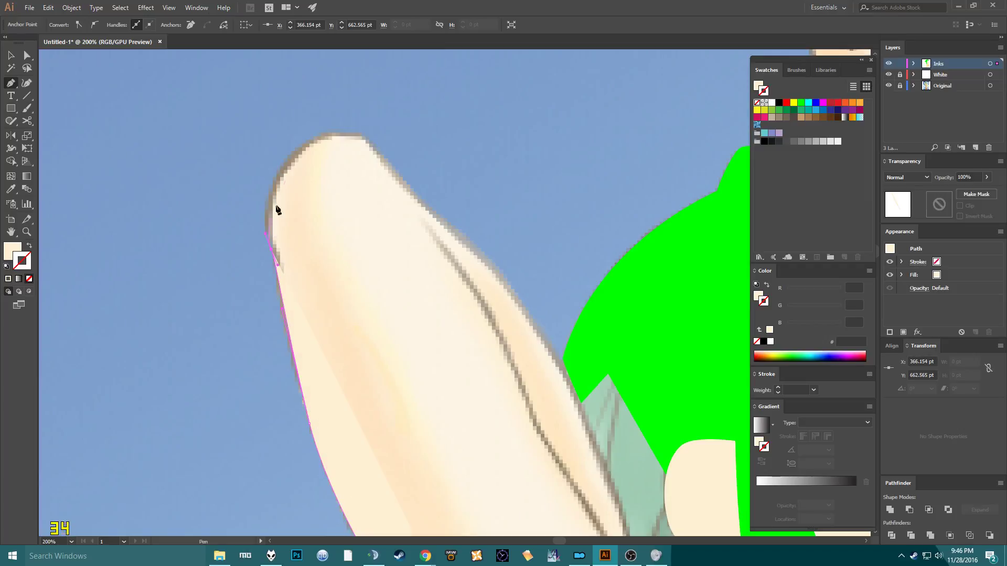
{"action": "left_click", "coordinate": [292, 155]}
{"action": "left_click_drag", "start_coordinate": [328, 113], "coordinate": [382, 156]}
Trace the arm path down the inner edge from the elbow to where it meets the green hair.
{"action": "scroll", "coordinate": [371, 164], "scroll_direction": "down", "scroll_amount": 3}
{"action": "scroll", "coordinate": [371, 164], "scroll_direction": "right", "scroll_amount": 2}
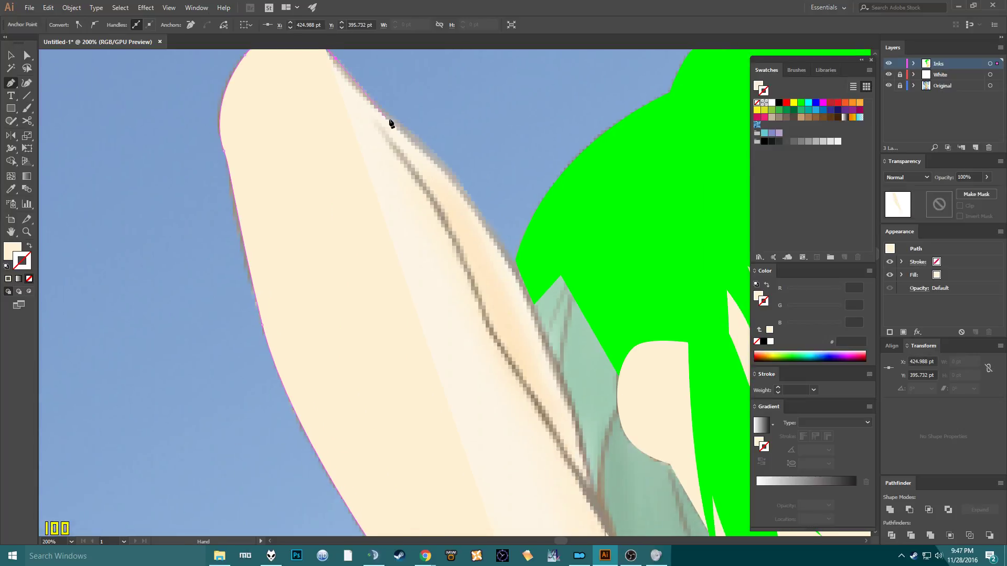
{"action": "left_click", "coordinate": [418, 138], "text": "ctrl"}
{"action": "mouse_move", "coordinate": [454, 167]}
{"action": "left_mouse_down"}
{"action": "mouse_move", "coordinate": [445, 159]}
{"action": "mouse_move", "coordinate": [452, 169]}
{"action": "left_mouse_up"}
{"action": "key", "text": "ctrl+z"}
{"action": "scroll", "coordinate": [462, 210], "scroll_direction": "down", "scroll_amount": 2}
{"action": "scroll", "coordinate": [461, 210], "scroll_direction": "right", "scroll_amount": 3}
{"action": "left_click", "coordinate": [435, 195]}
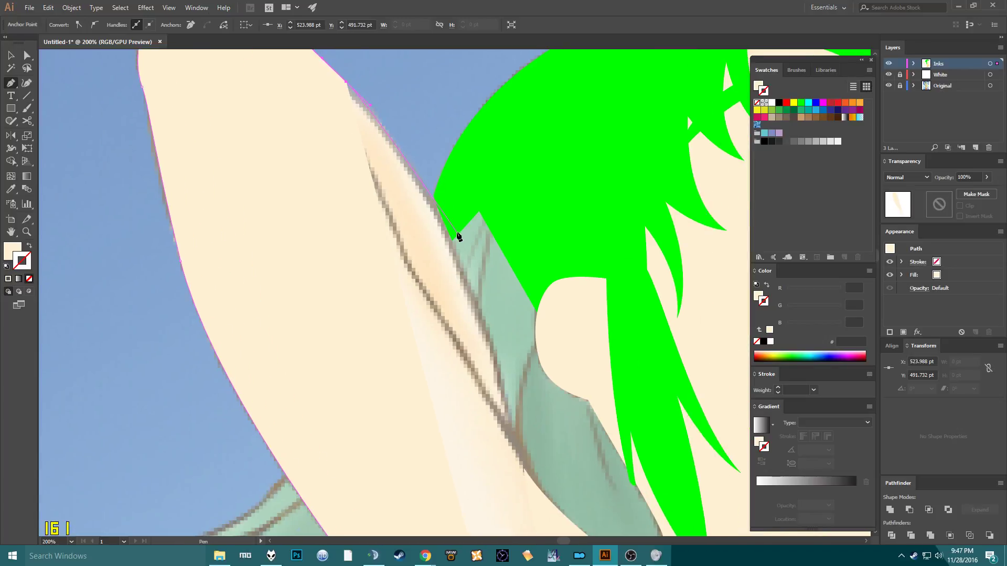
Carry the arm path's inner edge past the hair behind the ear and down across the shoulder.
{"action": "left_click", "coordinate": [451, 241]}
{"action": "left_click_drag", "start_coordinate": [452, 245], "coordinate": [456, 257]}
{"action": "scroll", "coordinate": [475, 298], "scroll_direction": "down", "scroll_amount": 5}
{"action": "left_click_drag", "start_coordinate": [475, 298], "coordinate": [500, 305]}
{"action": "scroll", "coordinate": [475, 298], "scroll_direction": "right", "scroll_amount": 1}
{"action": "left_click_drag", "start_coordinate": [508, 346], "coordinate": [513, 363]}
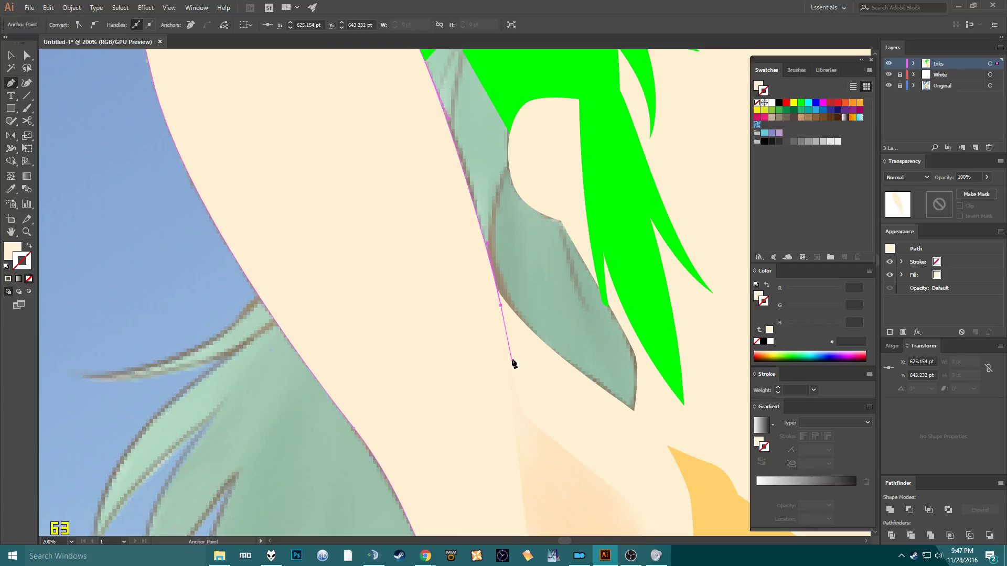
{"action": "scroll", "coordinate": [513, 363], "scroll_direction": "down", "scroll_amount": 6}
{"action": "scroll", "coordinate": [513, 363], "scroll_direction": "right", "scroll_amount": 3}
{"action": "mouse_move", "coordinate": [578, 270]}
{"action": "left_mouse_down"}
{"action": "mouse_move", "coordinate": [636, 348]}
{"action": "mouse_move", "coordinate": [587, 272]}
{"action": "left_mouse_up"}
{"action": "key", "text": "ctrl+z"}
{"action": "left_click", "coordinate": [576, 182]}
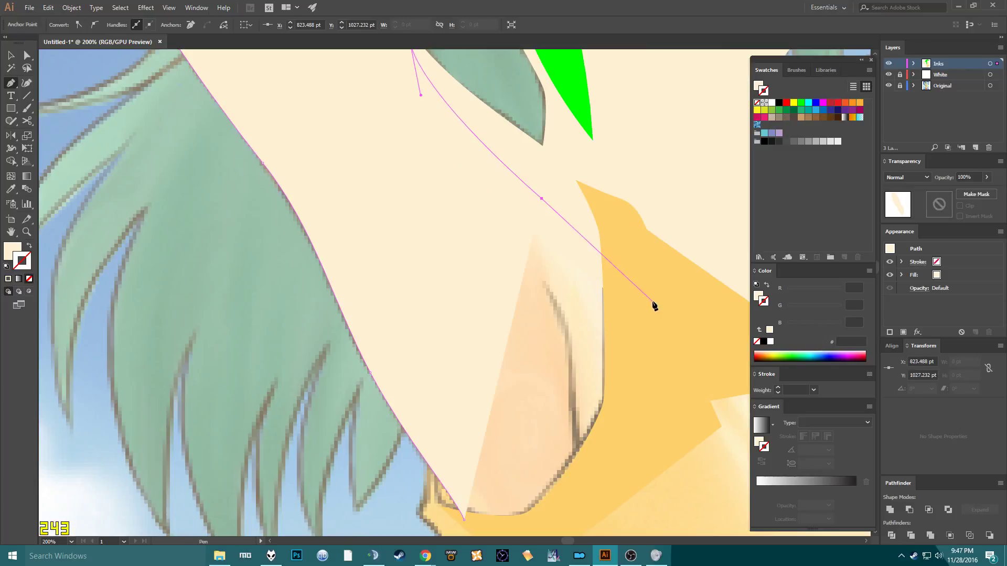
Close the arm path beneath the yellow shirt at the armpit, send it behind the shirt, and deselect it.
{"action": "left_click", "coordinate": [653, 301]}
{"action": "scroll", "coordinate": [638, 305], "scroll_direction": "down", "scroll_amount": 3}
{"action": "left_click", "coordinate": [637, 304]}
{"action": "left_click", "coordinate": [523, 420]}
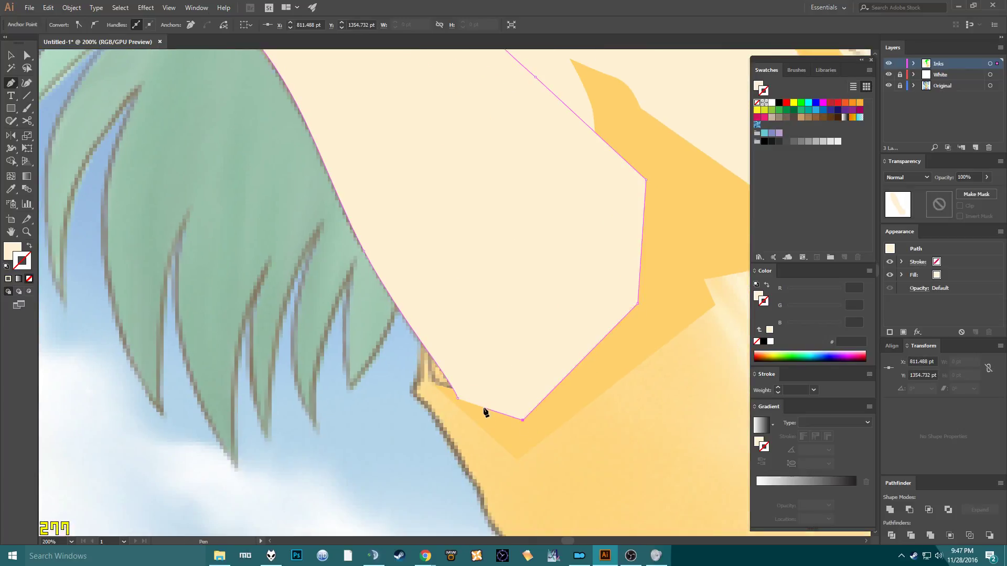
{"action": "left_click", "coordinate": [457, 399]}
{"action": "key", "text": "v"}
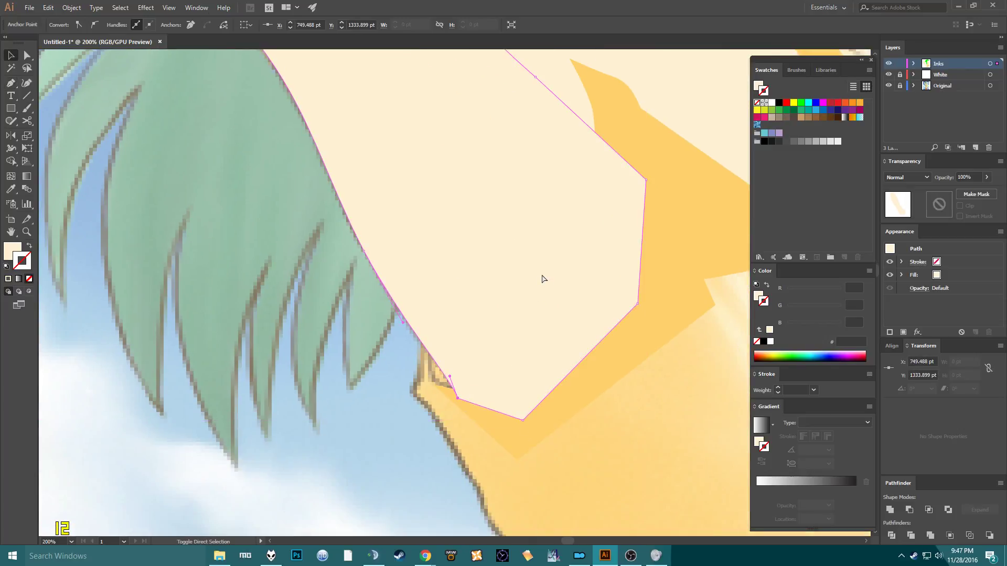
{"action": "key", "text": "ctrl+minus"}
{"action": "key", "text": "ctrl+minus"}
{"action": "key", "text": "ctrl+minus"}
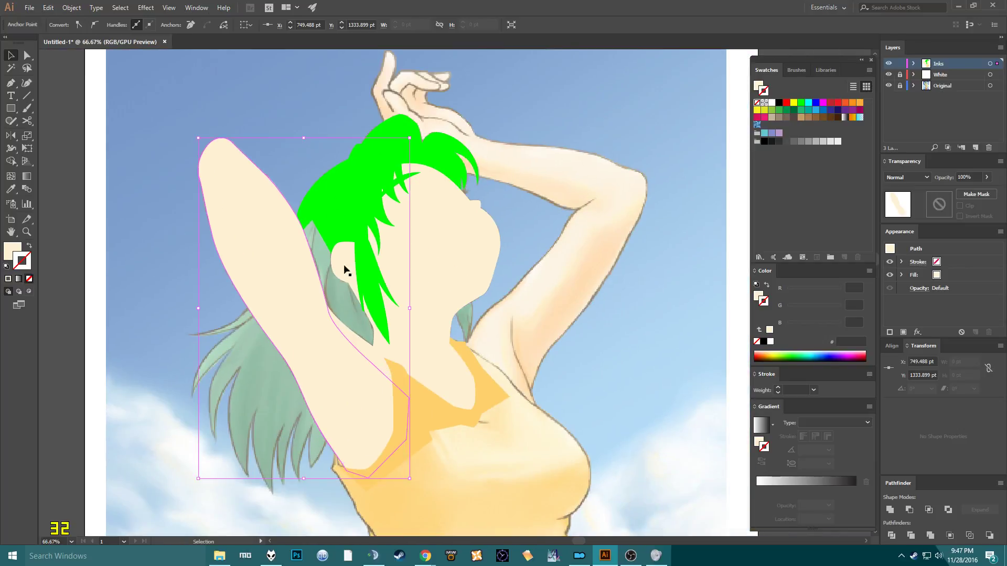
{"action": "key", "text": "a"}
{"action": "left_click", "coordinate": [297, 129]}
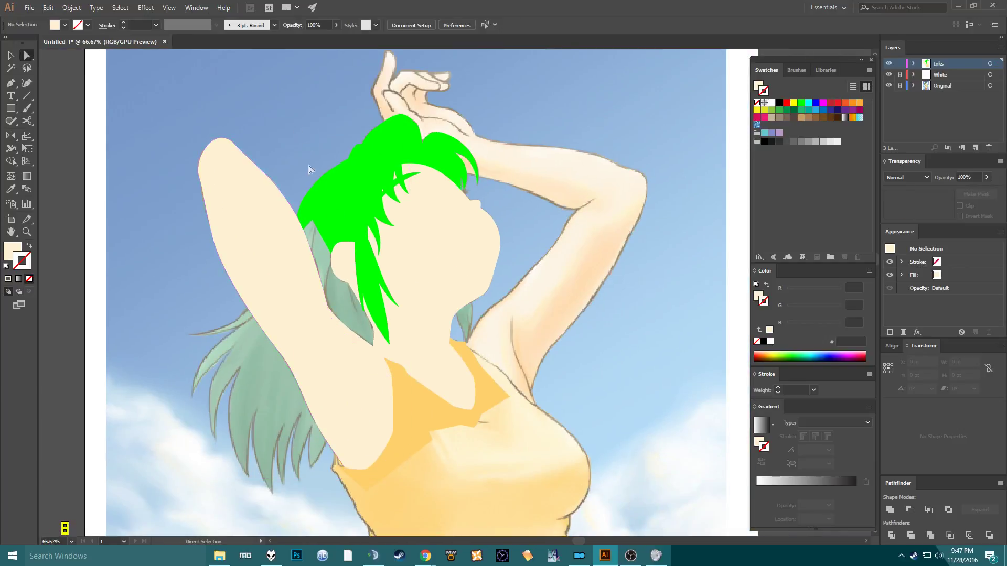
Hide the Original reference layer to check the arm's flat colour on white, and show the layer again.
{"action": "left_click", "coordinate": [889, 87]}
{"action": "mouse_move", "coordinate": [465, 308]}
{"action": "left_mouse_down"}
{"action": "mouse_move", "coordinate": [448, 229]}
{"action": "mouse_move", "coordinate": [465, 278]}
{"action": "left_mouse_up"}
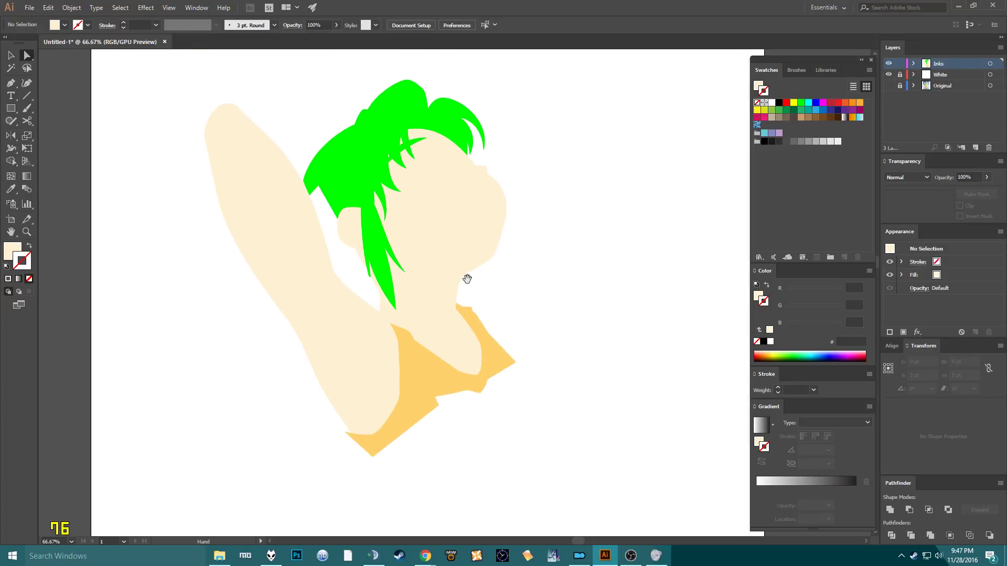
{"action": "left_click", "coordinate": [889, 85]}
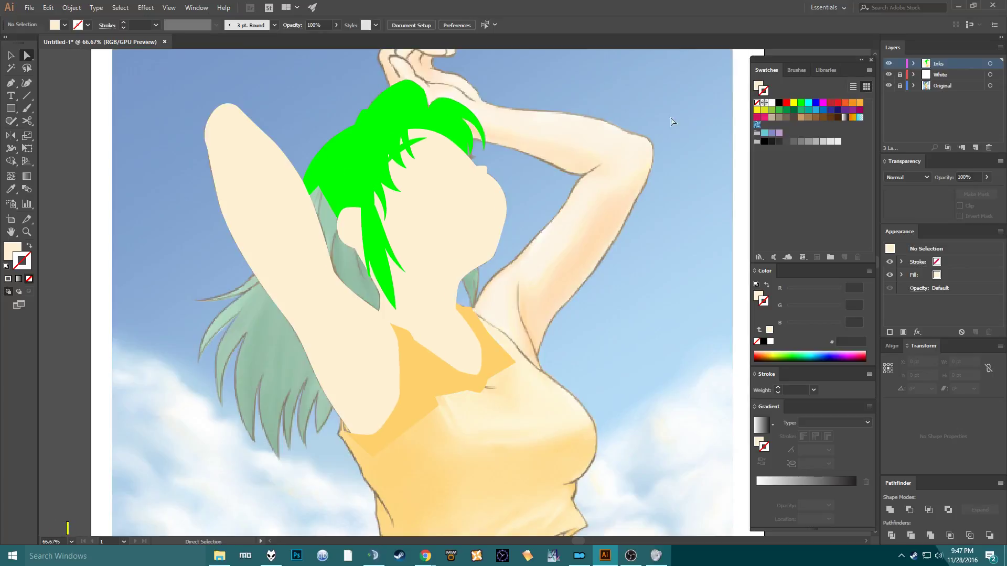
Pick up the hair's green fill, draw a closed polygon over the hair gap between arm and neck, and send it to the back.
{"action": "left_click", "coordinate": [361, 153]}
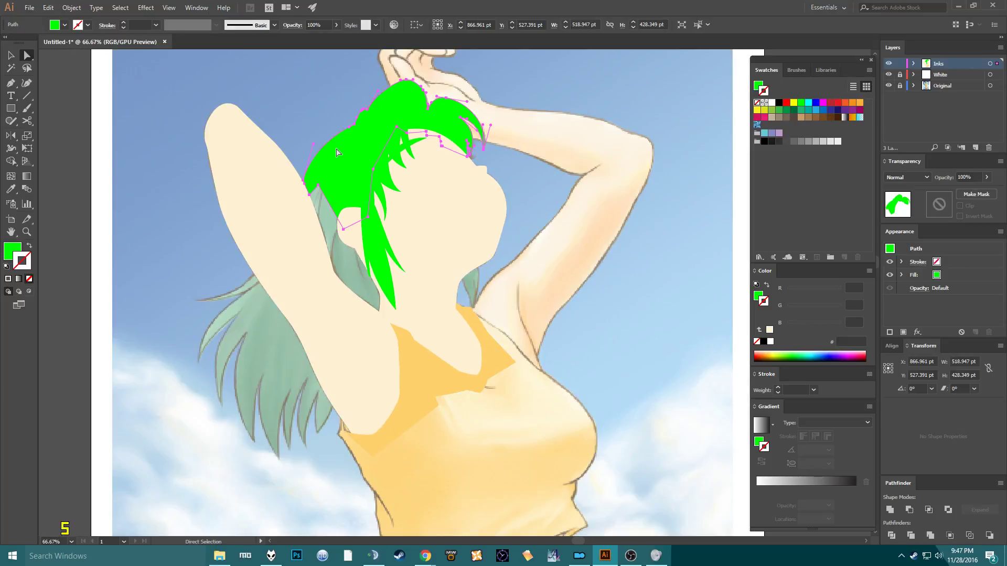
{"action": "key", "text": "p"}
{"action": "left_click", "coordinate": [314, 174]}
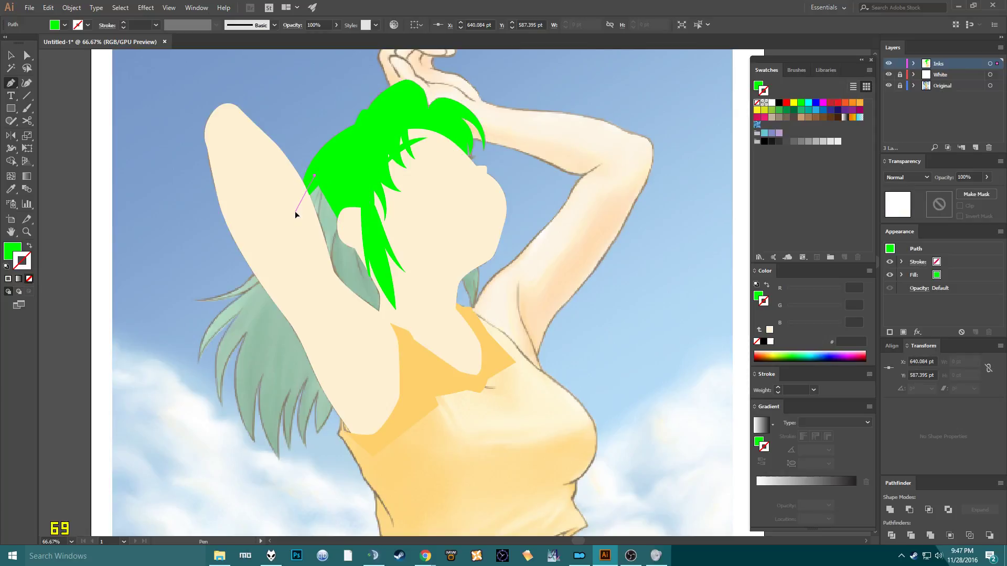
{"action": "left_click", "coordinate": [295, 212]}
{"action": "left_click", "coordinate": [357, 334]}
{"action": "left_click", "coordinate": [402, 309]}
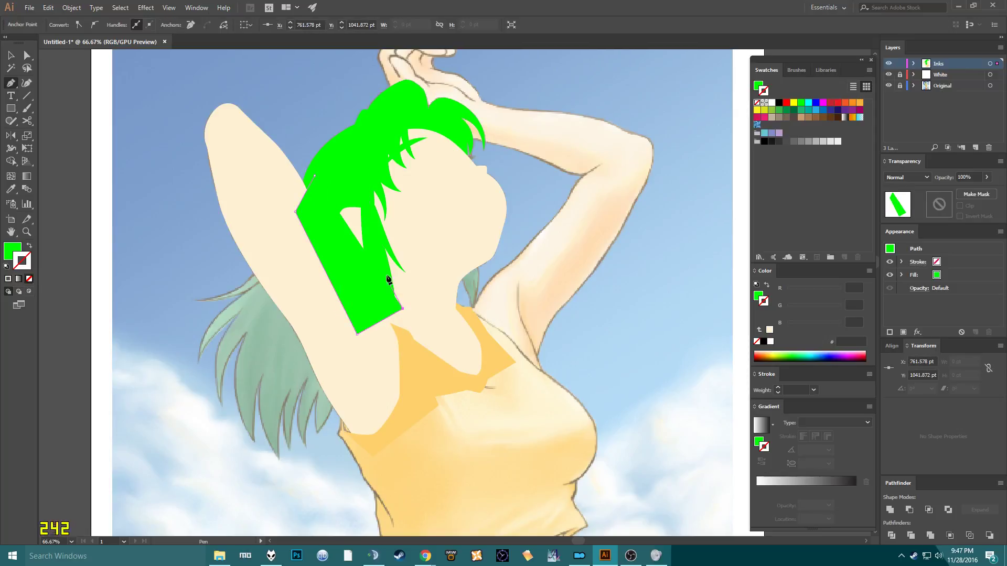
{"action": "left_click", "coordinate": [350, 169]}
{"action": "left_click", "coordinate": [313, 174]}
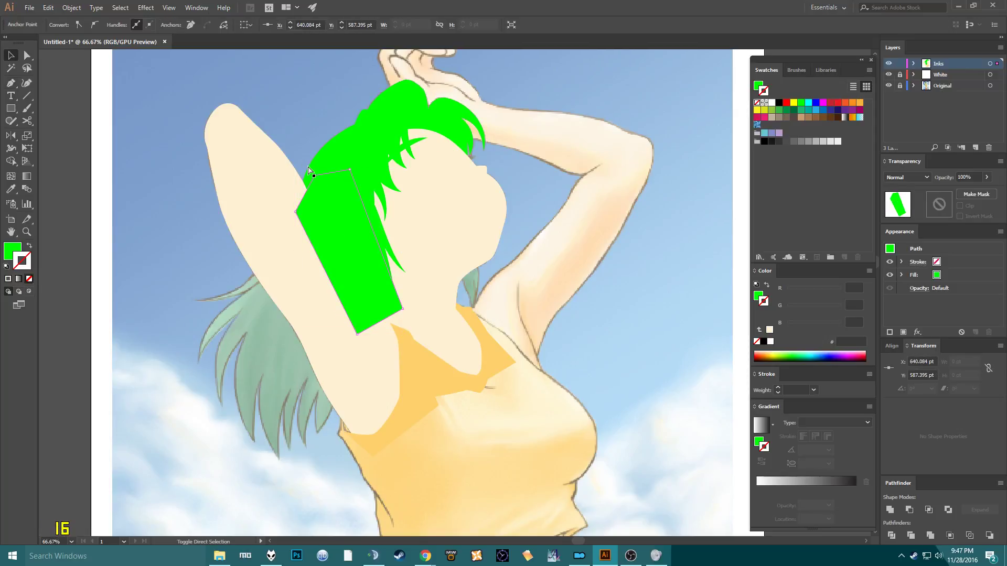
{"action": "key", "text": "ctrl+shift+bracketleft"}
Trace the uppermost wisp of back hair outside the raised arm as a closed green Pen path.
{"action": "scroll", "coordinate": [431, 205], "scroll_direction": "down", "scroll_amount": 3}
{"action": "scroll", "coordinate": [432, 204], "scroll_direction": "left", "scroll_amount": 2}
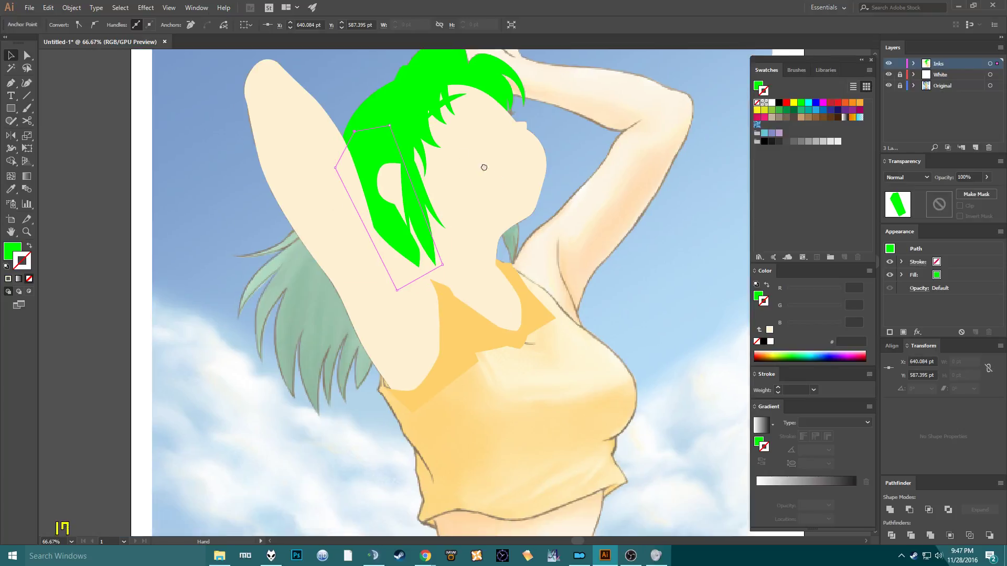
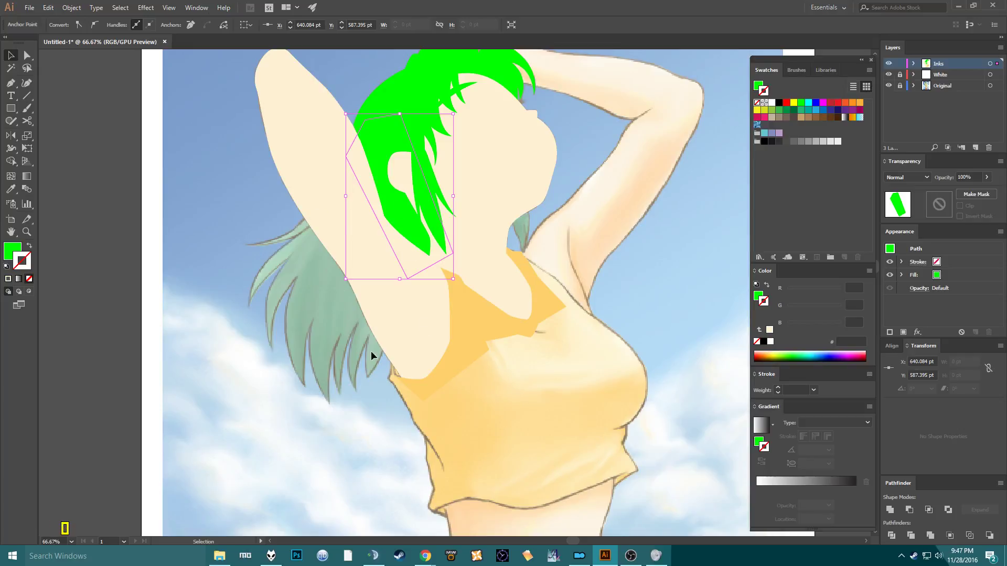
{"action": "scroll", "coordinate": [313, 220], "scroll_direction": "up", "scroll_amount": 2}
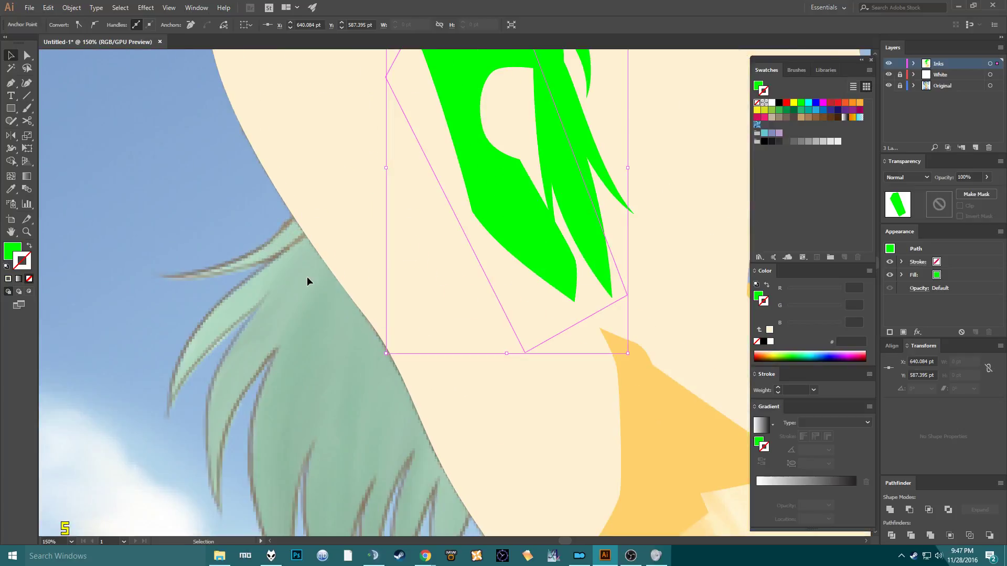
{"action": "key", "text": "p"}
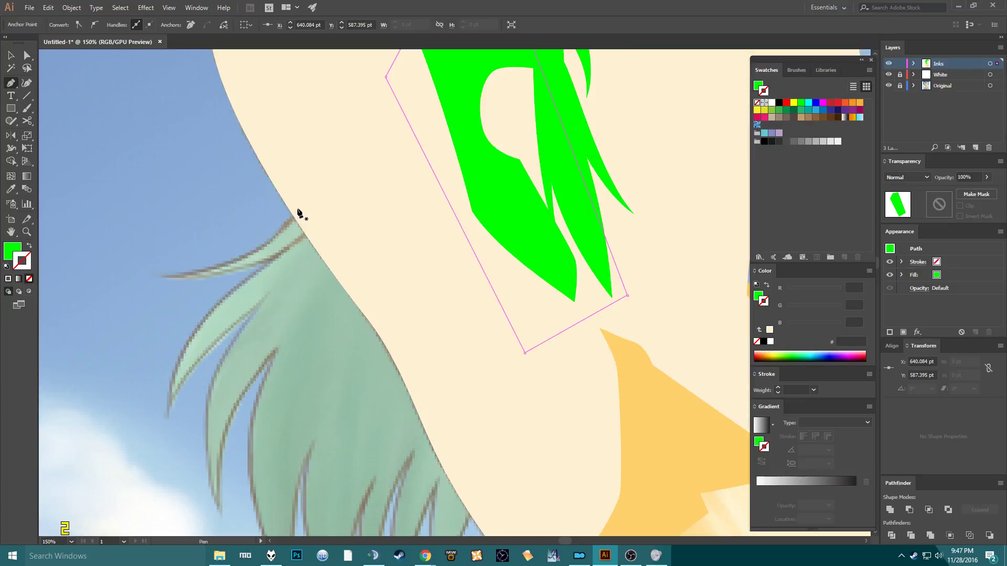
{"action": "left_click", "coordinate": [298, 208]}
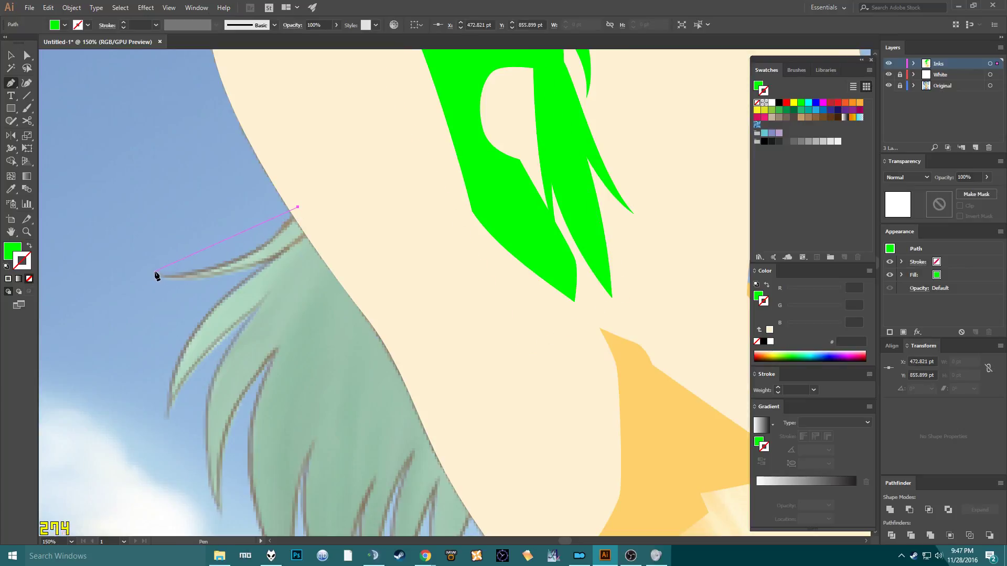
{"action": "left_click_drag", "start_coordinate": [155, 276], "coordinate": [262, 282]}
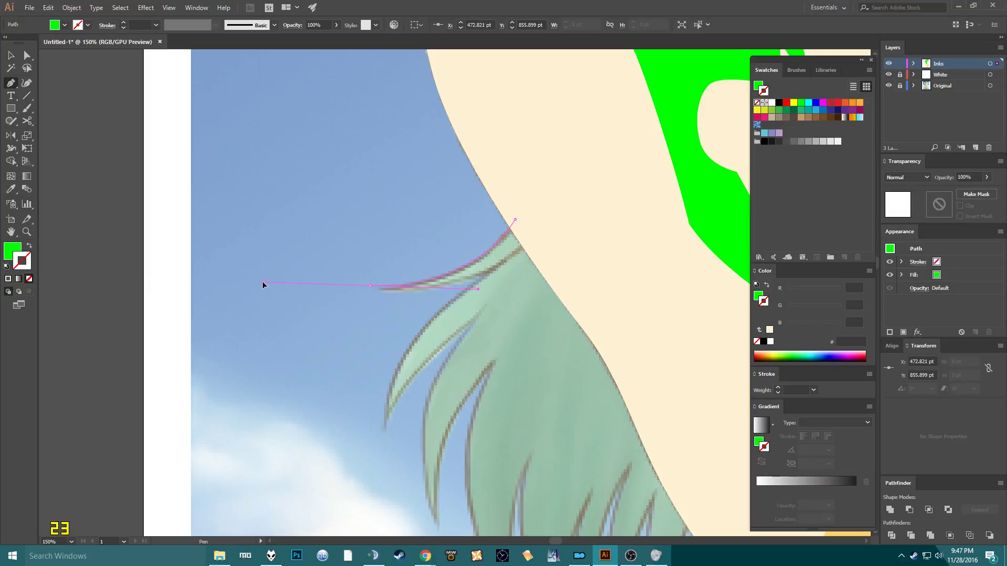
{"action": "left_click_drag", "start_coordinate": [413, 314], "coordinate": [419, 310]}
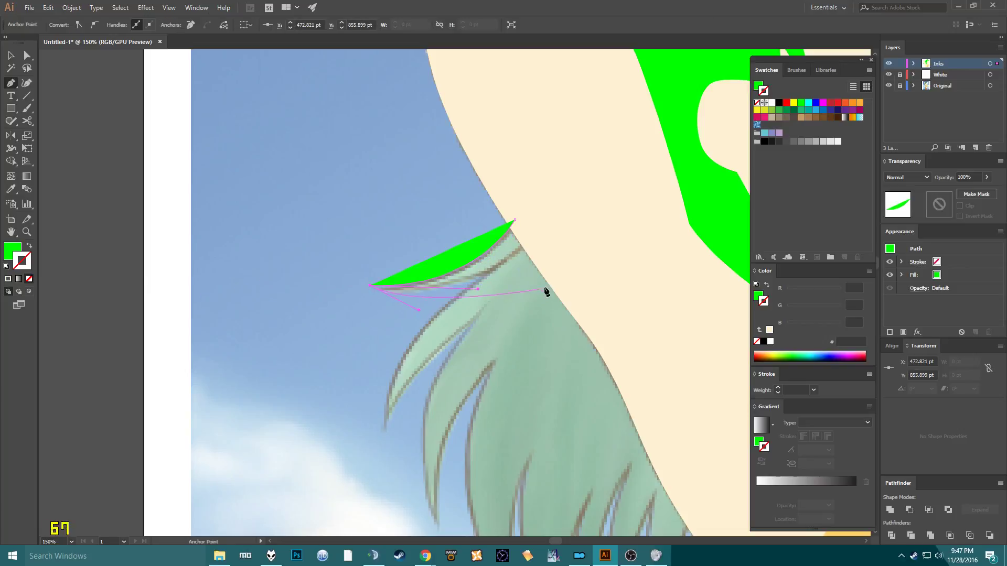
{"action": "left_click", "coordinate": [549, 257]}
{"action": "left_click", "coordinate": [514, 221]}
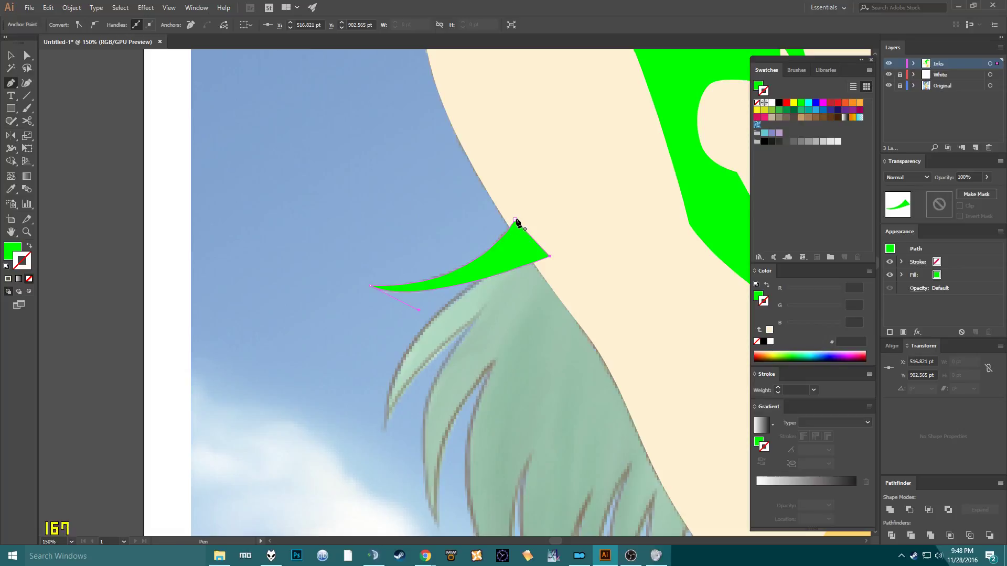
Select the green wisp path beside the arm and delete it.
{"action": "key", "text": "a"}
{"action": "left_click", "coordinate": [446, 244]}
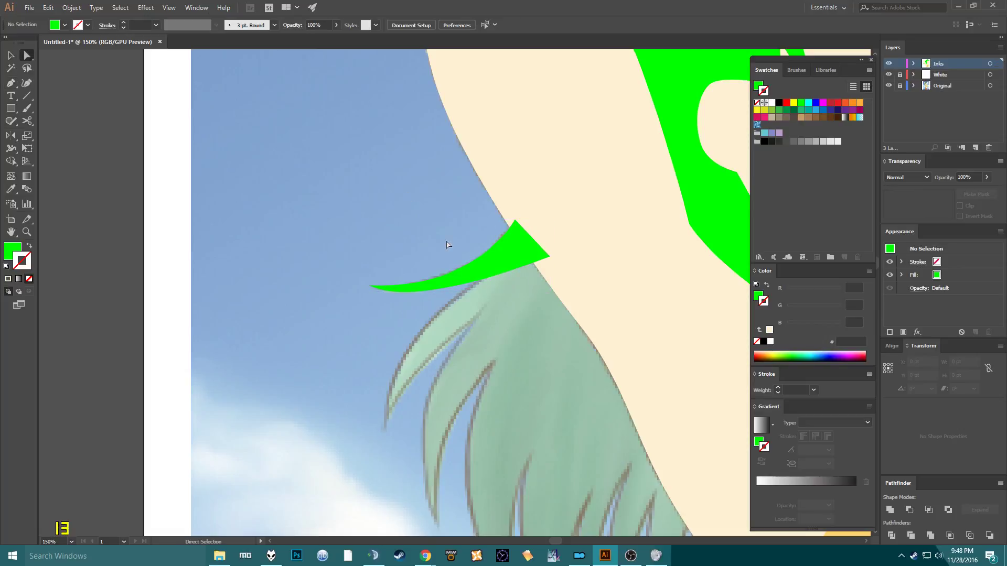
{"action": "left_click", "coordinate": [428, 287]}
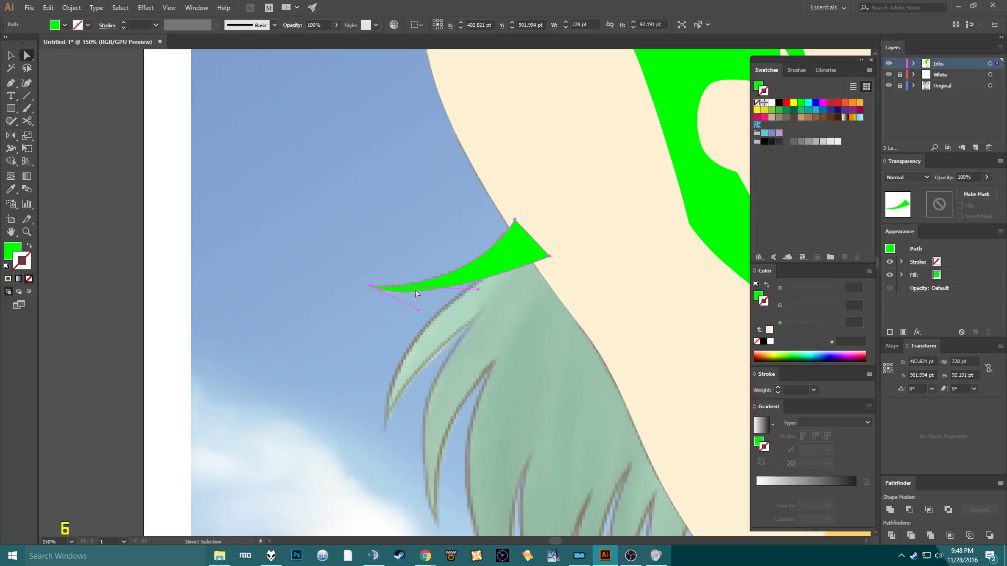
{"action": "key", "text": "Delete"}
Redraw the uppermost back-hair wisp as a closed green curved path, with its base overlapping the arm's edge.
{"action": "key", "text": "p"}
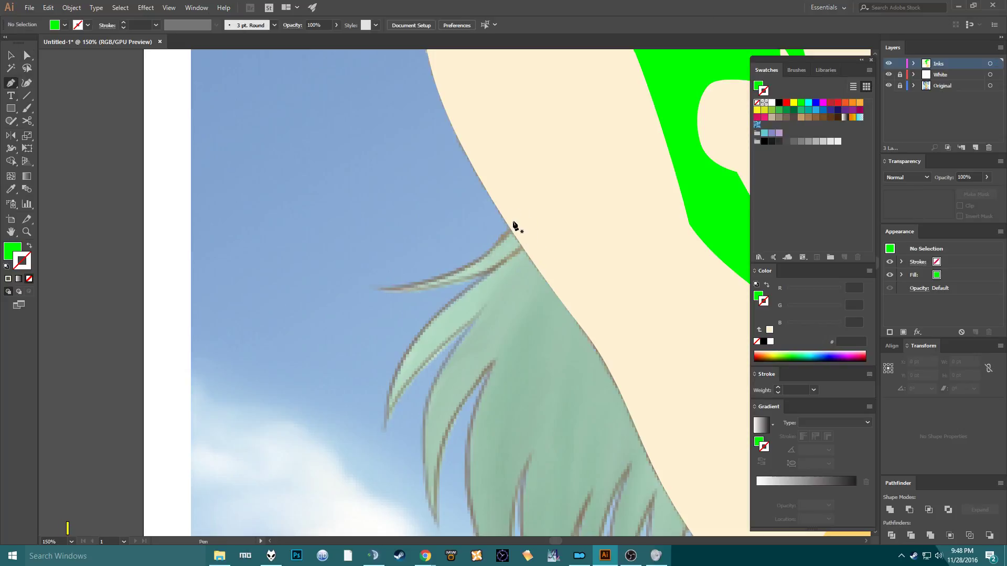
{"action": "left_click", "coordinate": [378, 287]}
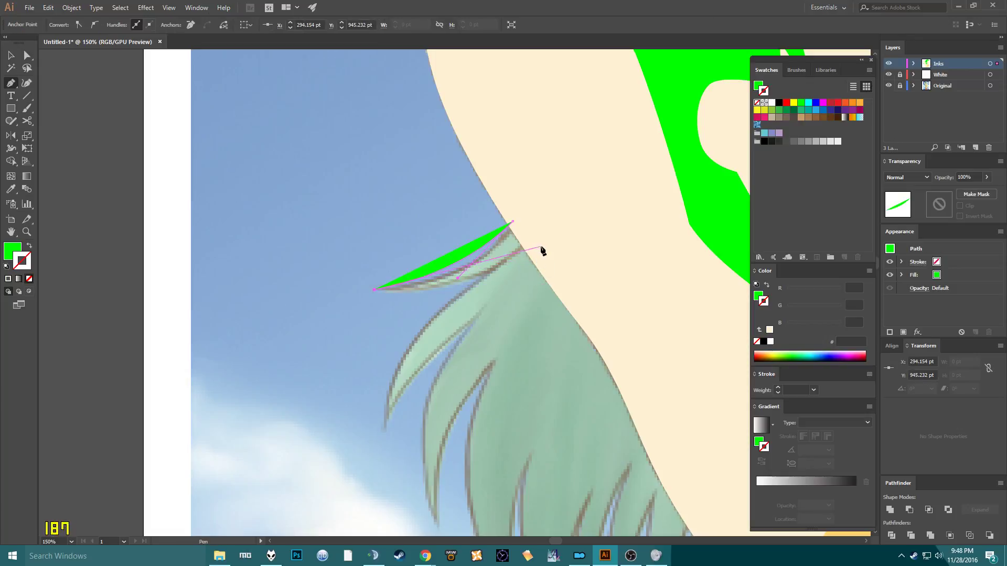
{"action": "left_click_drag", "start_coordinate": [534, 243], "coordinate": [609, 175]}
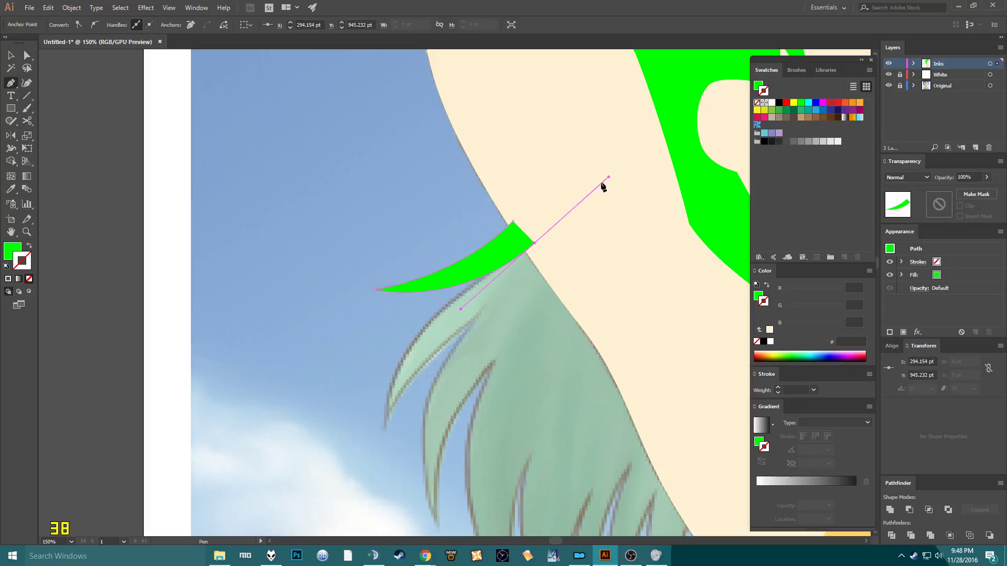
{"action": "left_click", "coordinate": [534, 242]}
{"action": "key", "text": "a"}
{"action": "left_click", "coordinate": [513, 225]}
{"action": "left_click", "coordinate": [533, 243]}
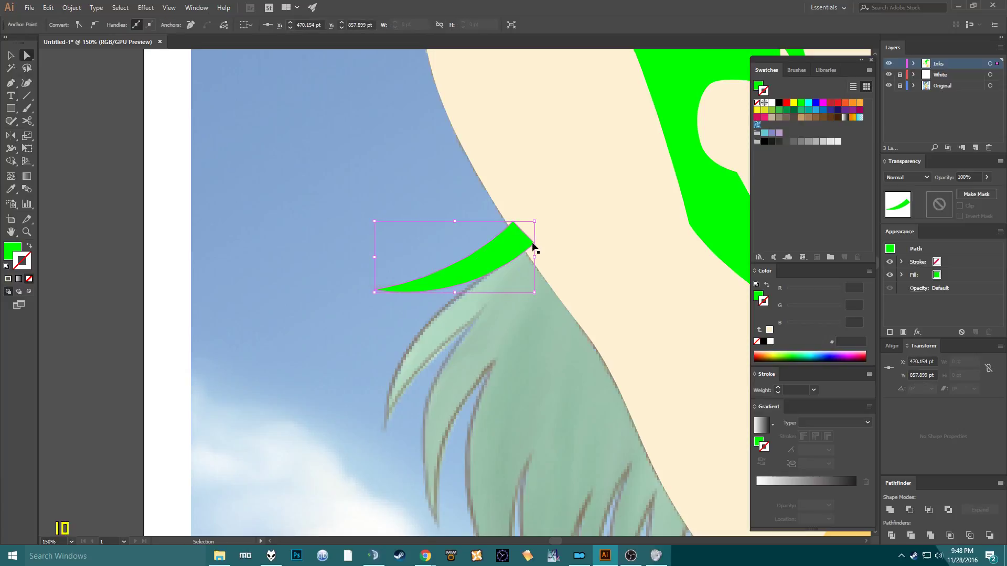
{"action": "left_click", "coordinate": [534, 243], "text": "ctrl"}
{"action": "left_click", "coordinate": [513, 221]}
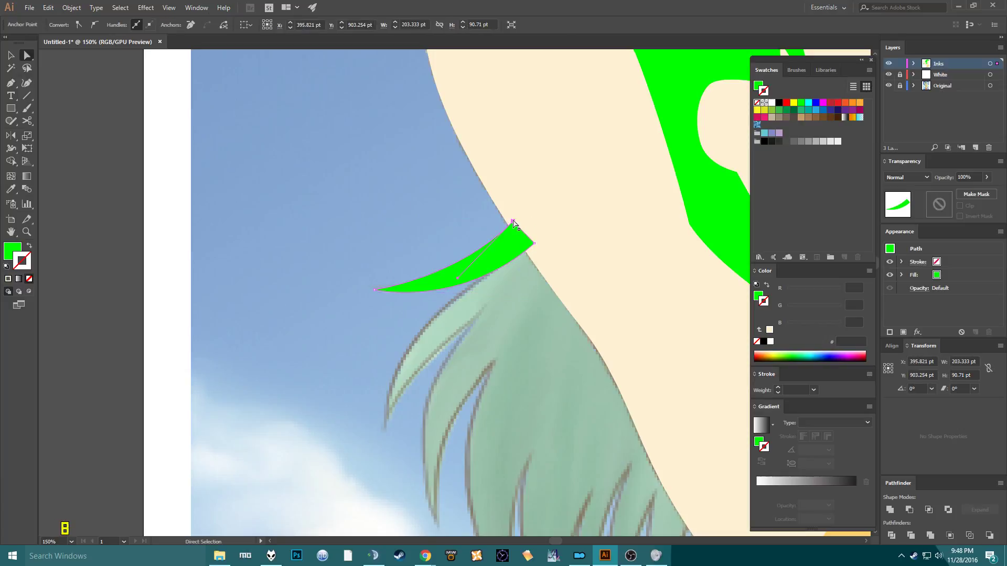
{"action": "mouse_move", "coordinate": [534, 245]}
{"action": "left_mouse_down"}
{"action": "mouse_move", "coordinate": [524, 241]}
{"action": "mouse_move", "coordinate": [507, 265]}
{"action": "mouse_move", "coordinate": [517, 250]}
{"action": "left_mouse_up"}
{"action": "key", "text": "ctrl+y"}
{"action": "key", "text": "ctrl+y"}
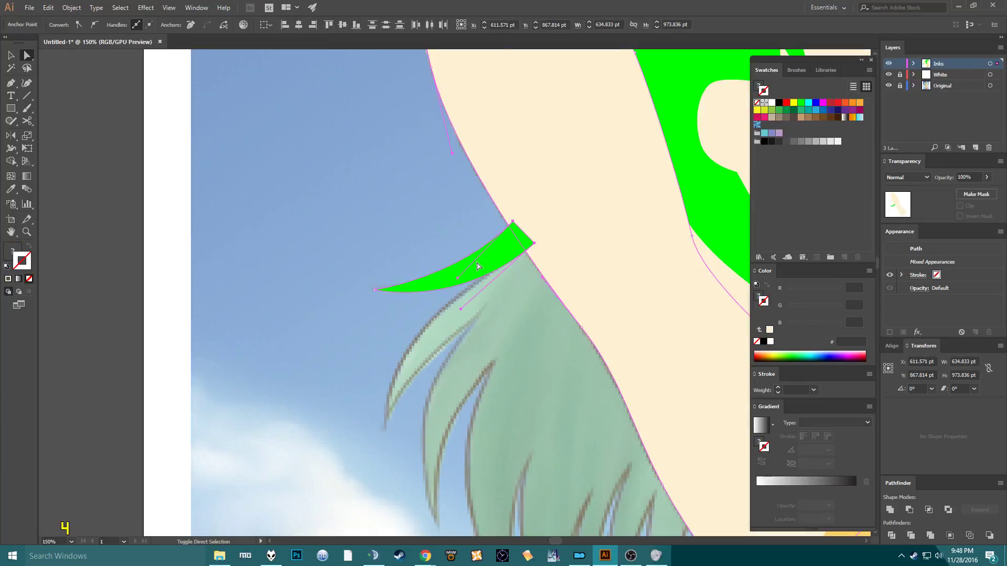
Select only the wisp path and swap its fill and stroke, leaving a green outline with no fill.
{"action": "key", "text": "v"}
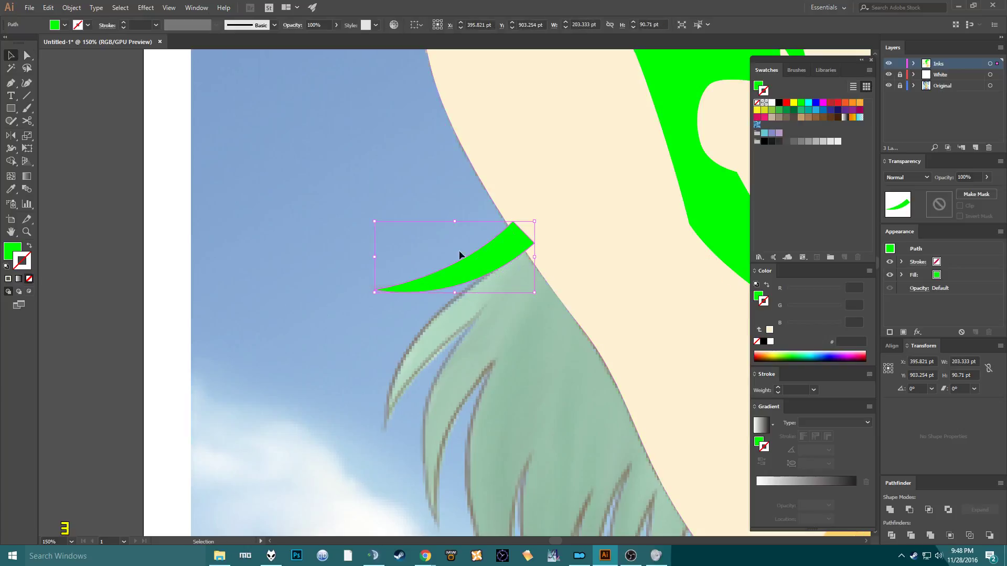
{"action": "left_click", "coordinate": [446, 237]}
{"action": "left_click", "coordinate": [482, 269]}
{"action": "key", "text": "shift+x"}
{"action": "key", "text": "a"}
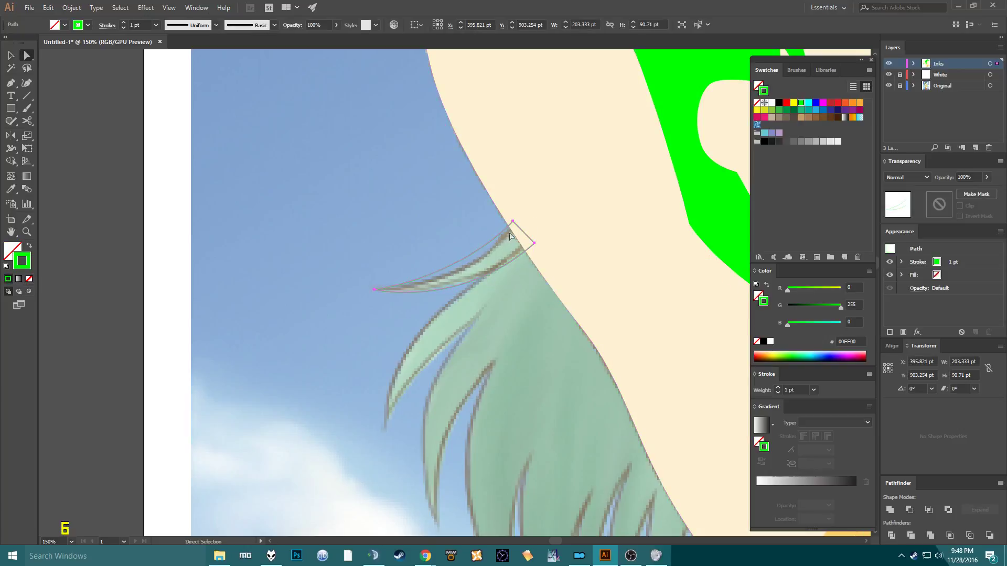
Reshape the uppermost wisp's lower curve and base corner to the reference, swap its stroke back to a green fill, and deselect it.
{"action": "left_click", "coordinate": [505, 233]}
{"action": "left_click", "coordinate": [459, 278]}
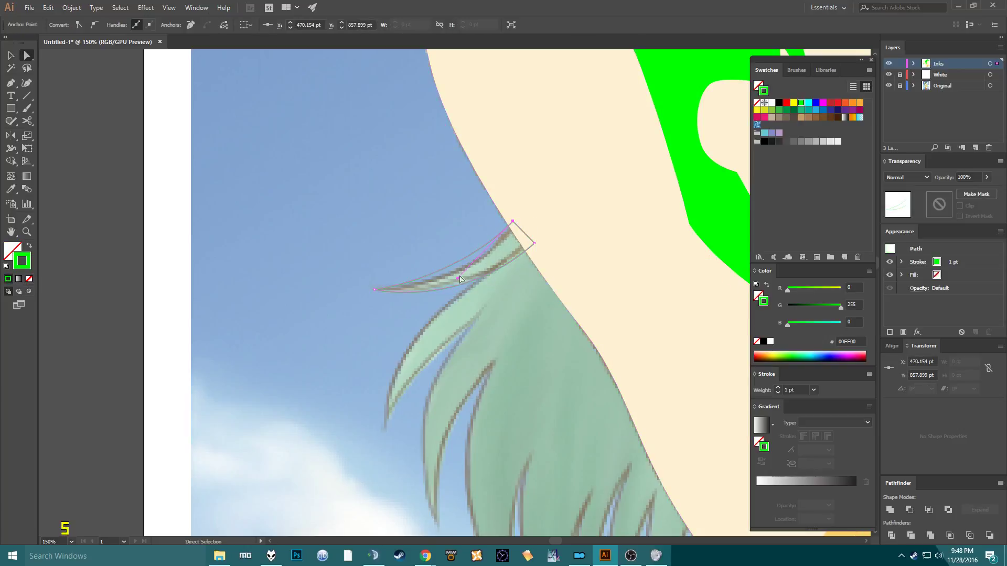
{"action": "left_click_drag", "start_coordinate": [457, 281], "coordinate": [476, 284]}
{"action": "left_click", "coordinate": [534, 243]}
{"action": "left_click_drag", "start_coordinate": [536, 246], "coordinate": [533, 248]}
{"action": "left_click_drag", "start_coordinate": [459, 313], "coordinate": [454, 313]}
{"action": "left_click_drag", "start_coordinate": [443, 216], "coordinate": [431, 302]}
{"action": "key", "text": "shift+x"}
{"action": "left_click", "coordinate": [426, 313]}
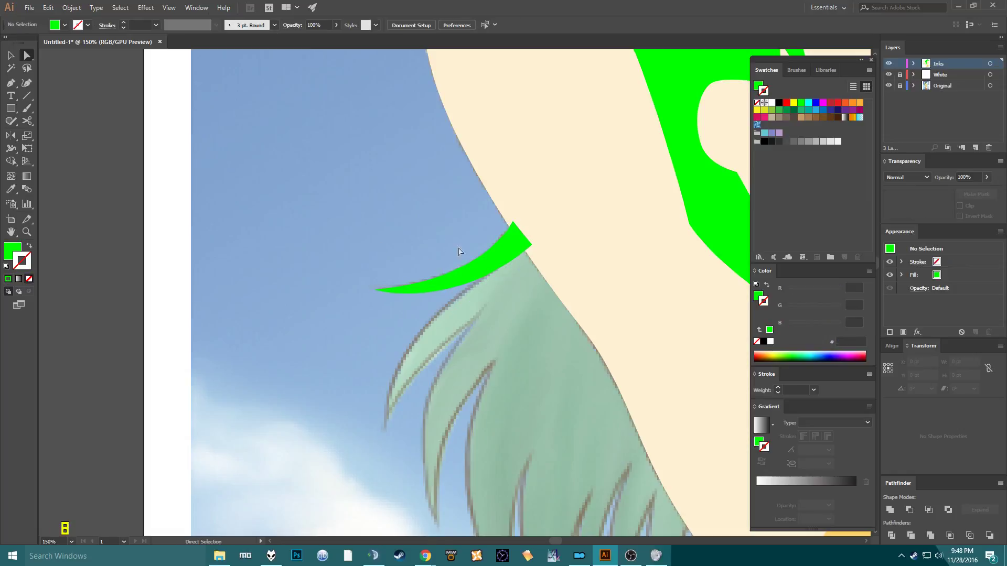
Trace the second back-hair wisp as a closed green Pen path, with its base overlapping the uppermost wisp.
{"action": "scroll", "coordinate": [460, 265], "scroll_direction": "down", "scroll_amount": 3}
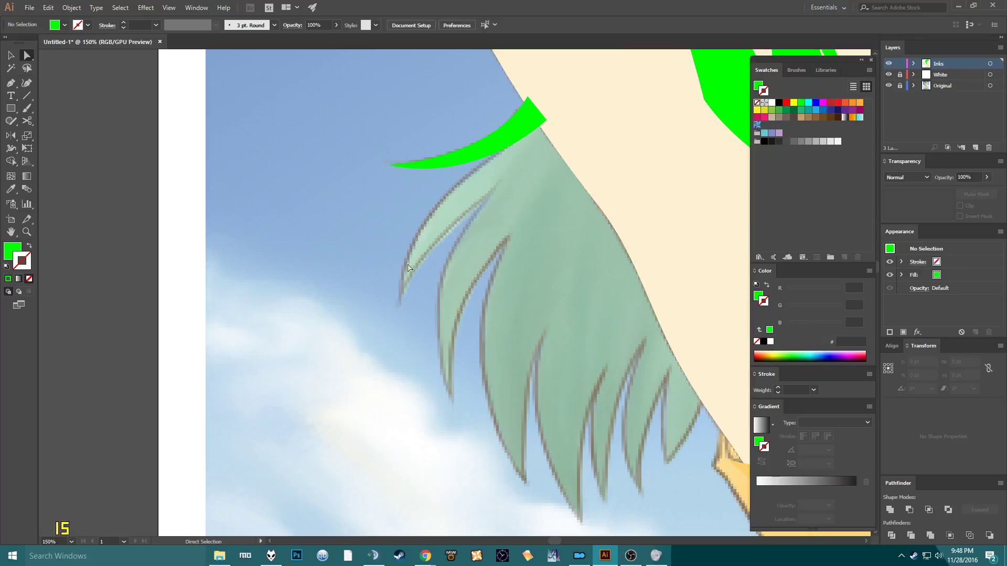
{"action": "key", "text": "p"}
{"action": "left_click", "coordinate": [518, 136]}
{"action": "left_click_drag", "start_coordinate": [398, 307], "coordinate": [404, 411]}
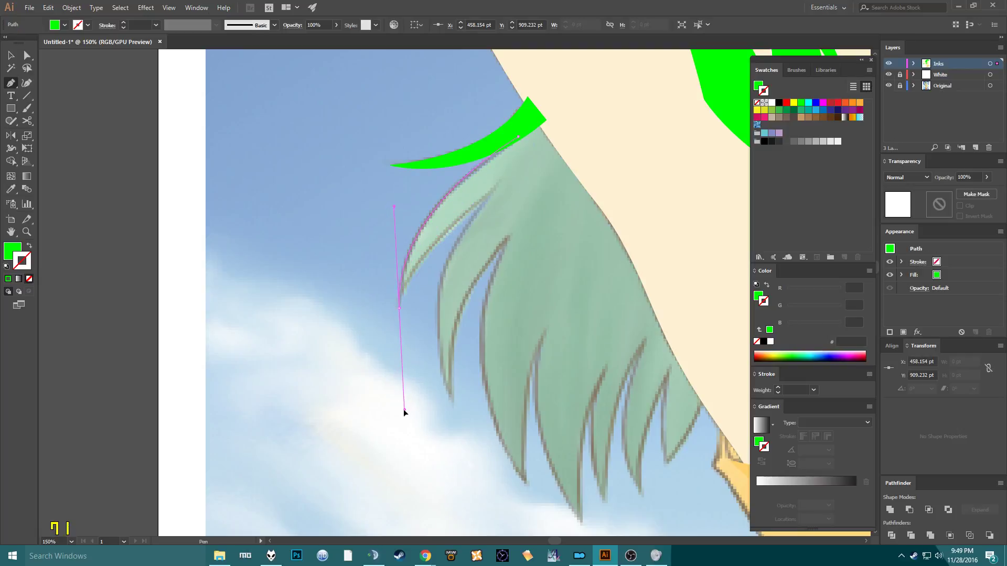
{"action": "left_click", "coordinate": [410, 257]}
{"action": "left_click_drag", "start_coordinate": [509, 183], "coordinate": [528, 167]}
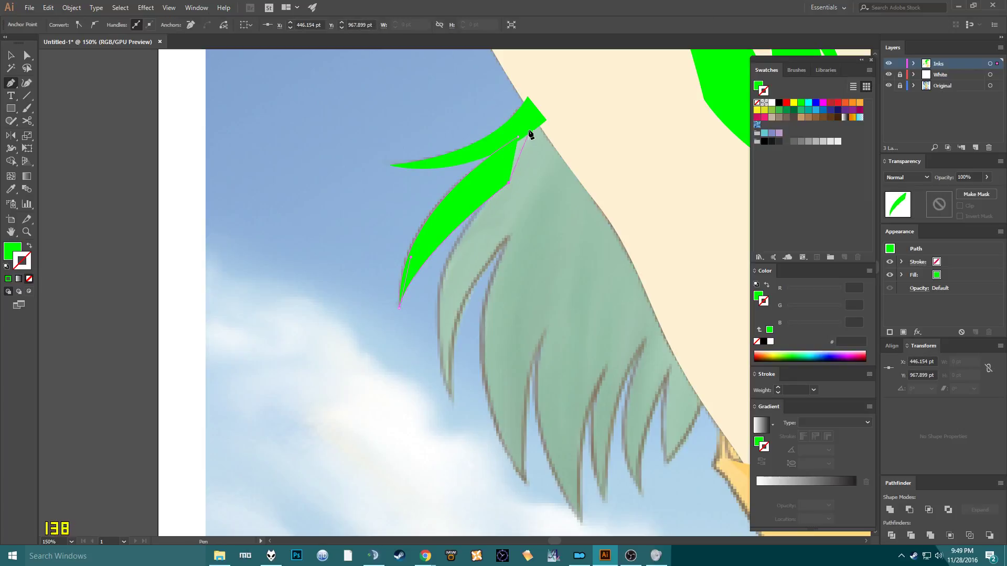
{"action": "left_click", "coordinate": [528, 125]}
{"action": "left_click", "coordinate": [519, 139]}
Trace the third back-hair wisp as a closed green curved path, starting inside the second wisp's base.
{"action": "left_click", "coordinate": [501, 182]}
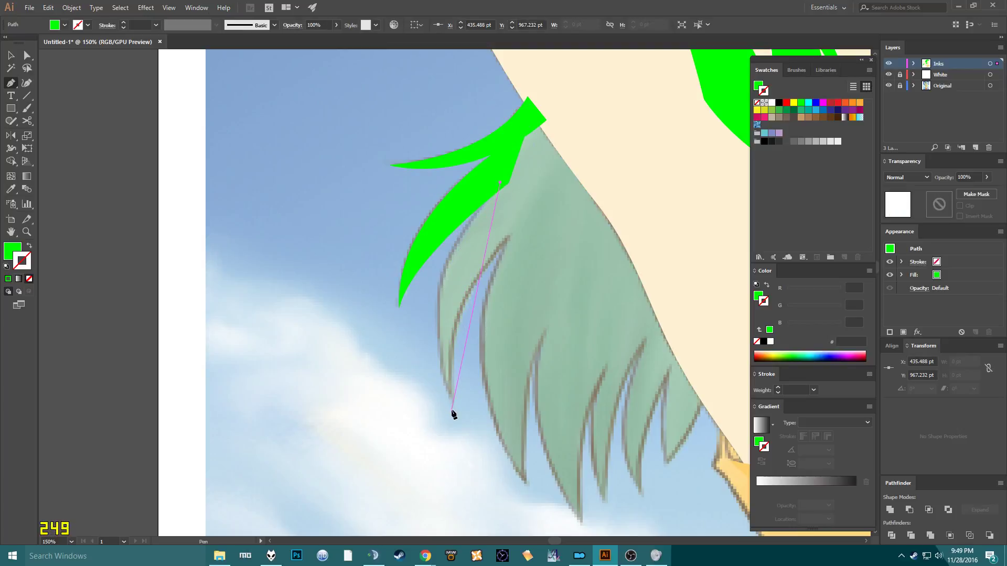
{"action": "left_click_drag", "start_coordinate": [450, 402], "coordinate": [502, 445]}
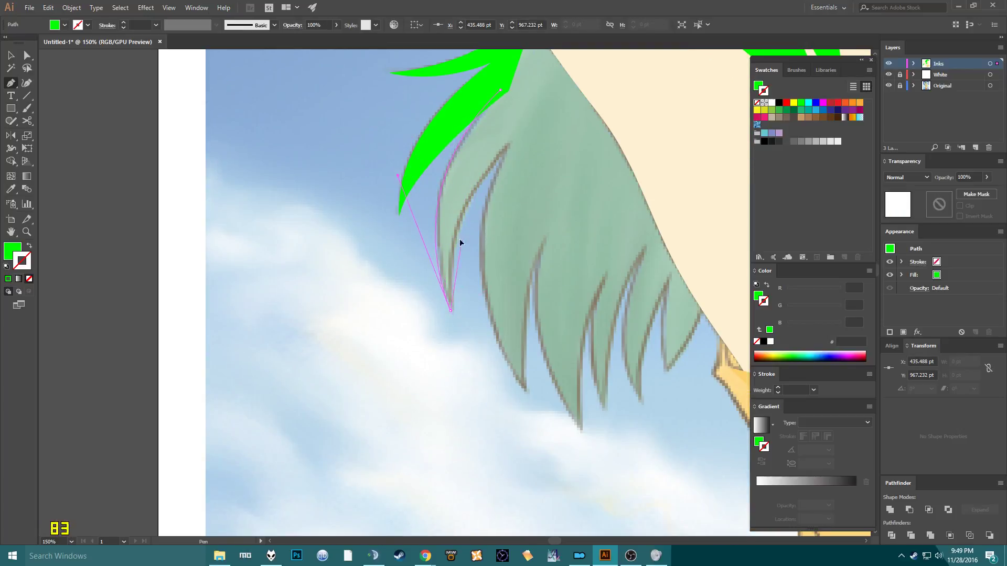
{"action": "left_click", "coordinate": [448, 214]}
{"action": "left_click_drag", "start_coordinate": [518, 135], "coordinate": [499, 90]}
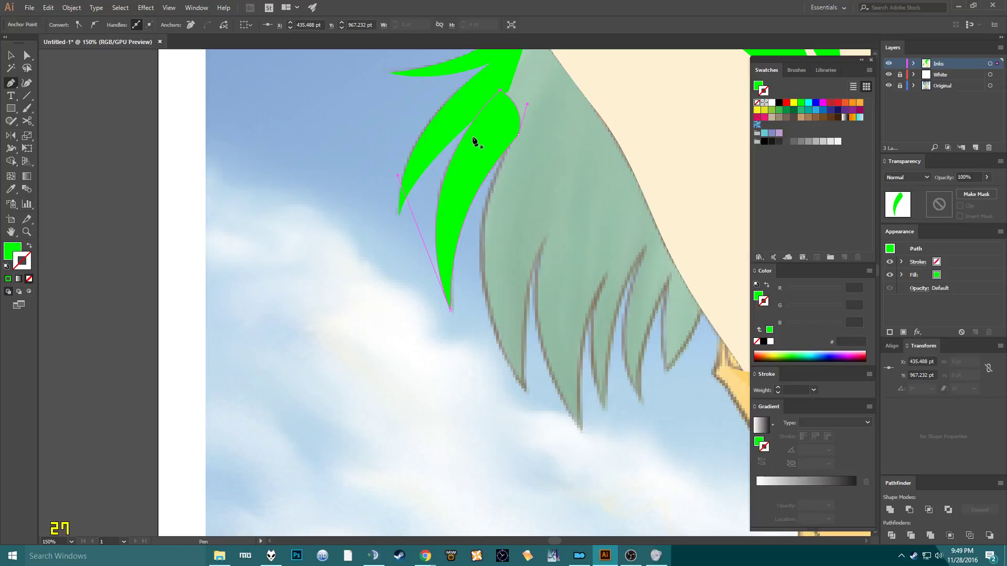
Trace the fourth, wider back-hair wisp as a closed green path, extending its base up into the middle of the hair.
{"action": "left_click_drag", "start_coordinate": [466, 151], "coordinate": [346, 134]}
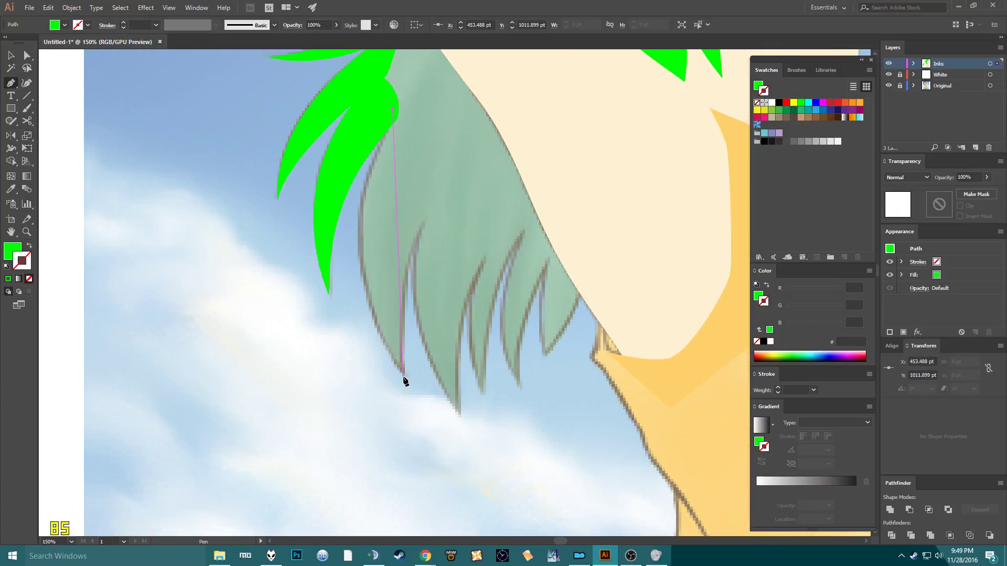
{"action": "left_click_drag", "start_coordinate": [404, 382], "coordinate": [496, 391]}
{"action": "left_click", "coordinate": [404, 254]}
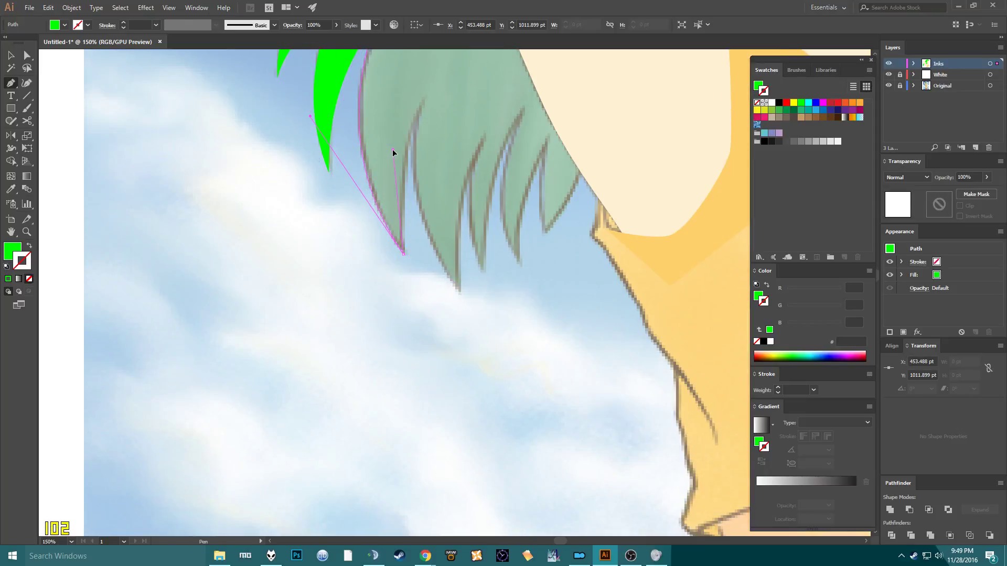
{"action": "left_click_drag", "start_coordinate": [443, 84], "coordinate": [389, 353]}
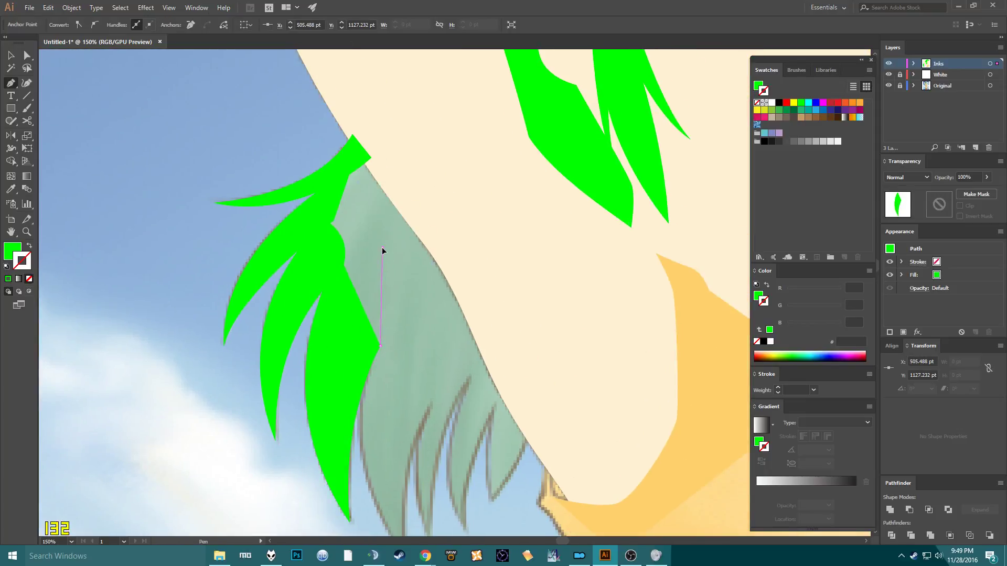
{"action": "left_click", "coordinate": [381, 247]}
{"action": "left_click", "coordinate": [340, 255]}
{"action": "left_click_drag", "start_coordinate": [349, 308], "coordinate": [369, 113]}
Trace the lowest-reaching fifth back-hair wisp as a closed green path, with its base overlapping the fourth wisp.
{"action": "left_click", "coordinate": [386, 156]}
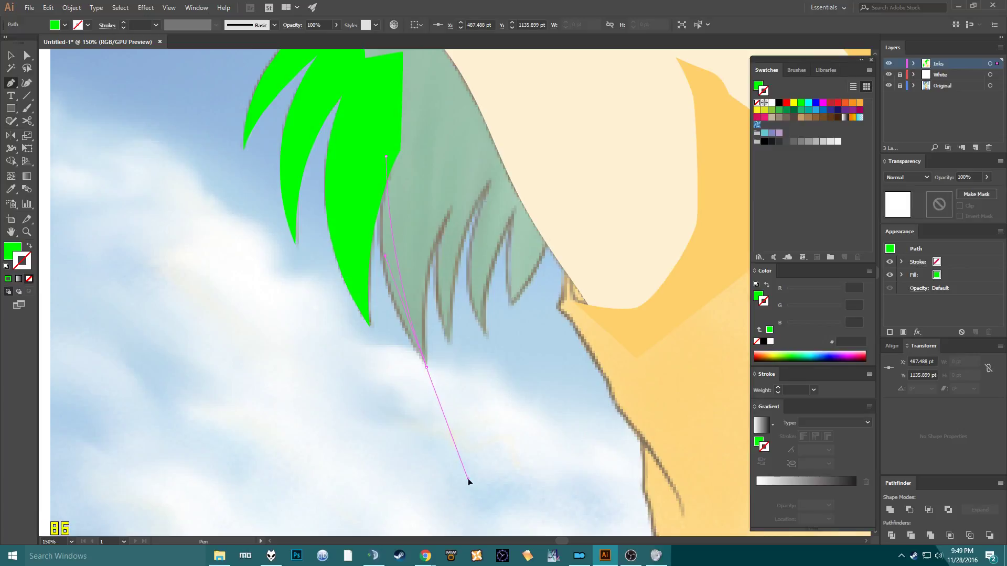
{"action": "left_click_drag", "start_coordinate": [467, 478], "coordinate": [496, 469]}
{"action": "left_click", "coordinate": [427, 367]}
{"action": "left_click", "coordinate": [413, 258]}
{"action": "left_click", "coordinate": [461, 185]}
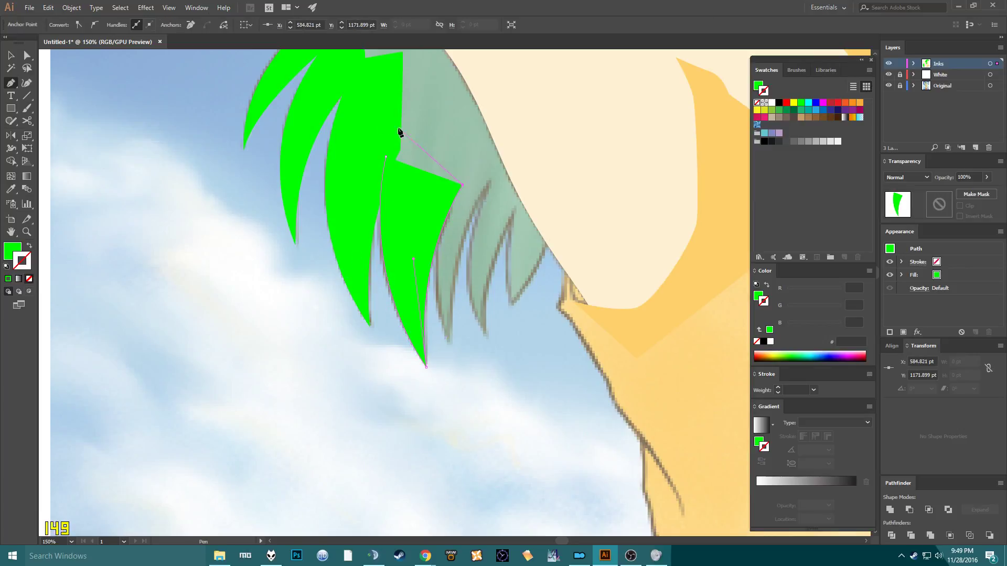
{"action": "left_click", "coordinate": [370, 124]}
{"action": "left_click_drag", "start_coordinate": [386, 159], "coordinate": [271, 163]}
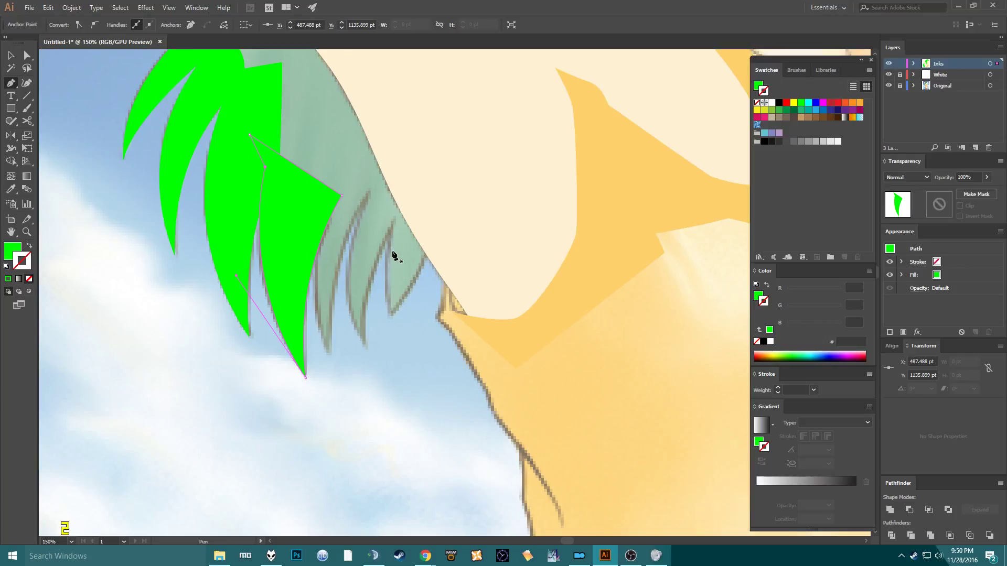
Trace the narrow sixth back-hair wisp as a closed green path, with its base overlapping the fifth wisp.
{"action": "scroll", "coordinate": [236, 153], "scroll_direction": "up", "scroll_amount": 10}
{"action": "scroll", "coordinate": [286, 265], "scroll_direction": "left", "scroll_amount": 3}
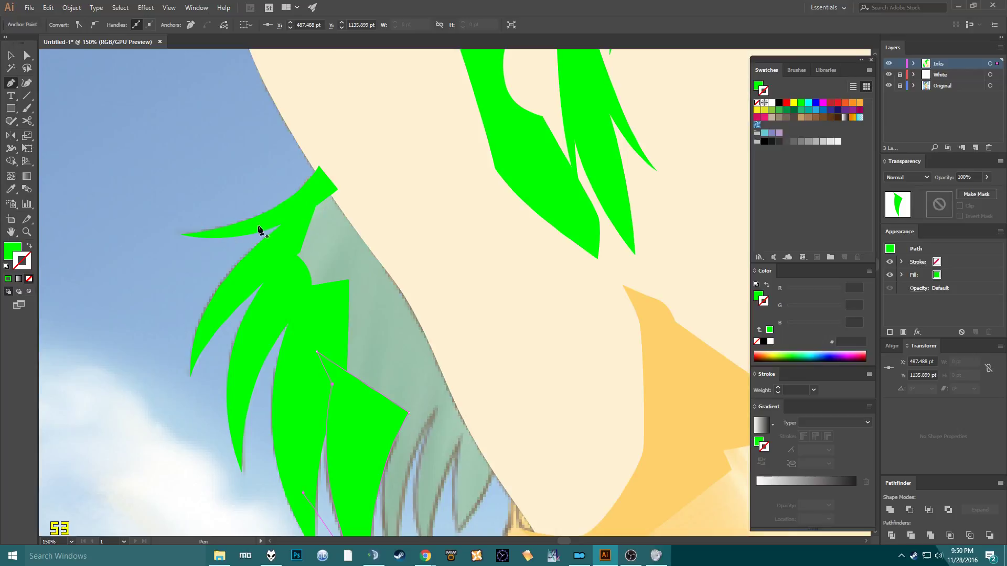
{"action": "scroll", "coordinate": [360, 417], "scroll_direction": "down", "scroll_amount": 10}
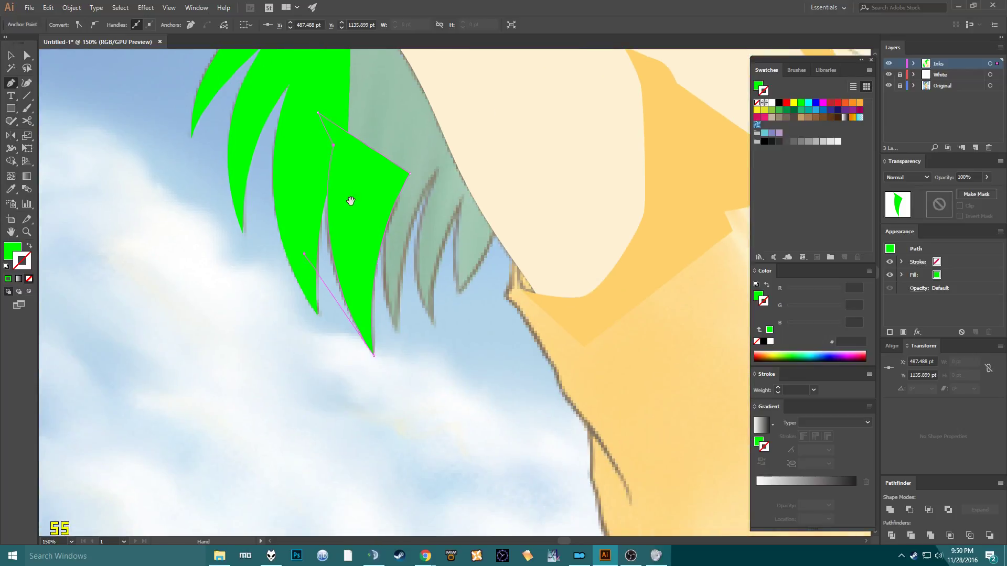
{"action": "left_click", "coordinate": [387, 196]}
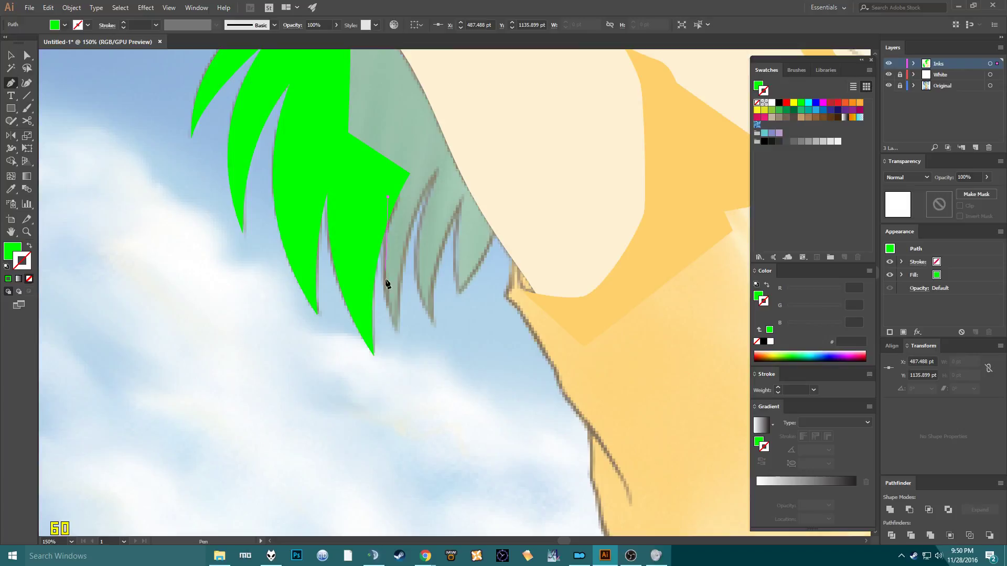
{"action": "left_click_drag", "start_coordinate": [398, 333], "coordinate": [425, 396]}
{"action": "left_click", "coordinate": [397, 332]}
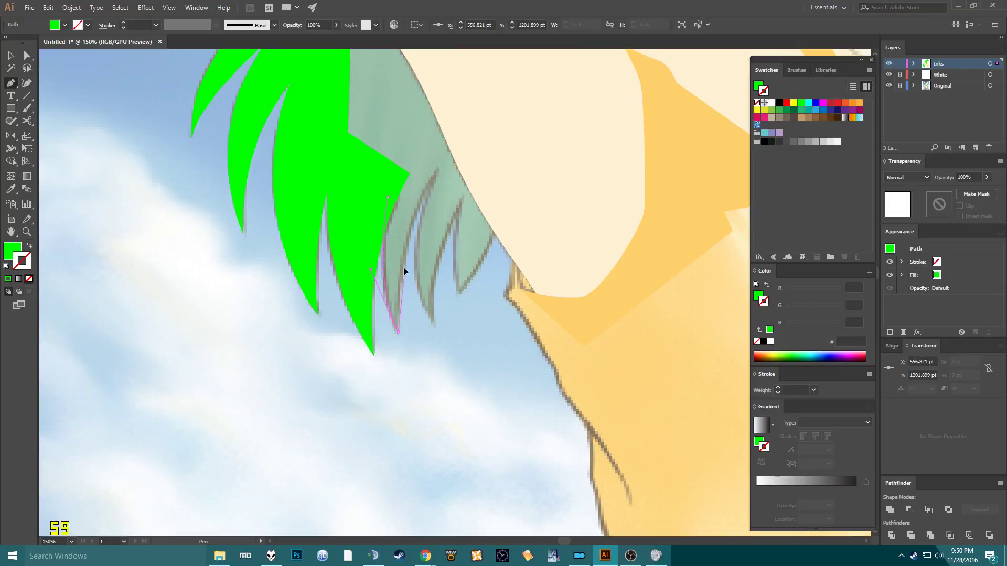
{"action": "left_click", "coordinate": [441, 167]}
{"action": "left_click", "coordinate": [422, 130]}
{"action": "left_click", "coordinate": [373, 154]}
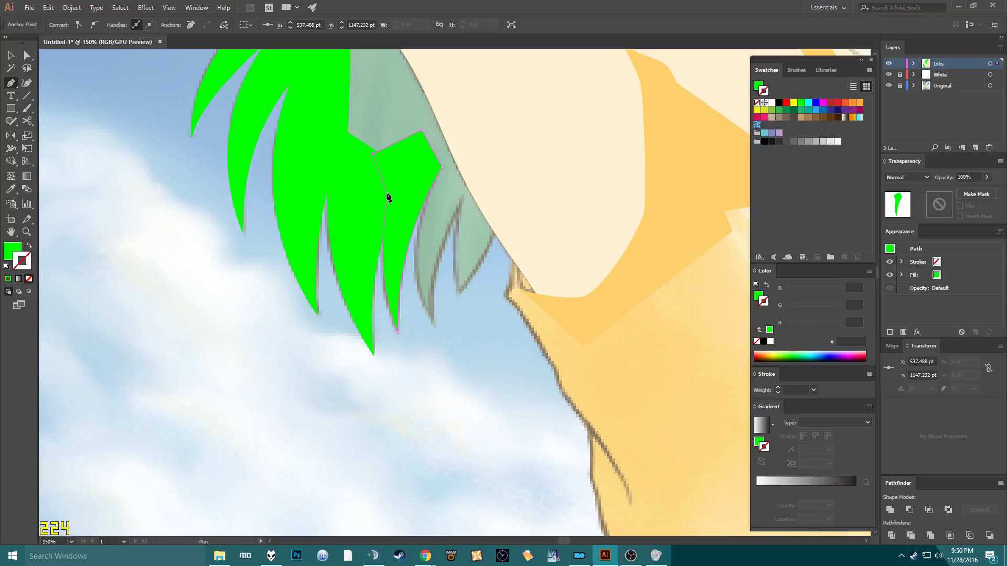
{"action": "left_click", "coordinate": [388, 197]}
Trace the seventh back-hair wisp near the arm as a closed green path, joined to the base of the sixth.
{"action": "left_click", "coordinate": [434, 164]}
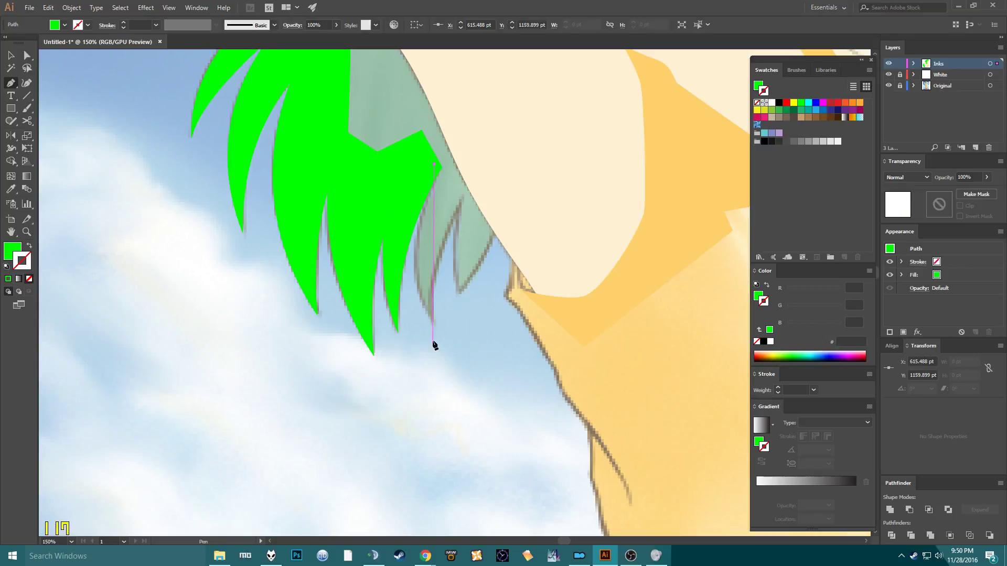
{"action": "left_click_drag", "start_coordinate": [459, 377], "coordinate": [473, 392]}
{"action": "left_click", "coordinate": [433, 325]}
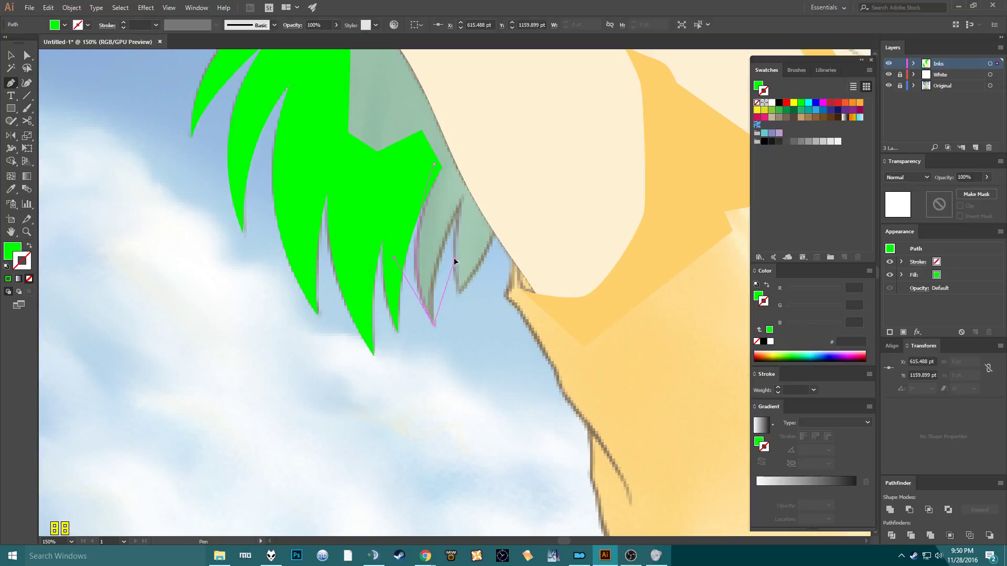
{"action": "left_click", "coordinate": [465, 197]}
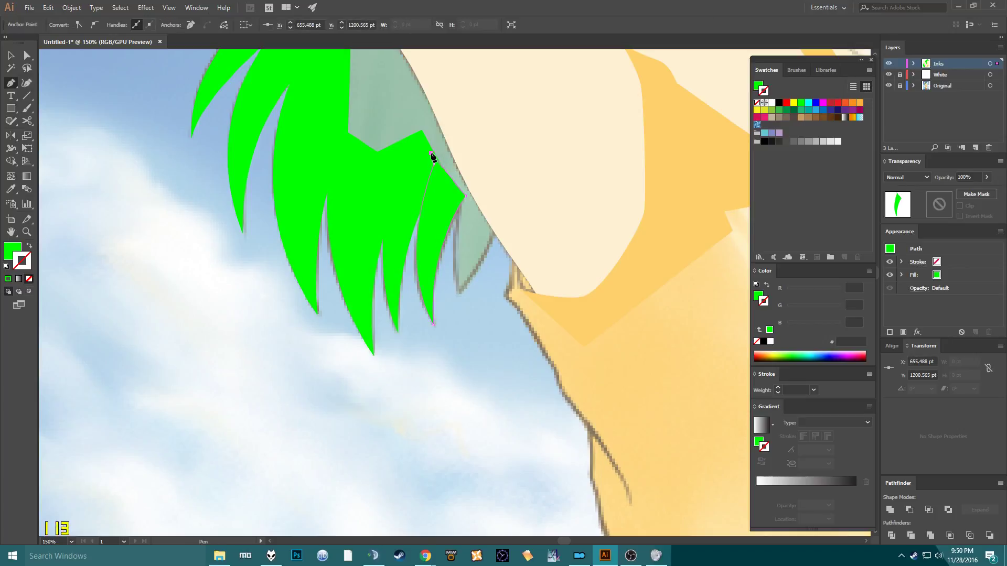
{"action": "left_click", "coordinate": [434, 164]}
Trace the last wisp beside the arm and extend its closed green path over the arm's edge and the hair's unfilled interior.
{"action": "scroll", "coordinate": [434, 167], "scroll_direction": "right", "scroll_amount": 3}
{"action": "scroll", "coordinate": [433, 167], "scroll_direction": "down", "scroll_amount": 1}
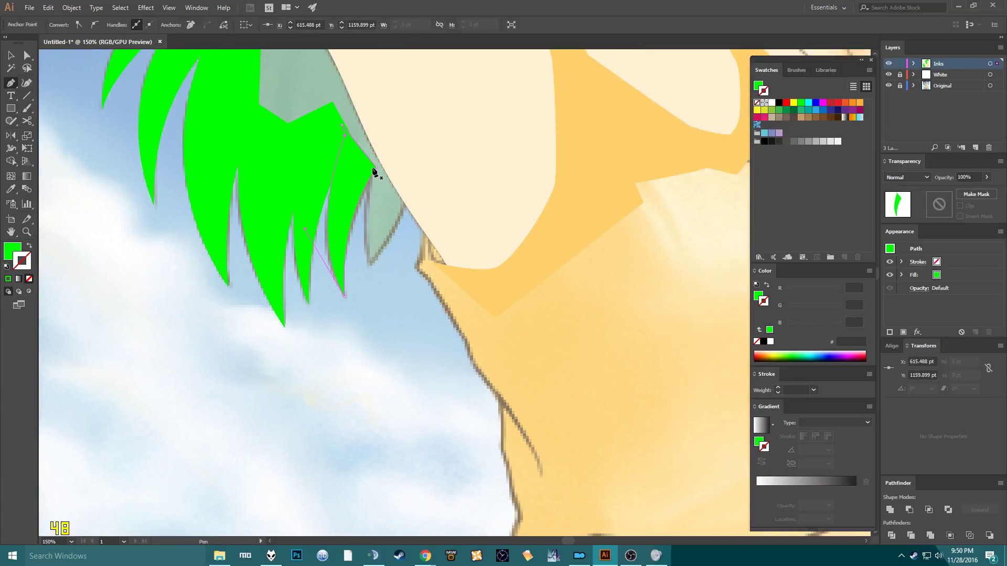
{"action": "left_click", "coordinate": [372, 167]}
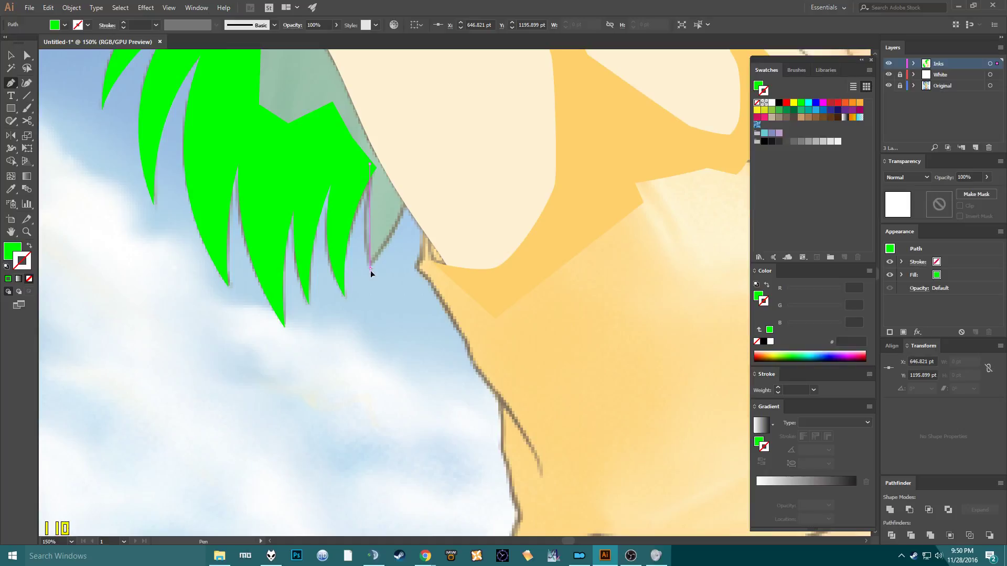
{"action": "left_click_drag", "start_coordinate": [370, 269], "coordinate": [383, 313]}
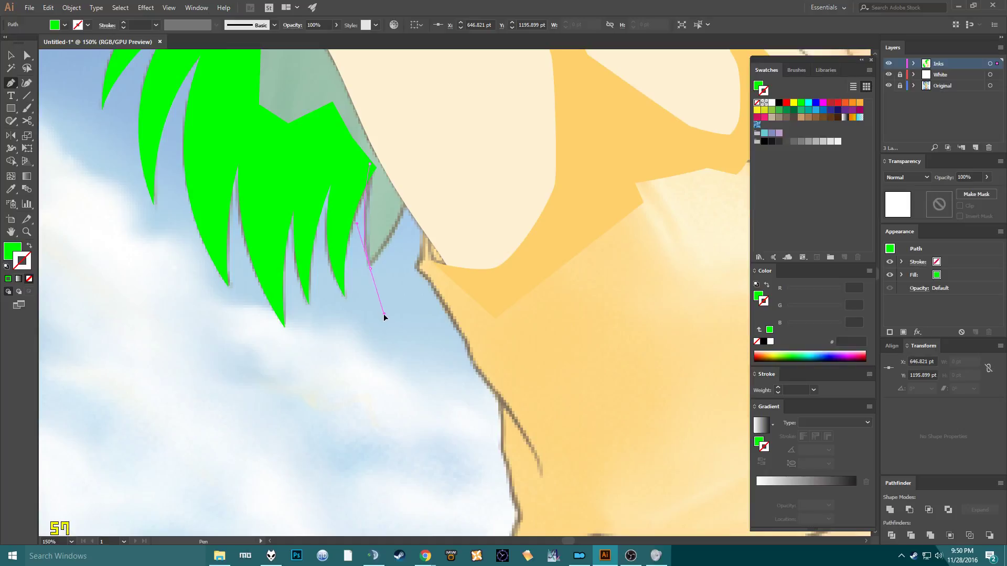
{"action": "left_click", "coordinate": [415, 191]}
{"action": "left_click_drag", "start_coordinate": [409, 93], "coordinate": [454, 278]}
{"action": "left_click", "coordinate": [386, 163]}
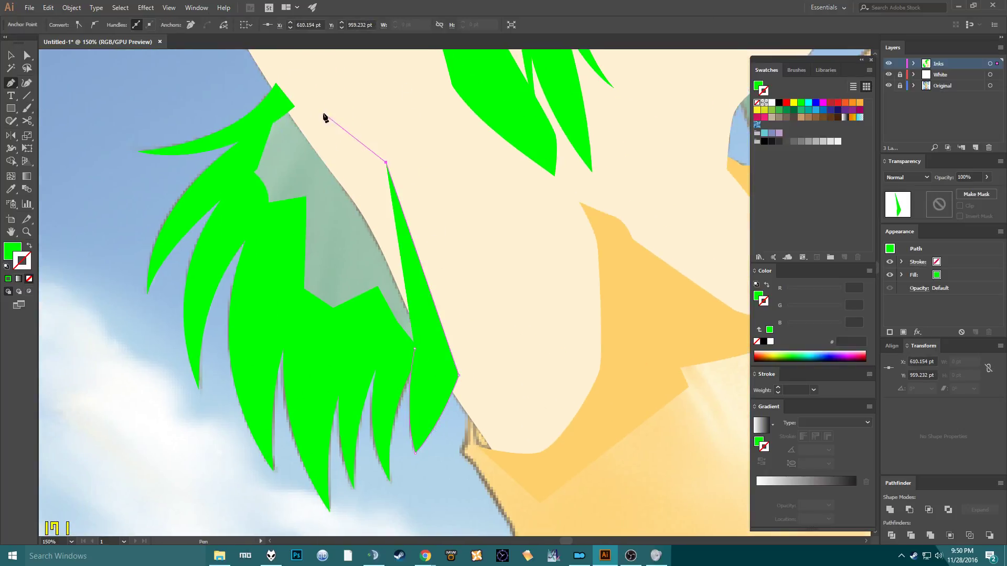
{"action": "left_click", "coordinate": [287, 89]}
{"action": "left_click", "coordinate": [257, 126]}
{"action": "left_click", "coordinate": [240, 179]}
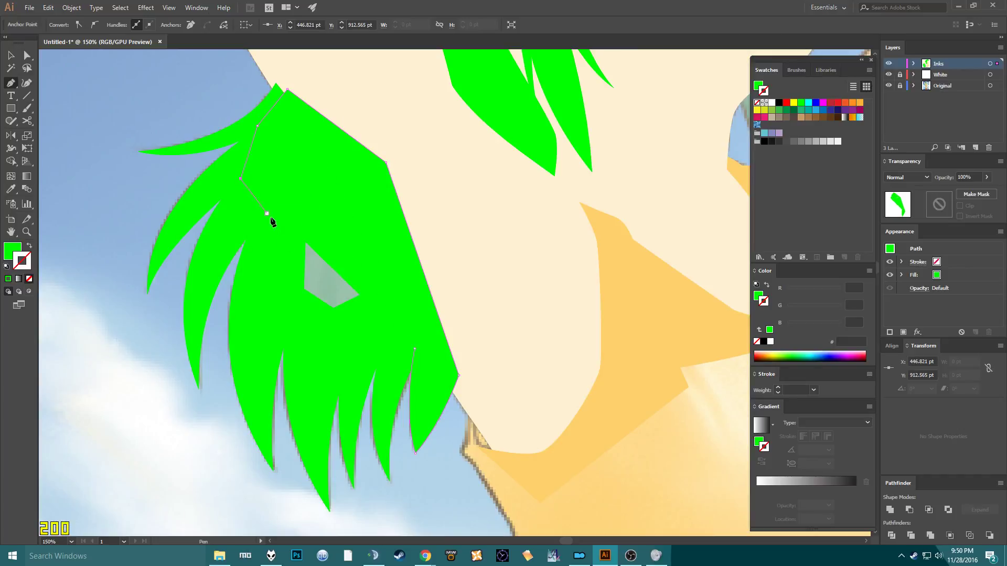
{"action": "left_click", "coordinate": [307, 321]}
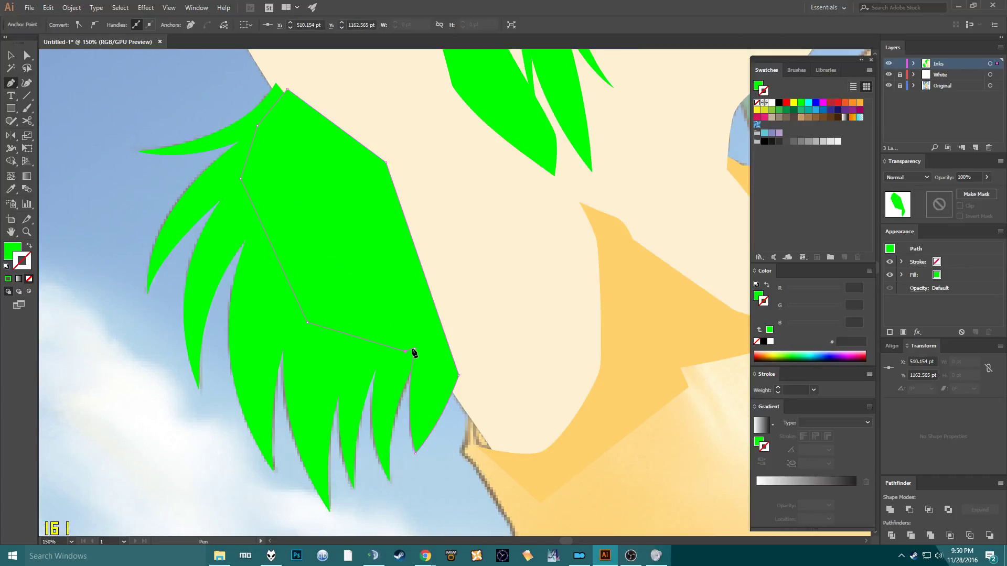
{"action": "left_click", "coordinate": [415, 349]}
Select all the back-hair wisp paths together and unite them into one green shape.
{"action": "key", "text": "v"}
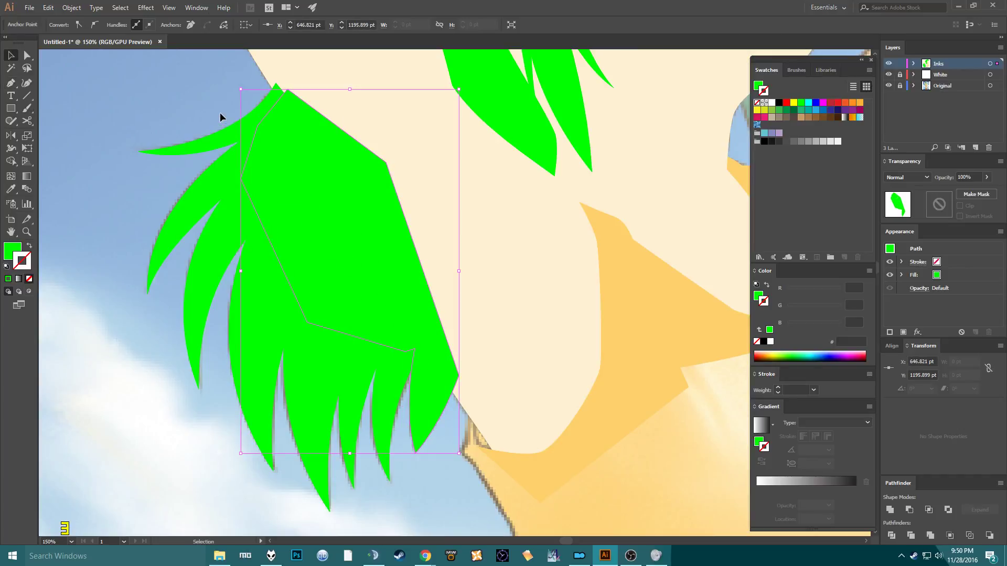
{"action": "left_click_drag", "start_coordinate": [266, 344], "coordinate": [275, 345]}
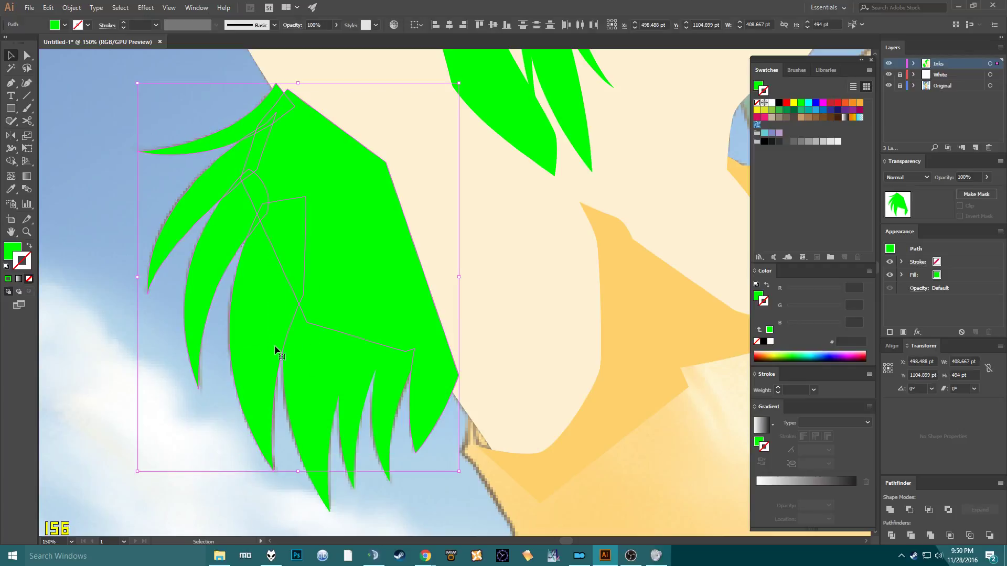
{"action": "left_click", "coordinate": [357, 386], "text": "shift"}
{"action": "left_click", "coordinate": [334, 371], "text": "shift"}
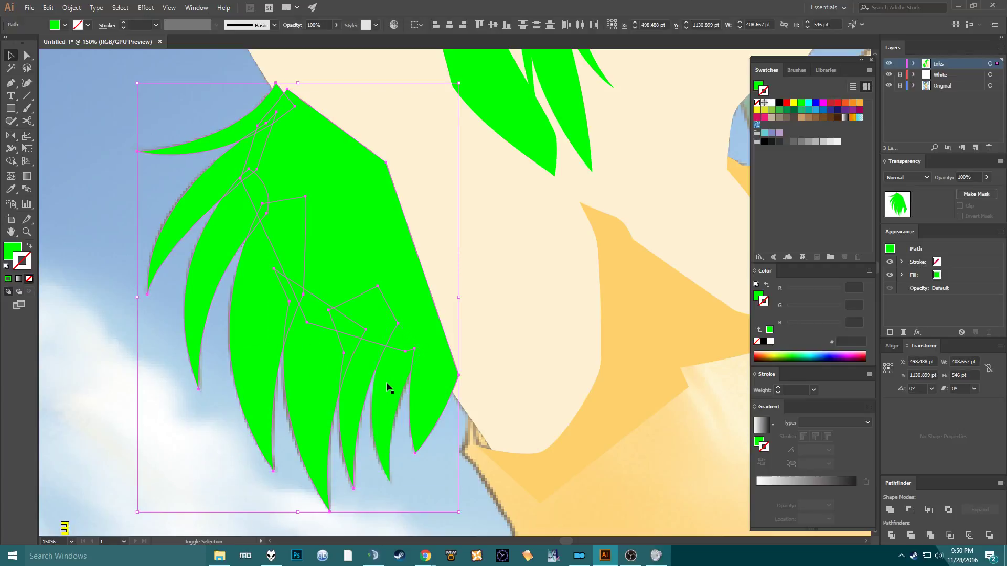
{"action": "left_click", "coordinate": [890, 510]}
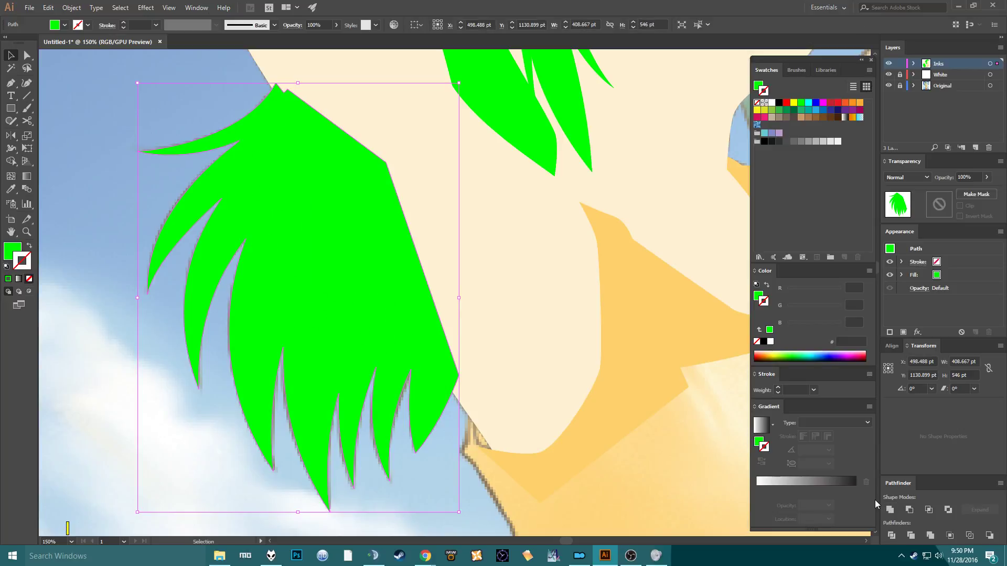
Send the united back-hair shape behind the raised arm, dismiss the file placement dialog, and deselect the shape.
{"action": "key", "text": "ctrl+shift+p"}
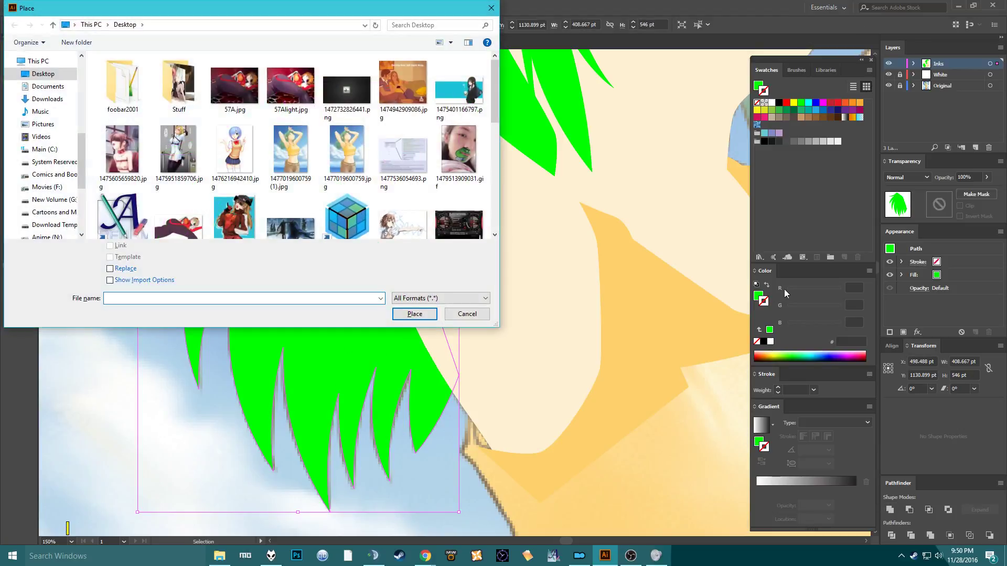
{"action": "left_click", "coordinate": [466, 314]}
{"action": "left_click", "coordinate": [449, 489]}
Hide the Original reference layer to review the flat colour shapes on their own.
{"action": "key", "text": "ctrl+minus"}
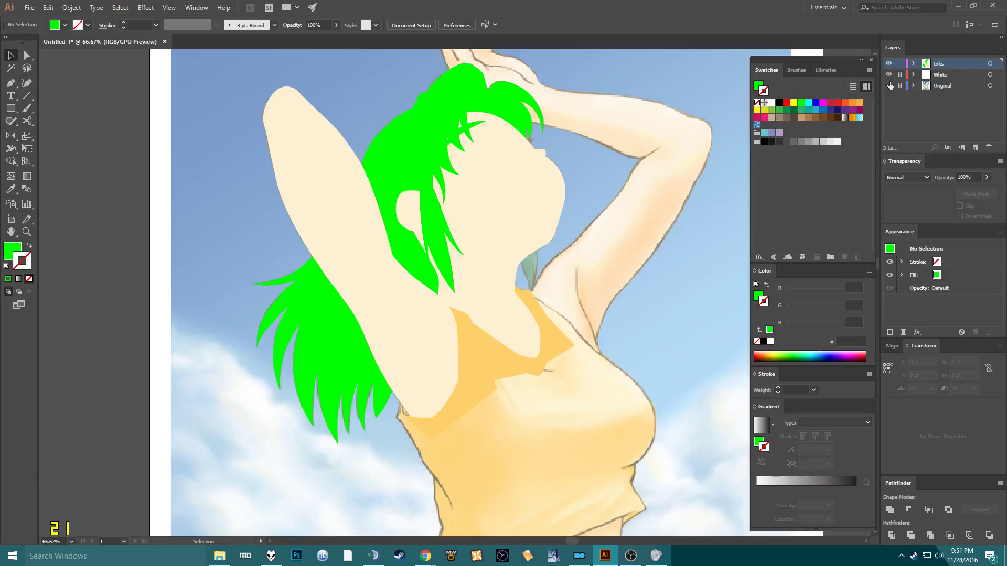
{"action": "left_click", "coordinate": [888, 85]}
{"action": "left_click_drag", "start_coordinate": [477, 221], "coordinate": [393, 248]}
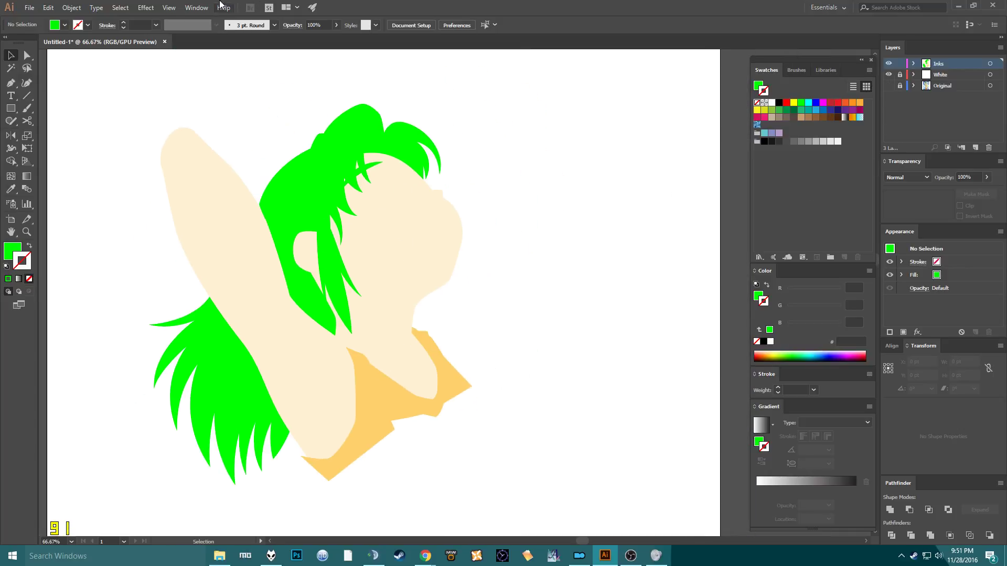
Save the document to the Desktop as YKK.ai in Illustrator CC format with linked files included.
{"action": "left_click", "coordinate": [29, 7]}
{"action": "left_click", "coordinate": [46, 93]}
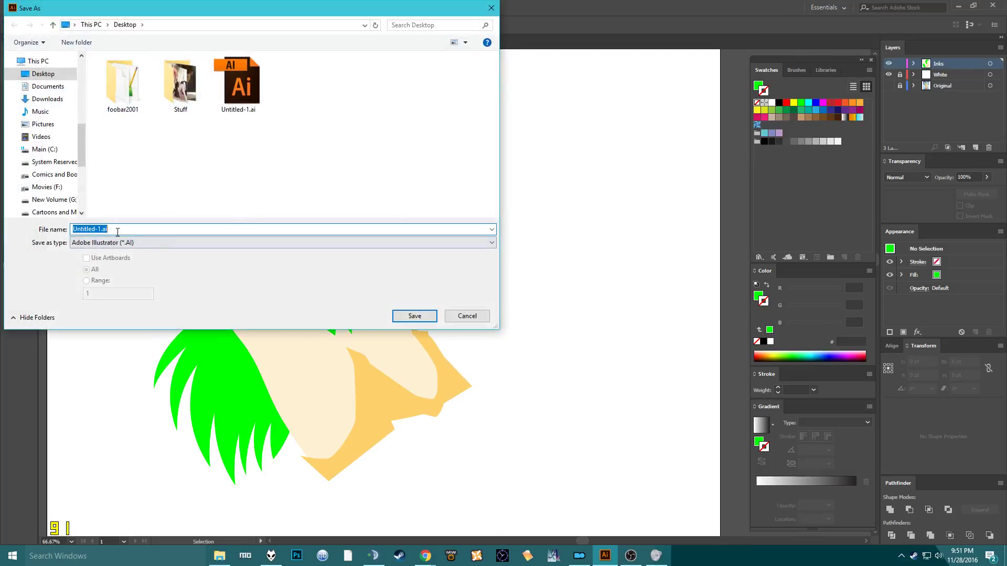
{"action": "type", "text": "TK"}
{"action": "key", "text": "BackSpace"}
{"action": "key", "text": "BackSpace"}
{"action": "key", "text": "Return"}
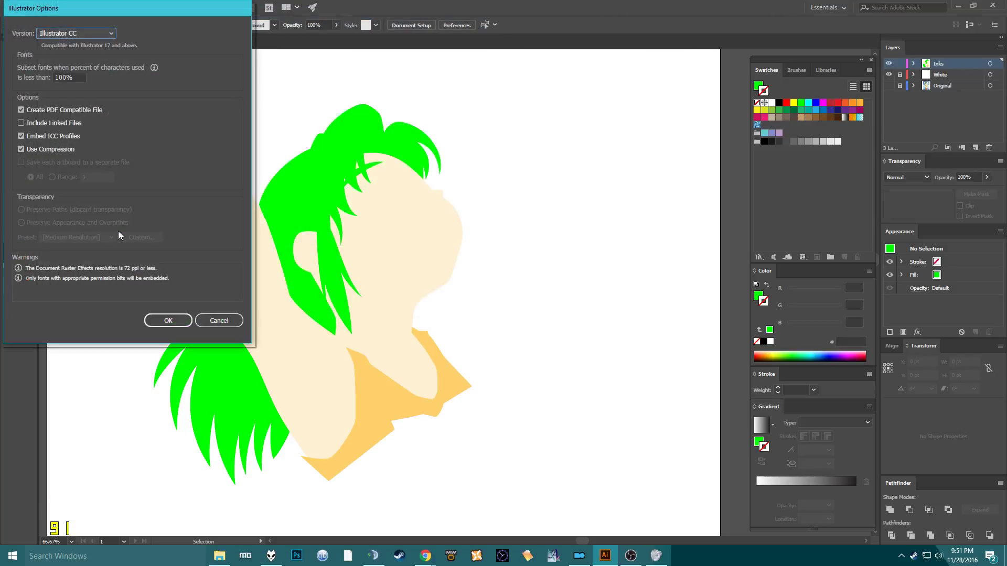
{"action": "left_click", "coordinate": [30, 123]}
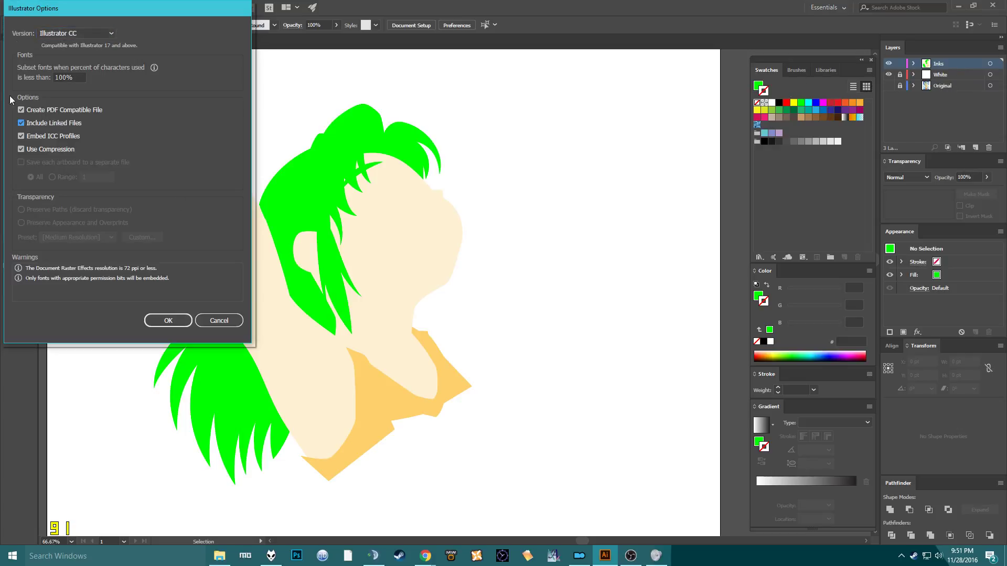
{"action": "left_click", "coordinate": [169, 320]}
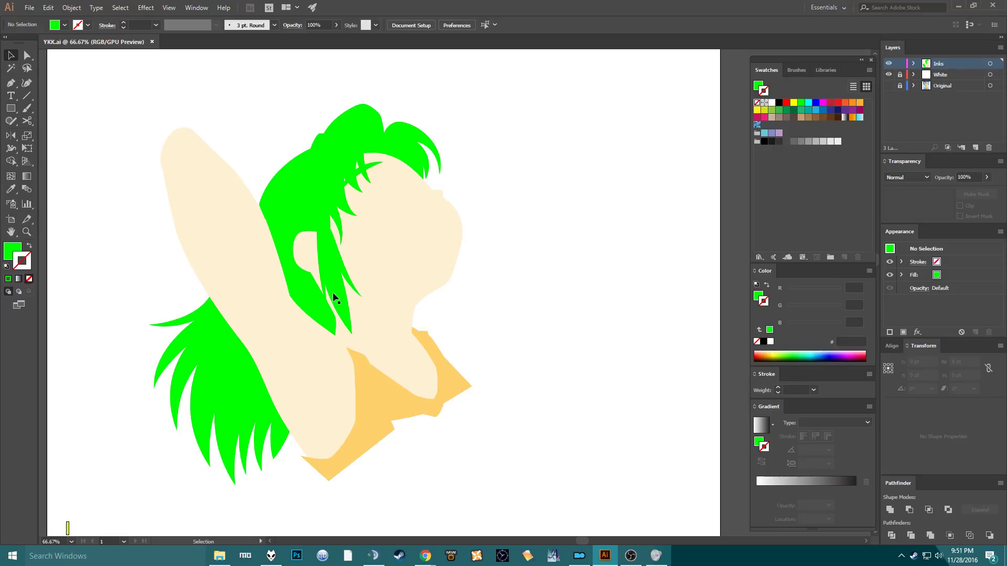
Show the Original reference layer and select the existing yellow shirt shape beneath the raised arm to reuse its fill.
{"action": "mouse_move", "coordinate": [369, 352]}
{"action": "left_mouse_down"}
{"action": "mouse_move", "coordinate": [388, 333]}
{"action": "mouse_move", "coordinate": [364, 332]}
{"action": "mouse_move", "coordinate": [328, 356]}
{"action": "left_mouse_up"}
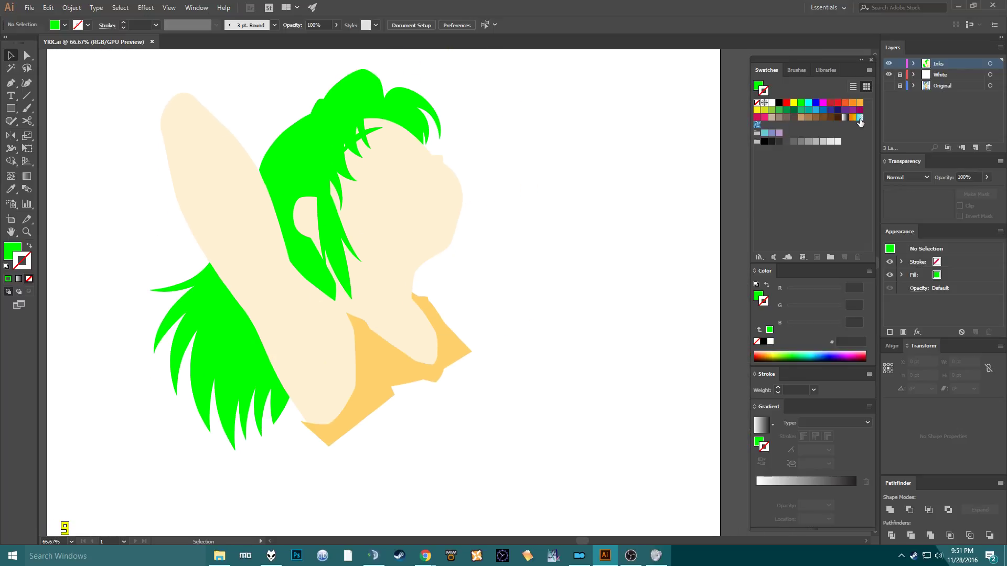
{"action": "left_click", "coordinate": [889, 85]}
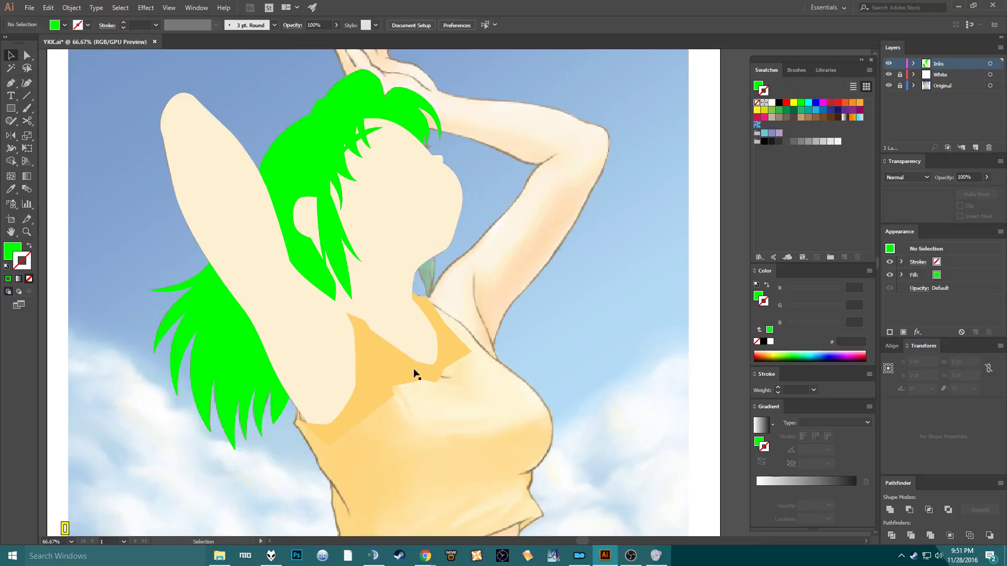
{"action": "mouse_move", "coordinate": [416, 373]}
{"action": "left_mouse_down"}
{"action": "mouse_move", "coordinate": [367, 240]}
{"action": "mouse_move", "coordinate": [372, 362]}
{"action": "left_mouse_up"}
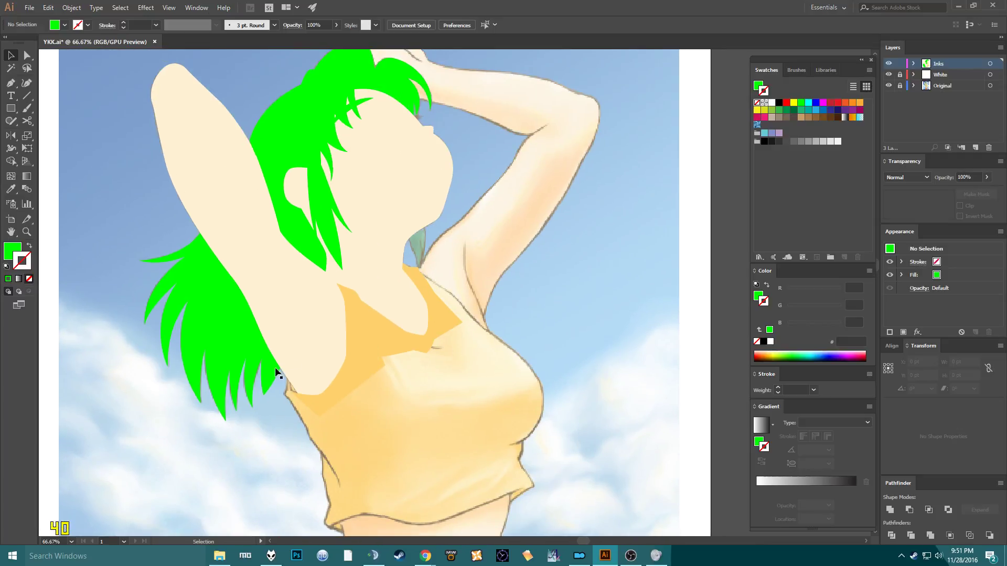
{"action": "scroll", "coordinate": [291, 360], "scroll_direction": "up", "scroll_amount": 4}
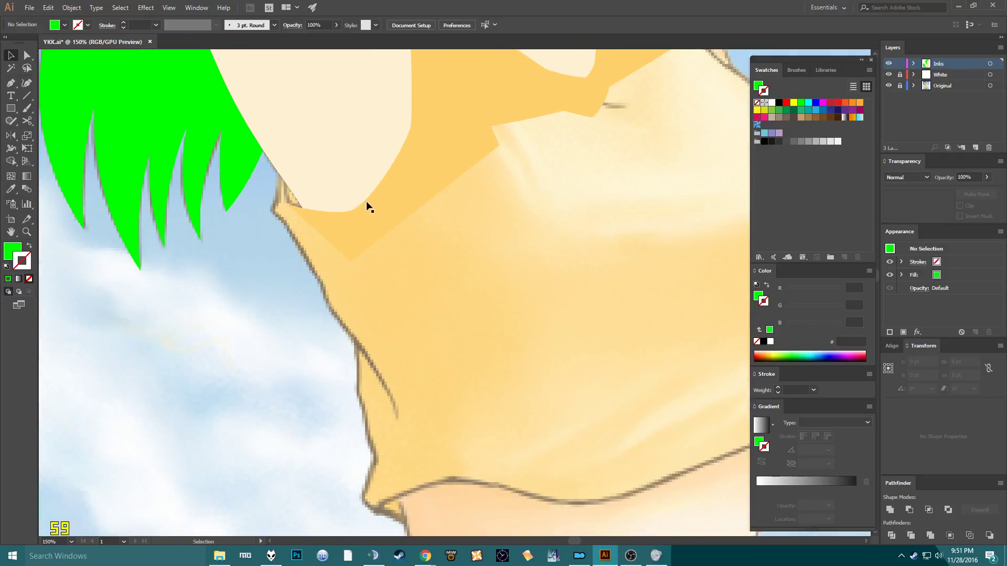
{"action": "left_click", "coordinate": [369, 204]}
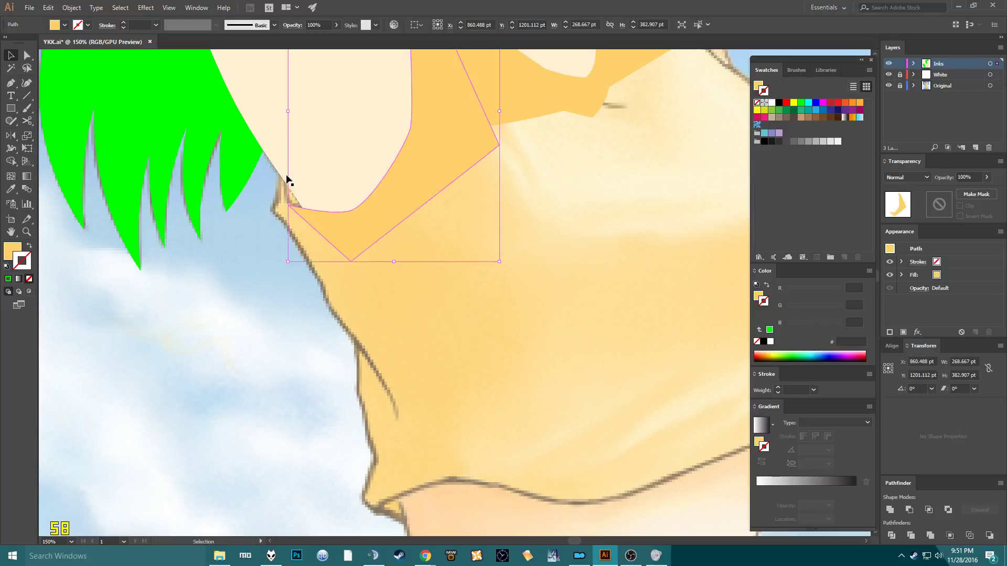
Trace the shirt's outer edge from the armpit down to the side fold and close the yellow path across the shirt and arm.
{"action": "key", "text": "p"}
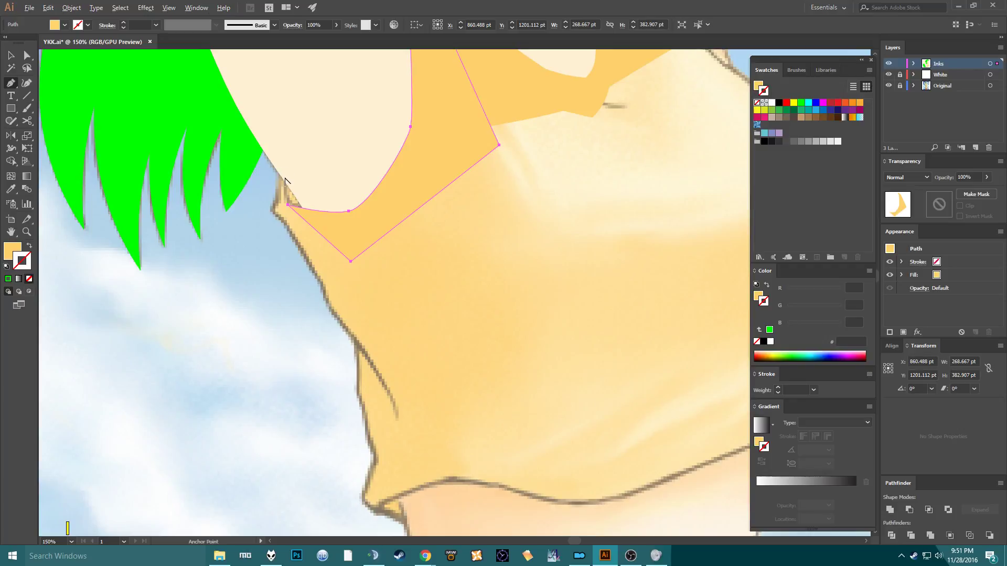
{"action": "scroll", "coordinate": [284, 180], "scroll_direction": "up", "scroll_amount": 2}
{"action": "left_click", "coordinate": [275, 156]}
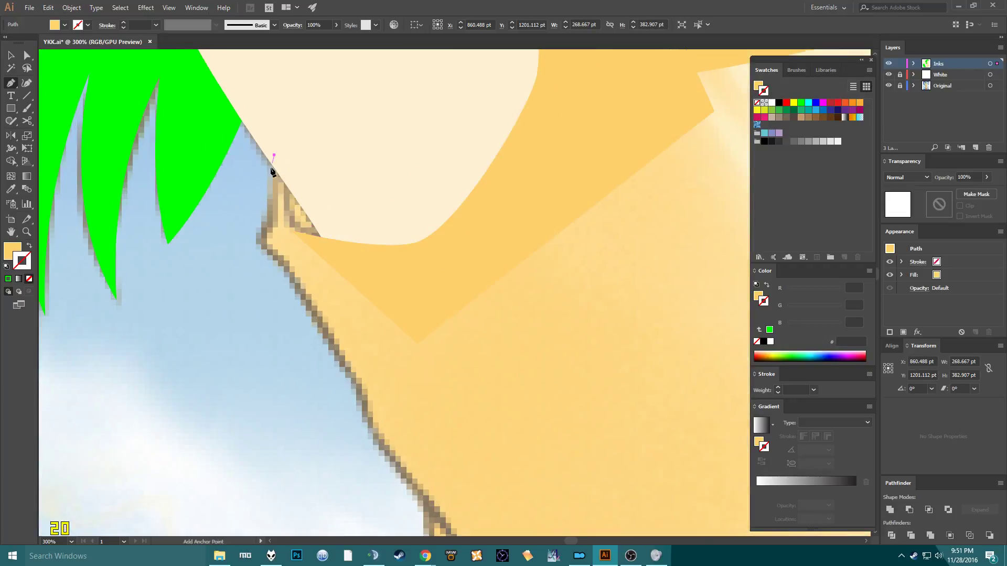
{"action": "left_click", "coordinate": [267, 221]}
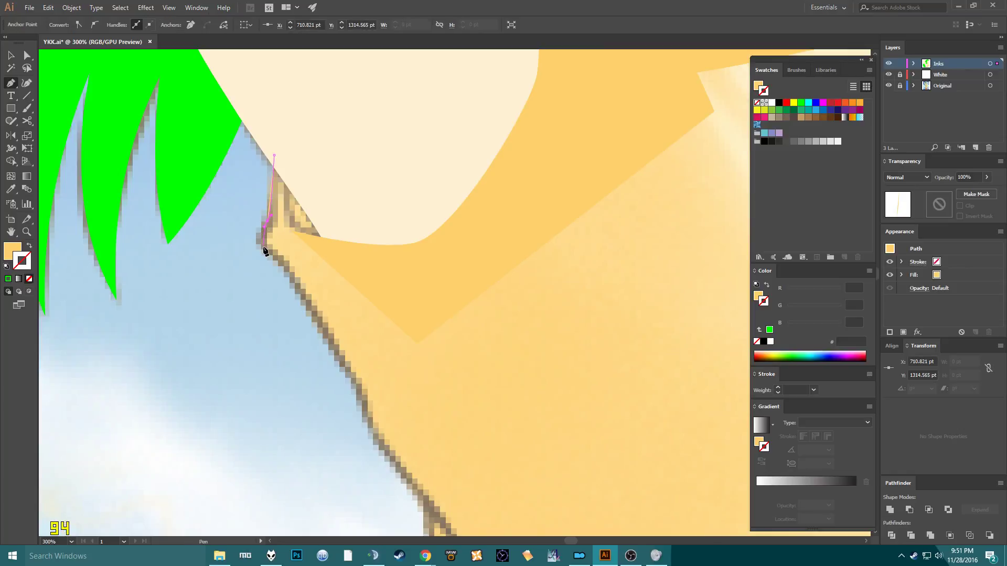
{"action": "left_click_drag", "start_coordinate": [263, 246], "coordinate": [273, 255]}
{"action": "left_click", "coordinate": [358, 393]}
{"action": "left_click", "coordinate": [362, 412]}
{"action": "scroll", "coordinate": [360, 416], "scroll_direction": "down", "scroll_amount": 3}
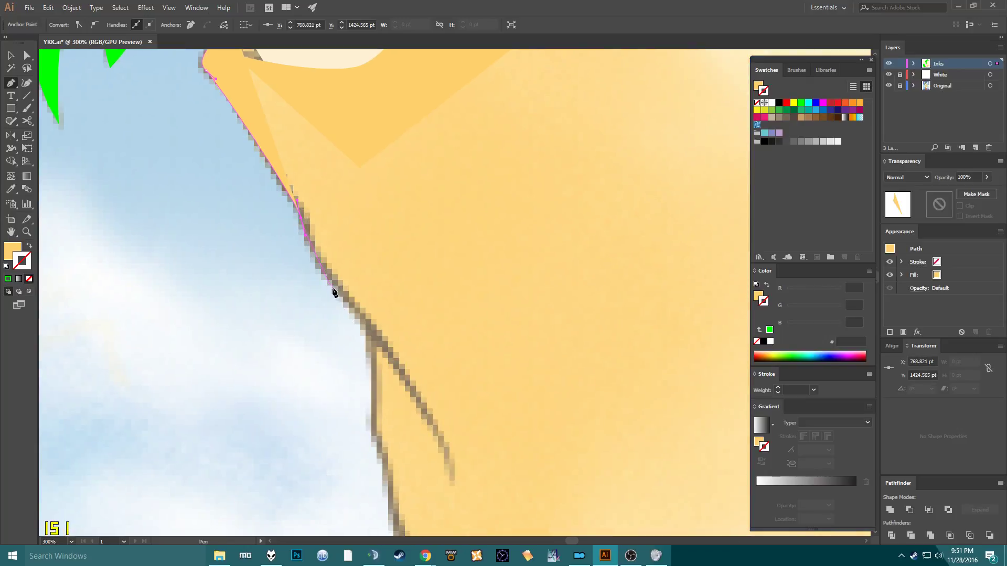
{"action": "left_click", "coordinate": [460, 449]}
{"action": "scroll", "coordinate": [411, 162], "scroll_direction": "up", "scroll_amount": 5}
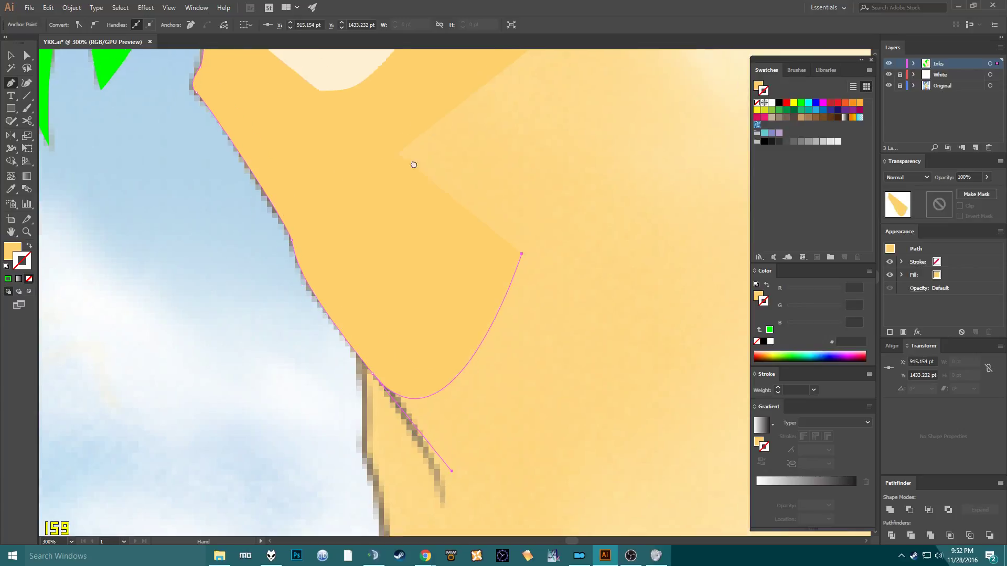
{"action": "left_click", "coordinate": [237, 185]}
{"action": "left_click", "coordinate": [173, 197]}
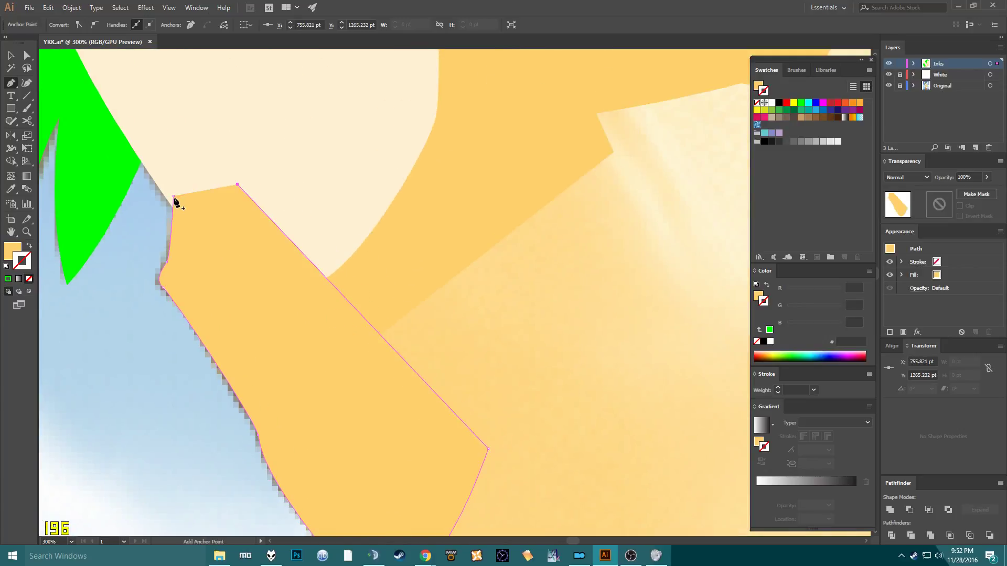
Select the armpit anchor of the new shirt shape and send the shape behind the raised arm.
{"action": "key", "text": "v"}
{"action": "key", "text": "a"}
{"action": "left_click", "coordinate": [174, 196]}
{"action": "key", "text": "ctrl+shift+bracketleft"}
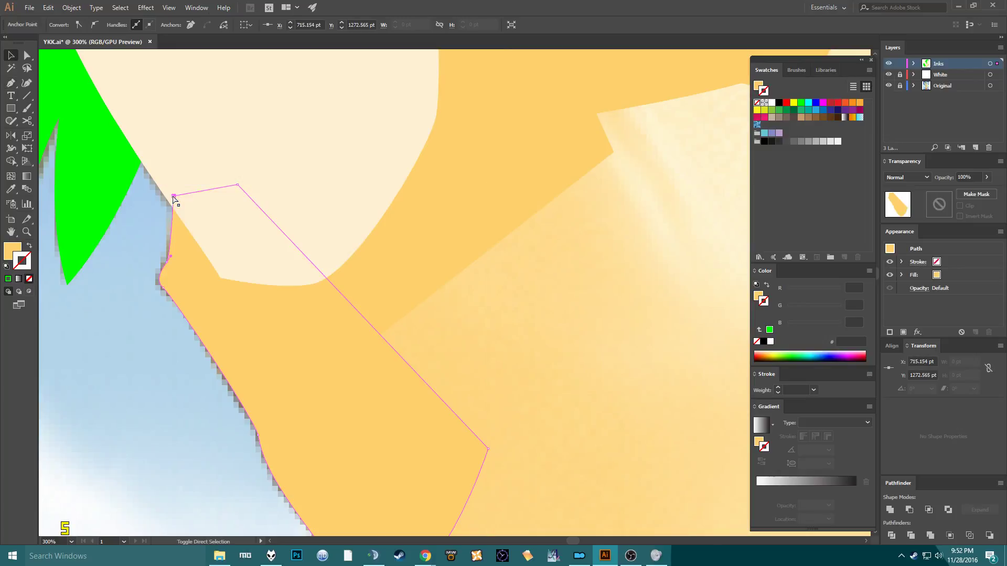
Refine the anchor points and curve handles at the sleeve's corner to follow the reference outline, and deselect the shape.
{"action": "scroll", "coordinate": [84, 275], "scroll_direction": "up", "scroll_amount": 3}
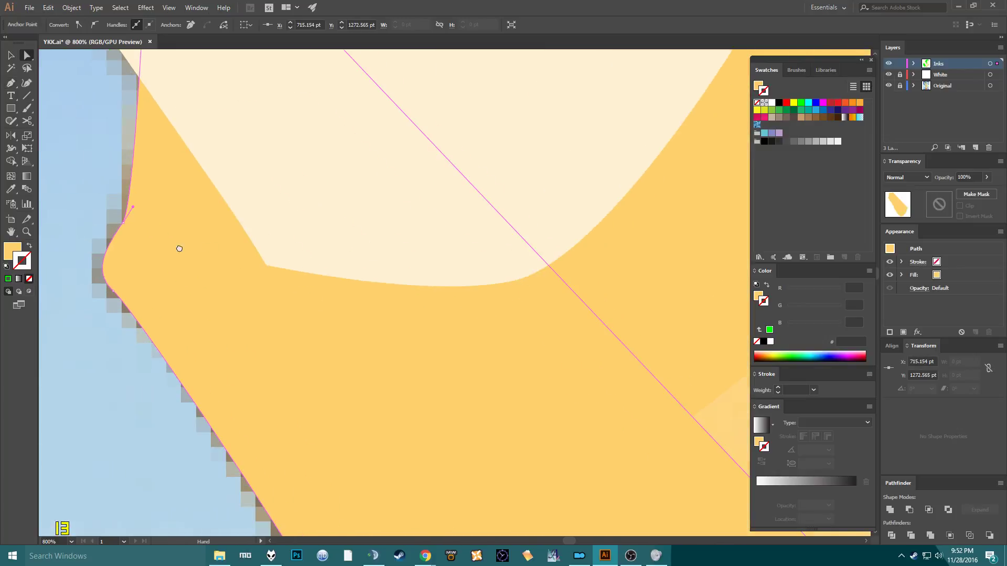
{"action": "left_click", "coordinate": [466, 235]}
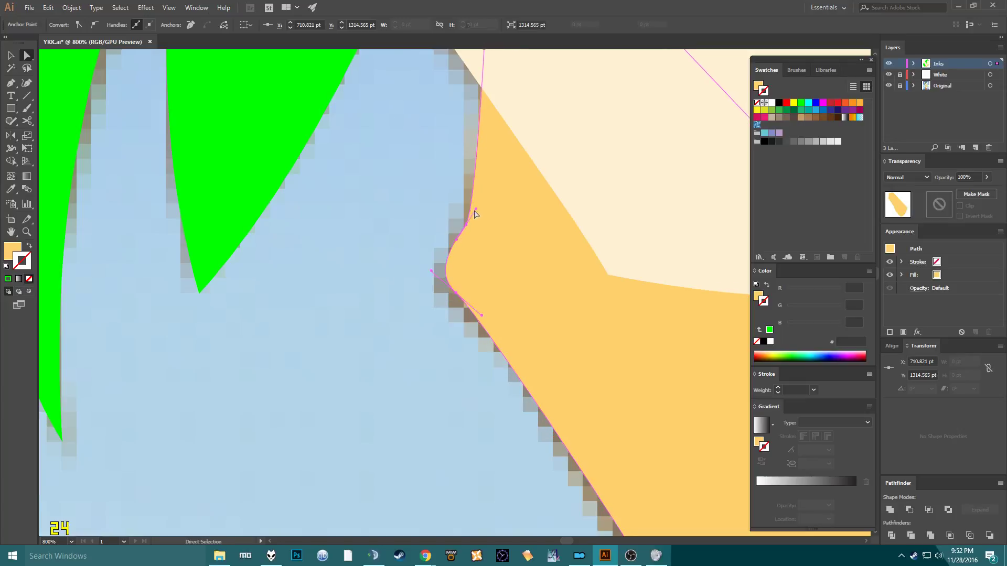
{"action": "left_click", "coordinate": [469, 220]}
{"action": "left_click", "coordinate": [474, 223]}
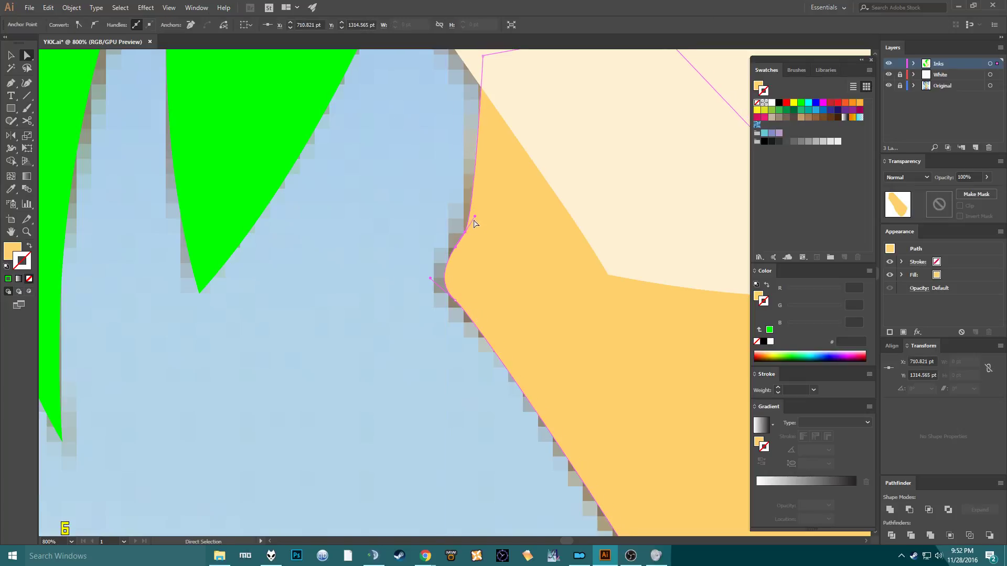
{"action": "left_click_drag", "start_coordinate": [474, 216], "coordinate": [471, 214]}
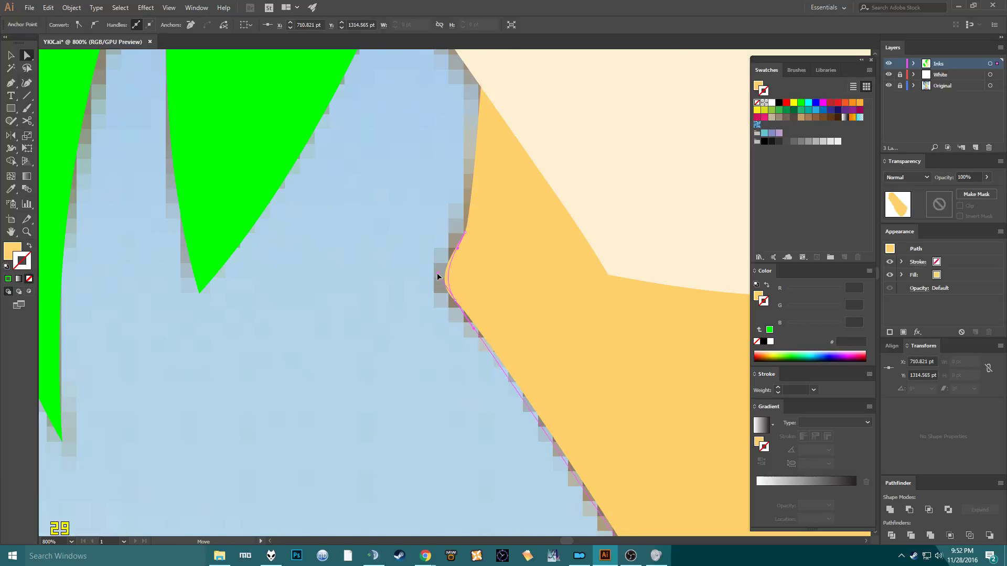
{"action": "scroll", "coordinate": [462, 185], "scroll_direction": "up", "scroll_amount": 3}
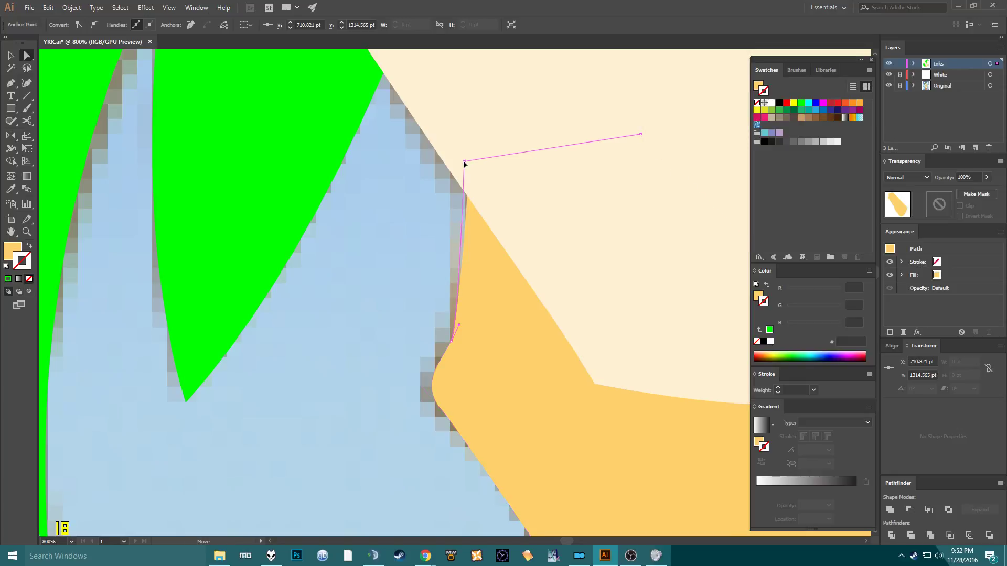
{"action": "left_click", "coordinate": [408, 215]}
Hide the Original reference layer and review the whole figure with the added shirt piece.
{"action": "scroll", "coordinate": [408, 215], "scroll_direction": "down", "scroll_amount": 2}
{"action": "left_click_drag", "start_coordinate": [402, 237], "coordinate": [274, 212]}
{"action": "scroll", "coordinate": [346, 220], "scroll_direction": "down", "scroll_amount": 3}
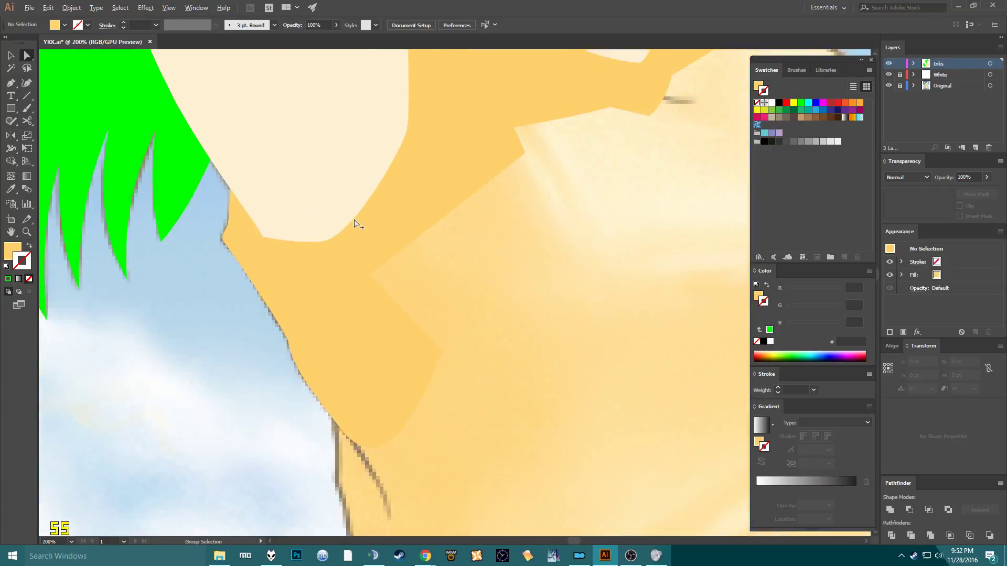
{"action": "left_click_drag", "start_coordinate": [459, 187], "coordinate": [480, 303]}
{"action": "left_click", "coordinate": [889, 86]}
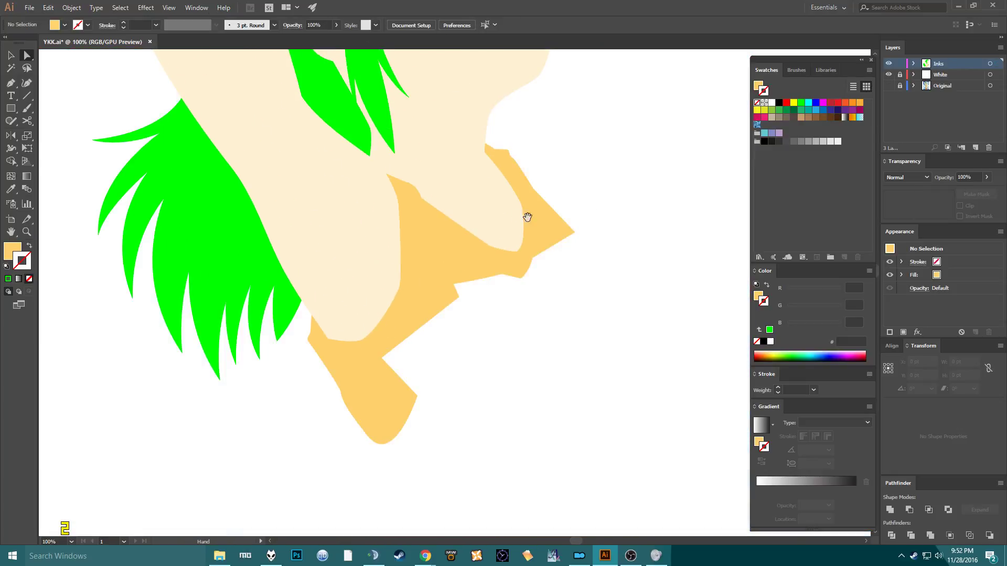
{"action": "key", "text": "v"}
{"action": "scroll", "coordinate": [488, 218], "scroll_direction": "down", "scroll_amount": 2}
{"action": "scroll", "coordinate": [493, 184], "scroll_direction": "up", "scroll_amount": 2}
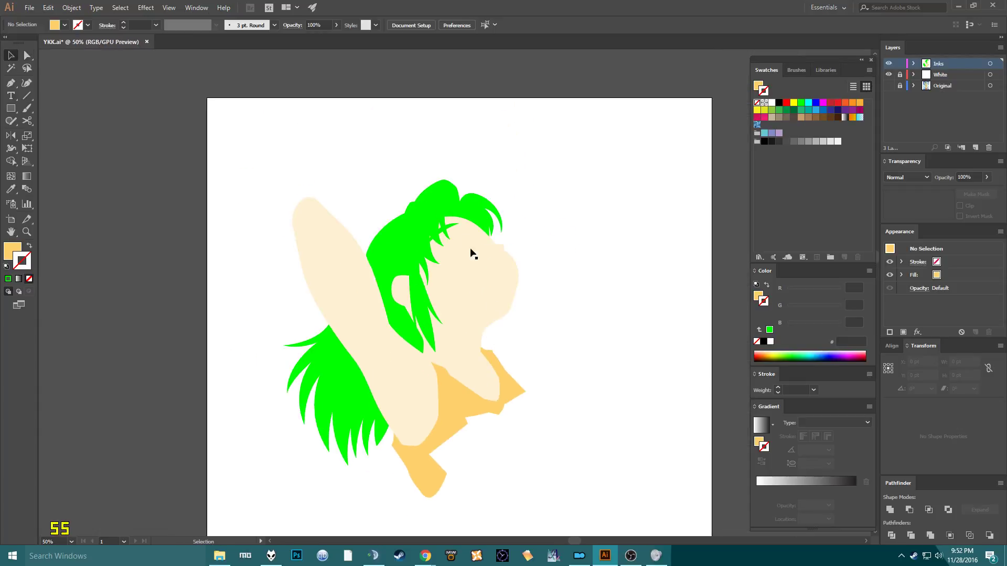
{"action": "left_click", "coordinate": [429, 223]}
{"action": "left_click", "coordinate": [381, 241], "text": "shift"}
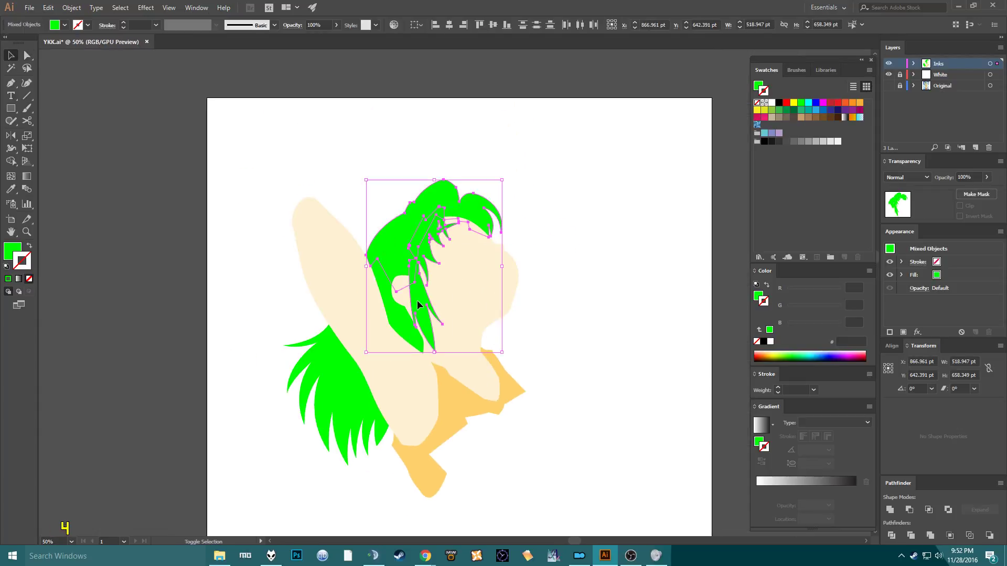
{"action": "left_click", "coordinate": [454, 148]}
Select every shape that shares the front hair's green fill colour and hide the selection edges.
{"action": "left_click", "coordinate": [434, 209]}
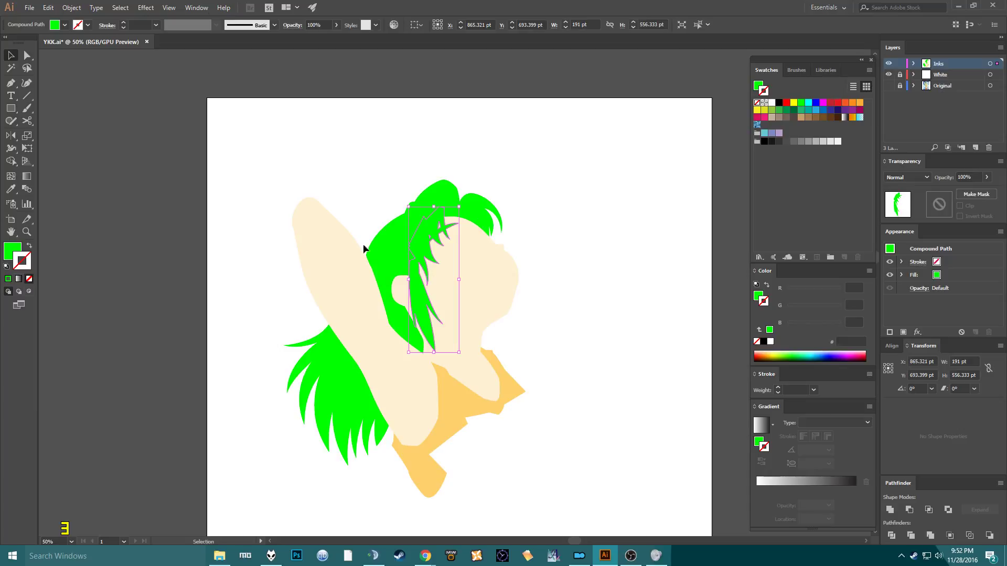
{"action": "left_click", "coordinate": [126, 8]}
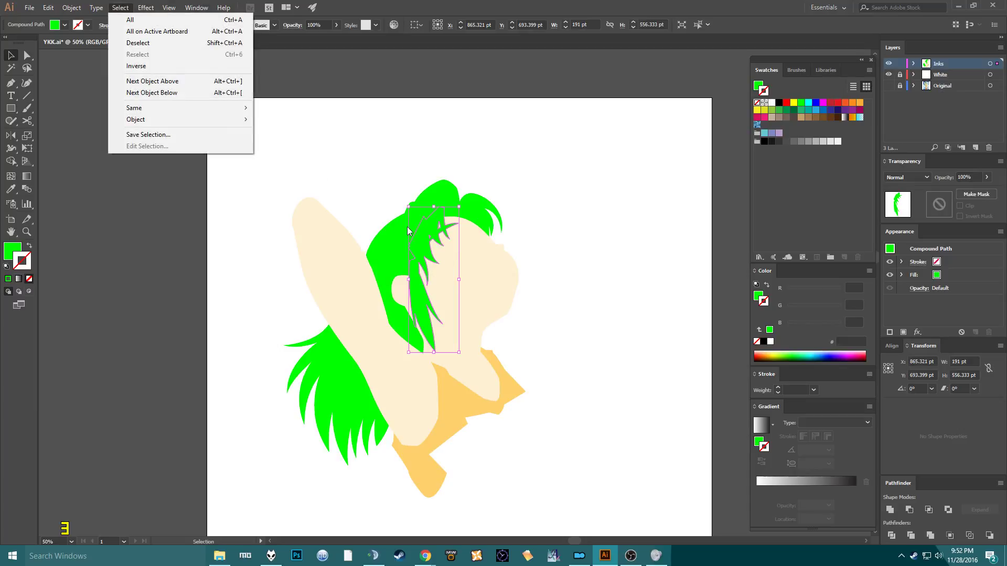
{"action": "mouse_move", "coordinate": [176, 110]}
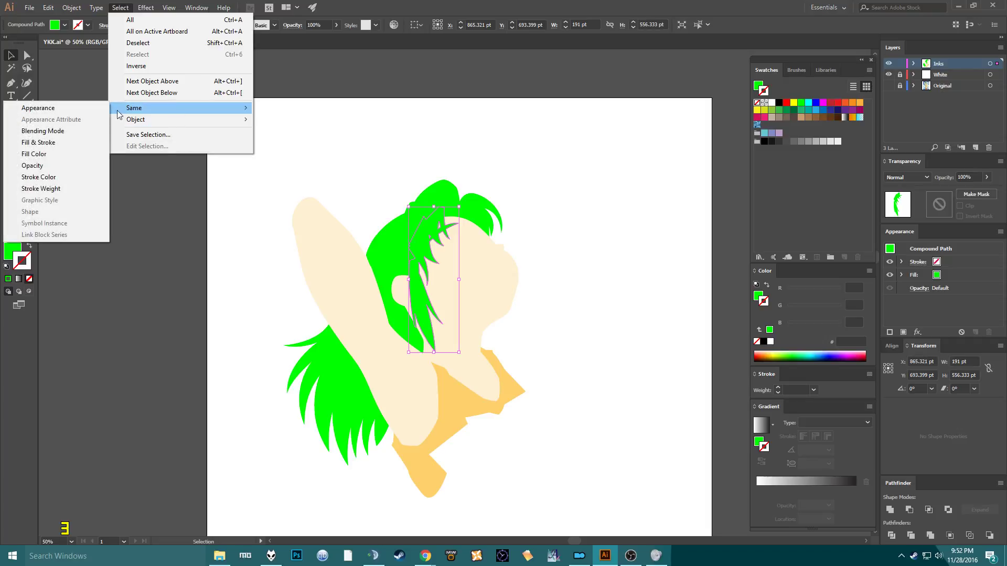
{"action": "left_click", "coordinate": [47, 154]}
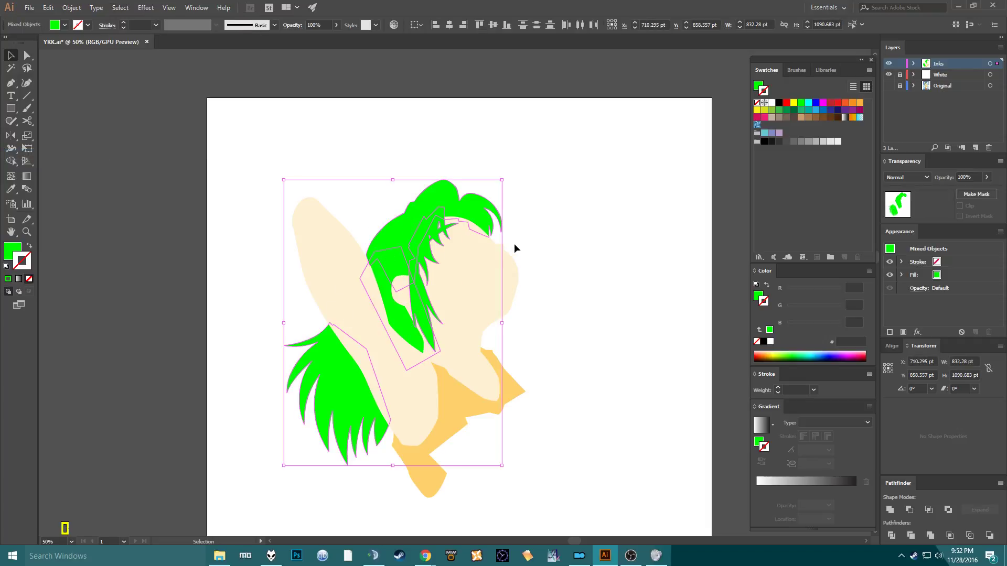
{"action": "key", "text": "ctrl+h"}
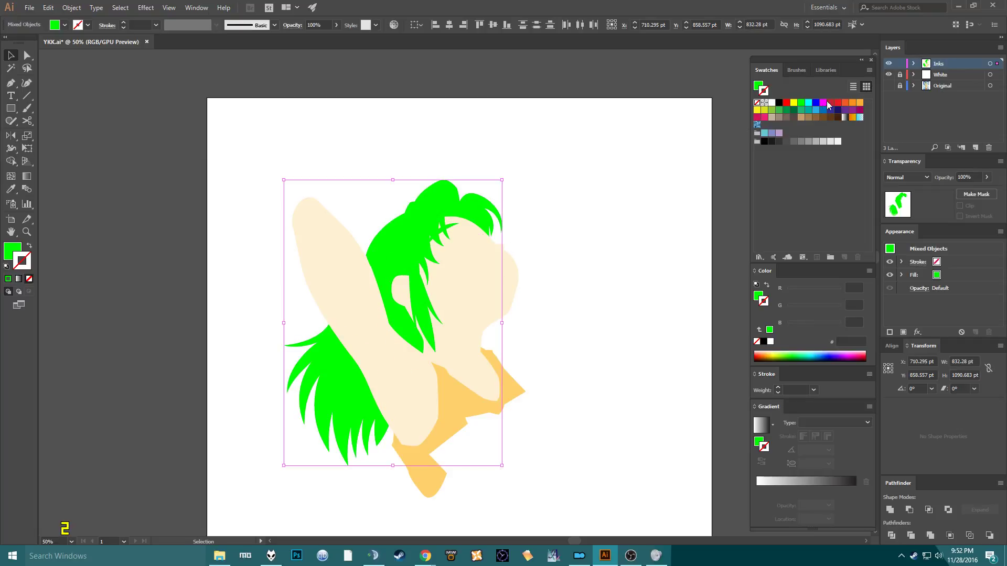
Switch the colour sliders to HSB, darken the hair fill to saturation 69.29% and brightness 54.9%, and deselect the hair.
{"action": "left_click", "coordinate": [869, 271]}
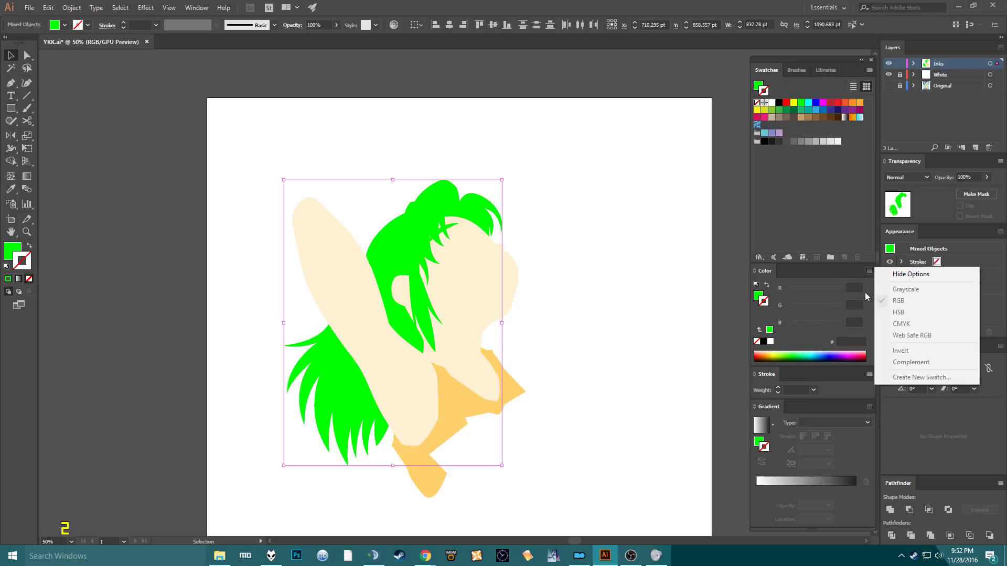
{"action": "left_click", "coordinate": [758, 296]}
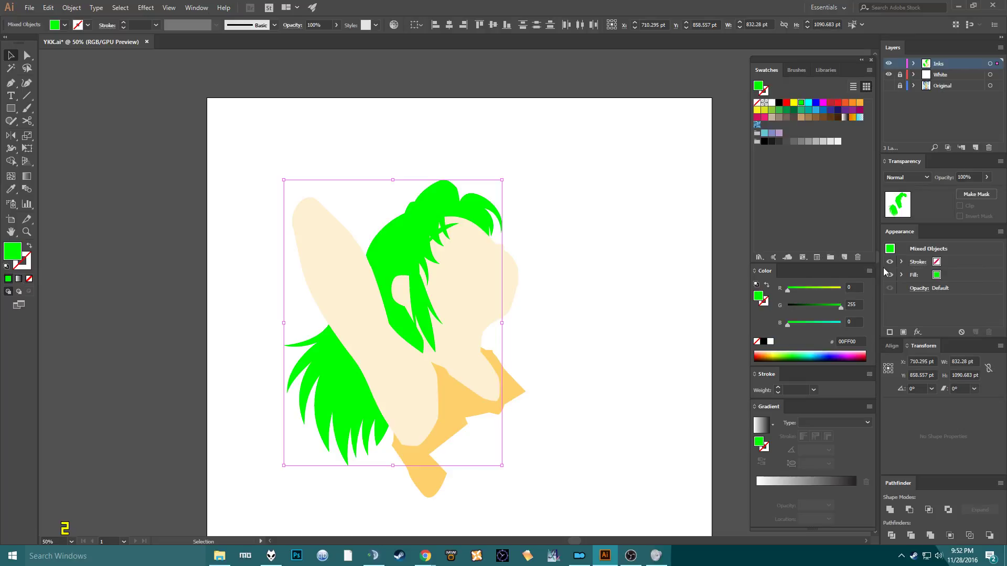
{"action": "left_click", "coordinate": [868, 272]}
{"action": "left_click", "coordinate": [891, 309]}
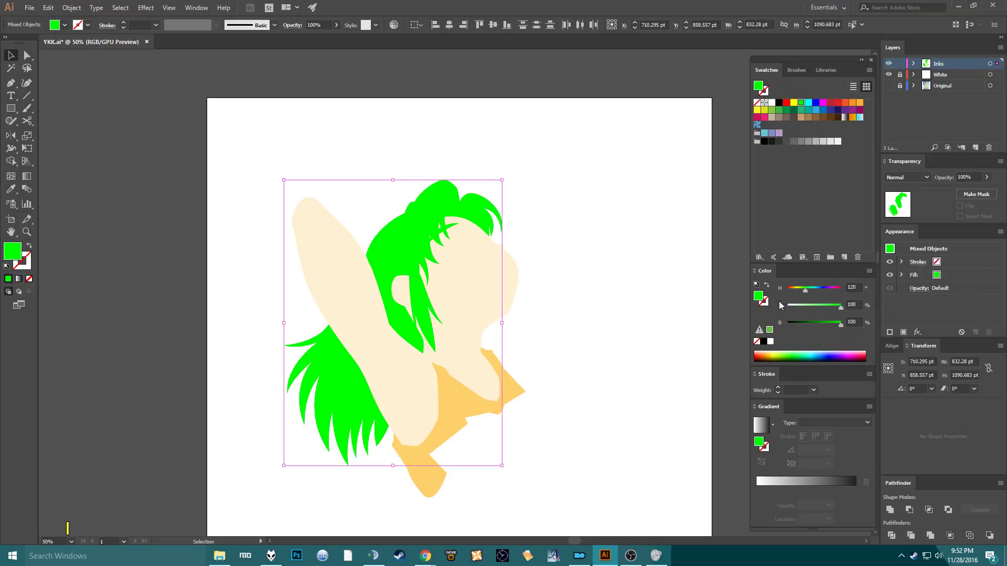
{"action": "left_click_drag", "start_coordinate": [841, 326], "coordinate": [824, 310]}
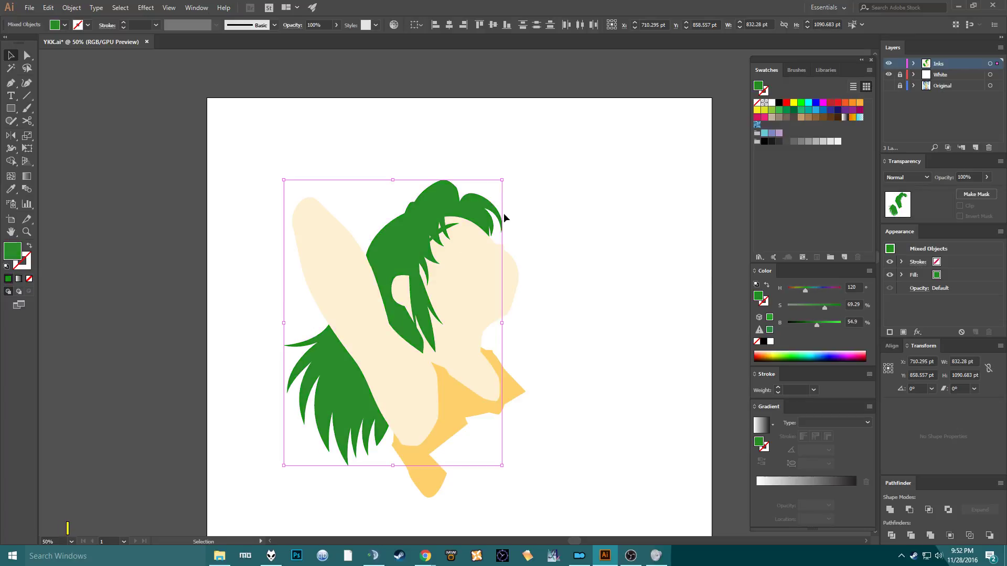
{"action": "left_click", "coordinate": [523, 202]}
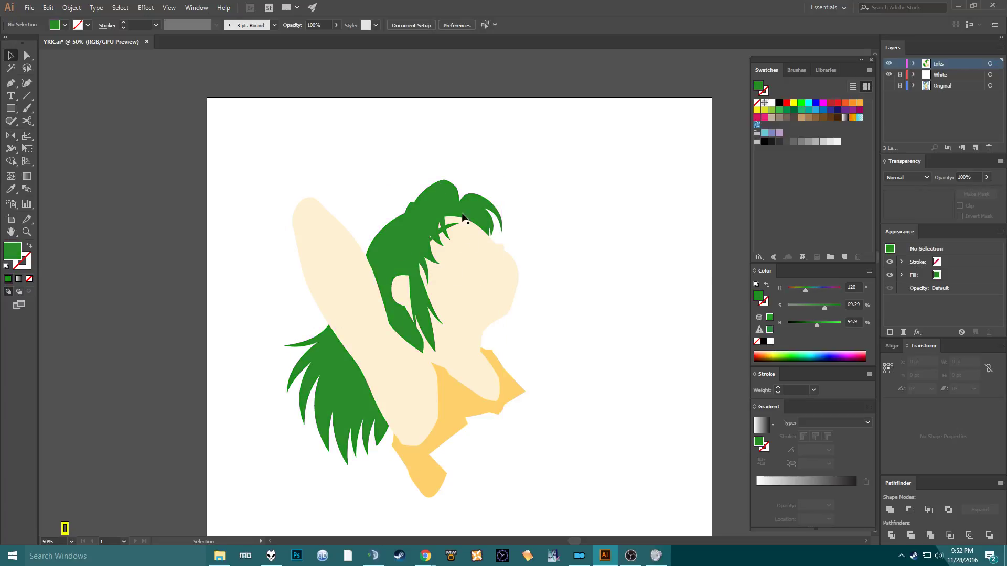
Pick up the face's skin fill, then add a new layer and place it beneath the Original layer.
{"action": "left_click", "coordinate": [479, 257]}
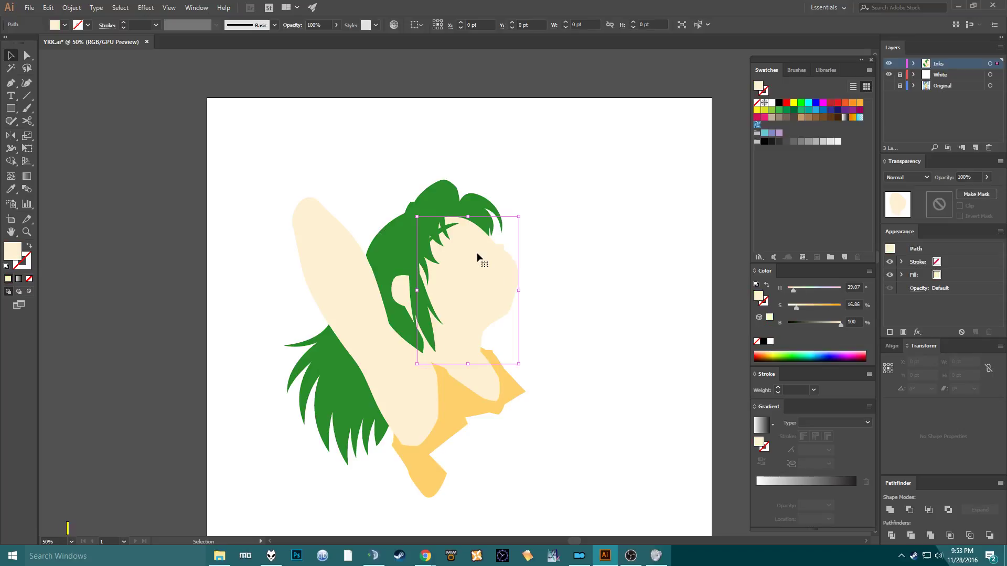
{"action": "left_click", "coordinate": [588, 245]}
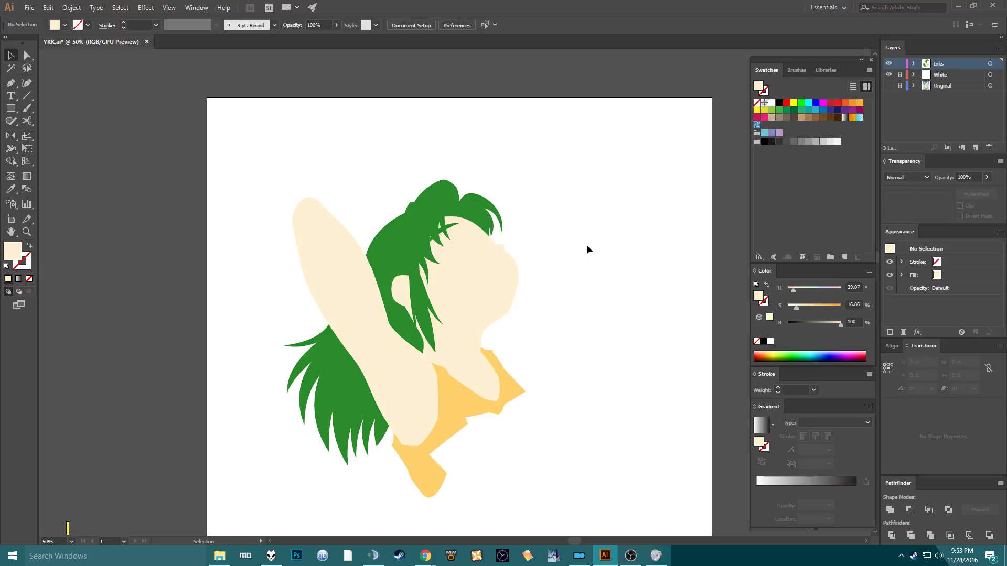
{"action": "left_click", "coordinate": [975, 148]}
{"action": "left_click_drag", "start_coordinate": [951, 61], "coordinate": [944, 102]}
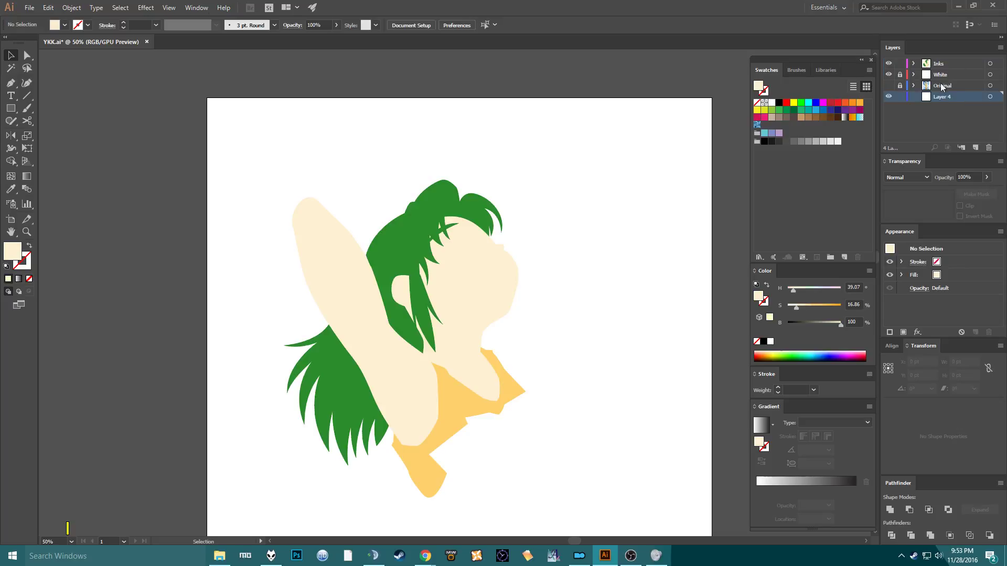
Draw a black-filled rectangle about 2412 by 2885 pt over the whole artboard on the new layer, and hide the White layer.
{"action": "scroll", "coordinate": [608, 229], "scroll_direction": "down", "scroll_amount": 3}
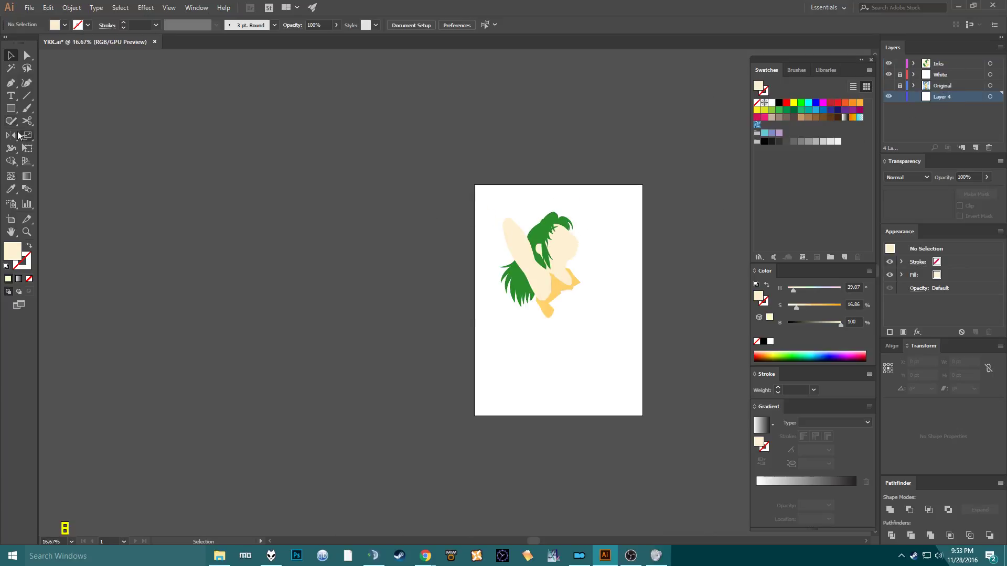
{"action": "key", "text": "m"}
{"action": "left_click_drag", "start_coordinate": [453, 168], "coordinate": [665, 419]}
{"action": "key", "text": "v"}
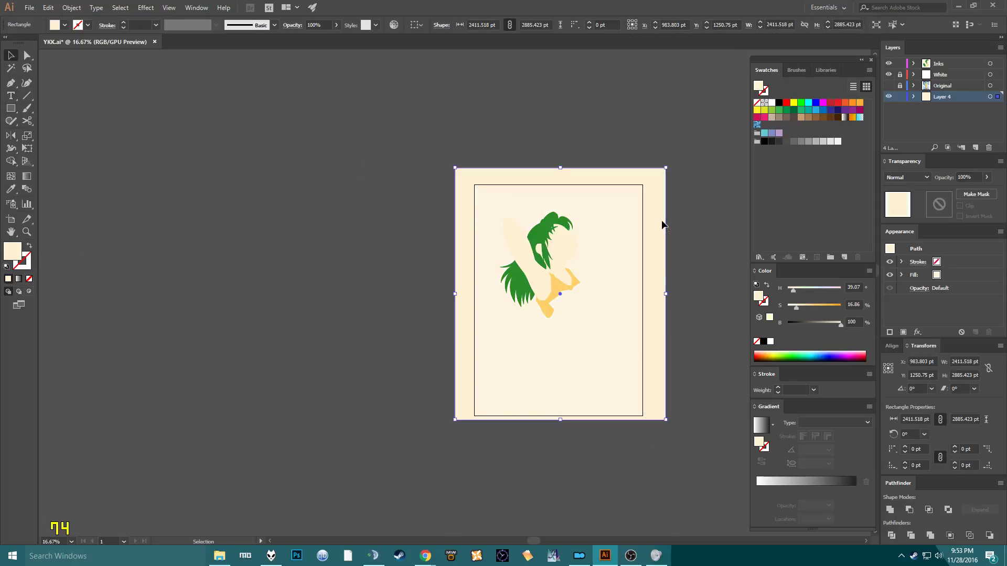
{"action": "left_click", "coordinate": [780, 103]}
{"action": "left_click", "coordinate": [577, 103]}
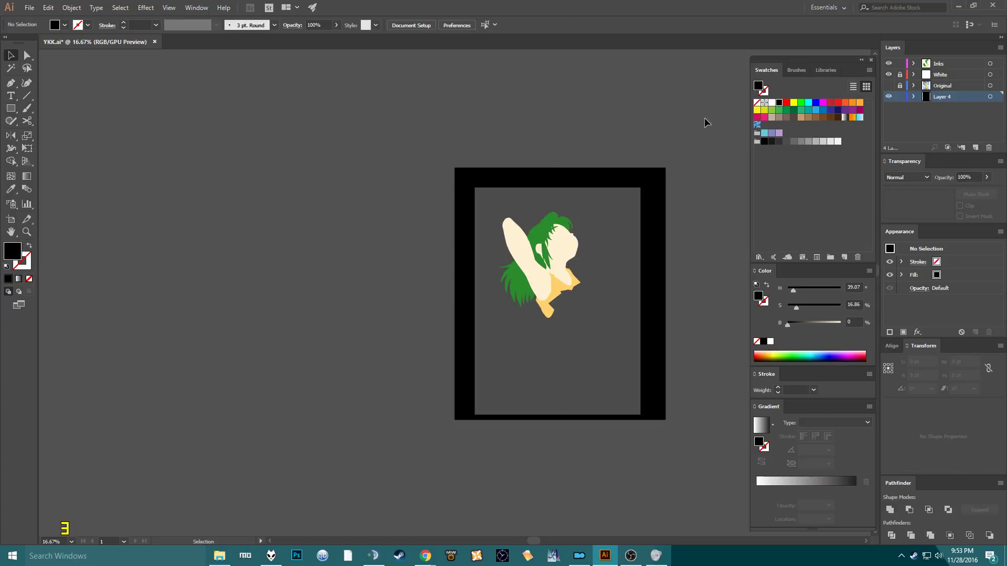
{"action": "left_click", "coordinate": [888, 74]}
Examine the hair, neck and shirt edges of the figure up close against the black background.
{"action": "scroll", "coordinate": [595, 209], "scroll_direction": "up", "scroll_amount": 8}
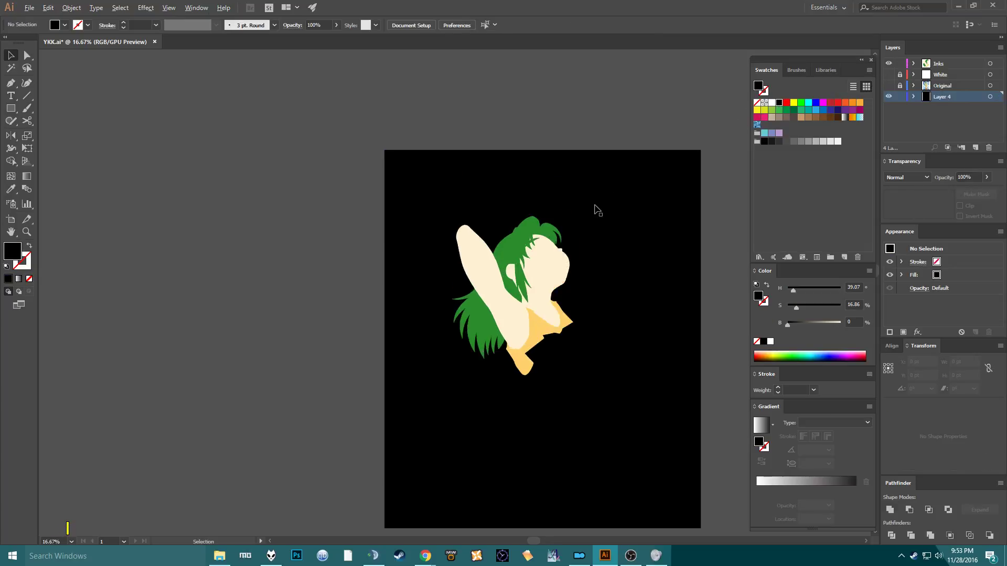
{"action": "scroll", "coordinate": [418, 326], "scroll_direction": "down", "scroll_amount": 2}
{"action": "scroll", "coordinate": [435, 192], "scroll_direction": "up", "scroll_amount": 8}
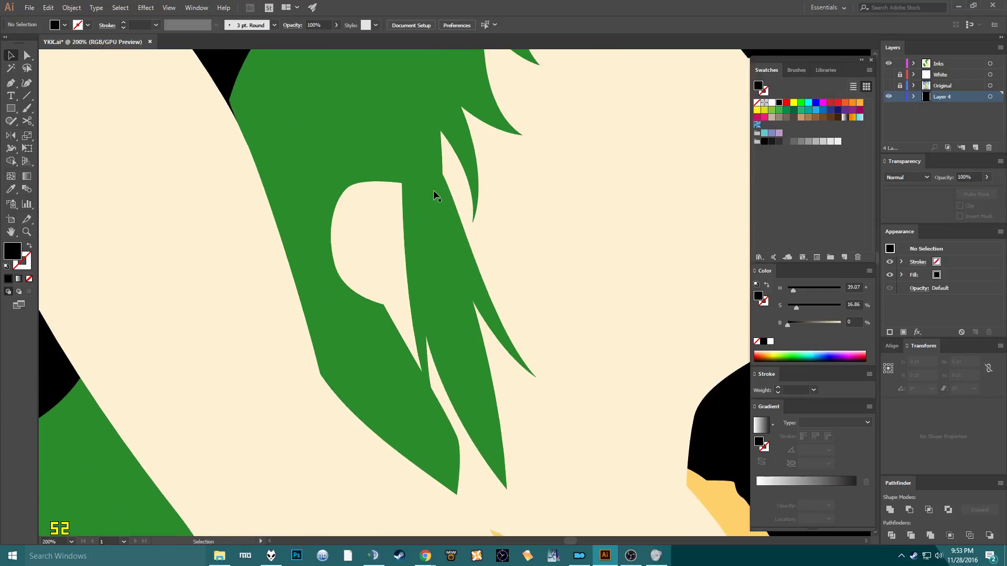
{"action": "scroll", "coordinate": [491, 217], "scroll_direction": "down", "scroll_amount": 3}
{"action": "scroll", "coordinate": [427, 169], "scroll_direction": "up", "scroll_amount": 2}
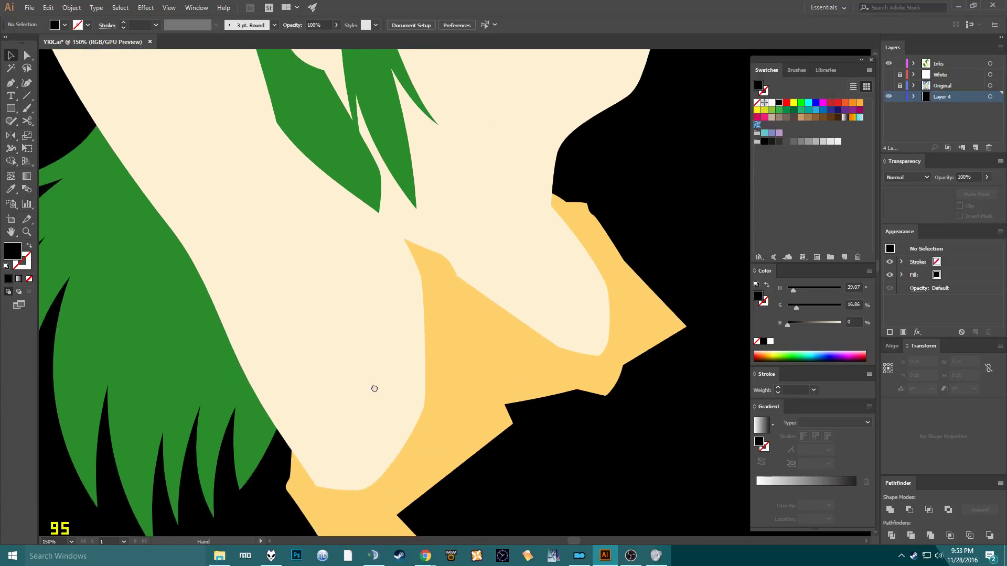
{"action": "left_click_drag", "start_coordinate": [375, 388], "coordinate": [344, 358]}
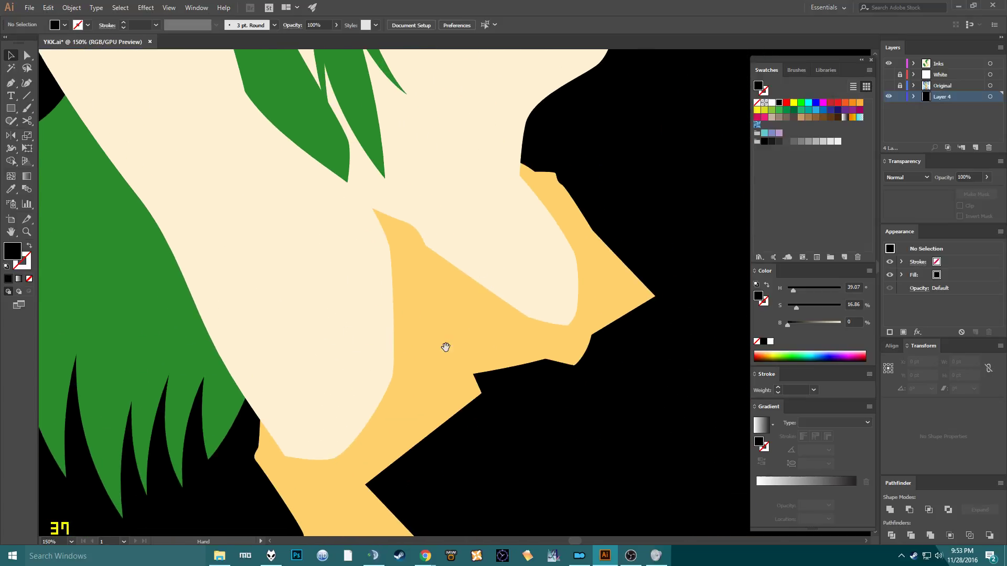
{"action": "left_click_drag", "start_coordinate": [444, 345], "coordinate": [591, 367]}
{"action": "left_click_drag", "start_coordinate": [579, 321], "coordinate": [420, 418]}
{"action": "key", "text": "p"}
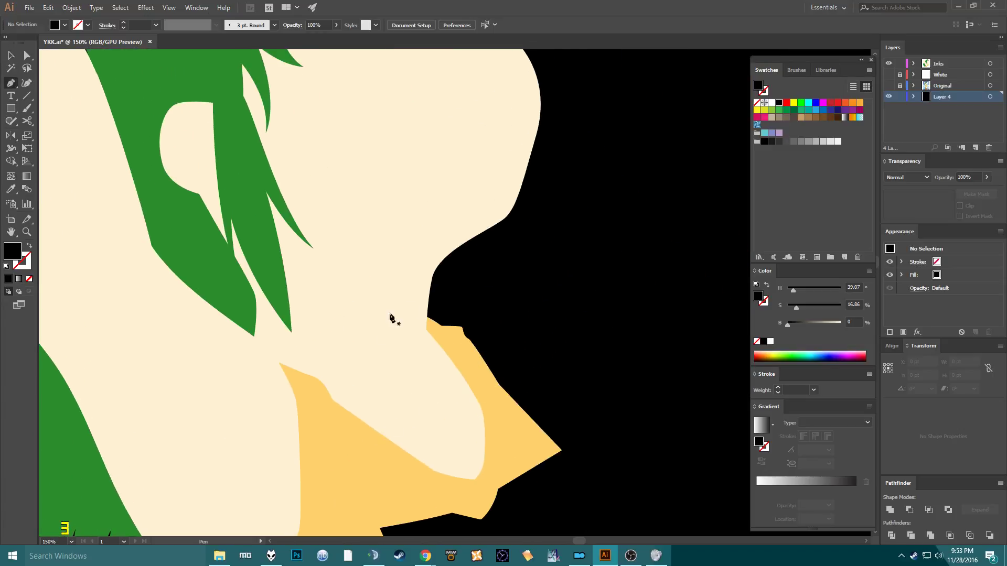
{"action": "left_click", "coordinate": [449, 238]}
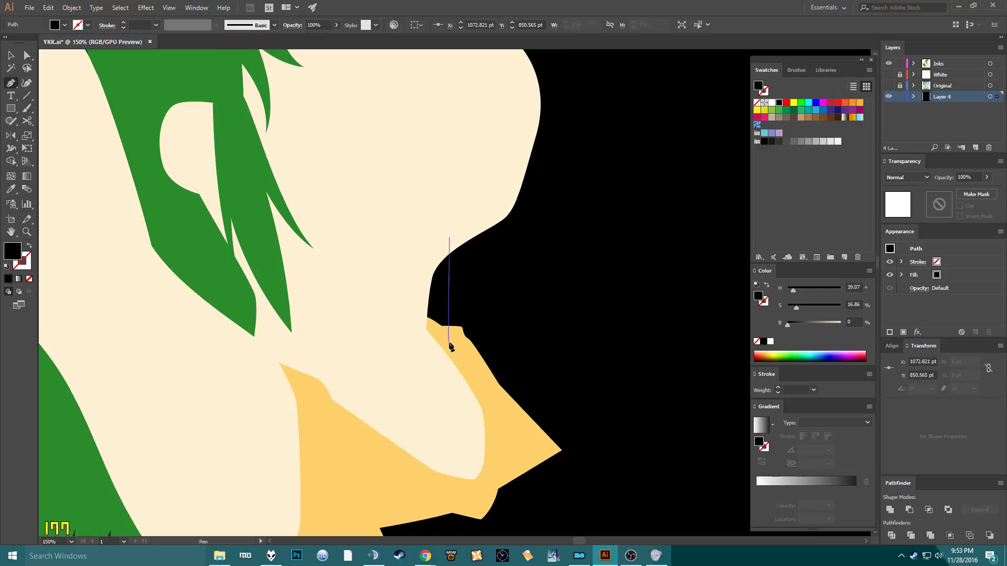
{"action": "left_click_drag", "start_coordinate": [430, 325], "coordinate": [443, 346]}
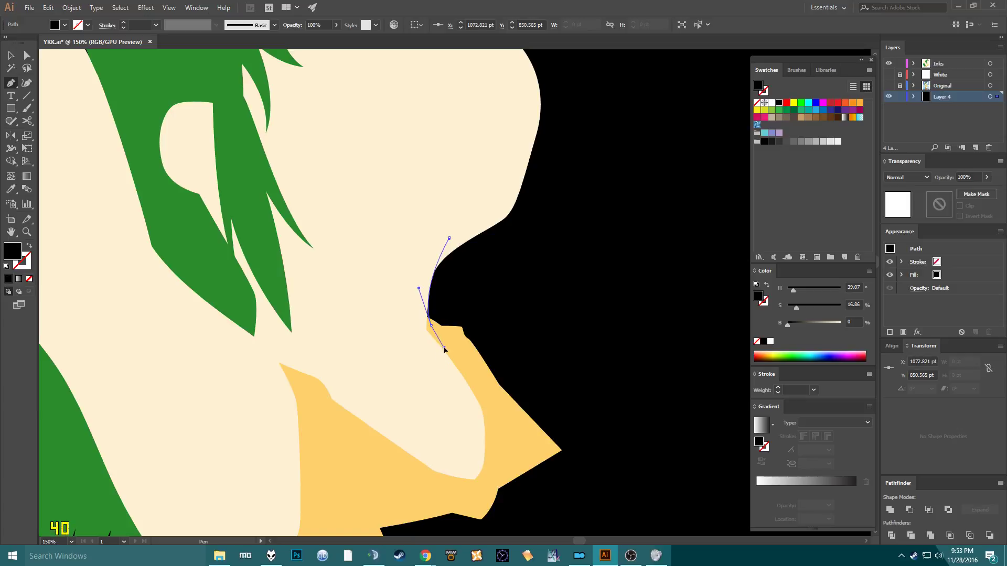
{"action": "key", "text": "Escape"}
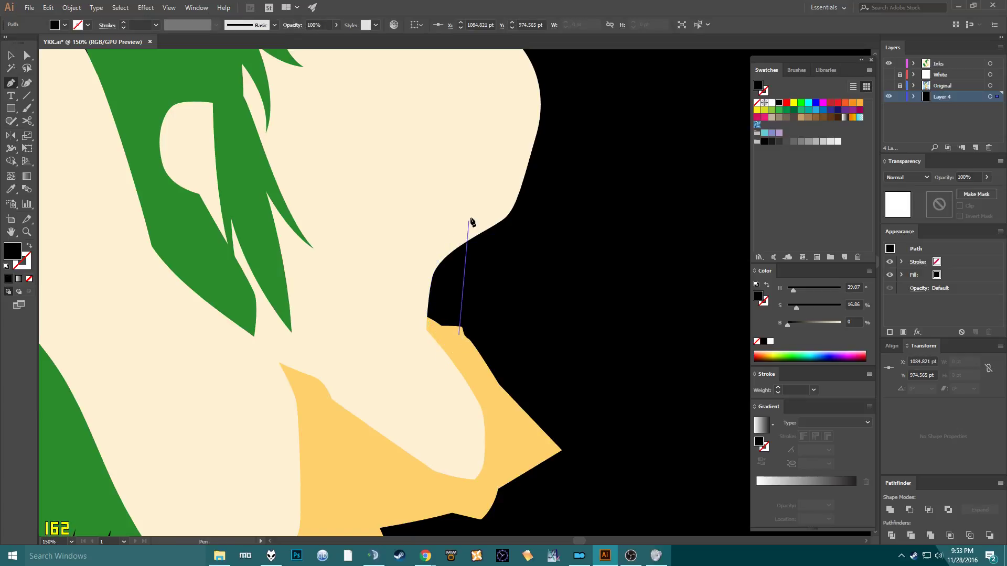
{"action": "left_click", "coordinate": [477, 208]}
{"action": "key", "text": "ctrl+z"}
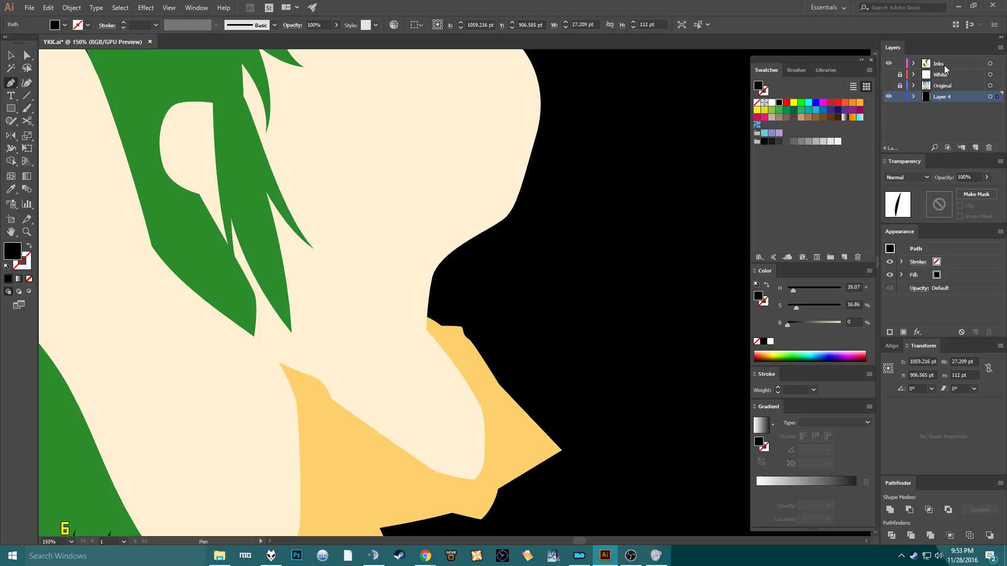
Lock the black background layer and make Inks the active layer.
{"action": "left_click", "coordinate": [900, 96]}
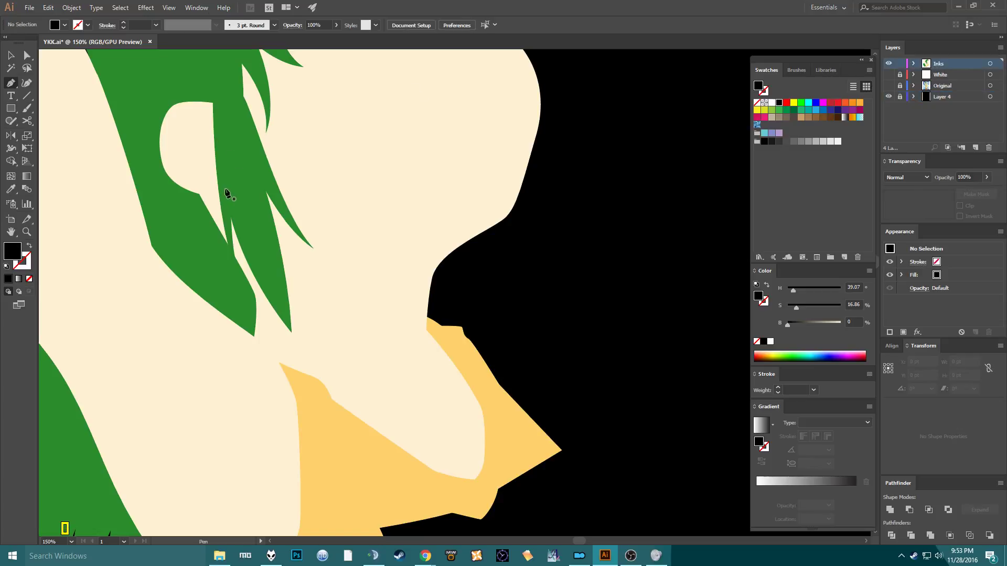
Try to draw a four-point patch in the face's skin colour over the black area under the chin with the Pen tool.
{"action": "key", "text": "a"}
{"action": "left_click", "coordinate": [418, 277]}
{"action": "key", "text": "p"}
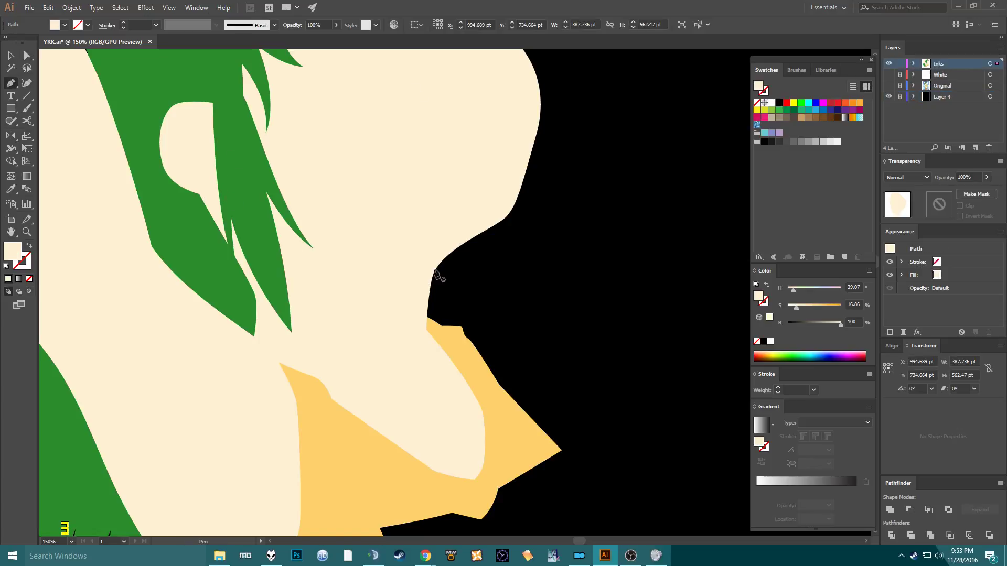
{"action": "left_click", "coordinate": [442, 249]}
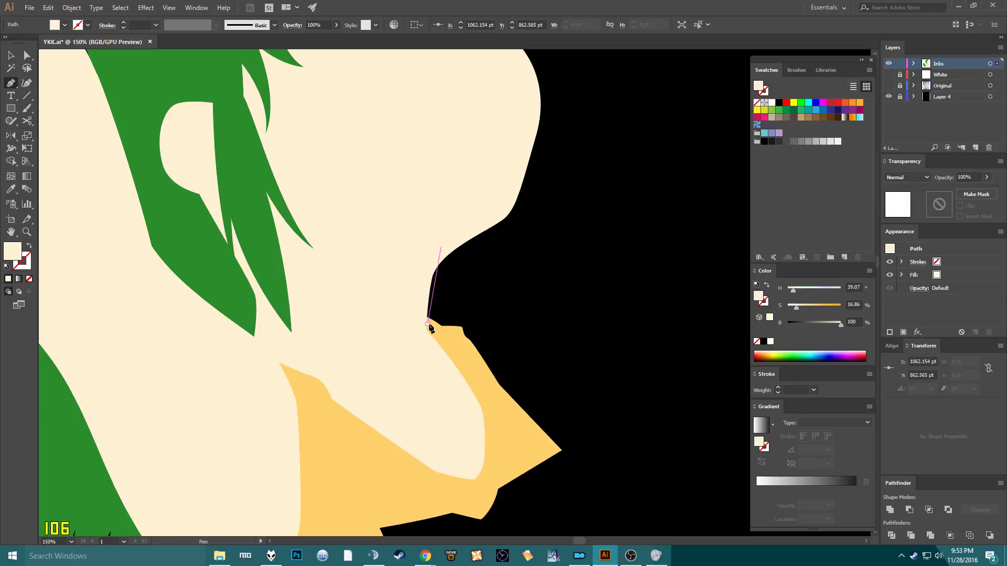
{"action": "left_click", "coordinate": [428, 324]}
{"action": "mouse_move", "coordinate": [437, 262]}
{"action": "left_mouse_down"}
{"action": "mouse_move", "coordinate": [461, 290]}
{"action": "mouse_move", "coordinate": [464, 214]}
{"action": "left_mouse_up"}
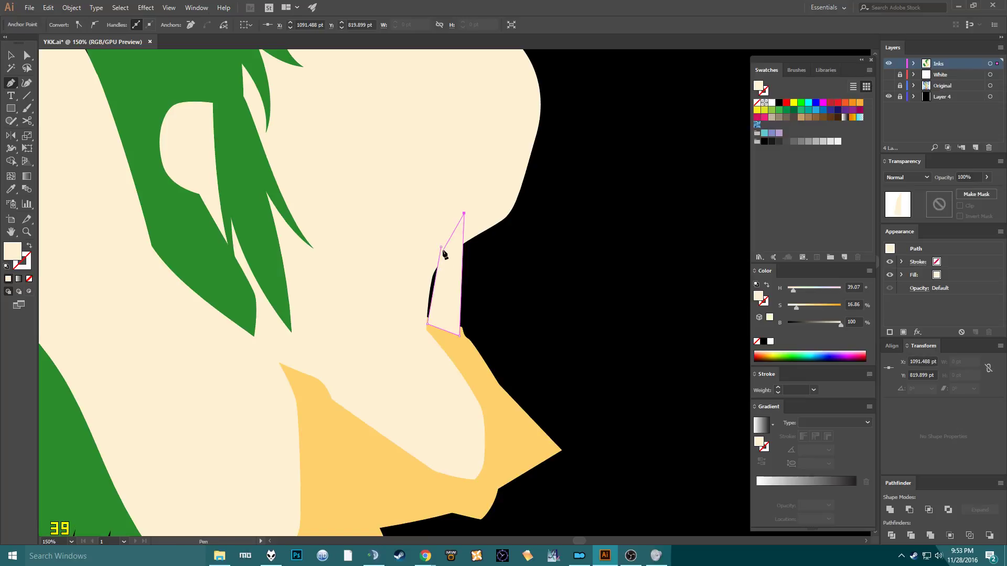
{"action": "left_click", "coordinate": [442, 250]}
Shift the skin patch and its inner upper corner point to overlap the neck edge, and delete the patch.
{"action": "key", "text": "a"}
{"action": "left_click", "coordinate": [442, 281]}
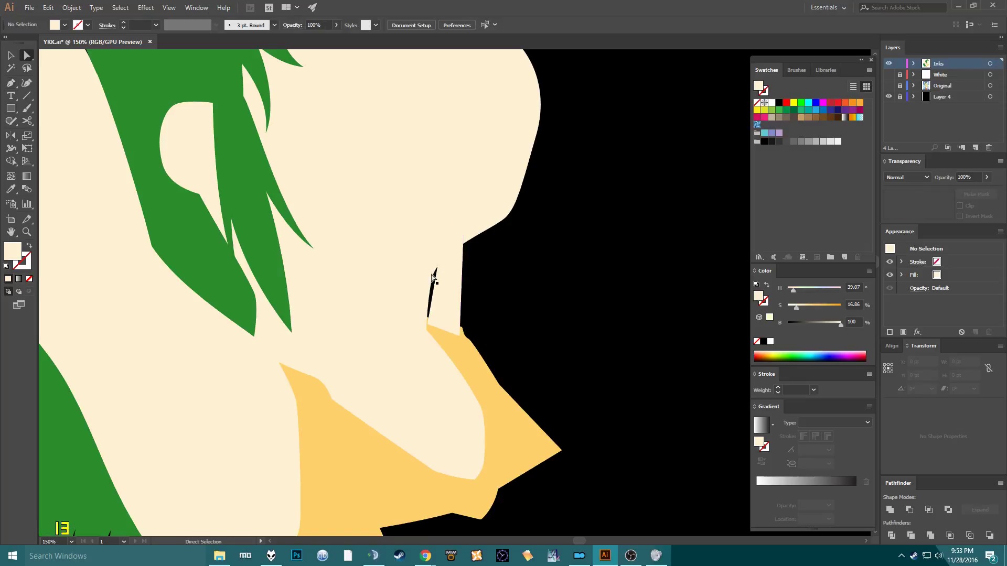
{"action": "left_click", "coordinate": [442, 291]}
{"action": "left_click", "coordinate": [483, 274]}
{"action": "left_click_drag", "start_coordinate": [442, 291], "coordinate": [457, 297]}
{"action": "left_click_drag", "start_coordinate": [438, 253], "coordinate": [426, 253]}
{"action": "left_click", "coordinate": [515, 283]}
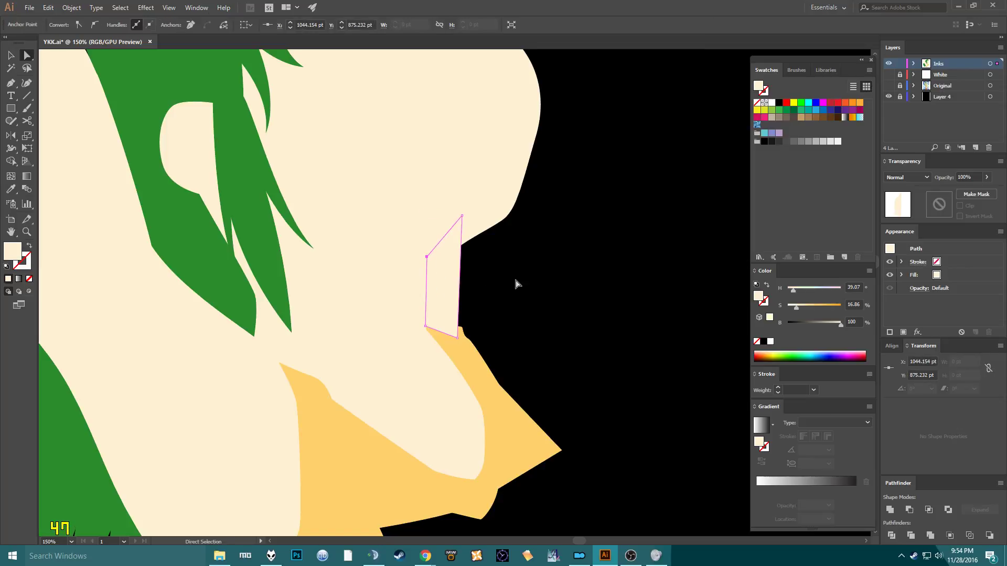
{"action": "left_click", "coordinate": [440, 292]}
{"action": "key", "text": "Delete"}
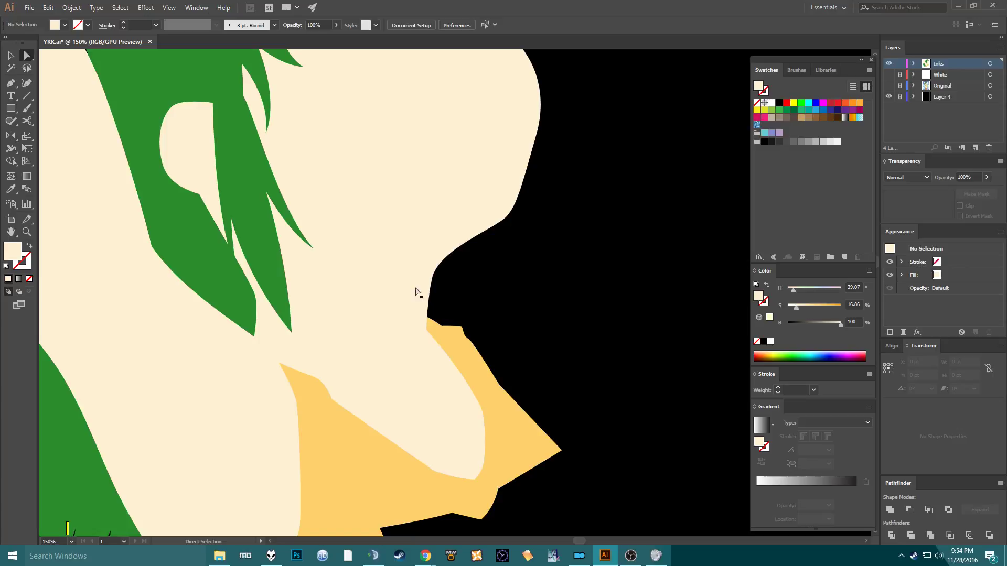
Hide the black background layer and show the Original and White layers again.
{"action": "scroll", "coordinate": [450, 275], "scroll_direction": "down", "scroll_amount": 2, "text": "alt"}
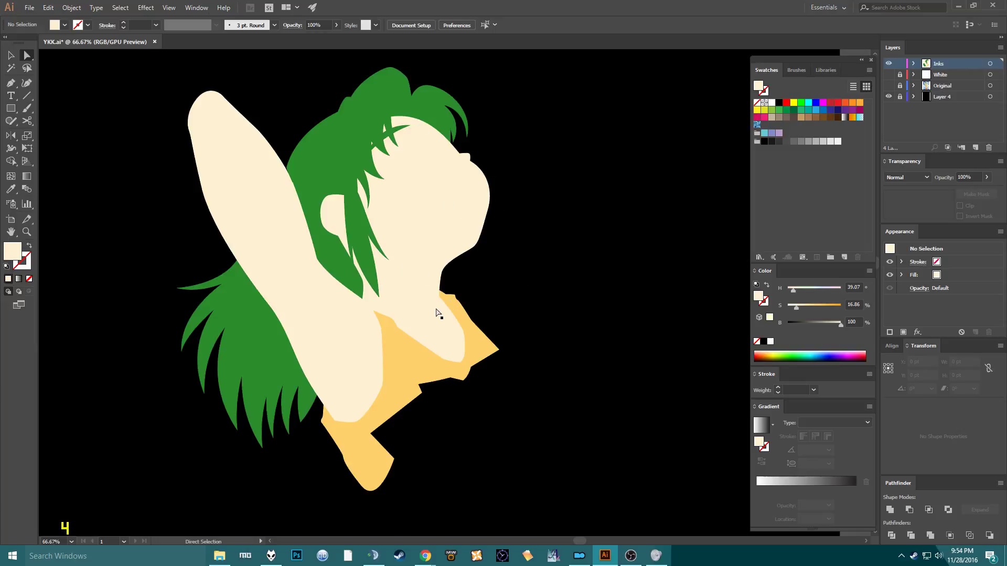
{"action": "left_click", "coordinate": [888, 96]}
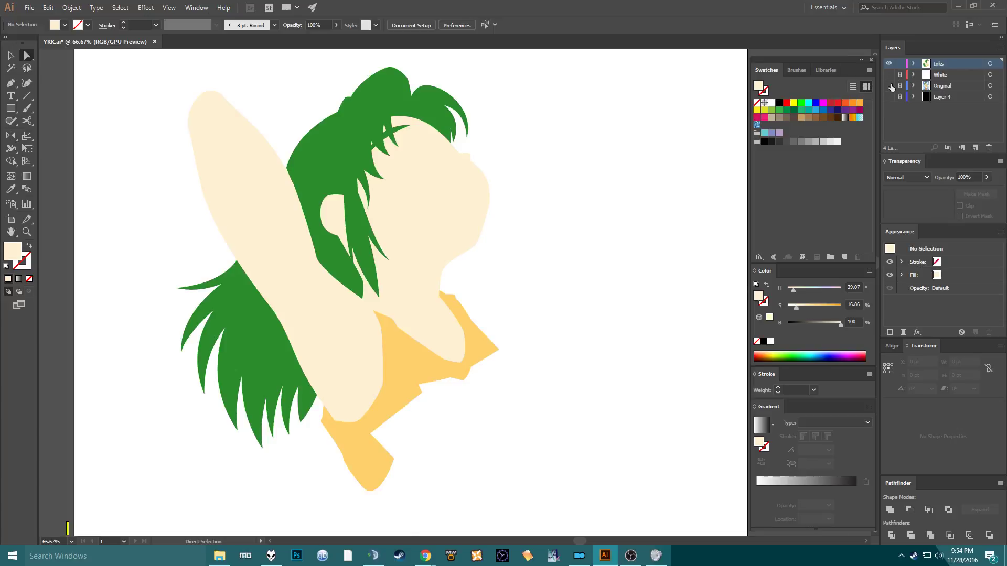
{"action": "left_click", "coordinate": [890, 86]}
{"action": "left_click", "coordinate": [888, 75]}
Start a Pen shape in the existing shirt's yellow fill, tracing the reference from the neck side over the shoulder, with selection edges hidden.
{"action": "left_click_drag", "start_coordinate": [565, 200], "coordinate": [461, 120]}
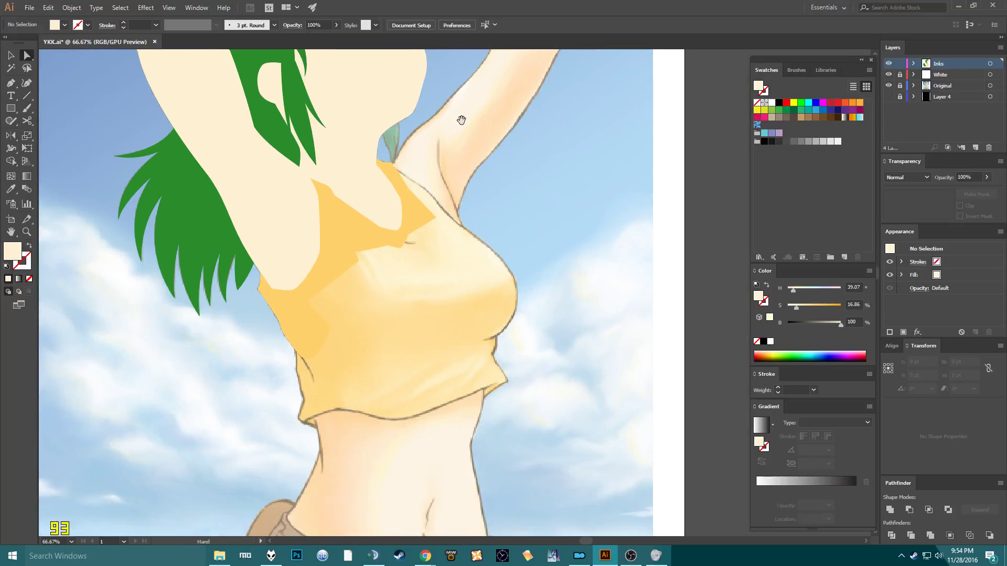
{"action": "scroll", "coordinate": [451, 168], "scroll_direction": "up", "scroll_amount": 2}
{"action": "left_click", "coordinate": [355, 247]}
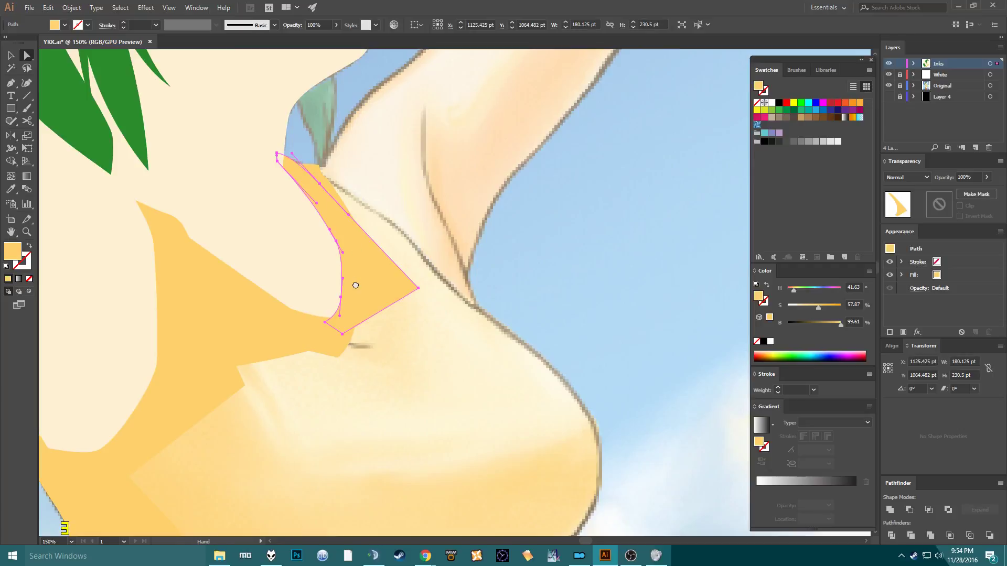
{"action": "key", "text": "p"}
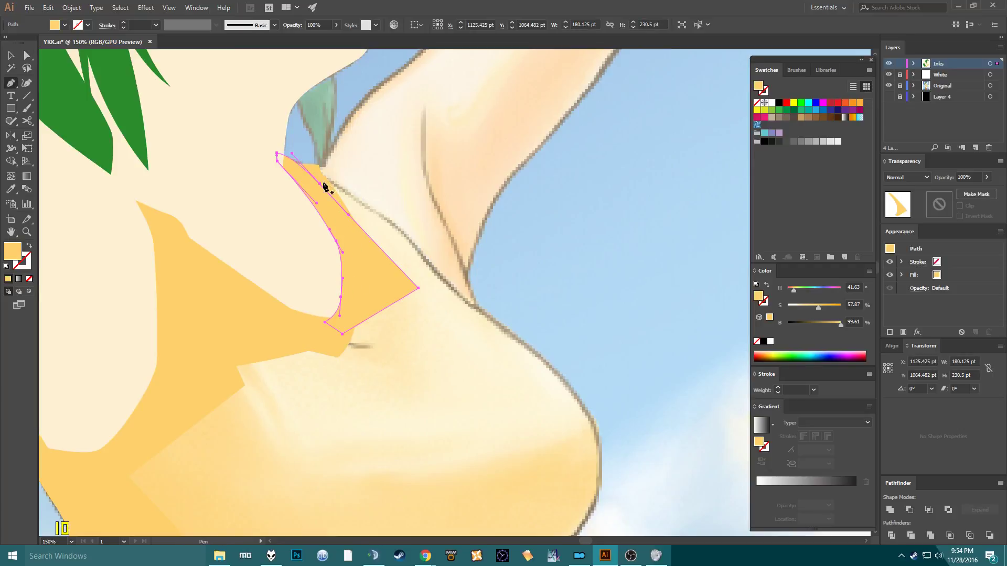
{"action": "key", "text": "ctrl+h"}
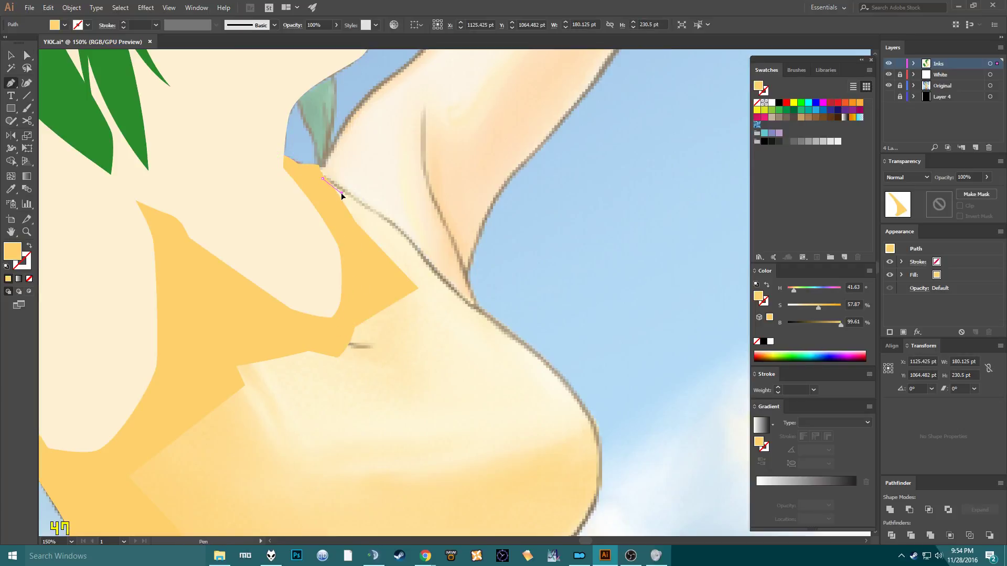
{"action": "left_click", "coordinate": [341, 194]}
{"action": "left_click_drag", "start_coordinate": [403, 237], "coordinate": [430, 268]}
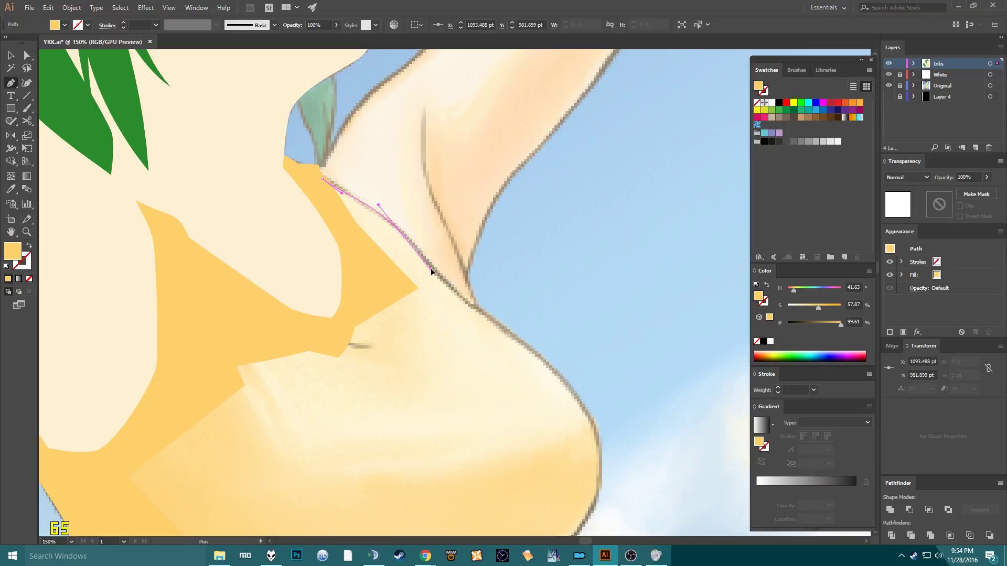
{"action": "left_click_drag", "start_coordinate": [513, 325], "coordinate": [479, 218]}
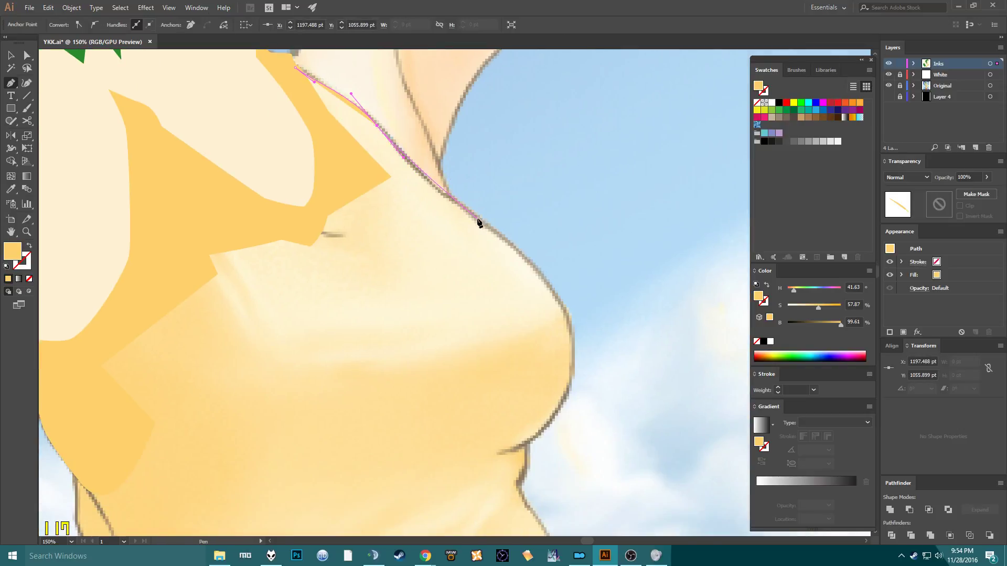
{"action": "left_click", "coordinate": [510, 240]}
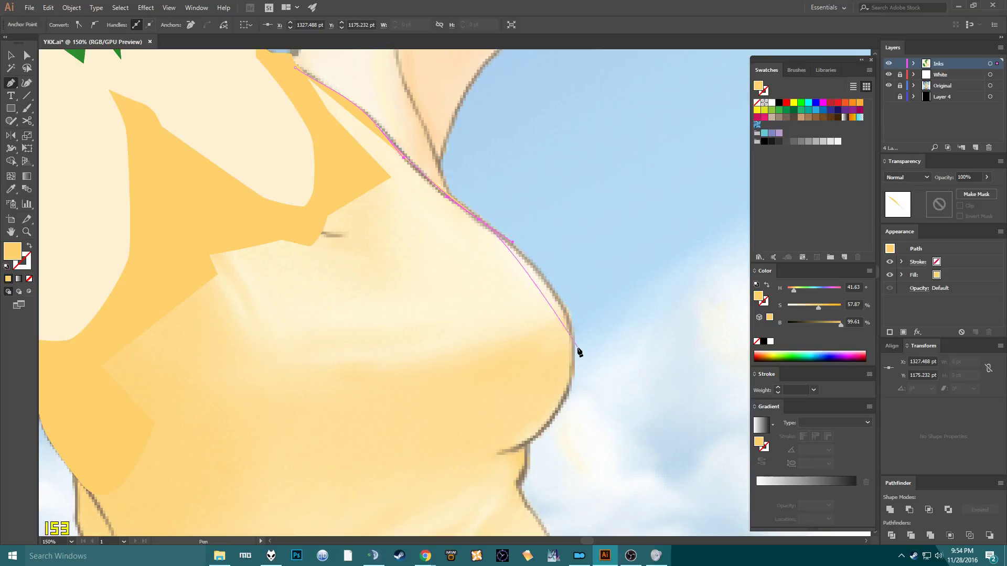
Curve the path around the chest, run it back up through the existing shirt shapes, switch it to outline only, and close it.
{"action": "left_click_drag", "start_coordinate": [575, 356], "coordinate": [571, 414]}
{"action": "left_click_drag", "start_coordinate": [461, 462], "coordinate": [388, 463]}
{"action": "left_click", "coordinate": [299, 229]}
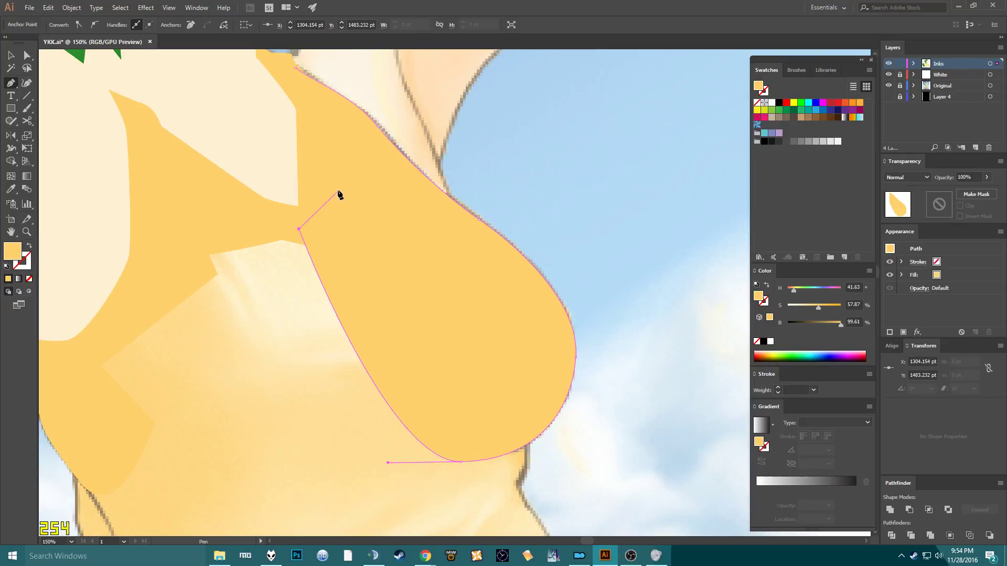
{"action": "left_click", "coordinate": [342, 181]}
{"action": "key", "text": "shift+x"}
{"action": "left_click", "coordinate": [319, 124]}
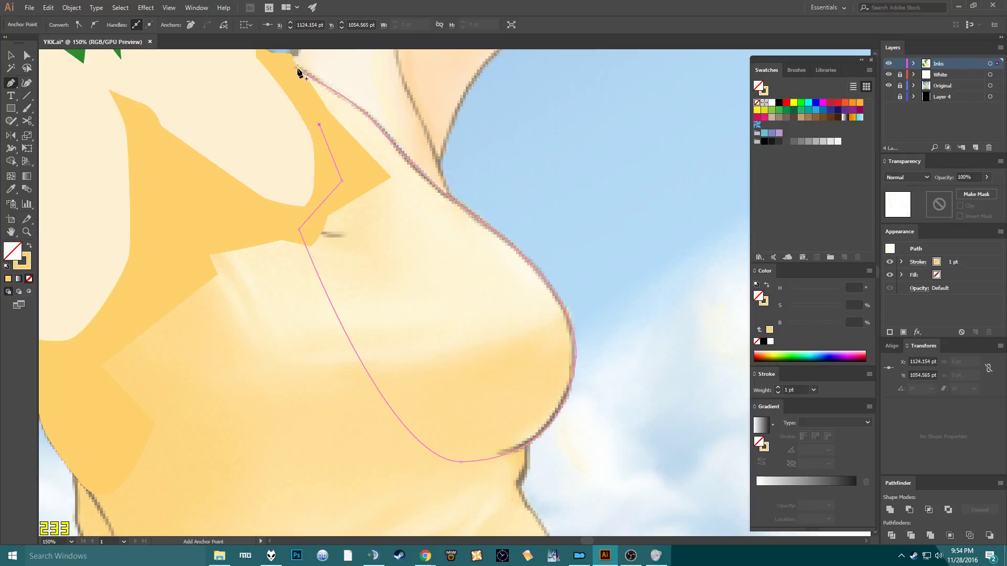
{"action": "left_click", "coordinate": [295, 67]}
Swap the closed chest shape's fill and stroke back and forth to compare it with the reference, ending on the outline.
{"action": "key", "text": "shift+x"}
{"action": "key", "text": "shift+x"}
{"action": "key", "text": "shift+x"}
{"action": "key", "text": "shift+x"}
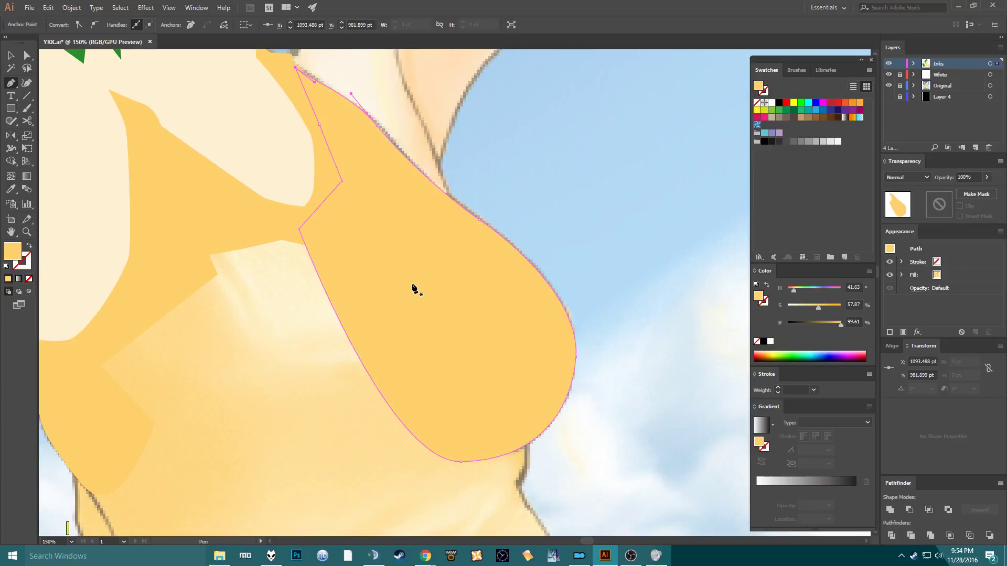
{"action": "key", "text": "shift+x"}
{"action": "key", "text": "shift+x"}
{"action": "key", "text": "shift+x"}
{"action": "key", "text": "shift+x"}
{"action": "key", "text": "shift+x"}
{"action": "key", "text": "shift+x"}
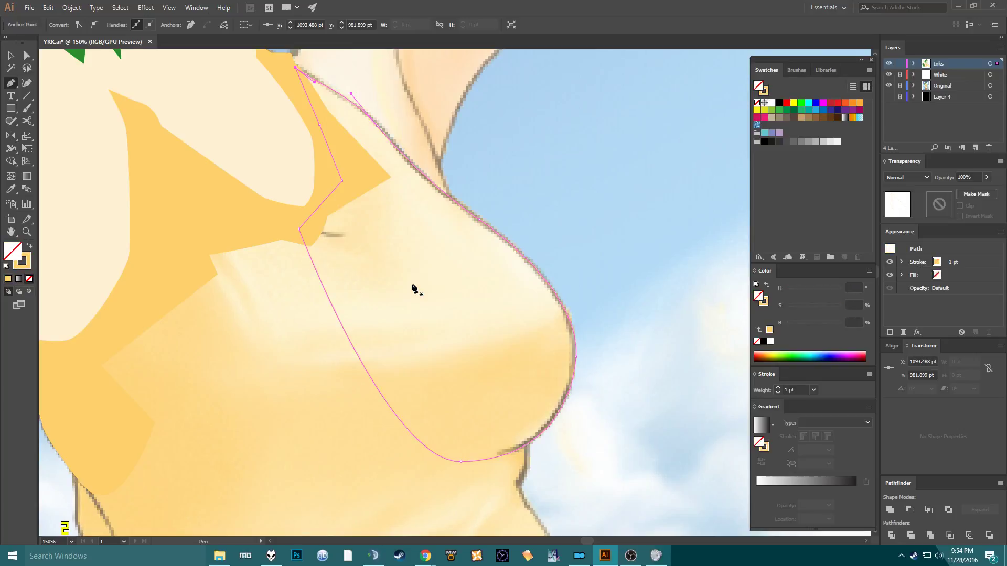
Restore the closed chest shape's yellow fill and adjust the anchor and curve handle on its upper edge to follow the reference line.
{"action": "key", "text": "shift+x"}
{"action": "scroll", "coordinate": [396, 281], "scroll_direction": "up", "scroll_amount": 3}
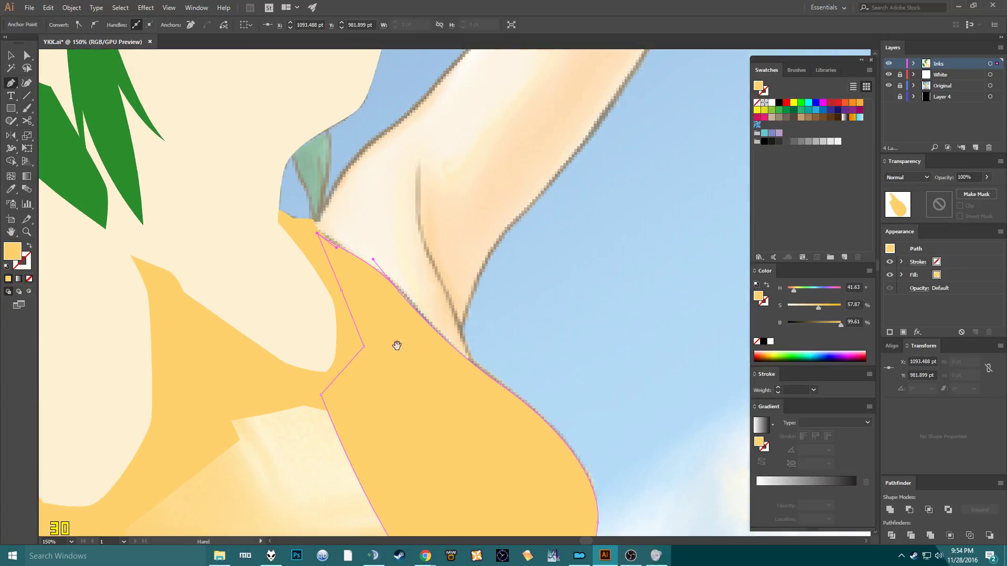
{"action": "key", "text": "a"}
{"action": "left_click", "coordinate": [400, 291]}
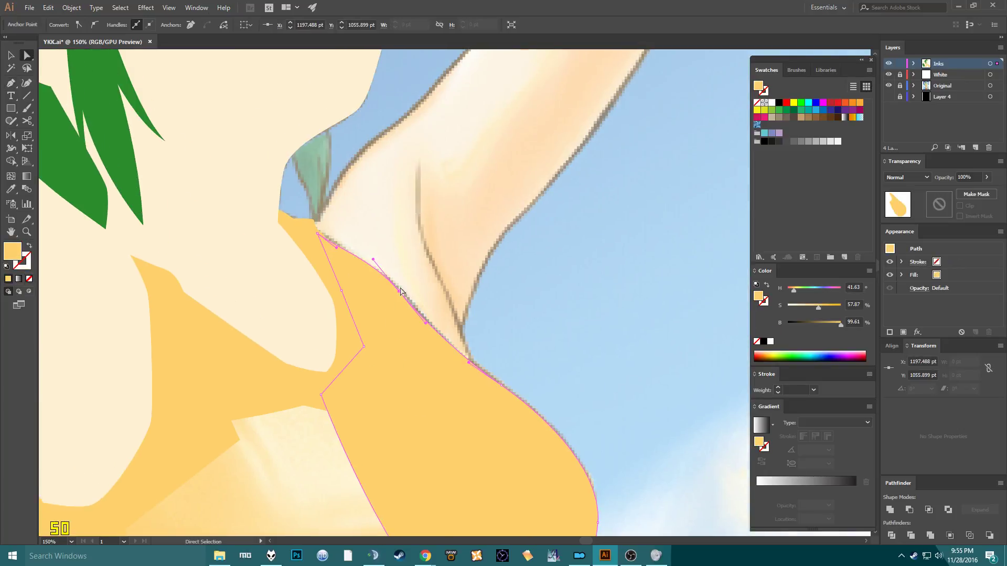
{"action": "left_click_drag", "start_coordinate": [400, 295], "coordinate": [401, 289]}
{"action": "left_click_drag", "start_coordinate": [375, 257], "coordinate": [371, 259]}
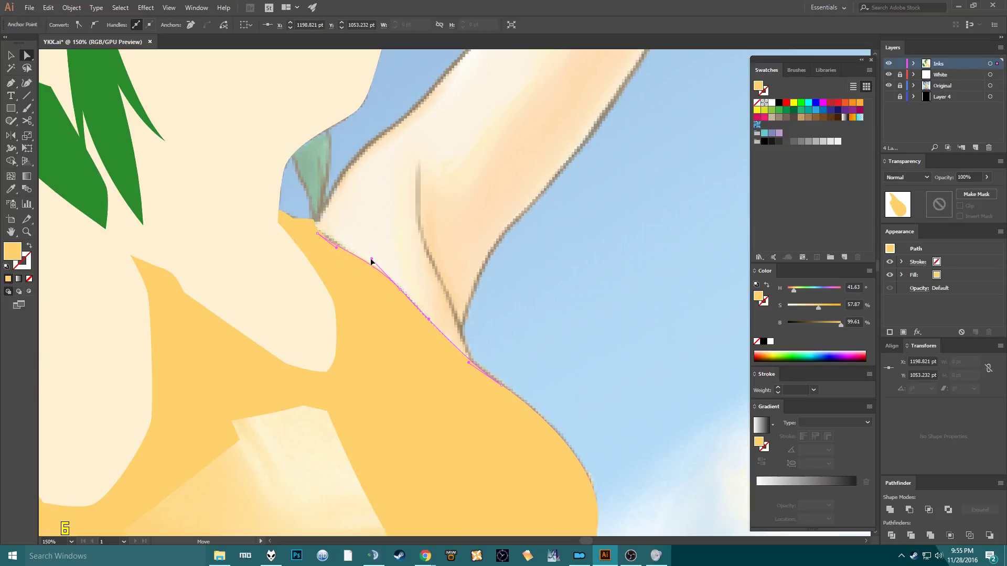
Compare the adjusted chest shape with the reference as an outline, then return it to a solid yellow fill.
{"action": "key", "text": "shift+x"}
{"action": "left_click_drag", "start_coordinate": [424, 411], "coordinate": [416, 242]}
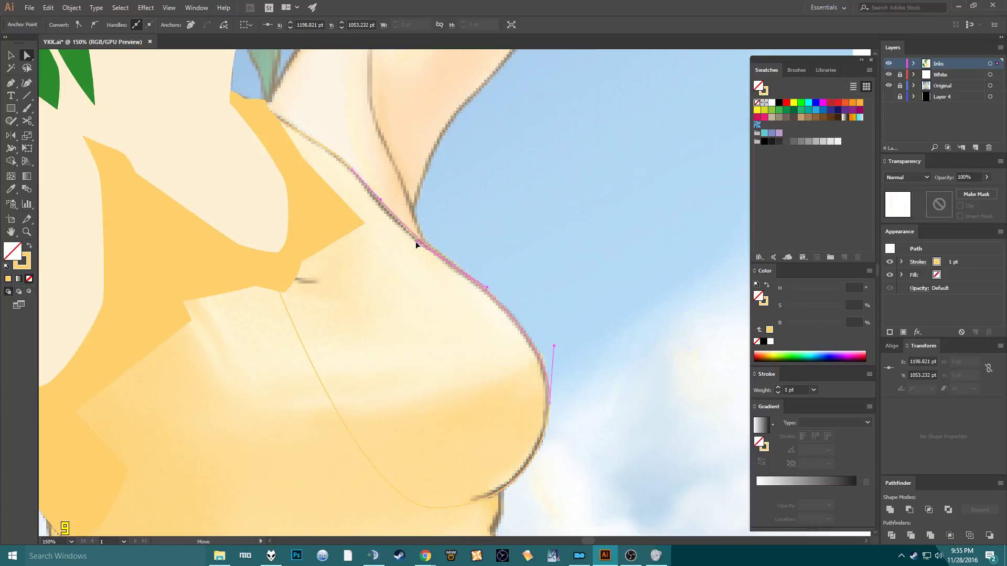
{"action": "mouse_move", "coordinate": [474, 370]}
{"action": "left_mouse_down"}
{"action": "mouse_move", "coordinate": [514, 231]}
{"action": "mouse_move", "coordinate": [538, 206]}
{"action": "mouse_move", "coordinate": [569, 222]}
{"action": "mouse_move", "coordinate": [586, 164]}
{"action": "mouse_move", "coordinate": [408, 308]}
{"action": "mouse_move", "coordinate": [499, 165]}
{"action": "left_mouse_up"}
{"action": "key", "text": "shift+x"}
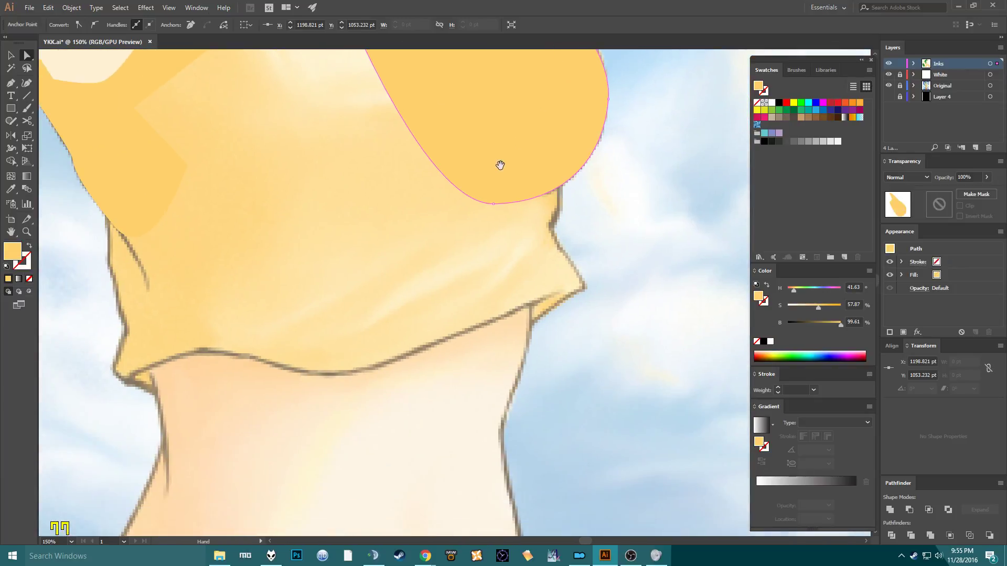
Draw a small closed yellow Pen shape along the shirt's right side just below the chest, overlapping the chest shape.
{"action": "key", "text": "p"}
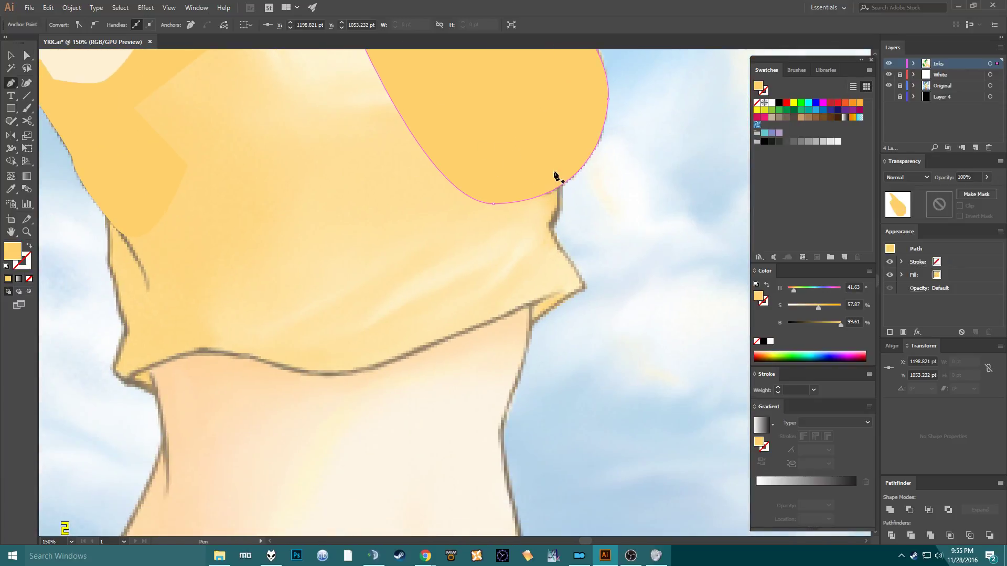
{"action": "left_click", "coordinate": [560, 178]}
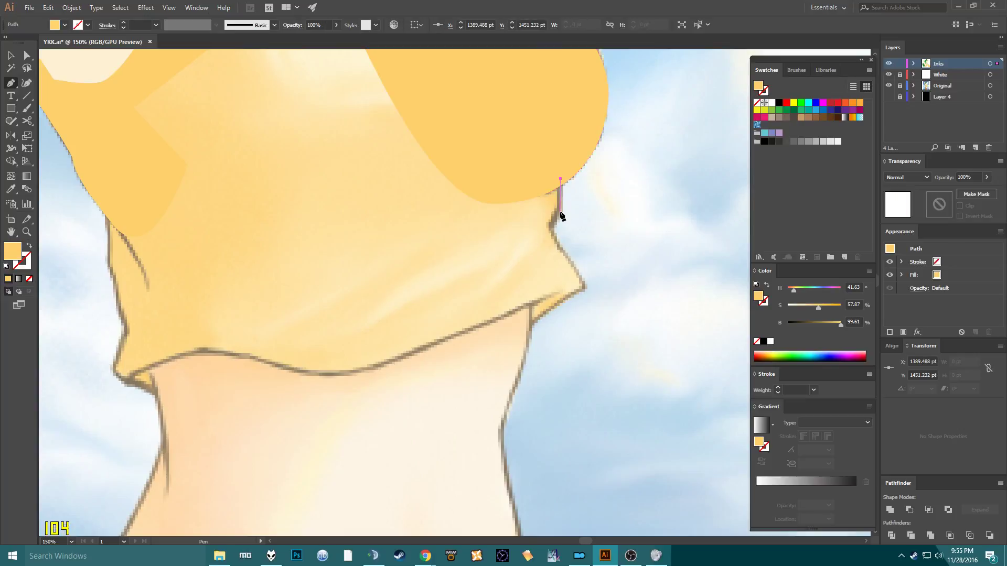
{"action": "left_click", "coordinate": [544, 240]}
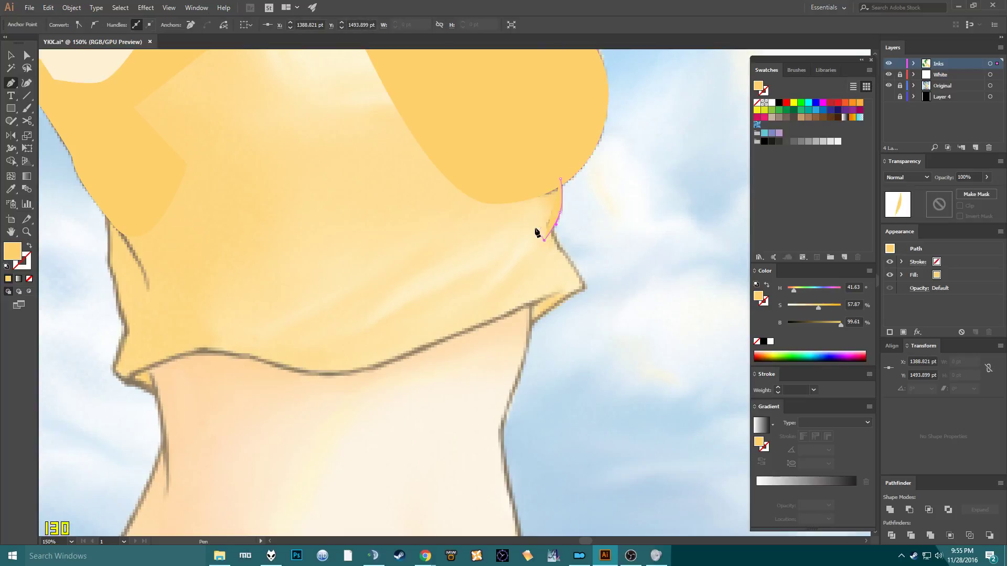
{"action": "left_click", "coordinate": [528, 214]}
{"action": "left_click", "coordinate": [528, 174]}
{"action": "left_click", "coordinate": [560, 179]}
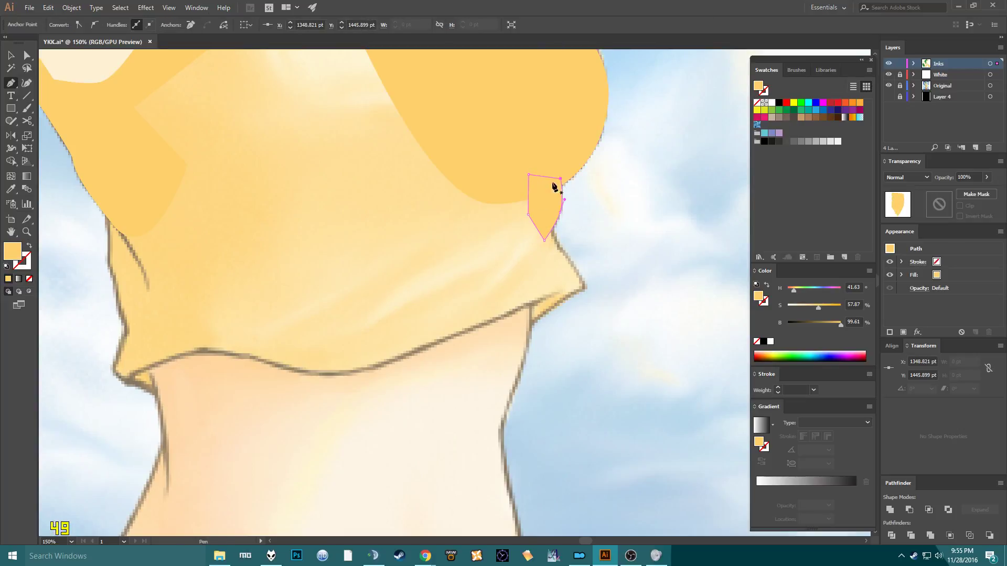
Start a yellow Pen shape at the shirt hem's right end and trace the wavy hem across to its left corner.
{"action": "scroll", "coordinate": [529, 185], "scroll_direction": "down", "scroll_amount": 3}
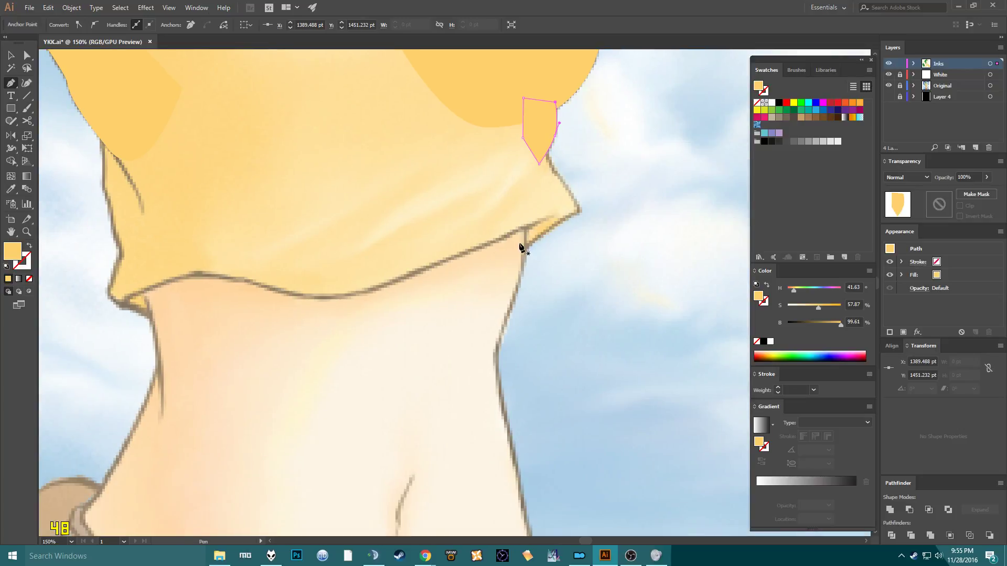
{"action": "left_click", "coordinate": [552, 215]}
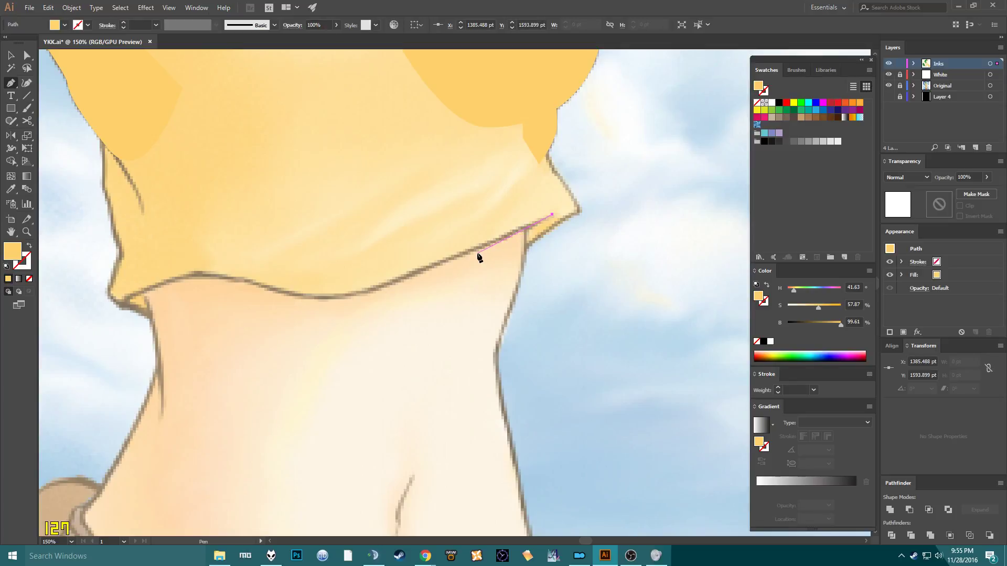
{"action": "left_click", "coordinate": [436, 269]}
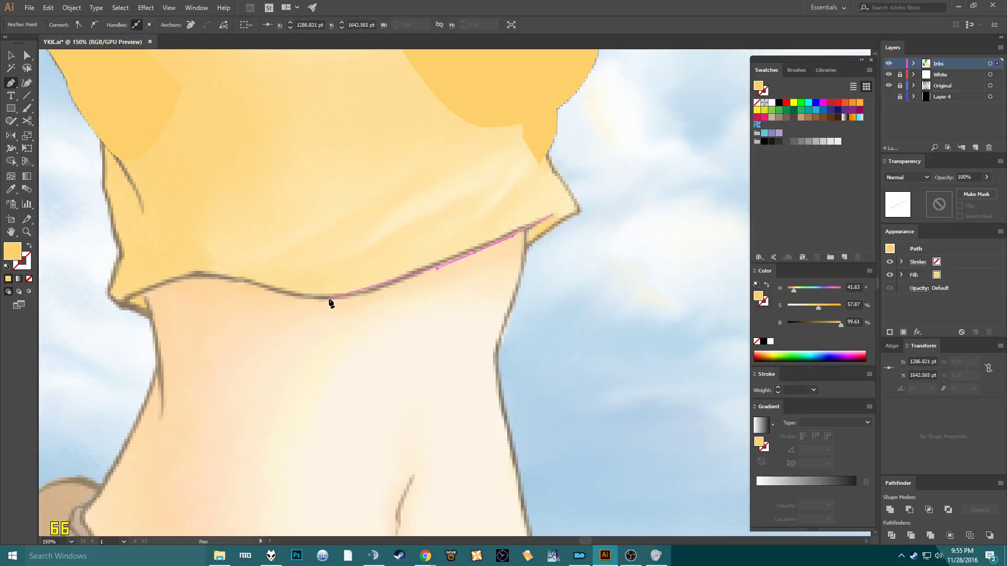
{"action": "left_click_drag", "start_coordinate": [329, 298], "coordinate": [279, 299]}
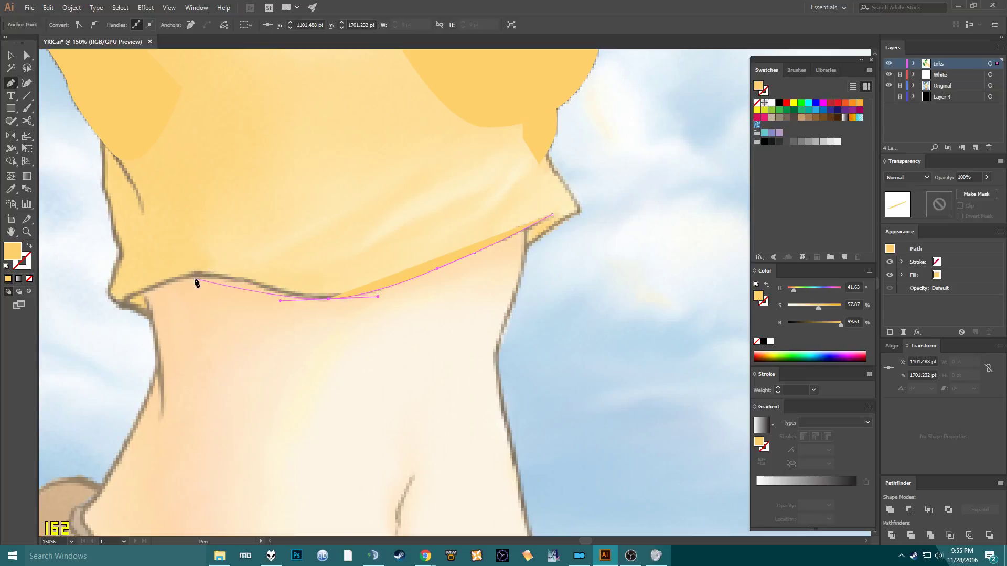
{"action": "left_click_drag", "start_coordinate": [196, 278], "coordinate": [143, 278]}
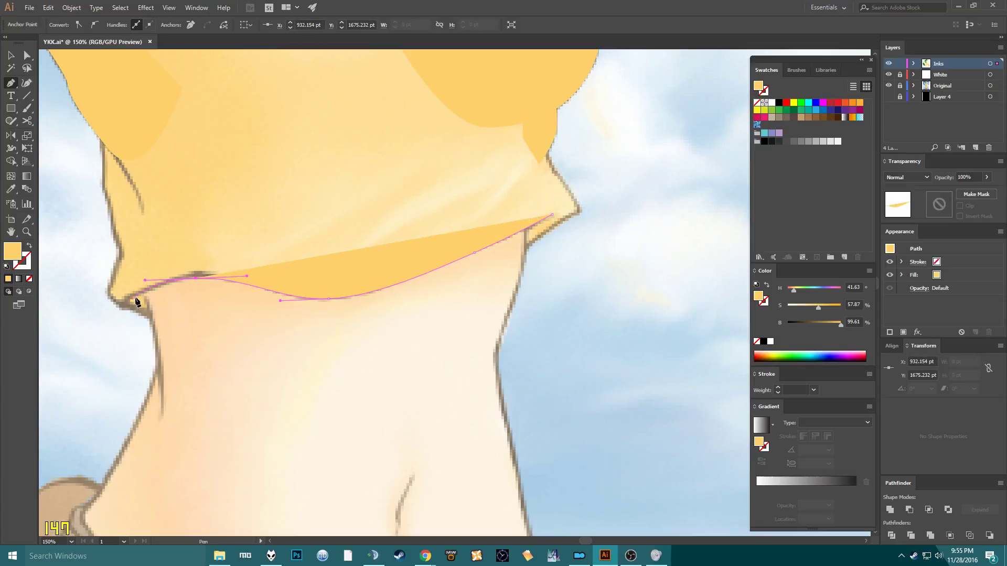
{"action": "left_click", "coordinate": [138, 300]}
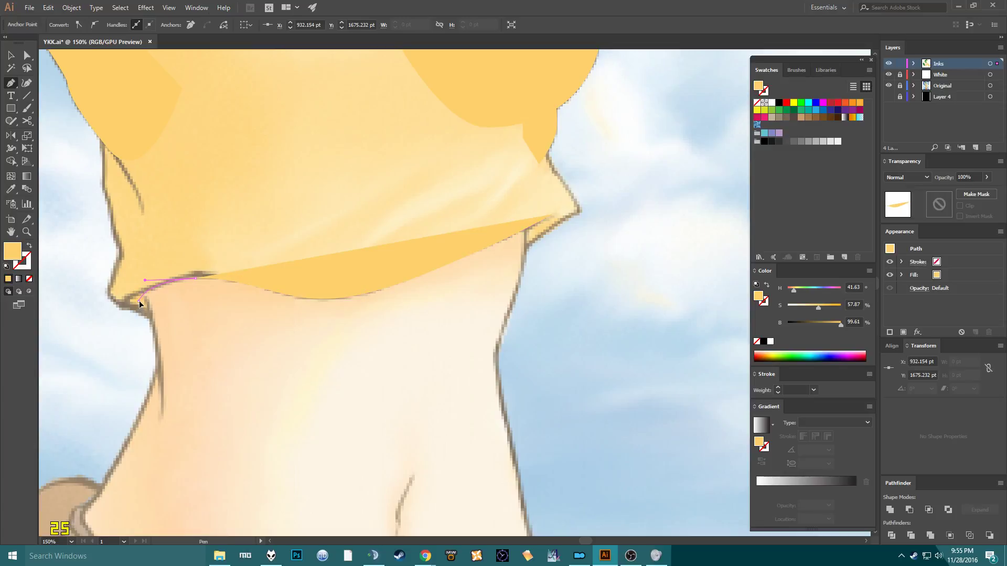
Run the hem shape back up through the shirt's interior, overlapping the chest and side pieces, and close it at the hem's right end.
{"action": "left_click", "coordinate": [116, 282]}
{"action": "left_click", "coordinate": [489, 98]}
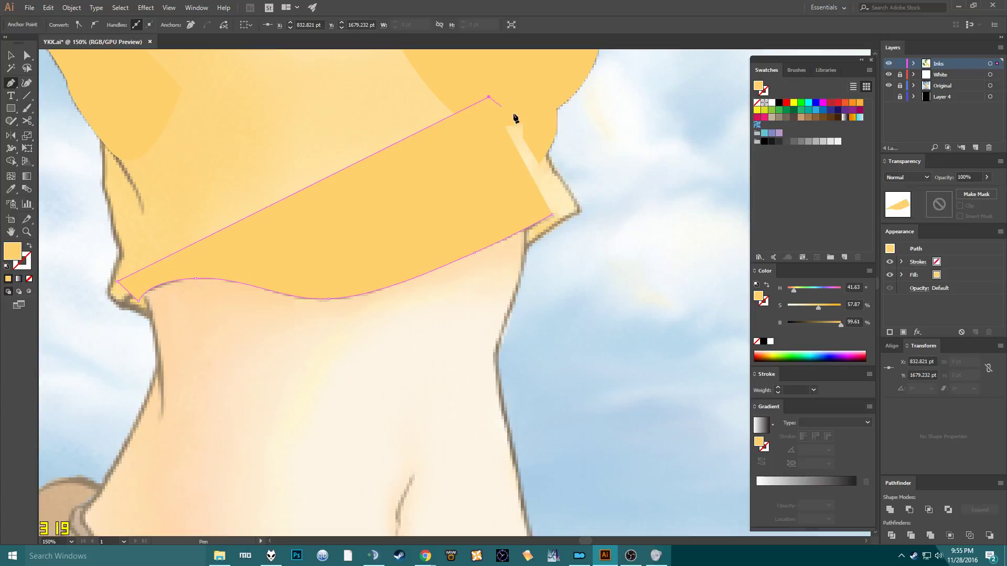
{"action": "left_click", "coordinate": [537, 112]}
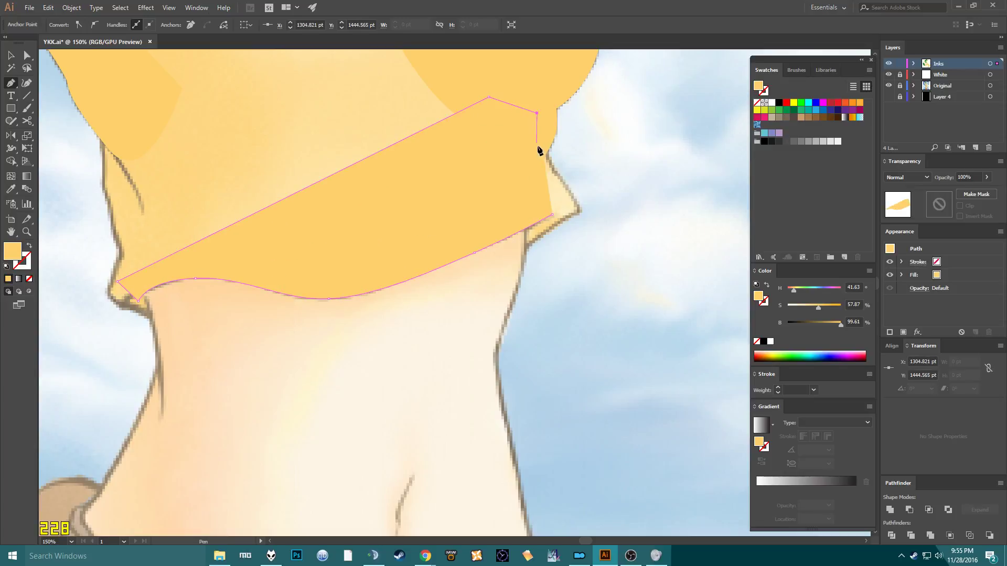
{"action": "left_click", "coordinate": [552, 215]}
Start another yellow Pen shape below the small side piece and trace the shirt's edge out to the pointed right hem corner.
{"action": "scroll", "coordinate": [550, 197], "scroll_direction": "up", "scroll_amount": 2}
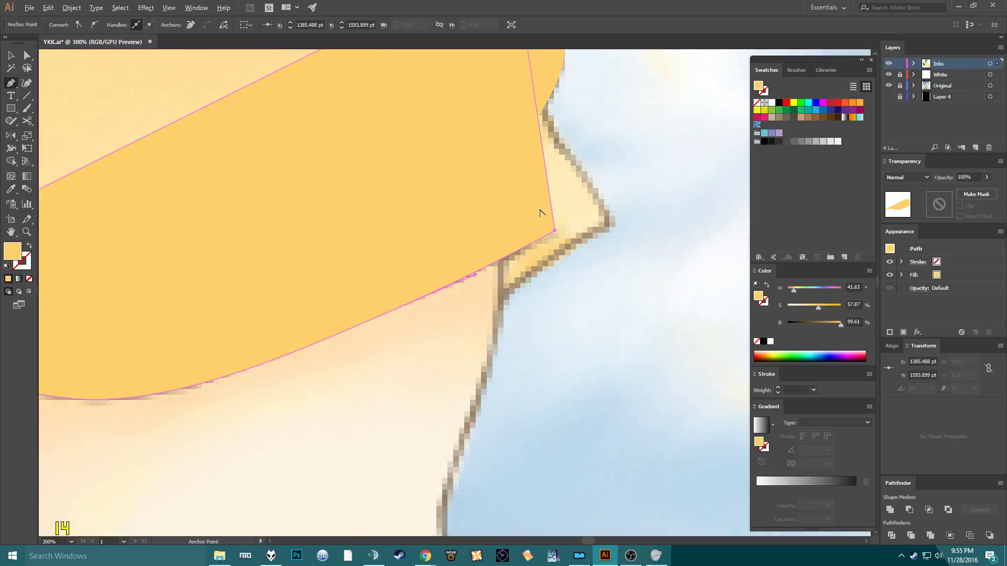
{"action": "left_click_drag", "start_coordinate": [521, 113], "coordinate": [449, 162]}
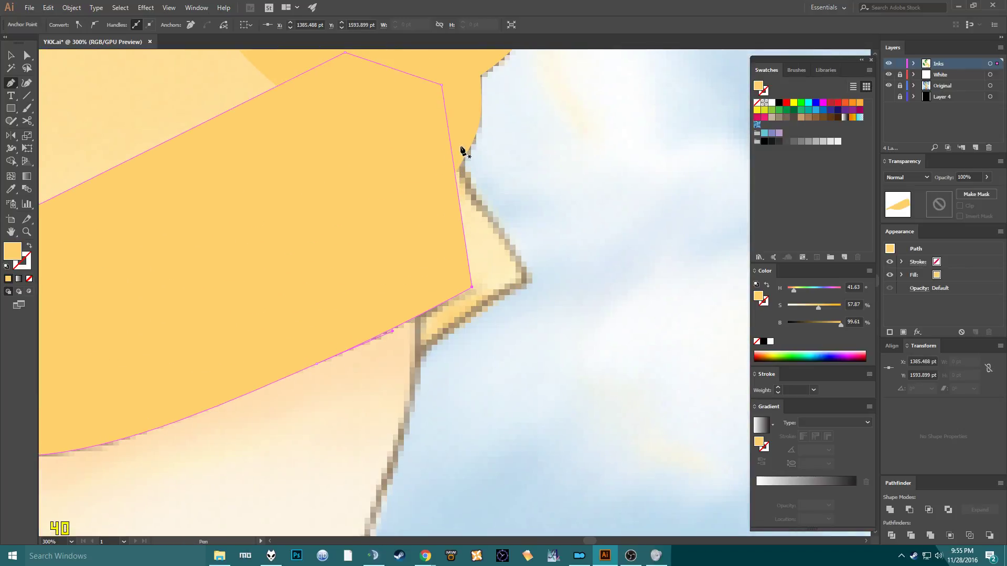
{"action": "left_click", "coordinate": [463, 145]}
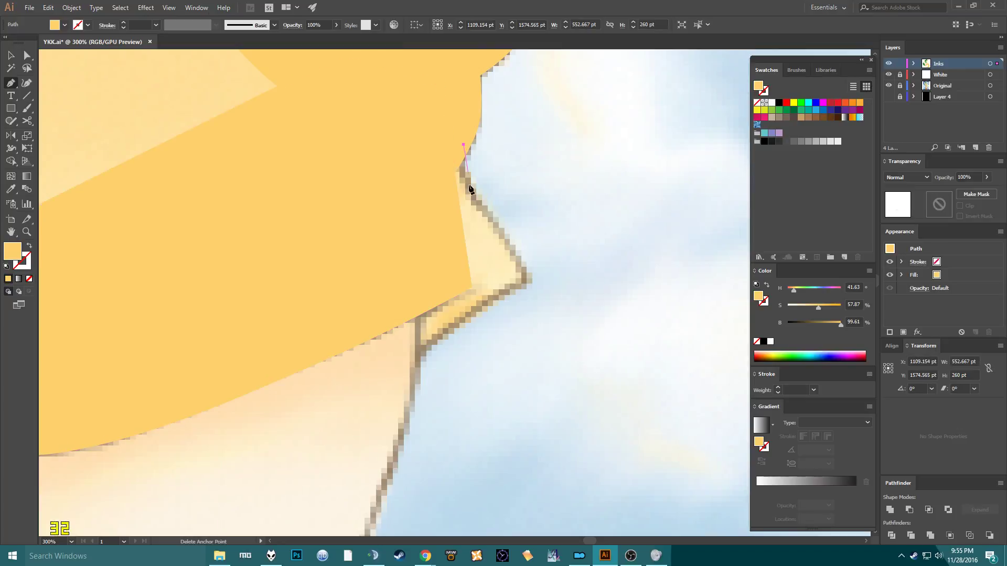
{"action": "left_click", "coordinate": [486, 217]}
{"action": "left_click", "coordinate": [526, 278]}
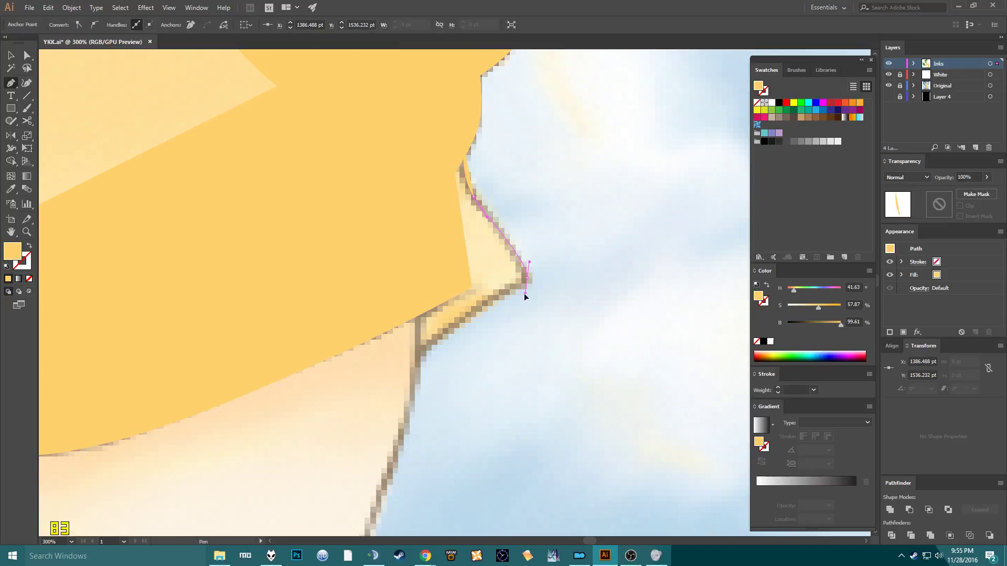
{"action": "left_click_drag", "start_coordinate": [524, 293], "coordinate": [523, 292]}
Continue the corner shape under the hem fold, close it inside the shirt, switch it to outline only, and deselect it.
{"action": "left_click_drag", "start_coordinate": [407, 368], "coordinate": [361, 420]}
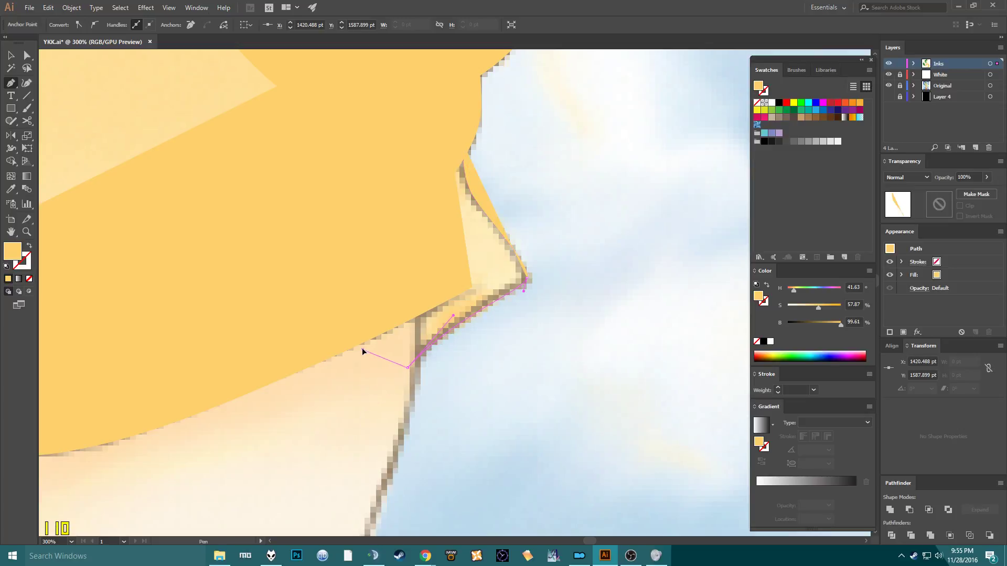
{"action": "left_click", "coordinate": [386, 273]}
{"action": "left_click", "coordinate": [463, 147]}
{"action": "key", "text": "shift+x"}
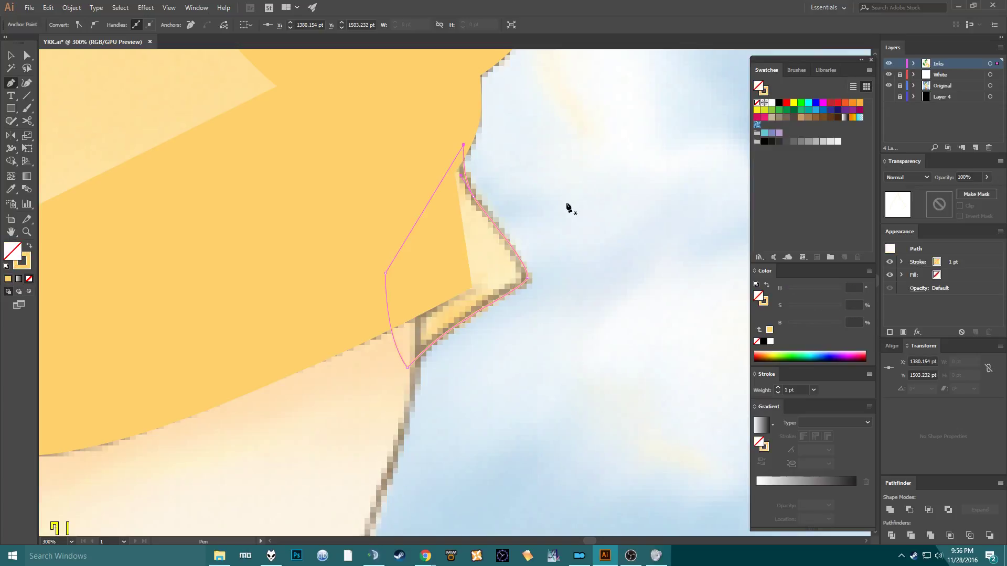
{"action": "left_click", "coordinate": [566, 206], "text": "ctrl"}
Examine the reference around the right hem corner, bare waist and belt below the shirt.
{"action": "scroll", "coordinate": [454, 325], "scroll_direction": "down", "scroll_amount": 2}
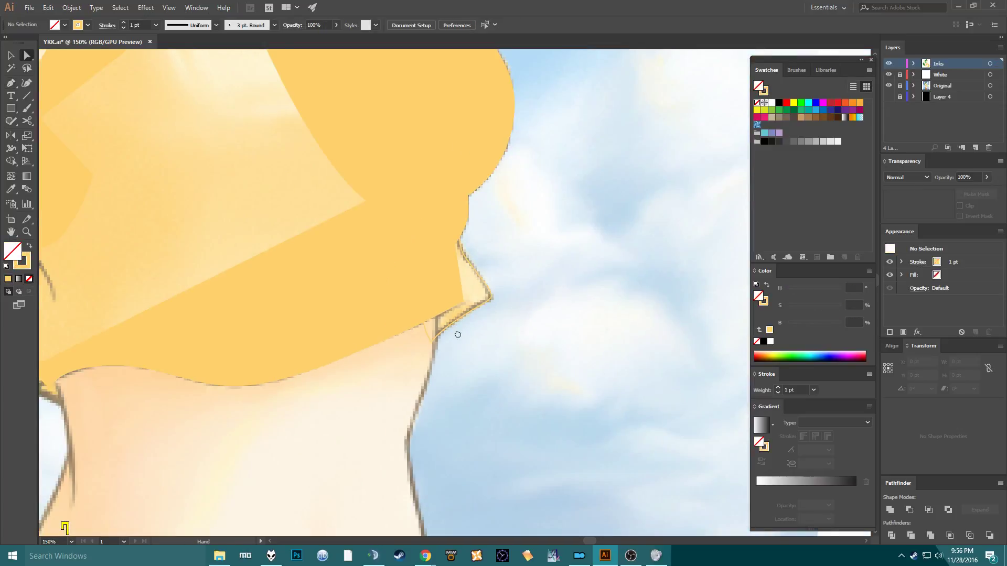
{"action": "left_click_drag", "start_coordinate": [456, 332], "coordinate": [522, 246]}
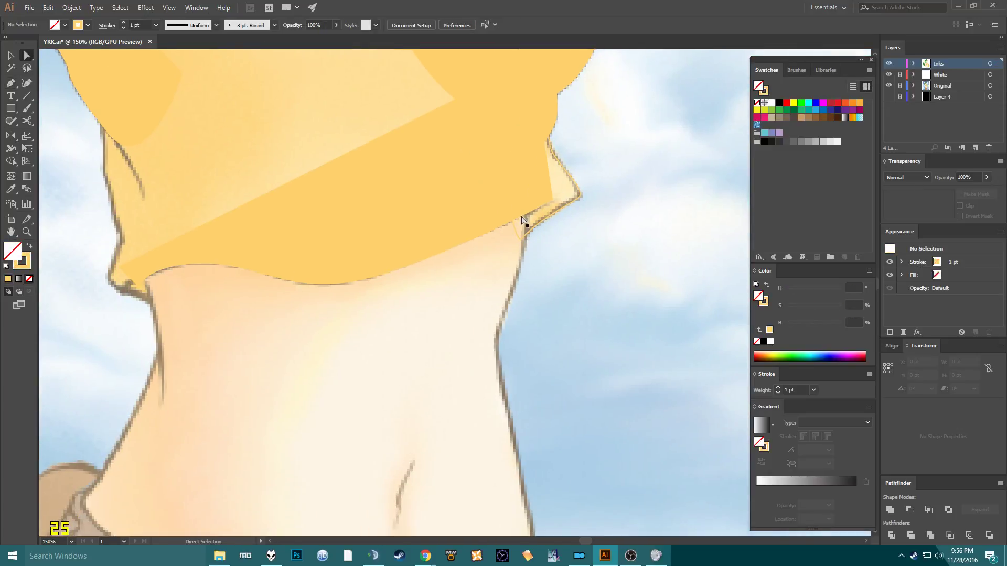
{"action": "left_click_drag", "start_coordinate": [498, 300], "coordinate": [525, 120]}
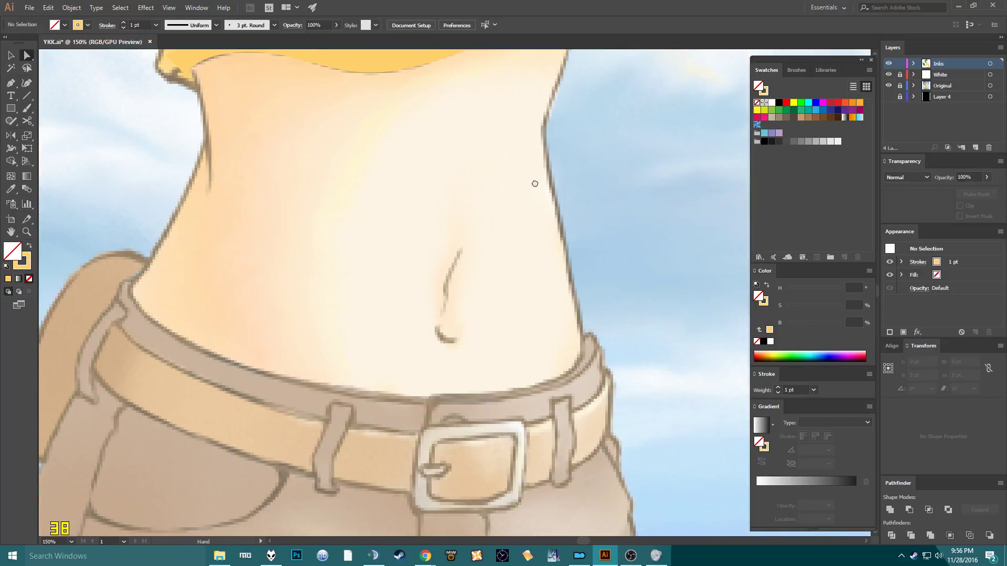
{"action": "left_click_drag", "start_coordinate": [535, 184], "coordinate": [495, 307]}
{"action": "mouse_move", "coordinate": [427, 236]}
{"action": "left_mouse_down"}
{"action": "mouse_move", "coordinate": [377, 468]}
{"action": "mouse_move", "coordinate": [427, 245]}
{"action": "left_mouse_up"}
{"action": "scroll", "coordinate": [494, 304], "scroll_direction": "up", "scroll_amount": 3}
{"action": "scroll", "coordinate": [407, 281], "scroll_direction": "right", "scroll_amount": 2}
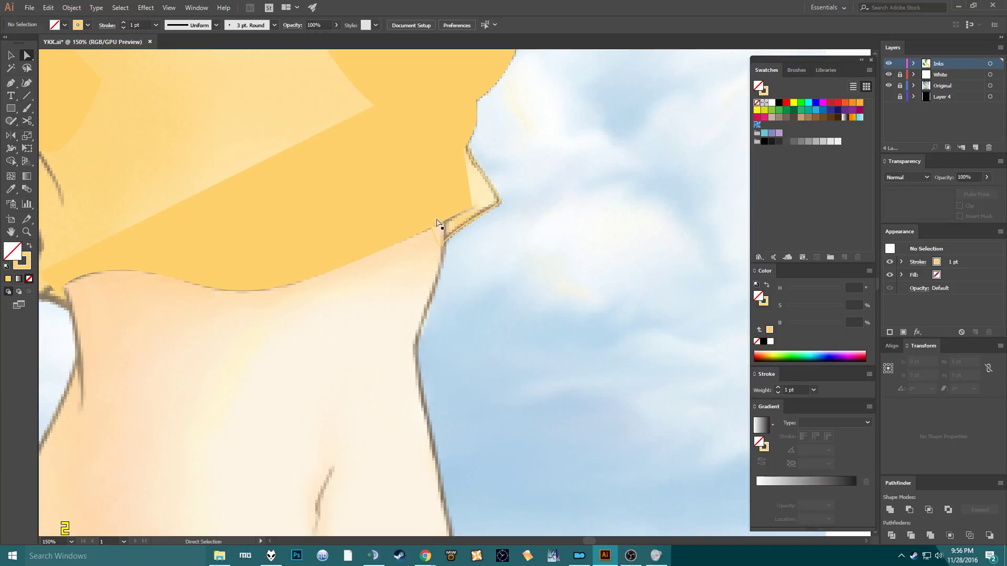
Draw a small closed Pen outline around the fold at the shirt hem's left corner, overlapping the hem shape and waist edge.
{"action": "scroll", "coordinate": [527, 322], "scroll_direction": "left", "scroll_amount": 3}
{"action": "scroll", "coordinate": [296, 324], "scroll_direction": "up", "scroll_amount": 2}
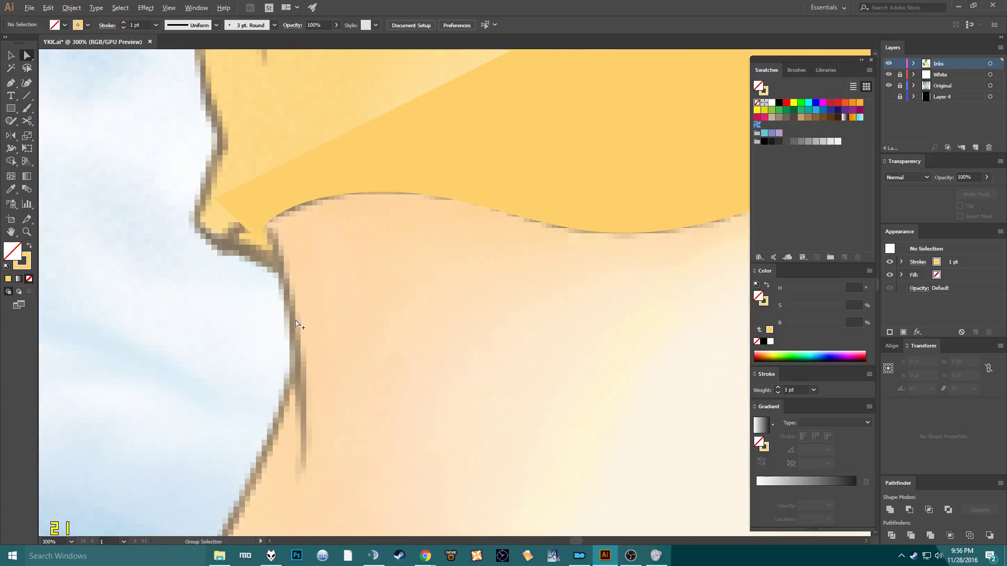
{"action": "scroll", "coordinate": [297, 324], "scroll_direction": "up", "scroll_amount": 3}
{"action": "key", "text": "p"}
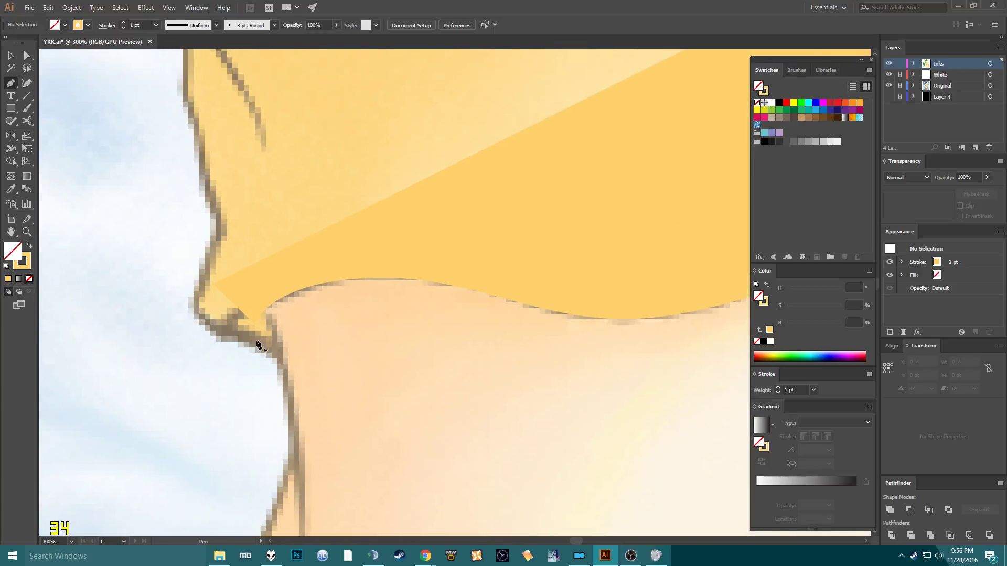
{"action": "left_click", "coordinate": [290, 363]}
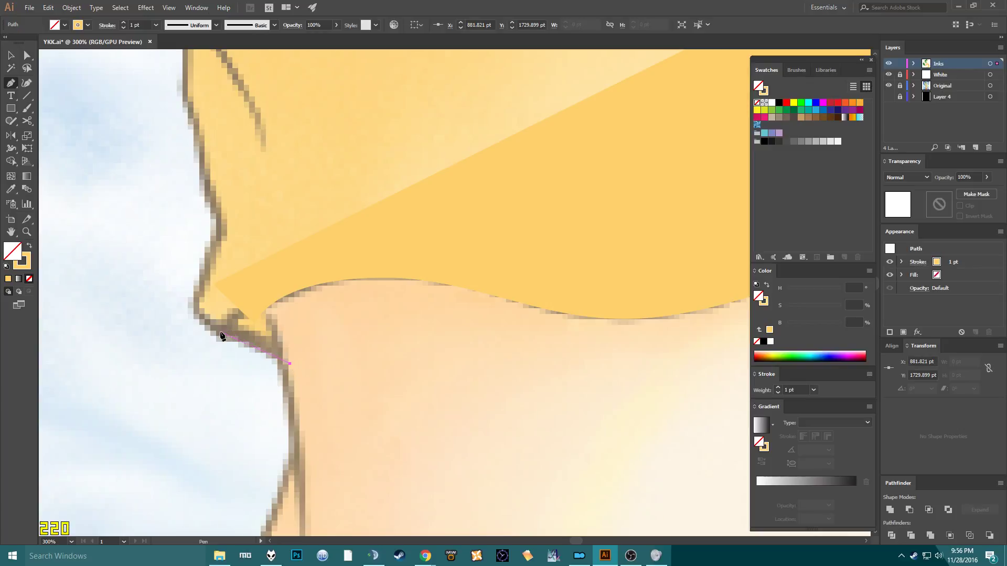
{"action": "left_click_drag", "start_coordinate": [206, 313], "coordinate": [206, 311]}
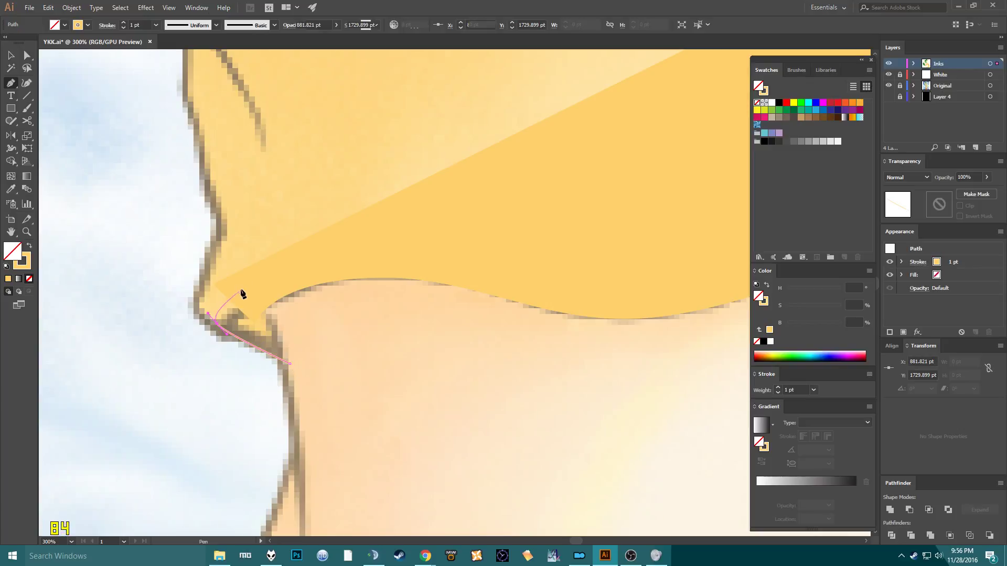
{"action": "left_click", "coordinate": [248, 276]}
{"action": "left_click", "coordinate": [287, 288]}
{"action": "left_click", "coordinate": [295, 356]}
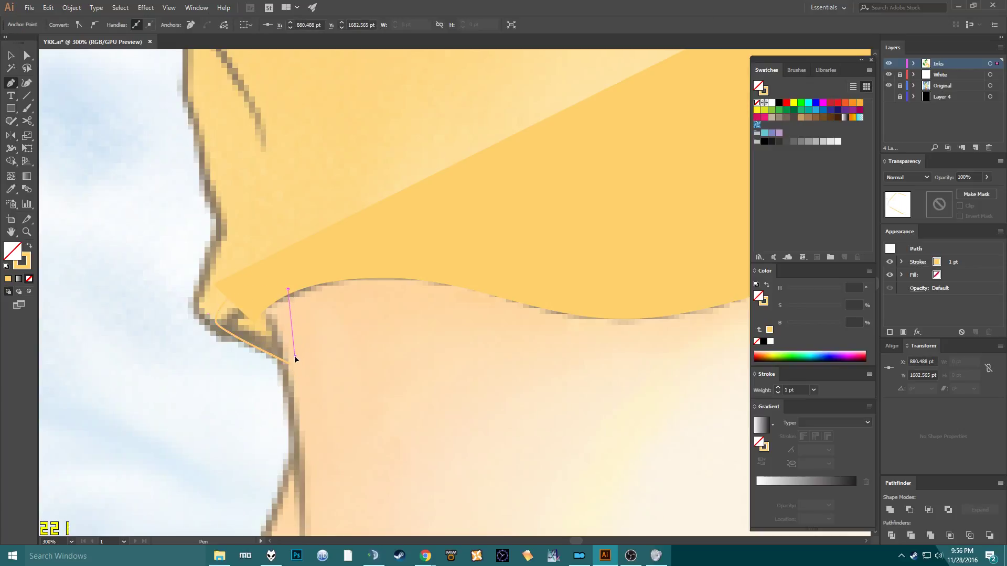
{"action": "left_click", "coordinate": [289, 363]}
{"action": "scroll", "coordinate": [418, 346], "scroll_direction": "down", "scroll_amount": 4}
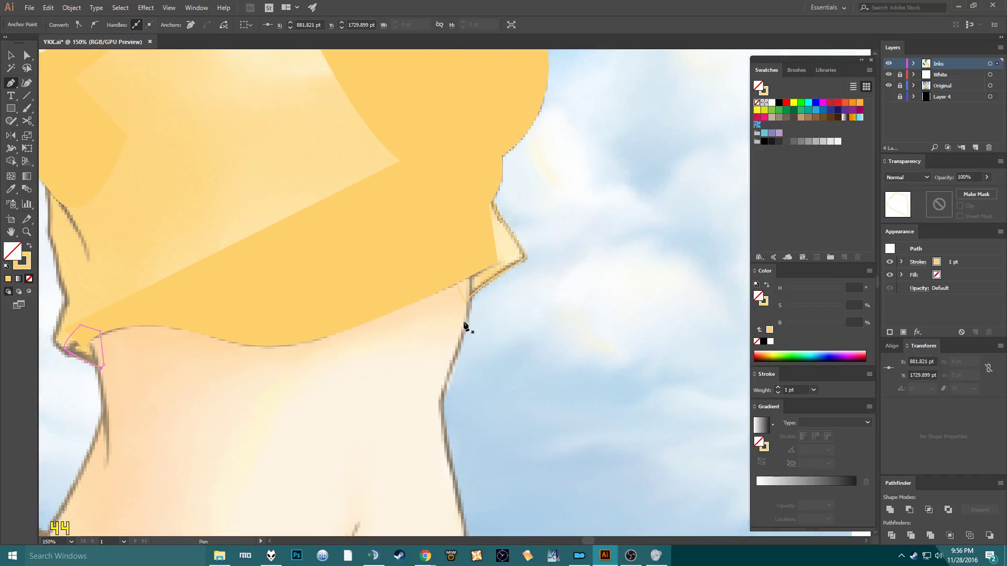
{"action": "left_click_drag", "start_coordinate": [275, 296], "coordinate": [551, 341]}
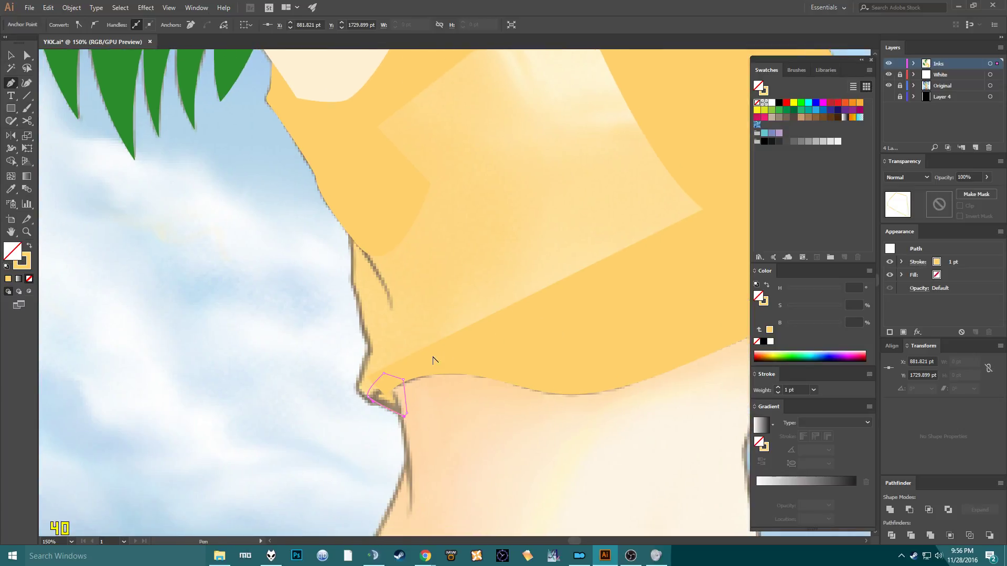
{"action": "scroll", "coordinate": [407, 344], "scroll_direction": "up", "scroll_amount": 2}
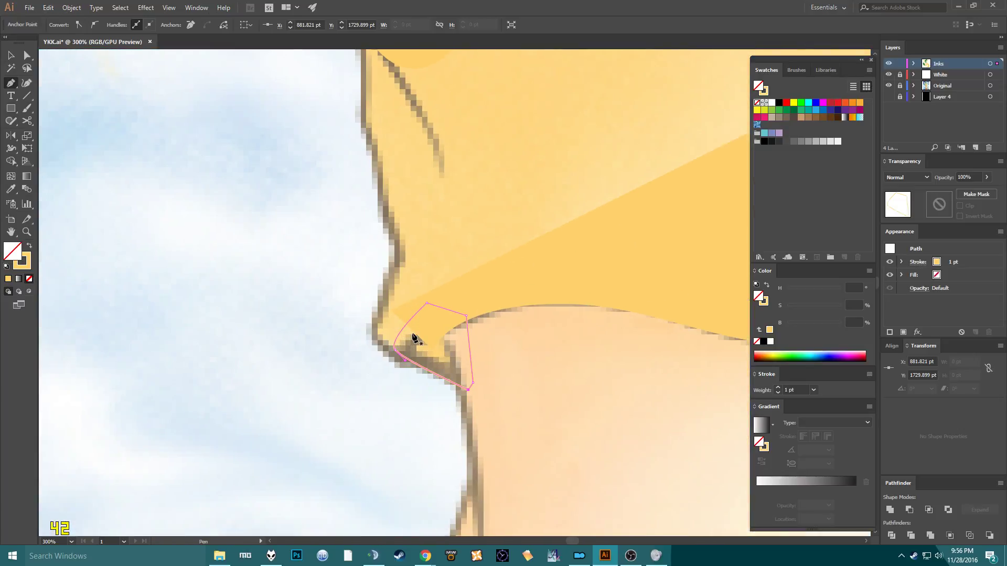
Start a Pen outline at the shirt's left hem corner and trace the shirt's left edge upward past the side fold.
{"action": "left_click", "coordinate": [426, 362]}
{"action": "left_click", "coordinate": [383, 351]}
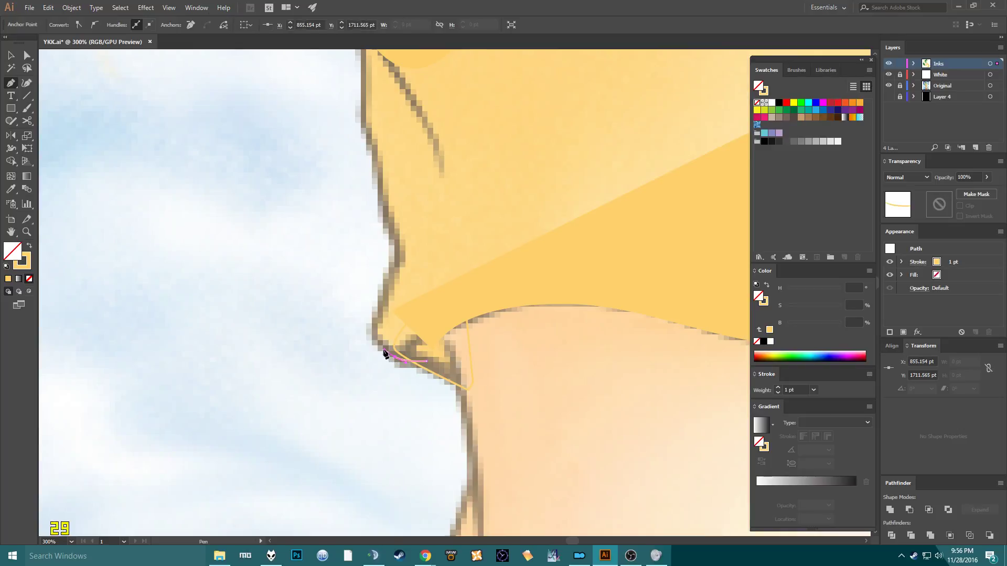
{"action": "left_click", "coordinate": [378, 306]}
{"action": "left_click", "coordinate": [397, 243]}
{"action": "left_click_drag", "start_coordinate": [370, 162], "coordinate": [374, 302]}
{"action": "left_click", "coordinate": [385, 216]}
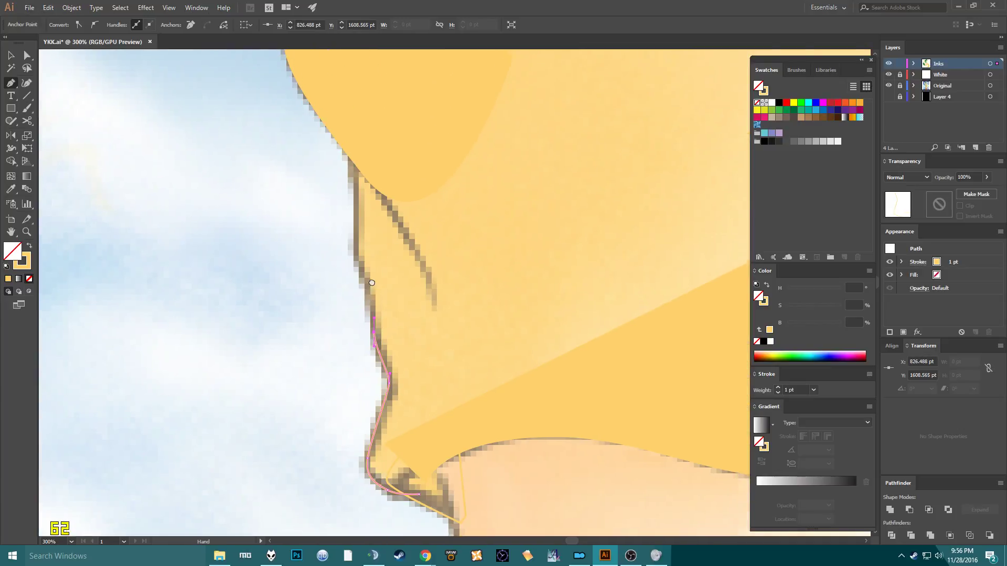
{"action": "left_click", "coordinate": [354, 261]}
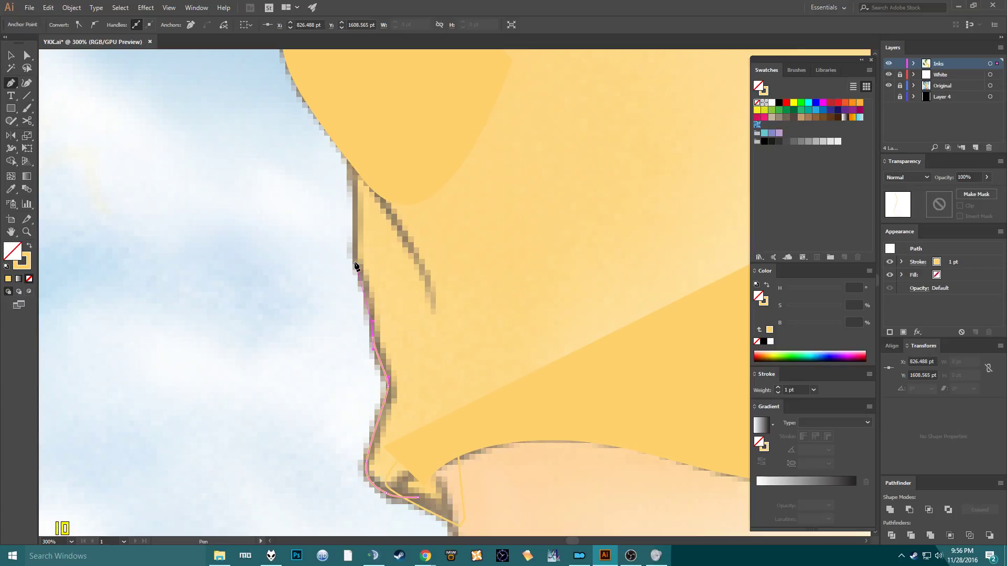
{"action": "left_click", "coordinate": [350, 246]}
{"action": "left_click_drag", "start_coordinate": [351, 124], "coordinate": [280, 353]}
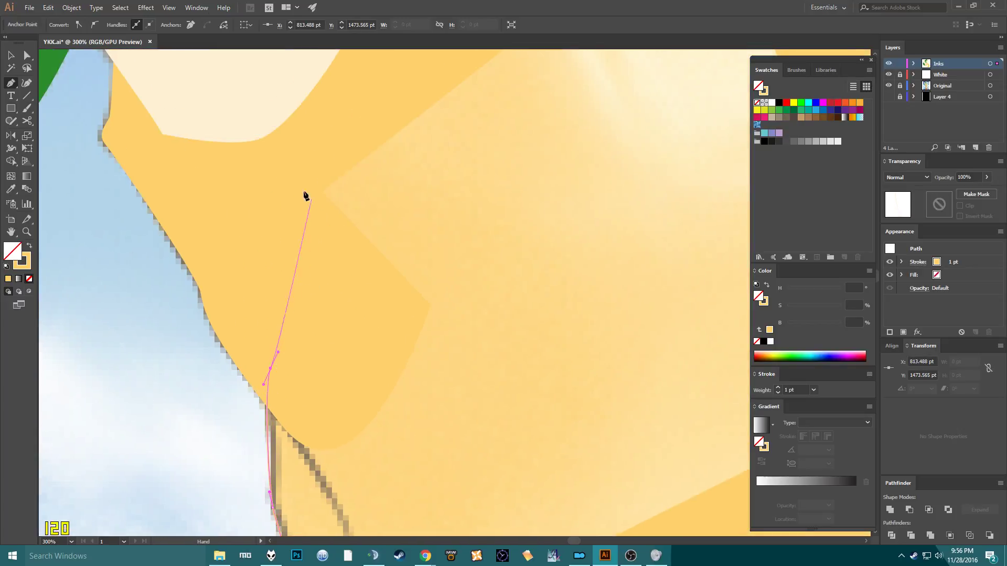
Continue the outline around the uncovered middle of the shirt and close it at the left hem corner.
{"action": "left_click", "coordinate": [306, 174]}
{"action": "scroll", "coordinate": [354, 159], "scroll_direction": "down", "scroll_amount": 1}
{"action": "scroll", "coordinate": [355, 160], "scroll_direction": "down", "scroll_amount": 1}
{"action": "left_click_drag", "start_coordinate": [416, 88], "coordinate": [356, 241]}
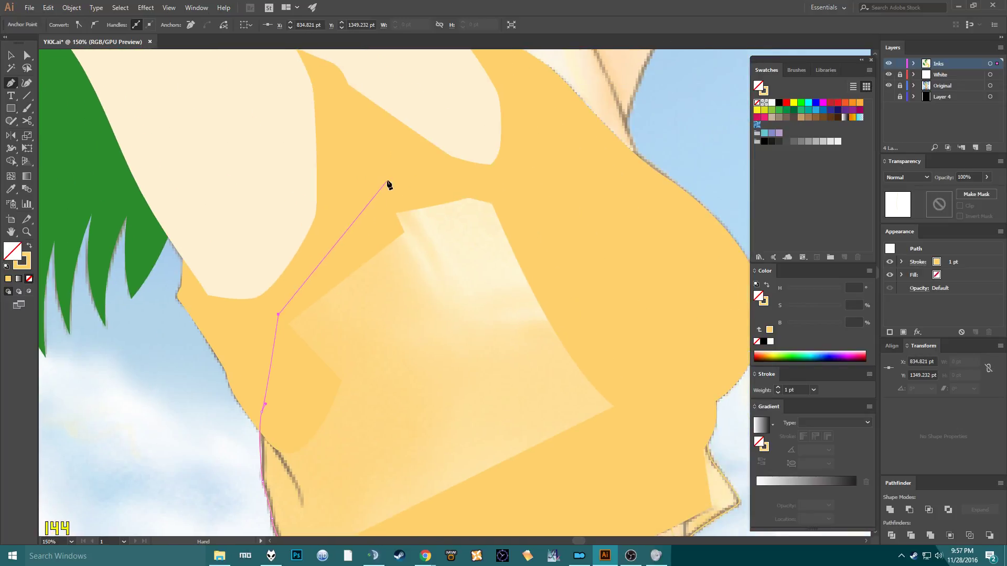
{"action": "left_click", "coordinate": [389, 179]}
{"action": "left_click", "coordinate": [522, 180]}
{"action": "left_click_drag", "start_coordinate": [668, 245], "coordinate": [493, 157]}
{"action": "left_click", "coordinate": [483, 275]}
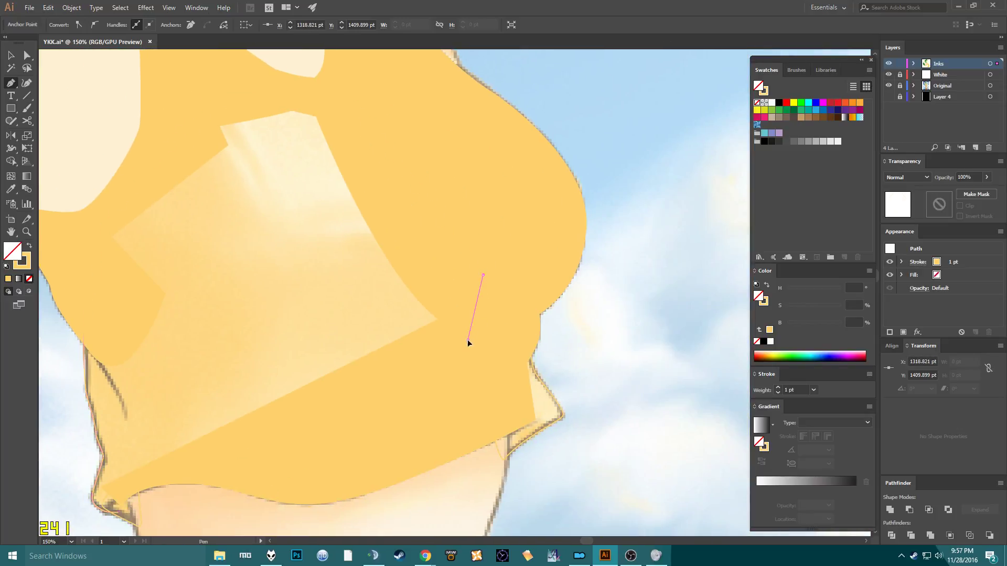
{"action": "left_click", "coordinate": [468, 340]}
{"action": "left_click_drag", "start_coordinate": [351, 421], "coordinate": [530, 306]}
{"action": "left_click", "coordinate": [303, 376]}
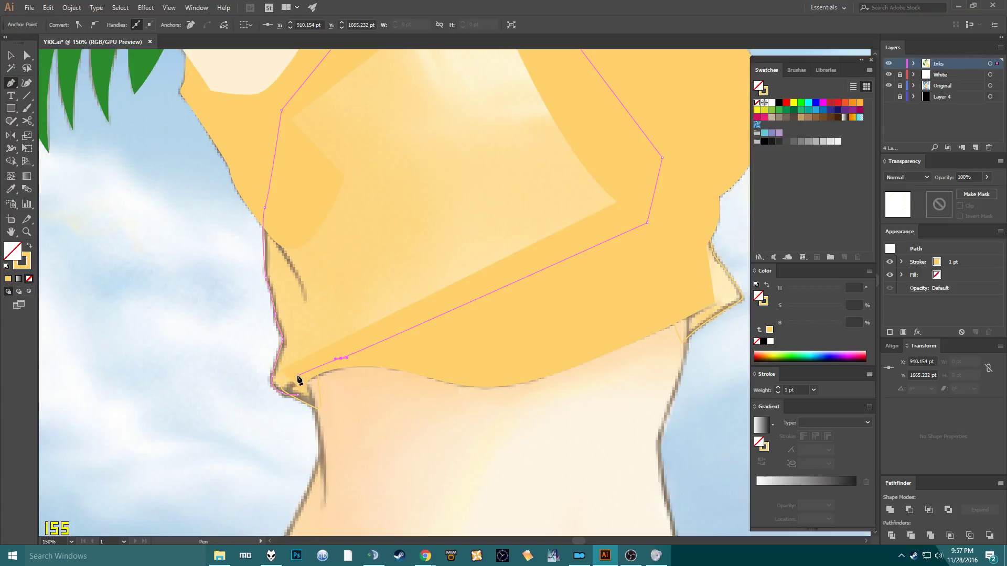
{"action": "left_click", "coordinate": [298, 395]}
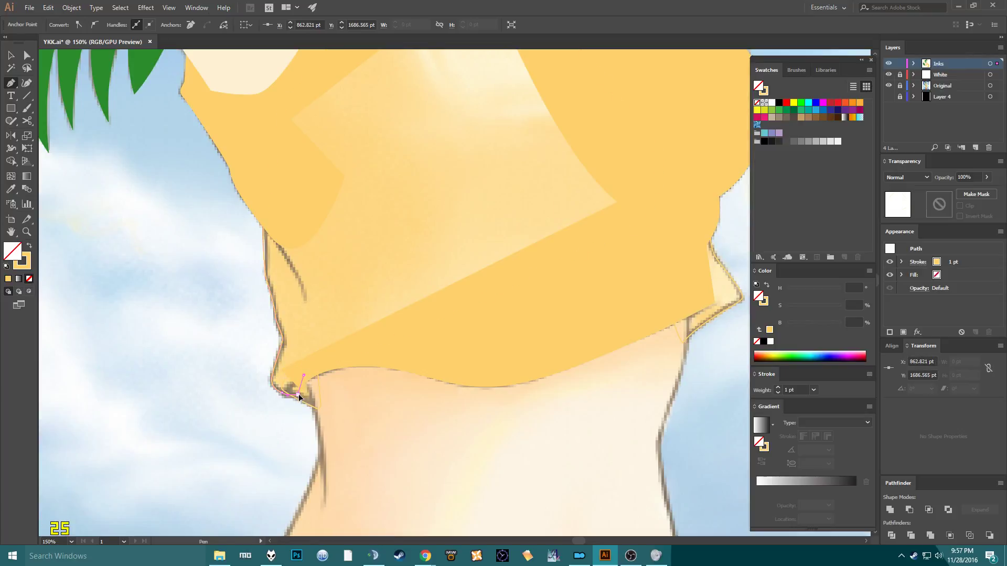
Swap the new shirt shape's yellow stroke to a fill and deselect it.
{"action": "key", "text": "shift+x"}
{"action": "scroll", "coordinate": [308, 367], "scroll_direction": "down", "scroll_amount": 2}
{"action": "mouse_move", "coordinate": [409, 301]}
{"action": "left_mouse_down"}
{"action": "mouse_move", "coordinate": [391, 425]}
{"action": "mouse_move", "coordinate": [403, 401]}
{"action": "left_mouse_up"}
{"action": "key", "text": "v"}
{"action": "left_click", "coordinate": [507, 240]}
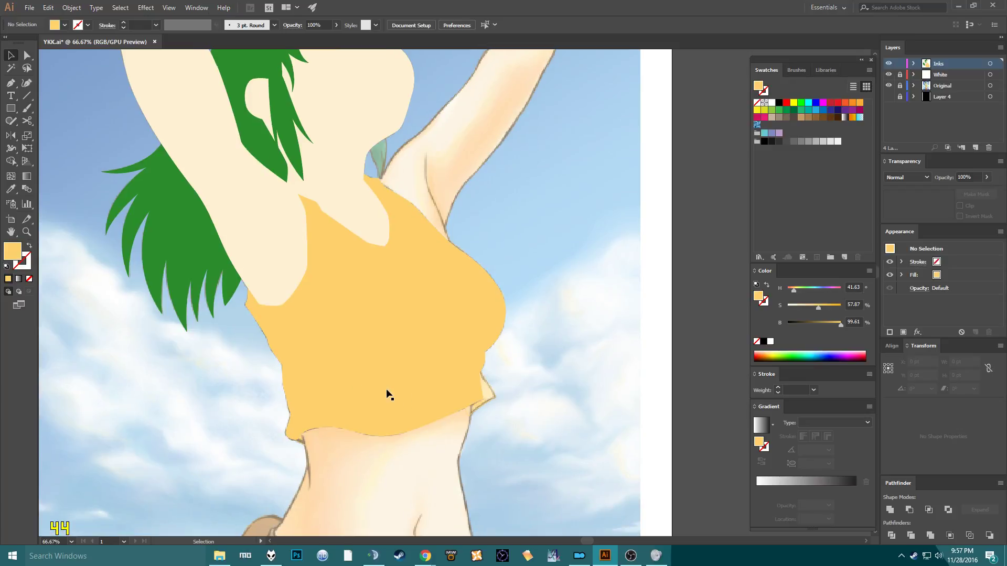
Hide the Original layer to check the flat colour shapes, and show the reference again.
{"action": "left_click", "coordinate": [889, 85]}
{"action": "scroll", "coordinate": [415, 378], "scroll_direction": "down", "scroll_amount": 1}
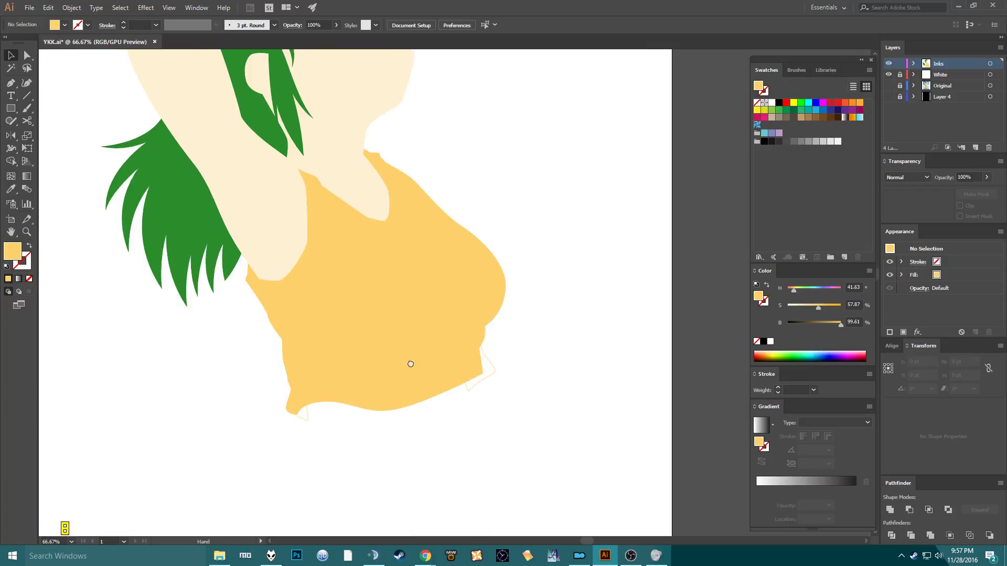
{"action": "left_click_drag", "start_coordinate": [409, 364], "coordinate": [384, 506]}
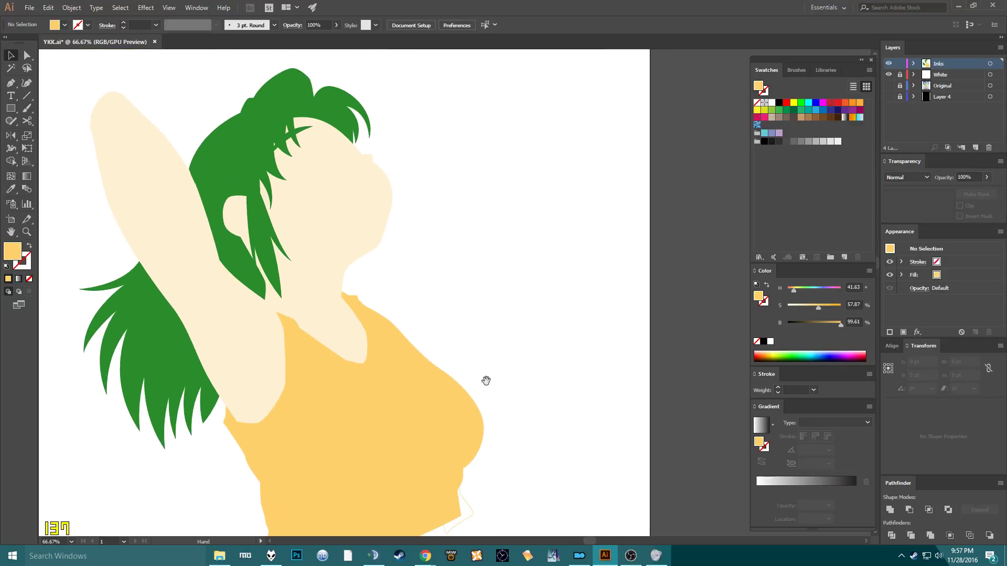
{"action": "left_click", "coordinate": [888, 85]}
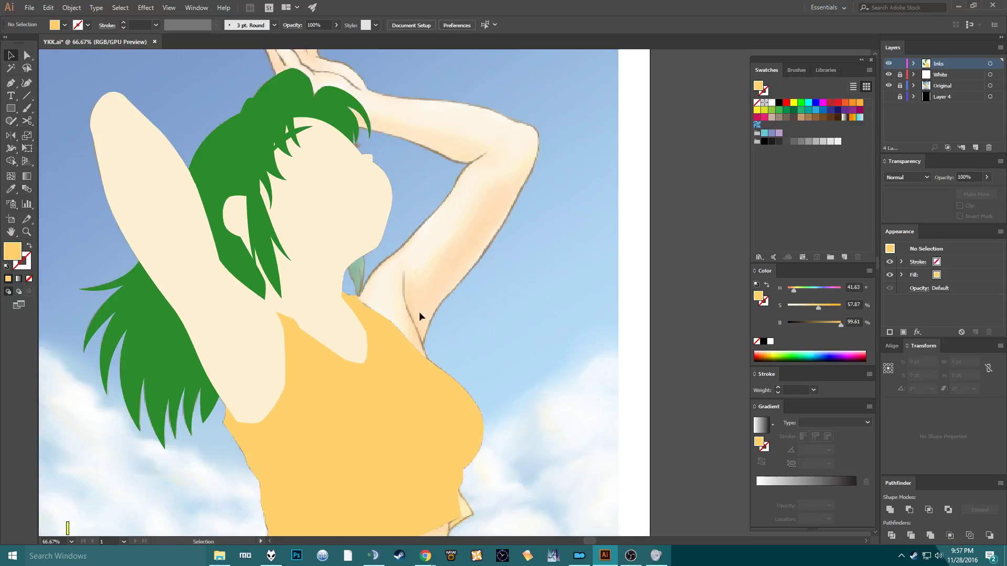
Pick up the face shape's skin colour and draw a small closed Pen shape at the far shoulder beside the shirt strap.
{"action": "left_click_drag", "start_coordinate": [420, 311], "coordinate": [470, 50]}
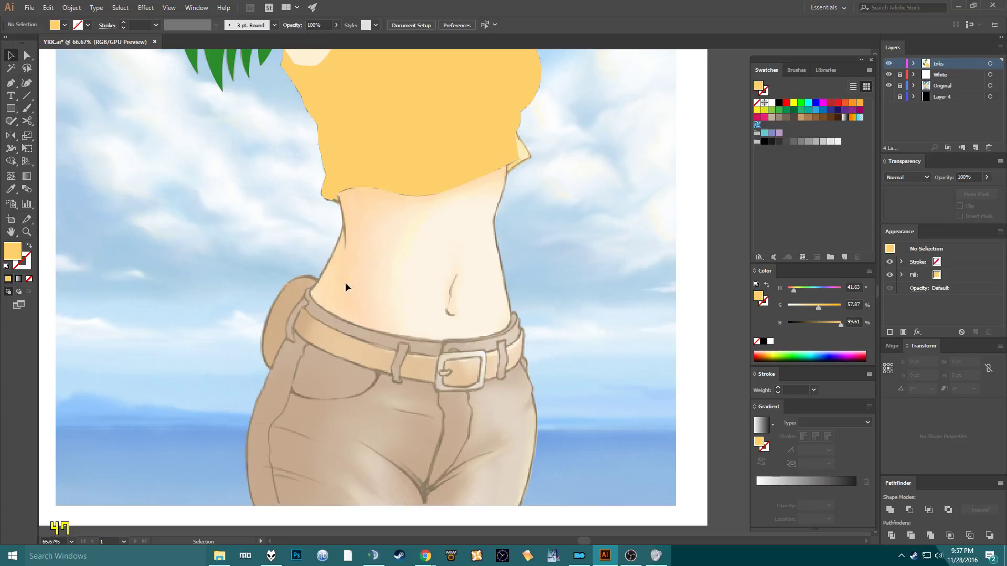
{"action": "left_click_drag", "start_coordinate": [345, 286], "coordinate": [427, 355]}
{"action": "left_click", "coordinate": [373, 254]}
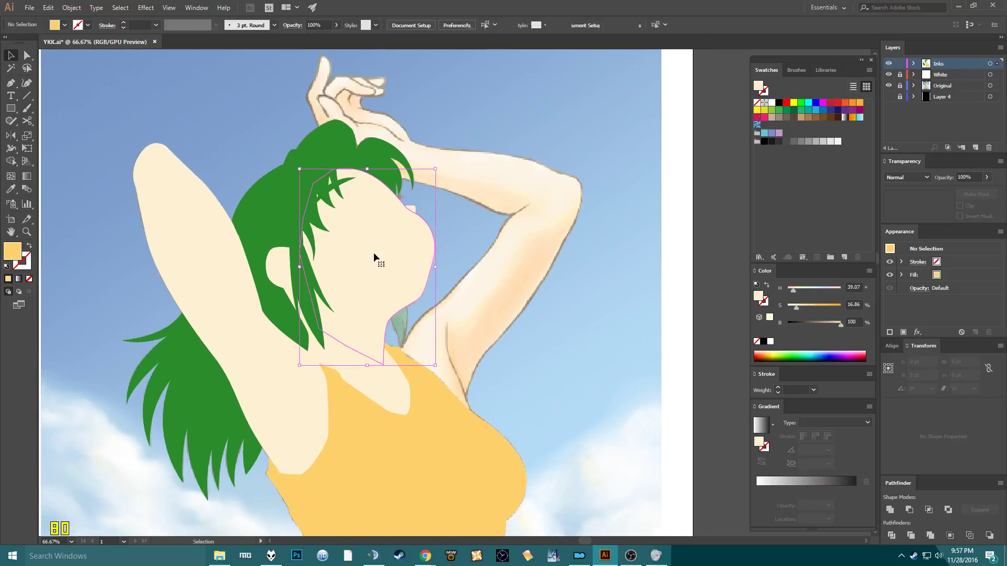
{"action": "scroll", "coordinate": [423, 248], "scroll_direction": "up", "scroll_amount": 3}
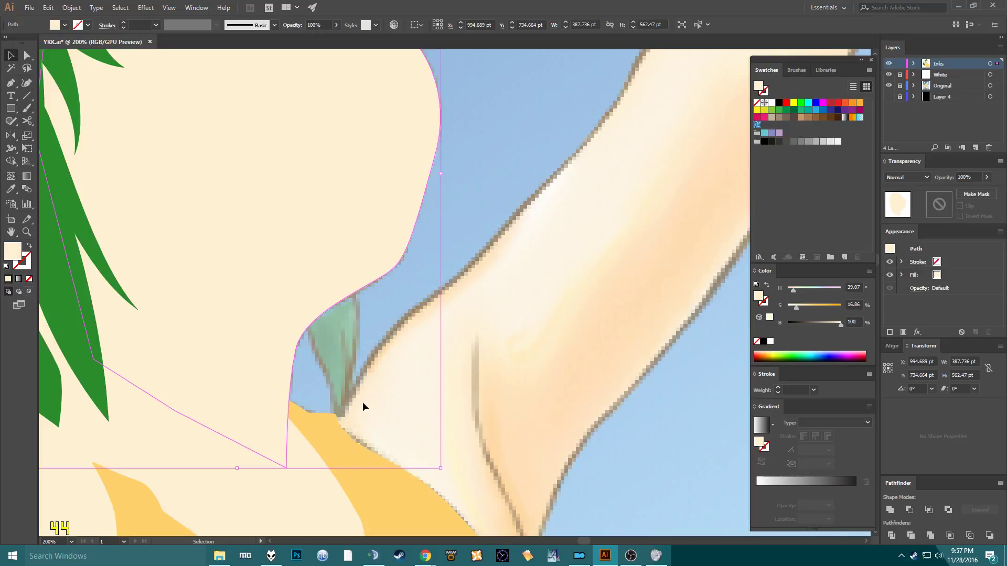
{"action": "scroll", "coordinate": [354, 404], "scroll_direction": "down", "scroll_amount": 2}
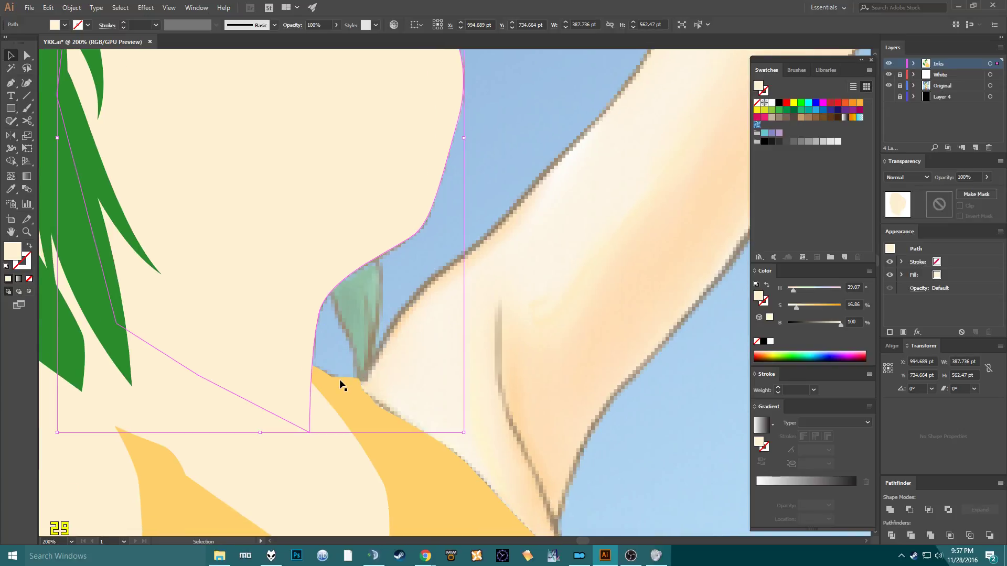
{"action": "key", "text": "p"}
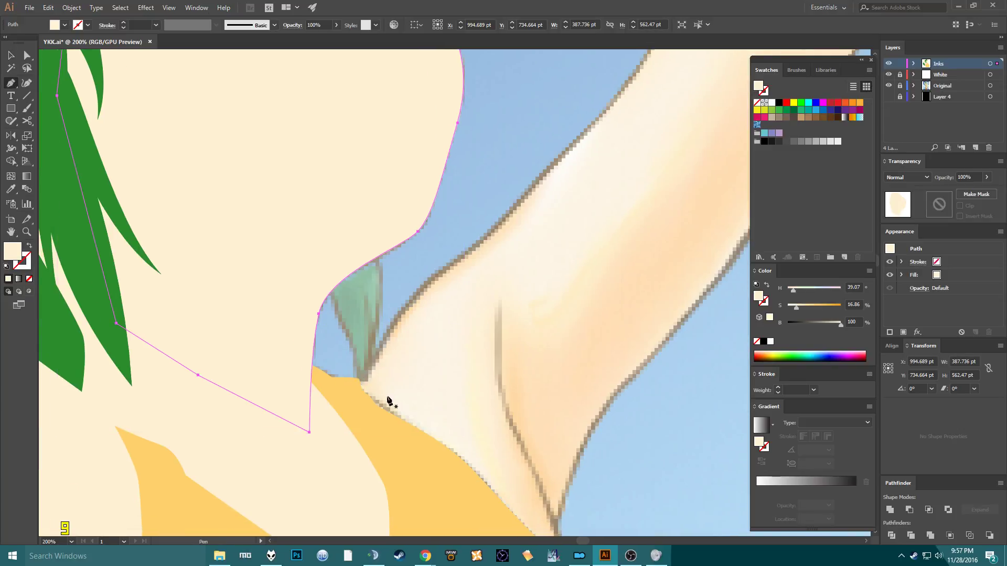
{"action": "left_click", "coordinate": [355, 379]}
{"action": "left_click_drag", "start_coordinate": [384, 383], "coordinate": [405, 394]}
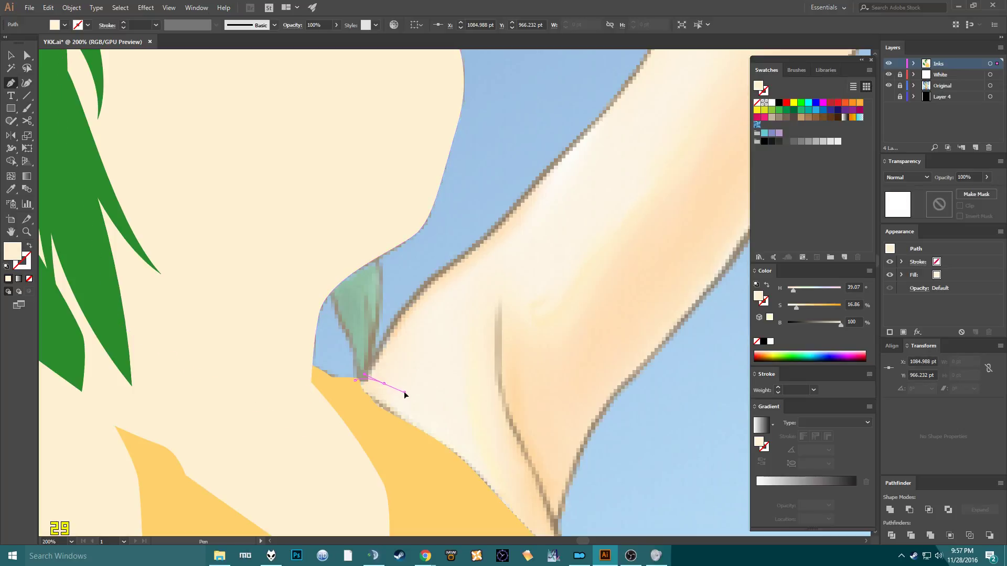
{"action": "left_click", "coordinate": [391, 427]}
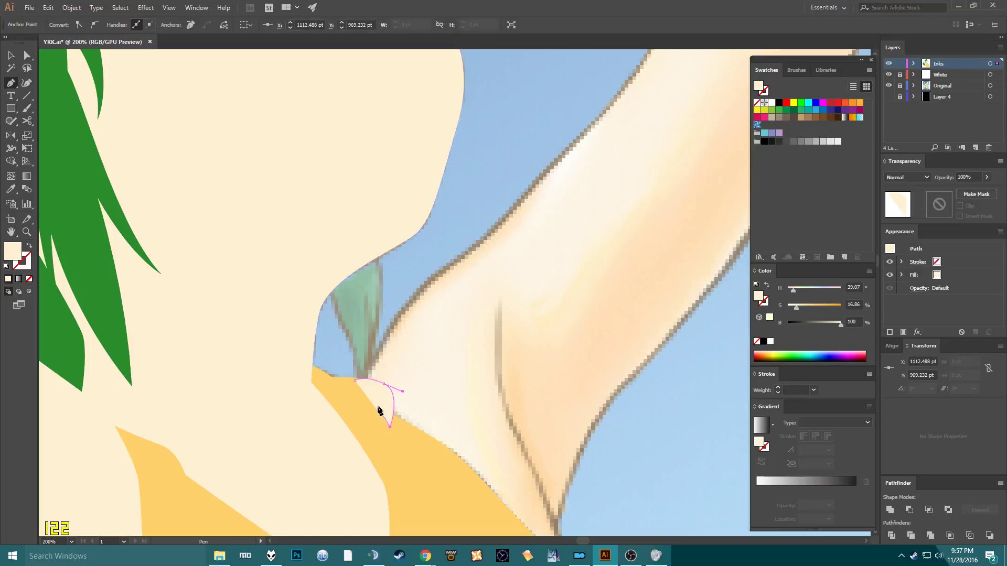
{"action": "left_click", "coordinate": [356, 381]}
Start a skin-coloured Pen shape at the far shoulder and trace the raised upper arm's inner edge up to the elbow crease.
{"action": "left_click", "coordinate": [362, 382]}
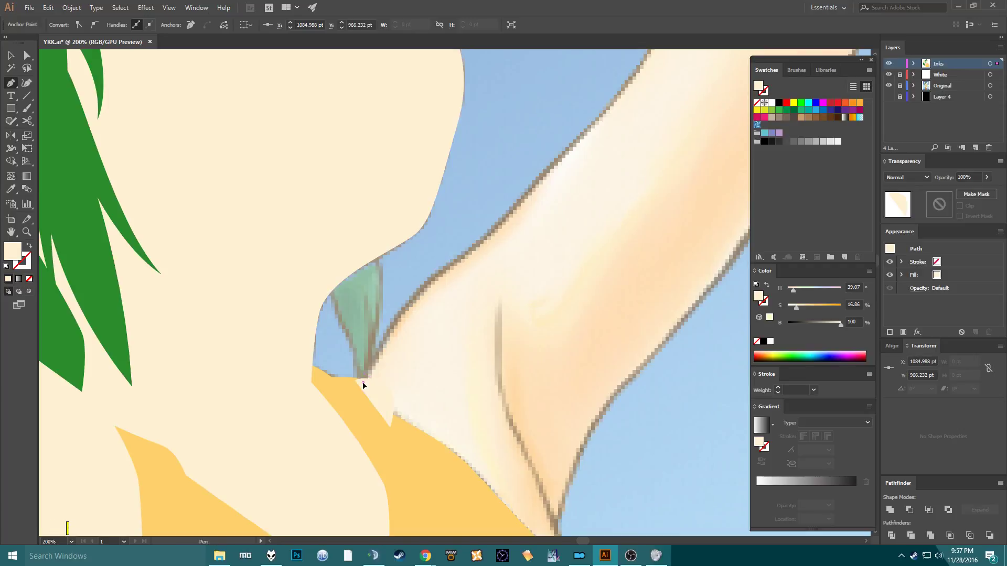
{"action": "left_click", "coordinate": [431, 270]}
{"action": "left_click", "coordinate": [475, 256]}
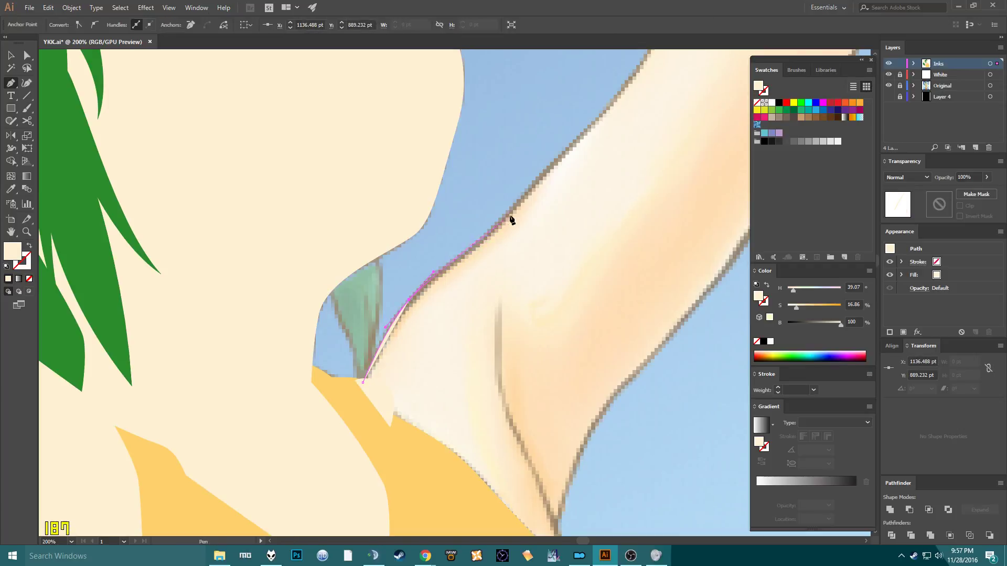
{"action": "left_click", "coordinate": [515, 201]}
{"action": "left_click", "coordinate": [555, 148]}
{"action": "left_click_drag", "start_coordinate": [556, 148], "coordinate": [562, 151]}
{"action": "left_click_drag", "start_coordinate": [556, 158], "coordinate": [555, 309]}
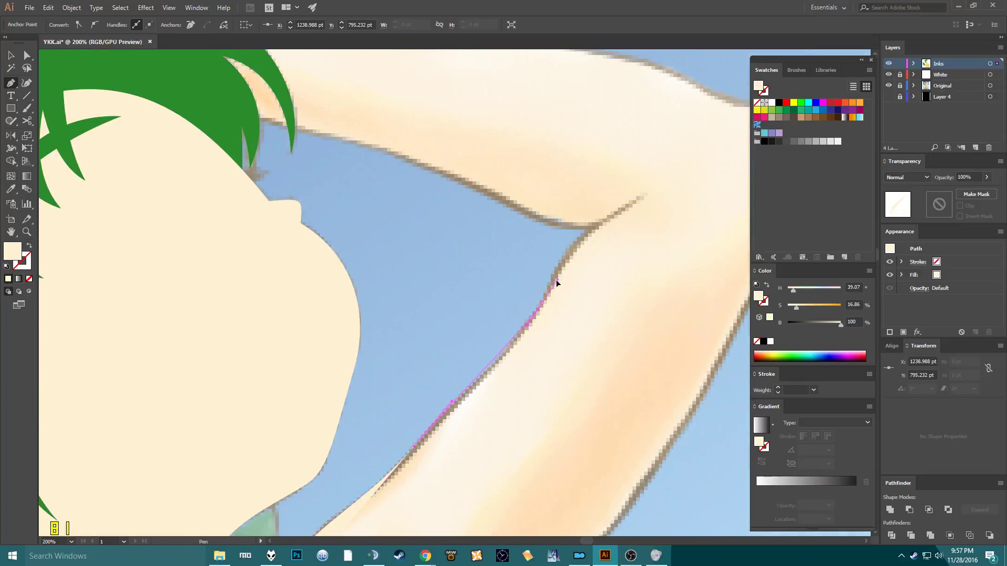
{"action": "left_click", "coordinate": [526, 332]}
{"action": "left_click", "coordinate": [554, 272]}
{"action": "left_click", "coordinate": [576, 235]}
{"action": "left_click", "coordinate": [616, 209]}
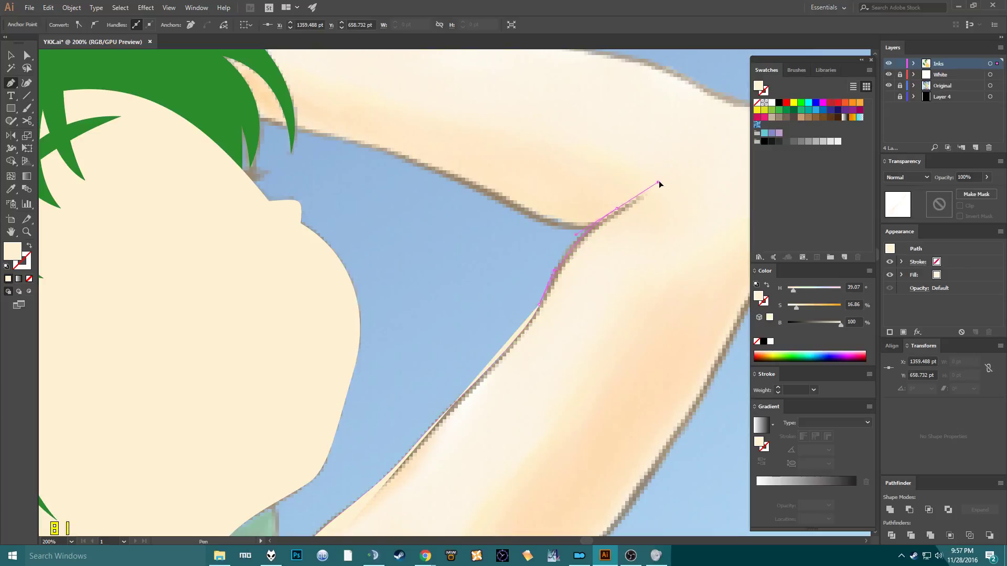
Close the upper-arm shape down through the arm and over the shirt edge, select it with the small shoulder shape, and deselect both.
{"action": "left_click", "coordinate": [644, 302]}
{"action": "key", "text": "space"}
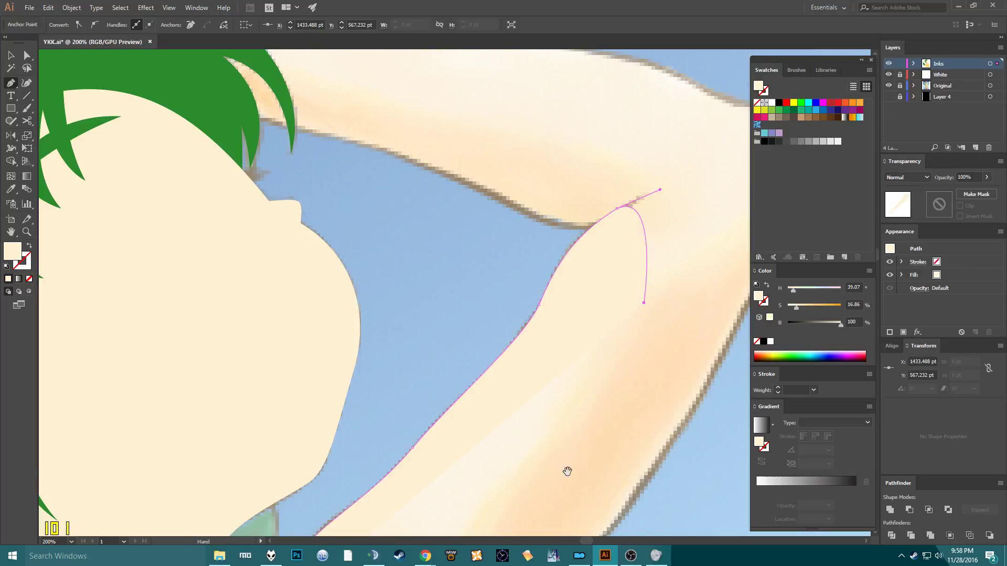
{"action": "left_click_drag", "start_coordinate": [566, 472], "coordinate": [697, 157]}
{"action": "left_click", "coordinate": [456, 393]}
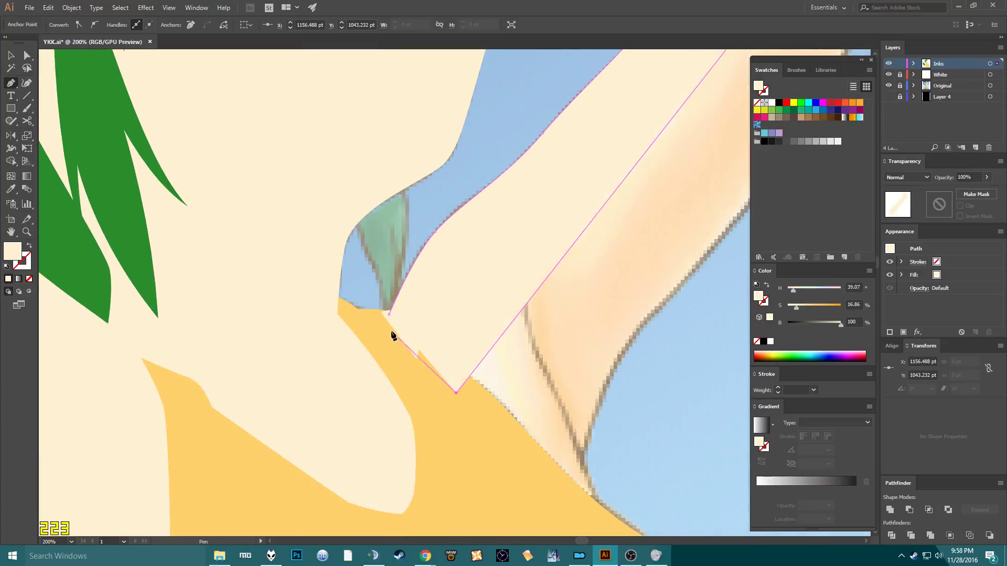
{"action": "left_click", "coordinate": [391, 330]}
{"action": "left_click_drag", "start_coordinate": [389, 314], "coordinate": [382, 326]}
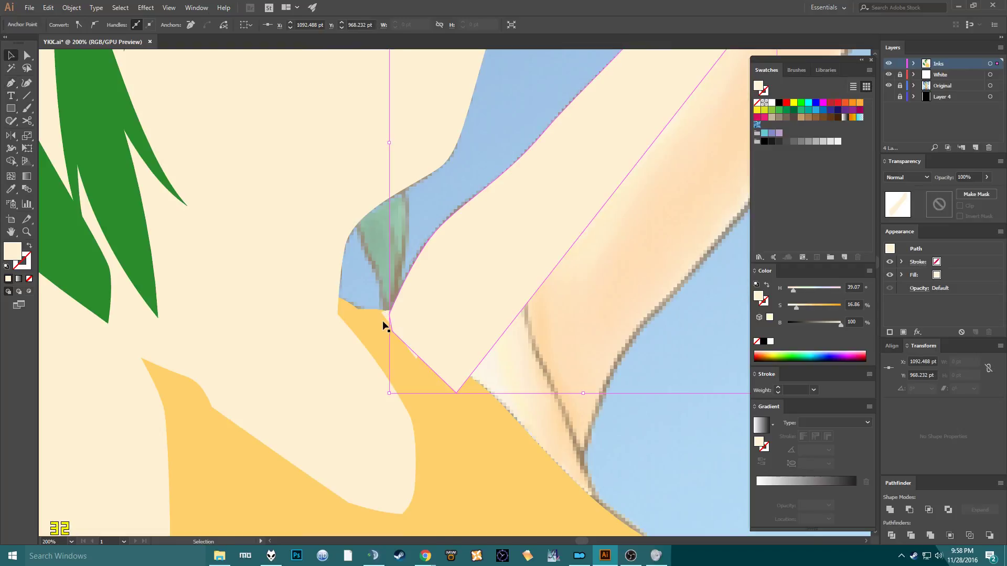
{"action": "key", "text": "v"}
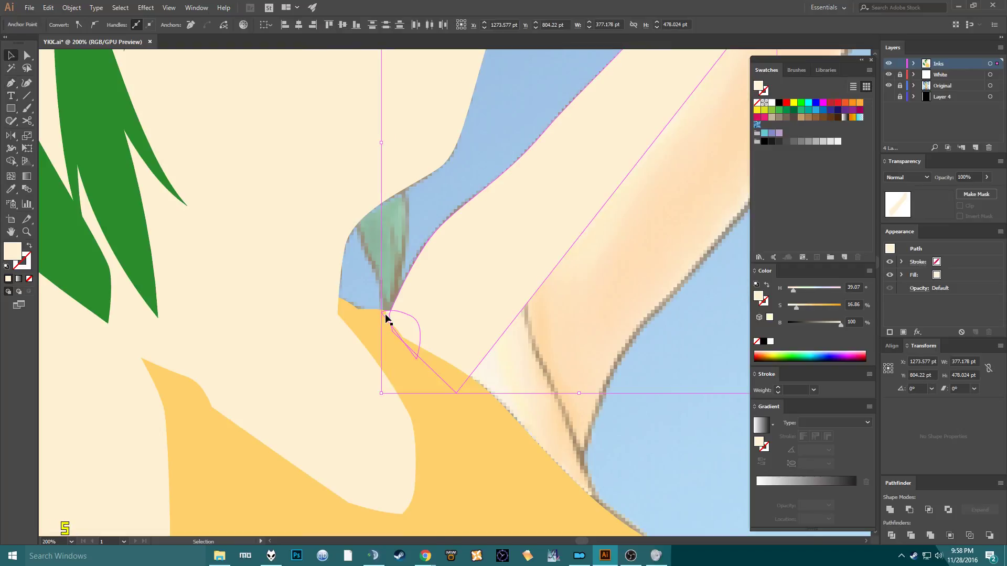
{"action": "key", "text": "space"}
{"action": "left_click_drag", "start_coordinate": [436, 293], "coordinate": [174, 366]}
{"action": "left_click", "coordinate": [311, 359]}
{"action": "key", "text": "space"}
Draw a small closed skin-coloured Pen shape between the armpit crease and the shirt edge, overlapping the shirt.
{"action": "left_click_drag", "start_coordinate": [371, 294], "coordinate": [565, 265]}
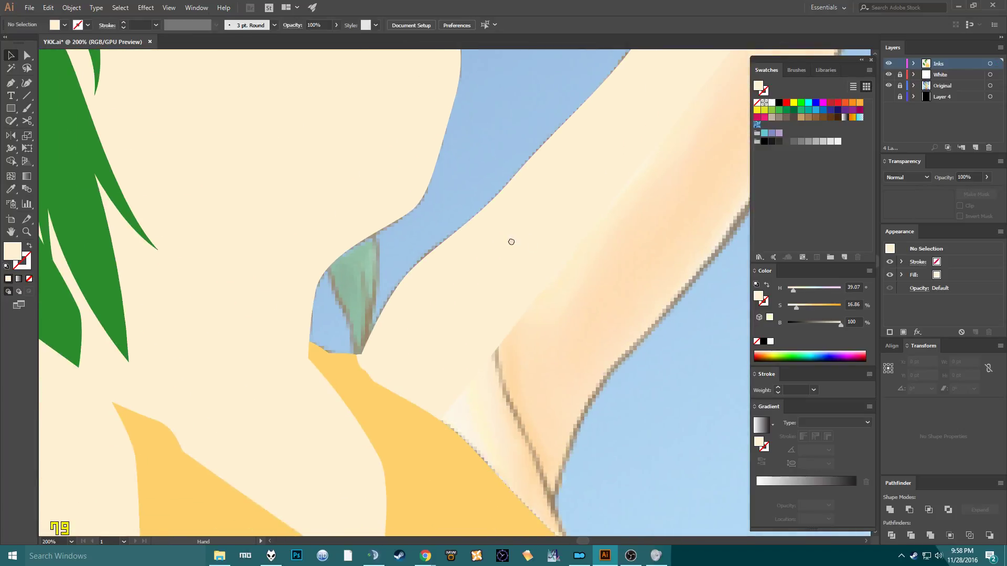
{"action": "left_click_drag", "start_coordinate": [510, 240], "coordinate": [568, 230]}
{"action": "key", "text": "space"}
{"action": "left_click_drag", "start_coordinate": [564, 347], "coordinate": [492, 218]}
{"action": "key", "text": "p"}
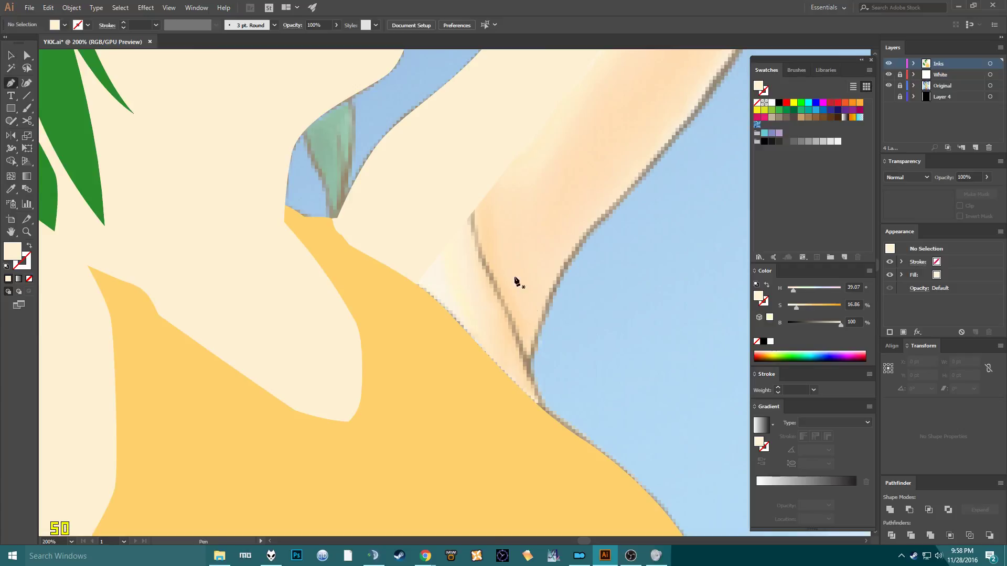
{"action": "left_click", "coordinate": [546, 420]}
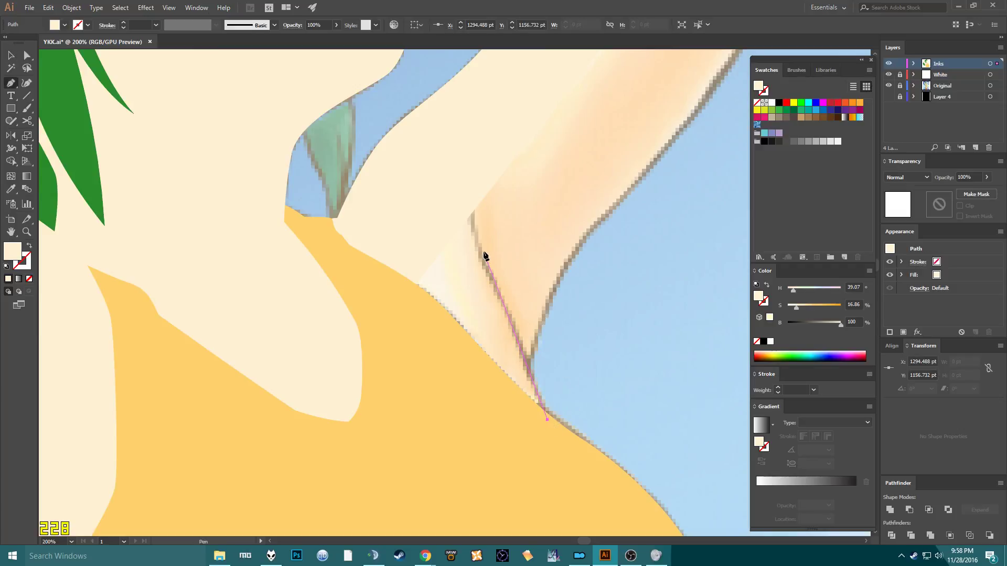
{"action": "left_click_drag", "start_coordinate": [483, 253], "coordinate": [449, 196]}
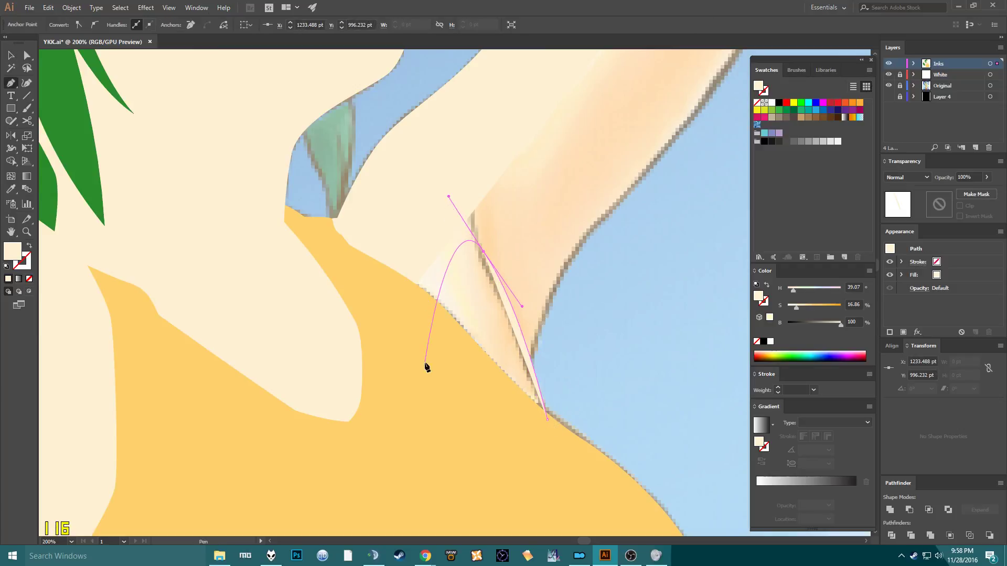
{"action": "left_click", "coordinate": [425, 362]}
{"action": "left_click", "coordinate": [547, 419]}
{"action": "key", "text": "v"}
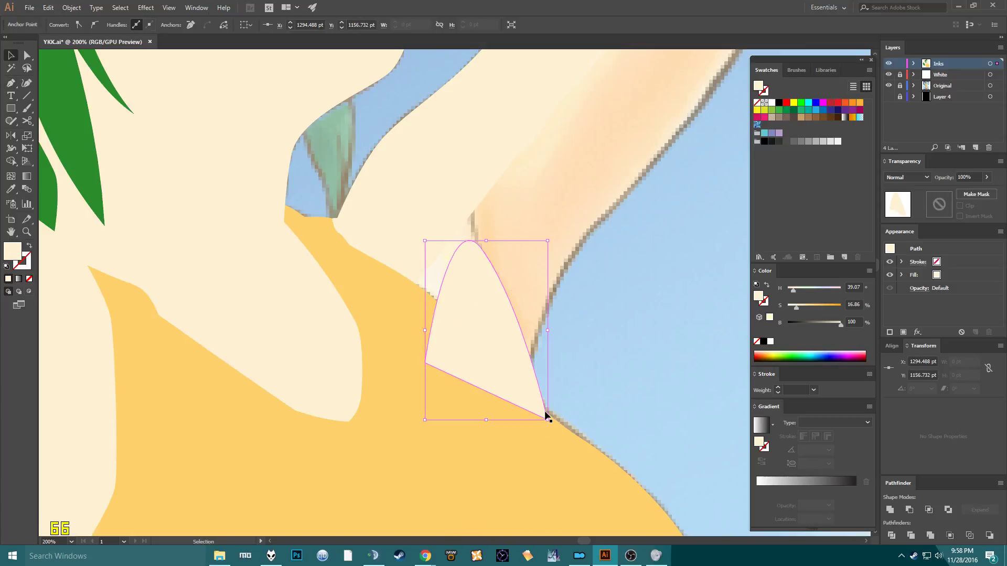
Pick up the hair's green fill and draw a closed Pen shape over the hair patch between the neck and far shoulder, overlapping skin and shirt.
{"action": "scroll", "coordinate": [226, 312], "scroll_direction": "up", "scroll_amount": 5}
{"action": "scroll", "coordinate": [226, 313], "scroll_direction": "left", "scroll_amount": 3}
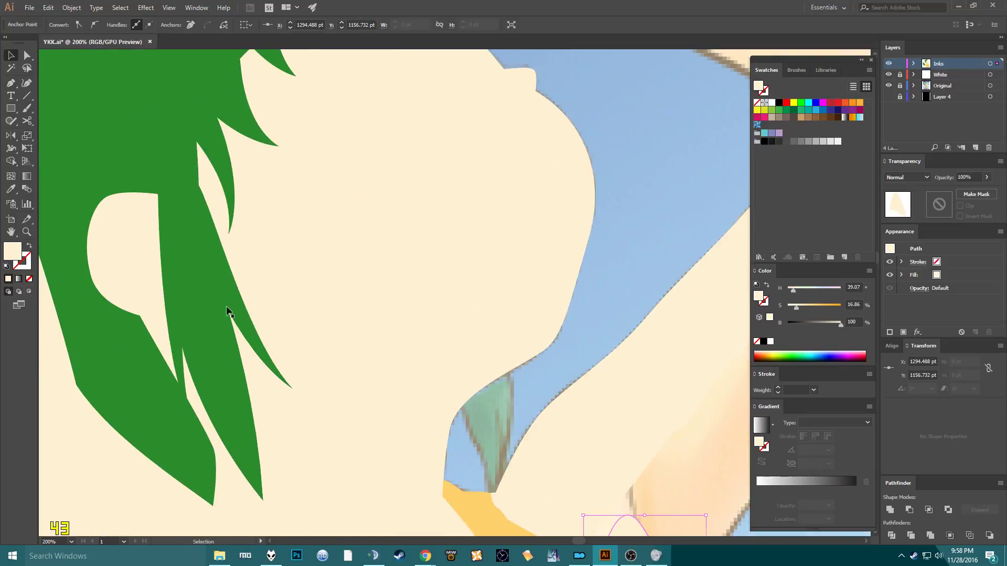
{"action": "left_click", "coordinate": [193, 308]}
{"action": "left_click_drag", "start_coordinate": [416, 413], "coordinate": [311, 237]}
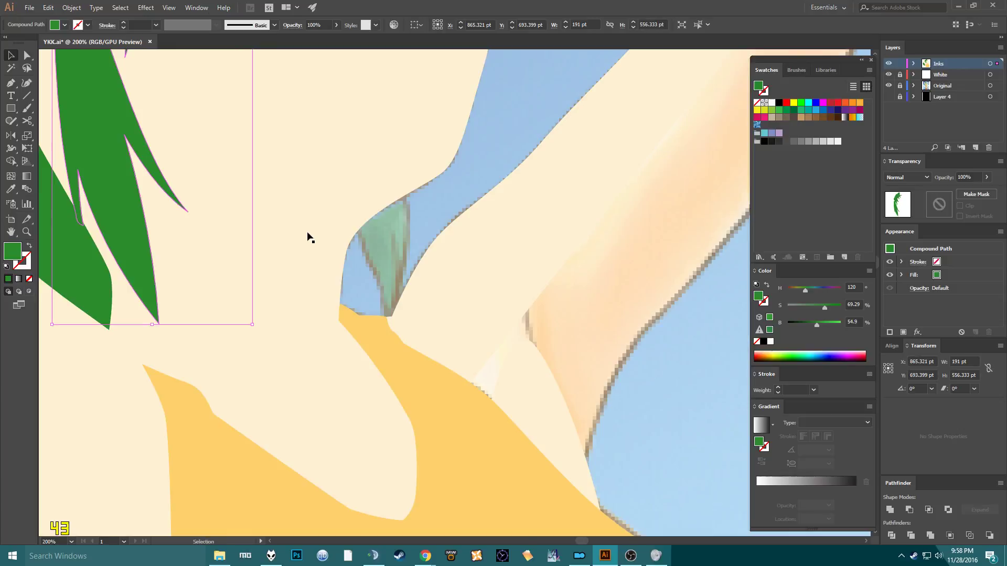
{"action": "key", "text": "p"}
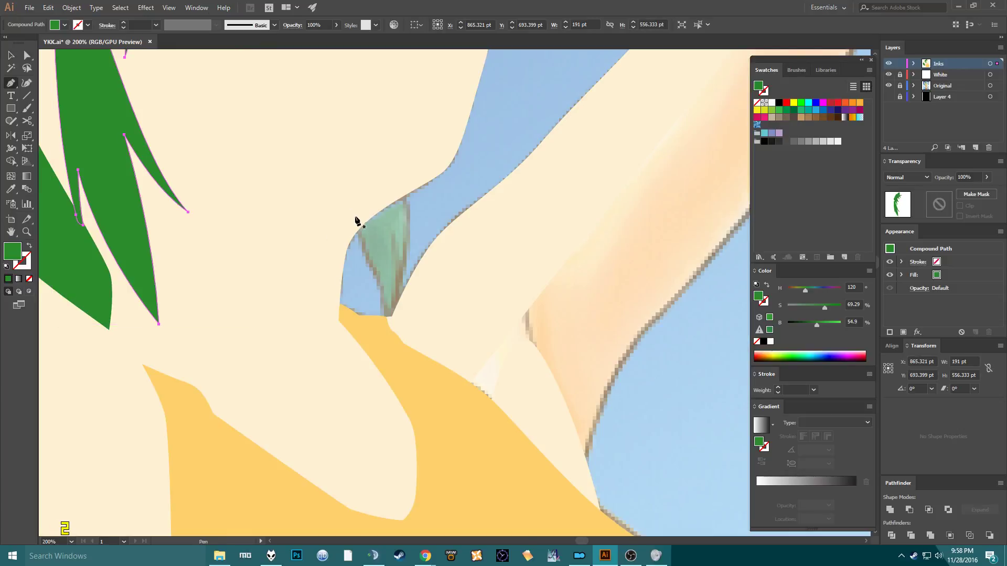
{"action": "left_click", "coordinate": [355, 216]}
{"action": "left_click_drag", "start_coordinate": [356, 255], "coordinate": [358, 262]}
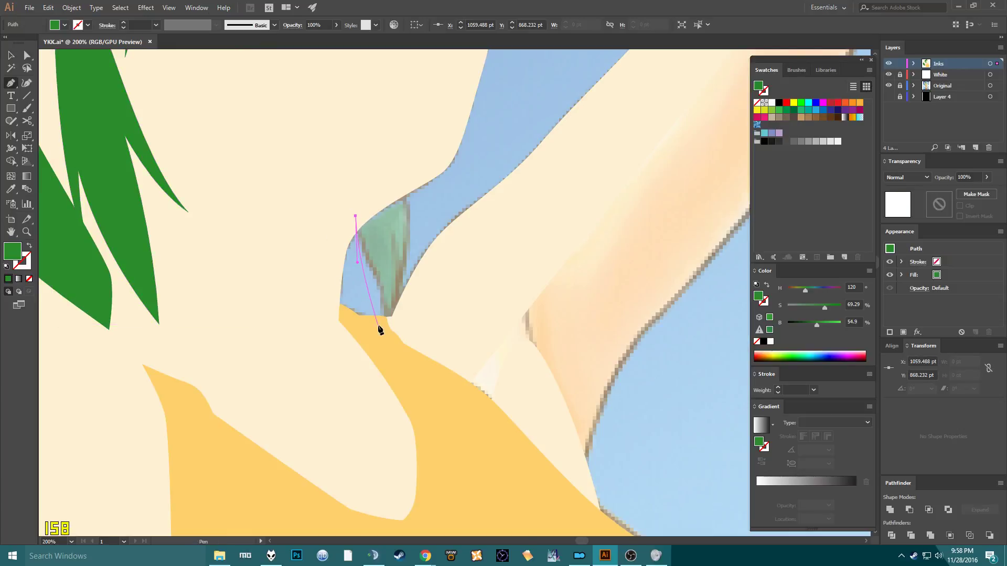
{"action": "left_click_drag", "start_coordinate": [373, 342], "coordinate": [375, 366]}
{"action": "left_click", "coordinate": [398, 330]}
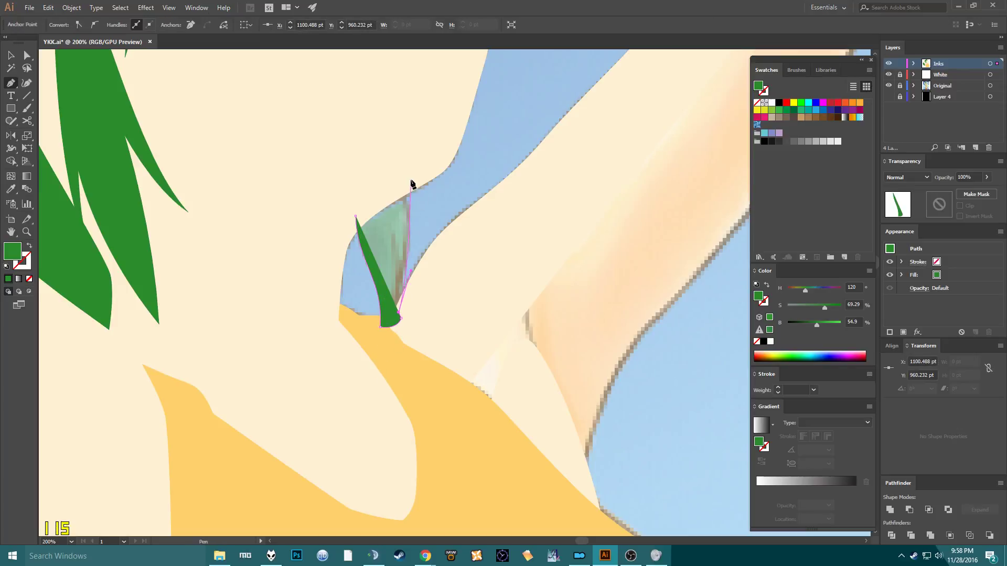
{"action": "left_click_drag", "start_coordinate": [402, 179], "coordinate": [385, 156]}
{"action": "left_click", "coordinate": [357, 217]}
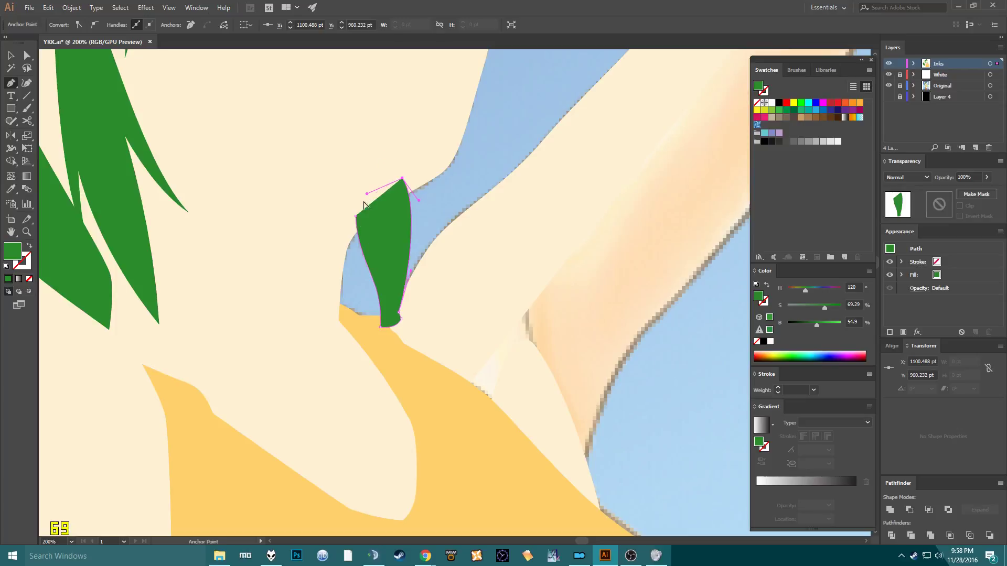
Send the new green hair patch behind the skin and yellow shirt shapes, and deselect it.
{"action": "key", "text": "v"}
{"action": "left_click", "coordinate": [356, 216], "text": "ctrl"}
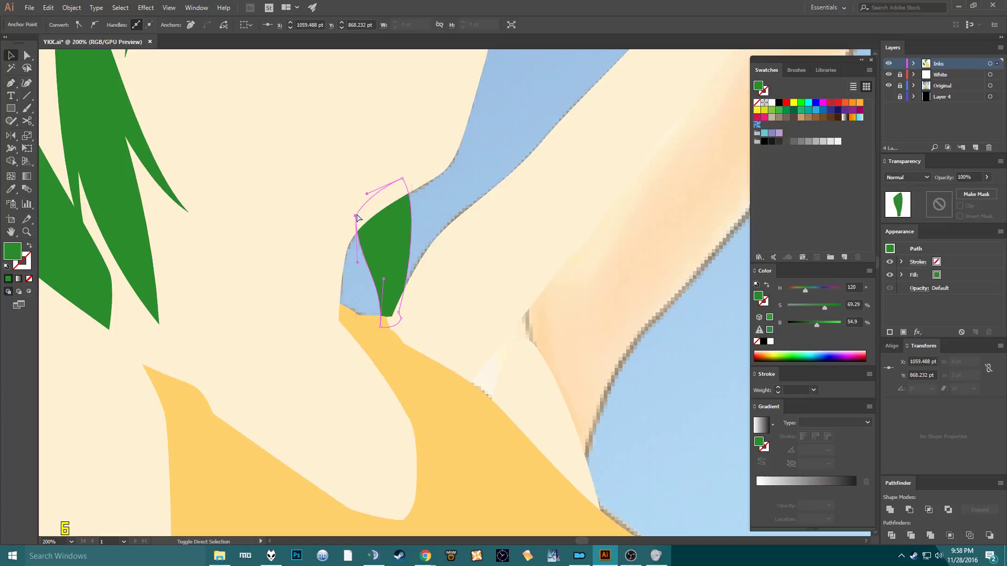
{"action": "key", "text": "a"}
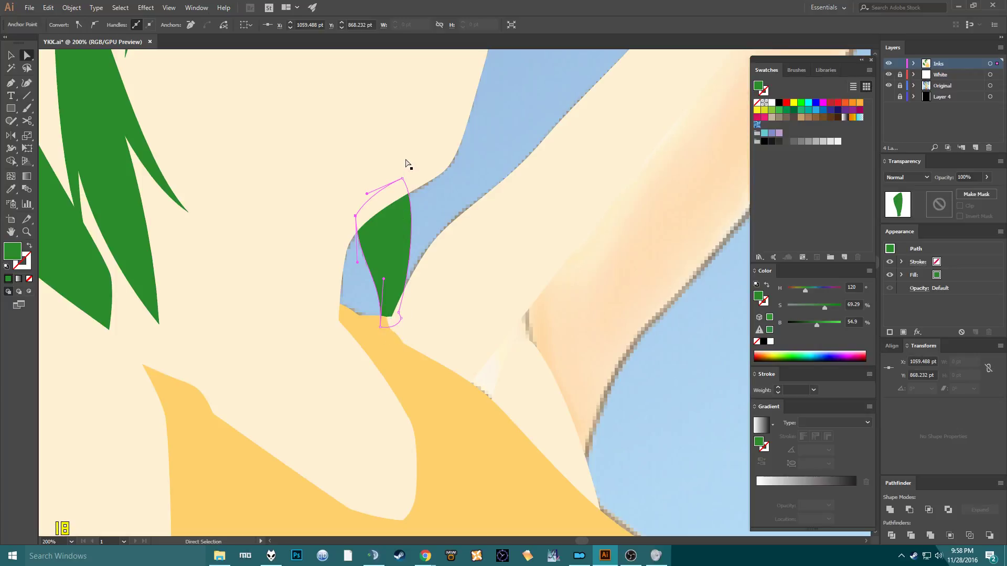
{"action": "left_click", "coordinate": [466, 152]}
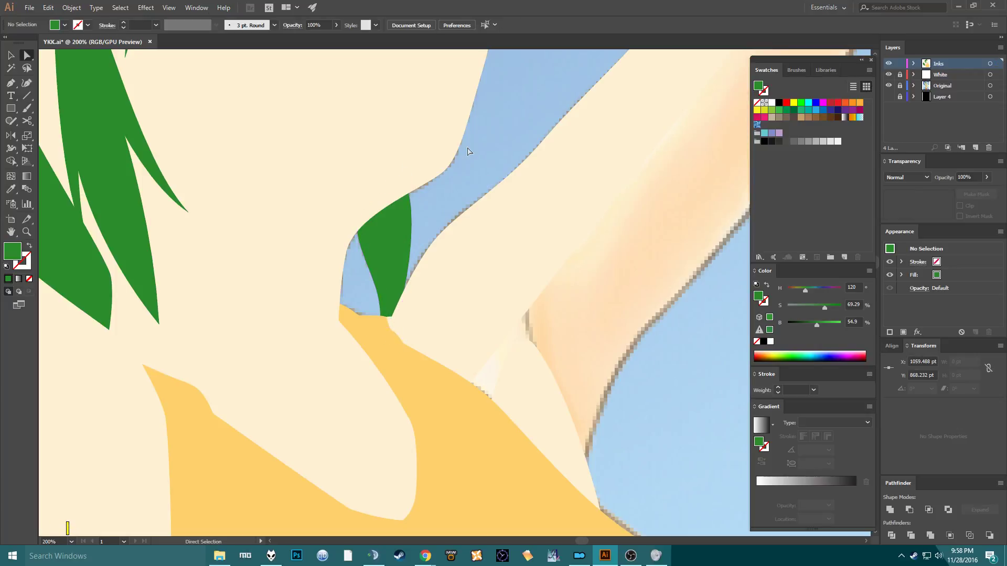
Hide the Original layer to check the flat colour shapes without the reference, and show it again.
{"action": "key", "text": "ctrl+minus"}
{"action": "key", "text": "ctrl+minus"}
{"action": "key", "text": "ctrl+minus"}
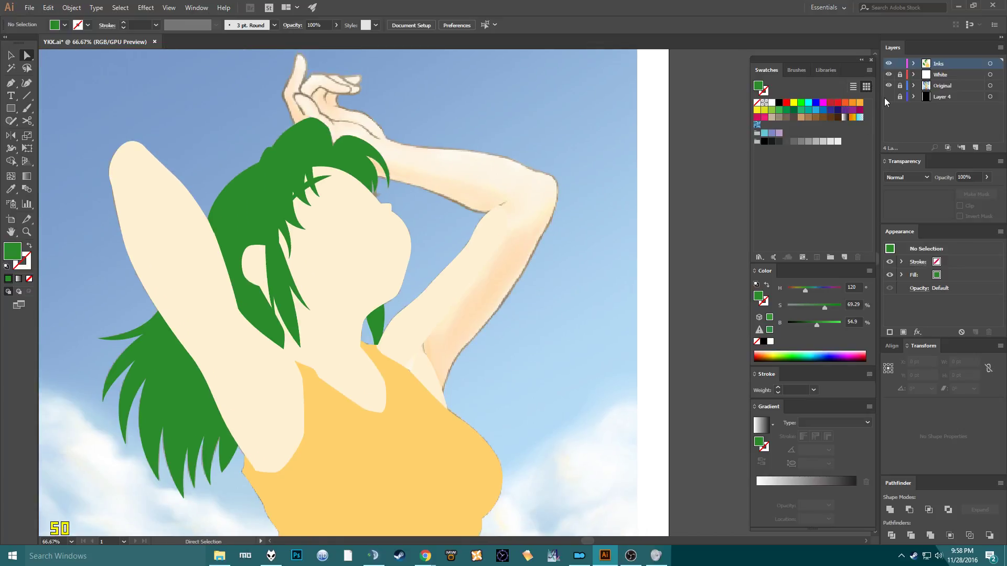
{"action": "left_click", "coordinate": [888, 85]}
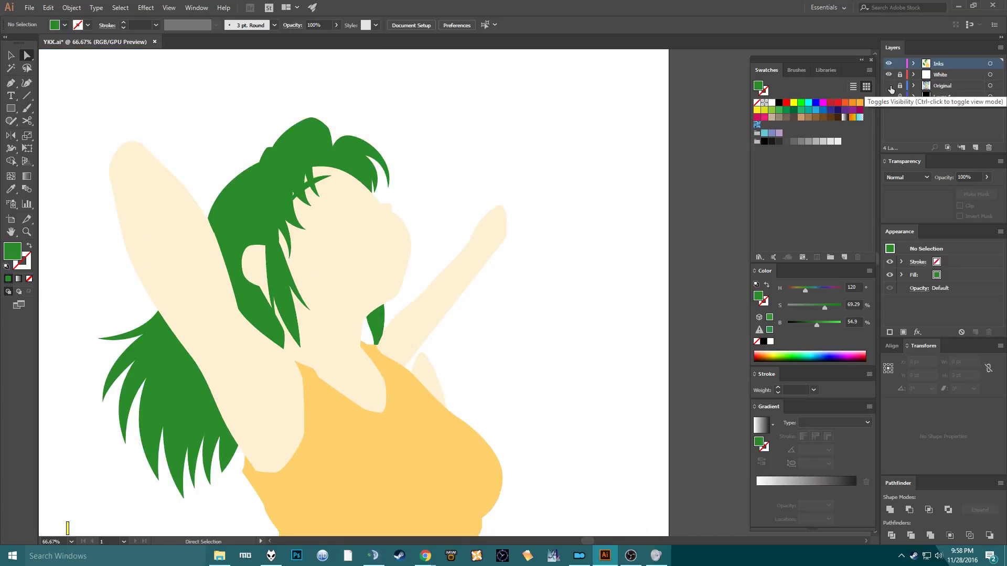
{"action": "left_click", "coordinate": [889, 85]}
{"action": "scroll", "coordinate": [403, 223], "scroll_direction": "up", "scroll_amount": 2, "text": "alt"}
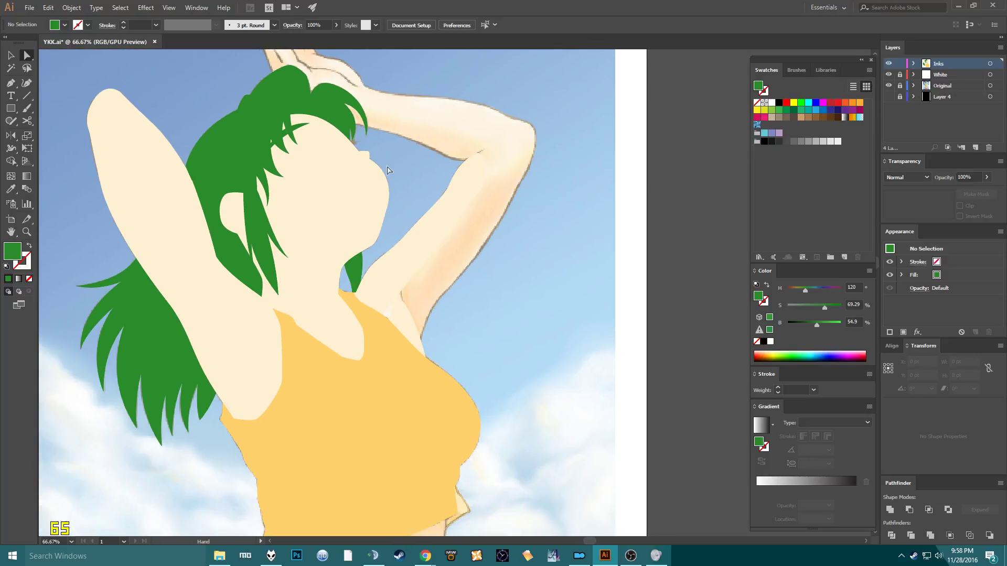
{"action": "scroll", "coordinate": [388, 192], "scroll_direction": "down", "scroll_amount": 1, "text": "alt"}
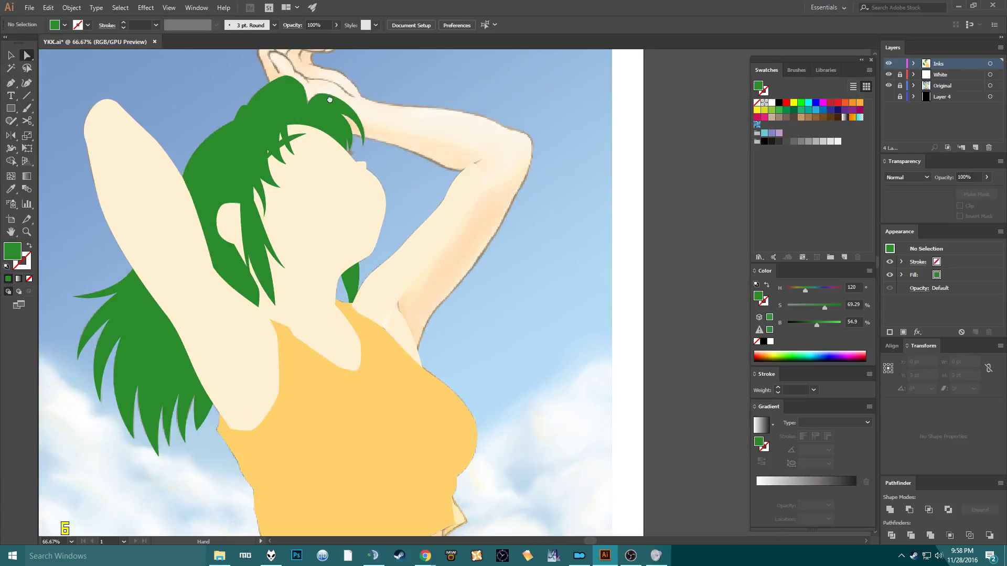
{"action": "scroll", "coordinate": [326, 163], "scroll_direction": "down", "scroll_amount": 1, "text": "alt"}
{"action": "scroll", "coordinate": [302, 82], "scroll_direction": "down", "scroll_amount": 3}
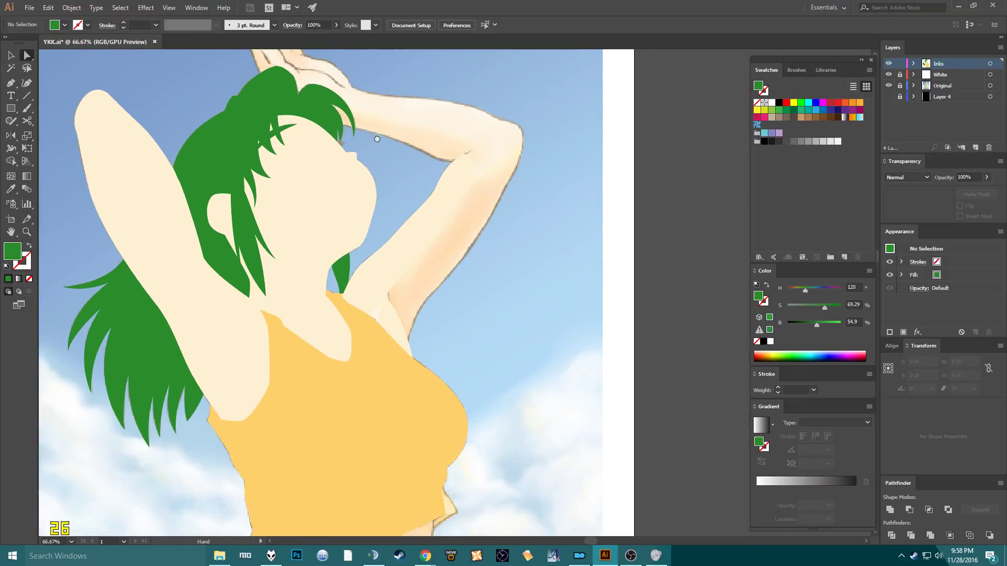
Pick up the skin fill from the existing skin shape and start a Pen path at the armpit along the upper arm's outer edge.
{"action": "left_click", "coordinate": [467, 265]}
{"action": "scroll", "coordinate": [467, 265], "scroll_direction": "up", "scroll_amount": 3, "text": "alt"}
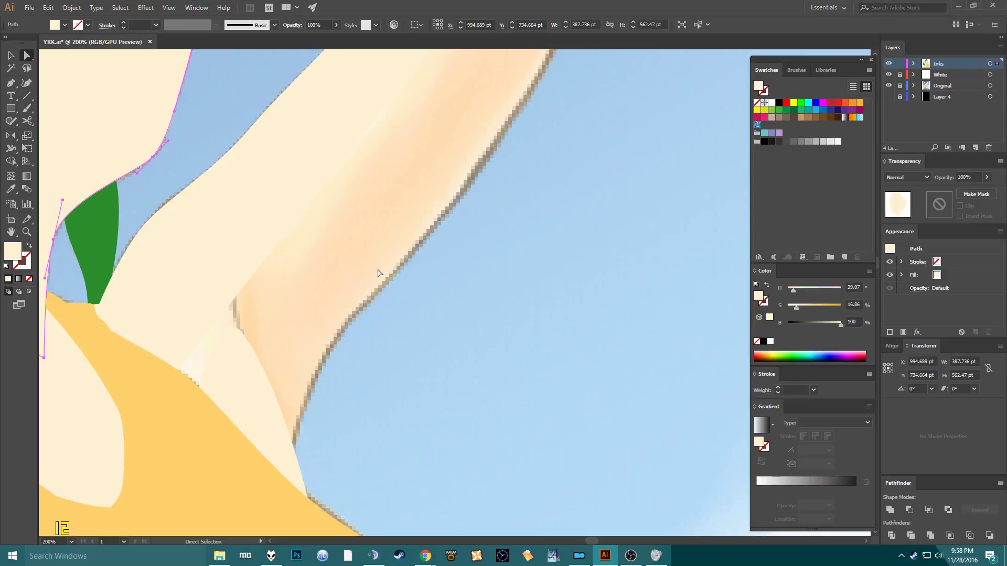
{"action": "key", "text": "p"}
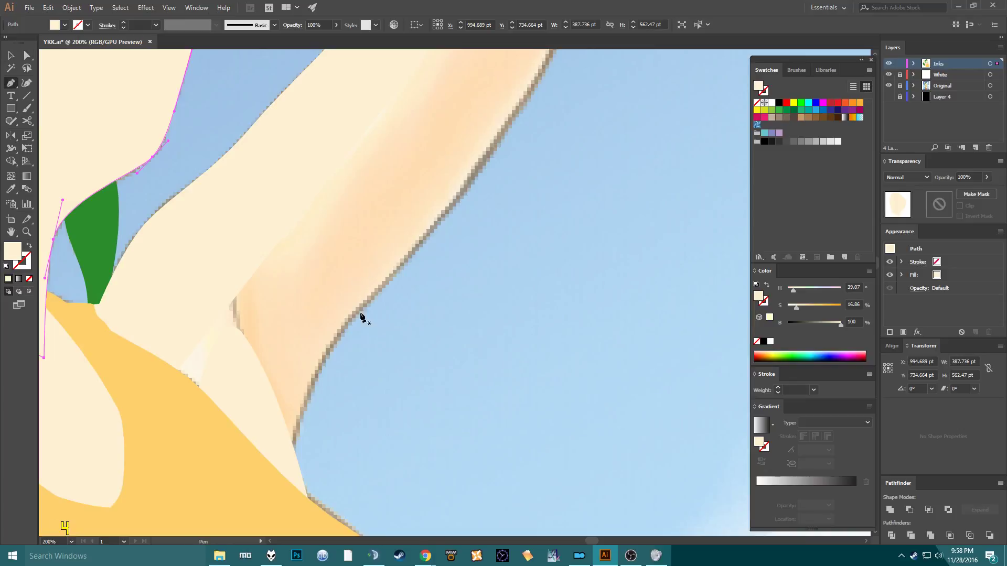
{"action": "left_click", "coordinate": [292, 463]}
{"action": "left_click", "coordinate": [301, 405]}
{"action": "left_click", "coordinate": [340, 334]}
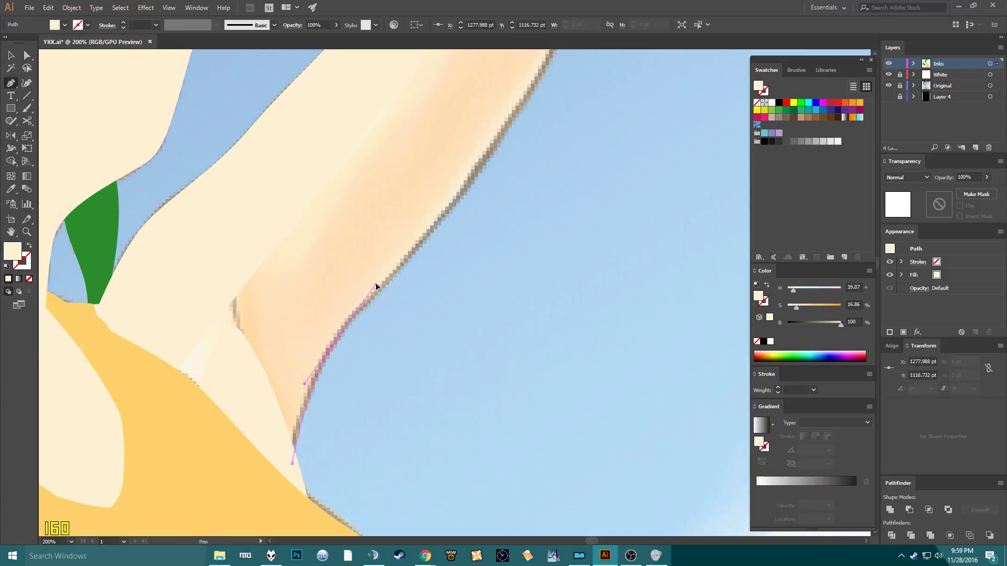
{"action": "left_click", "coordinate": [379, 263]}
{"action": "key", "text": "ctrl+z"}
{"action": "key", "text": "ctrl+z"}
{"action": "left_click_drag", "start_coordinate": [340, 333], "coordinate": [376, 295]}
{"action": "left_click", "coordinate": [373, 292]}
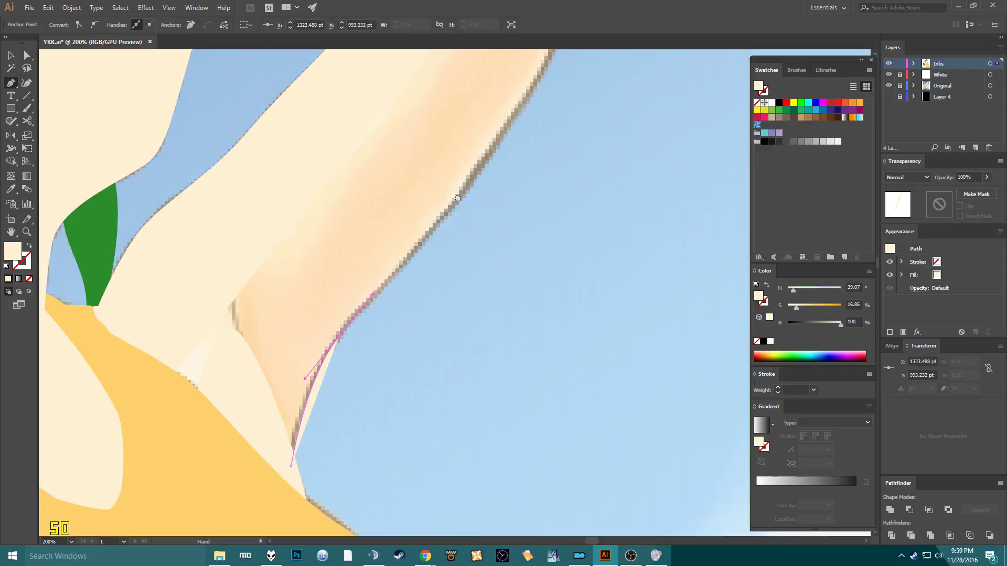
Continue the skin path up the outer edge of the upper arm and around the elbow.
{"action": "key", "text": "ctrl+minus"}
{"action": "scroll", "coordinate": [382, 251], "scroll_direction": "up", "scroll_amount": 4}
{"action": "left_click_drag", "start_coordinate": [358, 290], "coordinate": [401, 200]}
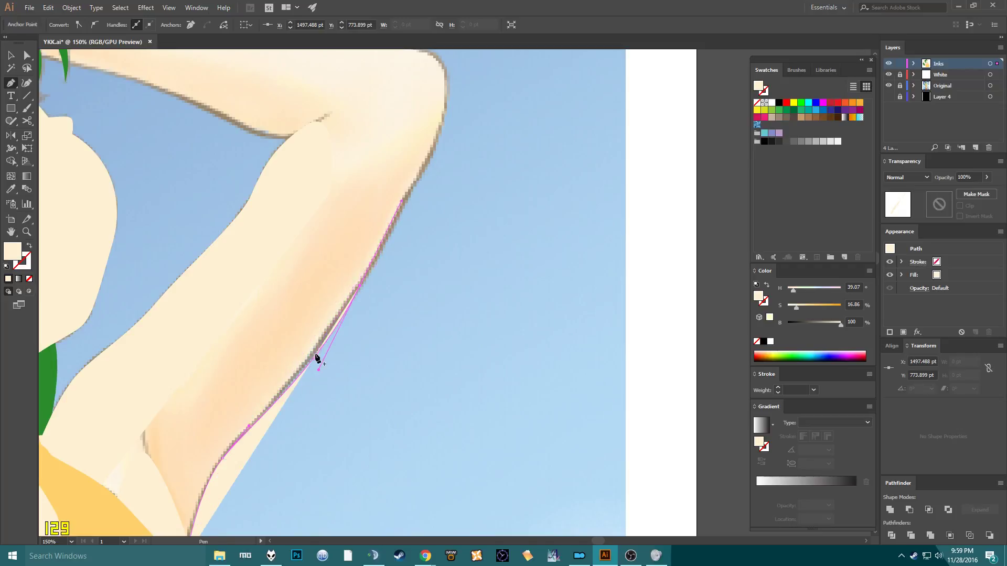
{"action": "left_click_drag", "start_coordinate": [443, 117], "coordinate": [378, 236]}
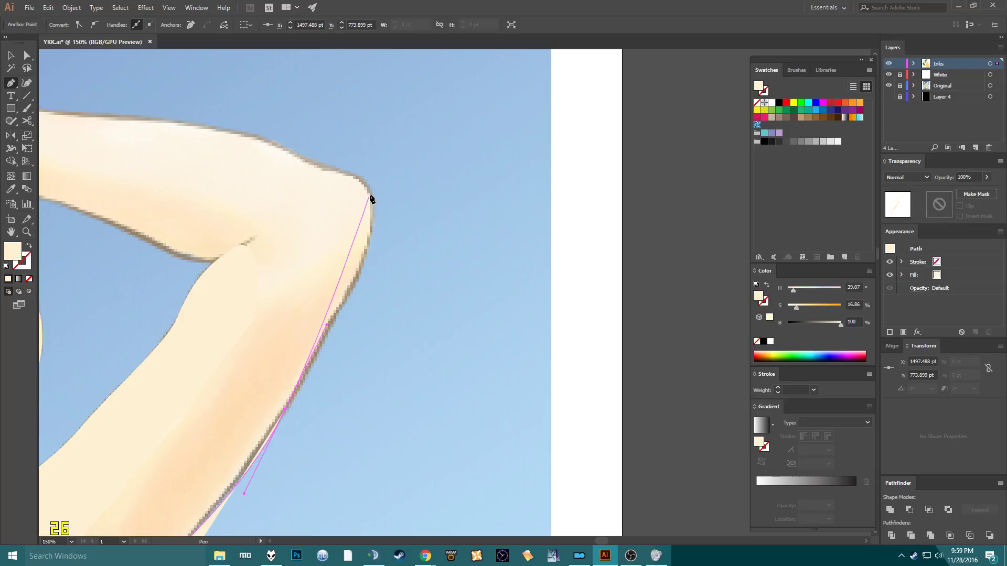
{"action": "left_click_drag", "start_coordinate": [369, 194], "coordinate": [348, 148]}
{"action": "left_click", "coordinate": [262, 149]}
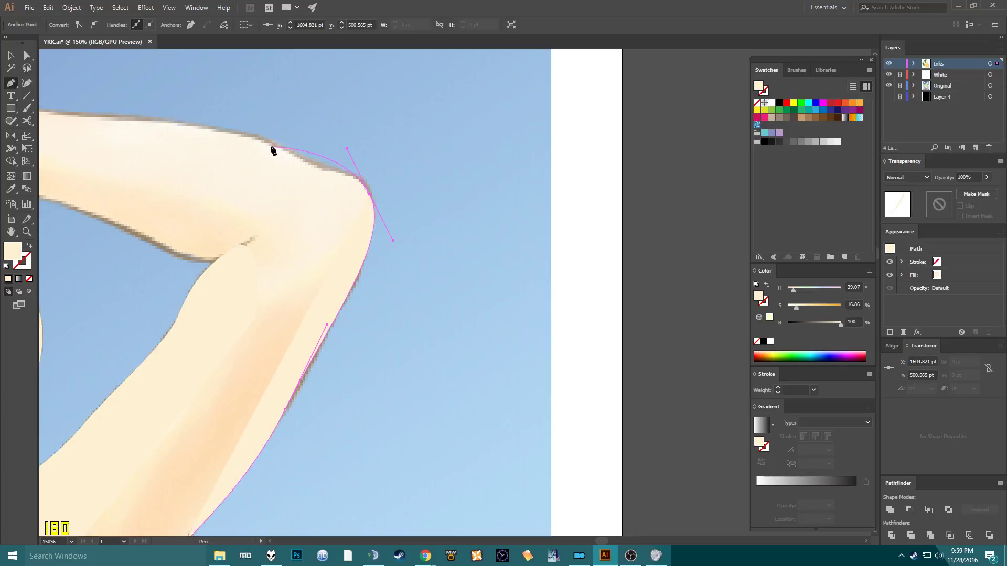
Extend the path along the forearm's upper edge to the wrist, swapping fill and stroke to keep the reference uncovered.
{"action": "left_click", "coordinate": [176, 122]}
{"action": "left_click_drag", "start_coordinate": [172, 123], "coordinate": [333, 180]}
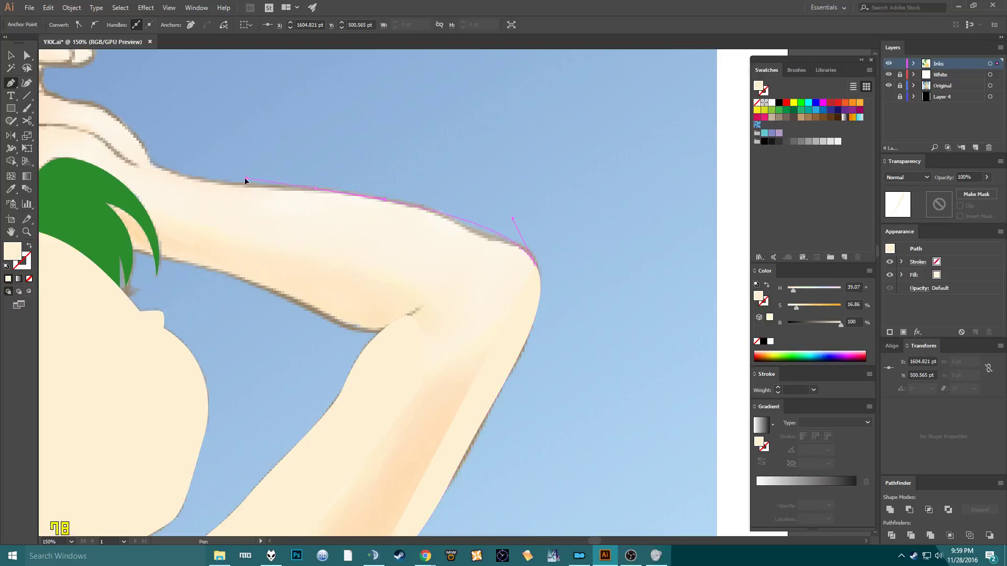
{"action": "left_click", "coordinate": [220, 181]}
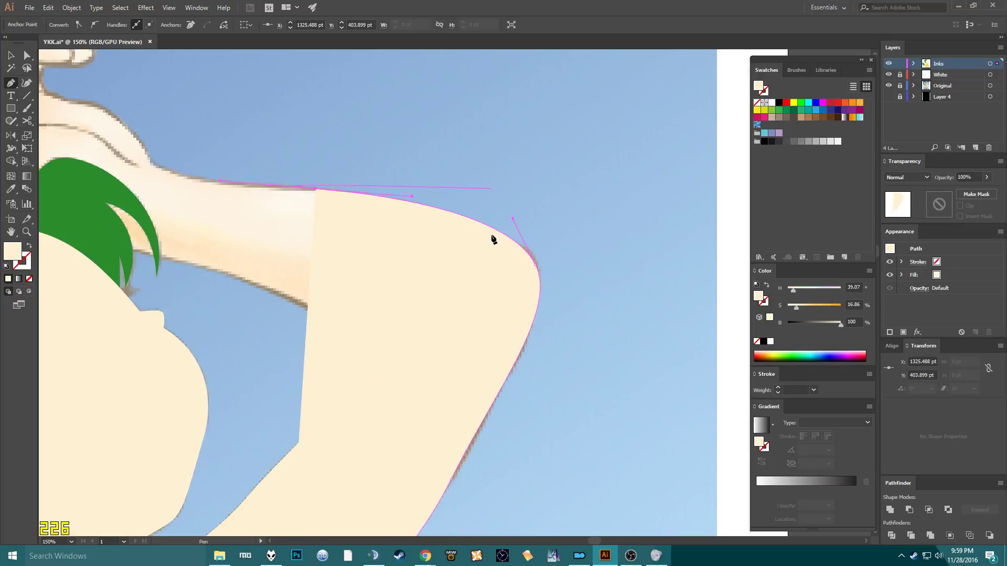
{"action": "key", "text": "shift+x"}
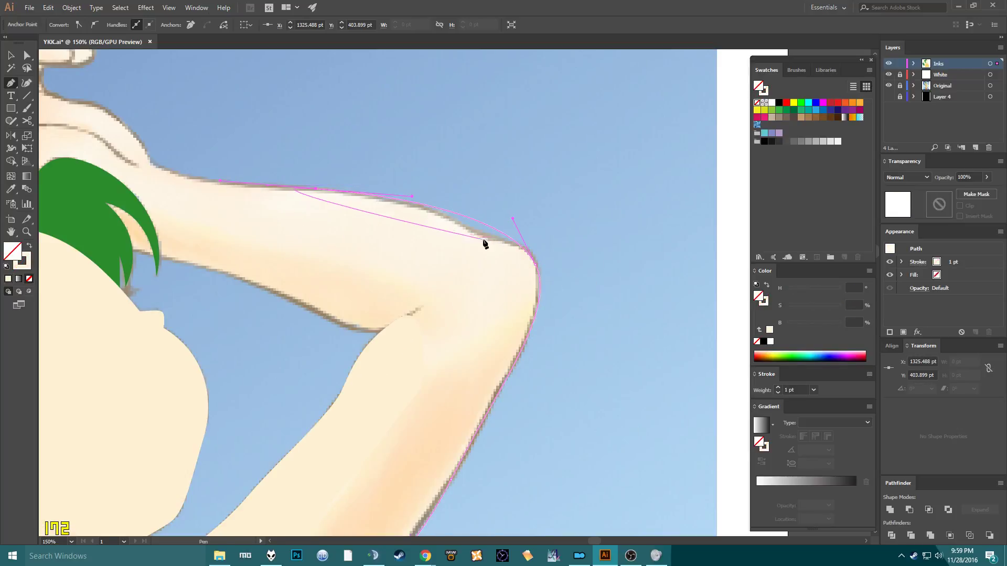
{"action": "left_click", "coordinate": [142, 160]}
{"action": "left_click_drag", "start_coordinate": [118, 141], "coordinate": [346, 139]}
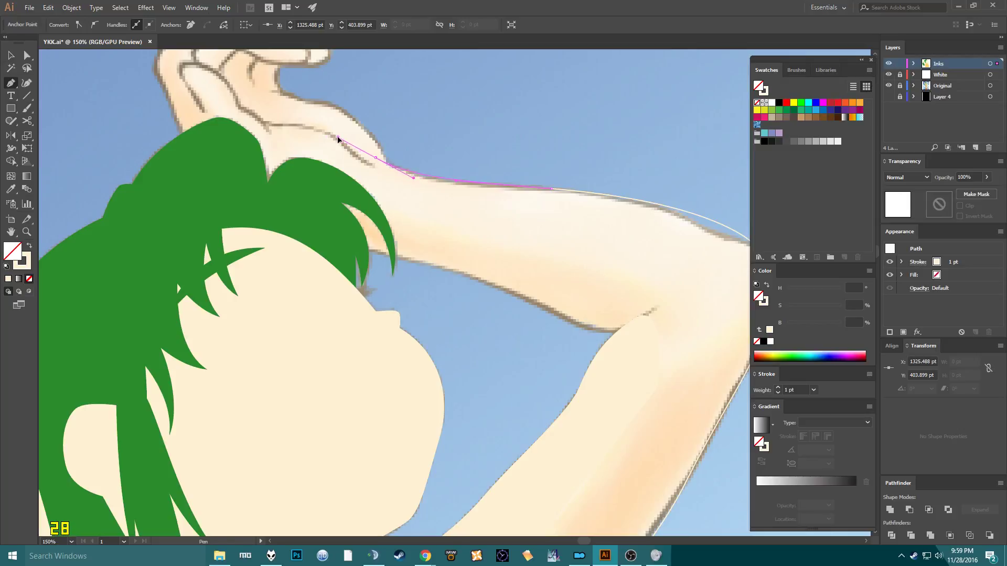
Close the arm path by running it under the hair, back through the arm's interior and across the top's edge to the armpit.
{"action": "left_click", "coordinate": [332, 187]}
{"action": "left_click", "coordinate": [328, 205]}
{"action": "left_click_drag", "start_coordinate": [407, 225], "coordinate": [341, 192]}
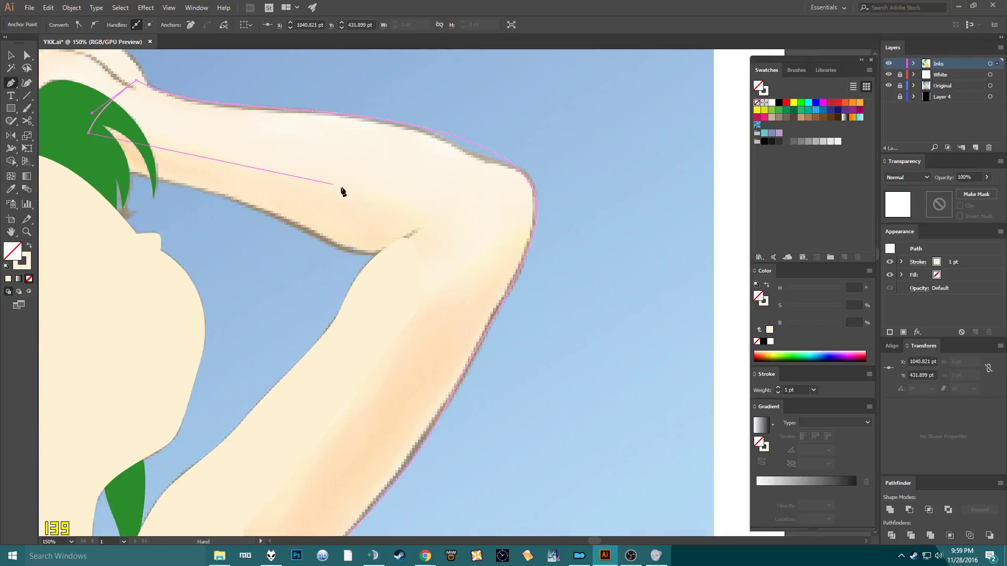
{"action": "left_click", "coordinate": [407, 219]}
{"action": "left_click", "coordinate": [394, 271]}
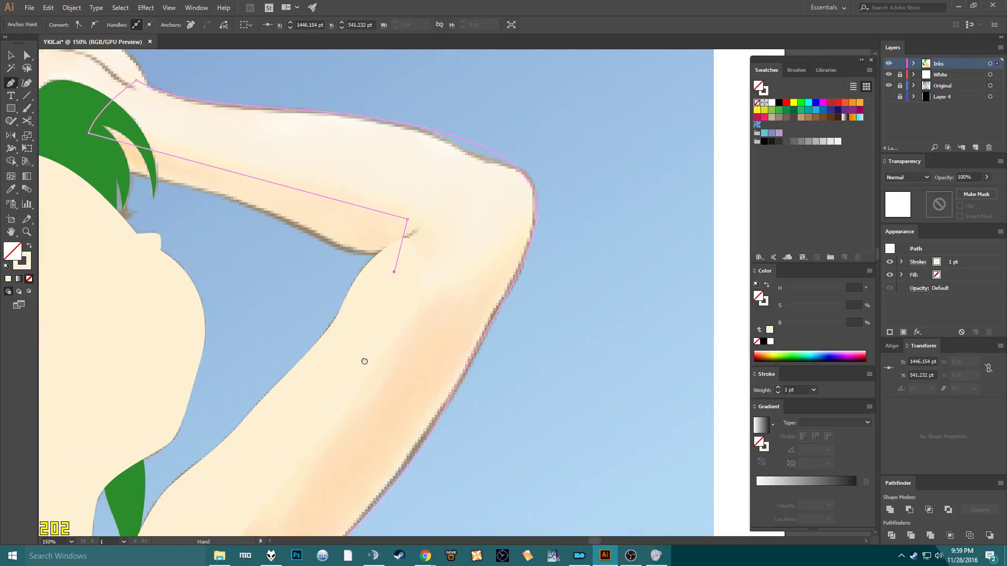
{"action": "left_click_drag", "start_coordinate": [364, 361], "coordinate": [456, 167]}
{"action": "left_click", "coordinate": [264, 412]}
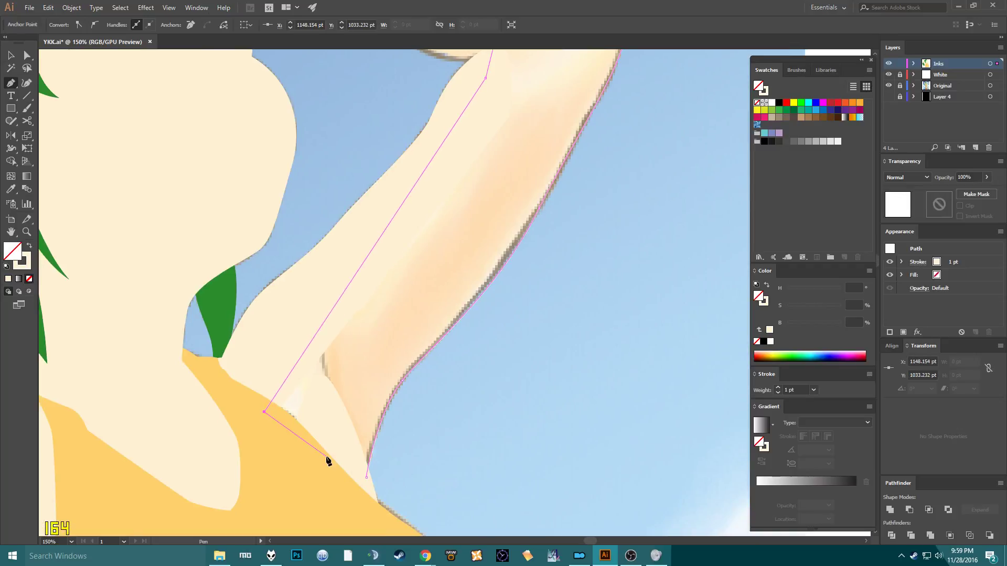
{"action": "left_click", "coordinate": [328, 461]}
{"action": "left_click", "coordinate": [366, 477]}
{"action": "key", "text": "v"}
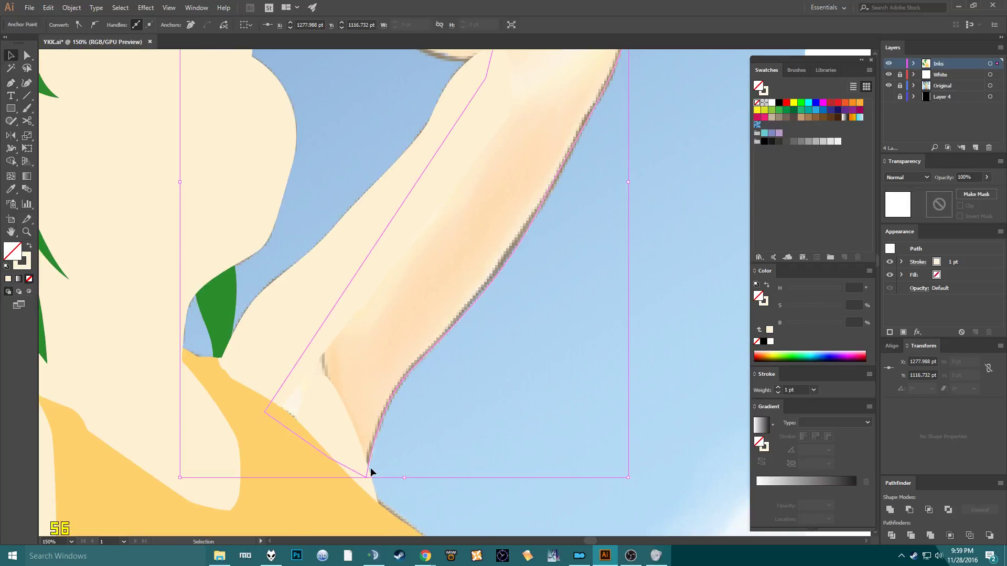
Add anchor points on the forearm's upper edge near the elbow and reshape the curve to follow the reference outline.
{"action": "left_click_drag", "start_coordinate": [425, 119], "coordinate": [237, 400]}
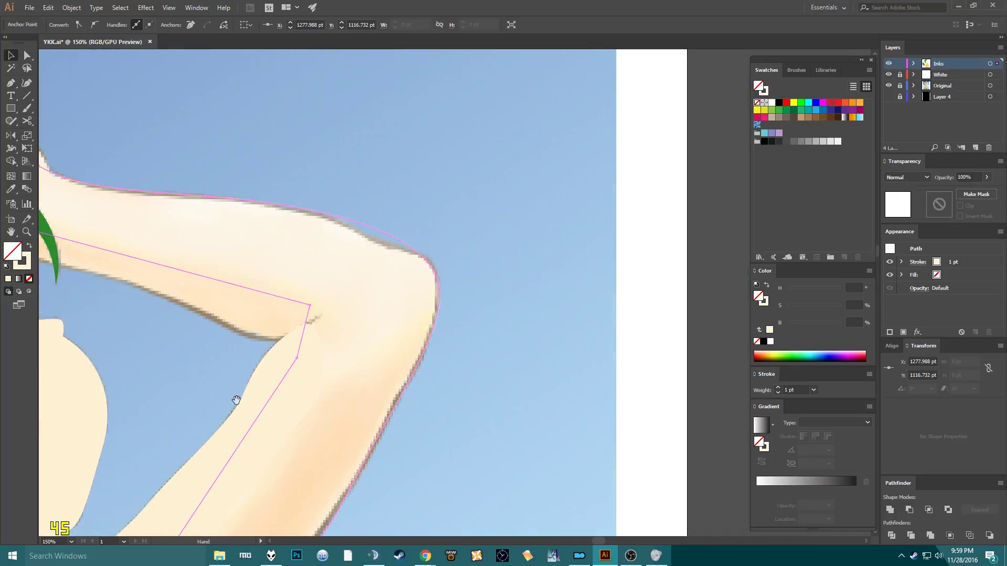
{"action": "scroll", "coordinate": [331, 295], "scroll_direction": "up", "scroll_amount": 2}
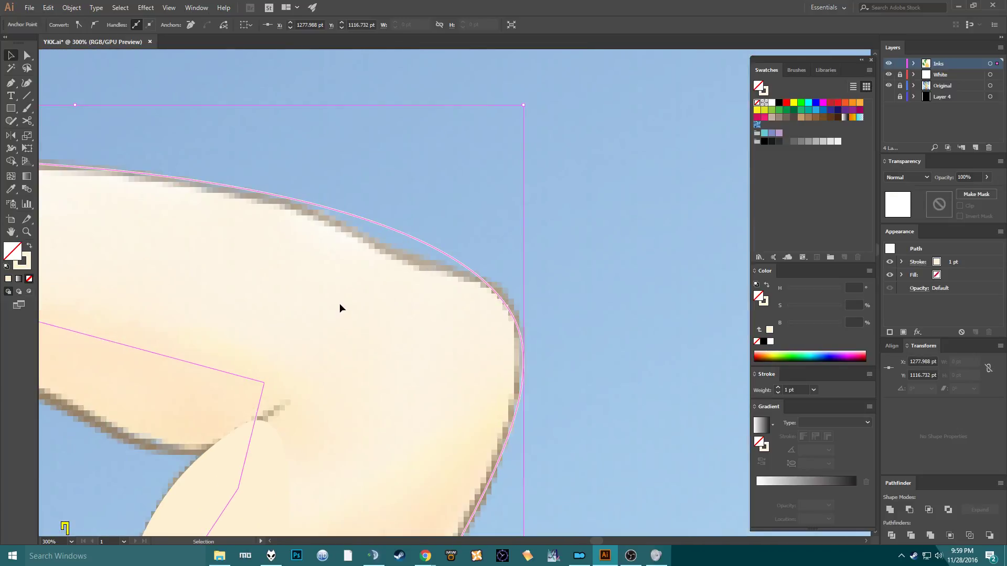
{"action": "key", "text": "plus"}
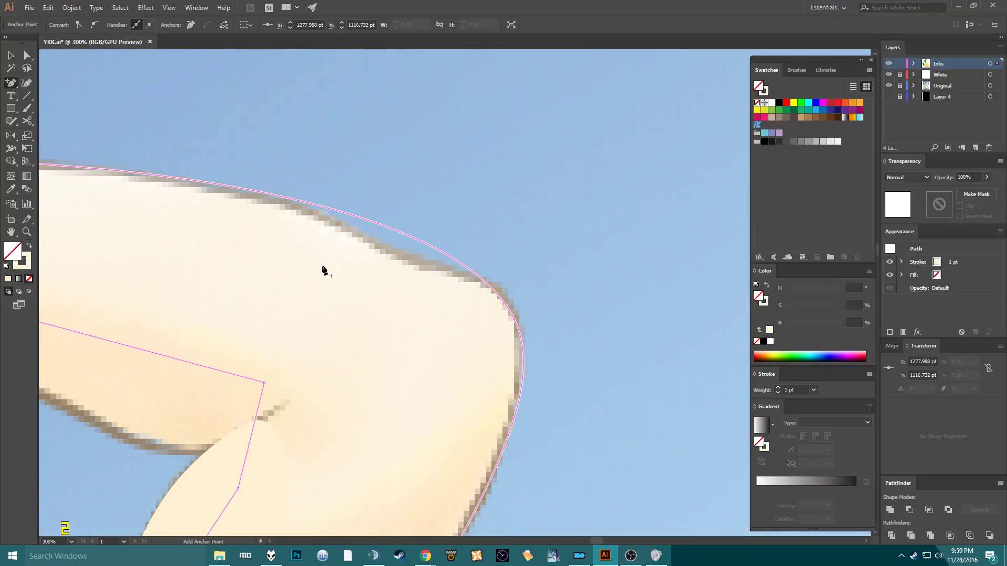
{"action": "left_click", "coordinate": [267, 194]}
{"action": "key", "text": "a"}
{"action": "left_click_drag", "start_coordinate": [425, 246], "coordinate": [411, 256]}
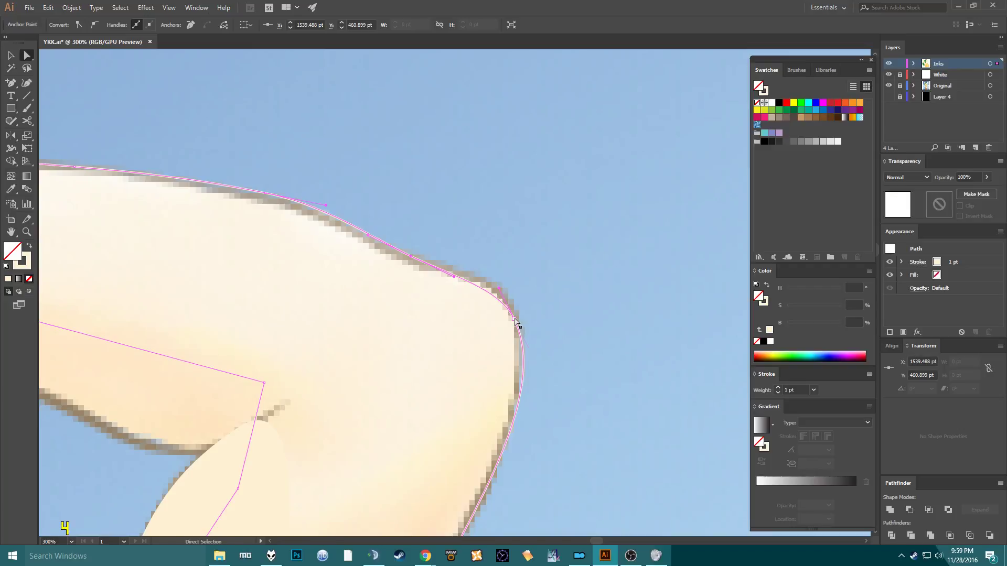
{"action": "left_click_drag", "start_coordinate": [514, 316], "coordinate": [514, 313]}
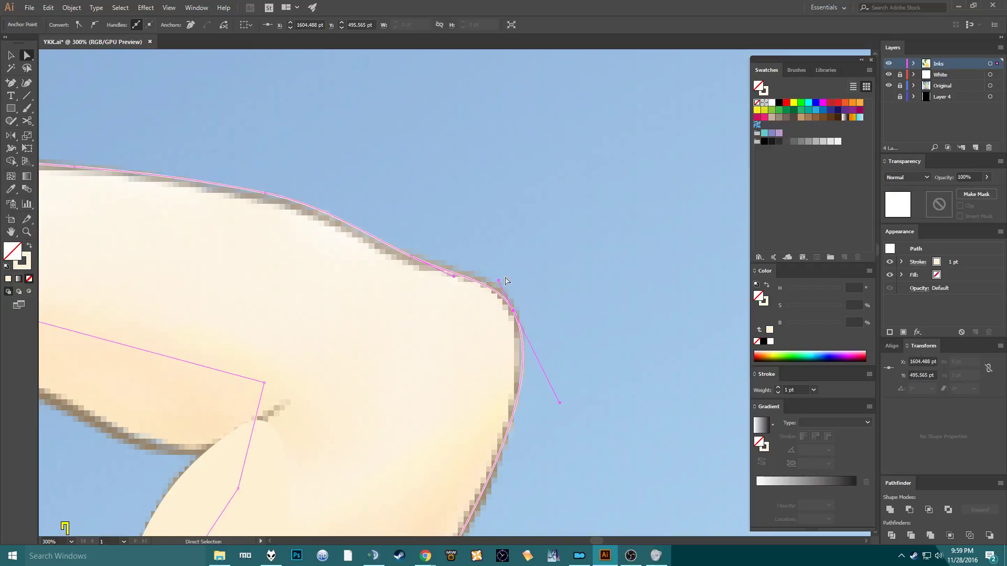
{"action": "left_click_drag", "start_coordinate": [454, 278], "coordinate": [459, 272]}
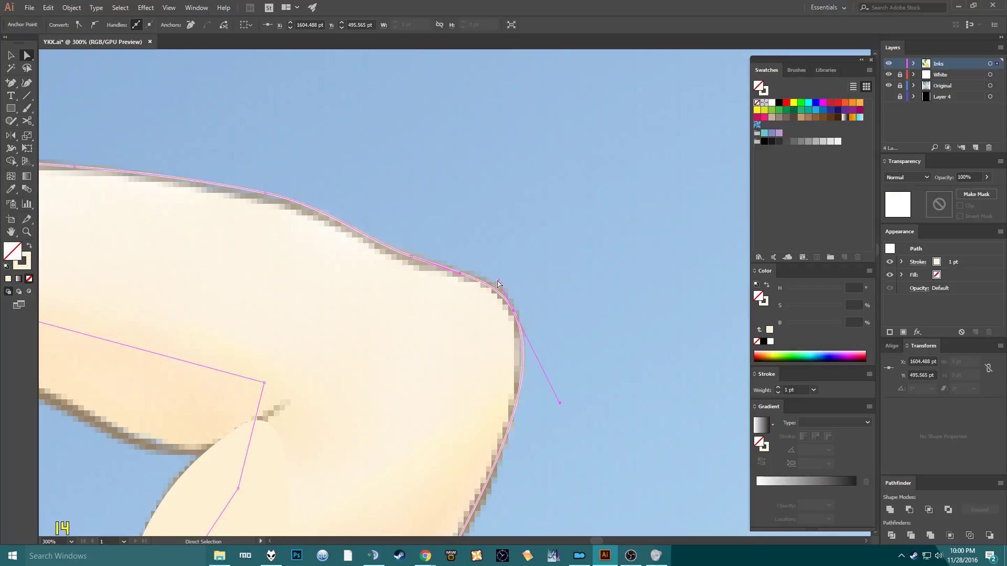
Fine-tune the direction handle of the anchor at the elbow's tip to match the reference outline.
{"action": "left_click", "coordinate": [546, 300]}
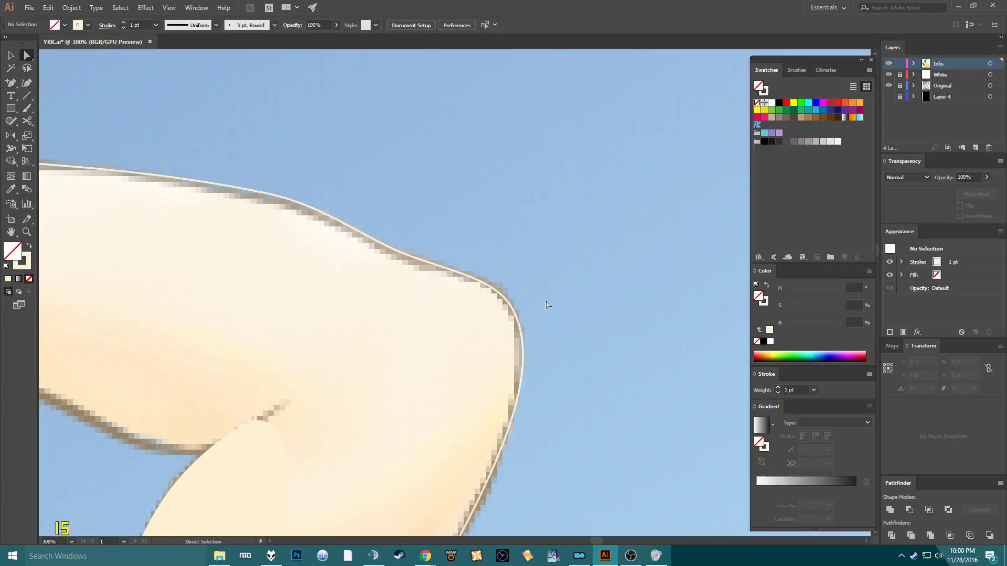
{"action": "left_click", "coordinate": [513, 311]}
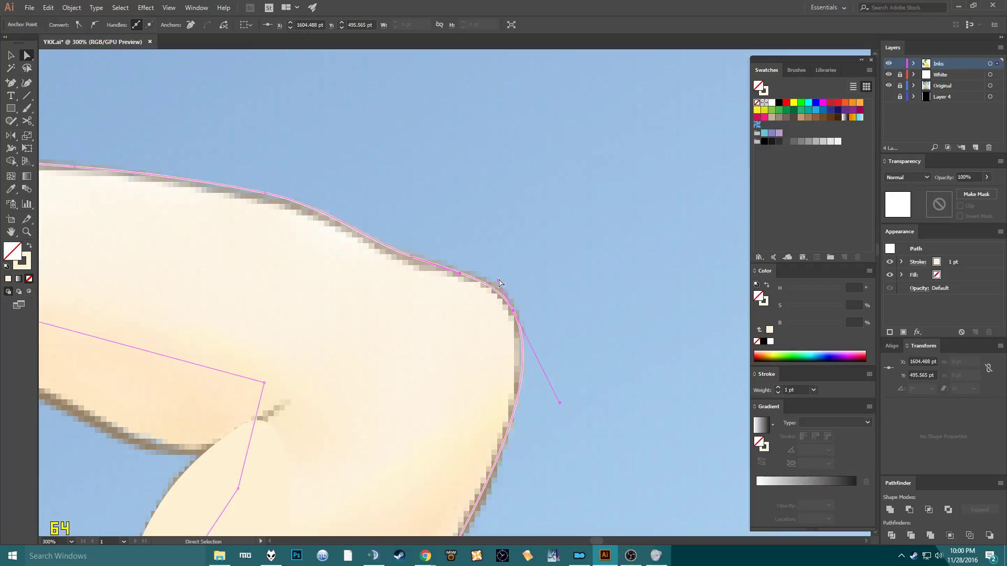
{"action": "left_click_drag", "start_coordinate": [499, 282], "coordinate": [494, 264]}
{"action": "key", "text": "ctrl+z"}
{"action": "left_click", "coordinate": [496, 279]}
{"action": "left_click", "coordinate": [498, 281]}
{"action": "left_click", "coordinate": [500, 283]}
{"action": "left_click", "coordinate": [496, 276]}
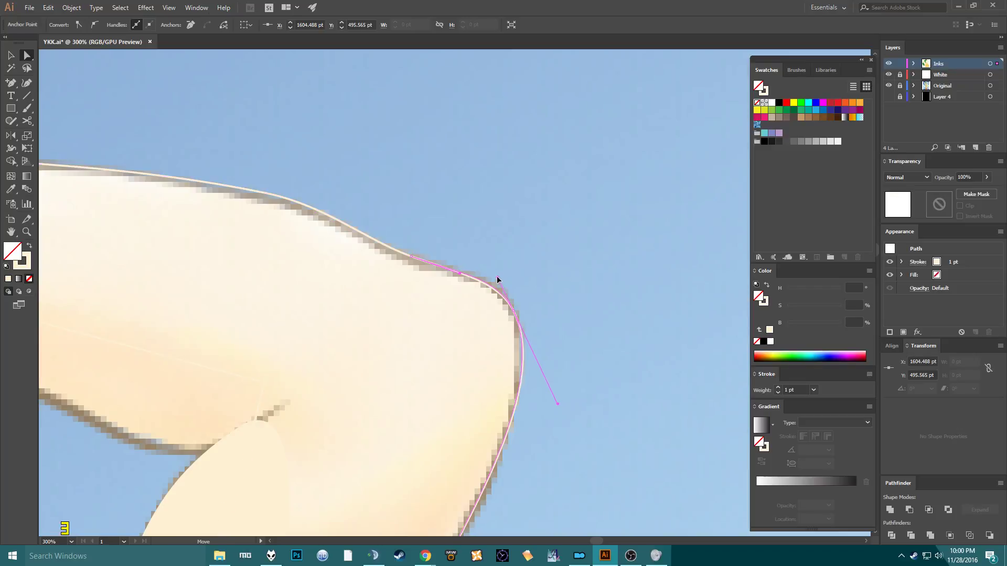
Swap the arm path's stroke colour back to its fill and deselect the path.
{"action": "scroll", "coordinate": [496, 277], "scroll_direction": "down", "scroll_amount": 3}
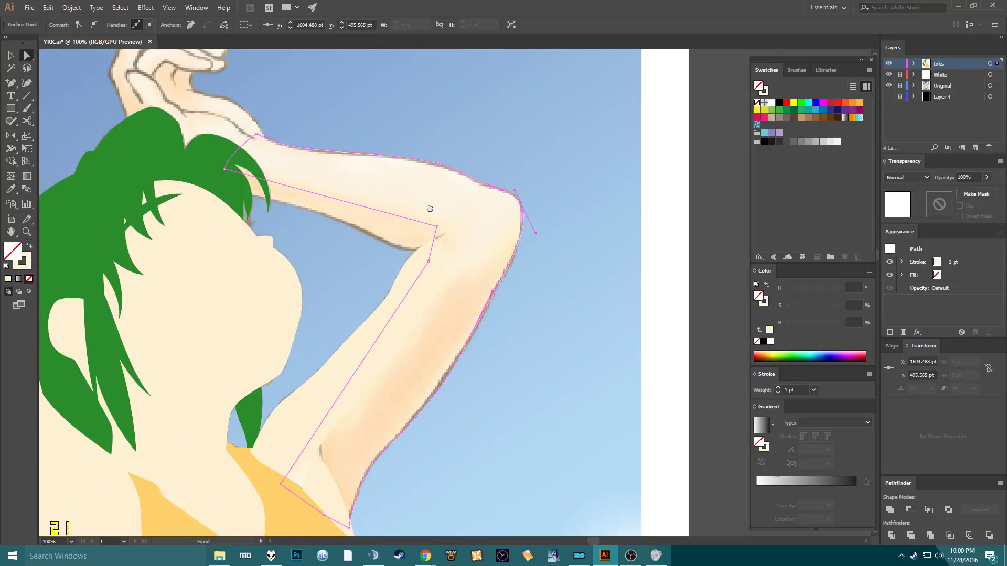
{"action": "key", "text": "shift+x"}
{"action": "left_click", "coordinate": [615, 251]}
{"action": "scroll", "coordinate": [449, 285], "scroll_direction": "down", "scroll_amount": 1}
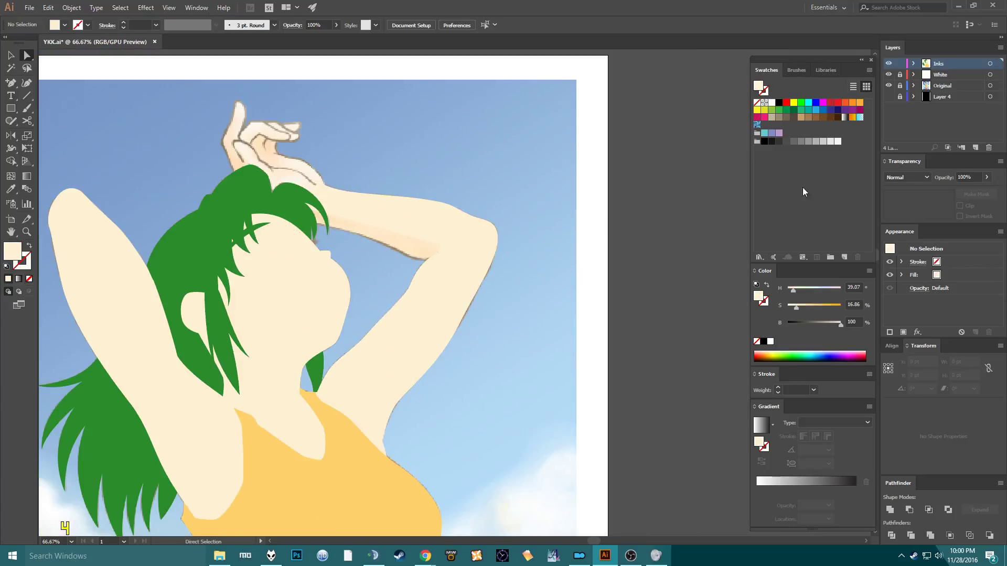
Hide the Original layer and inspect the flat shapes around the arm, neck and shoulder strap up close.
{"action": "scroll", "coordinate": [418, 218], "scroll_direction": "down", "scroll_amount": 2}
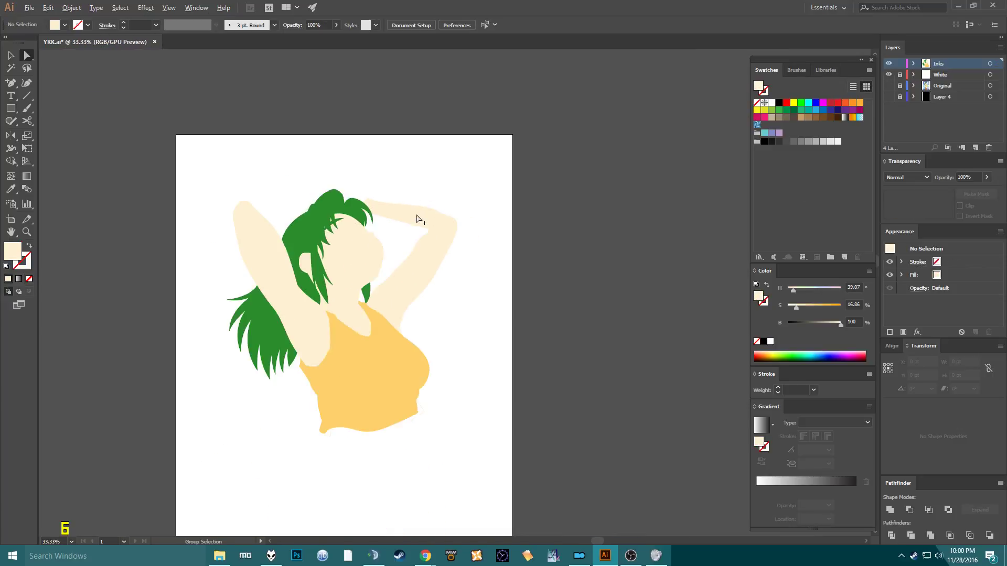
{"action": "scroll", "coordinate": [404, 292], "scroll_direction": "up", "scroll_amount": 4}
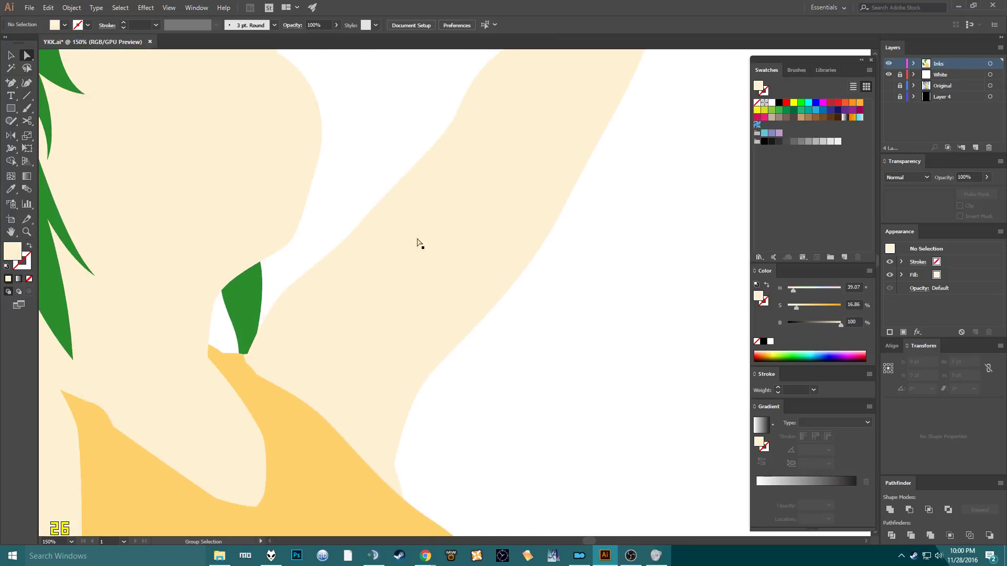
{"action": "scroll", "coordinate": [438, 440], "scroll_direction": "up", "scroll_amount": 3}
{"action": "scroll", "coordinate": [402, 388], "scroll_direction": "down", "scroll_amount": 3}
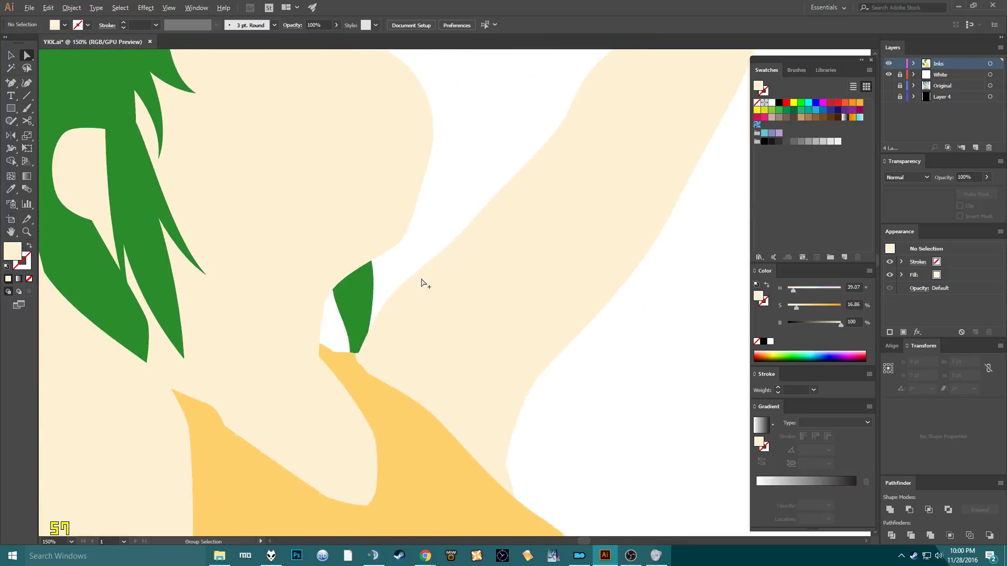
{"action": "scroll", "coordinate": [420, 283], "scroll_direction": "up", "scroll_amount": 5}
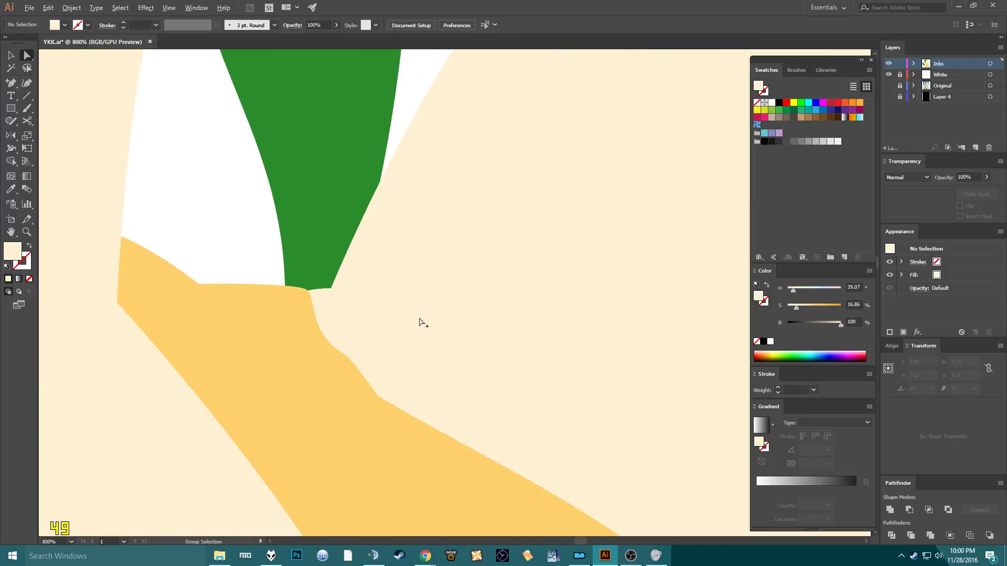
Move the anchor and adjust its direction handle just below the small bump on the orange shape's outer edge, under the green hair.
{"action": "scroll", "coordinate": [418, 321], "scroll_direction": "down", "scroll_amount": 3}
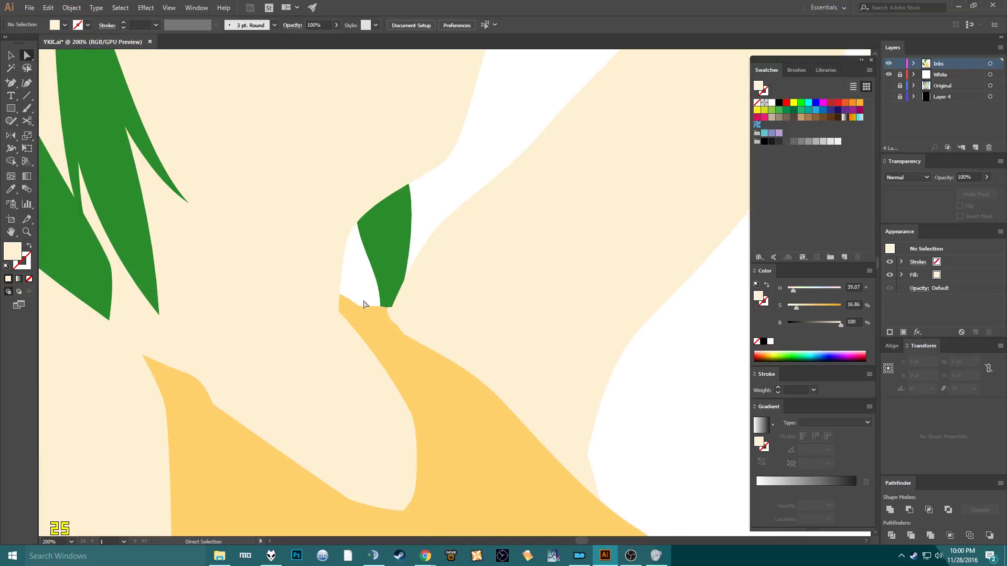
{"action": "scroll", "coordinate": [365, 304], "scroll_direction": "down", "scroll_amount": 3}
{"action": "scroll", "coordinate": [321, 402], "scroll_direction": "up", "scroll_amount": 4}
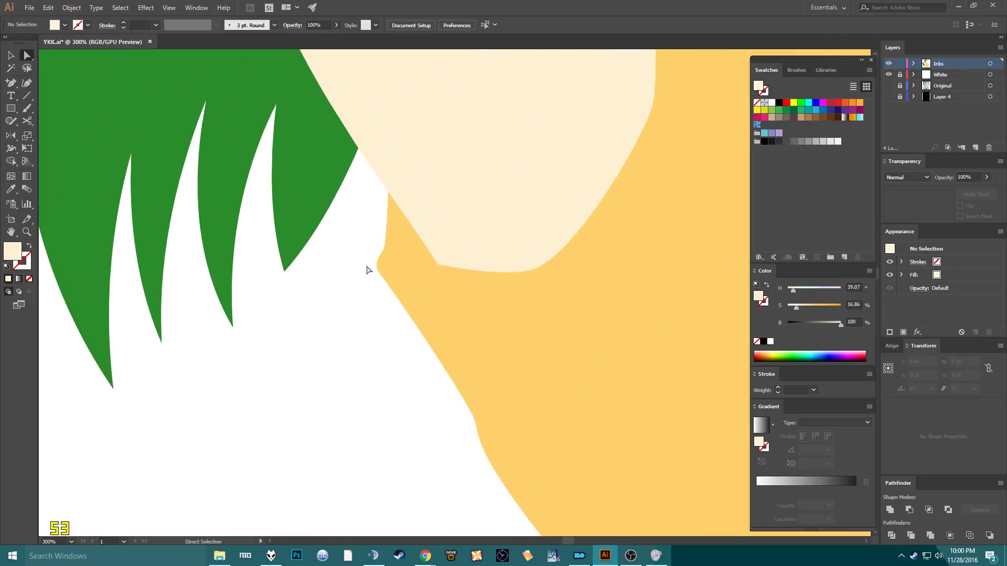
{"action": "scroll", "coordinate": [369, 262], "scroll_direction": "up", "scroll_amount": 2}
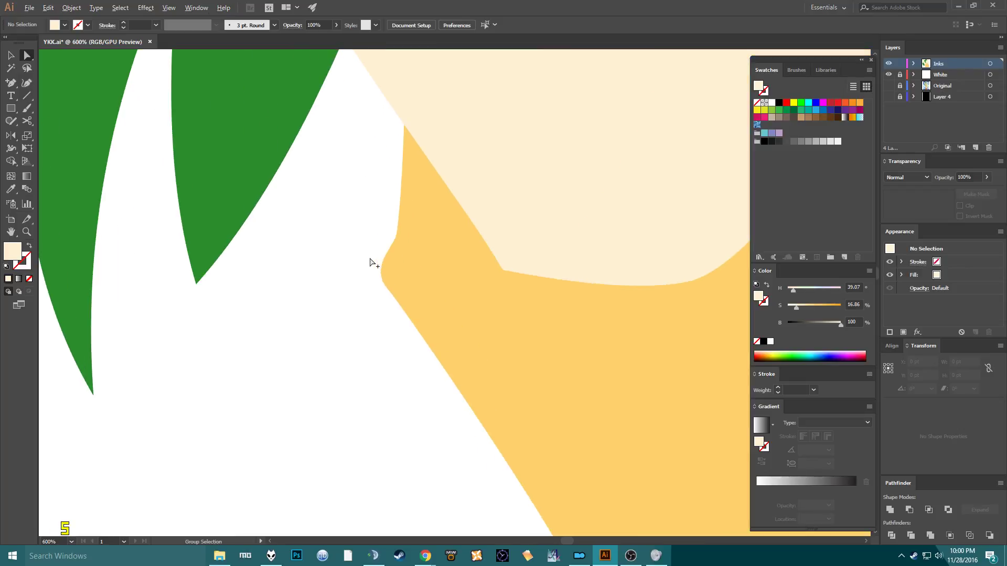
{"action": "left_click", "coordinate": [393, 292]}
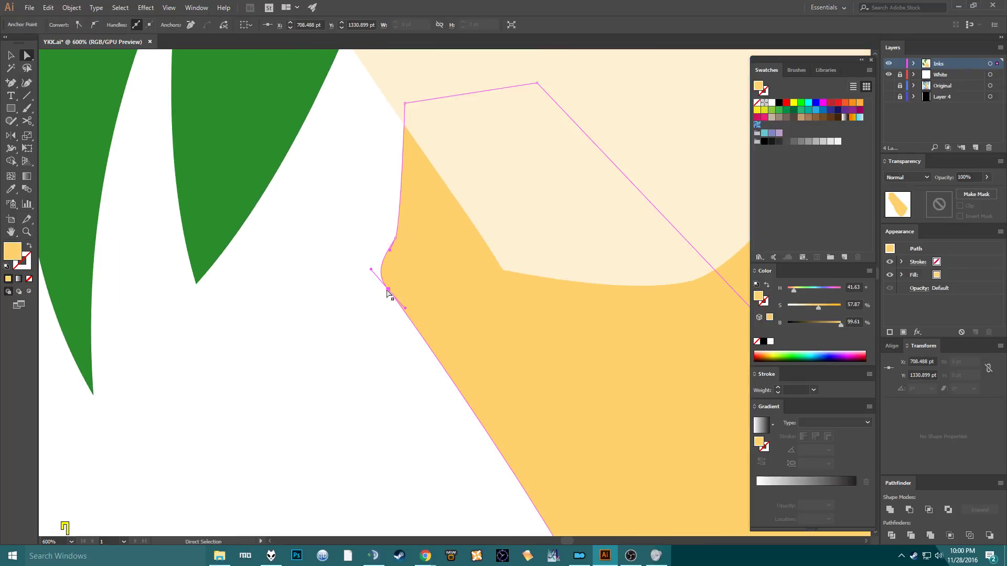
{"action": "left_click", "coordinate": [388, 289]}
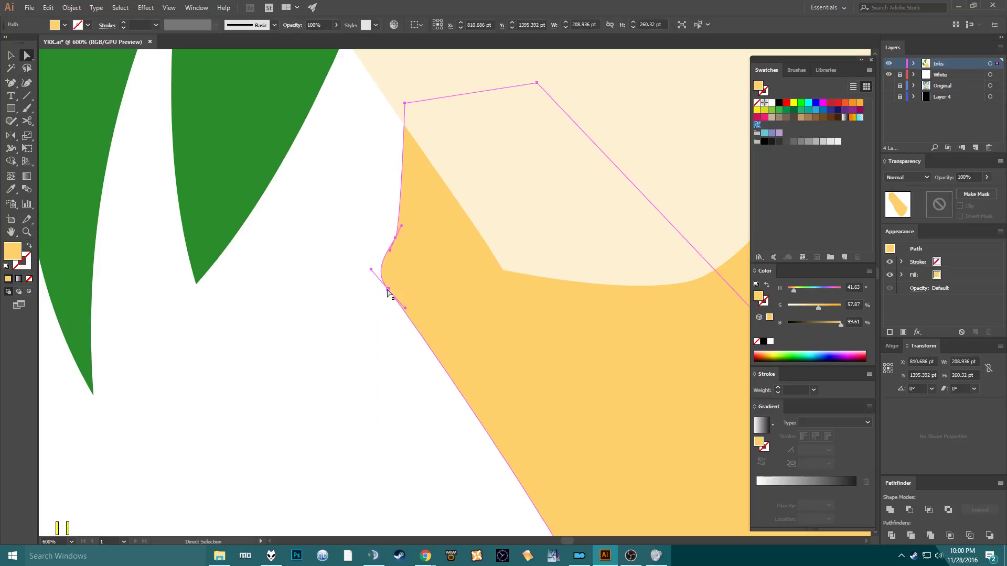
{"action": "left_click_drag", "start_coordinate": [388, 289], "coordinate": [404, 312]}
{"action": "left_click_drag", "start_coordinate": [334, 254], "coordinate": [408, 305]}
{"action": "left_click", "coordinate": [388, 229]}
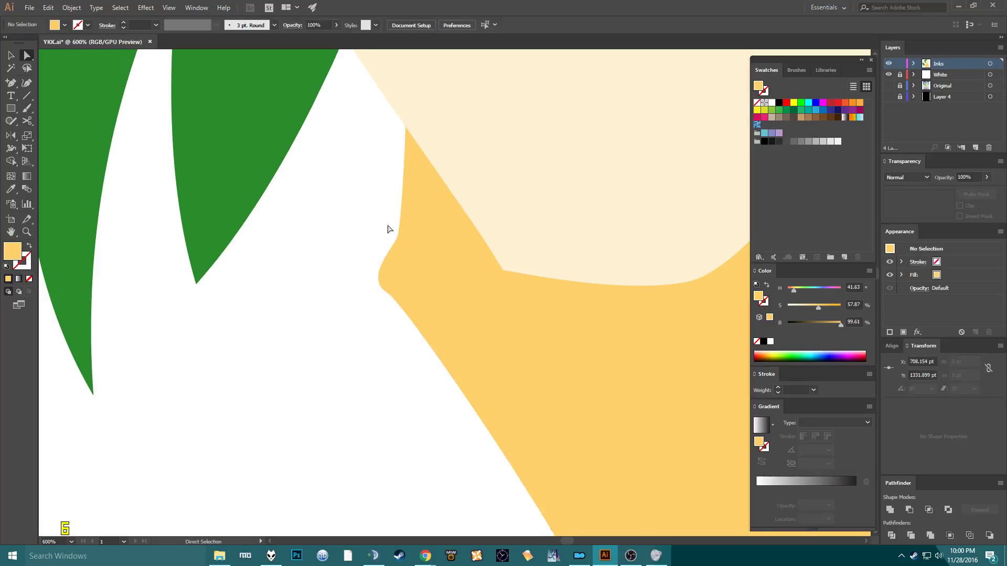
Adjust the direction handle of the anchor just above the bump to make the orange shape's edge curve more fully.
{"action": "left_click", "coordinate": [396, 255]}
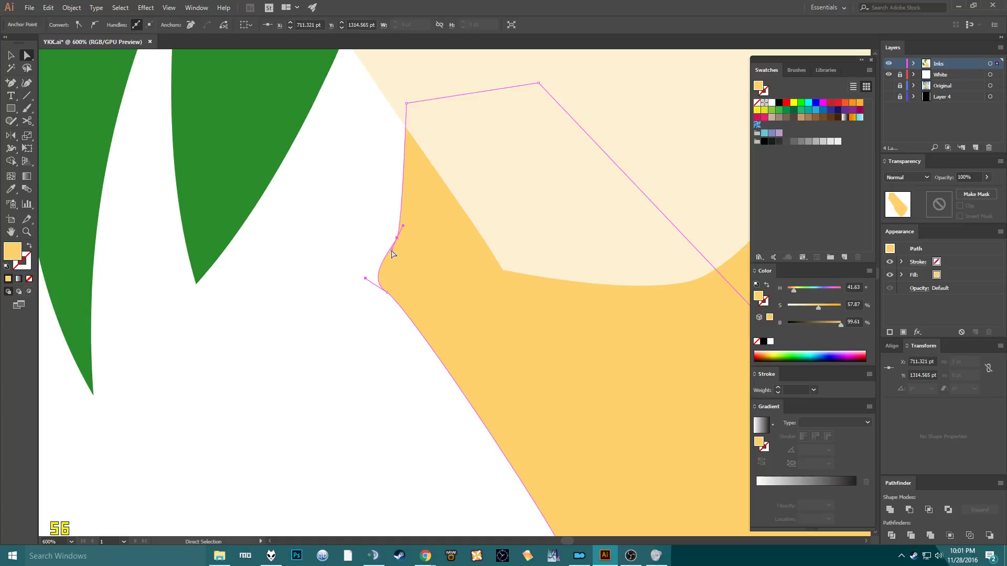
{"action": "left_click_drag", "start_coordinate": [391, 252], "coordinate": [388, 251]}
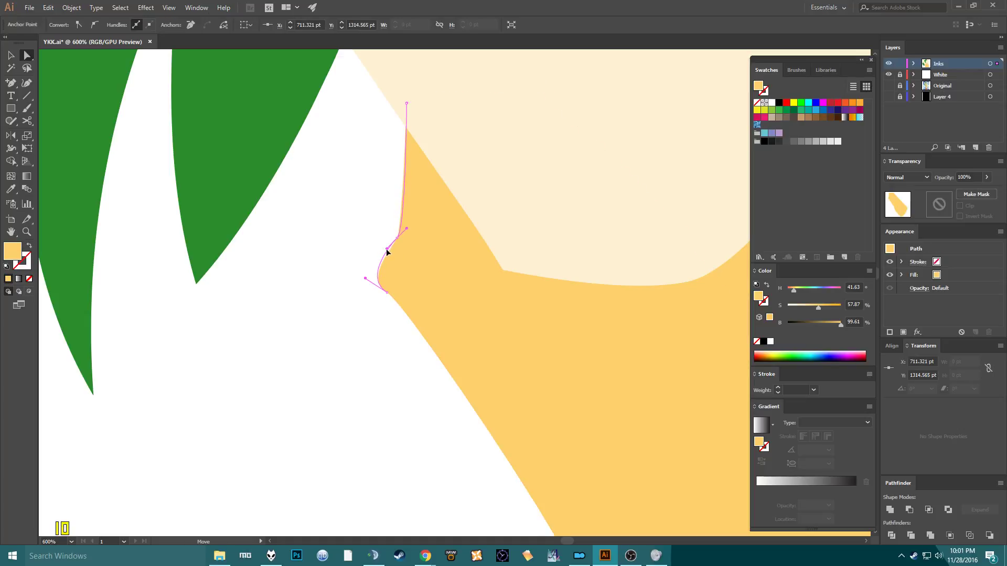
{"action": "left_click", "coordinate": [371, 227]}
{"action": "scroll", "coordinate": [367, 231], "scroll_direction": "down", "scroll_amount": 4}
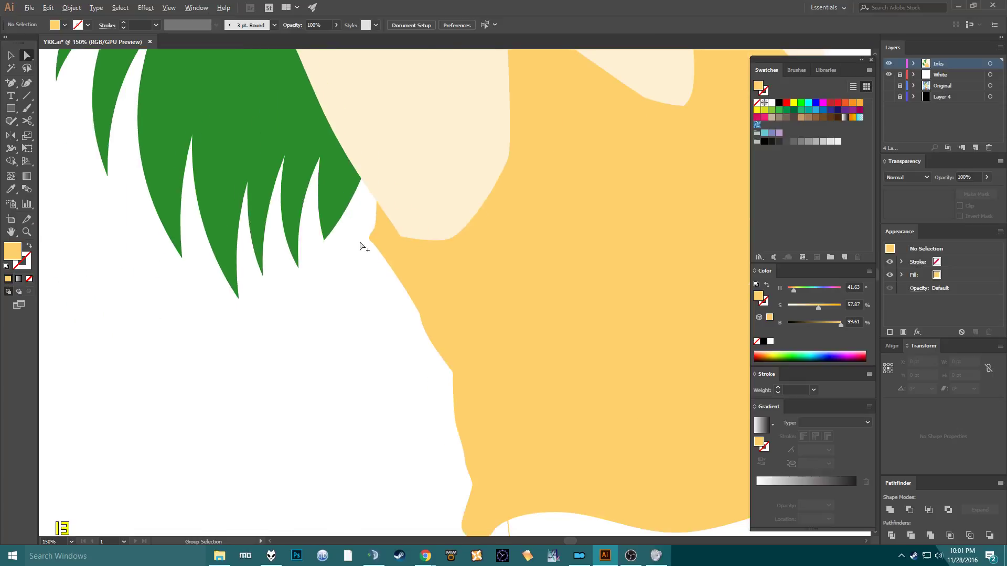
{"action": "scroll", "coordinate": [364, 246], "scroll_direction": "up", "scroll_amount": 2}
{"action": "scroll", "coordinate": [353, 260], "scroll_direction": "up", "scroll_amount": 3}
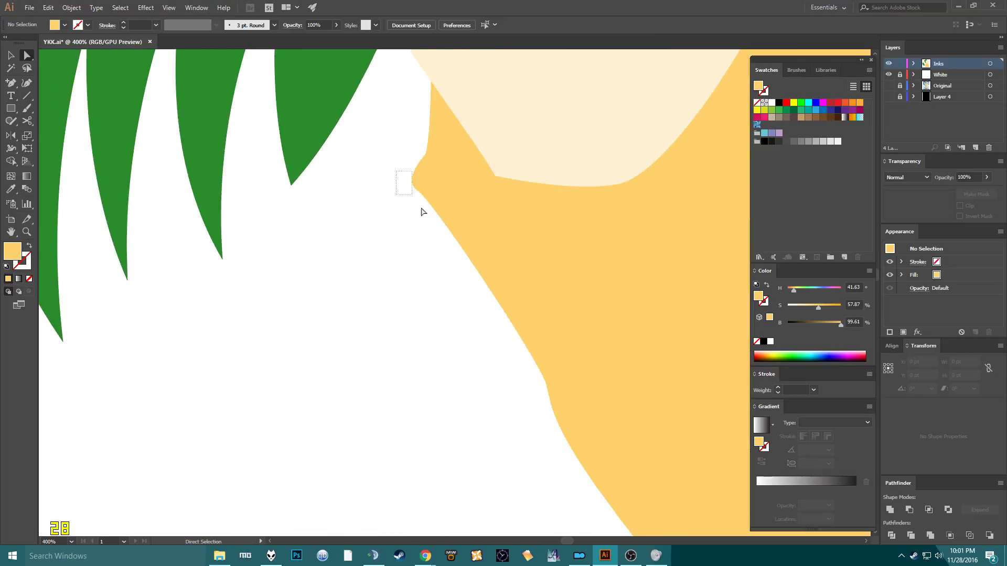
Try a horizontal direction handle on the anchor just below the orange shape's bump, and undo the change.
{"action": "left_click_drag", "start_coordinate": [423, 212], "coordinate": [425, 212]}
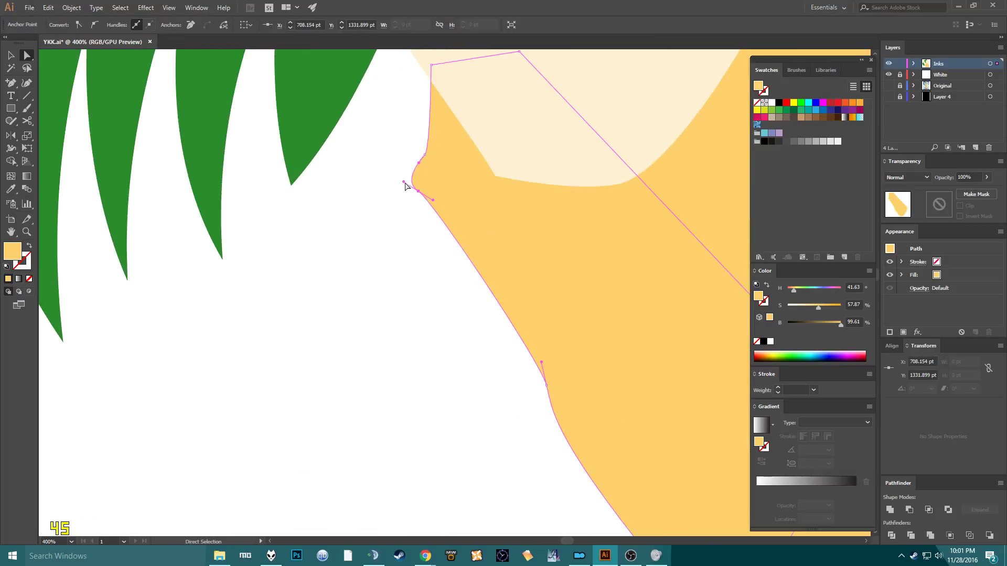
{"action": "left_click_drag", "start_coordinate": [404, 182], "coordinate": [434, 193]}
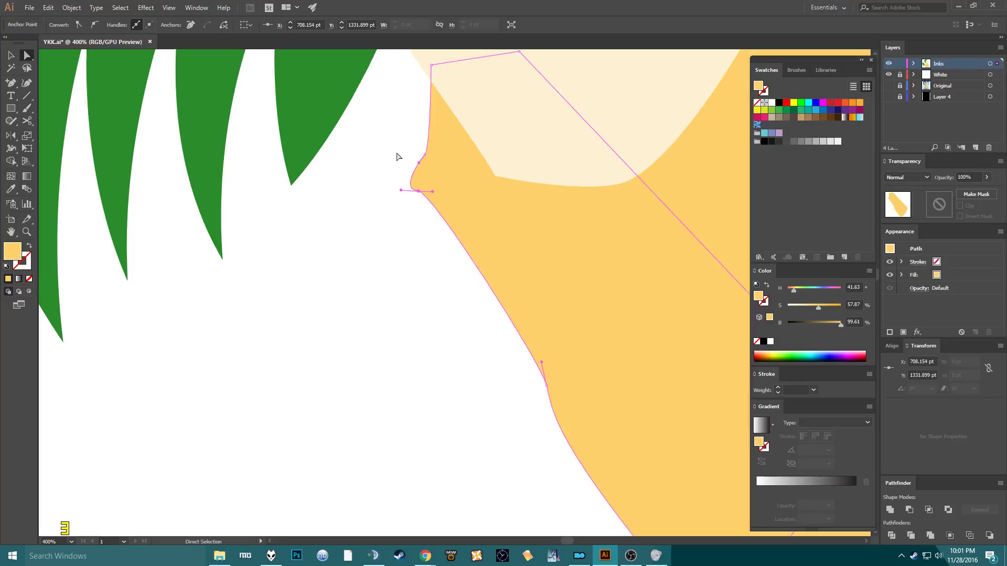
{"action": "left_click", "coordinate": [398, 158]}
{"action": "scroll", "coordinate": [400, 189], "scroll_direction": "down", "scroll_amount": 10}
{"action": "scroll", "coordinate": [389, 198], "scroll_direction": "up", "scroll_amount": 8}
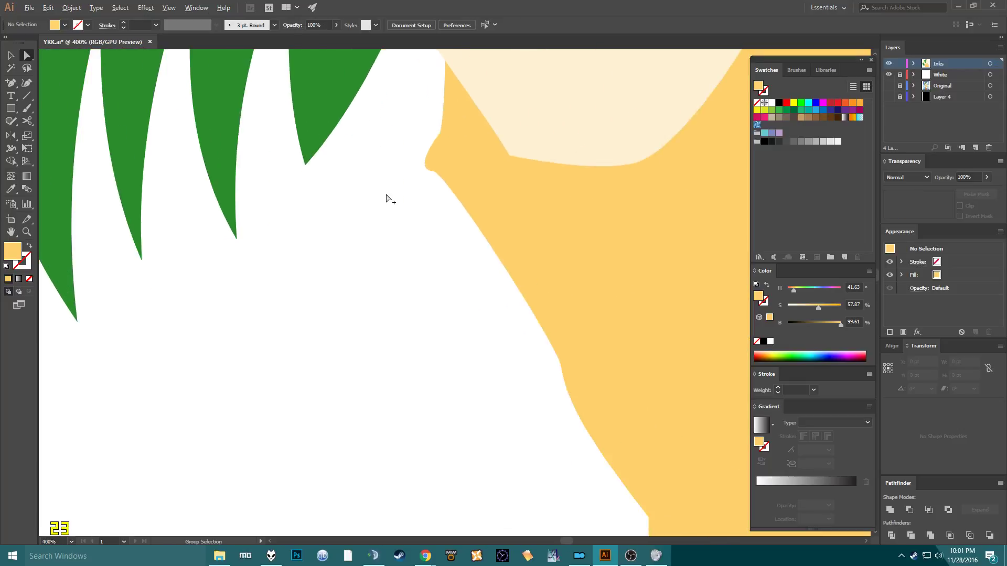
{"action": "key", "text": "ctrl+z"}
{"action": "left_click", "coordinate": [392, 220]}
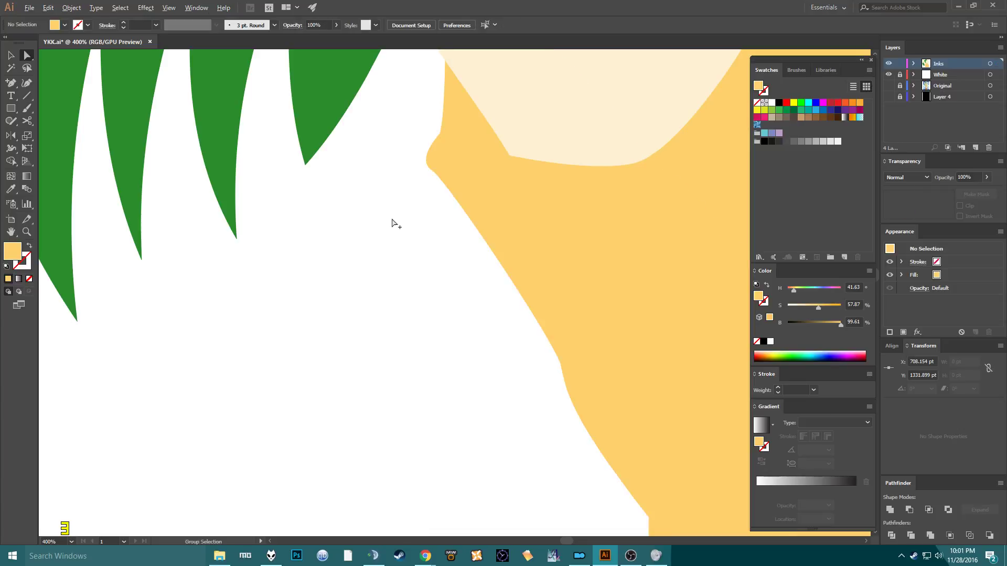
Show the Original reference layer again to compare the raised forearm with the artwork.
{"action": "scroll", "coordinate": [392, 220], "scroll_direction": "down", "scroll_amount": 8}
{"action": "scroll", "coordinate": [479, 317], "scroll_direction": "up", "scroll_amount": 4}
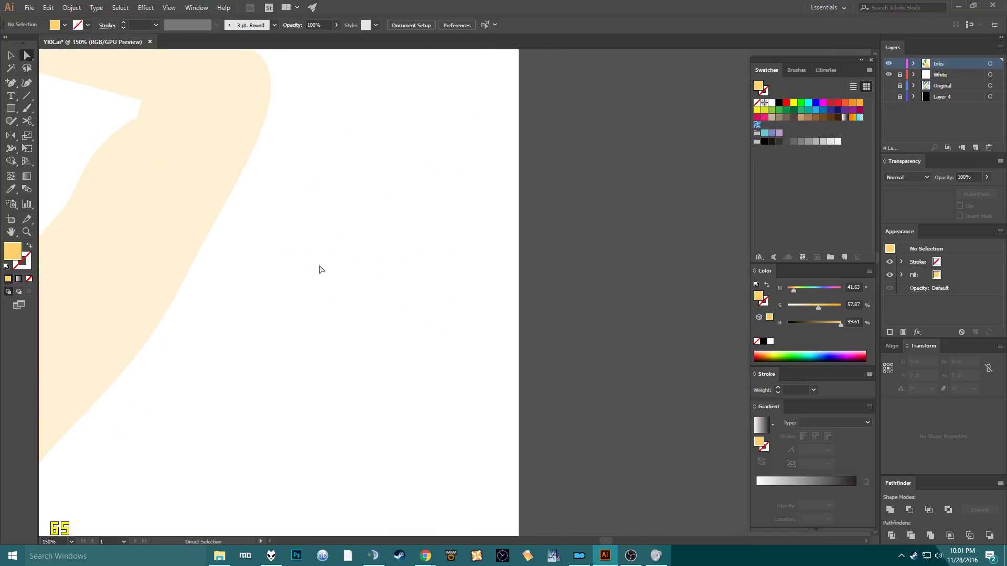
{"action": "left_click_drag", "start_coordinate": [322, 269], "coordinate": [656, 404]}
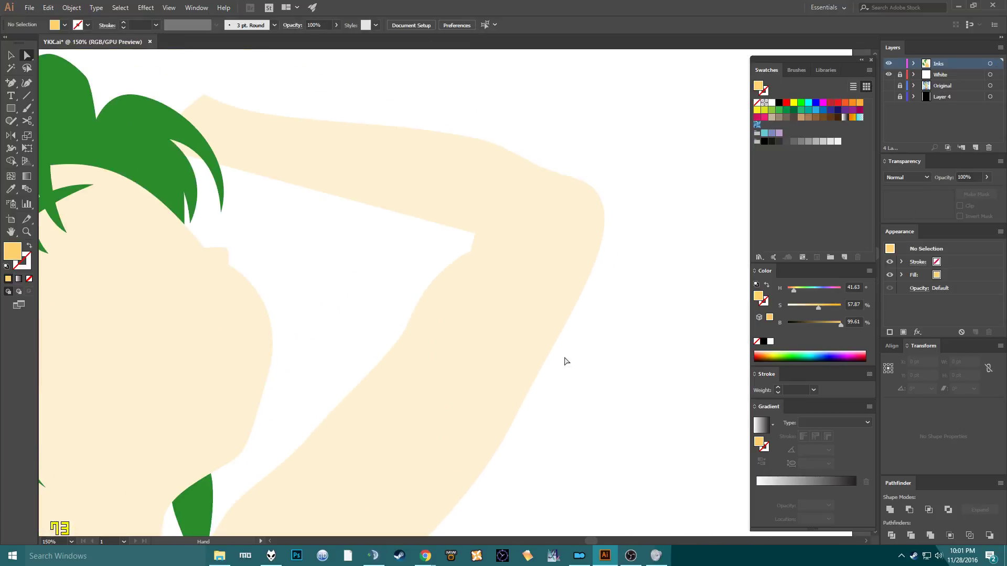
{"action": "left_click", "coordinate": [889, 87]}
{"action": "left_click_drag", "start_coordinate": [409, 147], "coordinate": [552, 234]}
{"action": "left_click_drag", "start_coordinate": [555, 271], "coordinate": [534, 248]}
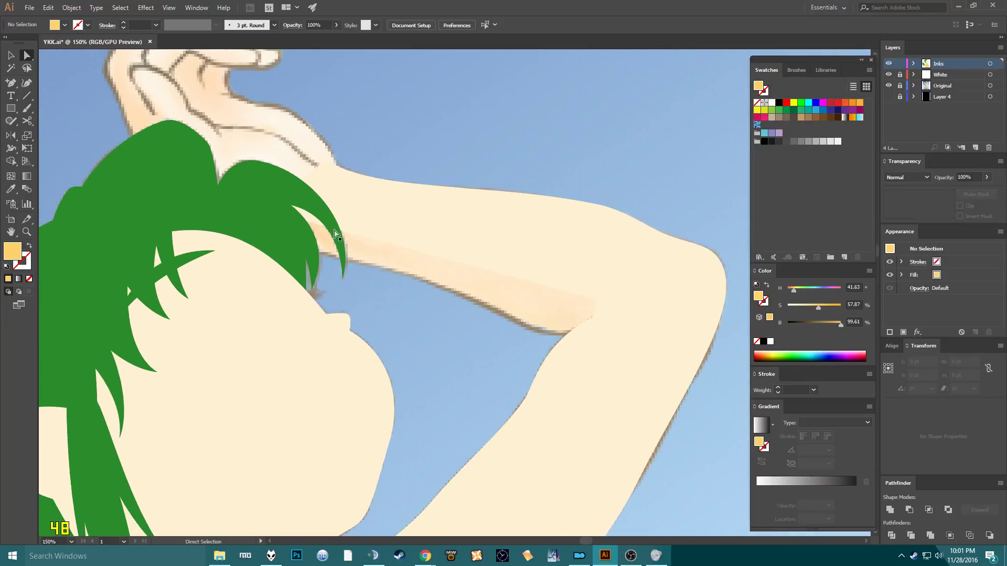
Draw a closed Pen path over the uncovered underside of the raised forearm, following the reference outline from the hair to the elbow.
{"action": "key", "text": "p"}
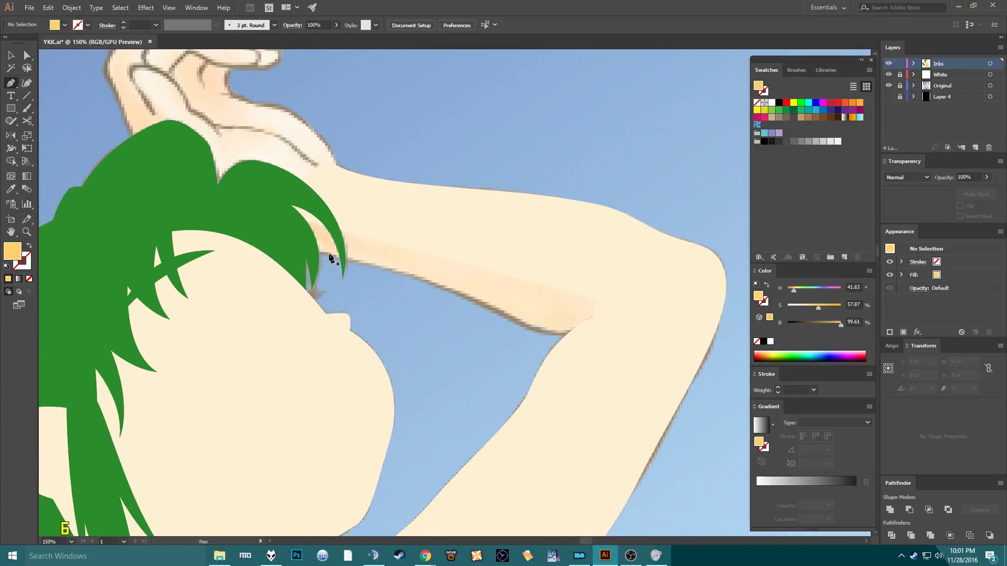
{"action": "left_click", "coordinate": [304, 250]}
{"action": "left_click", "coordinate": [392, 270]}
{"action": "left_click", "coordinate": [444, 288]}
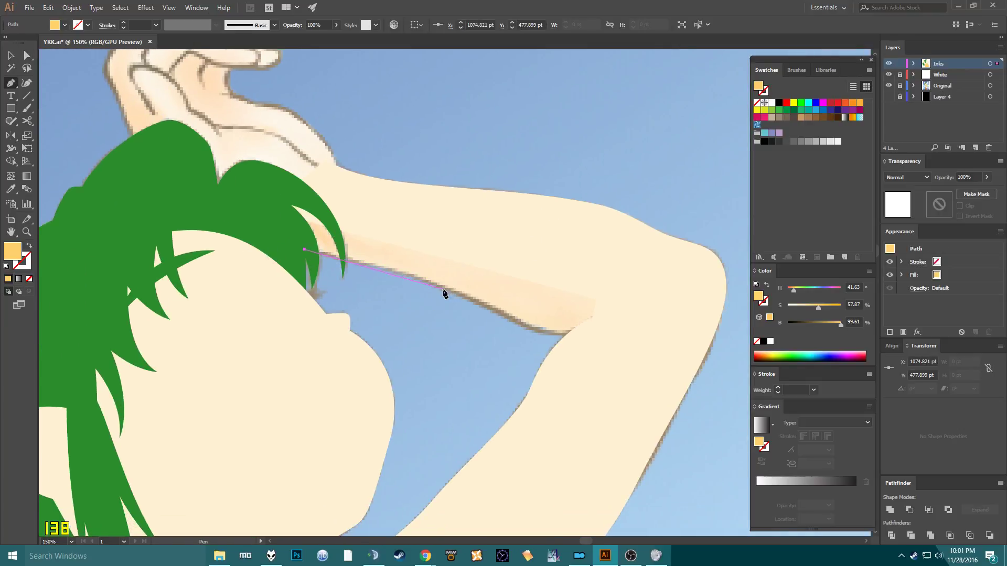
{"action": "left_click", "coordinate": [497, 305]}
{"action": "left_click_drag", "start_coordinate": [499, 309], "coordinate": [502, 313]}
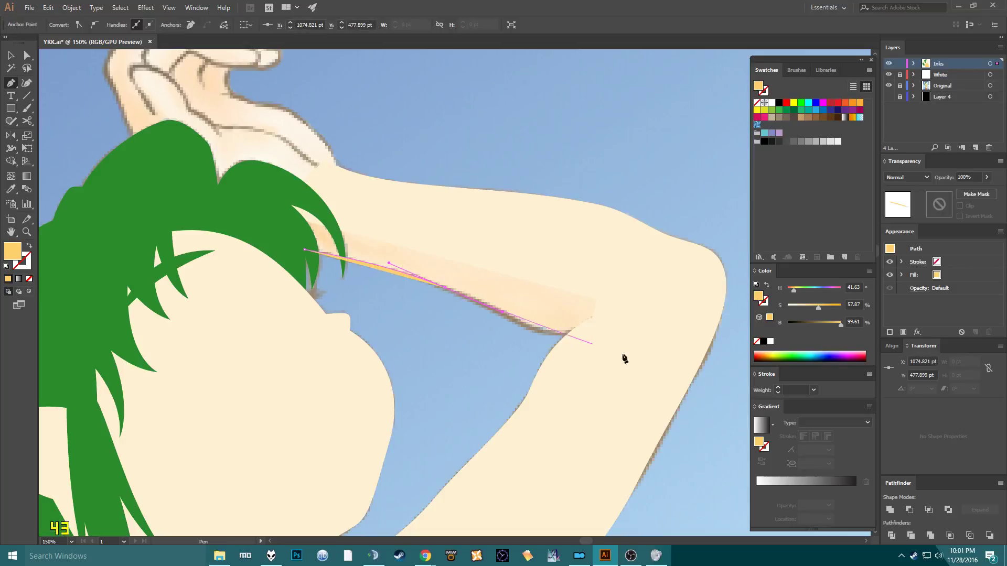
{"action": "left_click", "coordinate": [544, 335]}
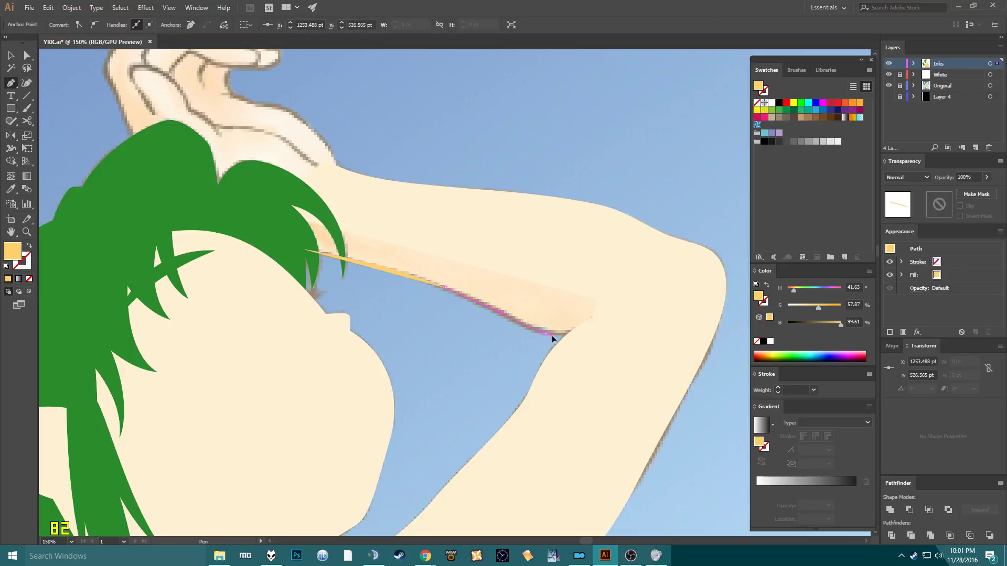
{"action": "left_click", "coordinate": [644, 341]}
{"action": "left_click", "coordinate": [619, 271]}
{"action": "left_click", "coordinate": [394, 215]}
{"action": "left_click", "coordinate": [242, 178]}
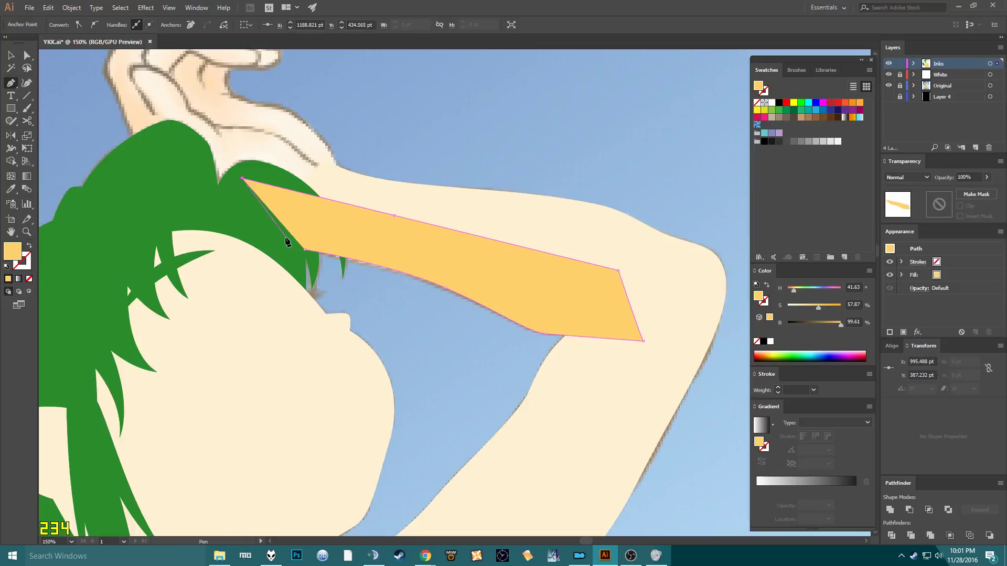
{"action": "left_click", "coordinate": [304, 249]}
Fill the new forearm shape with the arm's skin colour using the Eyedropper and send it behind the green hair.
{"action": "key", "text": "i"}
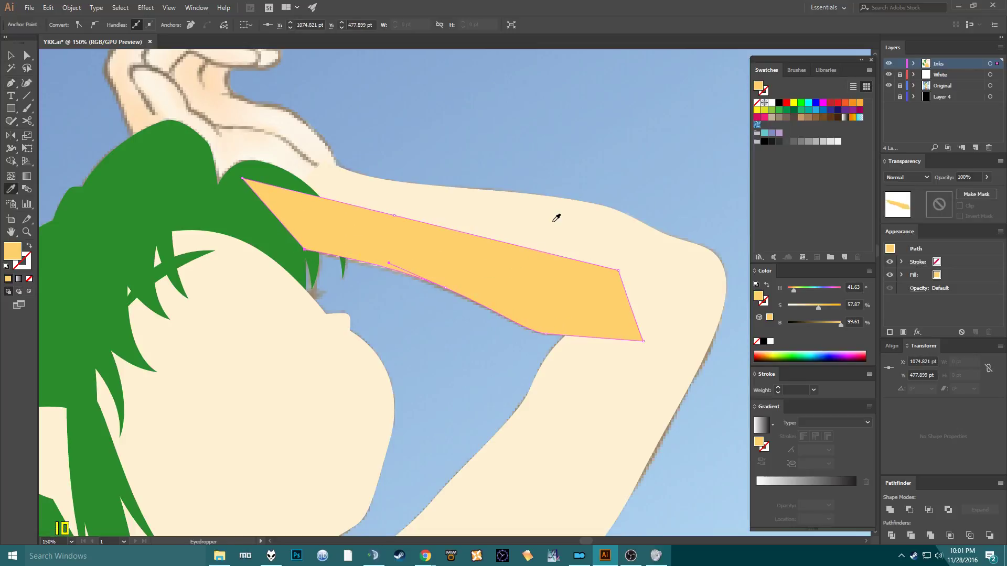
{"action": "left_click", "coordinate": [557, 215]}
{"action": "key", "text": "ctrl+shift+["}
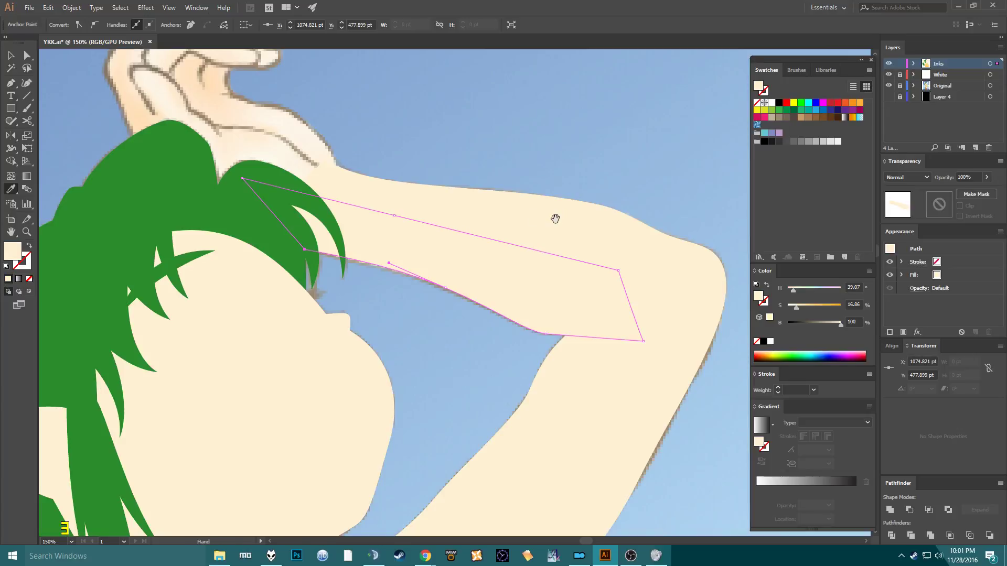
Trace the upright finger with the Pen tool from its tip down the inner edge, across the hair and up to the outer knuckle.
{"action": "left_click_drag", "start_coordinate": [555, 218], "coordinate": [627, 366]}
{"action": "left_click_drag", "start_coordinate": [315, 285], "coordinate": [370, 304]}
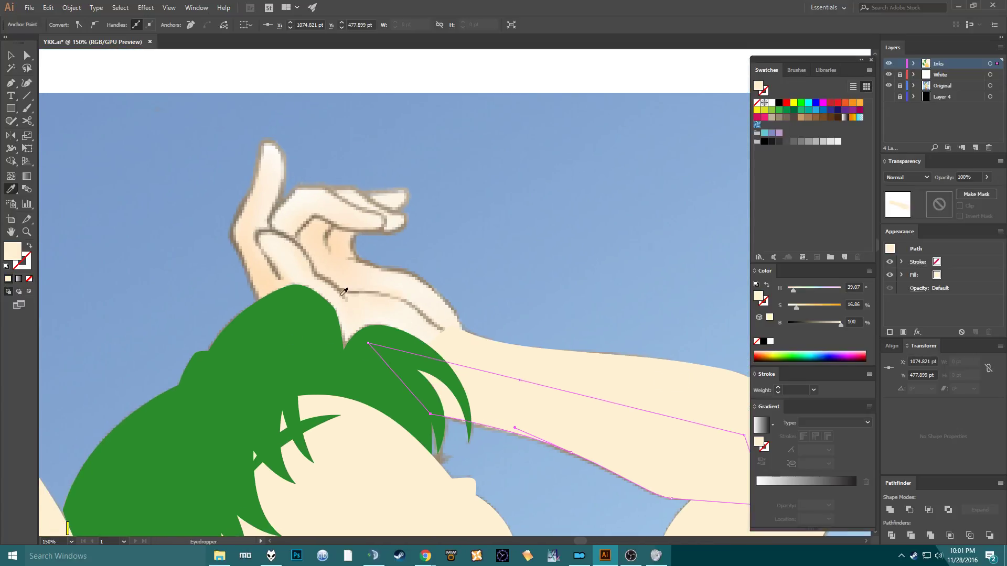
{"action": "scroll", "coordinate": [269, 266], "scroll_direction": "up", "scroll_amount": 2}
{"action": "scroll", "coordinate": [269, 274], "scroll_direction": "down", "scroll_amount": 1}
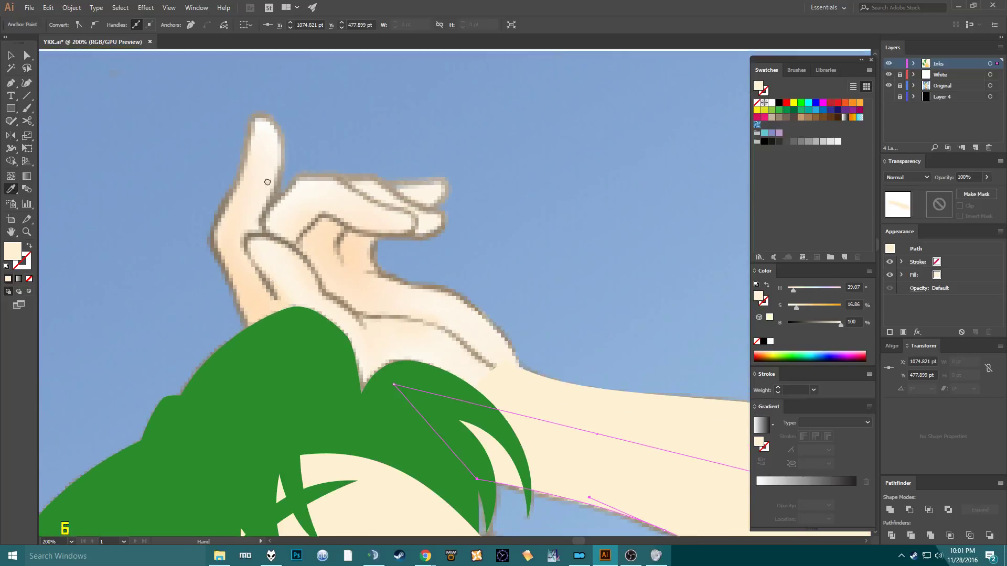
{"action": "key", "text": "p"}
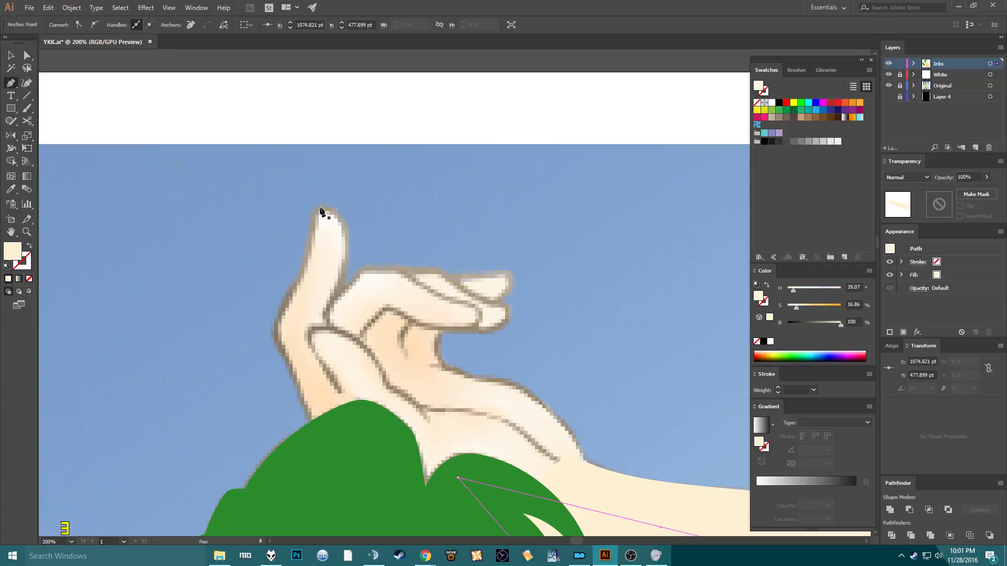
{"action": "left_click_drag", "start_coordinate": [320, 208], "coordinate": [325, 208]}
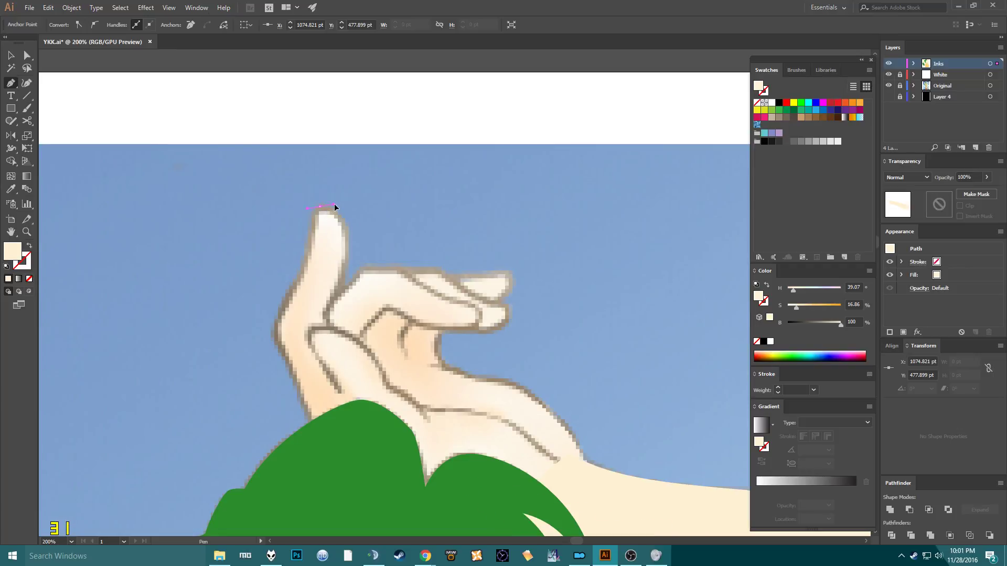
{"action": "left_click", "coordinate": [349, 240]}
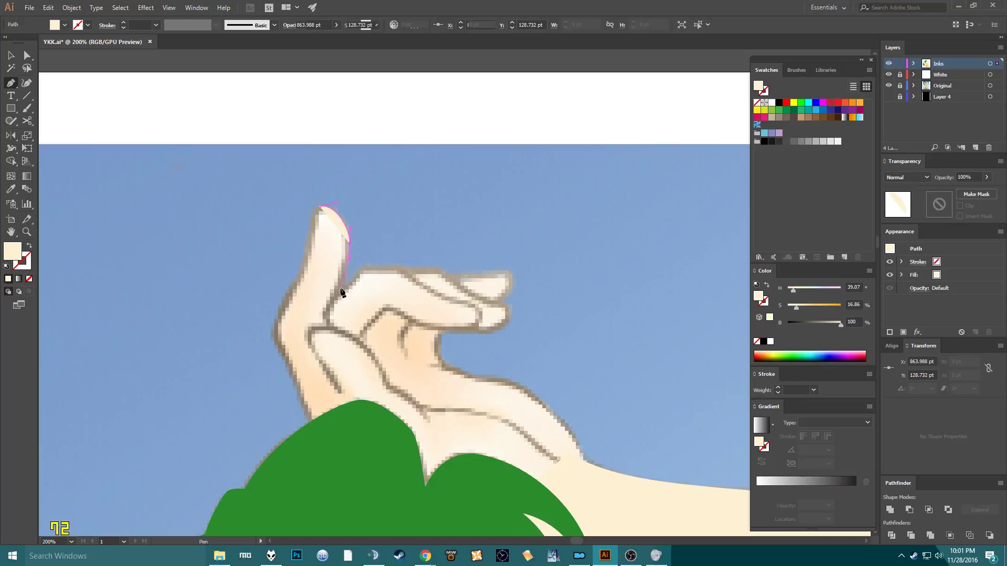
{"action": "left_click", "coordinate": [333, 310]}
{"action": "left_click", "coordinate": [365, 435]}
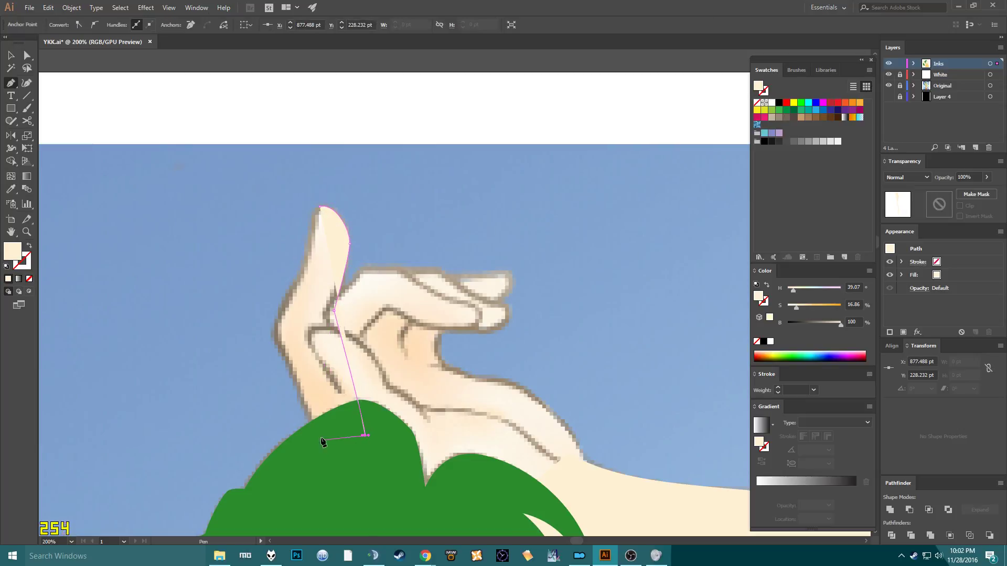
{"action": "left_click", "coordinate": [312, 434]}
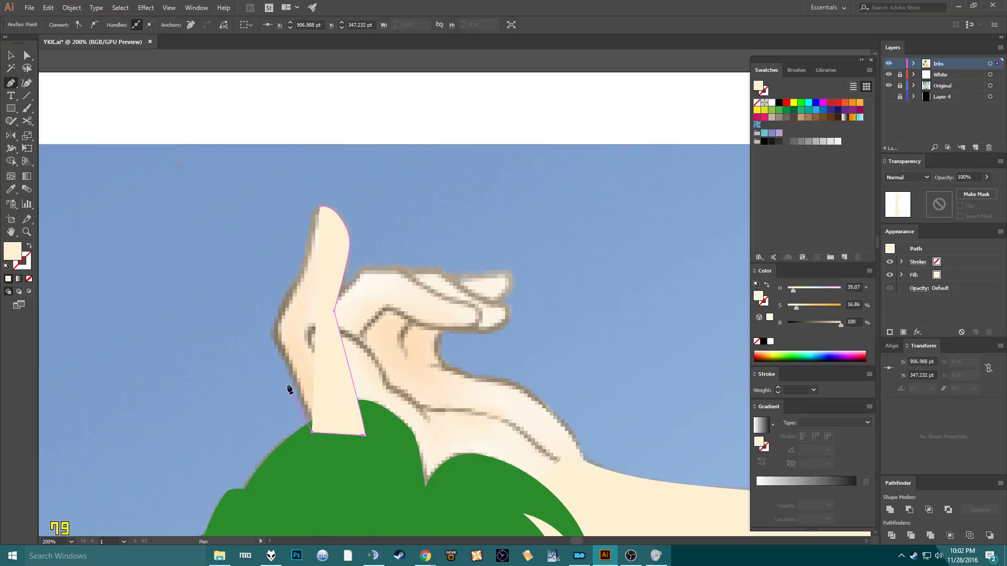
{"action": "left_click", "coordinate": [278, 347]}
Swap the finger path's fill to its stroke, trace the remaining outer edge past the knuckle and close the path at the fingertip.
{"action": "key", "text": "shift+x"}
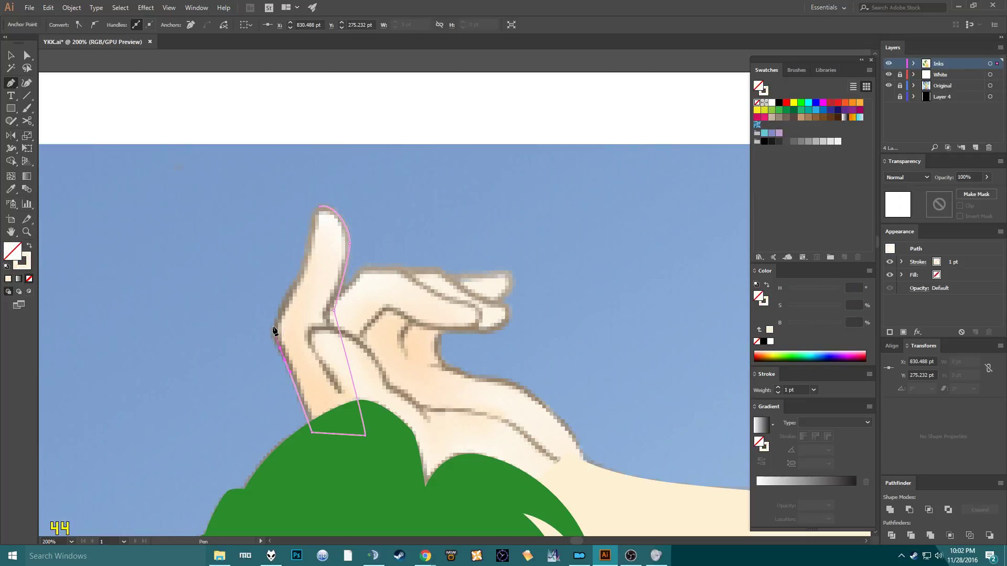
{"action": "left_click_drag", "start_coordinate": [275, 331], "coordinate": [281, 304]}
{"action": "left_click", "coordinate": [301, 270]}
{"action": "left_click", "coordinate": [309, 240]}
{"action": "left_click_drag", "start_coordinate": [320, 206], "coordinate": [329, 200]}
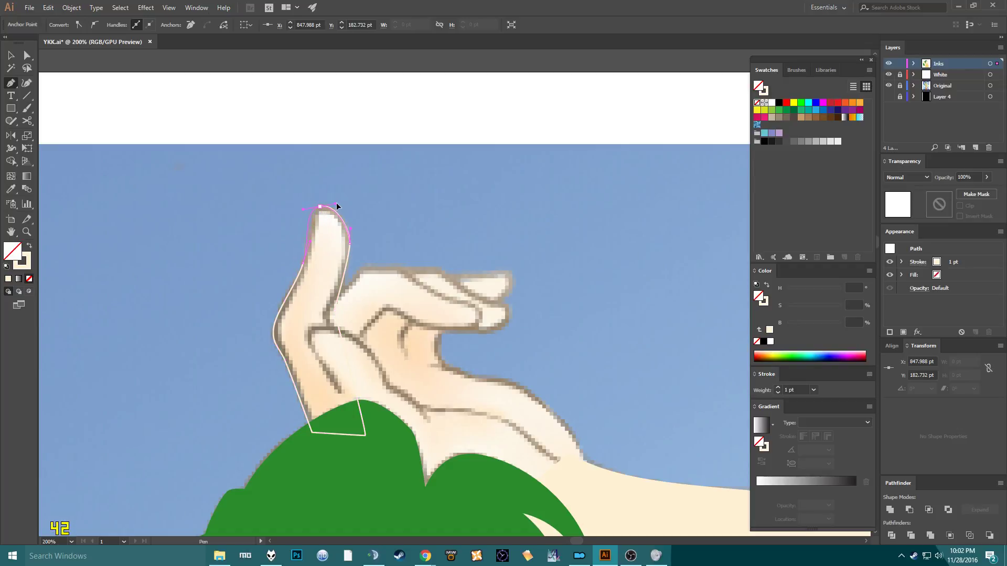
Refine the anchors and handles along the finger's outer edge to match the reference, and swap the stroke colour back to the fill.
{"action": "key", "text": "a"}
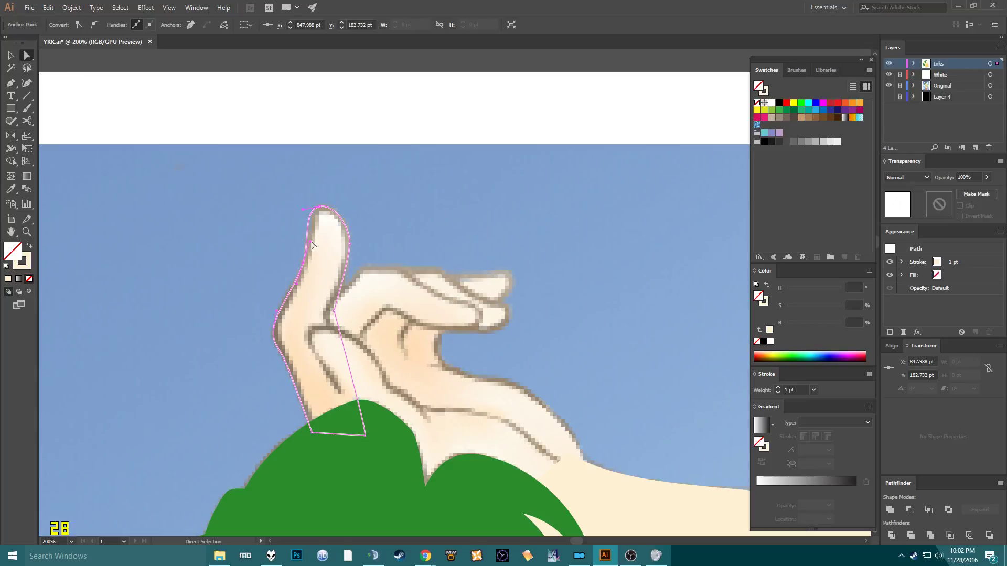
{"action": "left_click_drag", "start_coordinate": [310, 241], "coordinate": [308, 267]}
{"action": "left_click_drag", "start_coordinate": [304, 213], "coordinate": [307, 211]}
{"action": "left_click_drag", "start_coordinate": [286, 362], "coordinate": [293, 380]}
{"action": "key", "text": "shift+x"}
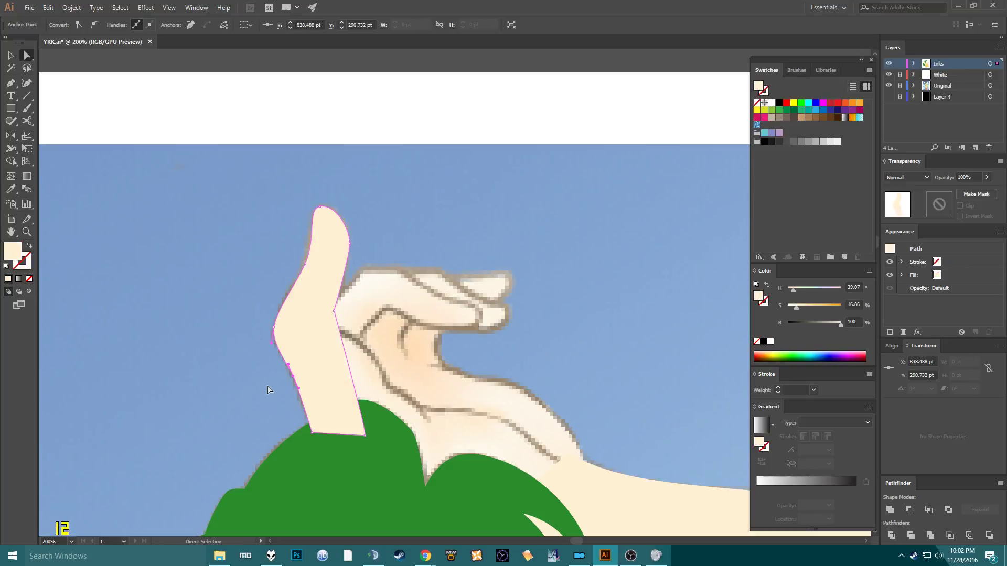
Send the upright finger shape behind the green hair and refine the handles along its outer edge below the fingertip.
{"action": "key", "text": "ctrl+shift+a"}
{"action": "left_click", "coordinate": [325, 311]}
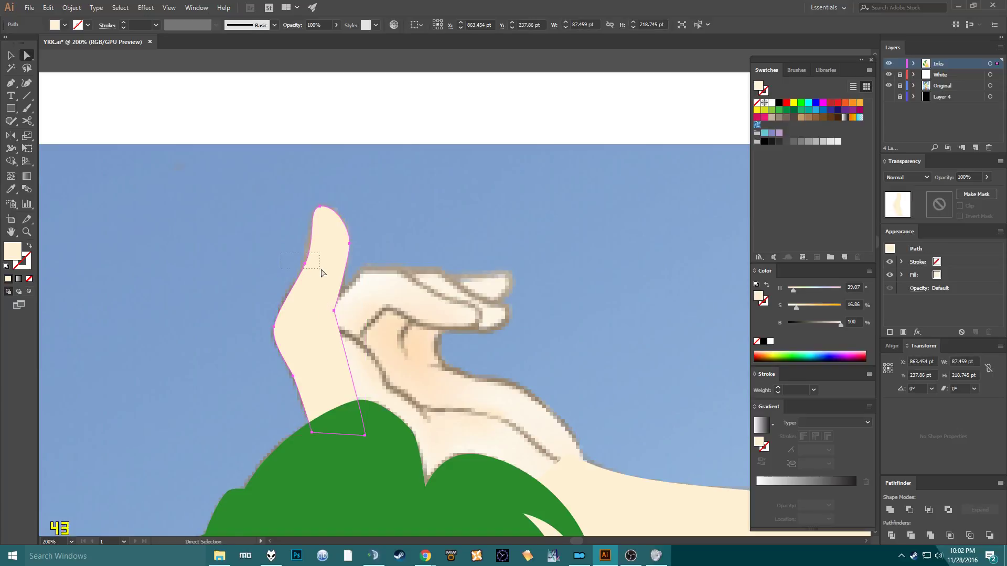
{"action": "left_click", "coordinate": [320, 243]}
{"action": "left_click_drag", "start_coordinate": [318, 242], "coordinate": [314, 237]}
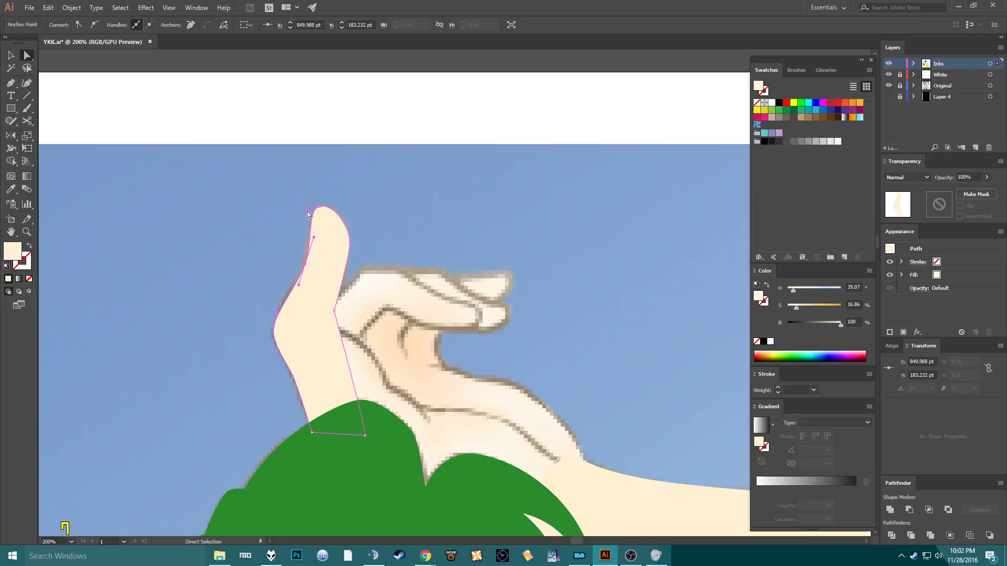
{"action": "left_click_drag", "start_coordinate": [308, 210], "coordinate": [313, 216]}
{"action": "left_click", "coordinate": [348, 194]}
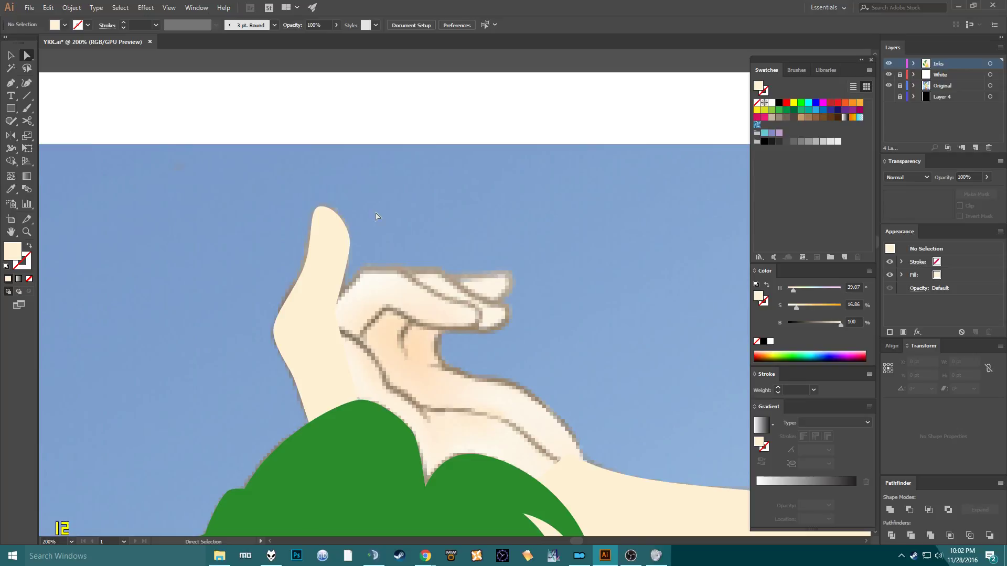
Trace the first curled finger beside the upright one with the Pen tool, overlapping the upright finger's base, and close the path.
{"action": "key", "text": "p"}
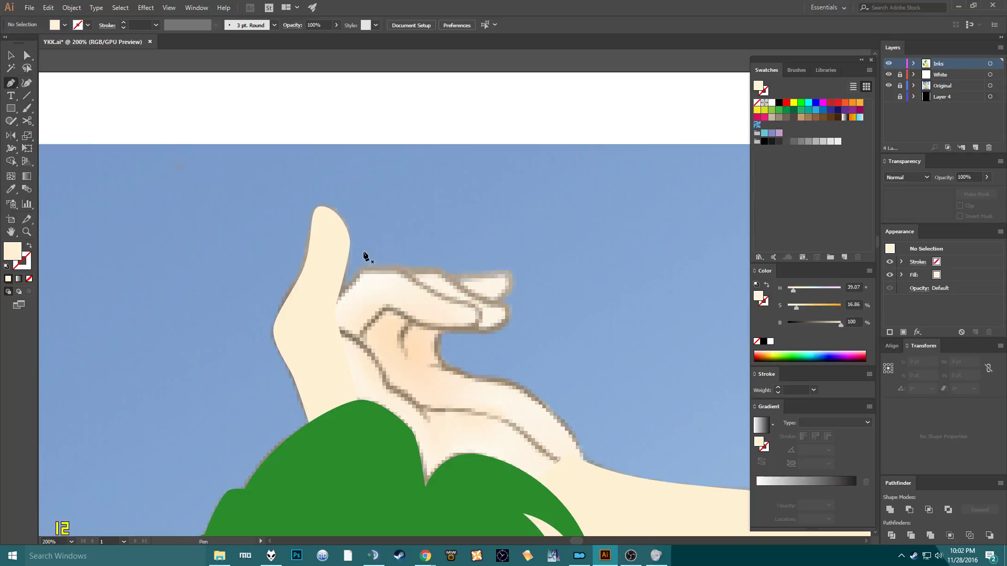
{"action": "left_click", "coordinate": [327, 303]}
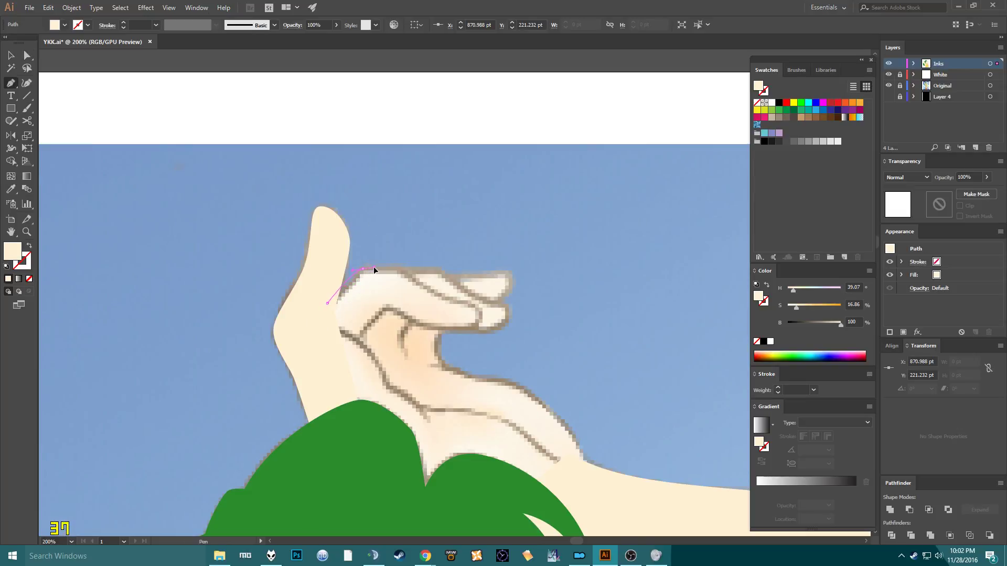
{"action": "left_click_drag", "start_coordinate": [375, 268], "coordinate": [412, 282]}
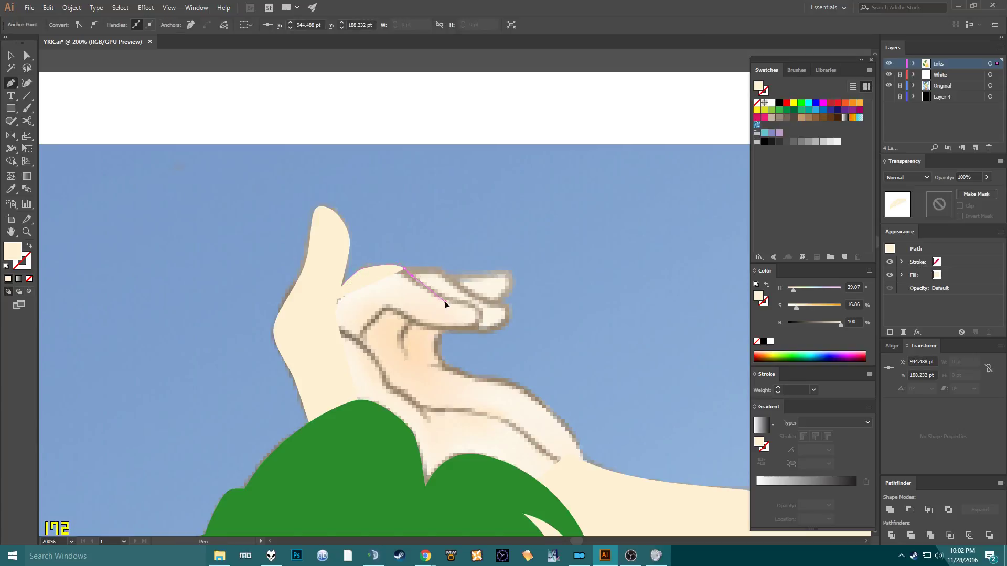
{"action": "left_click", "coordinate": [444, 302]}
{"action": "left_click", "coordinate": [311, 353]}
{"action": "left_click", "coordinate": [327, 304]}
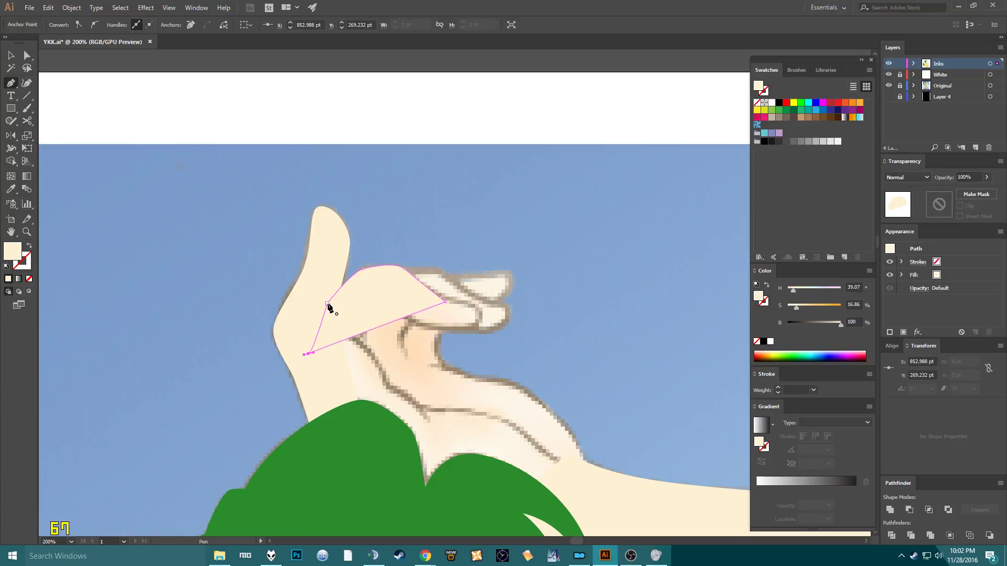
Trace the knuckle of the next curled finger as a small closed shape overlapping the first curled finger.
{"action": "left_click", "coordinate": [396, 272]}
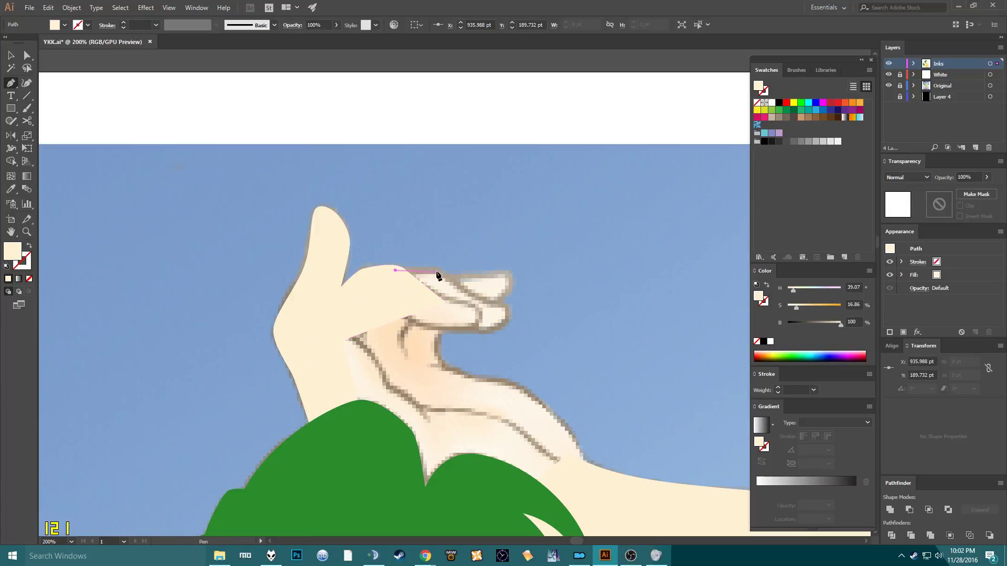
{"action": "left_click_drag", "start_coordinate": [433, 265], "coordinate": [452, 277]}
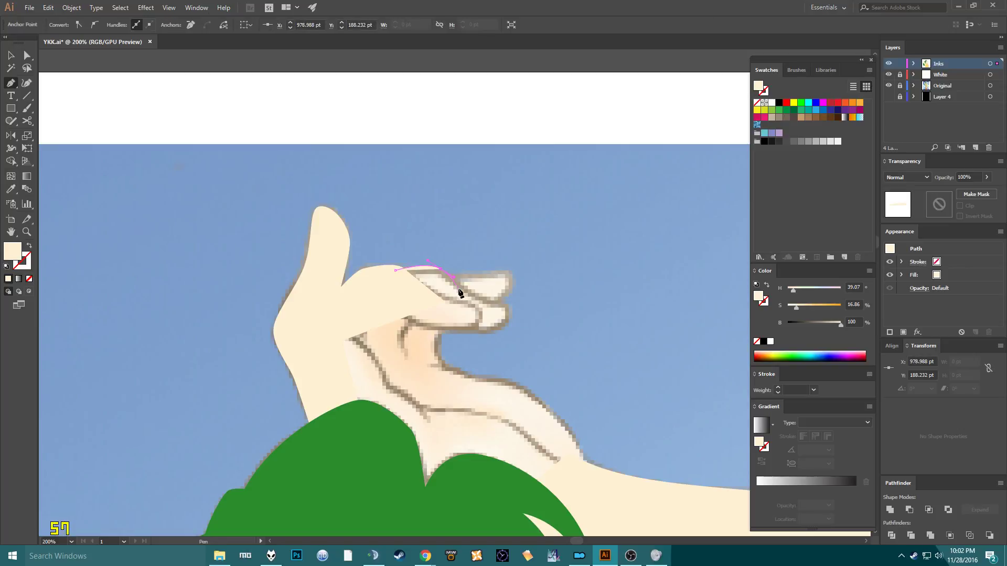
{"action": "left_click", "coordinate": [460, 290]}
{"action": "left_click", "coordinate": [405, 297]}
{"action": "left_click", "coordinate": [396, 271]}
{"action": "left_click", "coordinate": [395, 271]}
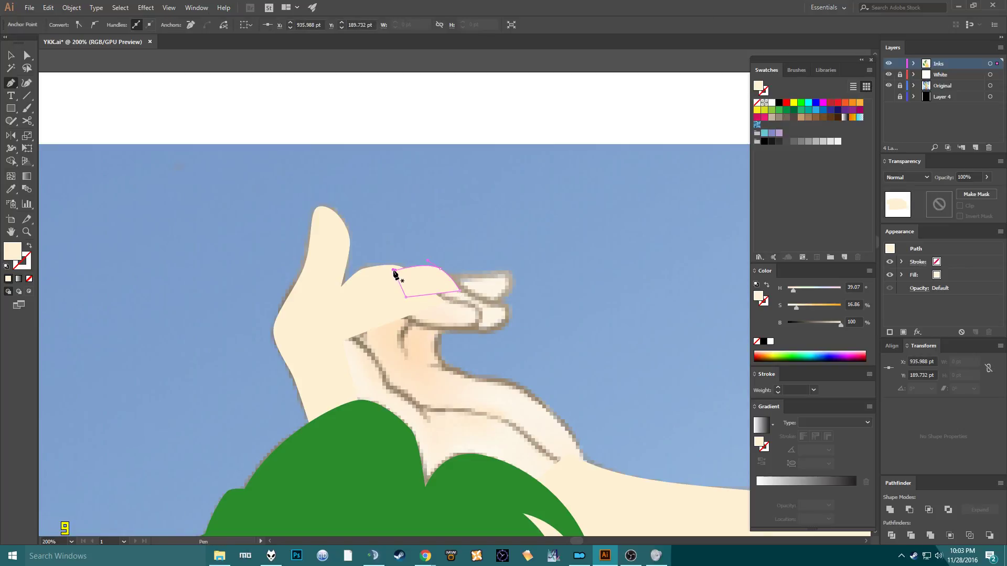
Trace the upper outstretched finger around its tip and back under the knuckle, closing the shape over the curled fingers.
{"action": "left_click", "coordinate": [393, 270]}
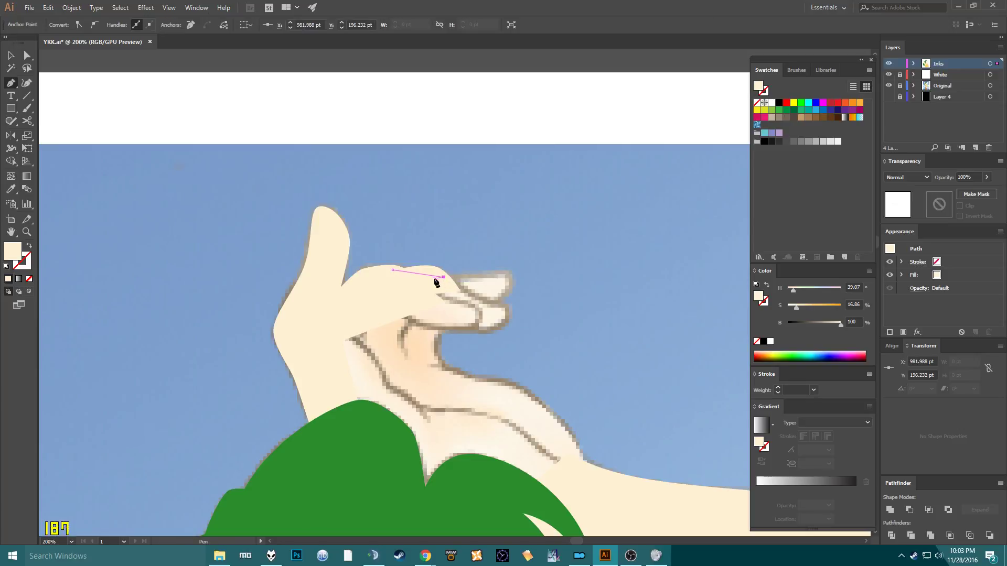
{"action": "left_click", "coordinate": [443, 278]}
{"action": "left_click_drag", "start_coordinate": [443, 277], "coordinate": [517, 279]}
{"action": "left_click_drag", "start_coordinate": [482, 310], "coordinate": [461, 313]}
{"action": "left_click", "coordinate": [435, 290]}
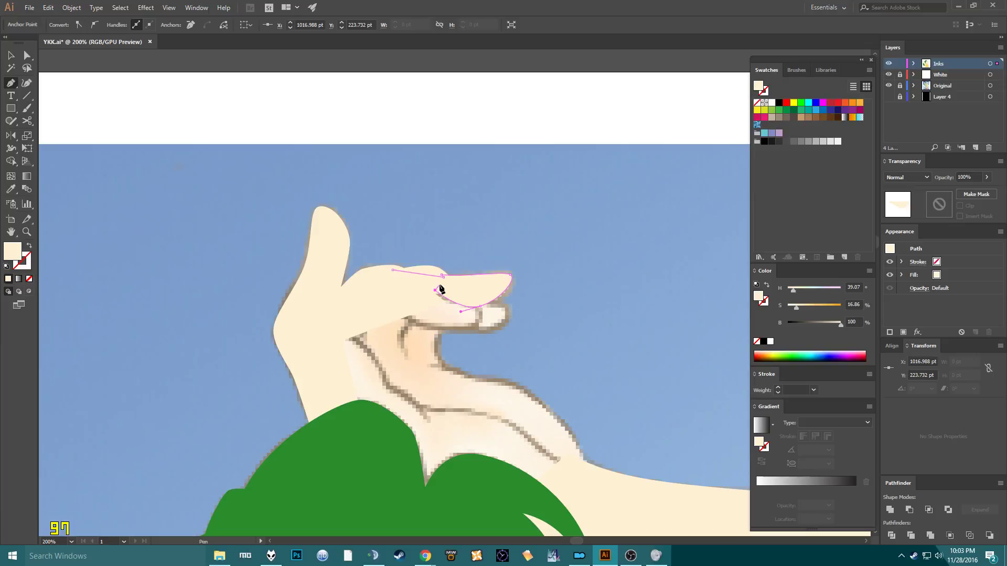
{"action": "left_click", "coordinate": [393, 271]}
Trace the lower outstretched fingertip as a closed shape tucked beneath the upper finger.
{"action": "left_click", "coordinate": [480, 301]}
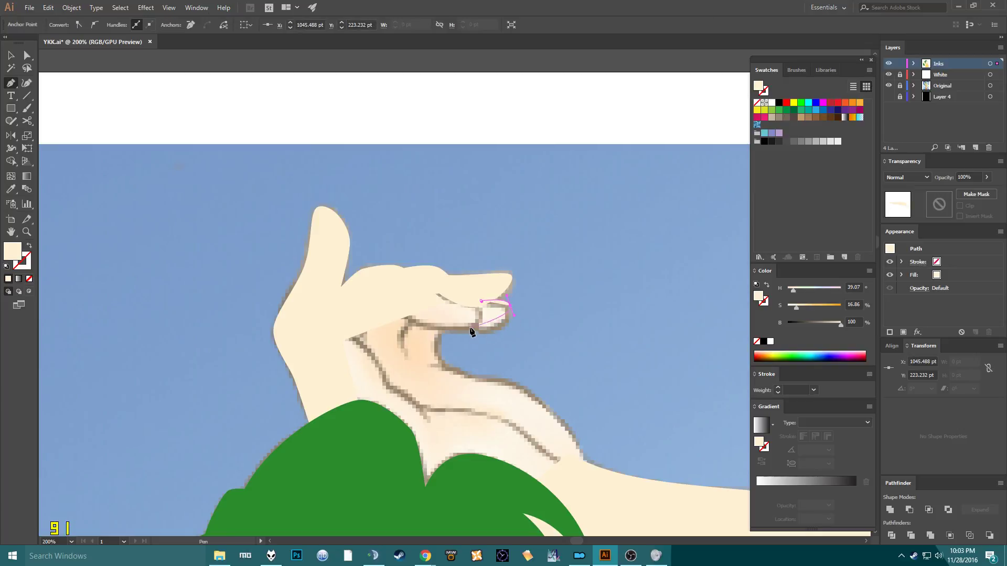
{"action": "left_click_drag", "start_coordinate": [471, 322], "coordinate": [434, 314]}
{"action": "key", "text": "ctrl+z"}
{"action": "left_click", "coordinate": [467, 295]}
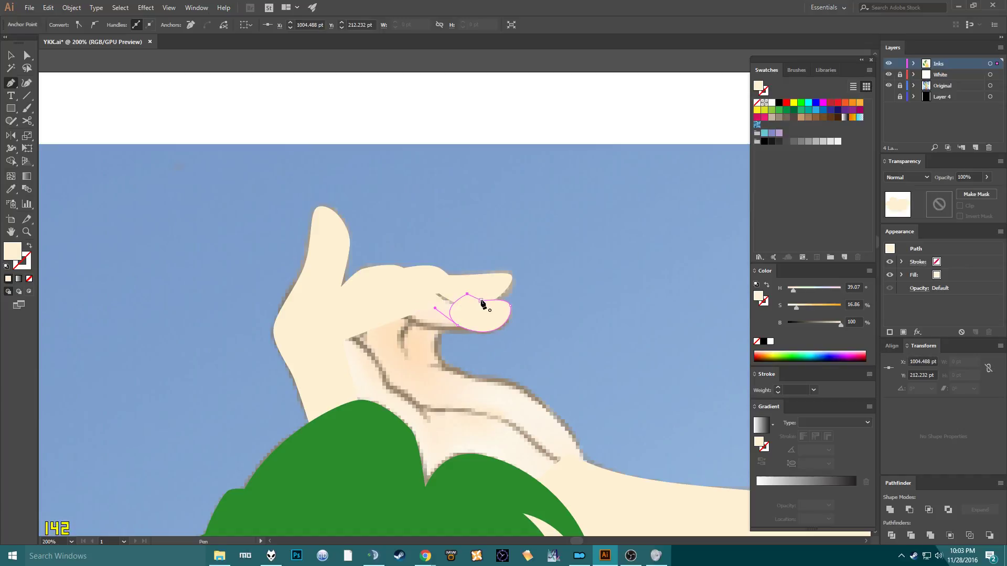
{"action": "left_click", "coordinate": [481, 300]}
Trace the underside of the curled finger from the lower fingertip back toward the palm and close the shape over the remaining gap.
{"action": "left_click", "coordinate": [481, 326], "text": "ctrl"}
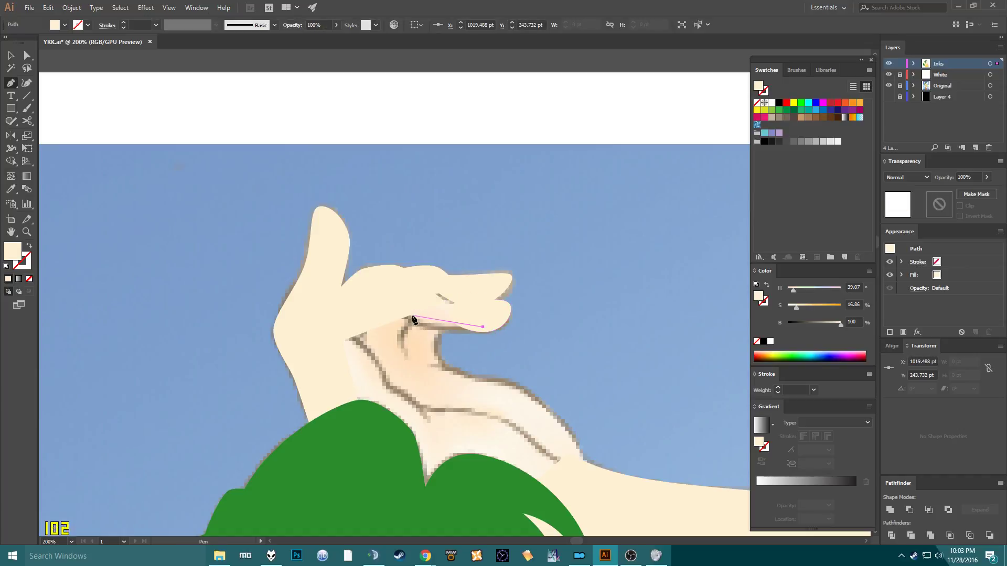
{"action": "left_click_drag", "start_coordinate": [399, 313], "coordinate": [409, 291]}
{"action": "left_click", "coordinate": [436, 283]}
{"action": "left_click", "coordinate": [462, 293]}
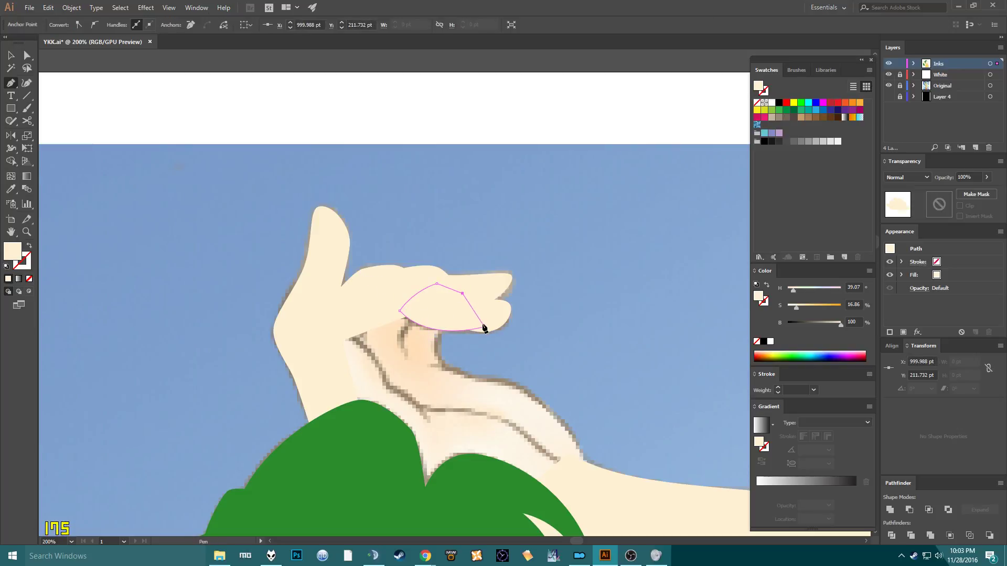
{"action": "left_click", "coordinate": [482, 330]}
Trace the palm from beneath the curled fingers down to the thumb base, closing the shape over the upright finger's base.
{"action": "left_click", "coordinate": [447, 332], "text": "ctrl"}
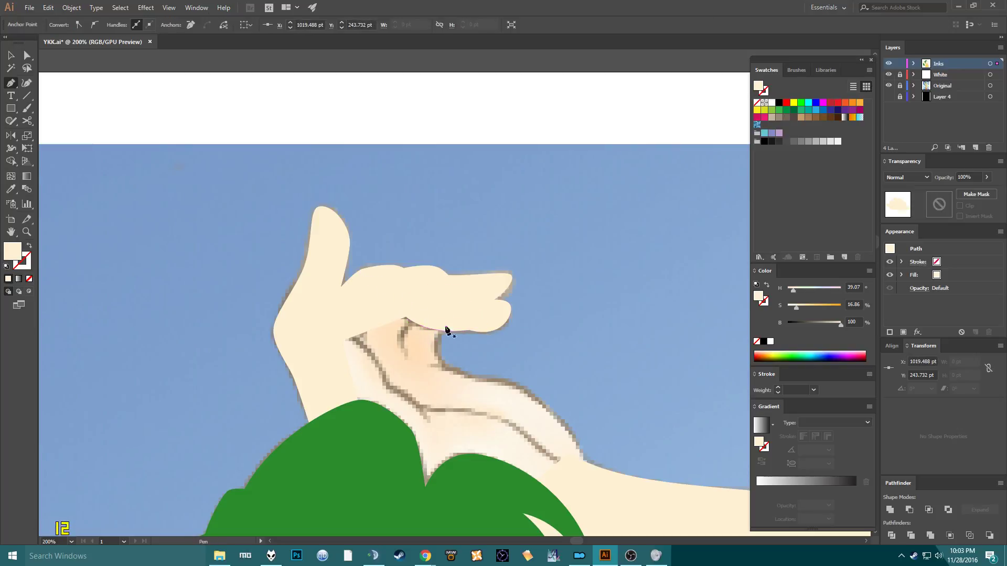
{"action": "left_click_drag", "start_coordinate": [443, 326], "coordinate": [447, 394]}
{"action": "left_click", "coordinate": [408, 376]}
{"action": "left_click", "coordinate": [339, 374]}
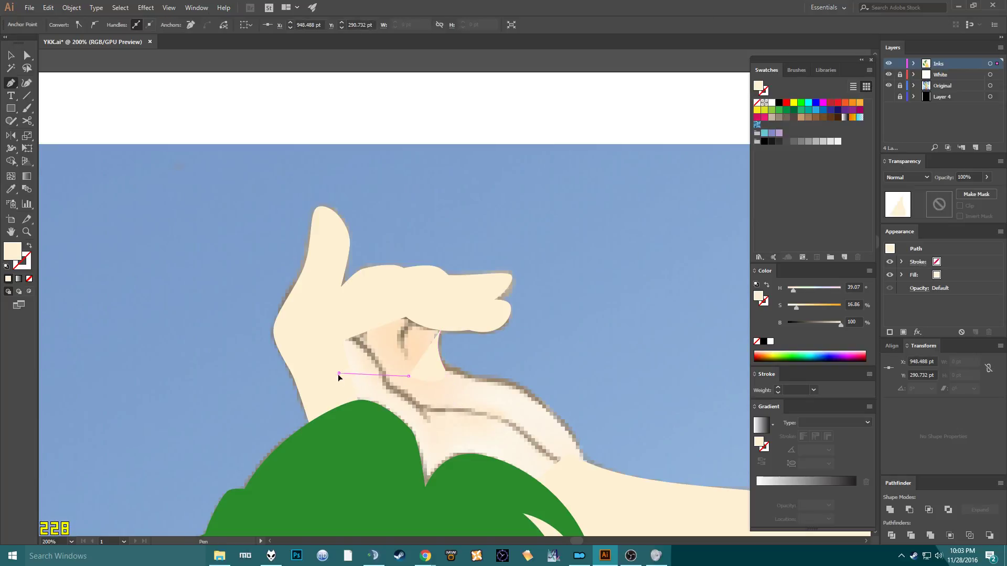
{"action": "left_click", "coordinate": [331, 305]}
{"action": "left_click", "coordinate": [426, 299]}
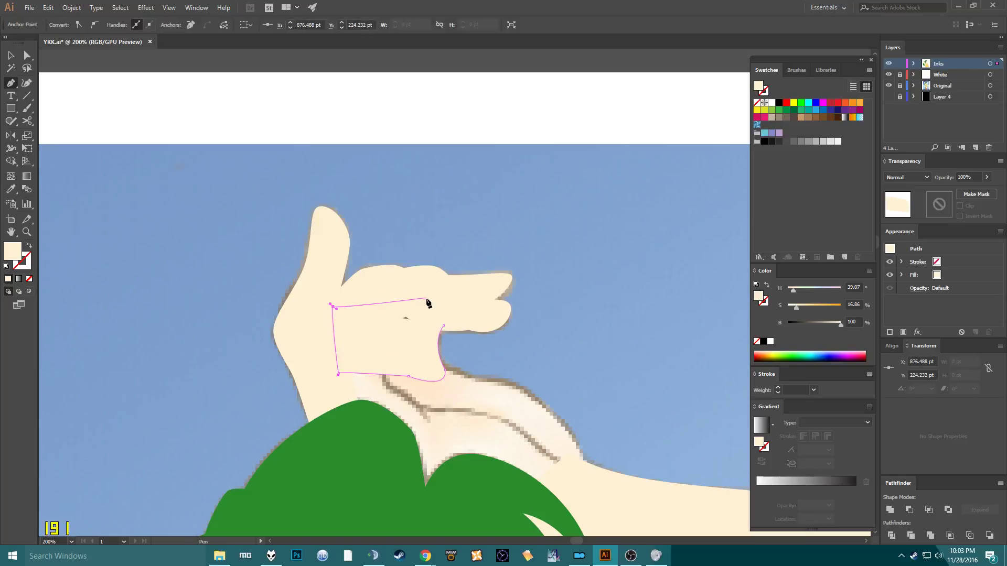
{"action": "left_click", "coordinate": [443, 325]}
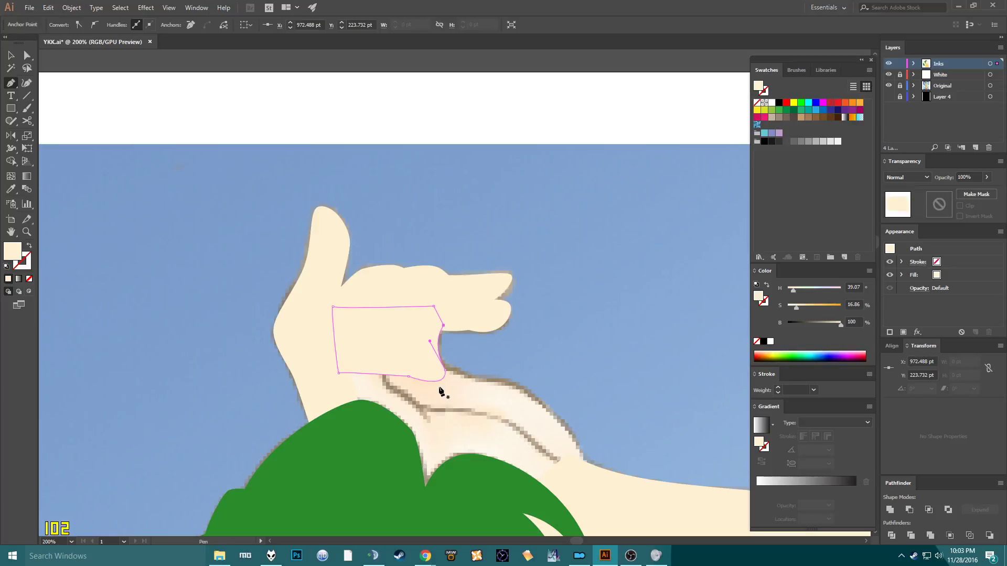
Trace the heel of the hand down to the wrist, close the shape across the hair and send it behind the green hair.
{"action": "left_click", "coordinate": [430, 355]}
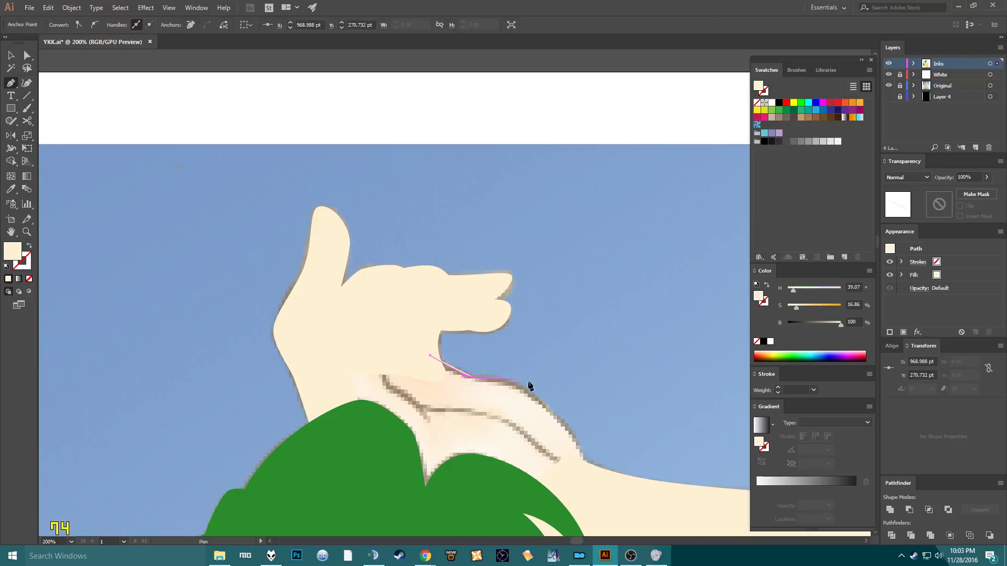
{"action": "left_click_drag", "start_coordinate": [541, 397], "coordinate": [584, 449]}
{"action": "left_click", "coordinate": [594, 477]}
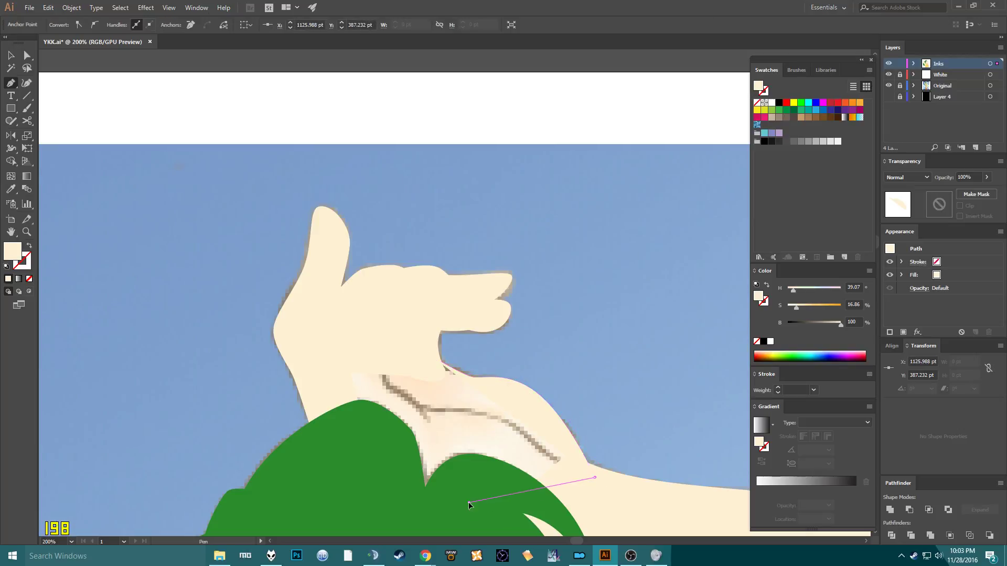
{"action": "left_click", "coordinate": [389, 514]}
{"action": "left_click", "coordinate": [314, 365]}
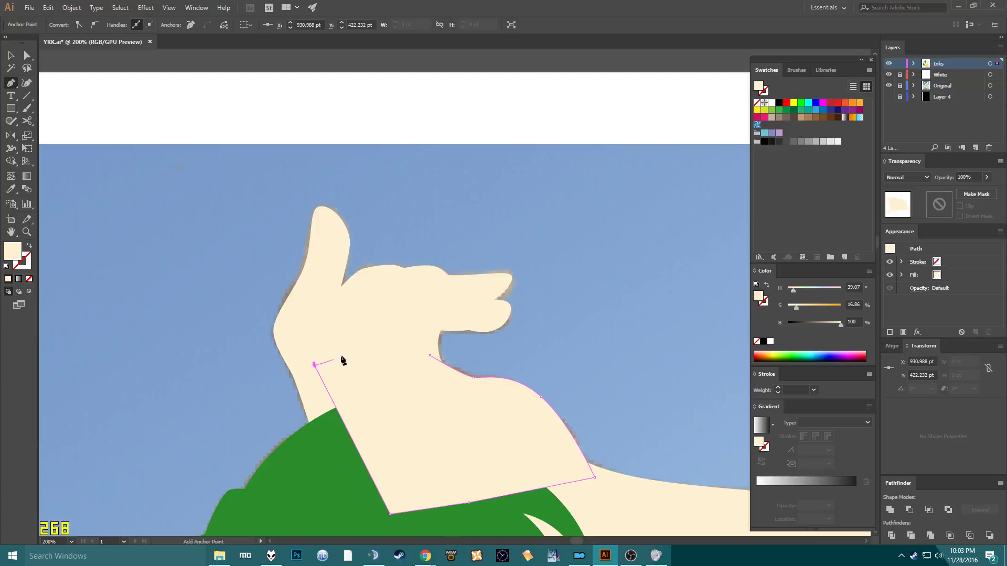
{"action": "left_click", "coordinate": [415, 343]}
{"action": "key", "text": "ctrl+bracketleft"}
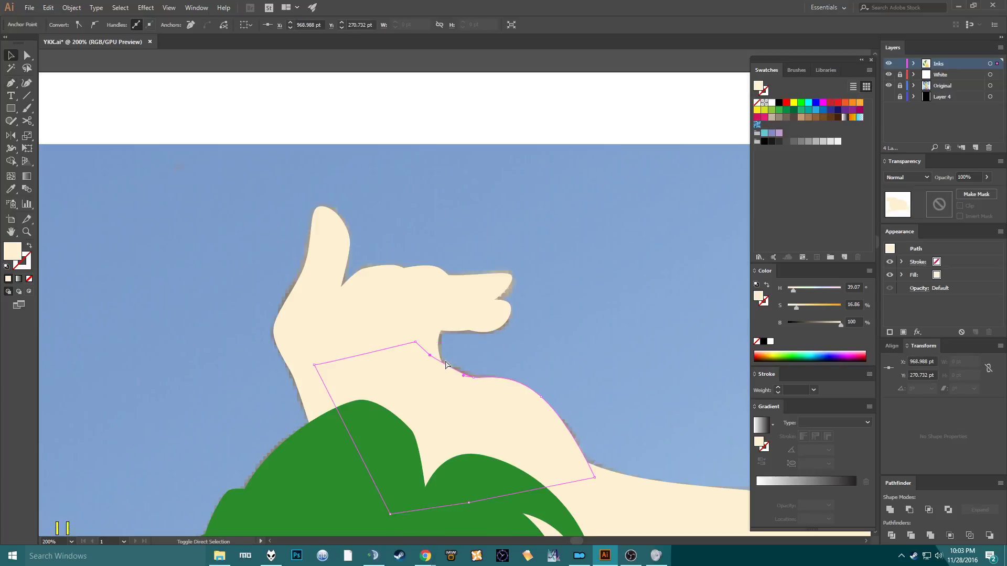
Deselect the hand and review the whole traced figure, toggling the Original layer's visibility to check which areas still need tracing.
{"action": "scroll", "coordinate": [442, 361], "scroll_direction": "down", "scroll_amount": 3}
{"action": "key", "text": "a"}
{"action": "key", "text": "ctrl+shift+a"}
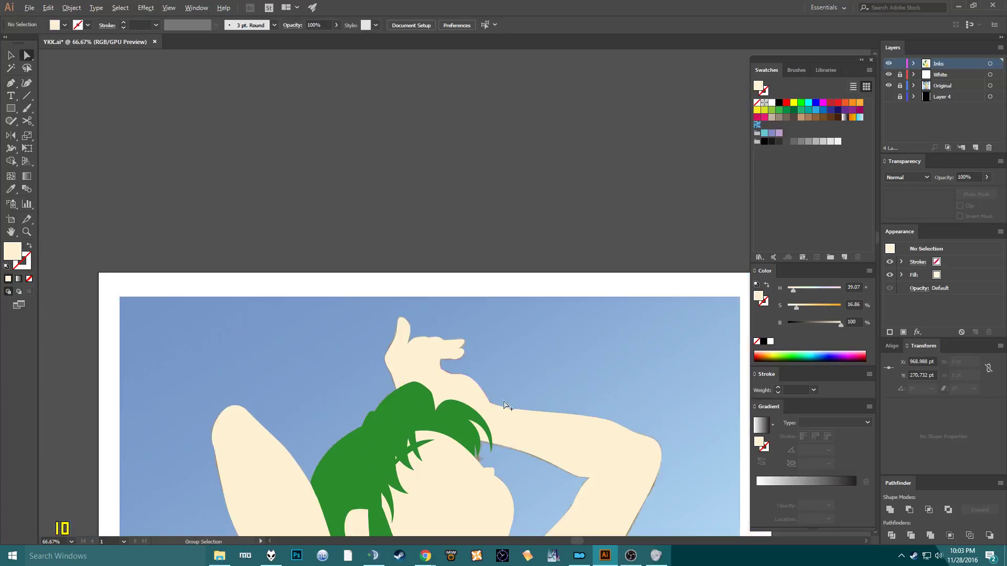
{"action": "scroll", "coordinate": [504, 406], "scroll_direction": "down", "scroll_amount": 2}
{"action": "left_click_drag", "start_coordinate": [493, 508], "coordinate": [464, 292]}
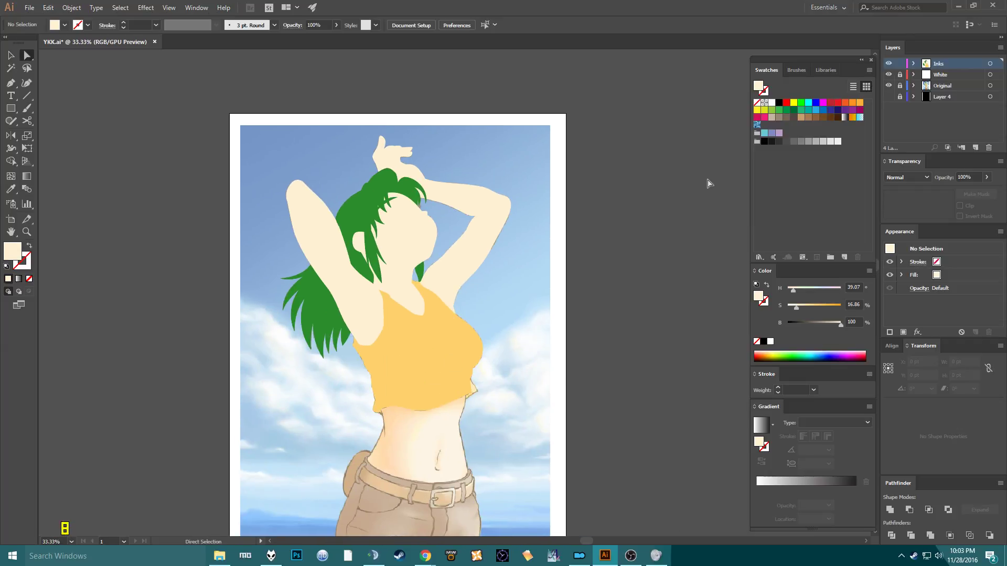
{"action": "left_click", "coordinate": [889, 85]}
{"action": "left_click", "coordinate": [889, 85]}
{"action": "left_click_drag", "start_coordinate": [468, 329], "coordinate": [511, 260]}
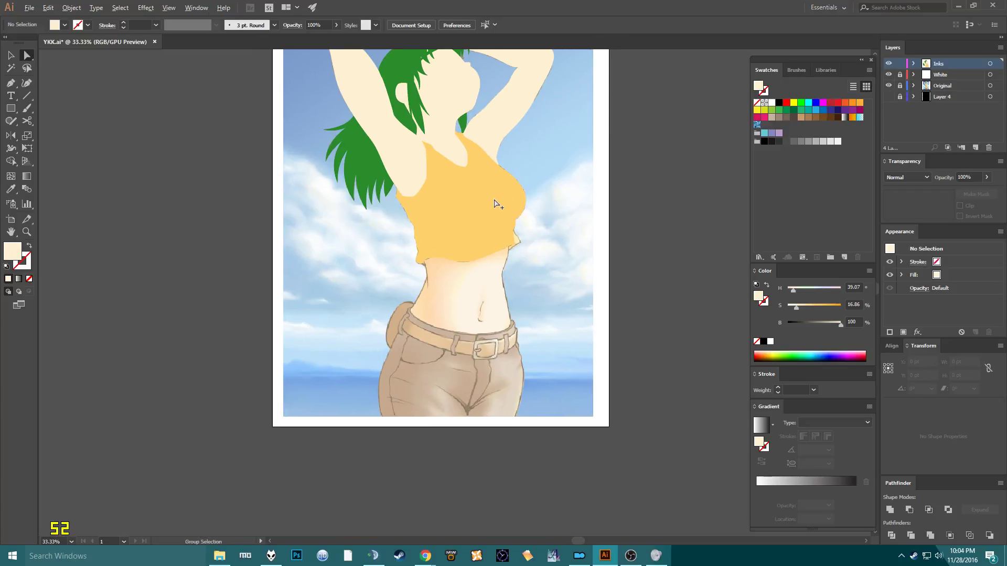
Trace the trouser waistband's upper edge with the Pen tool, from the hip beside the pouch to just above the belt buckle.
{"action": "key", "text": "ctrl+1"}
{"action": "scroll", "coordinate": [497, 210], "scroll_direction": "down", "scroll_amount": 5}
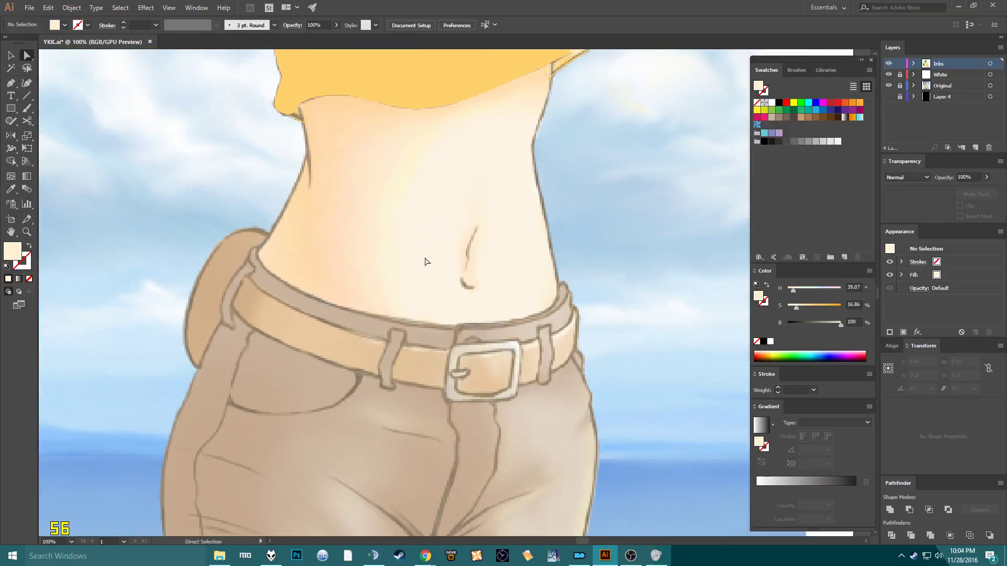
{"action": "scroll", "coordinate": [414, 264], "scroll_direction": "up", "scroll_amount": 1}
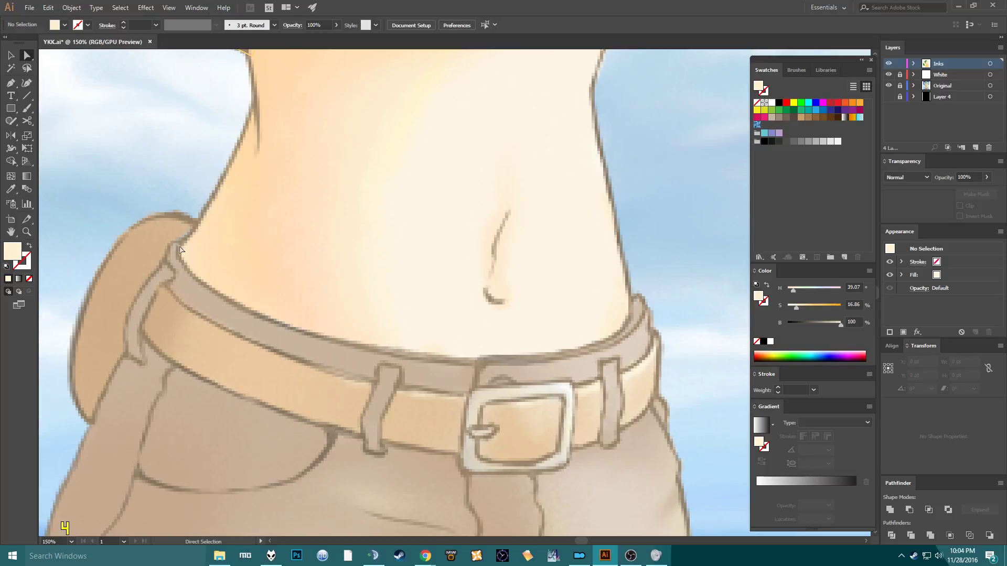
{"action": "key", "text": "p"}
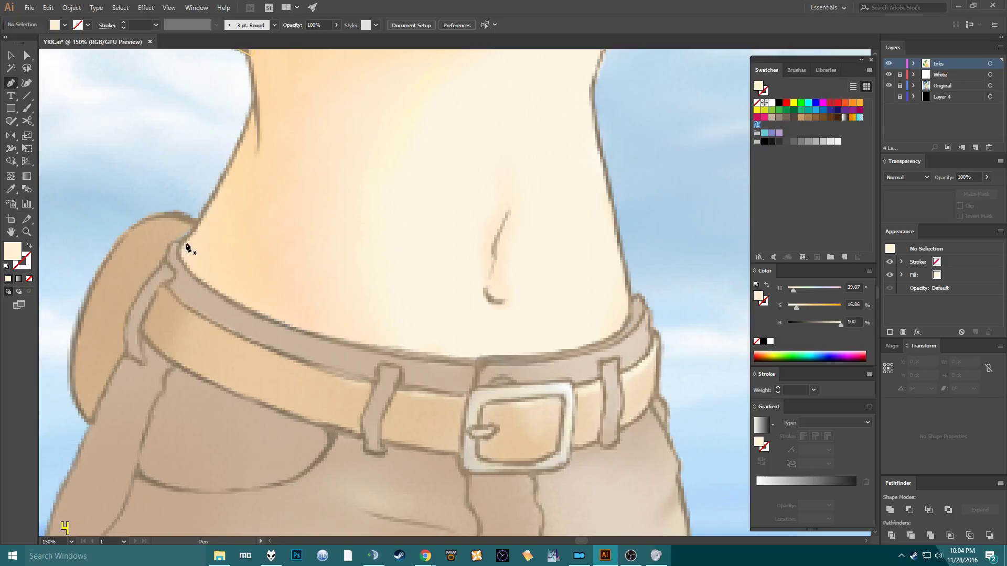
{"action": "scroll", "coordinate": [178, 246], "scroll_direction": "up", "scroll_amount": 1}
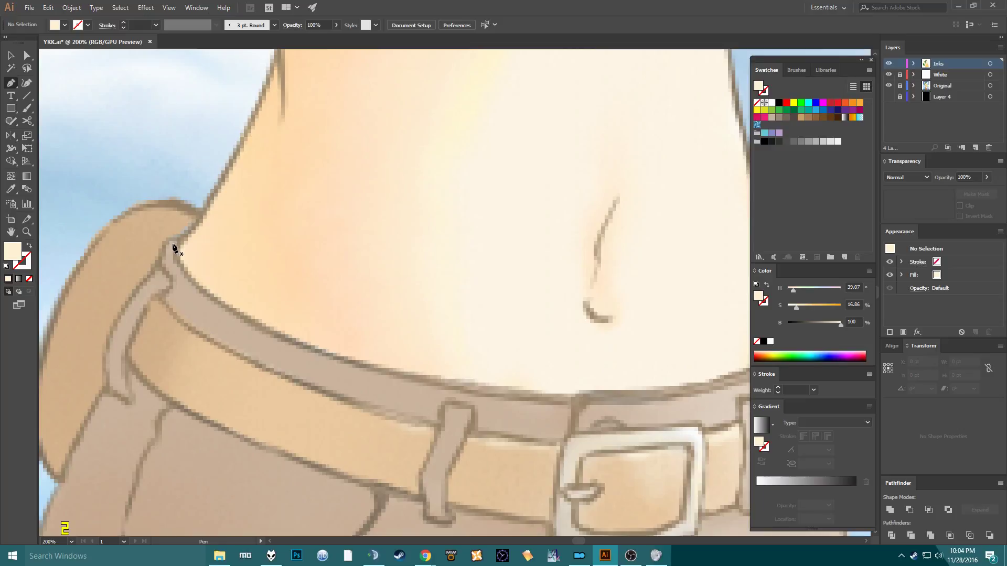
{"action": "left_click", "coordinate": [172, 244]}
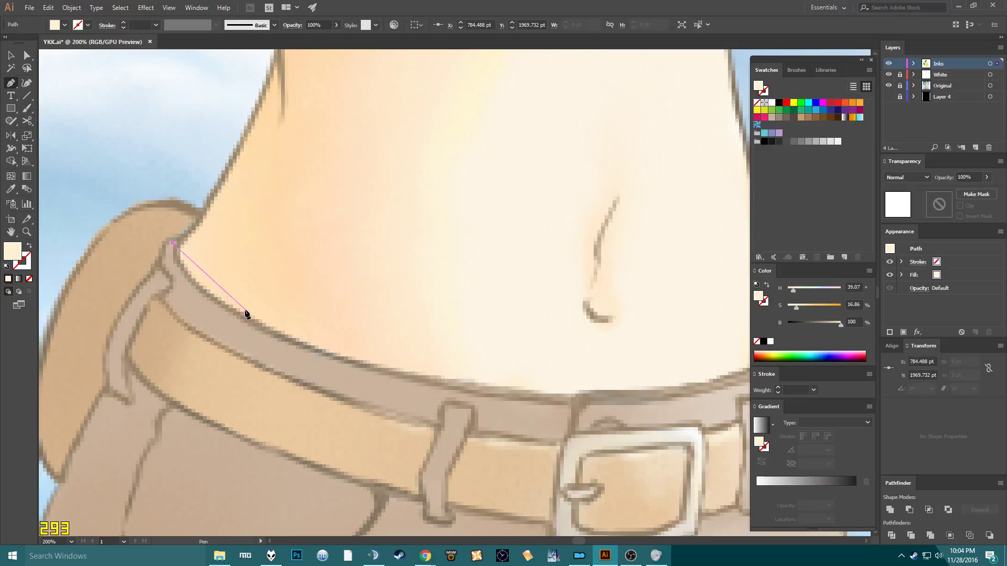
{"action": "left_click_drag", "start_coordinate": [239, 312], "coordinate": [307, 345]}
{"action": "scroll", "coordinate": [340, 357], "scroll_direction": "right", "scroll_amount": 5}
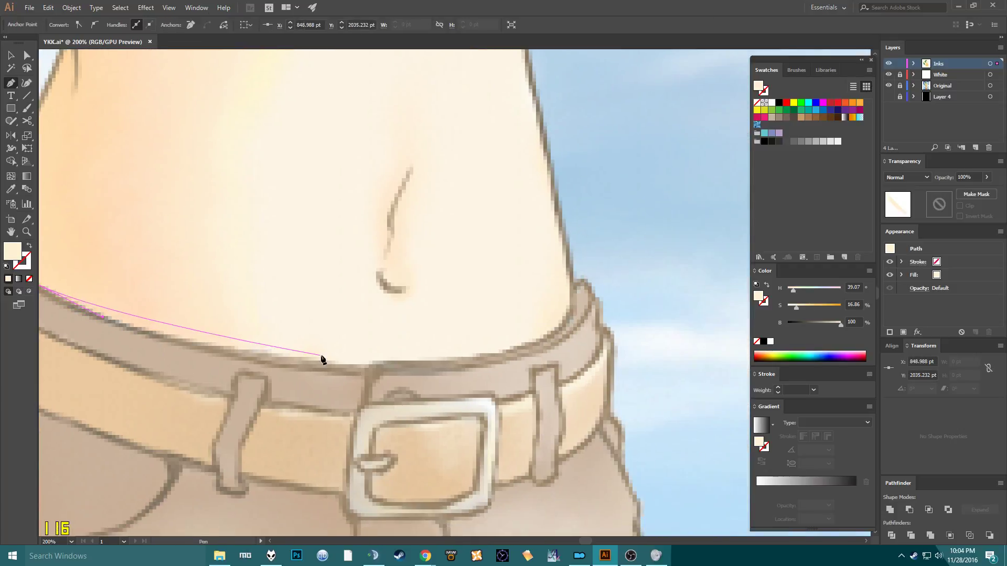
{"action": "left_click_drag", "start_coordinate": [382, 369], "coordinate": [534, 366]}
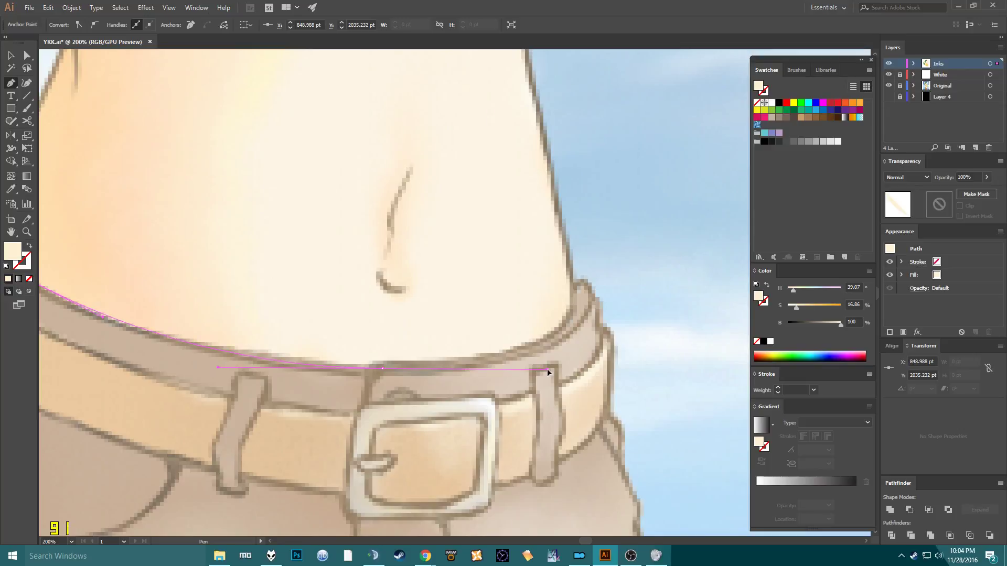
Bring the path back through the waistband beneath the traced edge and close the shape at the hip beside the pouch.
{"action": "left_click", "coordinate": [312, 393]}
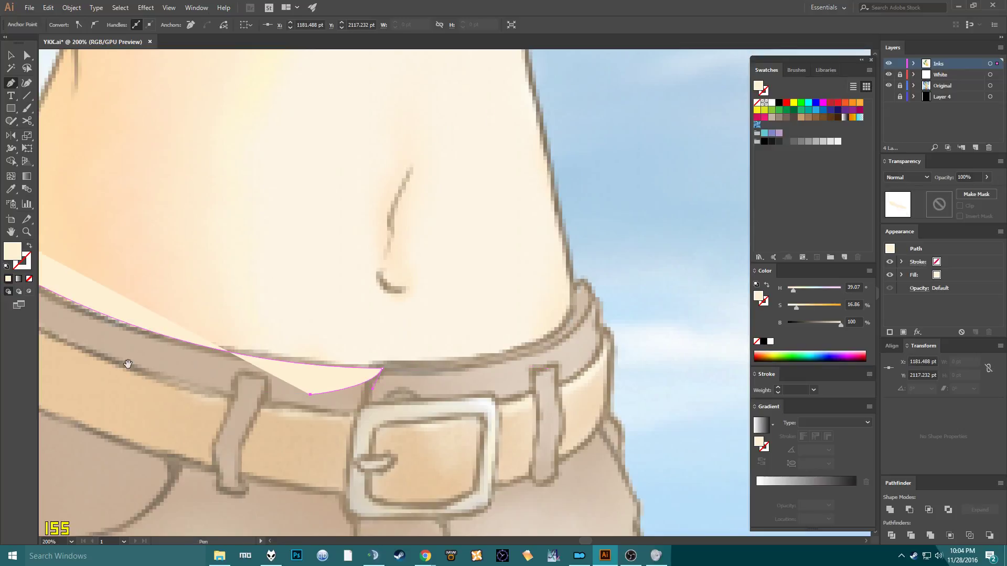
{"action": "scroll", "coordinate": [382, 382], "scroll_direction": "left", "scroll_amount": 7}
{"action": "left_click", "coordinate": [404, 367]}
{"action": "left_click", "coordinate": [287, 309]}
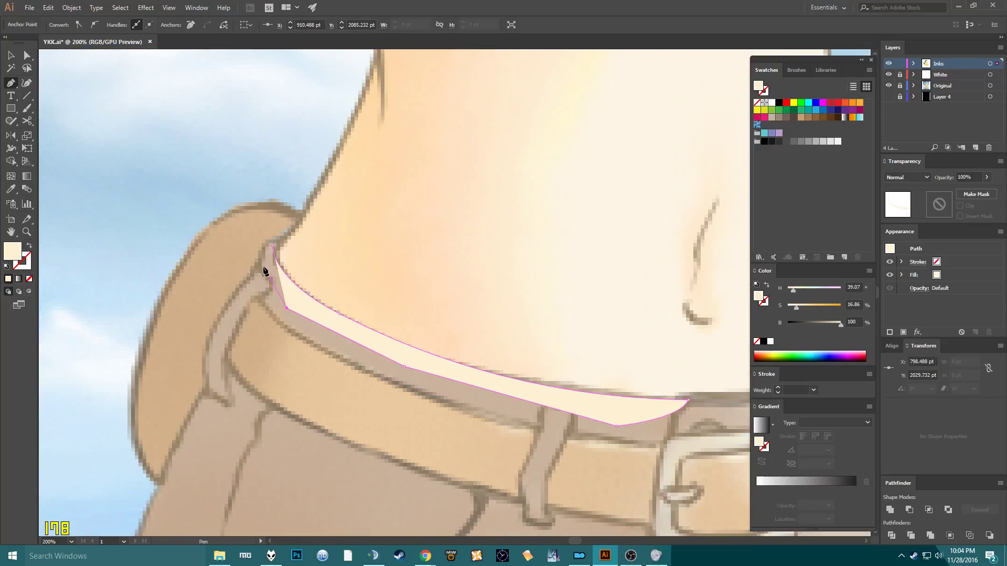
{"action": "left_click", "coordinate": [263, 271]}
{"action": "left_click", "coordinate": [273, 245]}
{"action": "key", "text": "shift+c"}
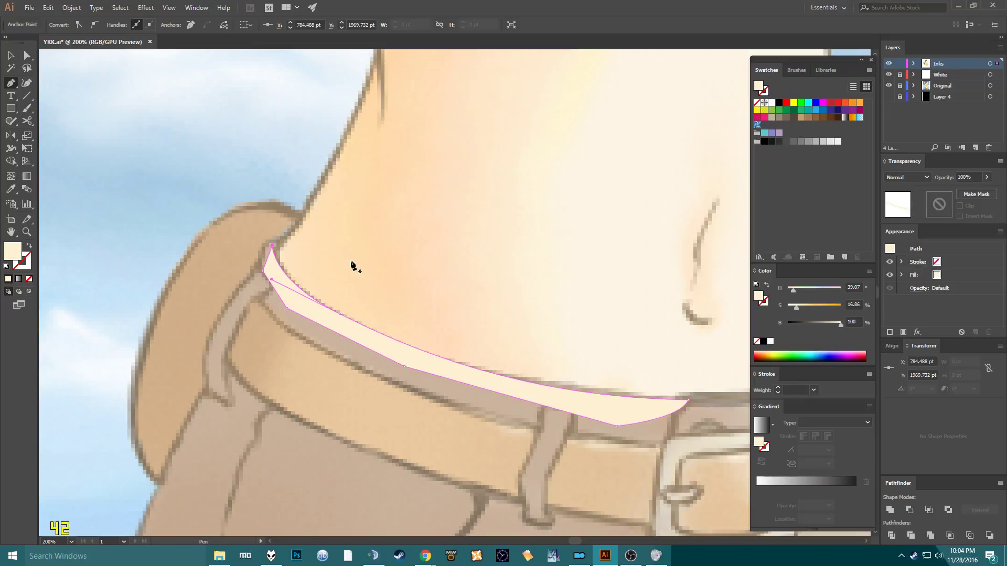
Hide the White layer and recolour the waistband shape with the brown sampled from the reference trousers.
{"action": "key", "text": "shift+x"}
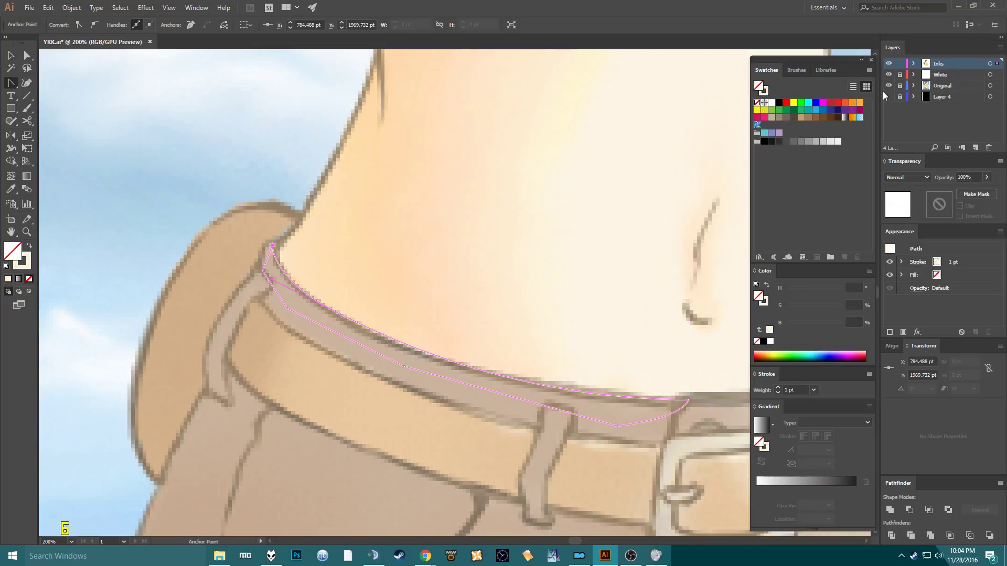
{"action": "left_click", "coordinate": [888, 85]}
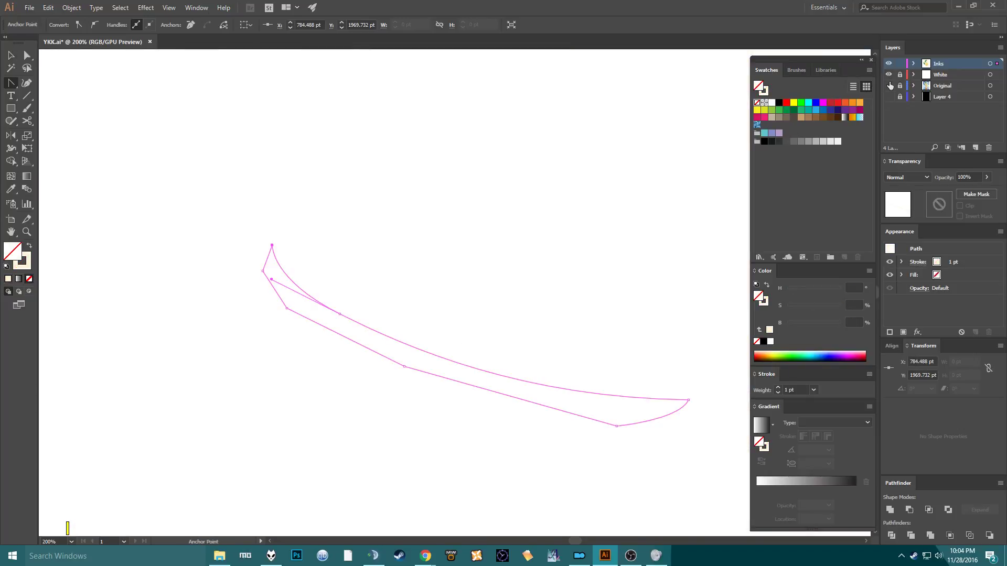
{"action": "left_click", "coordinate": [889, 85]}
{"action": "key", "text": "i"}
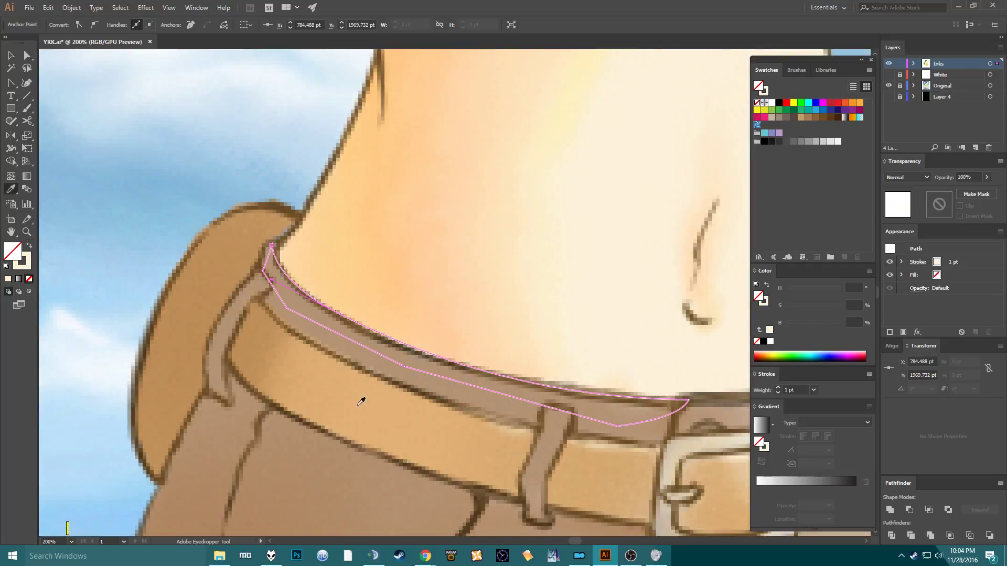
{"action": "left_click", "coordinate": [474, 393]}
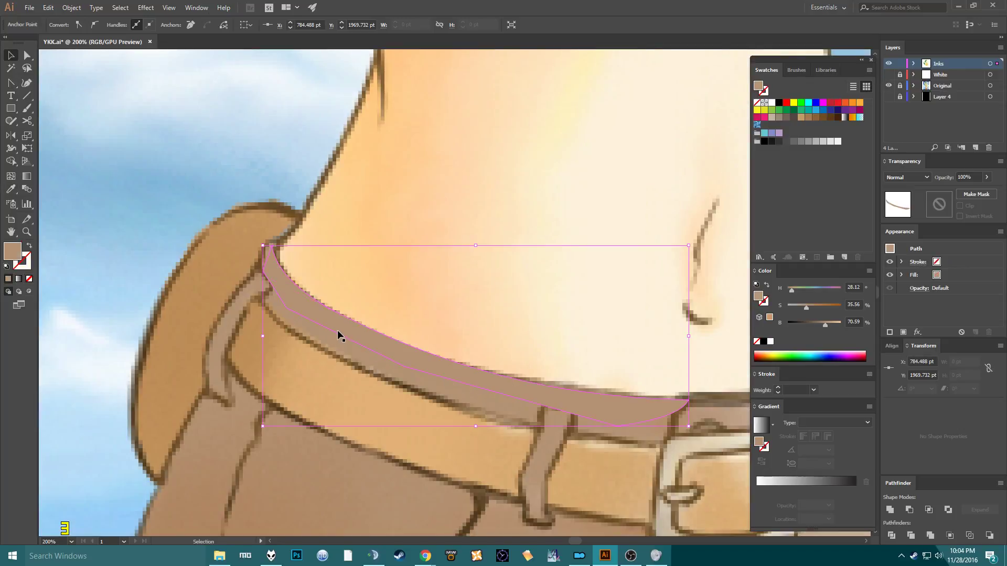
Swap the brown from fill to stroke and refine the curve of the waistband's upper edge to match the reference.
{"action": "key", "text": "a"}
{"action": "key", "text": "shift+x"}
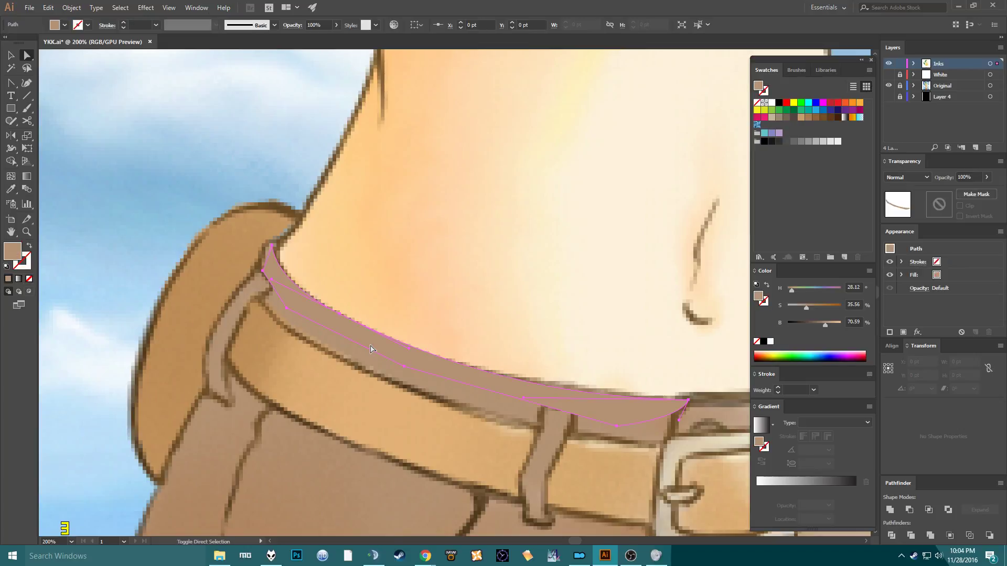
{"action": "left_click", "coordinate": [349, 329]}
{"action": "left_click_drag", "start_coordinate": [409, 348], "coordinate": [410, 354]}
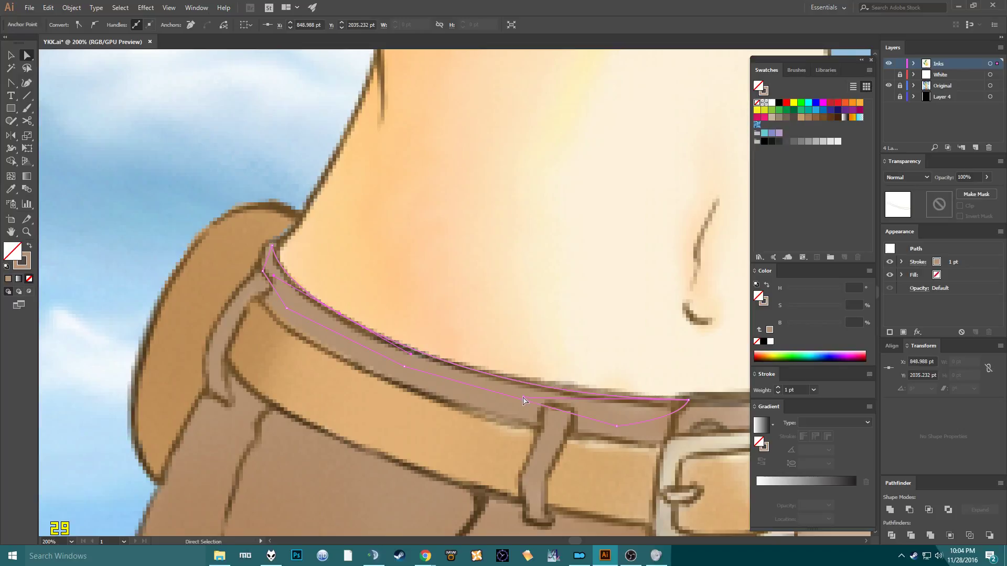
{"action": "left_click_drag", "start_coordinate": [523, 402], "coordinate": [528, 397]}
{"action": "scroll", "coordinate": [406, 309], "scroll_direction": "right", "scroll_amount": 5}
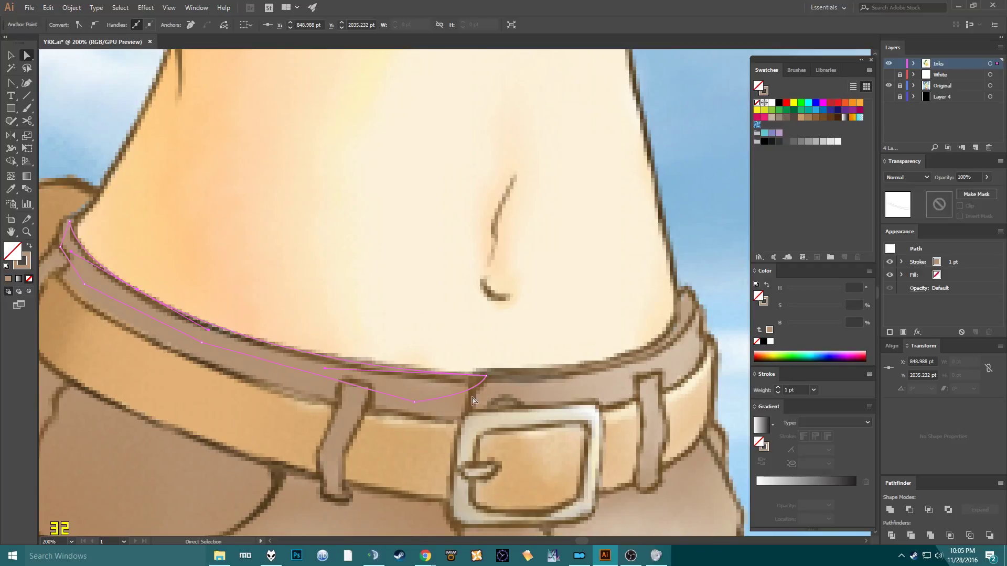
Trace the waistband section from the buckle's edge to the far hip, then close the shape back across the belt.
{"action": "key", "text": "p"}
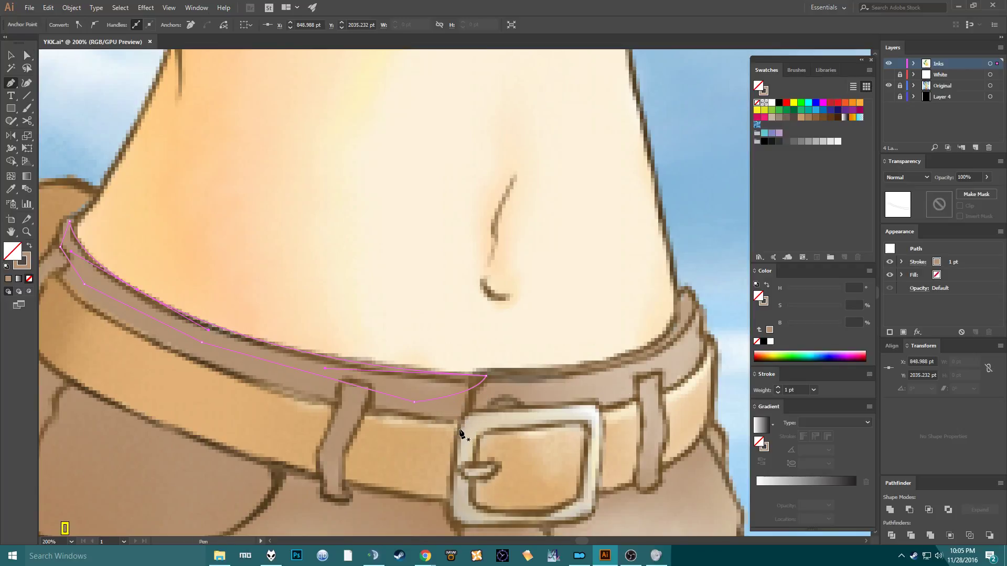
{"action": "left_click", "coordinate": [461, 433]}
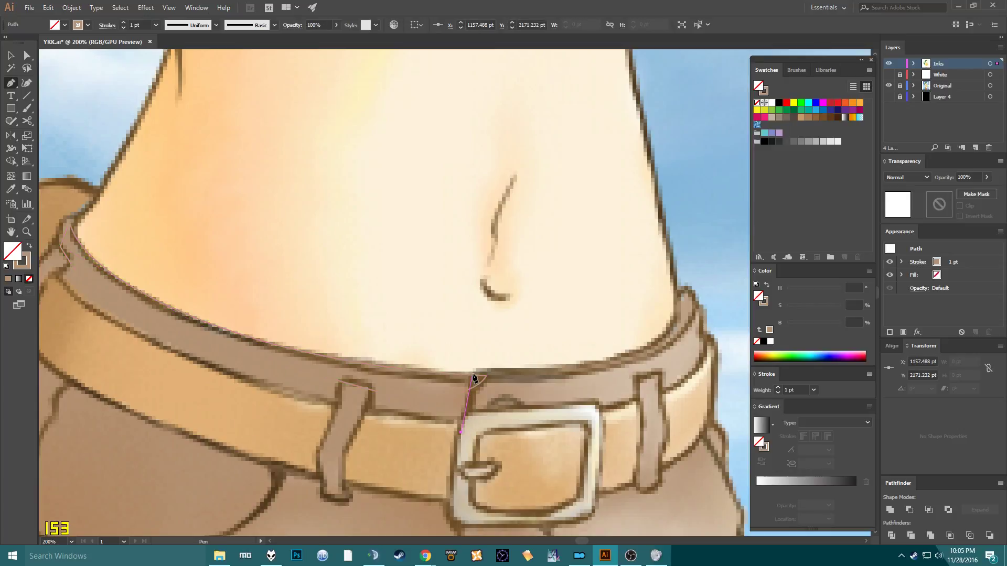
{"action": "left_click_drag", "start_coordinate": [471, 371], "coordinate": [479, 369]}
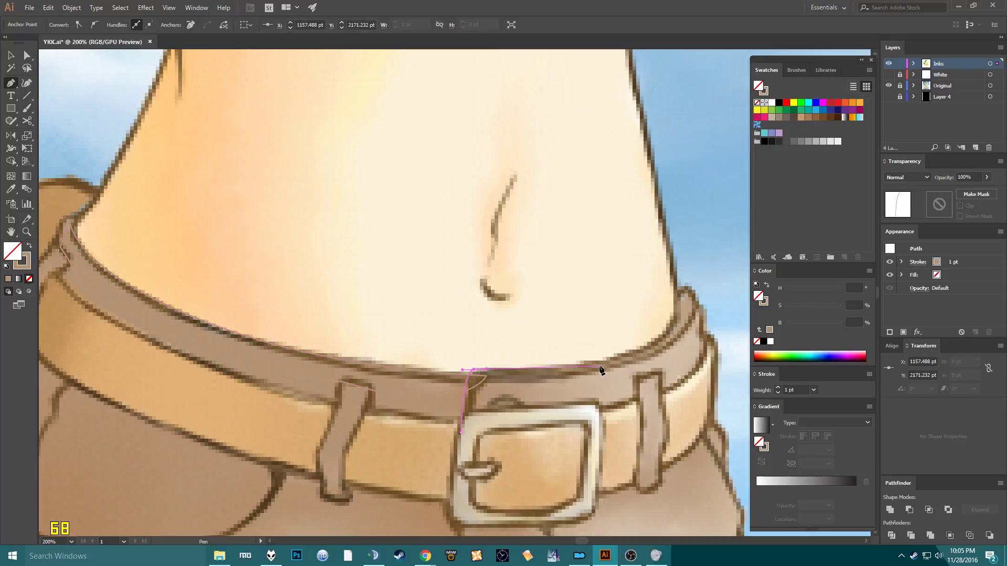
{"action": "left_click_drag", "start_coordinate": [611, 361], "coordinate": [643, 348]}
{"action": "left_click_drag", "start_coordinate": [682, 336], "coordinate": [684, 369]}
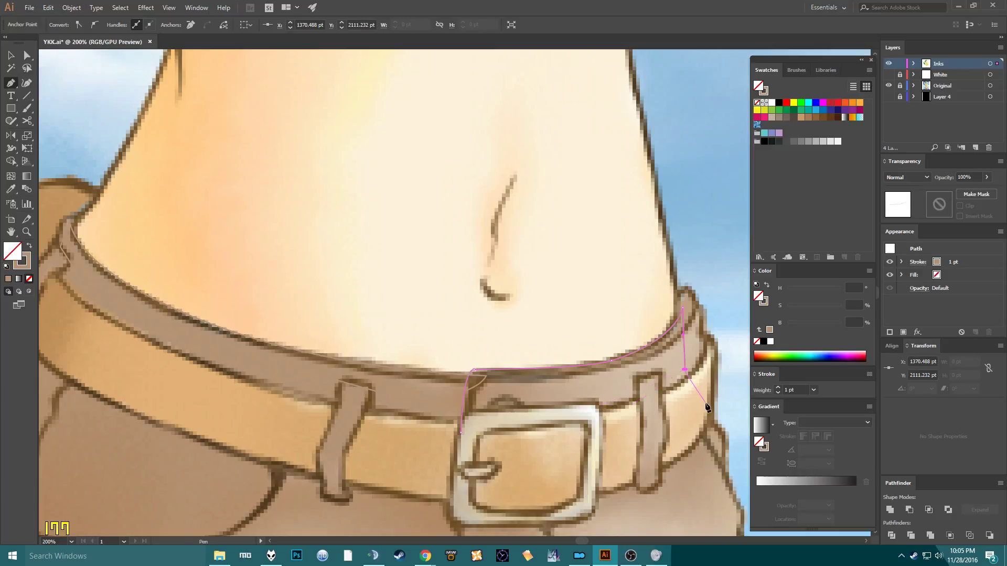
{"action": "left_click", "coordinate": [689, 399]}
{"action": "left_click", "coordinate": [524, 444]}
{"action": "left_click", "coordinate": [461, 432]}
{"action": "key", "text": "b"}
Trace the raised end of the waistband at the hip opposite the pouch as a small closed shape.
{"action": "left_click_drag", "start_coordinate": [579, 360], "coordinate": [404, 408]}
{"action": "key", "text": "a"}
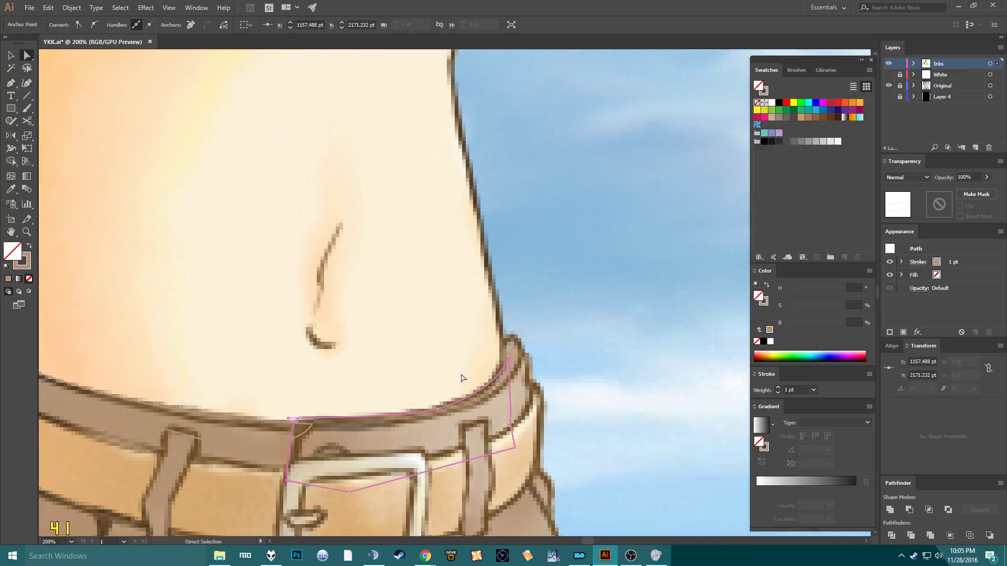
{"action": "key", "text": "p"}
{"action": "left_click_drag", "start_coordinate": [494, 344], "coordinate": [524, 370]}
{"action": "left_click", "coordinate": [496, 405]}
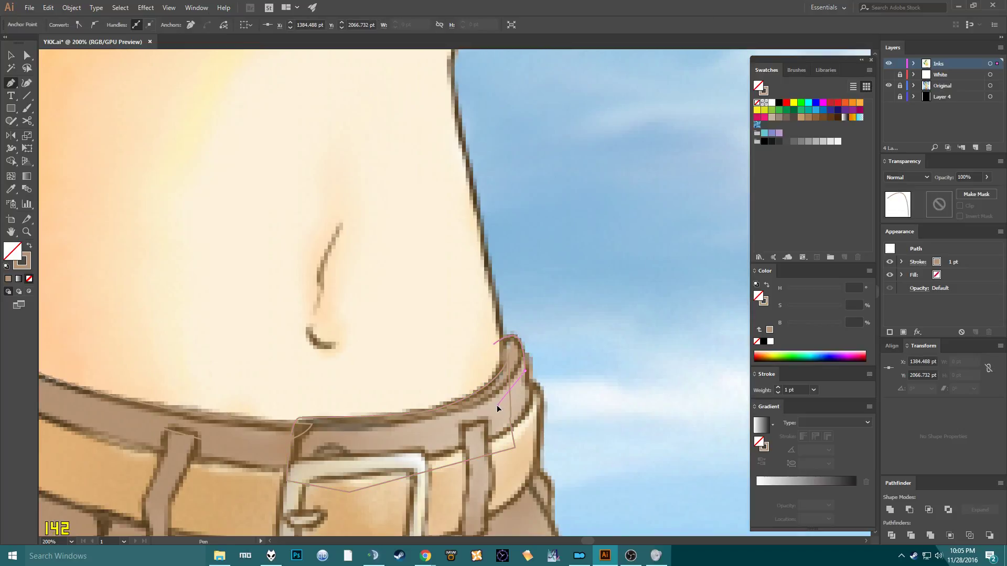
{"action": "left_click", "coordinate": [472, 387]}
{"action": "left_click", "coordinate": [494, 348]}
Trace the small raised end of the waistband at the hip beside the pouch as a closed shape.
{"action": "left_click_drag", "start_coordinate": [494, 353], "coordinate": [776, 415]}
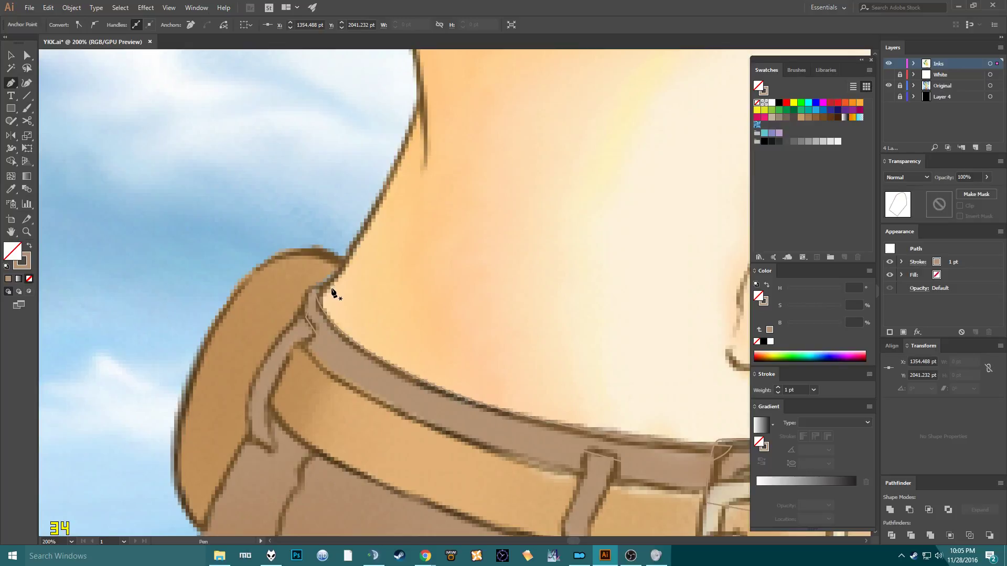
{"action": "left_click", "coordinate": [331, 289]}
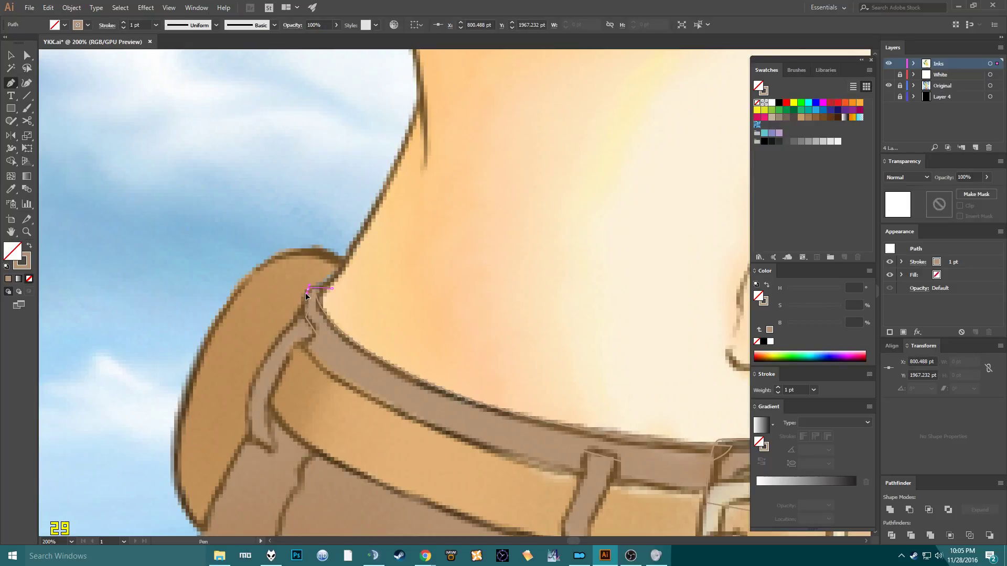
{"action": "left_click", "coordinate": [307, 289]}
{"action": "left_click", "coordinate": [299, 323]}
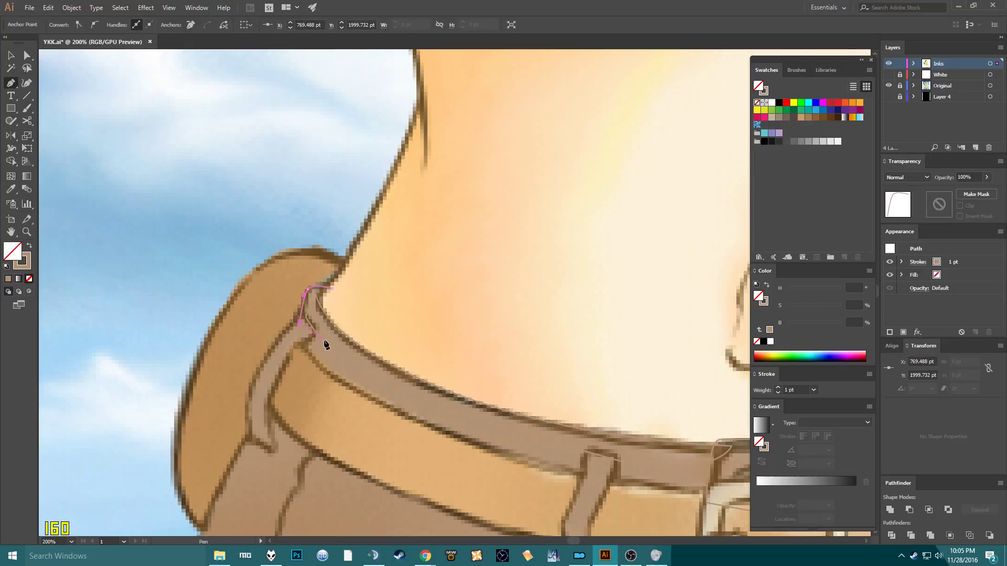
{"action": "left_click", "coordinate": [323, 340]}
{"action": "left_click", "coordinate": [332, 290]}
{"action": "key", "text": "v"}
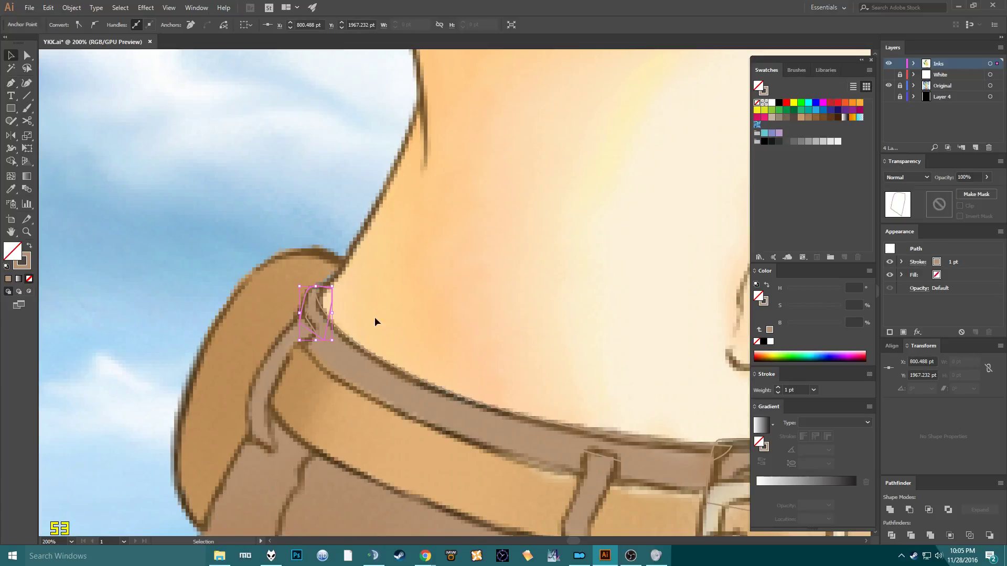
Select the existing skin shape above the tank top to make its cream fill current for the midriff.
{"action": "left_click", "coordinate": [376, 318]}
{"action": "left_click_drag", "start_coordinate": [460, 215], "coordinate": [448, 343]}
{"action": "left_click_drag", "start_coordinate": [414, 479], "coordinate": [415, 499]}
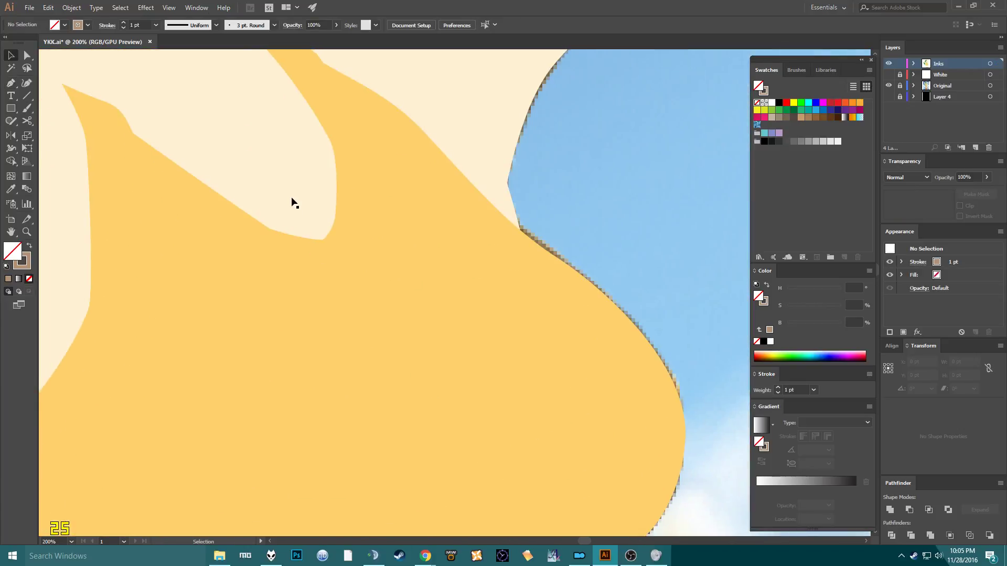
{"action": "left_click", "coordinate": [292, 200]}
{"action": "left_click_drag", "start_coordinate": [309, 382], "coordinate": [367, 131]}
{"action": "left_click_drag", "start_coordinate": [320, 356], "coordinate": [390, 131]}
{"action": "left_click_drag", "start_coordinate": [349, 428], "coordinate": [414, 245]}
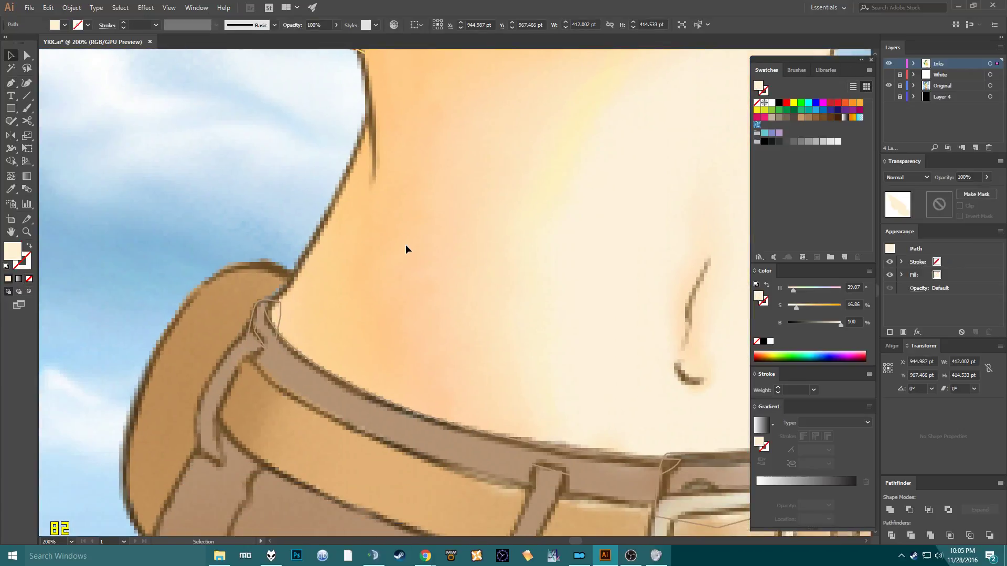
Start the midriff skin shape at the hip beside the pouch and trace the waist's side contour up toward the shirt hem.
{"action": "key", "text": "p"}
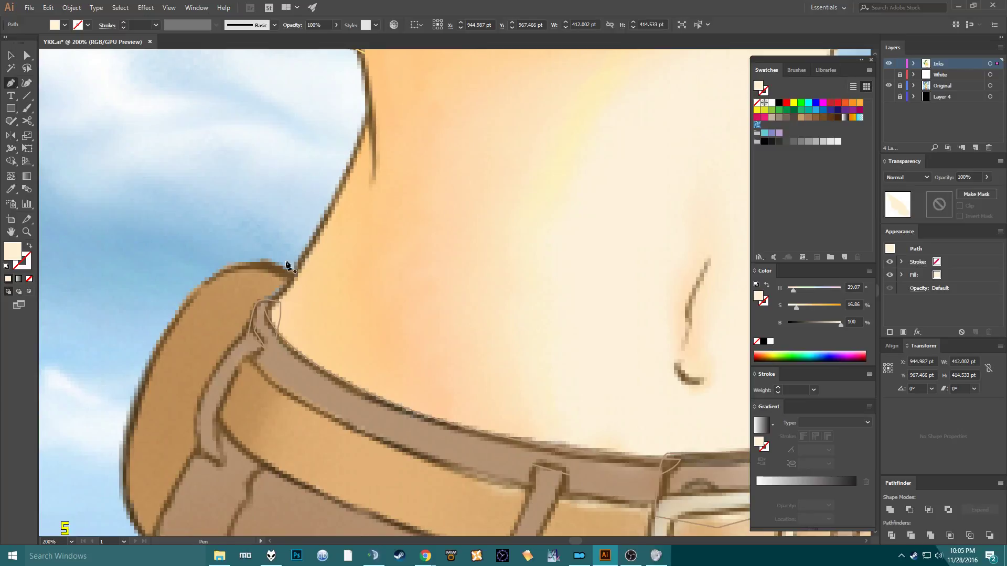
{"action": "left_click", "coordinate": [265, 325]}
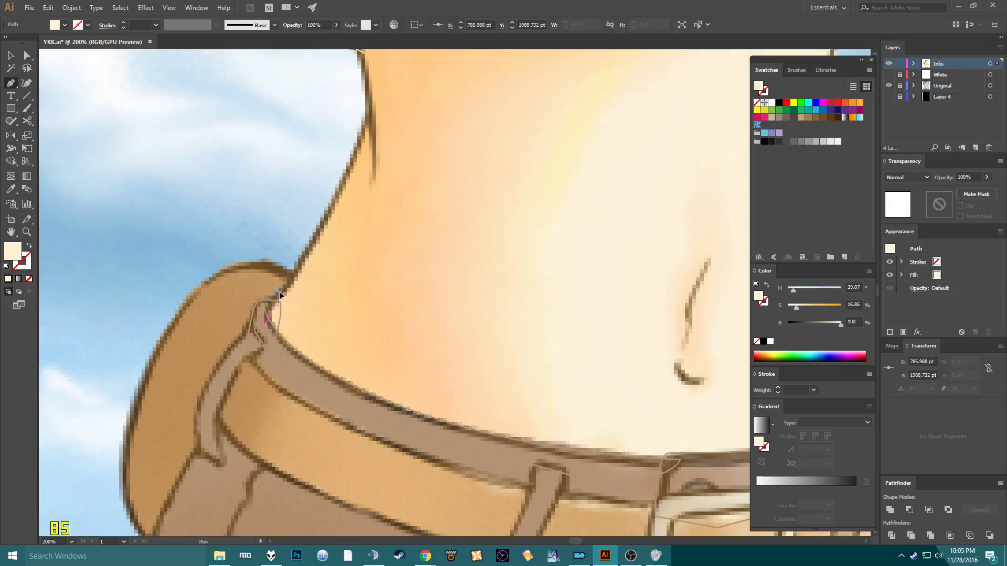
{"action": "left_click", "coordinate": [280, 294]}
{"action": "left_click_drag", "start_coordinate": [325, 216], "coordinate": [340, 182]}
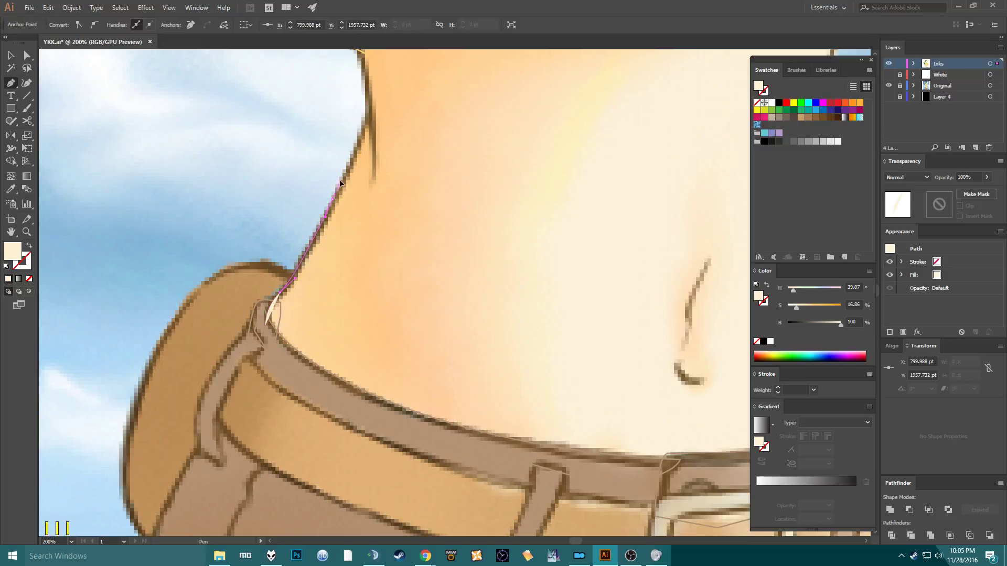
{"action": "left_click_drag", "start_coordinate": [392, 57], "coordinate": [335, 156]}
{"action": "left_click_drag", "start_coordinate": [543, 234], "coordinate": [148, 192]}
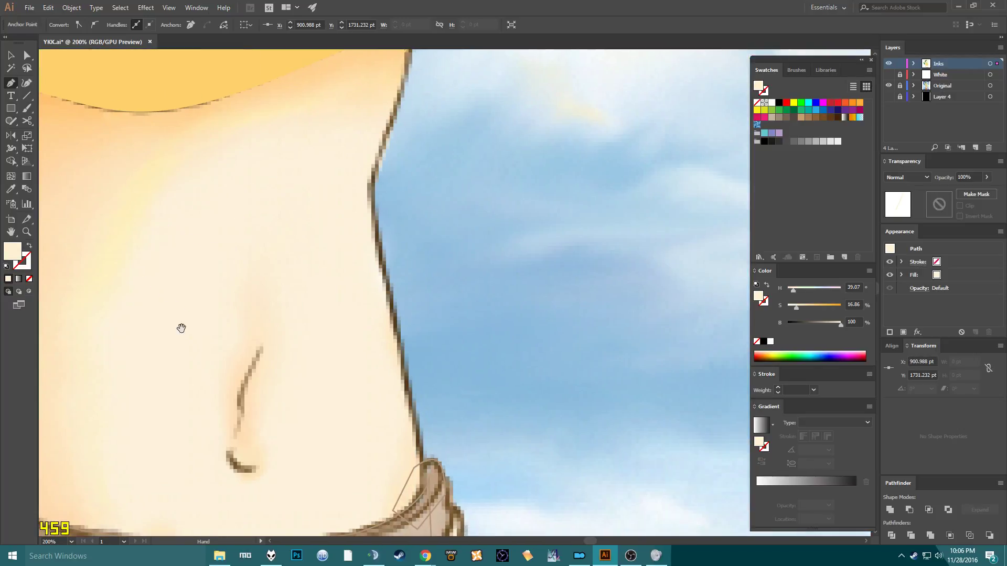
Finish the cream midriff shape across the belly and down past the waistband, closing it along the waistband at the pouch-side hip.
{"action": "left_click_drag", "start_coordinate": [181, 328], "coordinate": [317, 157]}
{"action": "left_click", "coordinate": [316, 140]}
{"action": "left_click", "coordinate": [283, 370]}
{"action": "left_click_drag", "start_coordinate": [229, 316], "coordinate": [445, 348]}
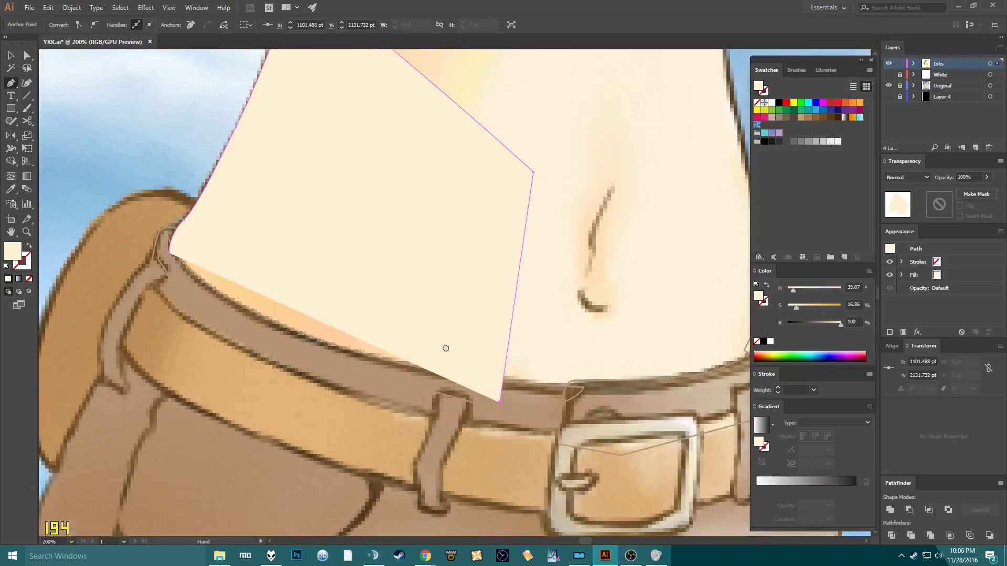
{"action": "left_click", "coordinate": [389, 349]}
{"action": "left_click", "coordinate": [310, 309]}
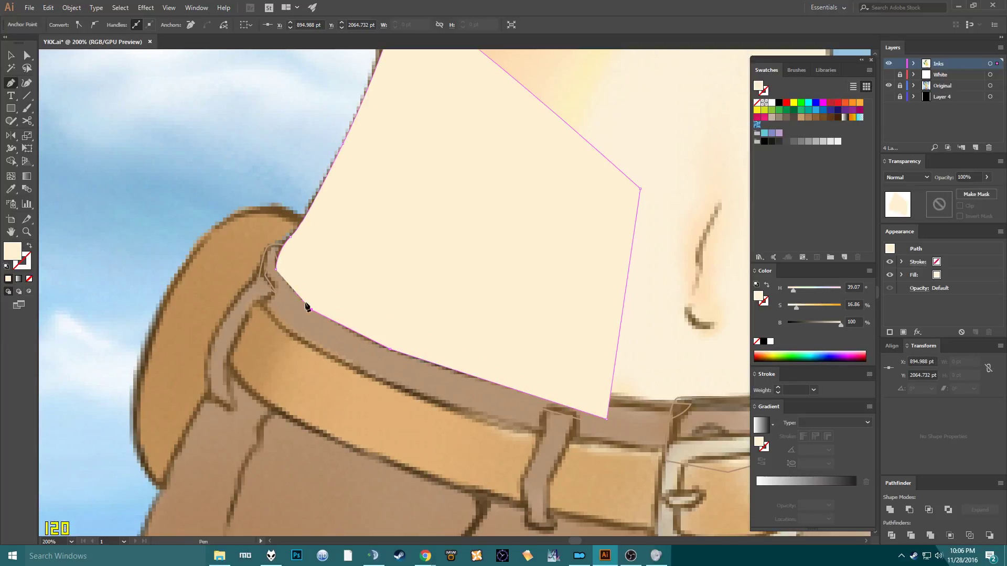
{"action": "left_click", "coordinate": [277, 271]}
{"action": "key", "text": "v"}
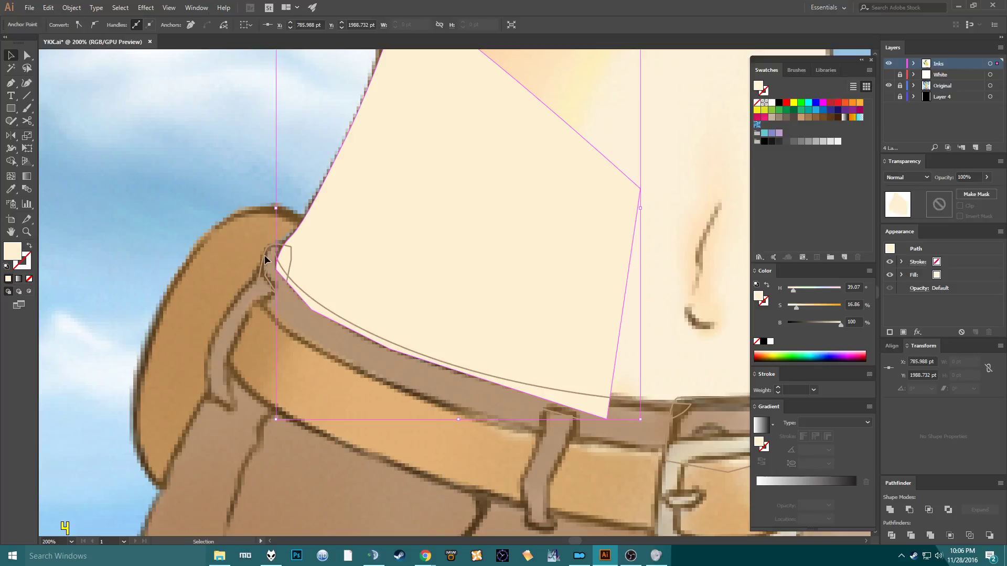
Convert the front waistband section and its small raised end beside the pouch from brown outlines to brown fills without stroke.
{"action": "left_click", "coordinate": [263, 254]}
{"action": "key", "text": "ctrl+["}
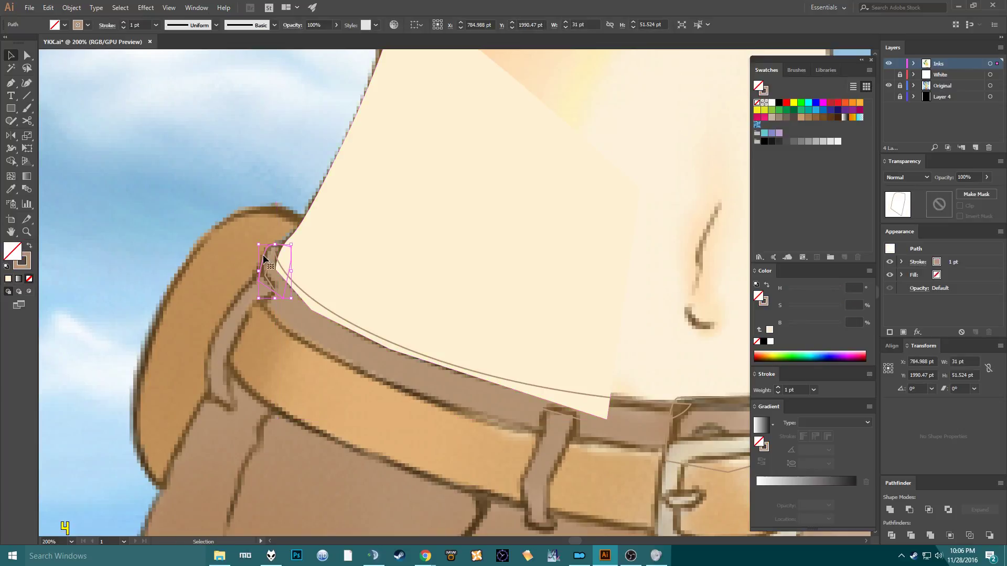
{"action": "left_click", "coordinate": [650, 422]}
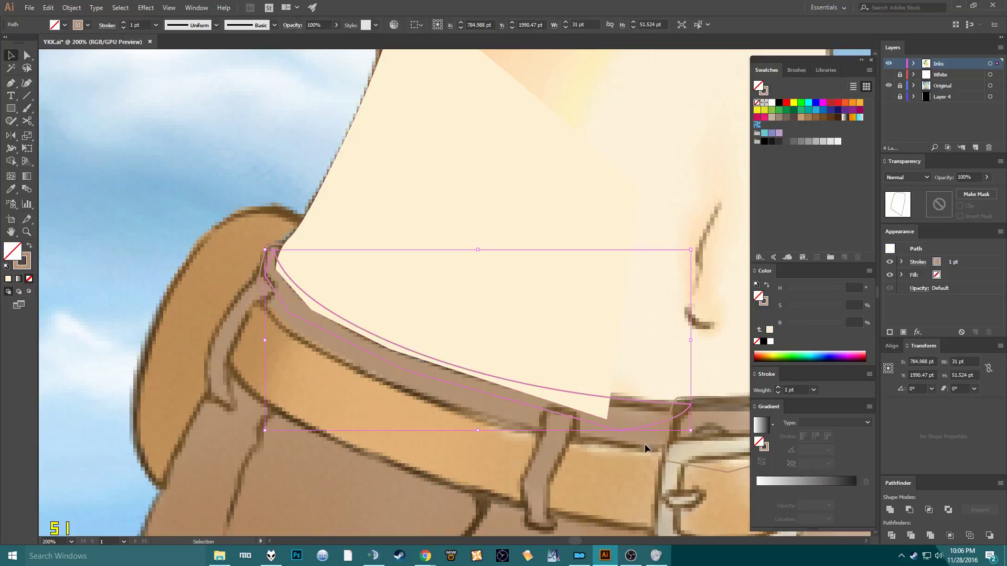
{"action": "key", "text": "shift+x"}
{"action": "left_click", "coordinate": [260, 247]}
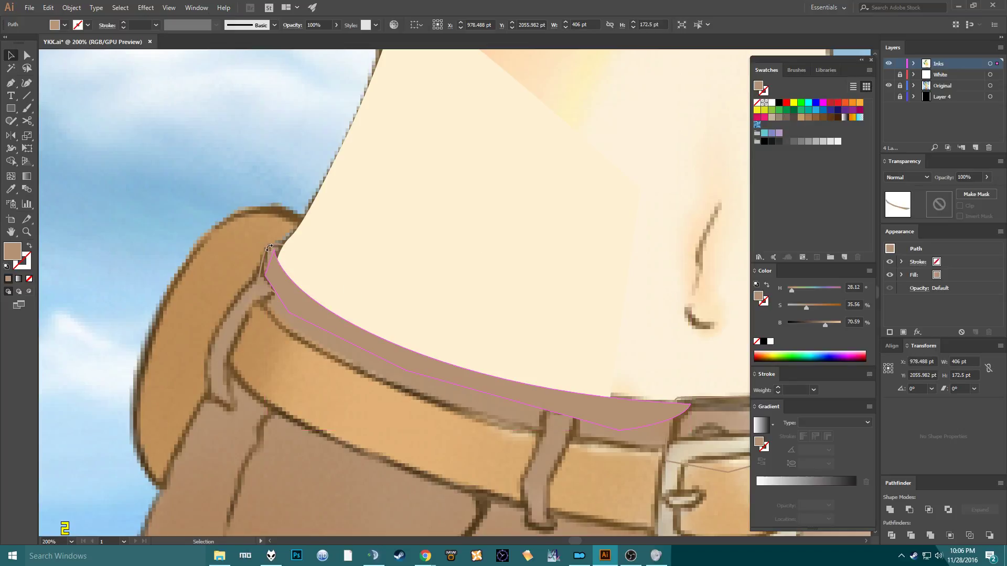
{"action": "left_click_drag", "start_coordinate": [269, 248], "coordinate": [274, 243]}
{"action": "left_click", "coordinate": [276, 243]}
{"action": "left_click", "coordinate": [277, 245]}
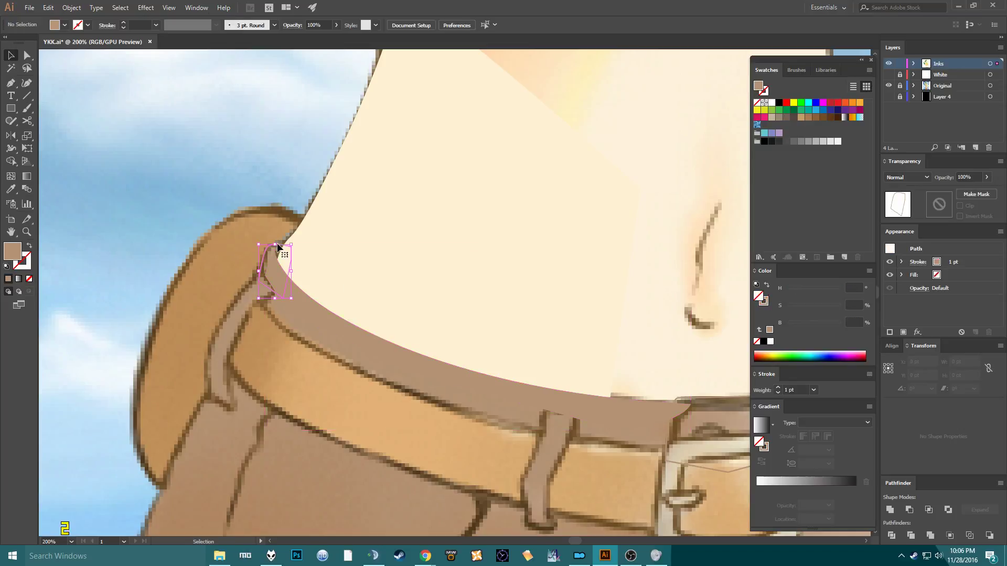
{"action": "key", "text": "shift+x"}
{"action": "left_click", "coordinate": [295, 184]}
Draw a closed cream skin shape covering the gap between the pouch-side waist and the shirt hem, overlapping the shirt and lower midriff.
{"action": "key", "text": "space"}
{"action": "left_click_drag", "start_coordinate": [295, 182], "coordinate": [227, 213]}
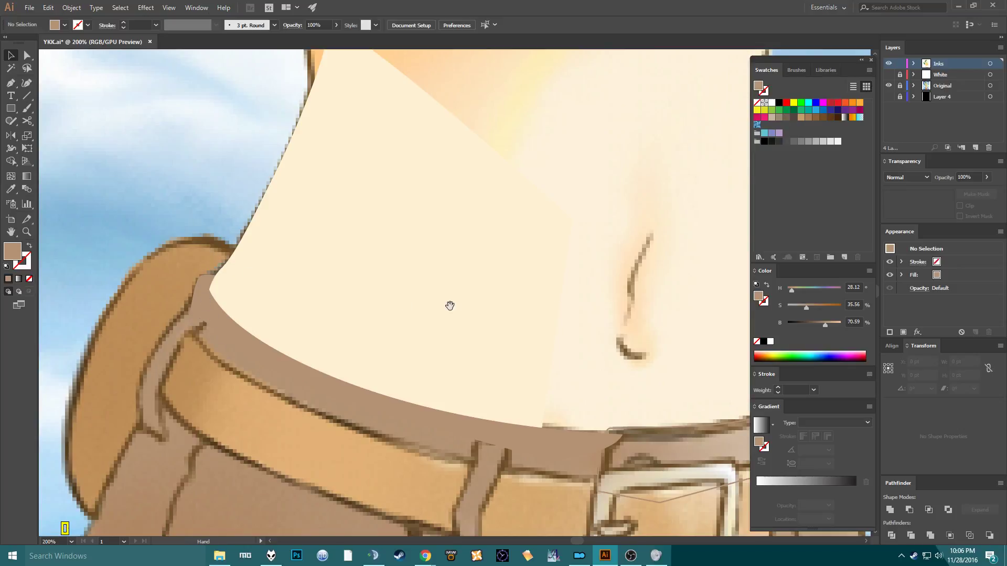
{"action": "left_click_drag", "start_coordinate": [449, 304], "coordinate": [225, 295]}
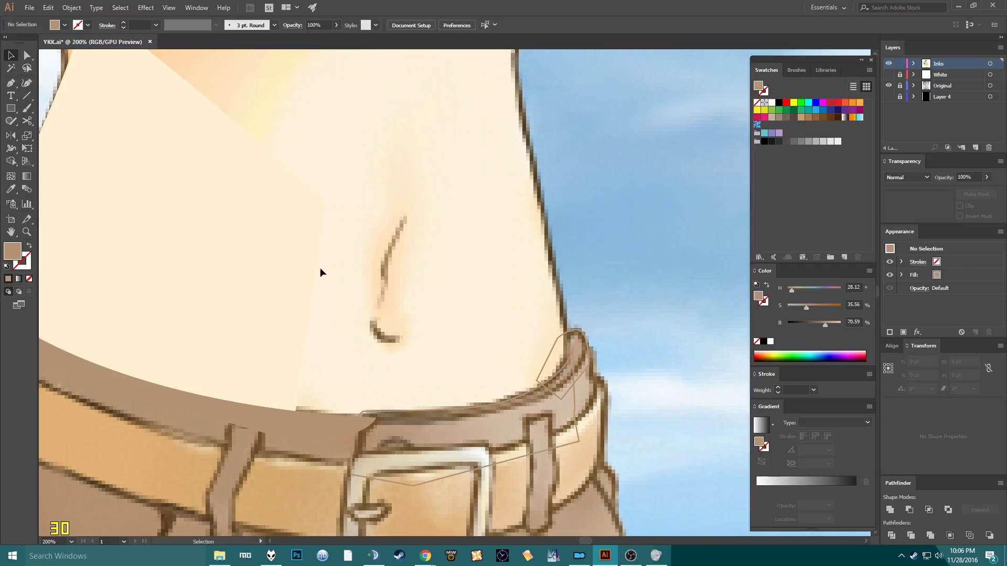
{"action": "left_click_drag", "start_coordinate": [272, 127], "coordinate": [474, 364]}
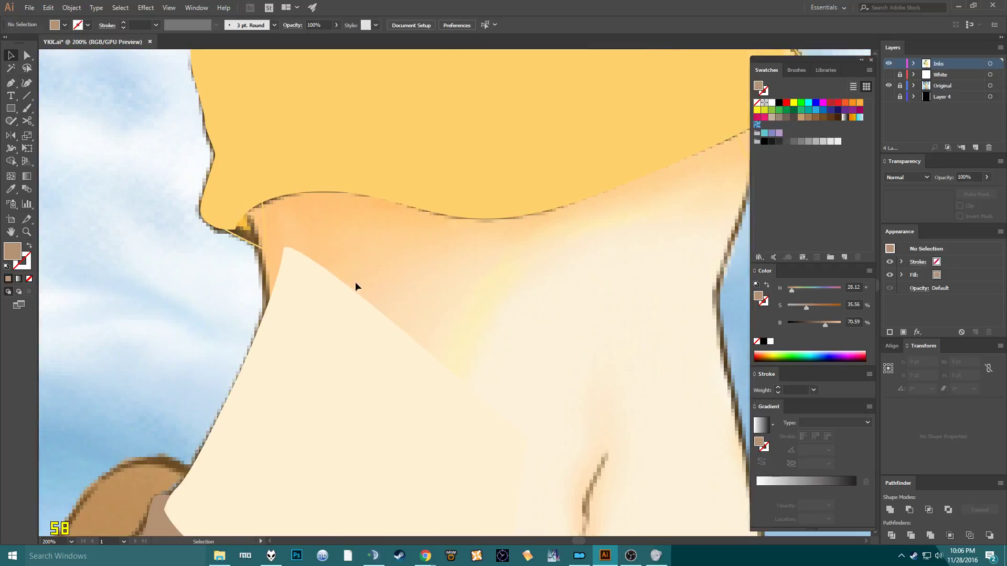
{"action": "left_click", "coordinate": [341, 304]}
{"action": "key", "text": "p"}
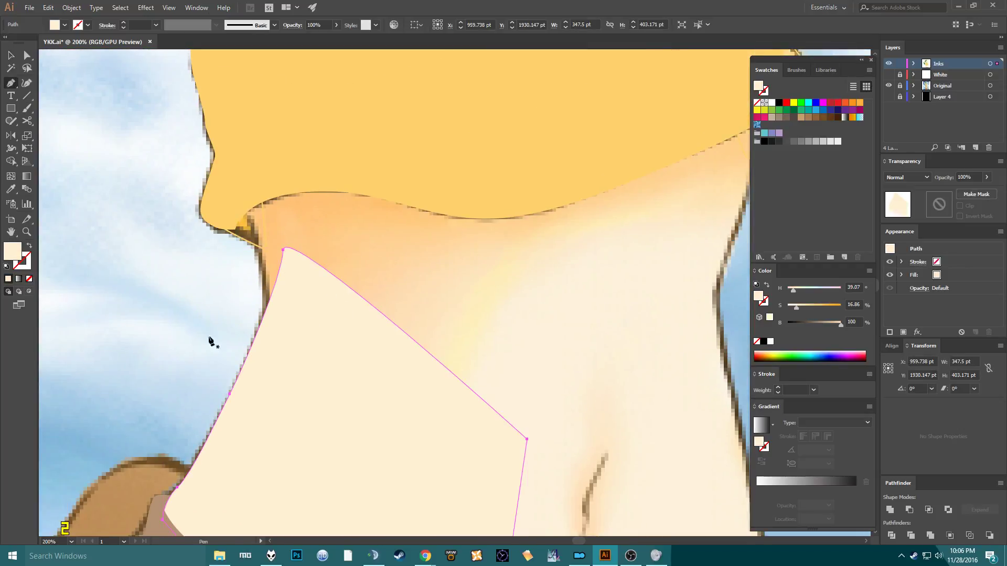
{"action": "left_click", "coordinate": [263, 320]}
{"action": "left_click", "coordinate": [266, 245]}
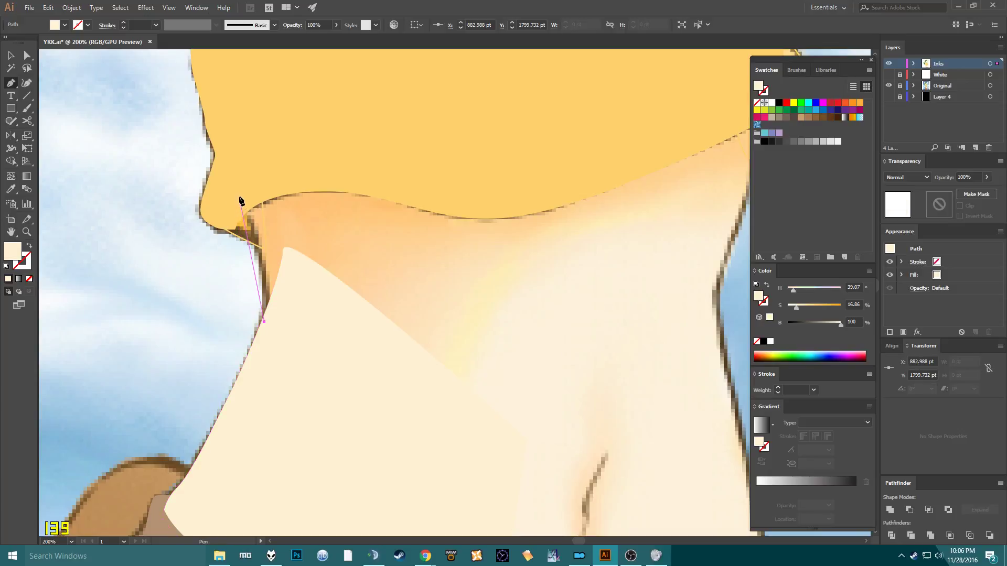
{"action": "left_click", "coordinate": [239, 196]}
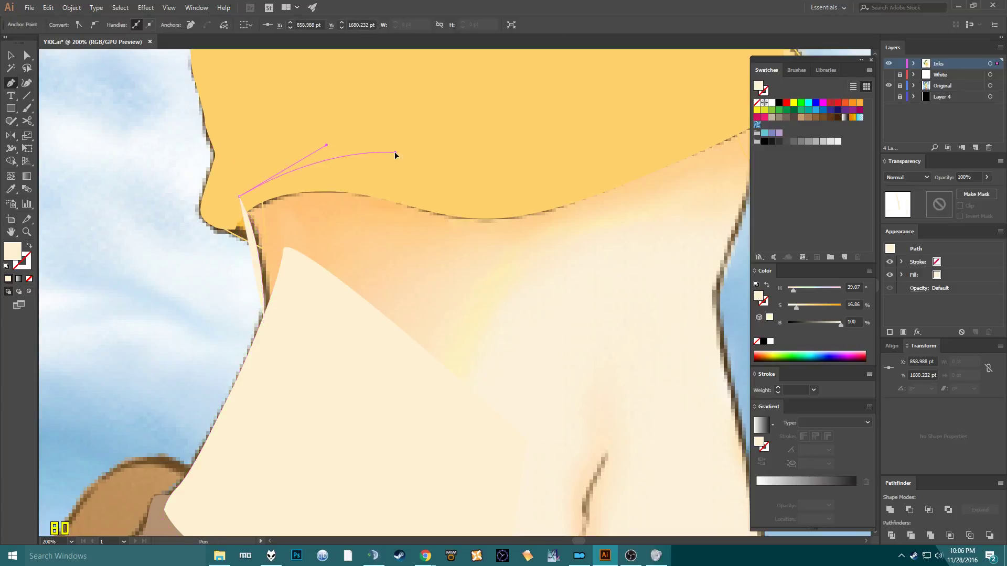
{"action": "left_click_drag", "start_coordinate": [395, 153], "coordinate": [508, 173]}
{"action": "left_click", "coordinate": [506, 169]}
{"action": "left_click", "coordinate": [408, 425]}
{"action": "left_click", "coordinate": [264, 322]}
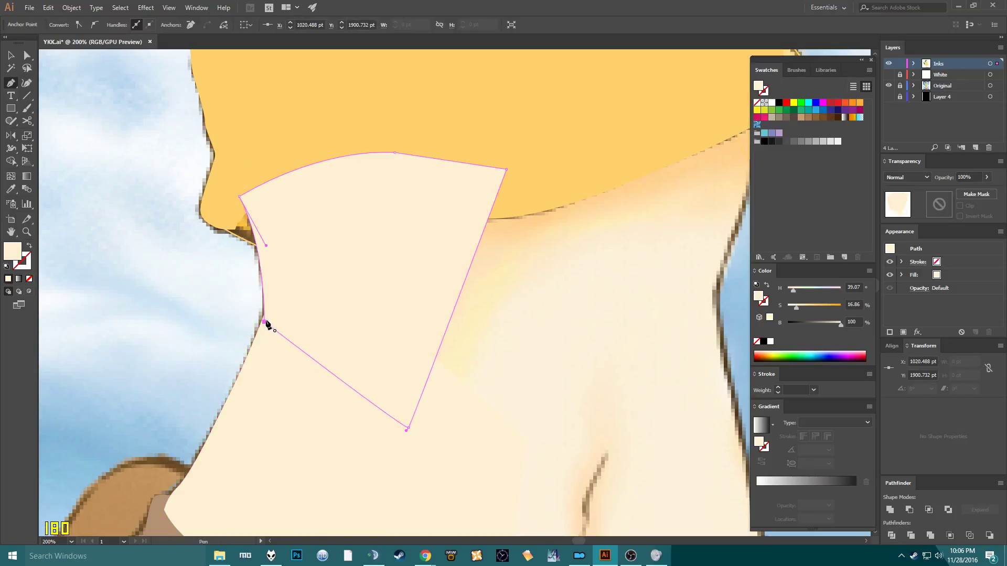
{"action": "key", "text": "shift+x"}
{"action": "key", "text": "v"}
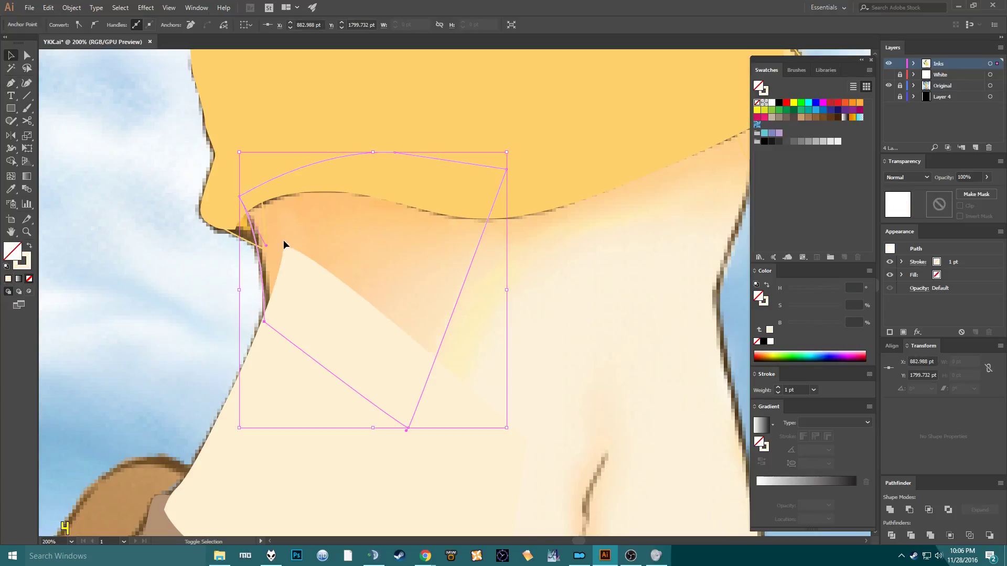
{"action": "key", "text": "shift+x"}
Arrange the upper midriff skin shape behind the yellow shirt and its small hem corner piece.
{"action": "key", "text": "ctrl+shift+a"}
{"action": "left_click", "coordinate": [244, 238]}
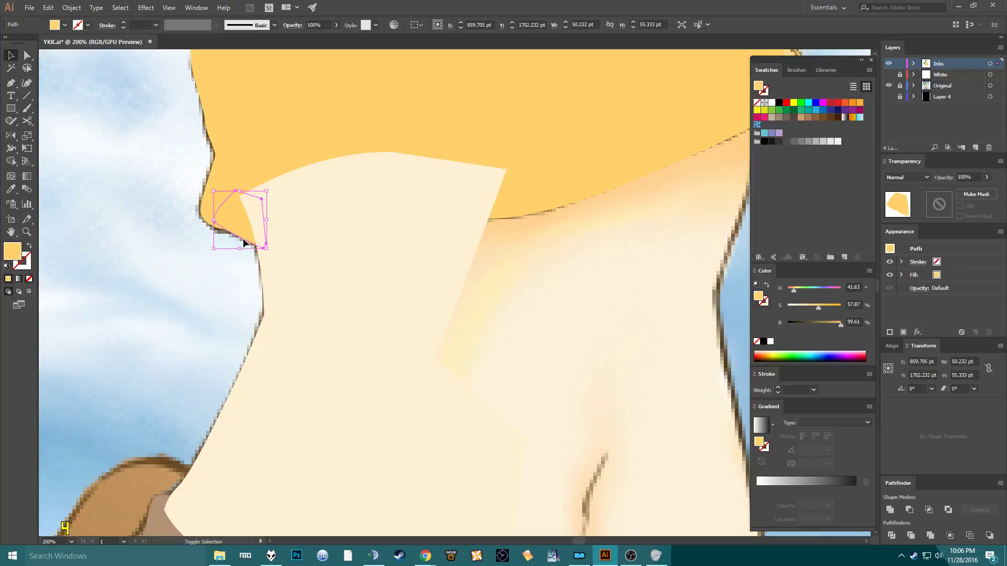
{"action": "key", "text": "Delete"}
{"action": "left_click", "coordinate": [272, 197]}
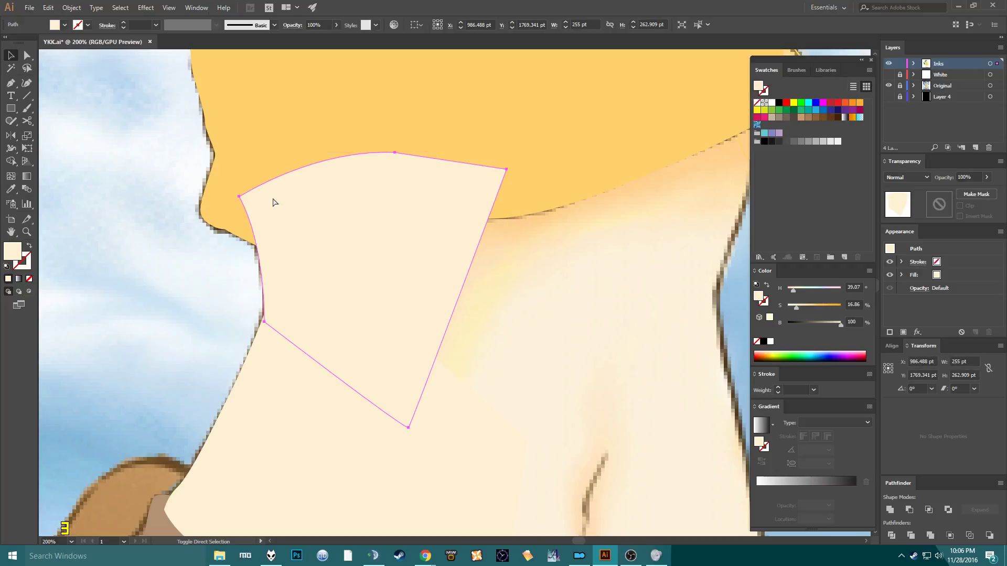
{"action": "key", "text": "ctrl+["}
{"action": "left_click", "coordinate": [239, 227]}
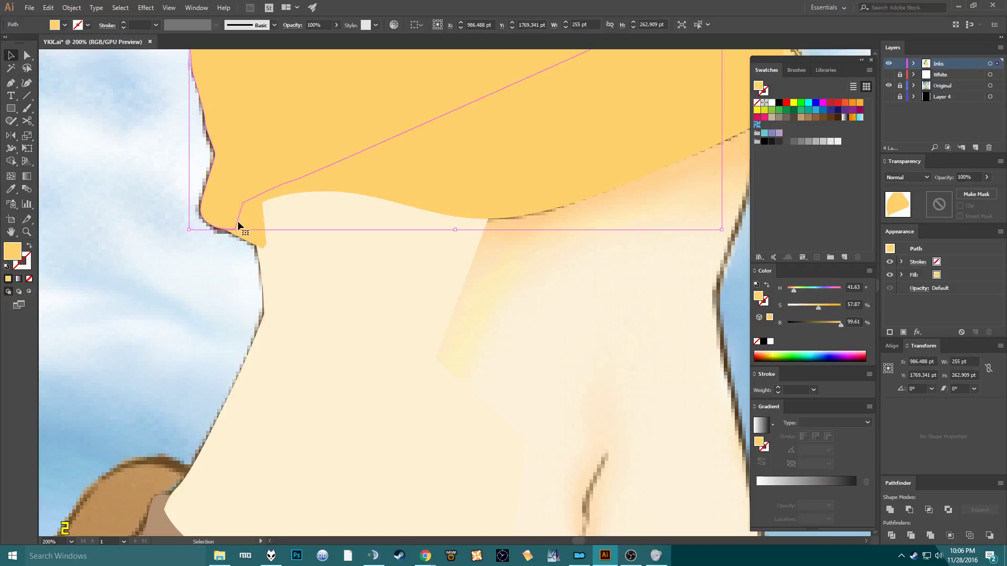
{"action": "left_click", "coordinate": [257, 230]}
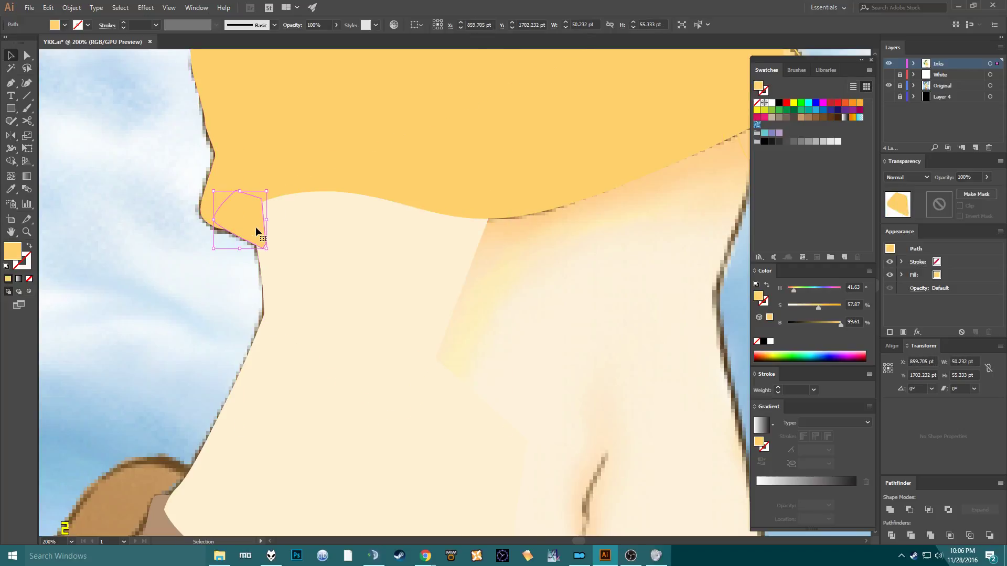
{"action": "key", "text": "ctrl+["}
{"action": "left_click", "coordinate": [216, 314]}
Check the flat shapes without the reference by hiding the Original layer, toggling Layer 4's visibility, and showing Original again.
{"action": "scroll", "coordinate": [216, 314], "scroll_direction": "down", "scroll_amount": 2}
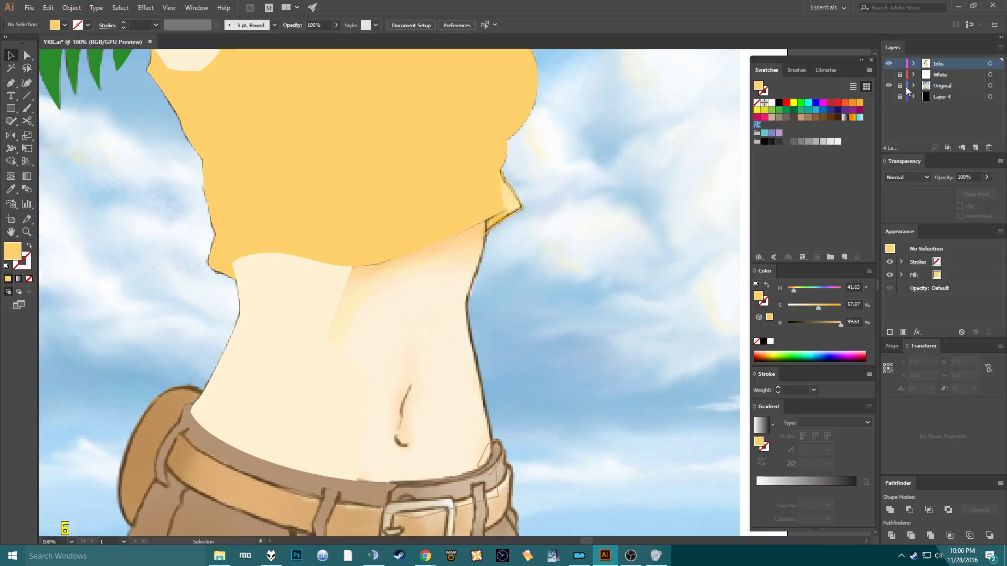
{"action": "left_click", "coordinate": [889, 86]}
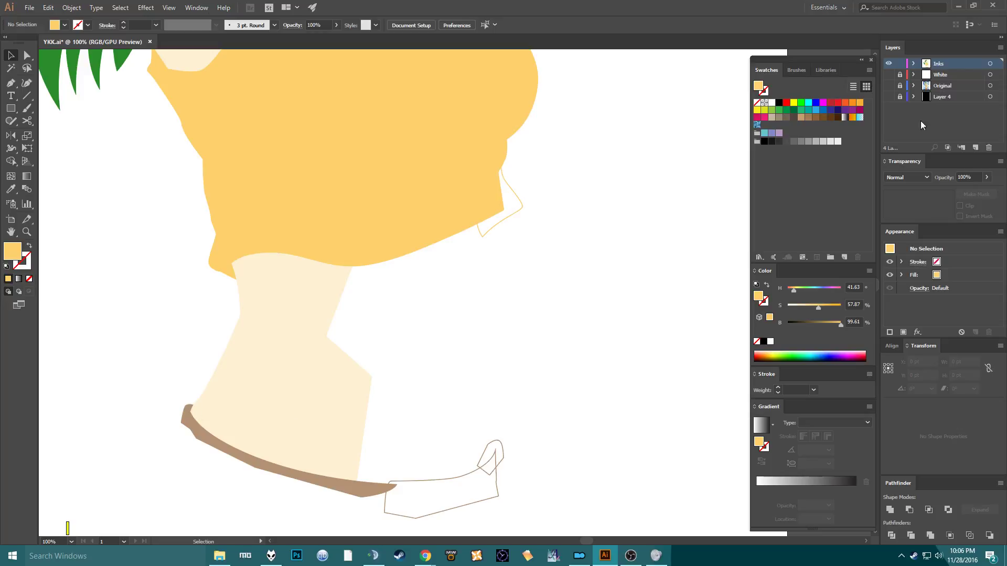
{"action": "left_click", "coordinate": [889, 97]}
{"action": "left_click", "coordinate": [889, 96]}
{"action": "left_click", "coordinate": [888, 86]}
Start a new midriff shape at the shirt's pointed hem corner and trace the waist contour opposite the pouch down to the waistband.
{"action": "left_click_drag", "start_coordinate": [598, 189], "coordinate": [559, 167]}
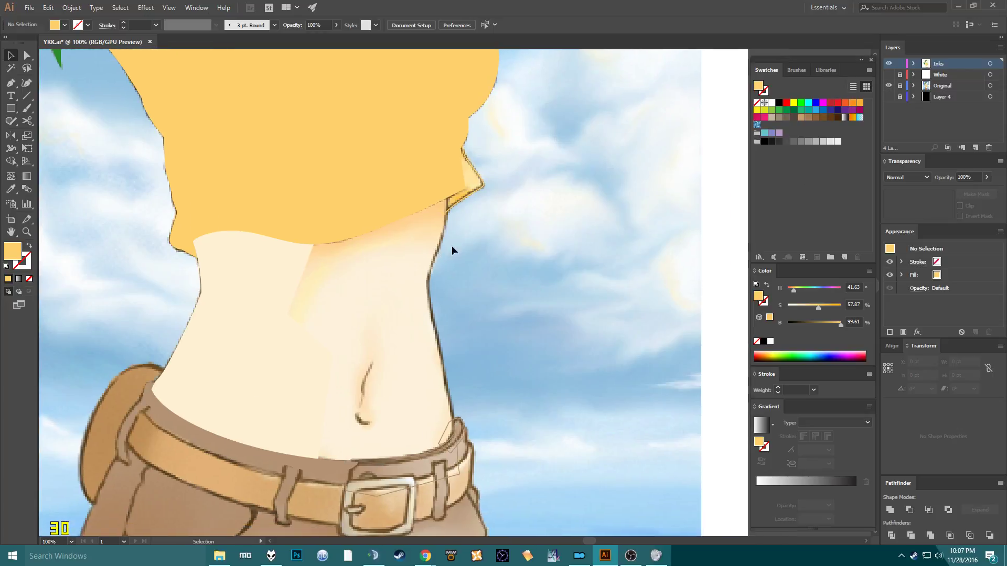
{"action": "scroll", "coordinate": [444, 255], "scroll_direction": "up", "scroll_amount": 1}
{"action": "left_click_drag", "start_coordinate": [441, 247], "coordinate": [413, 145]}
{"action": "key", "text": "p"}
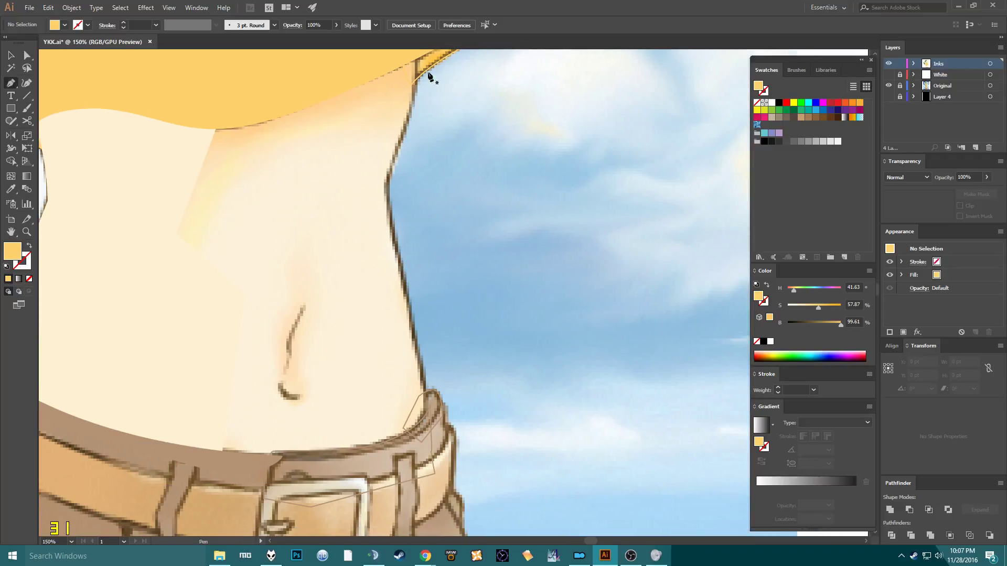
{"action": "left_click_drag", "start_coordinate": [427, 78], "coordinate": [377, 174]}
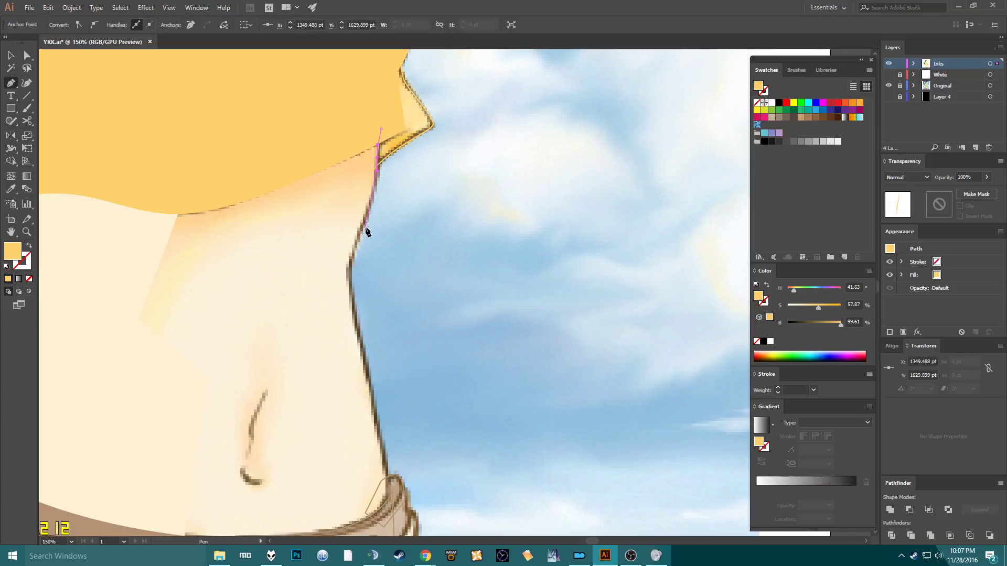
{"action": "left_click", "coordinate": [366, 222]}
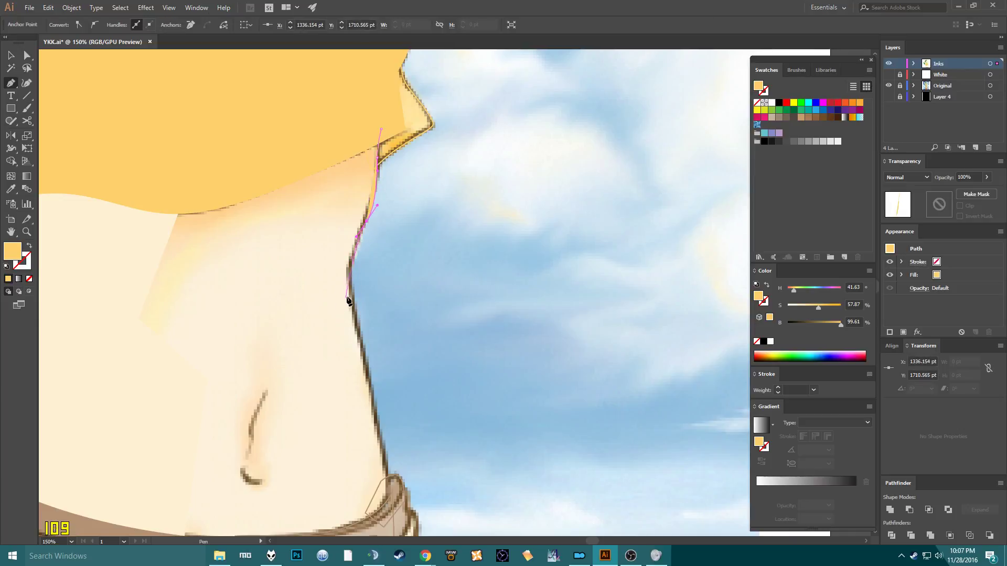
{"action": "left_click", "coordinate": [350, 271]}
{"action": "left_click", "coordinate": [353, 313]}
{"action": "scroll", "coordinate": [349, 370], "scroll_direction": "down", "scroll_amount": 3}
{"action": "left_click_drag", "start_coordinate": [365, 326], "coordinate": [363, 351]}
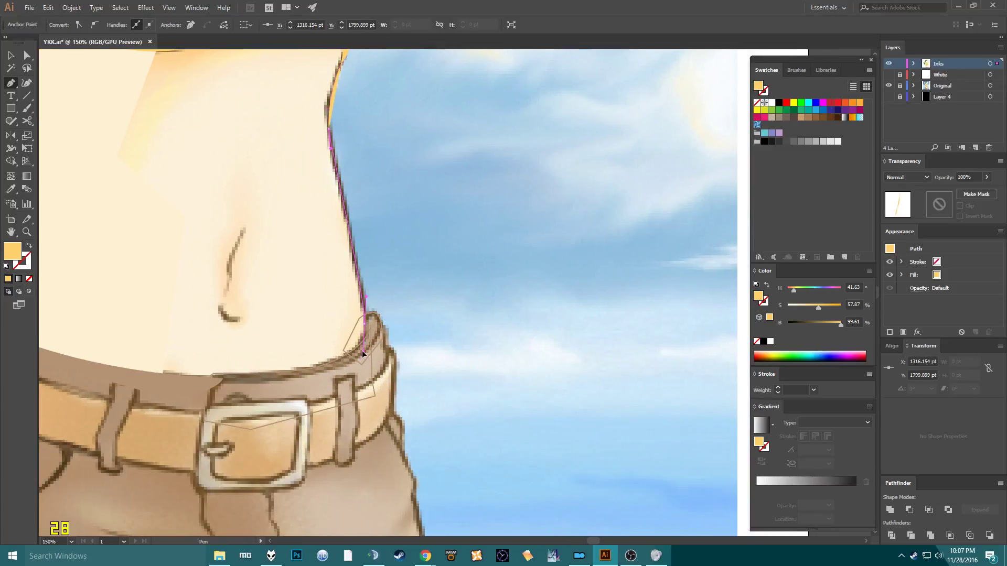
{"action": "left_click", "coordinate": [361, 350]}
Close the new midriff shape along the waistband, up through the belly and beneath the shirt to its starting point.
{"action": "scroll", "coordinate": [315, 387], "scroll_direction": "left", "scroll_amount": 5}
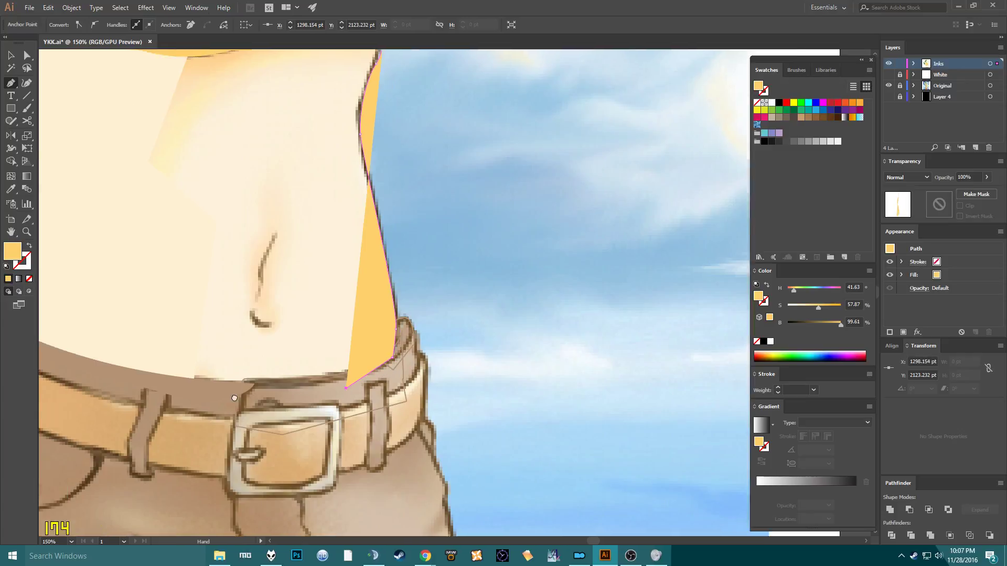
{"action": "left_click", "coordinate": [518, 409]}
{"action": "left_click", "coordinate": [373, 414]}
{"action": "left_click", "coordinate": [334, 397]}
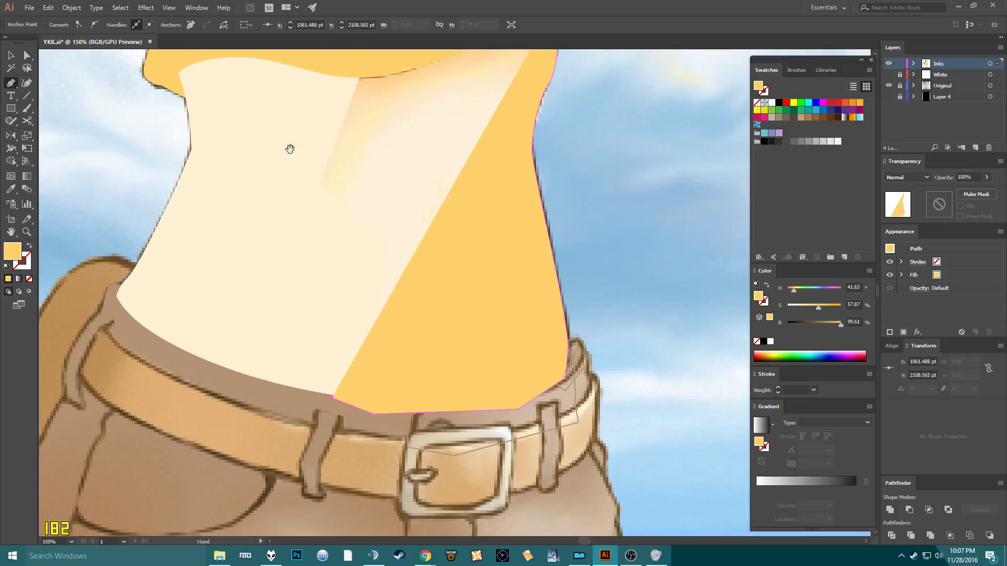
{"action": "left_click", "coordinate": [271, 203]}
{"action": "scroll", "coordinate": [325, 74], "scroll_direction": "up", "scroll_amount": 5}
{"action": "scroll", "coordinate": [326, 74], "scroll_direction": "right", "scroll_amount": 2}
{"action": "left_click", "coordinate": [309, 184]}
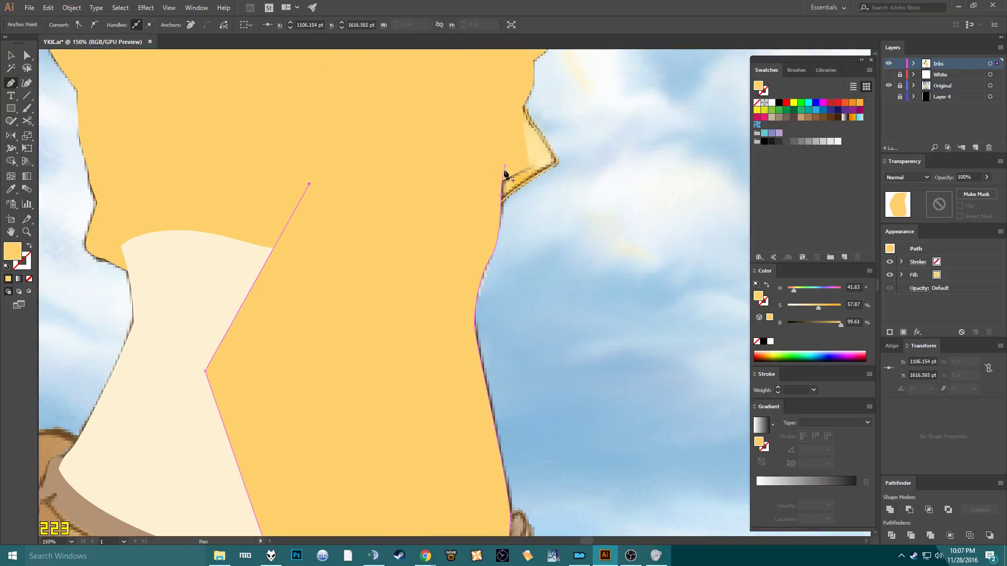
{"action": "left_click", "coordinate": [504, 166]}
Sample the cream skin colour onto the new midriff shape and place it behind the shirt.
{"action": "key", "text": "i"}
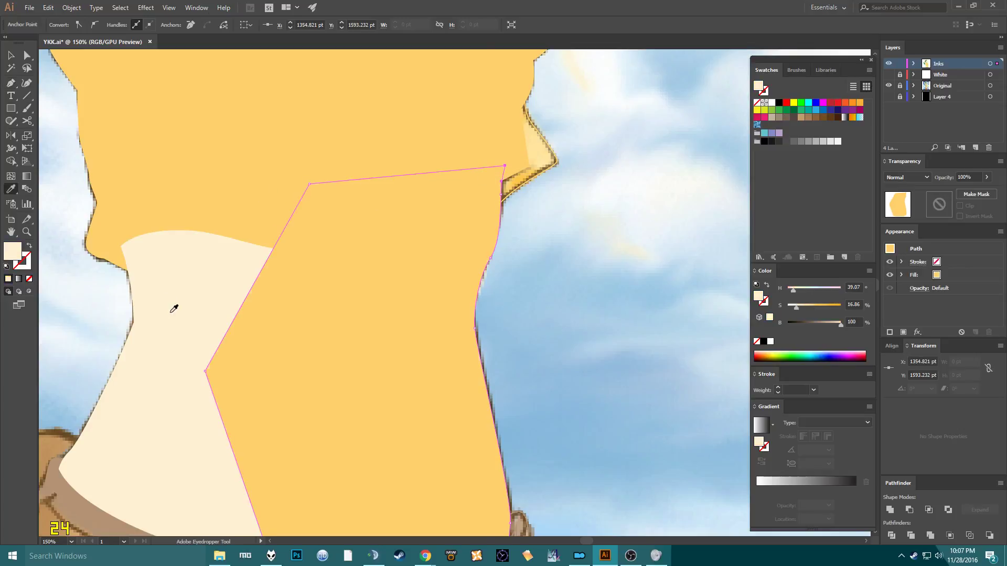
{"action": "left_click", "coordinate": [176, 309]}
{"action": "key", "text": "v"}
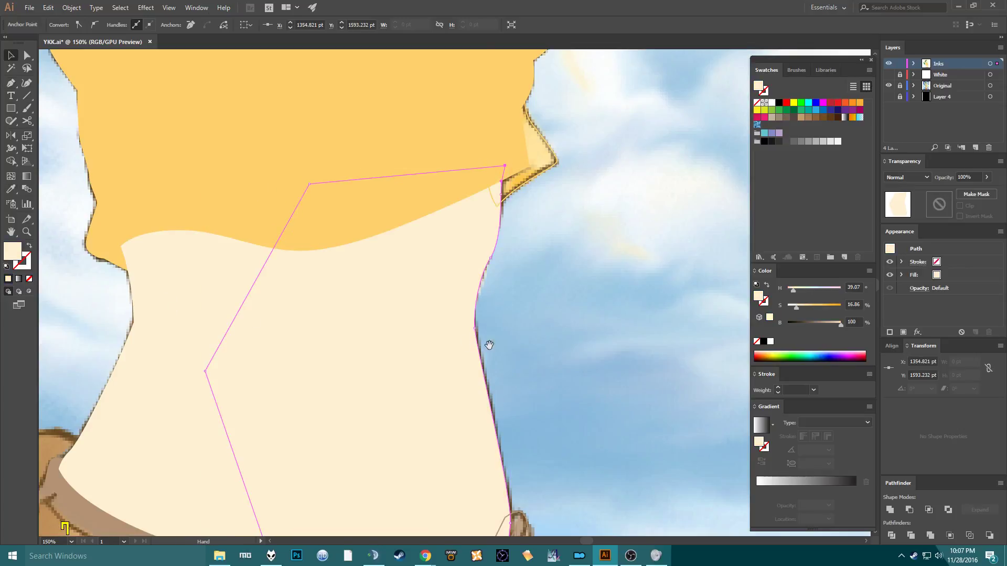
Convert the shirt's pointed hem corner from a yellow outline to a solid yellow fill without stroke.
{"action": "scroll", "coordinate": [559, 299], "scroll_direction": "down", "scroll_amount": 2}
{"action": "scroll", "coordinate": [560, 299], "scroll_direction": "right", "scroll_amount": 1}
{"action": "left_click_drag", "start_coordinate": [519, 134], "coordinate": [510, 140]}
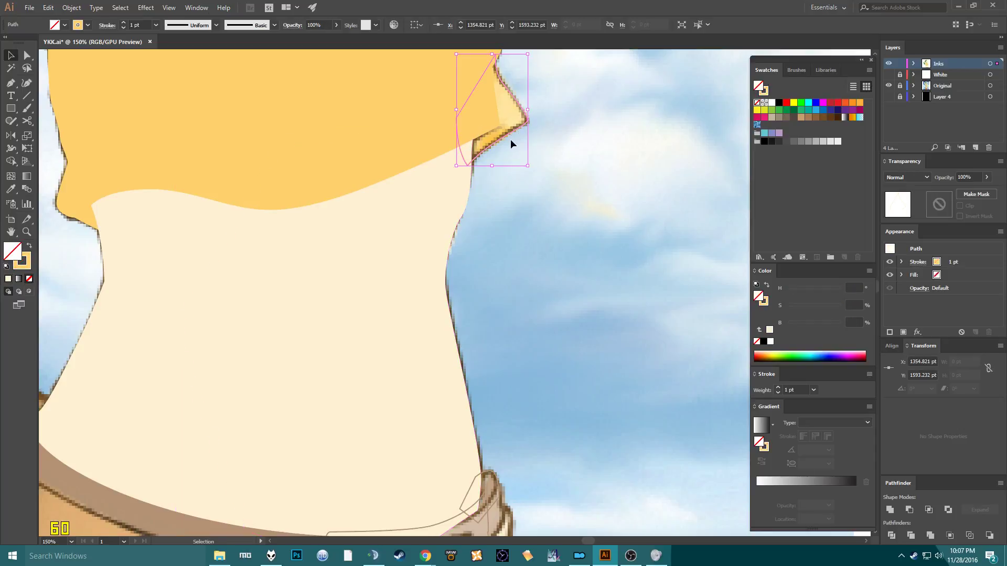
{"action": "key", "text": "shift+x"}
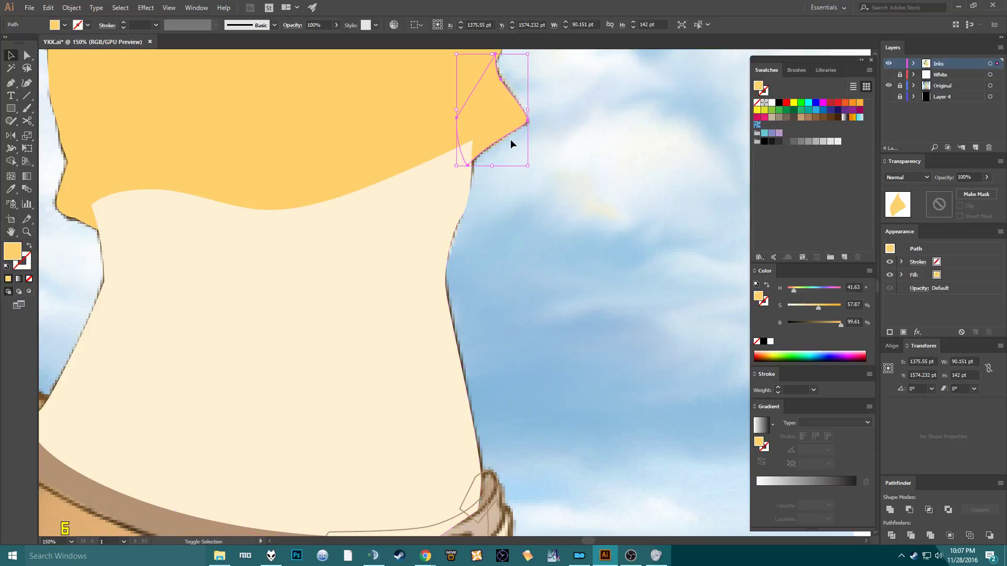
{"action": "left_click", "coordinate": [514, 224]}
Convert the waistband's tip and the section behind the buckle from brown outlines to solid brown fills without stroke.
{"action": "left_click_drag", "start_coordinate": [515, 224], "coordinate": [499, 115]}
{"action": "scroll", "coordinate": [487, 236], "scroll_direction": "down", "scroll_amount": 3}
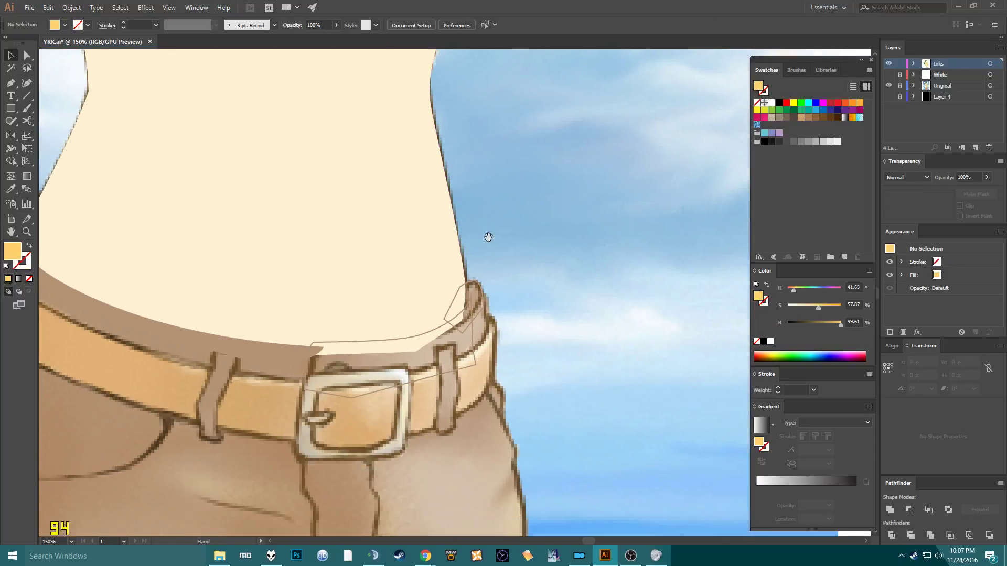
{"action": "left_click", "coordinate": [481, 302]}
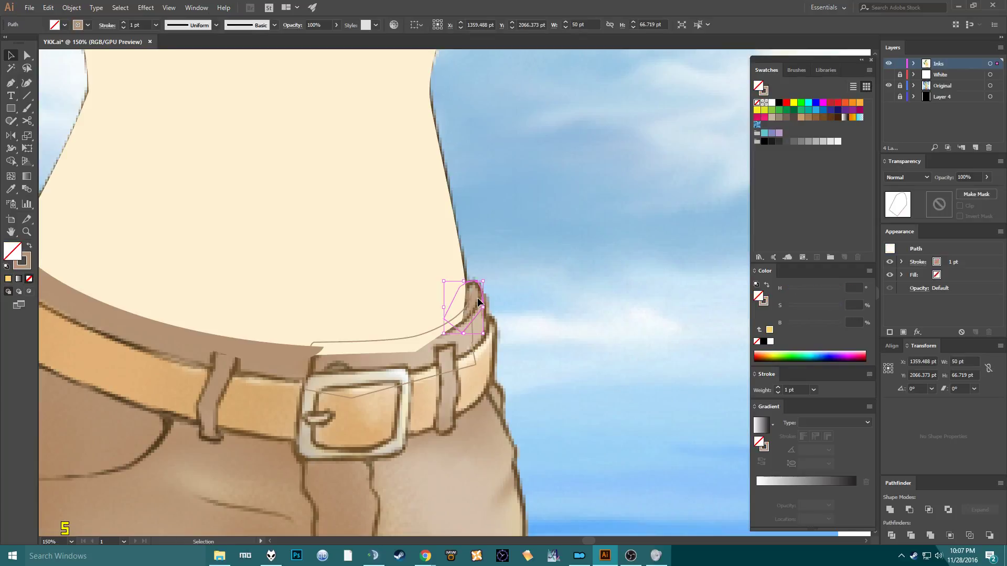
{"action": "key", "text": "shift+x"}
{"action": "left_click", "coordinate": [469, 355]}
{"action": "key", "text": "shift+x"}
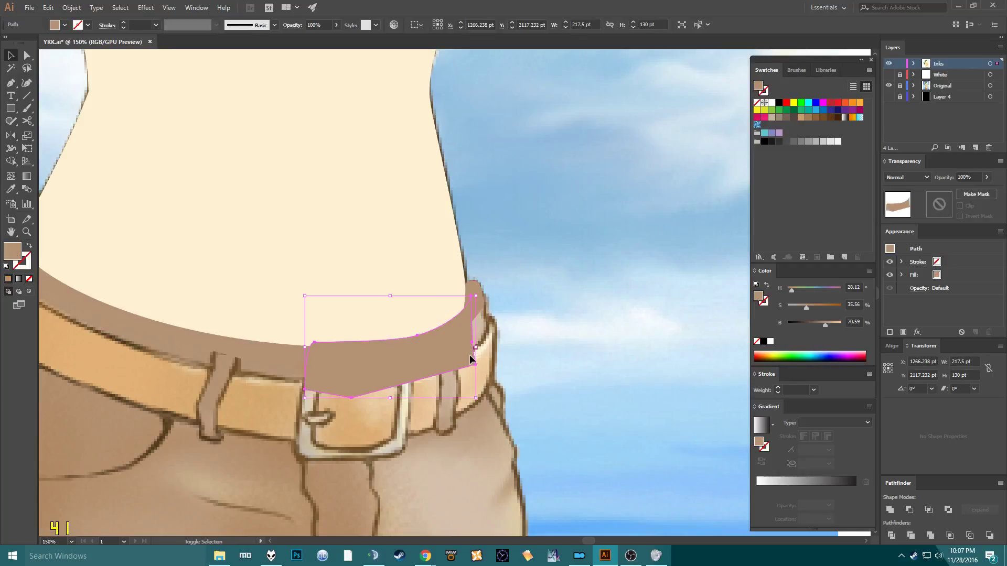
{"action": "left_click", "coordinate": [577, 314]}
Temporarily hide the Original layer to check the flat colour shapes on their own, and show it again.
{"action": "key", "text": "ctrl+1"}
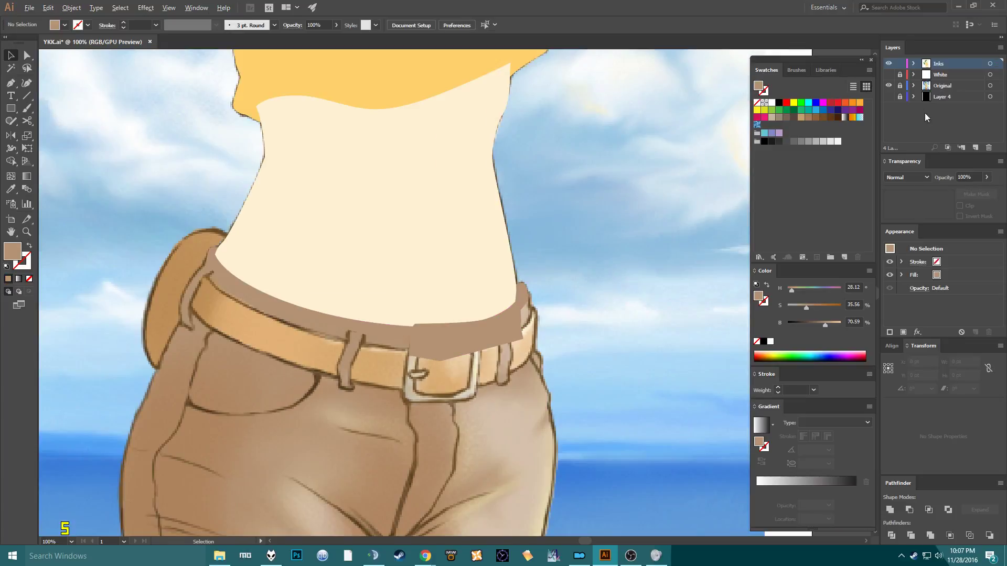
{"action": "left_click", "coordinate": [888, 85]}
{"action": "key", "text": "ctrl+minus"}
{"action": "key", "text": "ctrl+minus"}
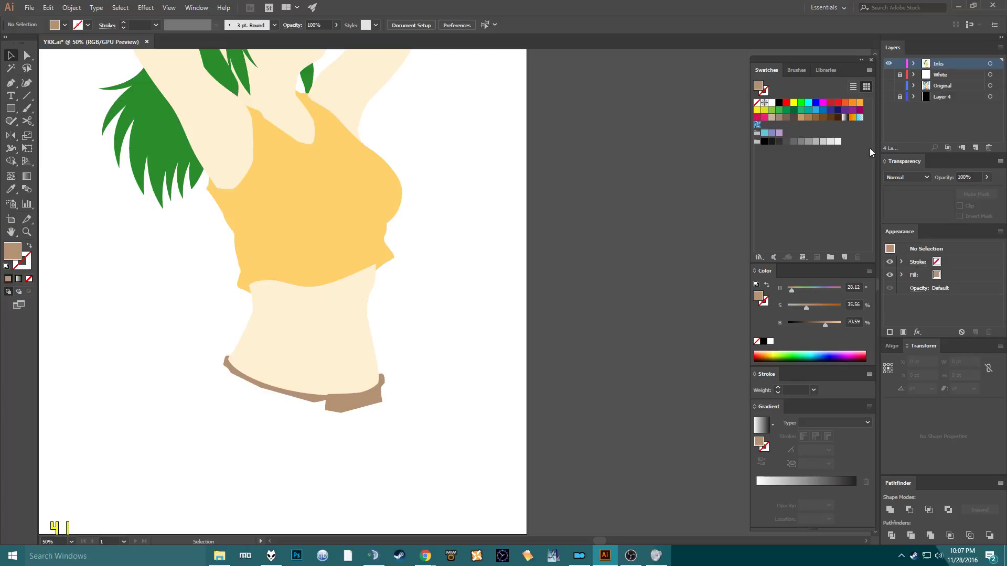
{"action": "left_click", "coordinate": [889, 86]}
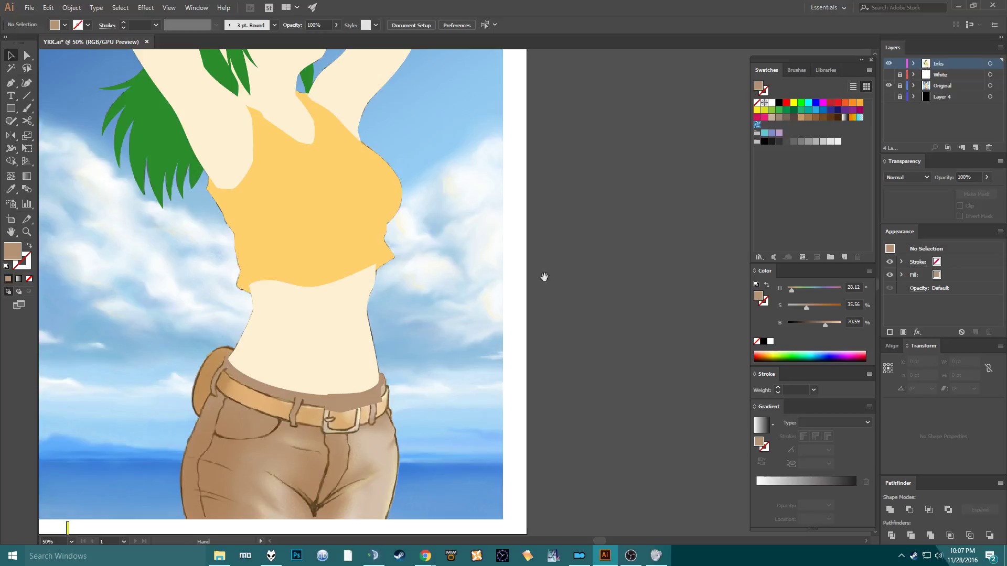
Switch the long waistband section and the section behind the buckle back to brown outlines without fill.
{"action": "left_click_drag", "start_coordinate": [307, 428], "coordinate": [318, 350]}
{"action": "scroll", "coordinate": [329, 349], "scroll_direction": "up", "scroll_amount": 3}
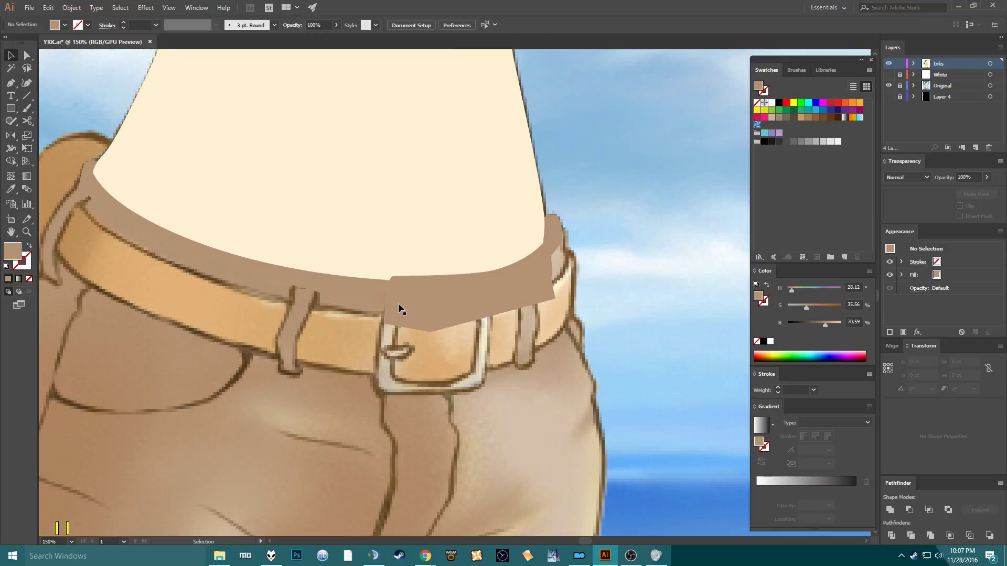
{"action": "left_click", "coordinate": [398, 303]}
{"action": "left_click", "coordinate": [364, 302]}
{"action": "left_click", "coordinate": [369, 300]}
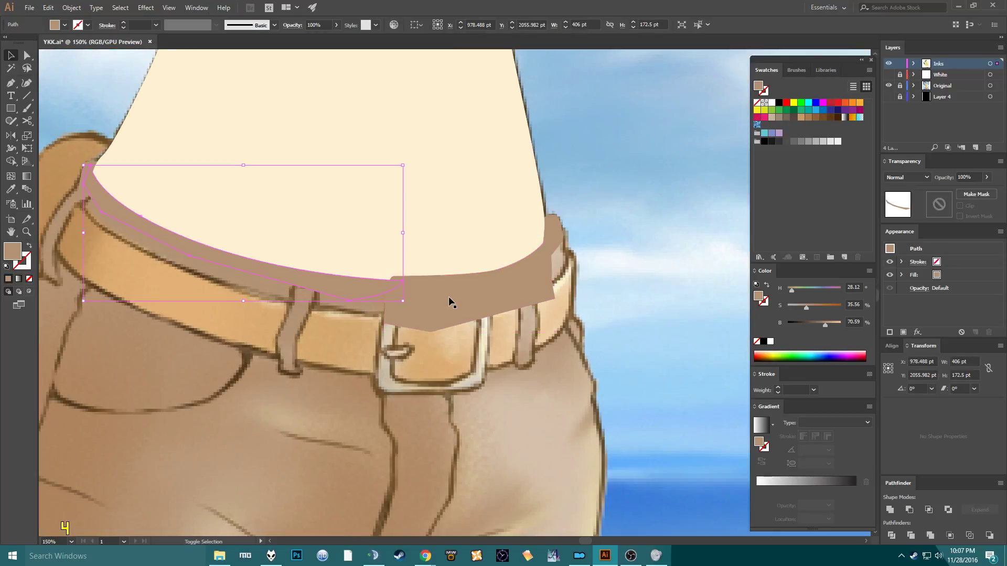
{"action": "left_click", "coordinate": [446, 299], "text": "shift"}
{"action": "key", "text": "shift+x"}
{"action": "left_click", "coordinate": [445, 303]}
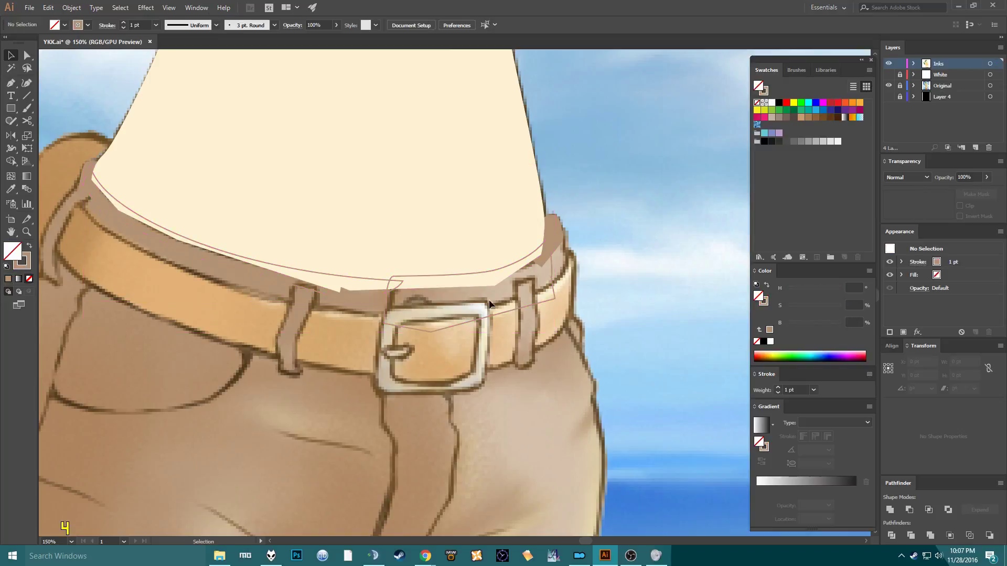
Start a belt loop shape beside the pouch with the Pen tool, tracing its inner edge up to the waistband.
{"action": "scroll", "coordinate": [353, 313], "scroll_direction": "left", "scroll_amount": 5}
{"action": "scroll", "coordinate": [353, 313], "scroll_direction": "up", "scroll_amount": 2}
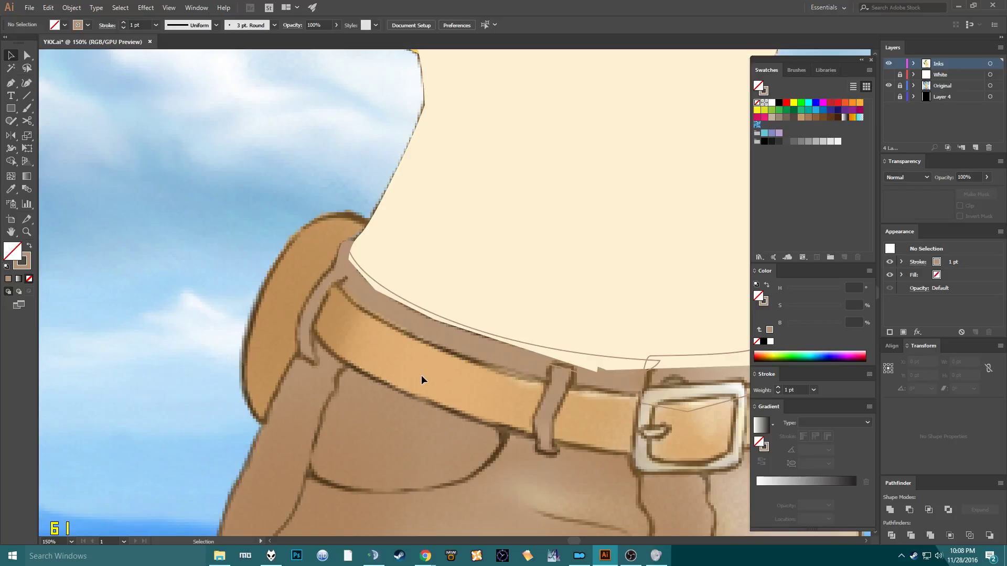
{"action": "scroll", "coordinate": [425, 375], "scroll_direction": "down", "scroll_amount": 2}
{"action": "scroll", "coordinate": [425, 376], "scroll_direction": "right", "scroll_amount": 1}
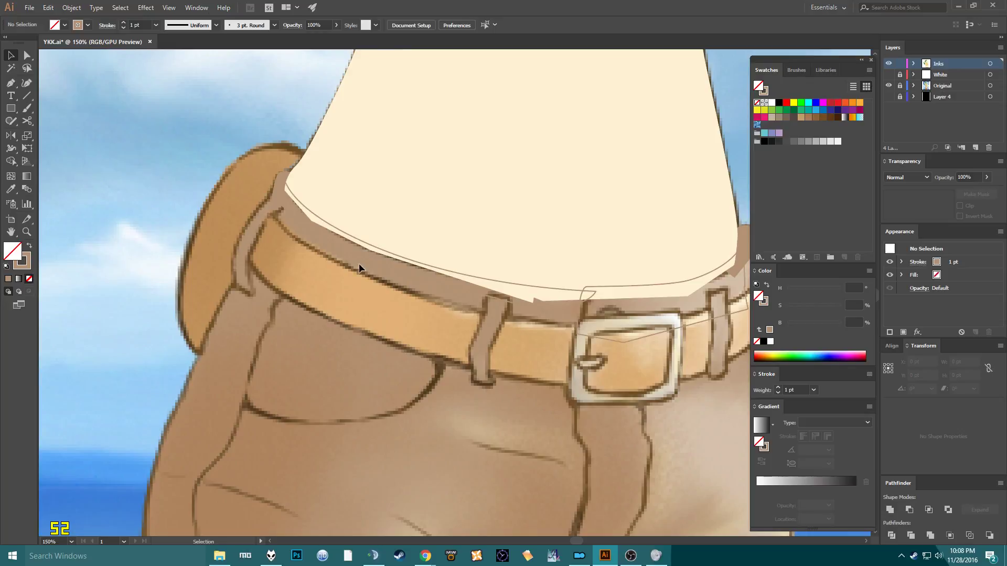
{"action": "scroll", "coordinate": [348, 262], "scroll_direction": "down", "scroll_amount": 1}
{"action": "scroll", "coordinate": [275, 372], "scroll_direction": "up", "scroll_amount": 2}
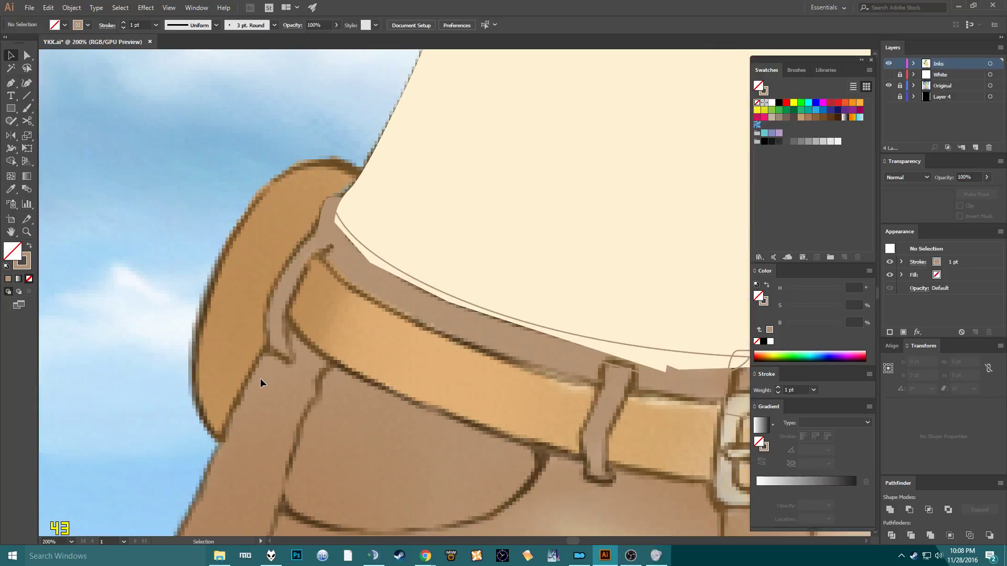
{"action": "key", "text": "p"}
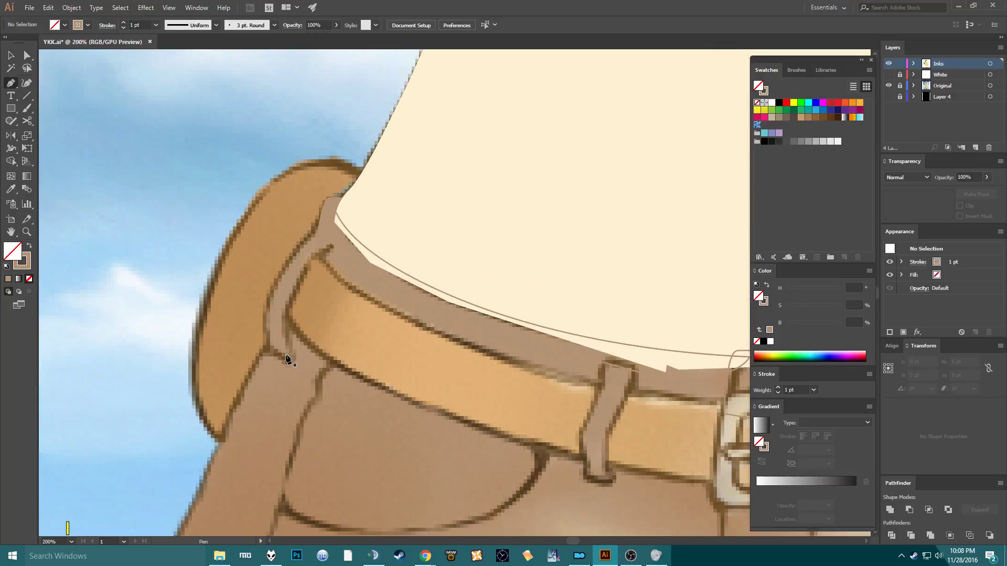
{"action": "left_click", "coordinate": [286, 355]}
{"action": "left_click_drag", "start_coordinate": [328, 249], "coordinate": [376, 221]}
{"action": "left_click", "coordinate": [328, 249]}
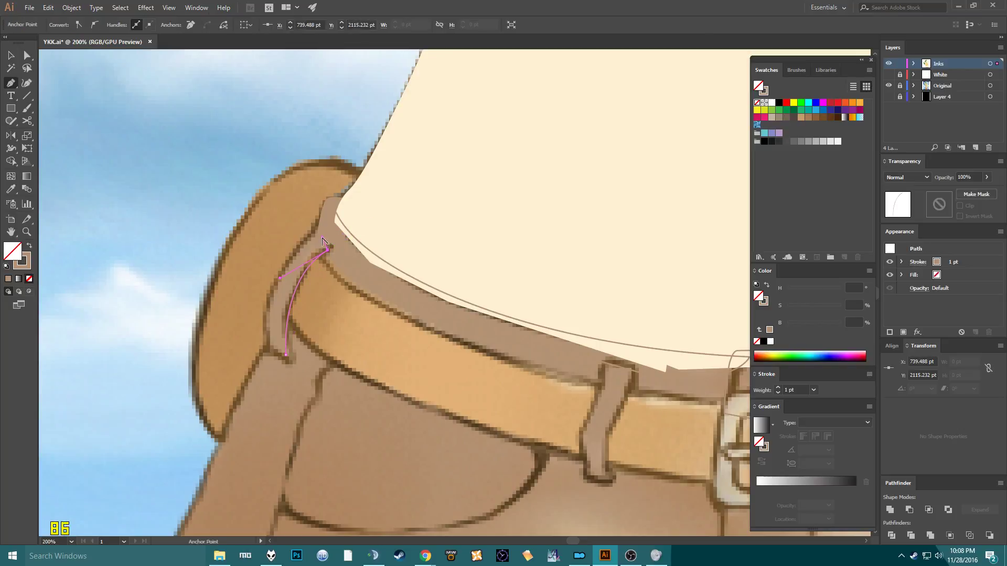
Trace the outer edge of the belt loop beside the pouch, close the shape and make it a solid brown fill.
{"action": "left_click", "coordinate": [324, 229]}
{"action": "left_click_drag", "start_coordinate": [265, 361], "coordinate": [265, 364]}
{"action": "left_click_drag", "start_coordinate": [232, 431], "coordinate": [276, 469]}
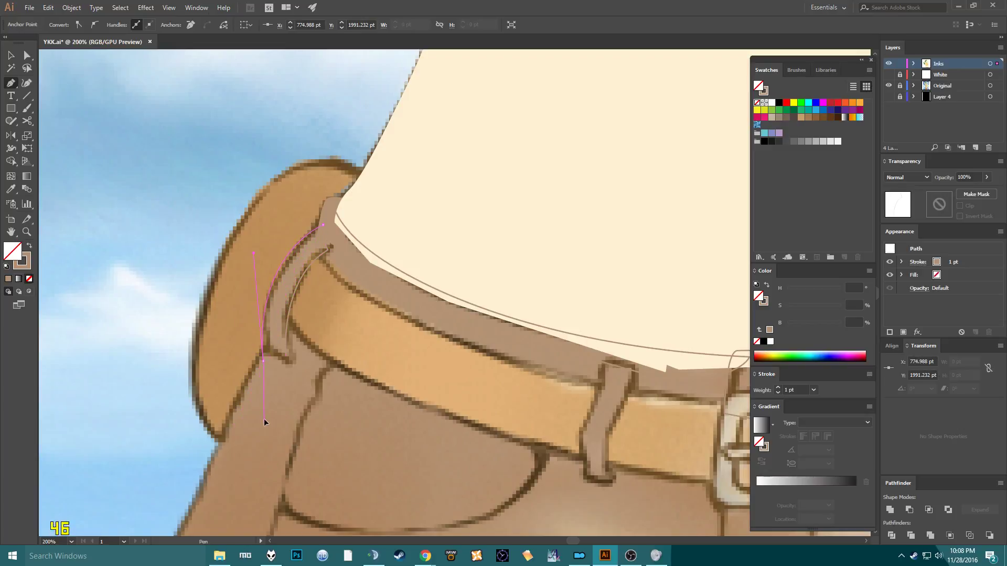
{"action": "left_click", "coordinate": [286, 362]}
{"action": "left_click", "coordinate": [327, 250]}
{"action": "key", "text": "shift+x"}
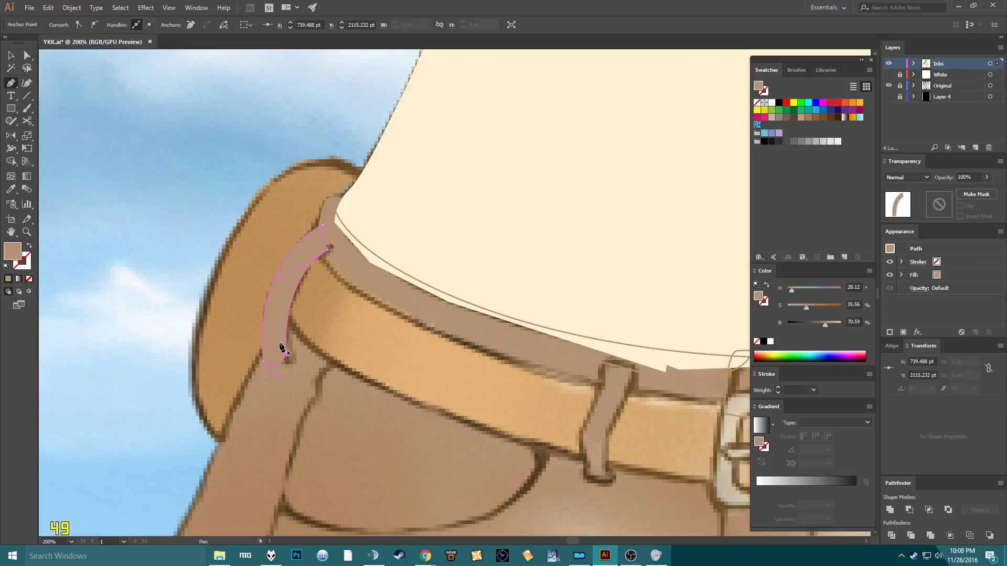
Trace the belt loop between the front pocket and the buckle as a closed brown shape without stroke.
{"action": "left_click_drag", "start_coordinate": [361, 327], "coordinate": [302, 320]}
{"action": "left_click_drag", "start_coordinate": [456, 332], "coordinate": [348, 225]}
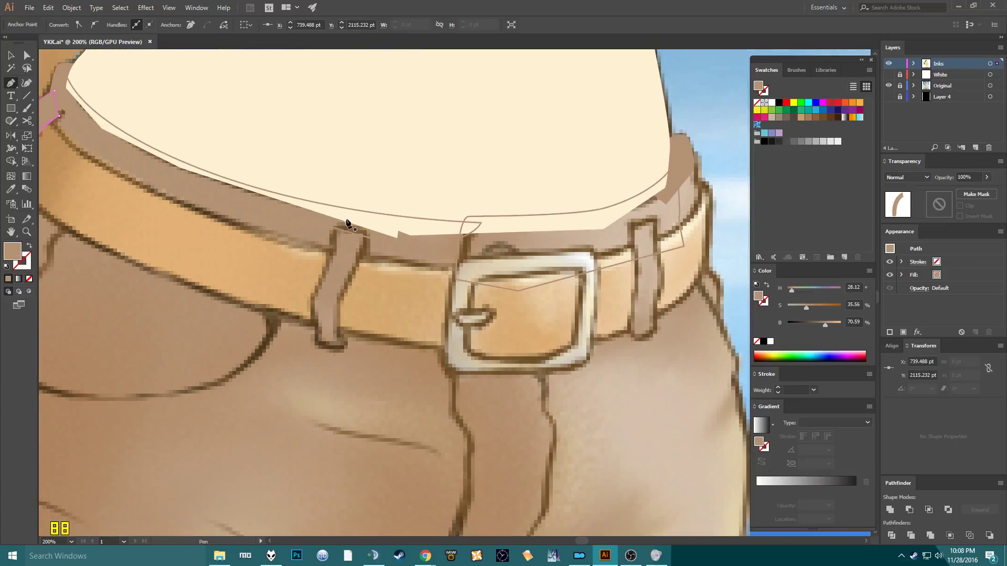
{"action": "left_click", "coordinate": [329, 252]}
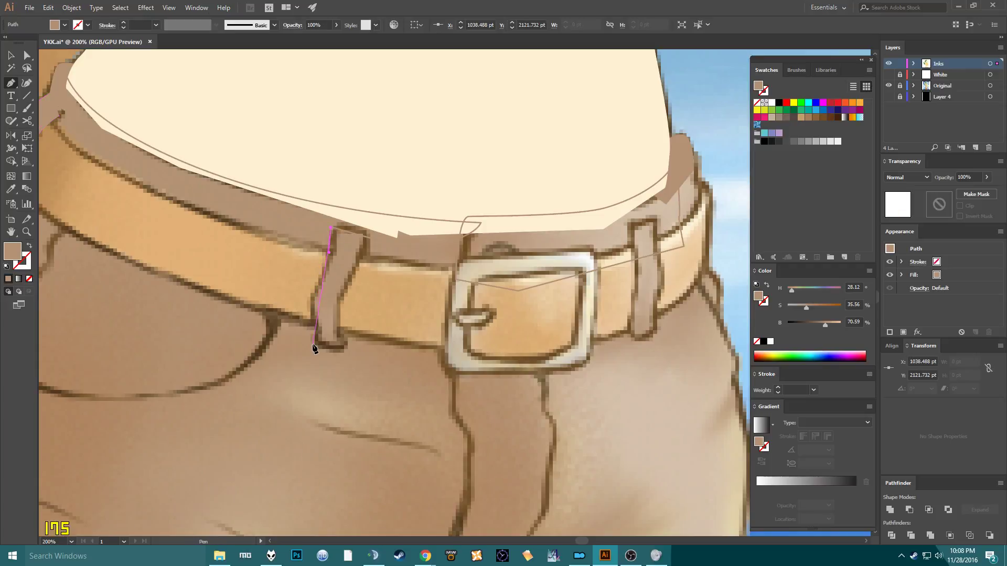
{"action": "left_click_drag", "start_coordinate": [313, 344], "coordinate": [321, 389]}
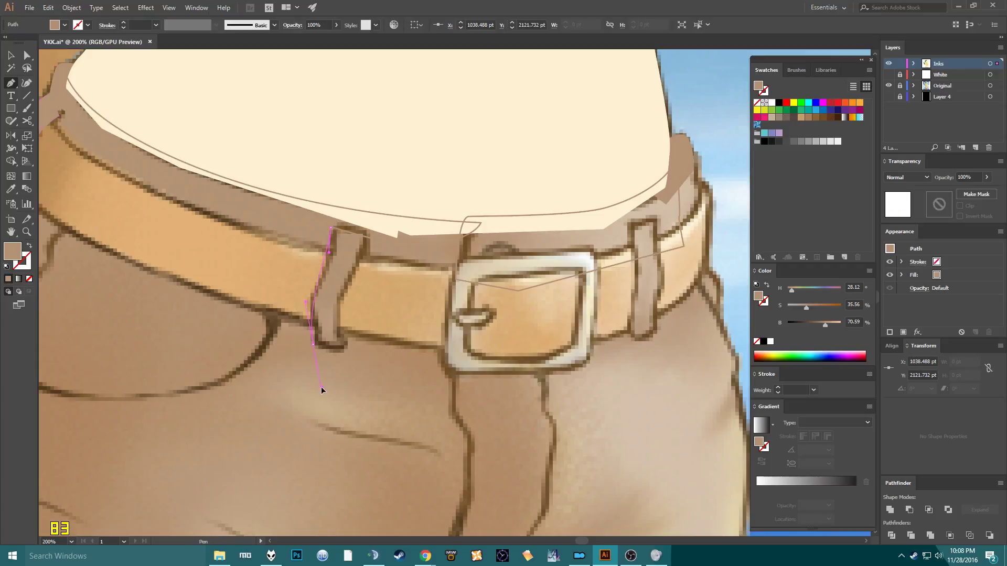
{"action": "left_click", "coordinate": [330, 349]}
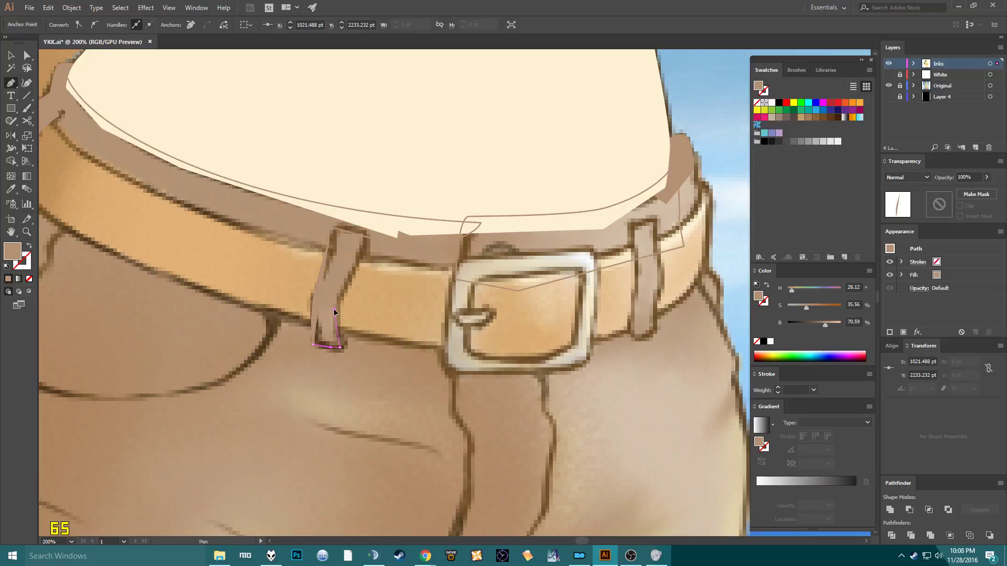
{"action": "left_click_drag", "start_coordinate": [334, 311], "coordinate": [334, 310]}
{"action": "left_click_drag", "start_coordinate": [361, 234], "coordinate": [362, 212]}
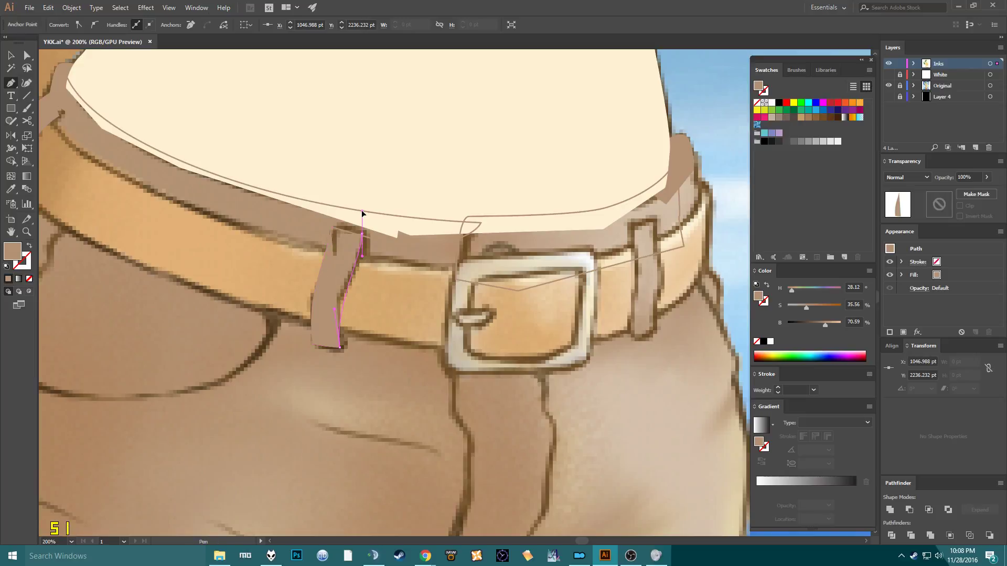
{"action": "left_click", "coordinate": [332, 230]}
{"action": "key", "text": "space"}
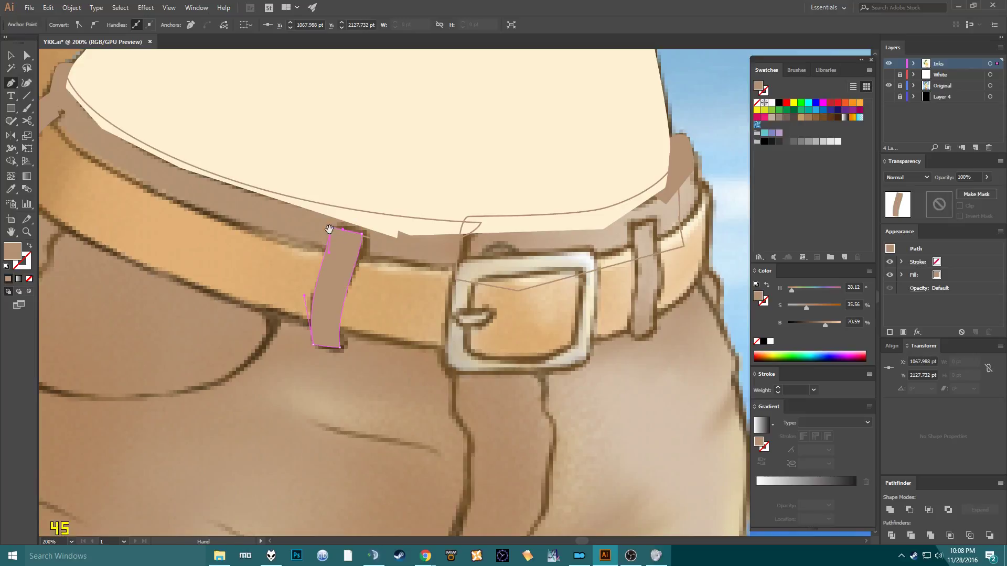
Reshape the curved sides of the belt loop between the pocket and buckle to match the reference, and deselect it.
{"action": "left_click_drag", "start_coordinate": [307, 248], "coordinate": [248, 265]}
{"action": "key", "text": "a"}
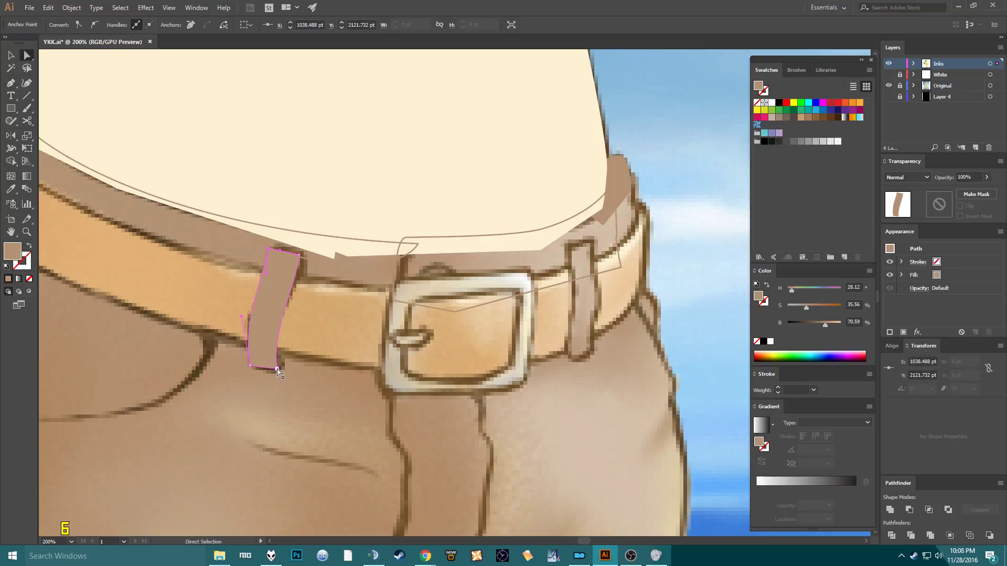
{"action": "left_click", "coordinate": [274, 332]}
{"action": "left_click_drag", "start_coordinate": [271, 333], "coordinate": [296, 297]}
{"action": "left_click", "coordinate": [271, 255]}
{"action": "left_click", "coordinate": [268, 249]}
{"action": "left_click", "coordinate": [270, 272]}
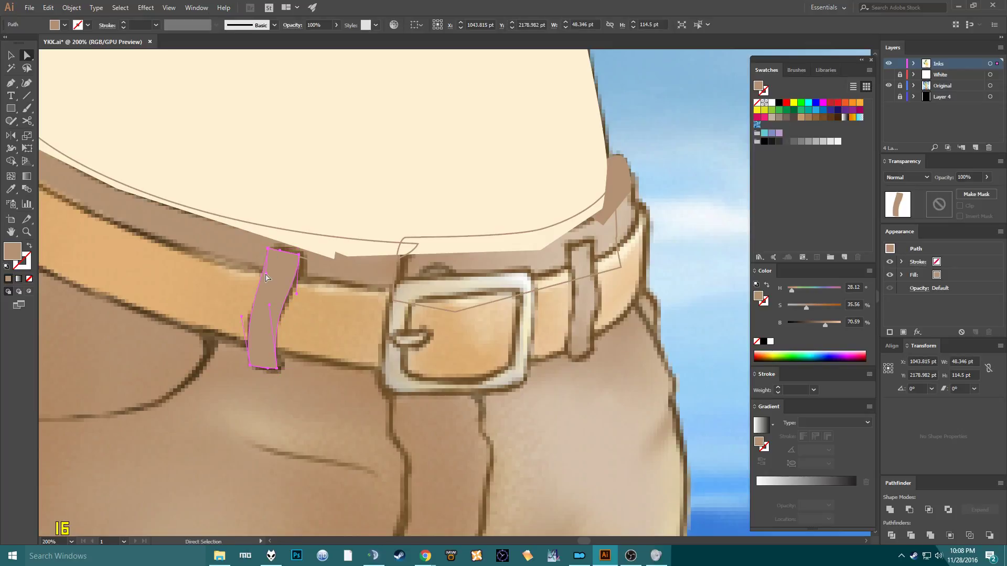
{"action": "left_click_drag", "start_coordinate": [266, 277], "coordinate": [269, 288]}
{"action": "left_click_drag", "start_coordinate": [296, 378], "coordinate": [187, 400]}
{"action": "left_click", "coordinate": [300, 443]}
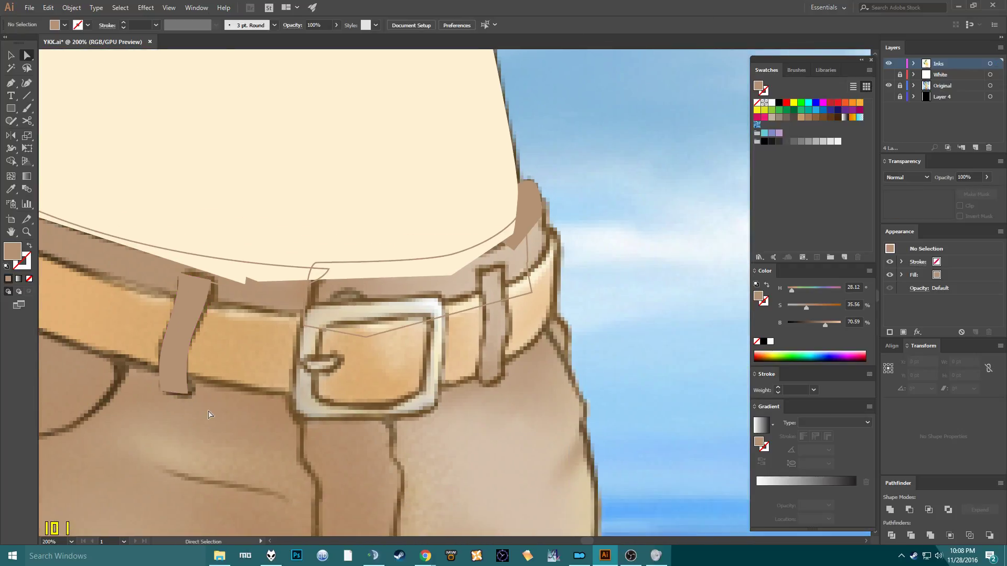
Trace the belt loop on the far side of the buckle as a closed brown shape without stroke.
{"action": "key", "text": "p"}
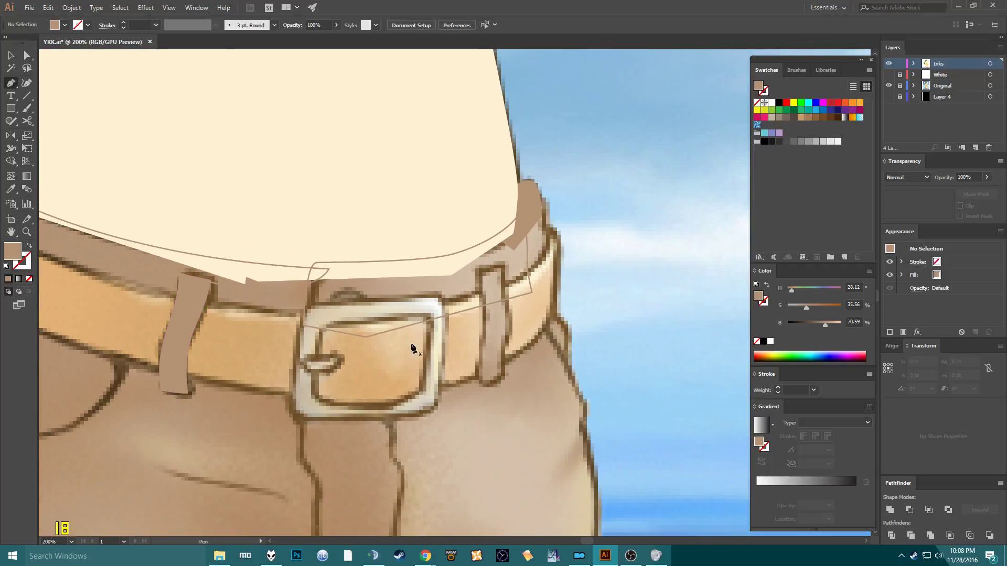
{"action": "left_click", "coordinate": [473, 282]}
{"action": "left_click_drag", "start_coordinate": [470, 288], "coordinate": [479, 190]}
{"action": "mouse_move", "coordinate": [482, 292]}
{"action": "left_mouse_down"}
{"action": "mouse_move", "coordinate": [470, 366]}
{"action": "mouse_move", "coordinate": [501, 295]}
{"action": "left_mouse_up"}
{"action": "left_click_drag", "start_coordinate": [513, 263], "coordinate": [520, 241]}
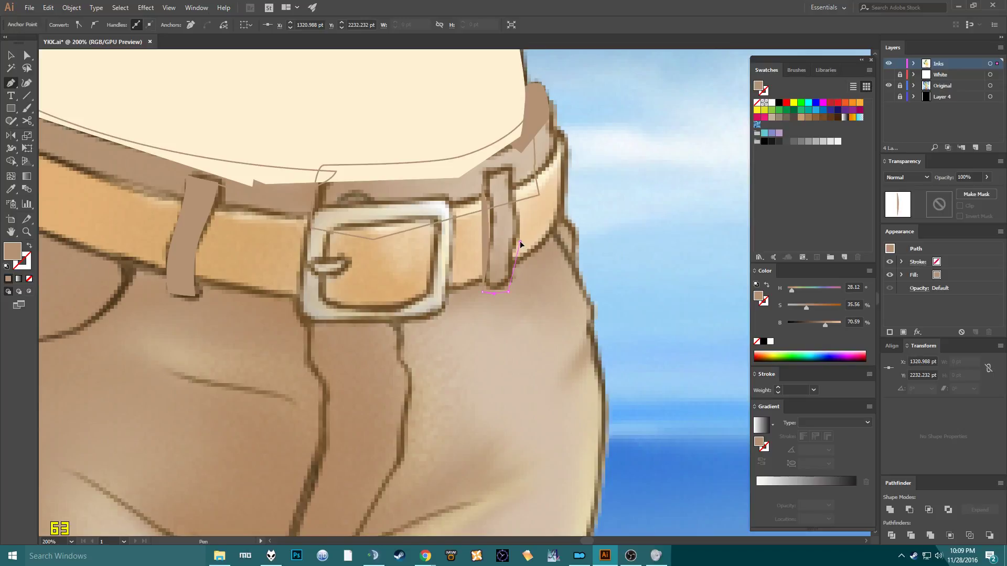
{"action": "left_click", "coordinate": [511, 164]}
{"action": "left_click", "coordinate": [482, 184]}
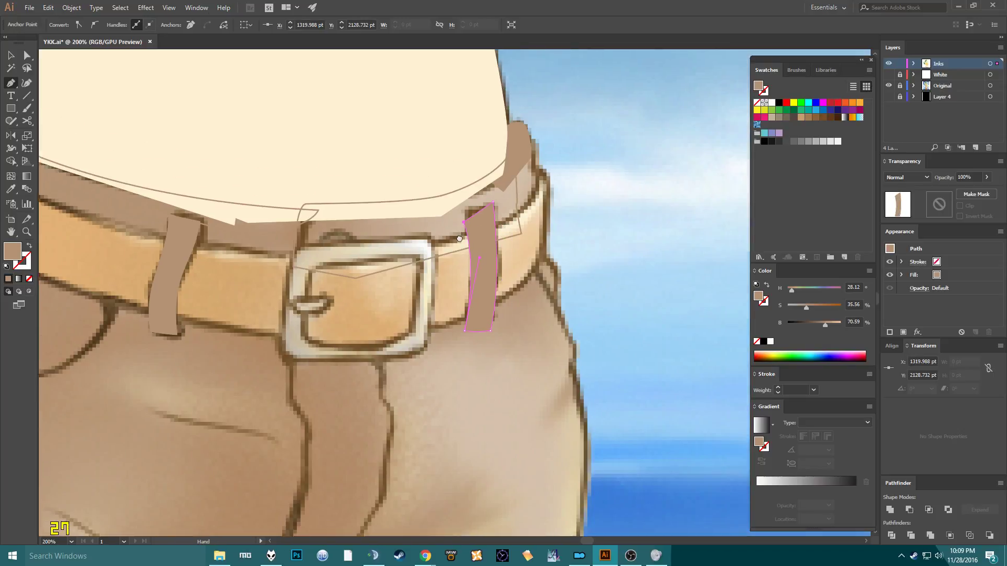
Toggle Smart Guides and undo the stray anchor point placed on the buckle.
{"action": "left_click_drag", "start_coordinate": [451, 411], "coordinate": [406, 535]}
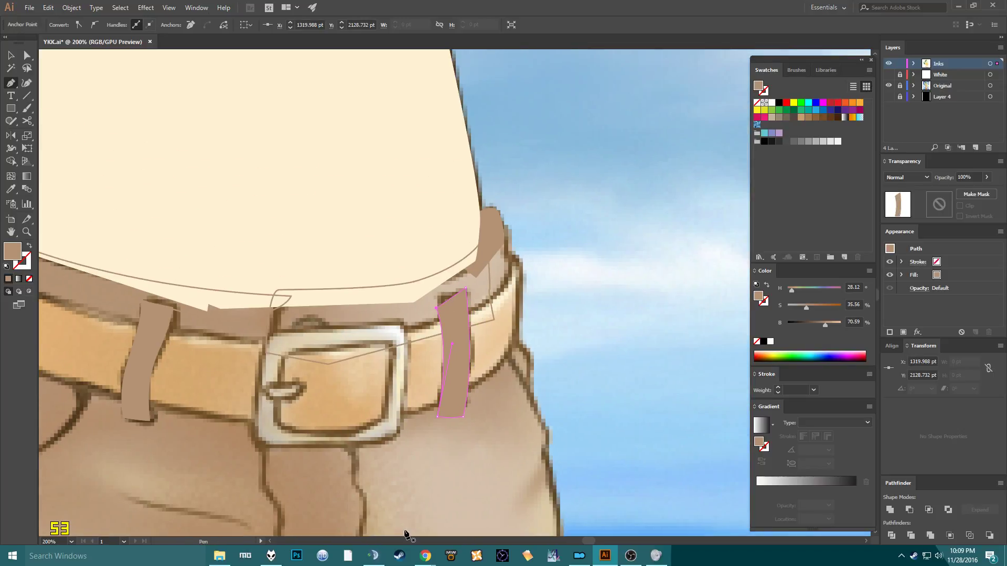
{"action": "left_click_drag", "start_coordinate": [405, 454], "coordinate": [472, 394]}
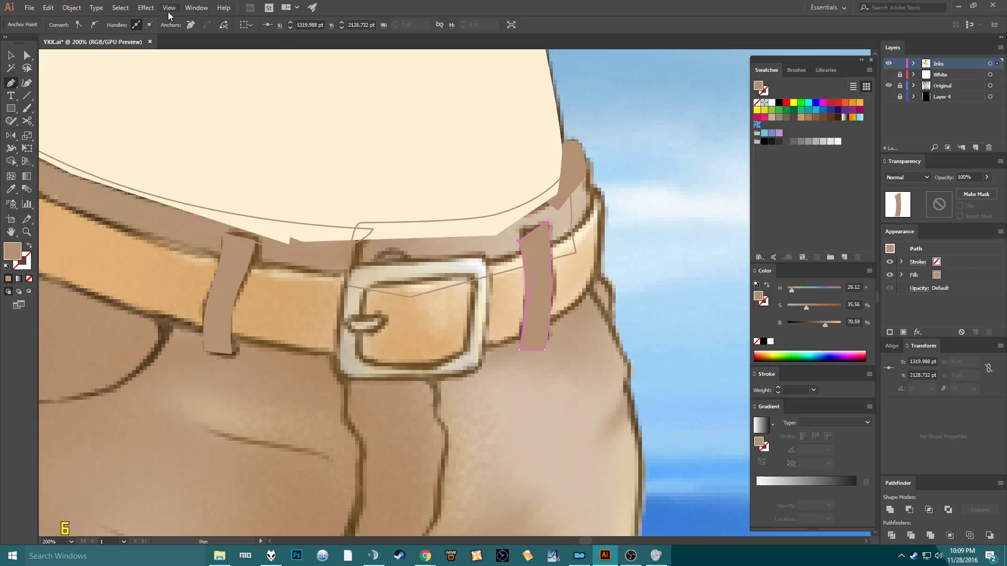
{"action": "left_click", "coordinate": [146, 7]}
{"action": "mouse_move", "coordinate": [169, 8]}
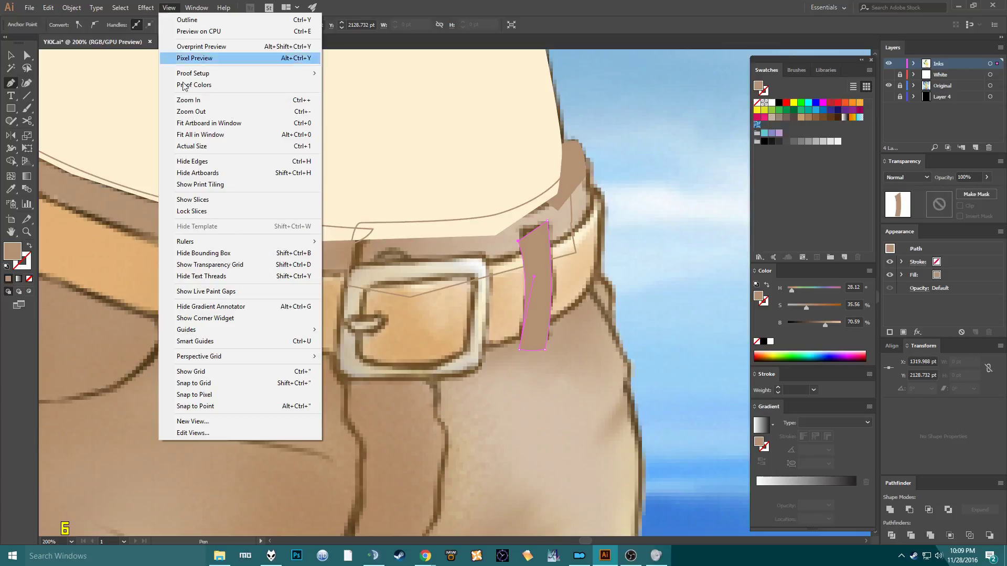
{"action": "left_click", "coordinate": [210, 341]}
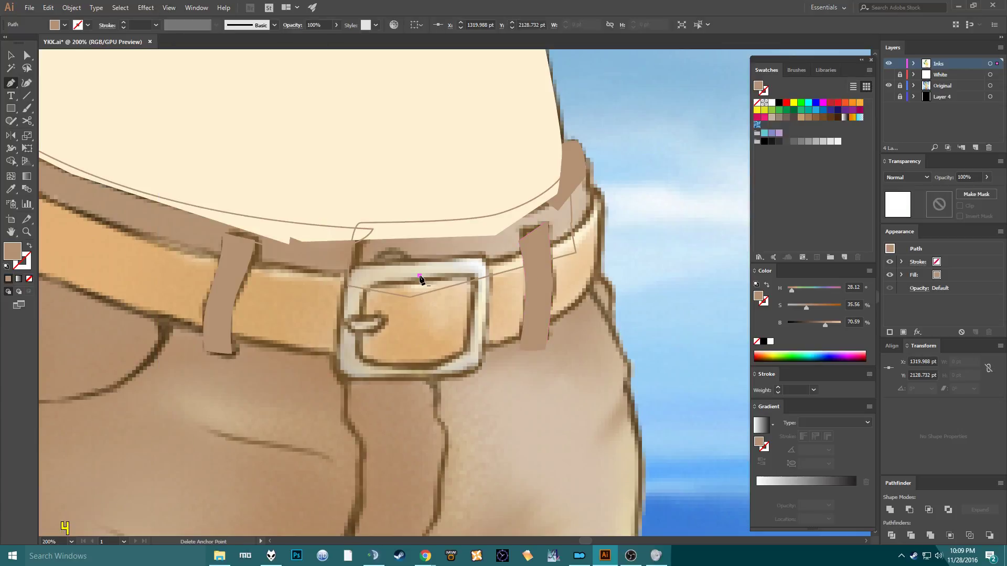
{"action": "key", "text": "ctrl+z"}
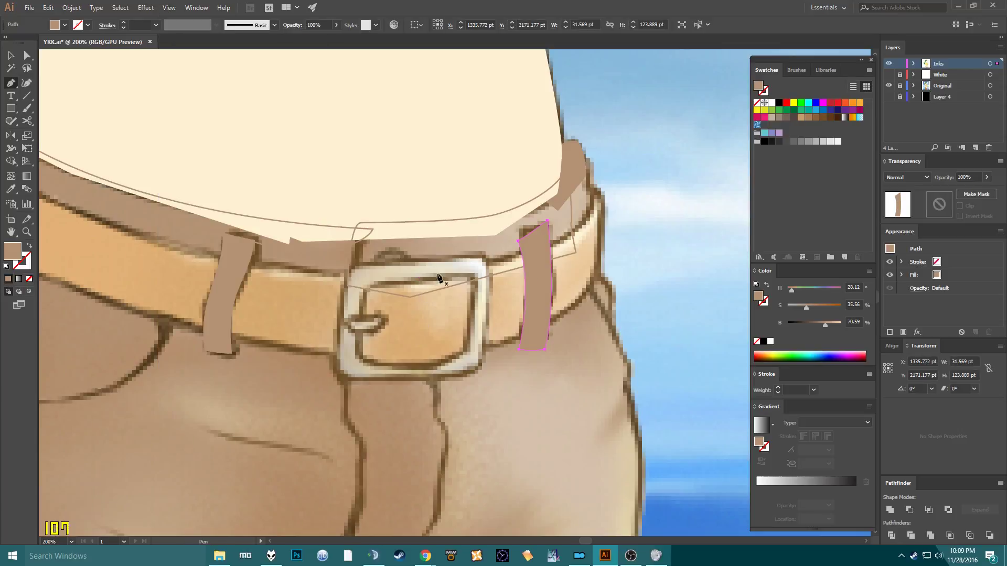
{"action": "left_click_drag", "start_coordinate": [523, 249], "coordinate": [451, 251]}
{"action": "scroll", "coordinate": [405, 252], "scroll_direction": "down", "scroll_amount": 2}
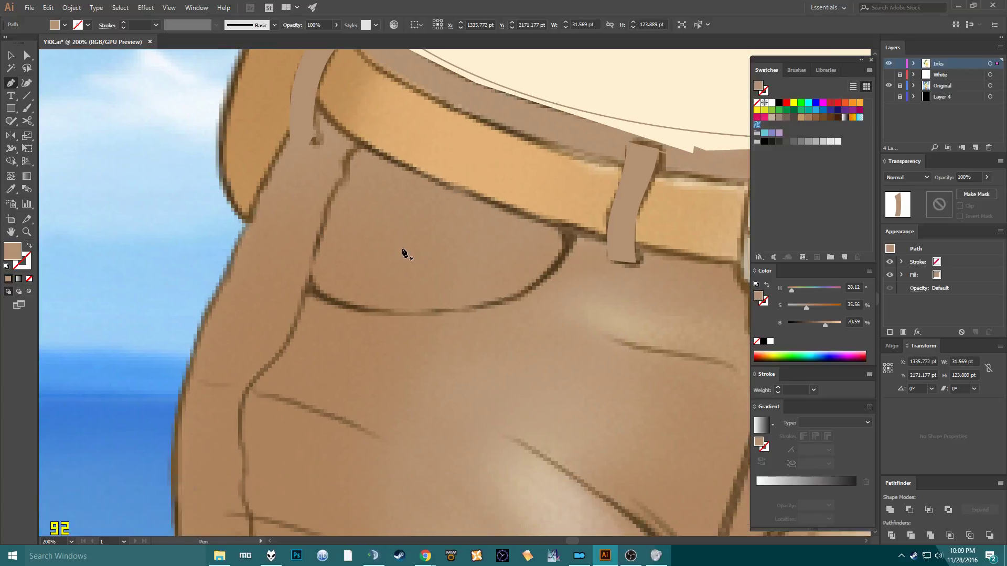
{"action": "key", "text": "ctrl+minus"}
{"action": "scroll", "coordinate": [394, 253], "scroll_direction": "down", "scroll_amount": 2}
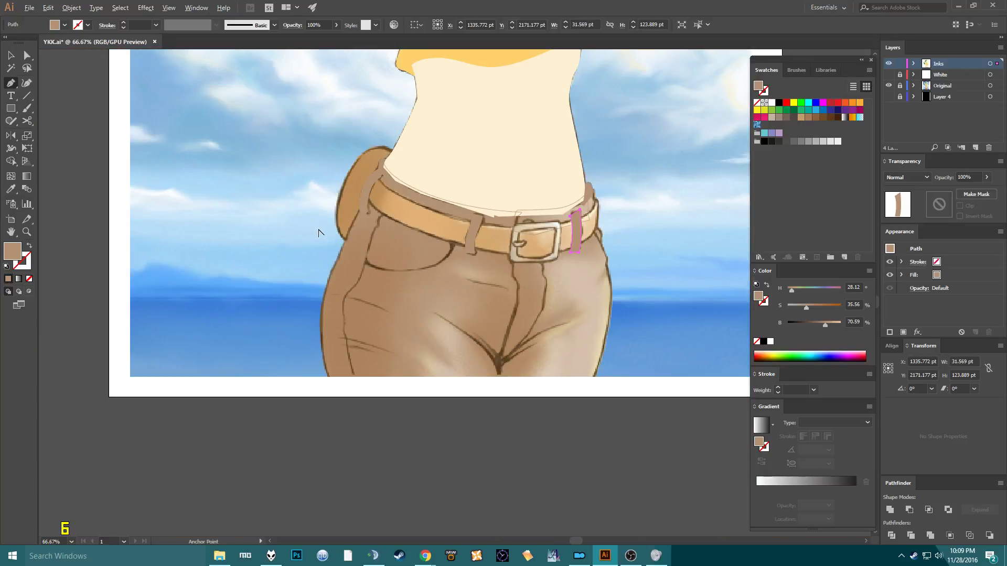
Start the trousers outline with the Pen tool from the belt loop beside the pouch, down the hip and across the artwork's lower edge.
{"action": "scroll", "coordinate": [318, 232], "scroll_direction": "up", "scroll_amount": 2}
{"action": "left_click_drag", "start_coordinate": [557, 200], "coordinate": [236, 157]}
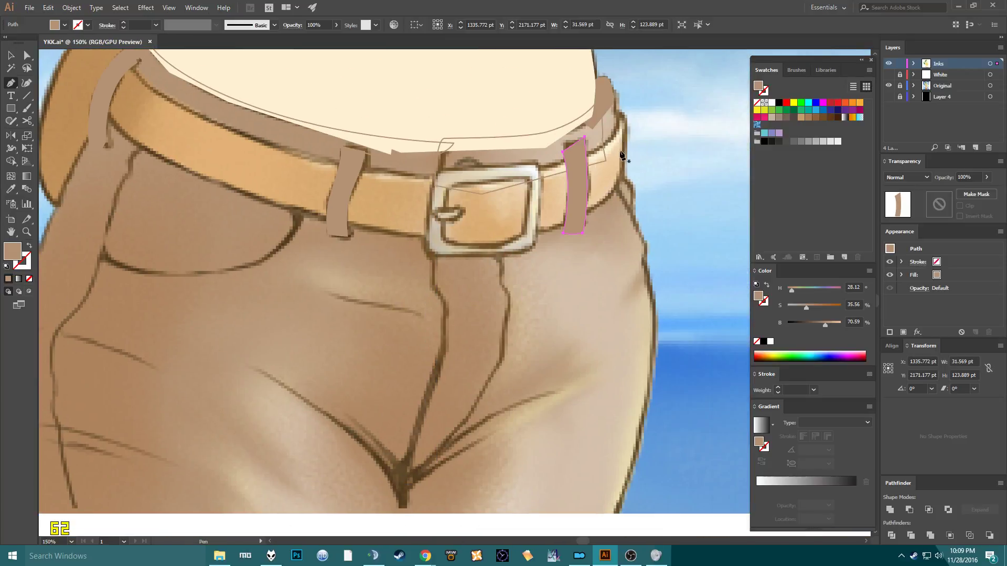
{"action": "scroll", "coordinate": [325, 264], "scroll_direction": "left", "scroll_amount": 3}
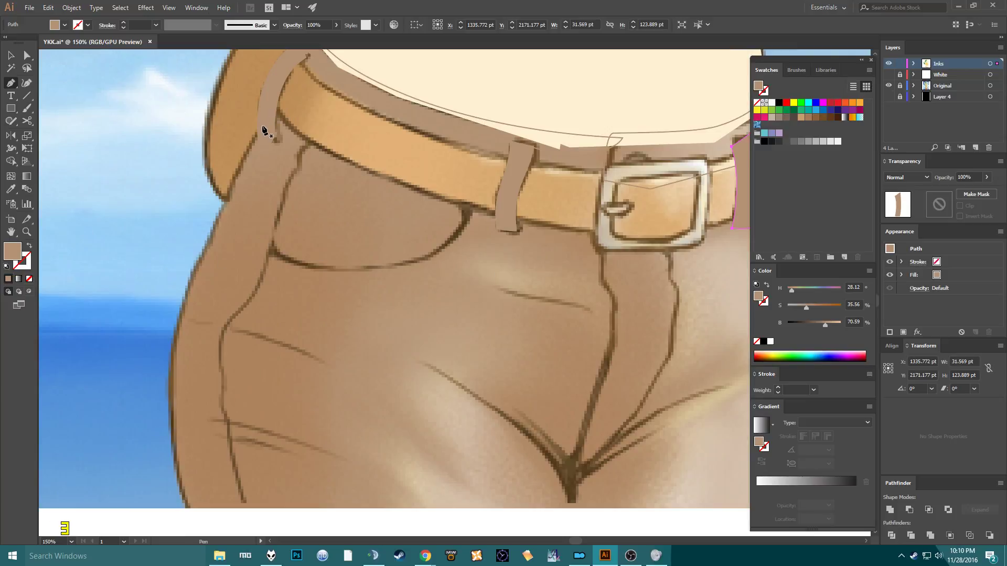
{"action": "left_click", "coordinate": [239, 159]}
{"action": "left_click", "coordinate": [197, 267]}
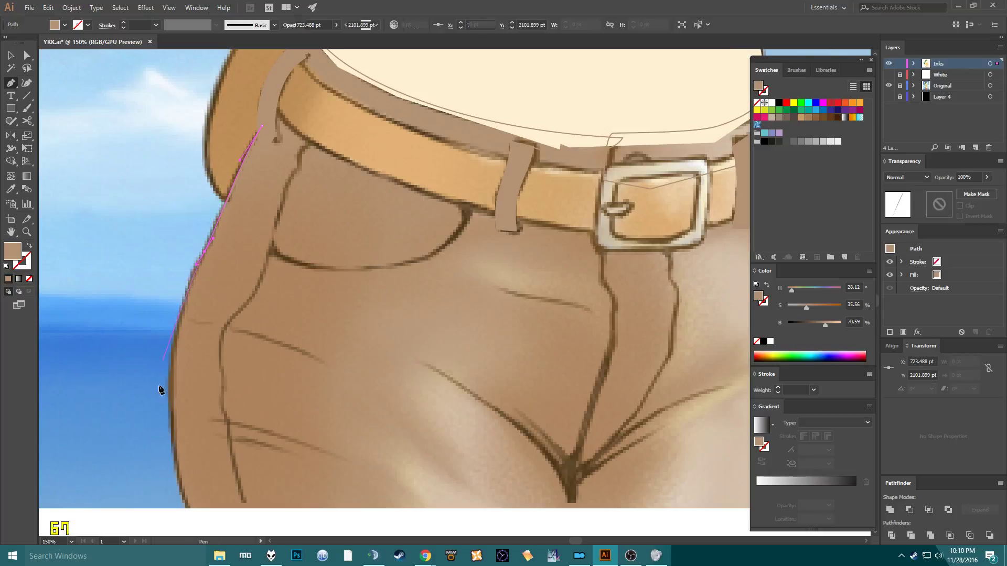
{"action": "scroll", "coordinate": [168, 325], "scroll_direction": "down", "scroll_amount": 5}
{"action": "scroll", "coordinate": [178, 351], "scroll_direction": "down", "scroll_amount": 1}
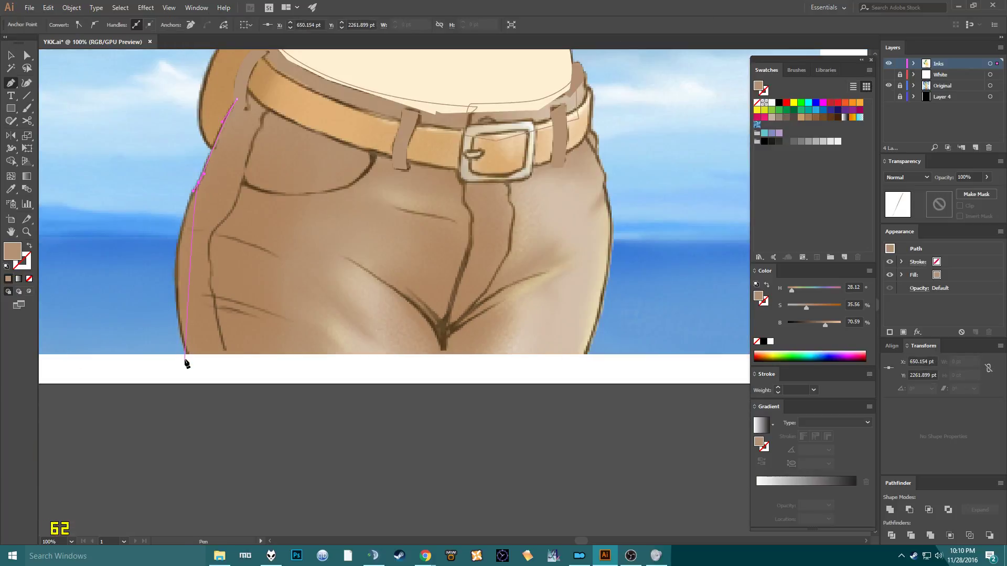
{"action": "left_click_drag", "start_coordinate": [188, 357], "coordinate": [217, 464]}
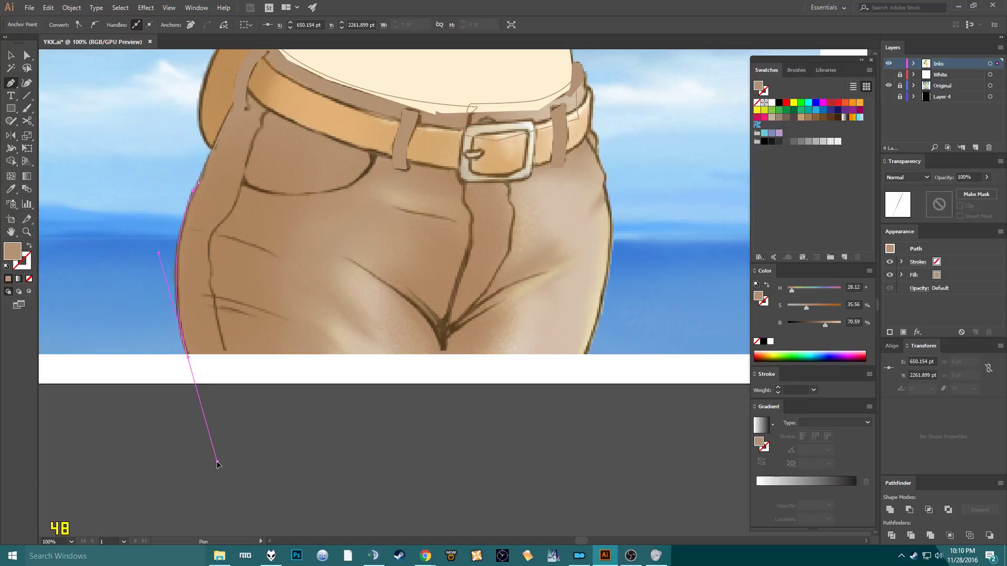
{"action": "left_click", "coordinate": [400, 361]}
{"action": "left_click", "coordinate": [584, 359]}
Swap the trousers path to a brown stroke without fill and continue it up the opposite hip to the belt.
{"action": "scroll", "coordinate": [438, 292], "scroll_direction": "up", "scroll_amount": 1}
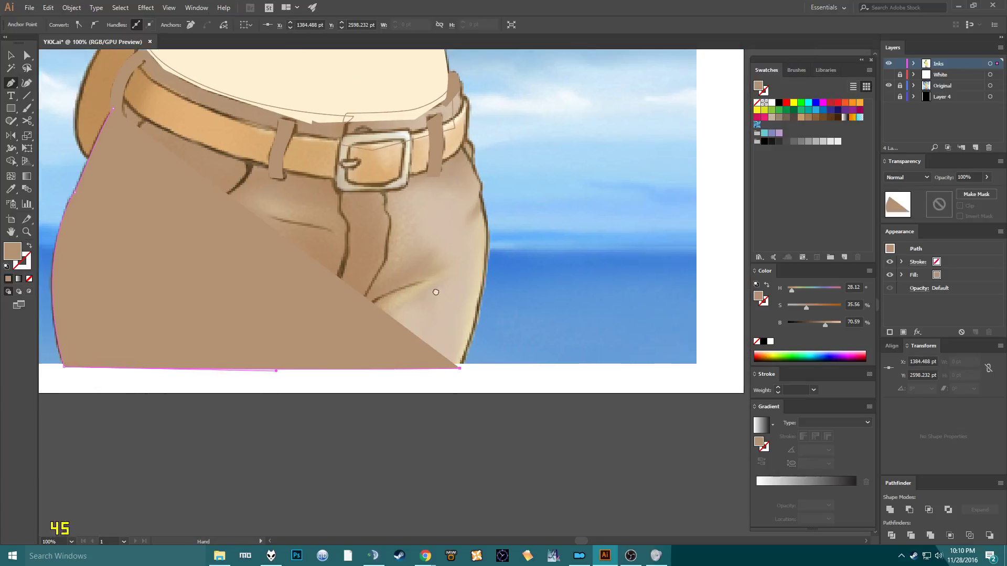
{"action": "key", "text": "shift+x"}
{"action": "left_click_drag", "start_coordinate": [456, 240], "coordinate": [462, 90]}
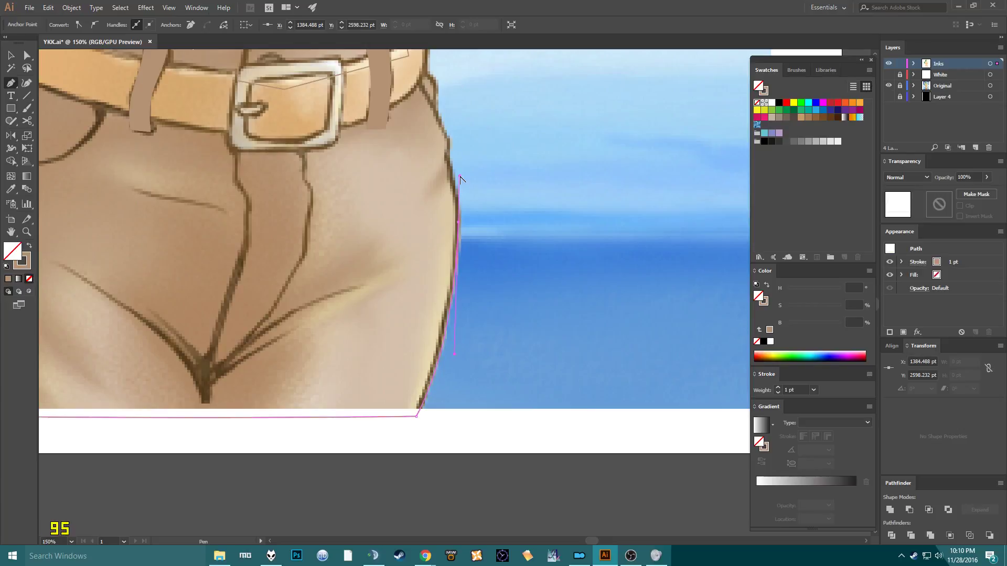
{"action": "scroll", "coordinate": [458, 175], "scroll_direction": "up", "scroll_amount": 2}
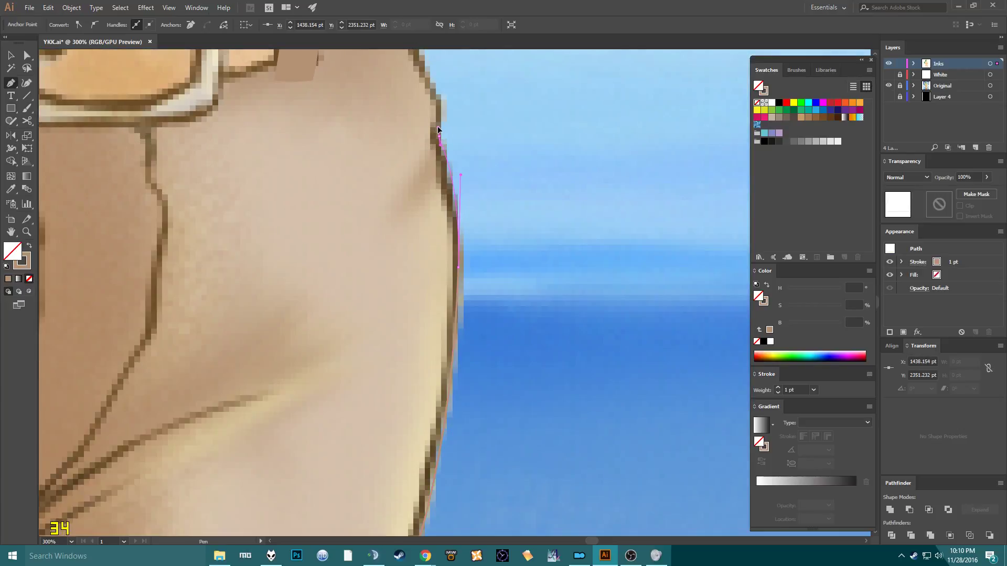
{"action": "left_click_drag", "start_coordinate": [439, 127], "coordinate": [394, 247]}
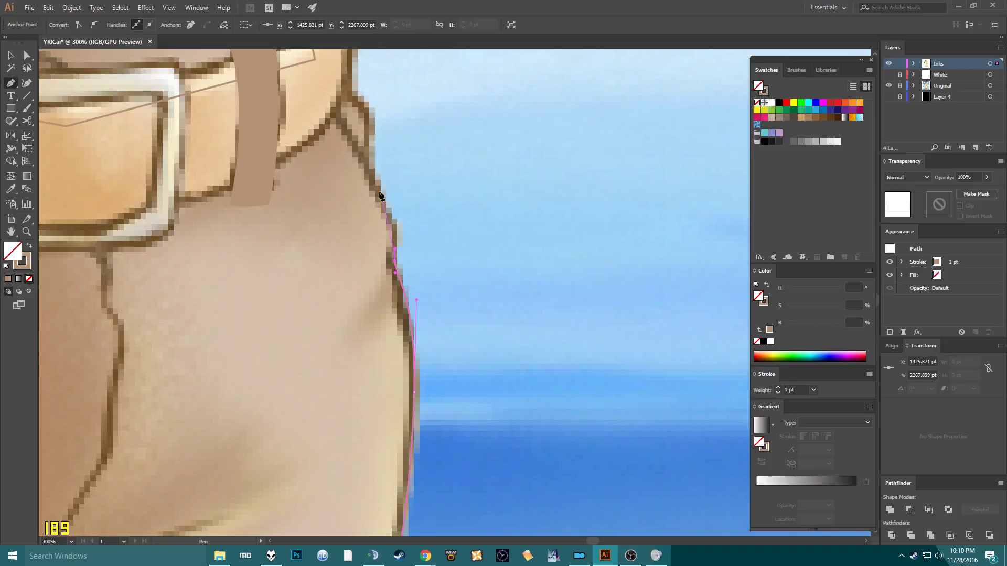
{"action": "left_click", "coordinate": [361, 160]}
{"action": "left_click", "coordinate": [326, 96]}
{"action": "key", "text": "ctrl+z"}
{"action": "key", "text": "ctrl+shift+z"}
Carry the trousers path across behind the belt and along the waistband, and close it at the starting belt loop.
{"action": "scroll", "coordinate": [325, 96], "scroll_direction": "up", "scroll_amount": 5}
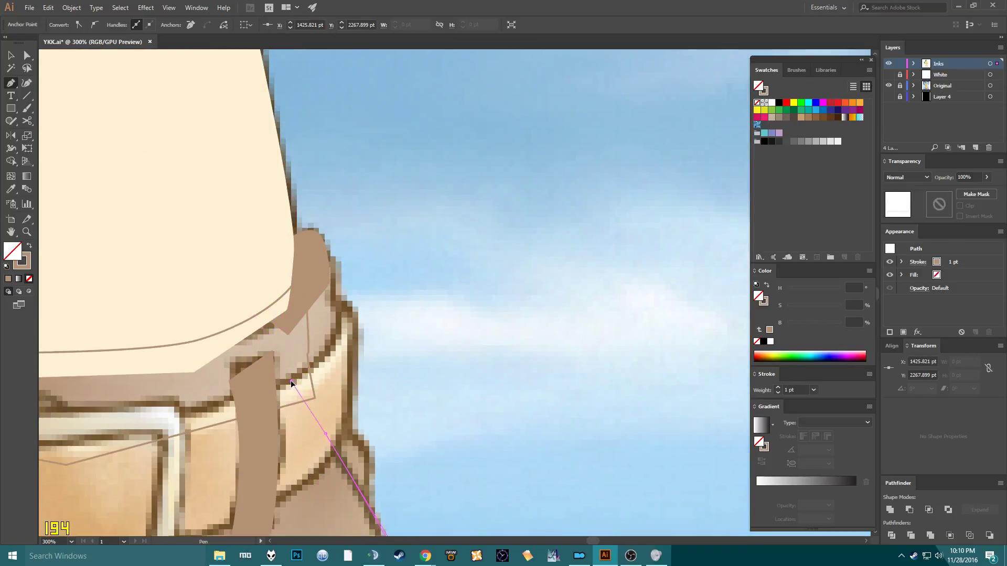
{"action": "left_click_drag", "start_coordinate": [292, 383], "coordinate": [451, 340]}
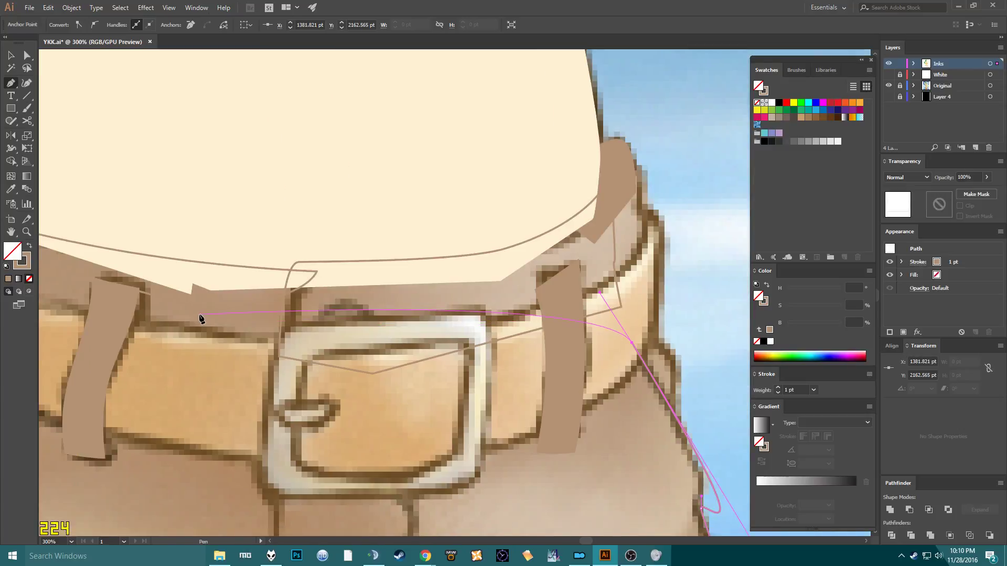
{"action": "left_click_drag", "start_coordinate": [199, 316], "coordinate": [382, 321]}
{"action": "left_click", "coordinate": [388, 322]}
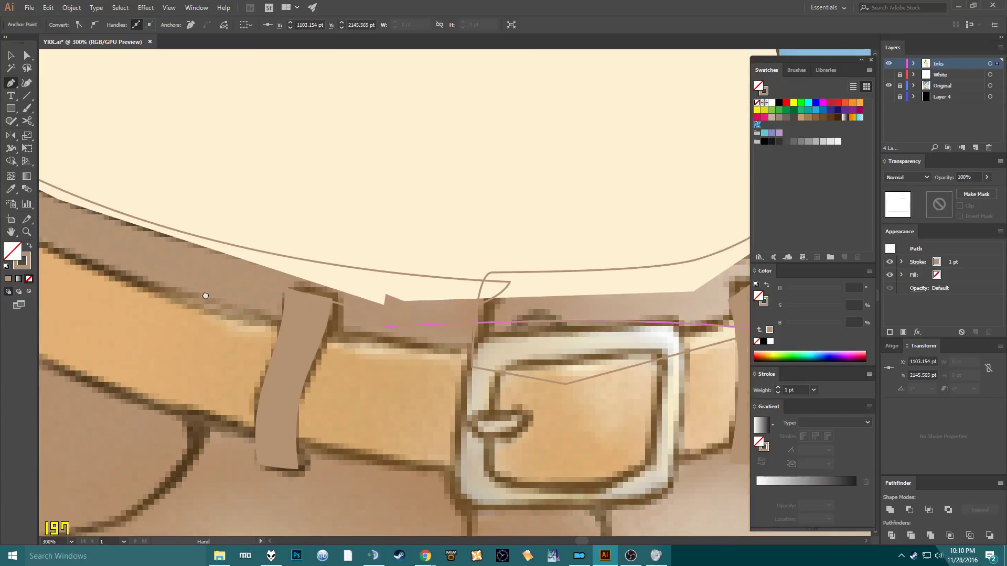
{"action": "left_click_drag", "start_coordinate": [205, 294], "coordinate": [498, 388]}
{"action": "left_click", "coordinate": [317, 306]}
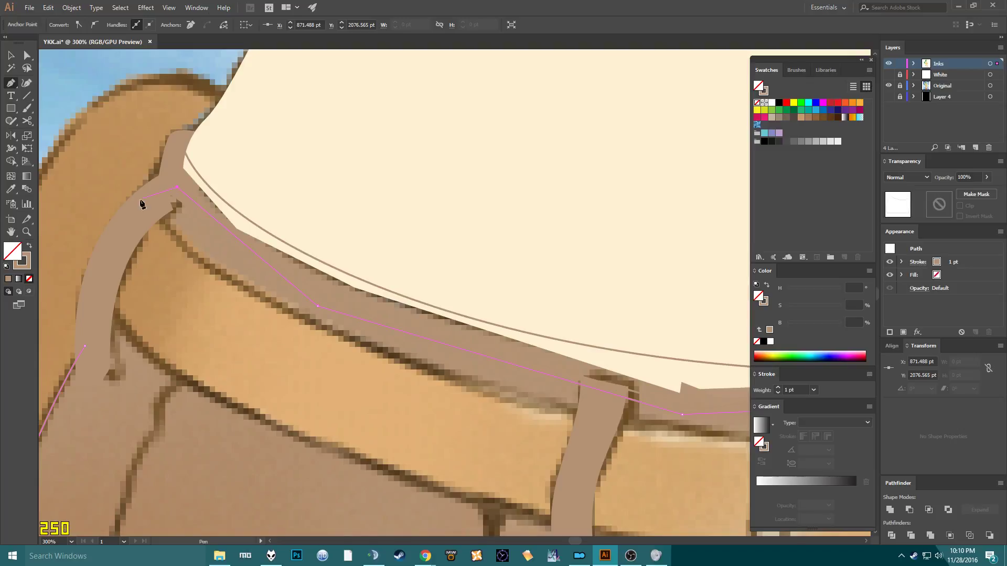
{"action": "left_click_drag", "start_coordinate": [141, 202], "coordinate": [359, 224]}
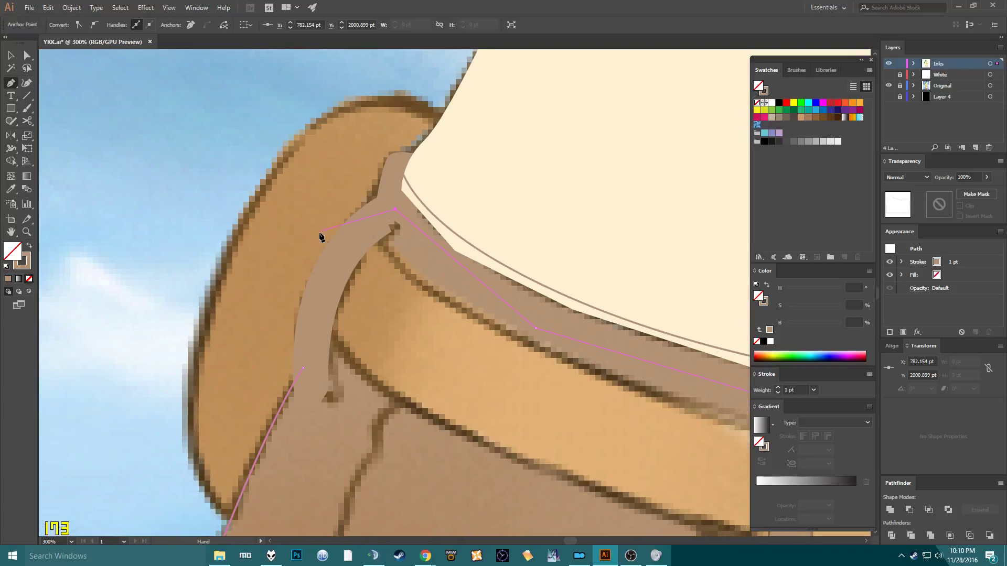
{"action": "left_click", "coordinate": [304, 367]}
Adjust the direction handles of the trousers outline just below the belt on the far hip so the bulge follows the reference.
{"action": "left_click_drag", "start_coordinate": [418, 398], "coordinate": [134, 169]}
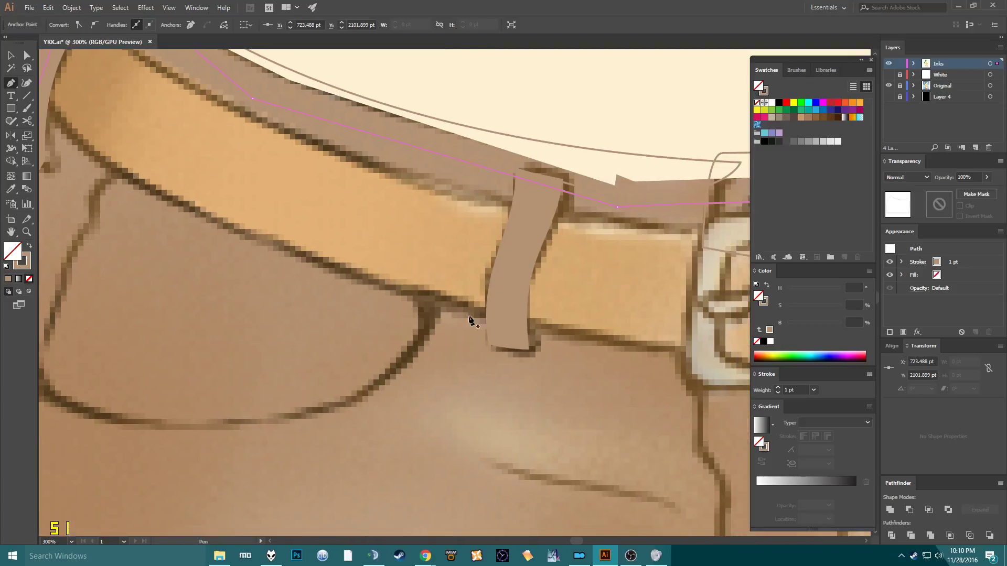
{"action": "left_click_drag", "start_coordinate": [483, 316], "coordinate": [108, 194]}
{"action": "left_click_drag", "start_coordinate": [599, 294], "coordinate": [392, 339]}
{"action": "key", "text": "a"}
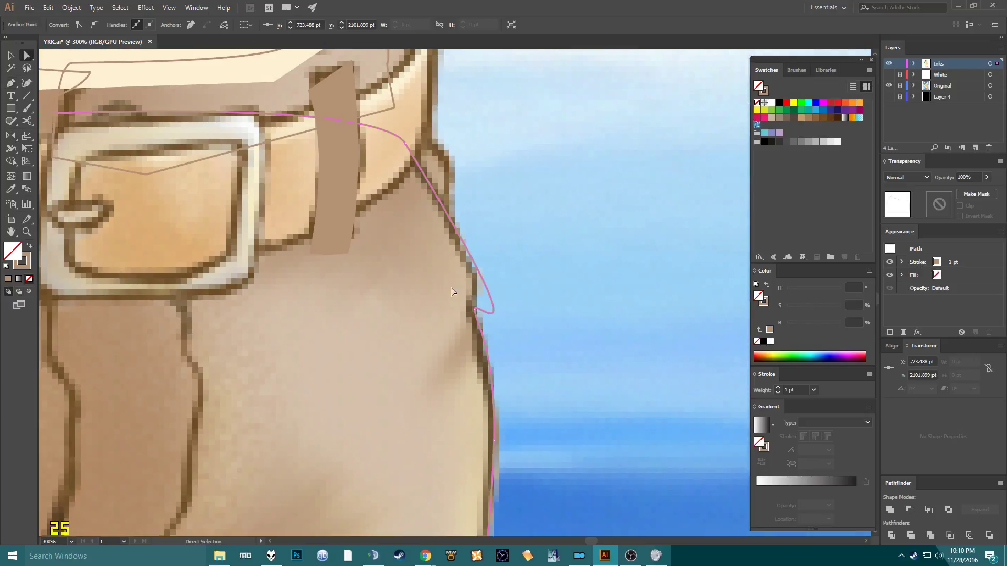
{"action": "left_click_drag", "start_coordinate": [498, 306], "coordinate": [548, 376]}
{"action": "left_click", "coordinate": [548, 383]}
{"action": "left_click", "coordinate": [478, 272]}
{"action": "left_click", "coordinate": [548, 379]}
{"action": "left_click", "coordinate": [505, 310]}
{"action": "left_click_drag", "start_coordinate": [492, 275], "coordinate": [444, 339]}
{"action": "left_click", "coordinate": [548, 379]}
{"action": "left_click_drag", "start_coordinate": [546, 376], "coordinate": [488, 264]}
Fine-tune the anchor and handles midway down the far hip to match the trousers edge in the reference.
{"action": "scroll", "coordinate": [490, 315], "scroll_direction": "down", "scroll_amount": 3}
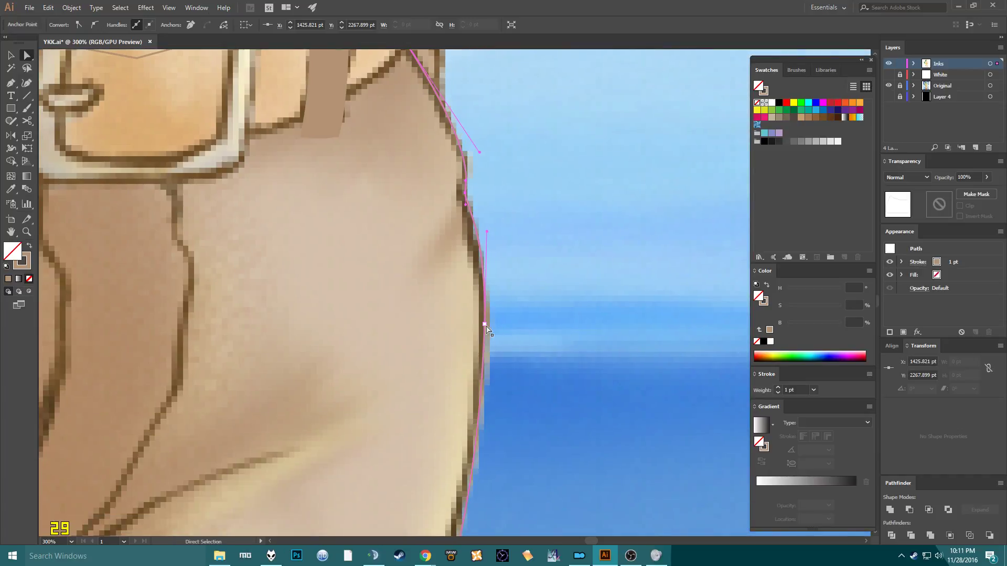
{"action": "left_click", "coordinate": [484, 325]}
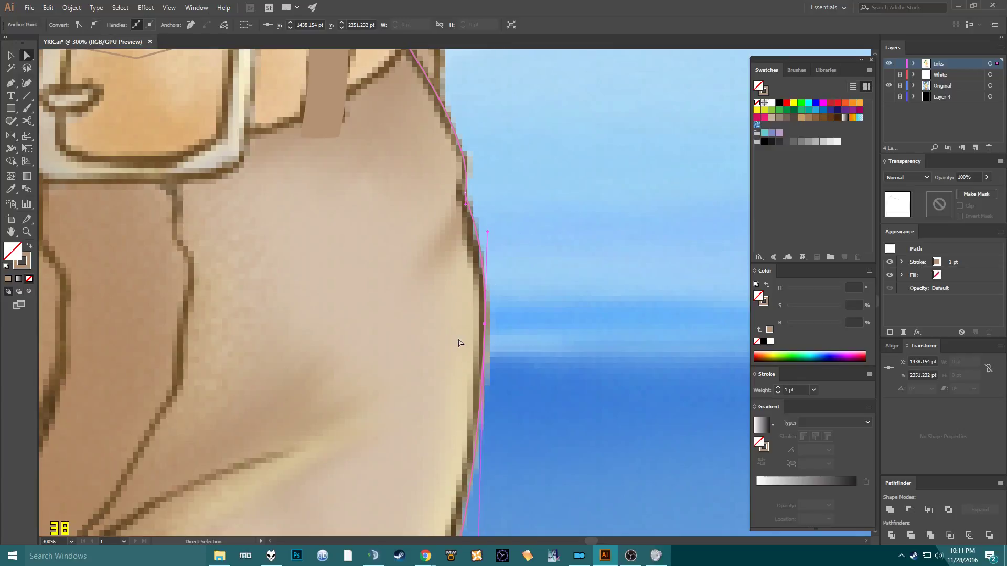
{"action": "left_click_drag", "start_coordinate": [478, 382], "coordinate": [472, 341]}
{"action": "left_click", "coordinate": [479, 322]}
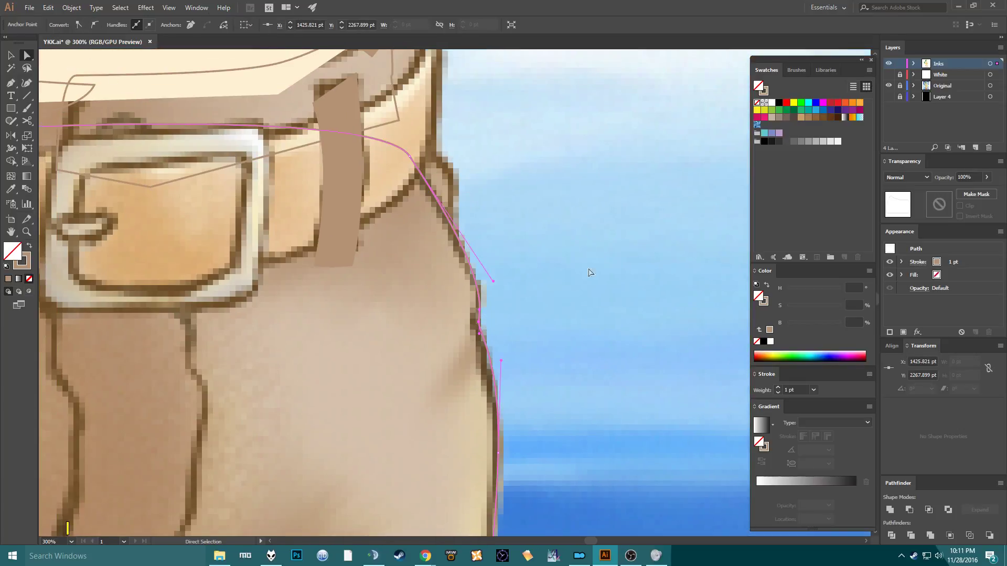
{"action": "scroll", "coordinate": [407, 160], "scroll_direction": "down", "scroll_amount": 2}
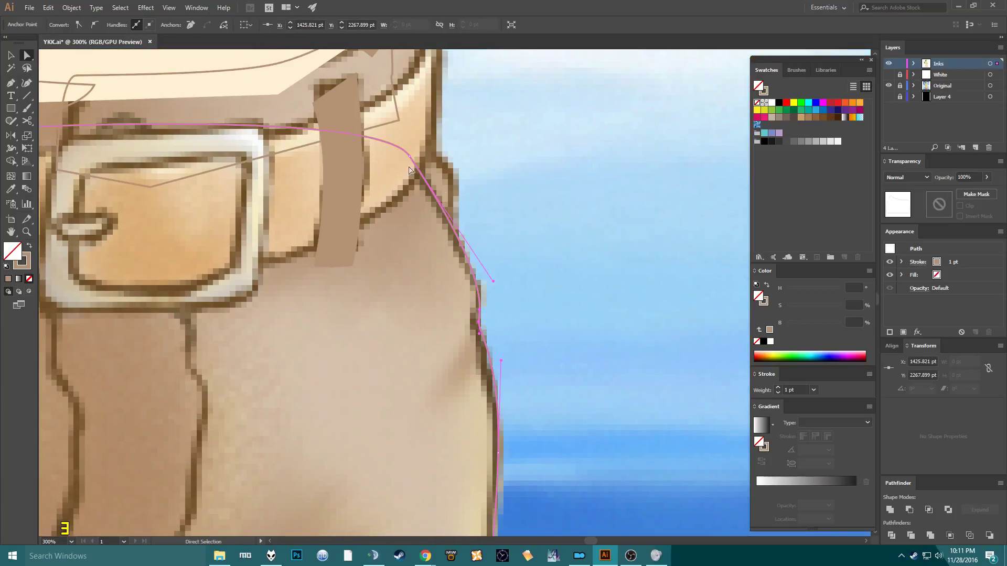
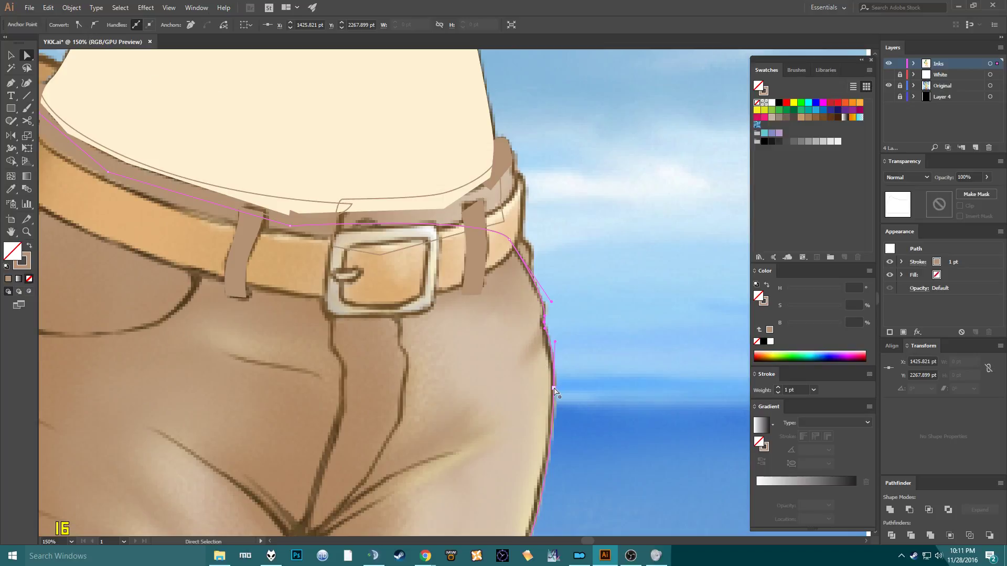
Trace the small fabric flap protruding beside the belt on the far hip as a closed outline.
{"action": "left_click_drag", "start_coordinate": [342, 369], "coordinate": [367, 402]}
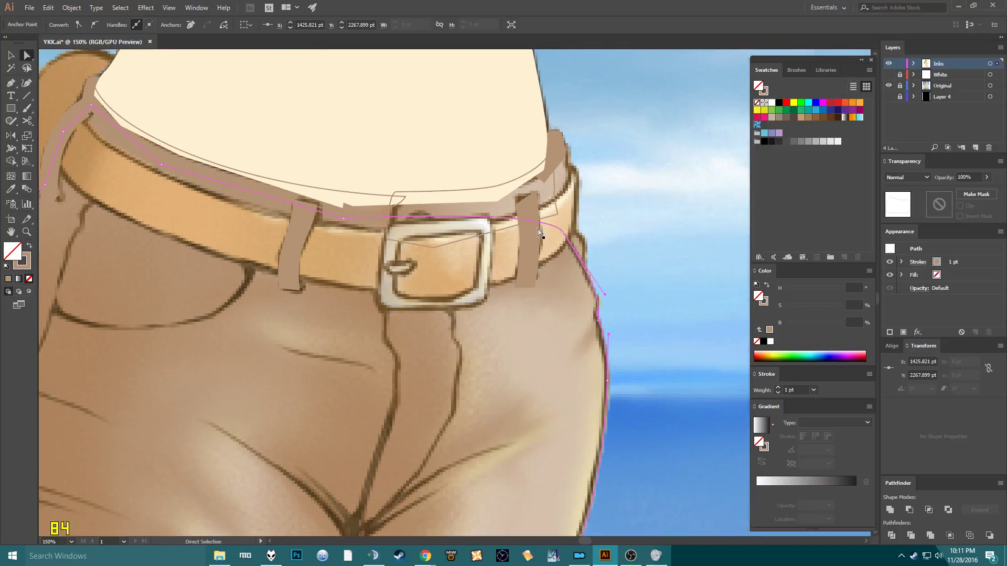
{"action": "scroll", "coordinate": [542, 283], "scroll_direction": "up", "scroll_amount": 2}
{"action": "key", "text": "p"}
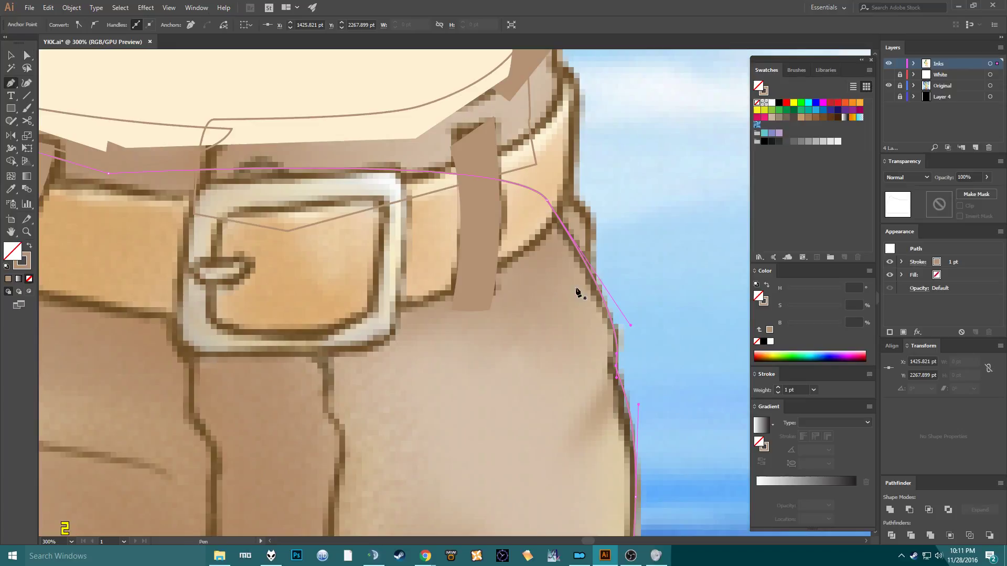
{"action": "left_click", "coordinate": [589, 281]}
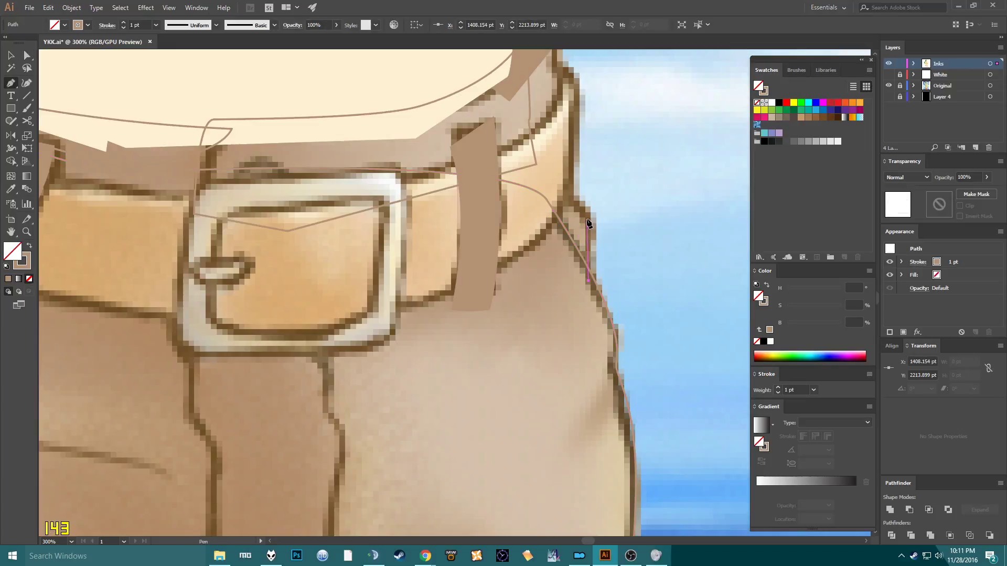
{"action": "left_click", "coordinate": [585, 215]}
{"action": "left_click", "coordinate": [544, 184]}
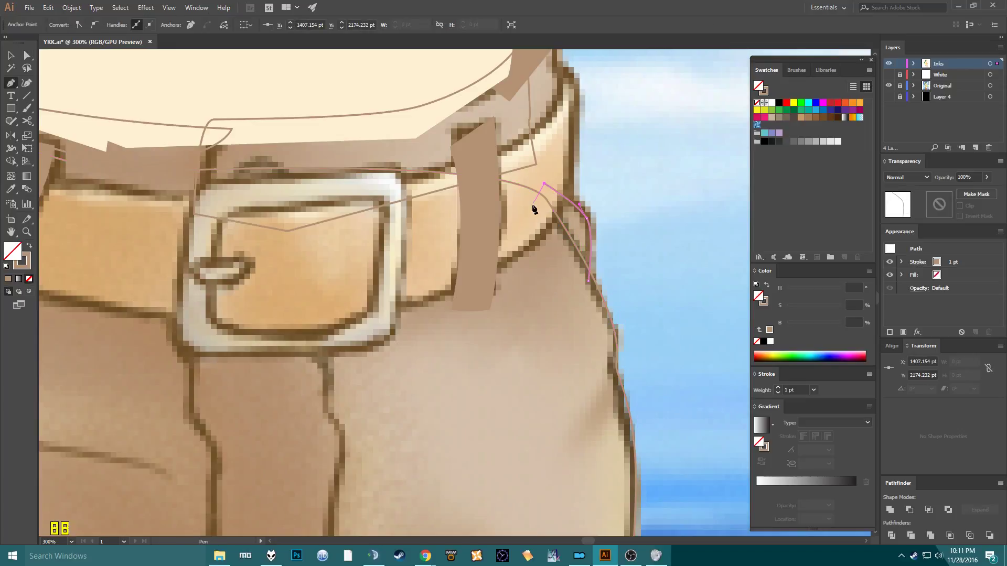
{"action": "left_click", "coordinate": [526, 217]}
{"action": "left_click", "coordinate": [587, 282]}
Select the trousers and hip flap shapes, give them the brown fill without stroke, and deselect them.
{"action": "key", "text": "v"}
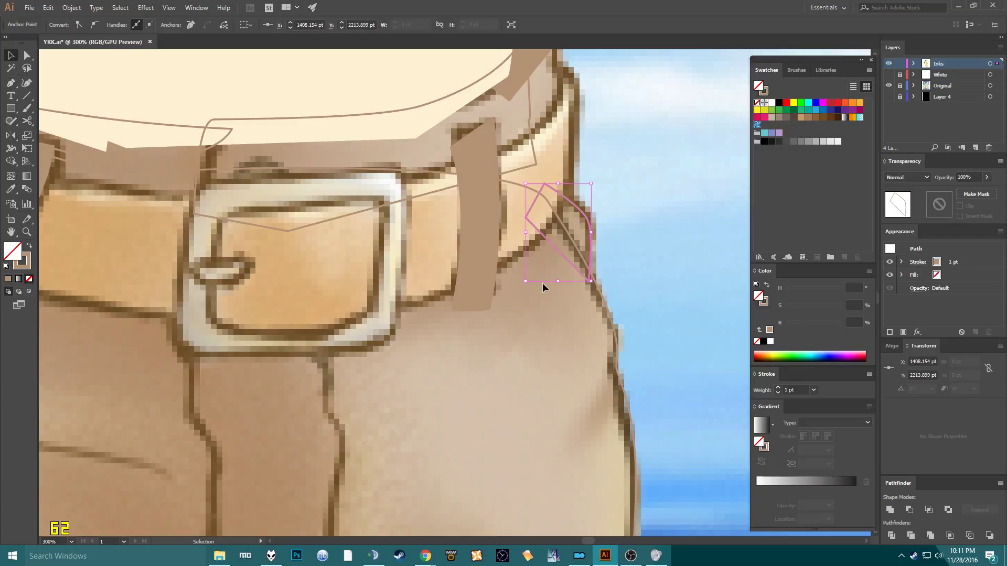
{"action": "left_click_drag", "start_coordinate": [634, 232], "coordinate": [604, 282]}
{"action": "left_click_drag", "start_coordinate": [570, 314], "coordinate": [571, 314]}
{"action": "key", "text": "shift+x"}
{"action": "left_click", "coordinate": [625, 273]}
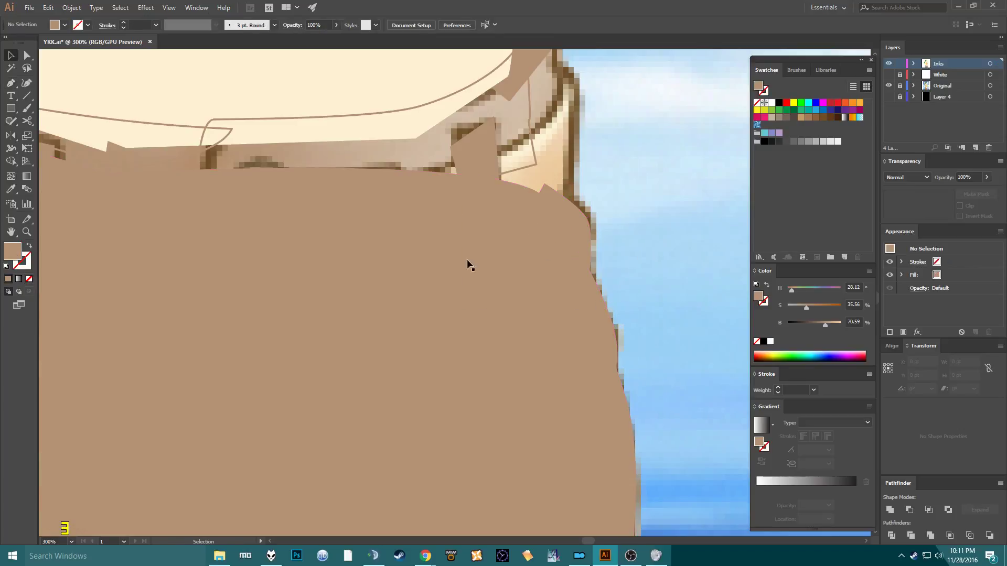
Check the filled silhouette, swap the trousers shape back to a brown stroke without fill, and deselect it.
{"action": "scroll", "coordinate": [435, 262], "scroll_direction": "up", "scroll_amount": 3}
{"action": "scroll", "coordinate": [499, 333], "scroll_direction": "down", "scroll_amount": 4}
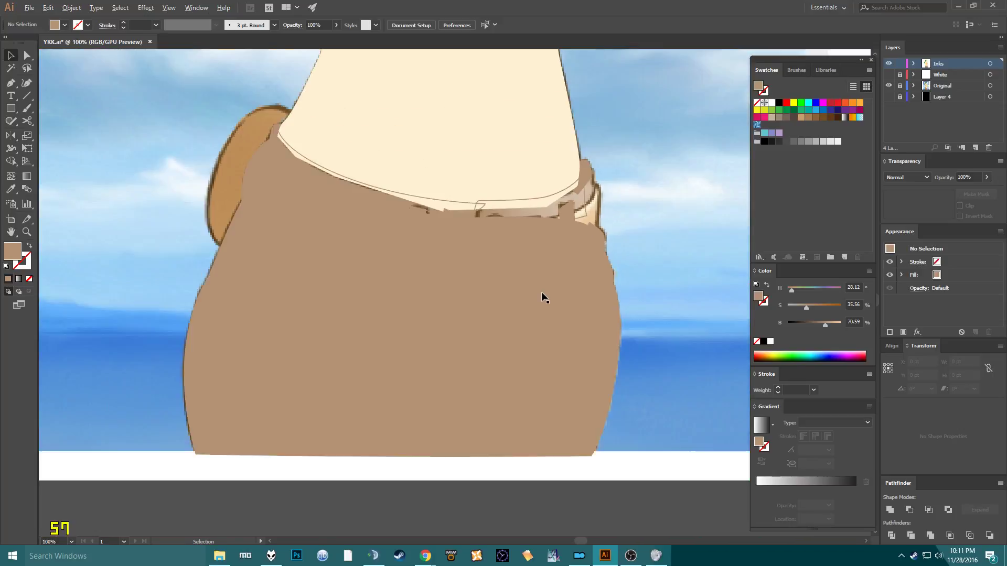
{"action": "scroll", "coordinate": [541, 291], "scroll_direction": "up", "scroll_amount": 3}
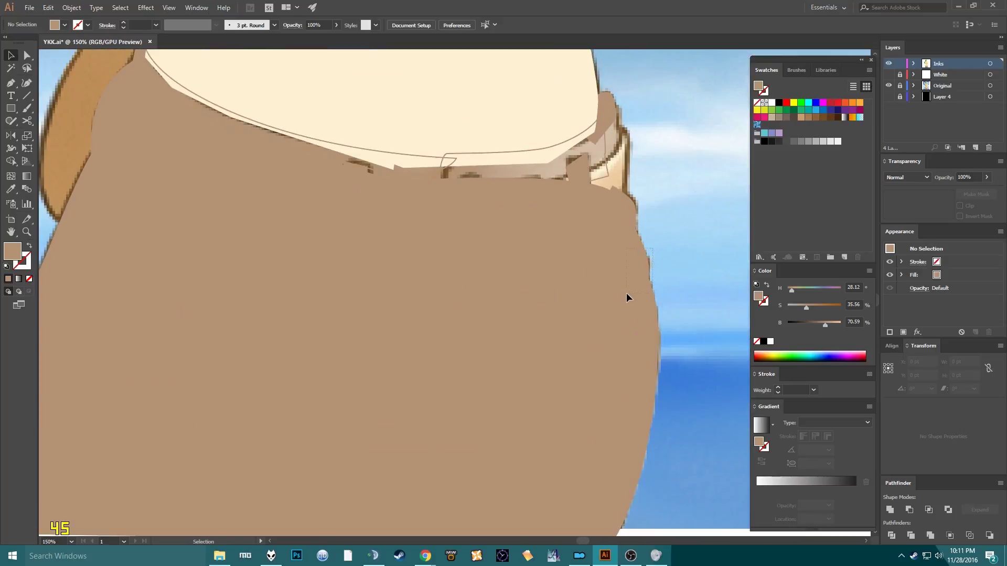
{"action": "left_click", "coordinate": [626, 292]}
{"action": "key", "text": "shift+x"}
{"action": "left_click", "coordinate": [680, 240]}
Start the pouch outline with the Pen tool at its lower tip, curving around the outer side to the upper edge.
{"action": "mouse_move", "coordinate": [389, 269]}
{"action": "left_mouse_down"}
{"action": "mouse_move", "coordinate": [442, 311]}
{"action": "mouse_move", "coordinate": [522, 339]}
{"action": "left_mouse_up"}
{"action": "left_click_drag", "start_coordinate": [321, 309], "coordinate": [387, 378]}
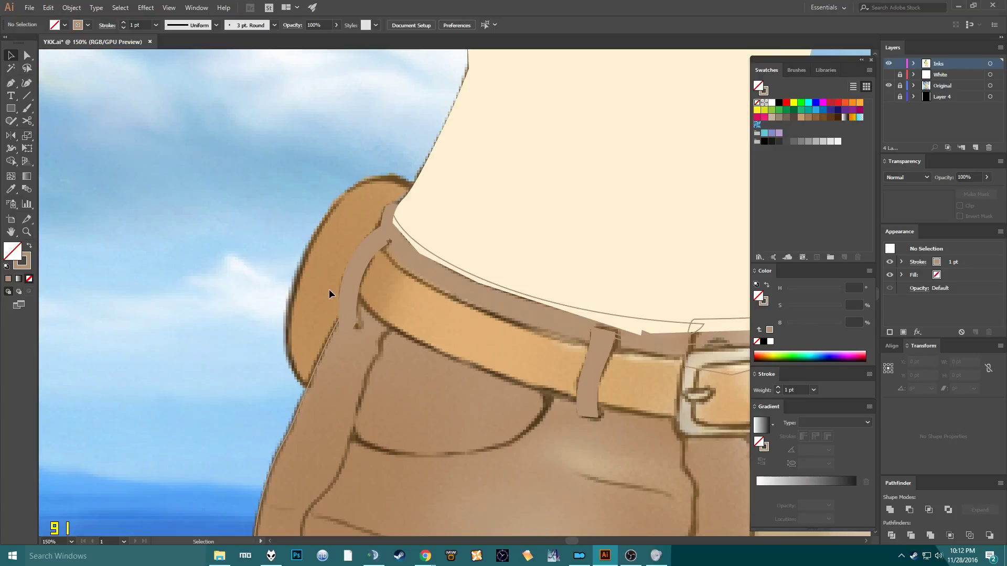
{"action": "key", "text": "o"}
{"action": "key", "text": "p"}
{"action": "left_click", "coordinate": [312, 391]}
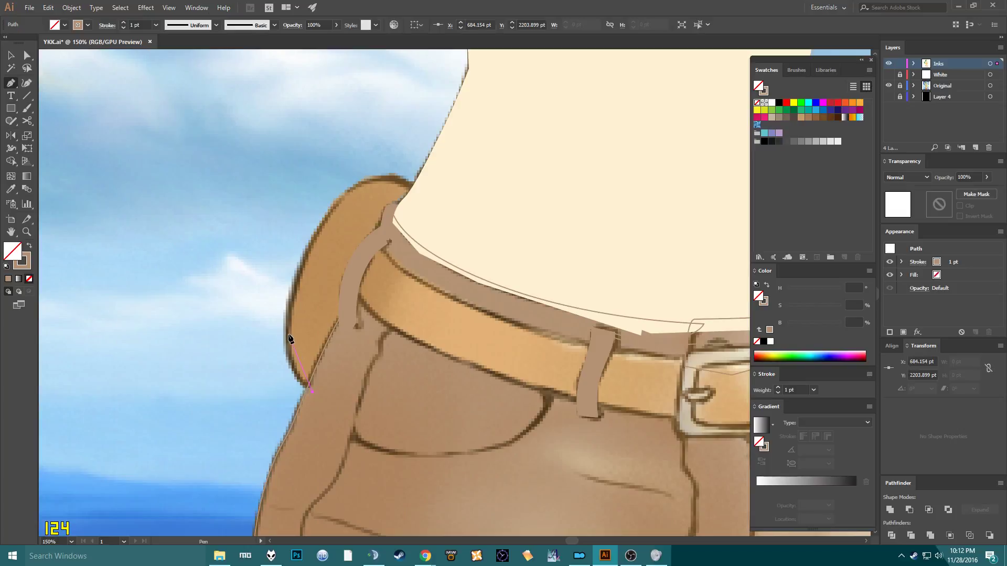
{"action": "left_click_drag", "start_coordinate": [284, 286], "coordinate": [284, 294]}
{"action": "left_click_drag", "start_coordinate": [368, 179], "coordinate": [406, 170]}
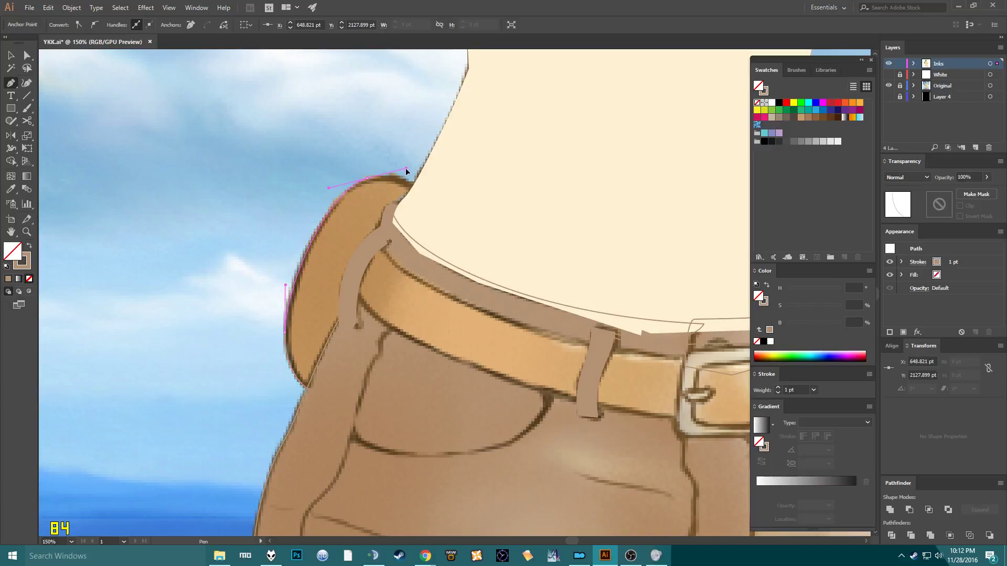
Continue the pouch outline under the waist and along the belt loop, close it at the lower tip, and select the shape.
{"action": "left_click", "coordinate": [424, 192]}
{"action": "left_click", "coordinate": [394, 223]}
{"action": "left_click", "coordinate": [358, 262]}
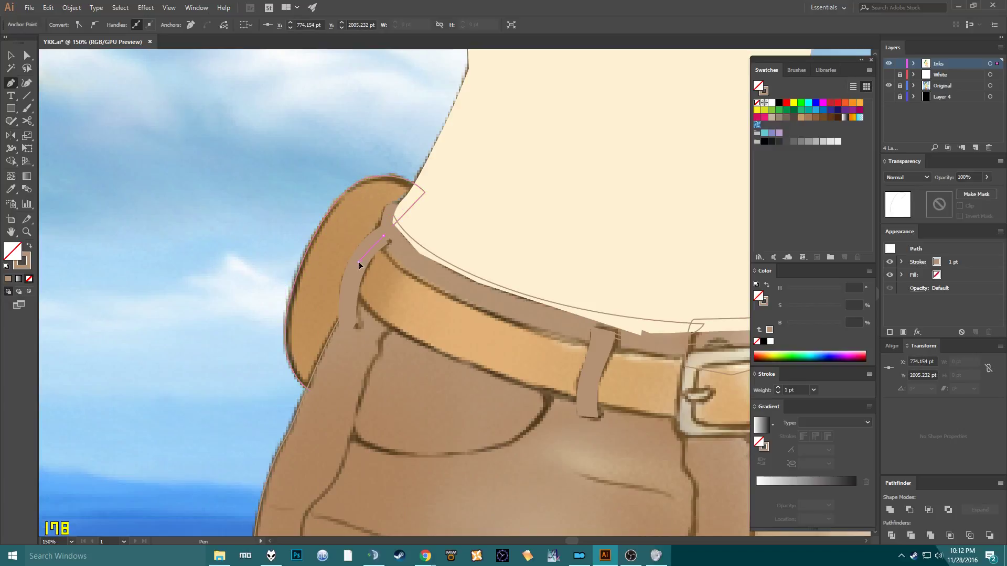
{"action": "left_click", "coordinate": [352, 311]}
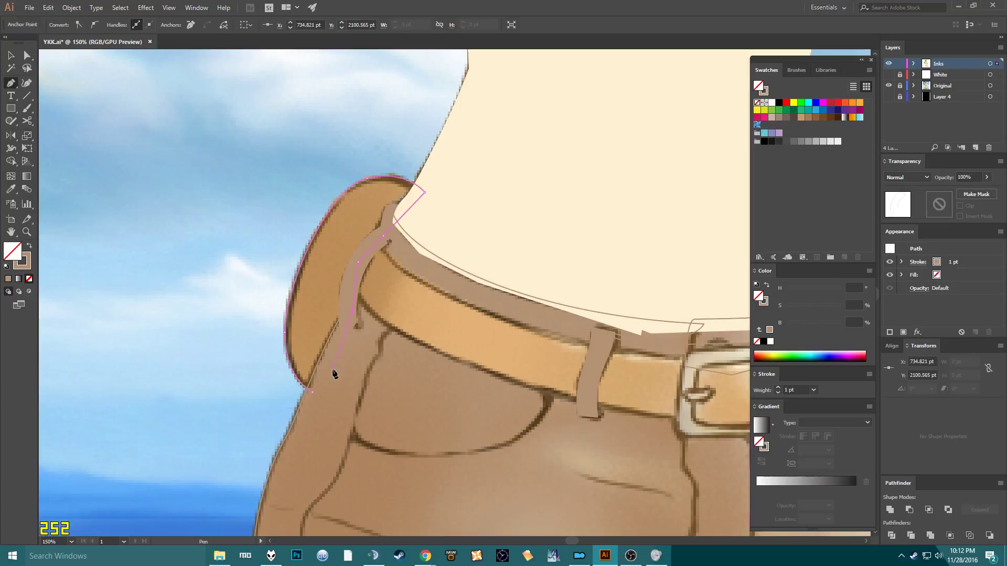
{"action": "left_click", "coordinate": [314, 392]}
{"action": "key", "text": "v"}
{"action": "left_click", "coordinate": [312, 388]}
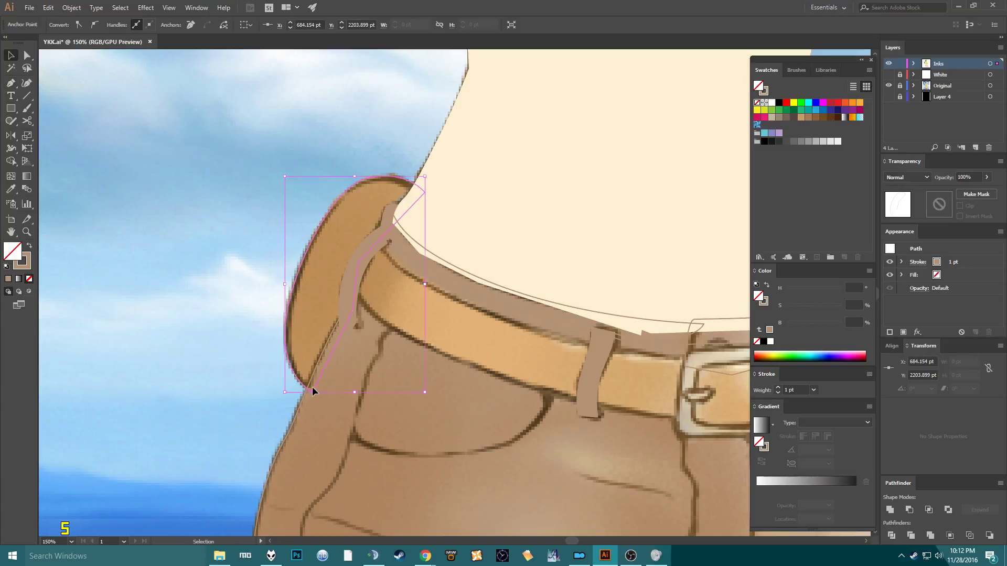
Fill the pouch shape without stroke using the tan sampled from the reference pouch, and deselect it.
{"action": "key", "text": "shift+x"}
{"action": "key", "text": "i"}
{"action": "left_click", "coordinate": [330, 294]}
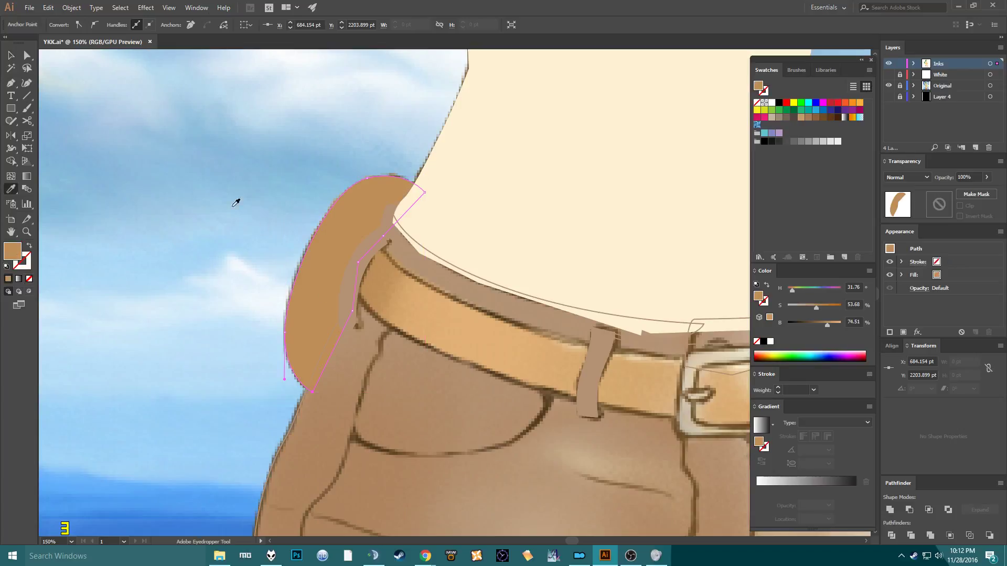
{"action": "key", "text": "v"}
{"action": "left_click", "coordinate": [215, 184]}
{"action": "scroll", "coordinate": [215, 184], "scroll_direction": "down", "scroll_amount": 3}
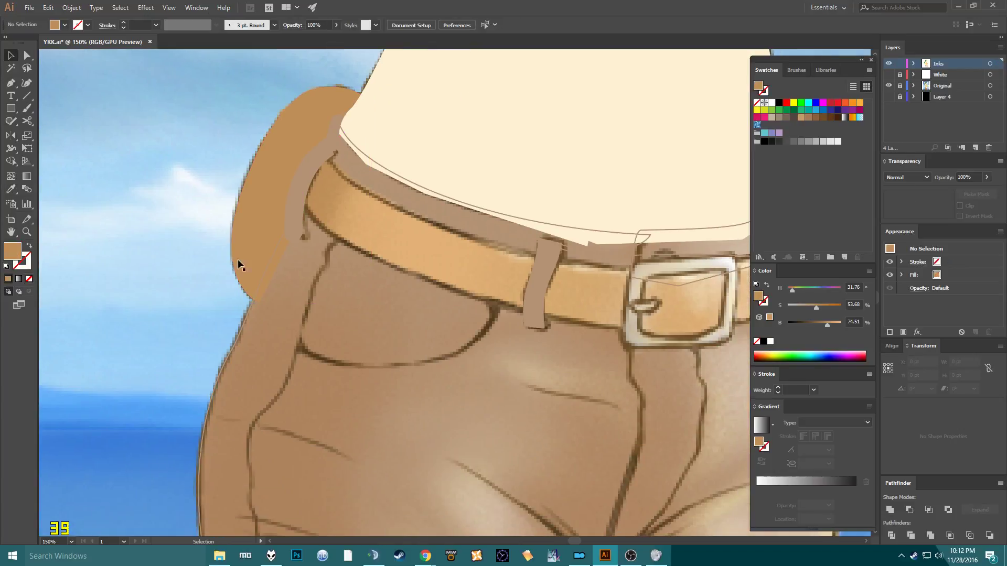
Try the brown fill on the trousers shape beside the pouch, and swap it back to a stroke without fill.
{"action": "left_click", "coordinate": [224, 350]}
{"action": "key", "text": "ctrl+shift+bracketright"}
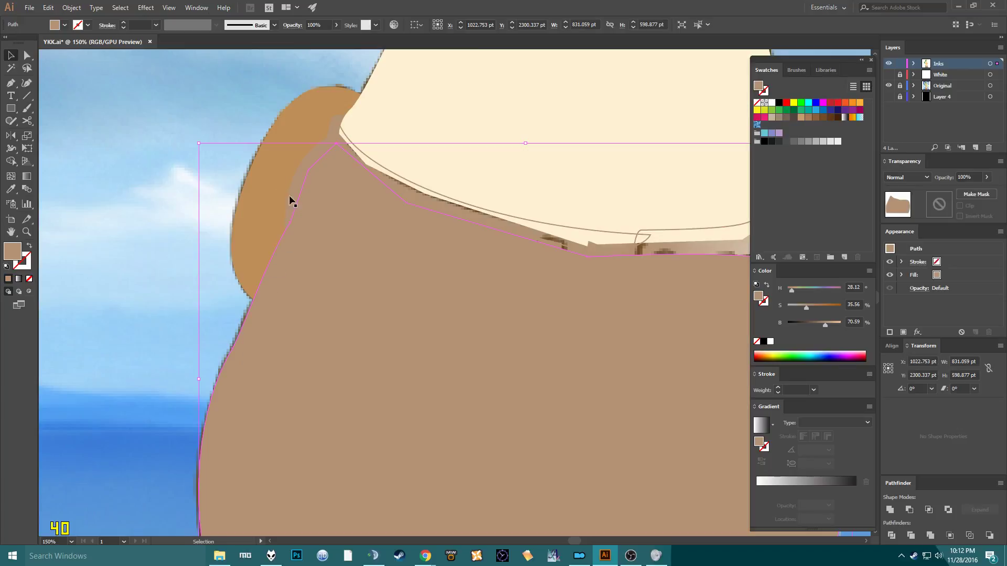
{"action": "key", "text": "shift+x"}
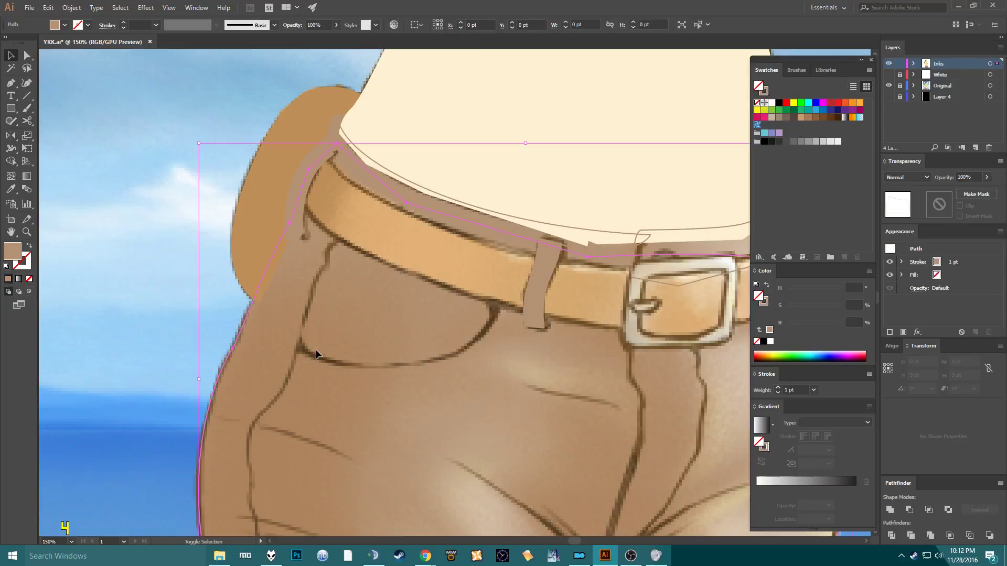
{"action": "left_click_drag", "start_coordinate": [352, 305], "coordinate": [293, 342]}
{"action": "scroll", "coordinate": [292, 342], "scroll_direction": "right", "scroll_amount": 3}
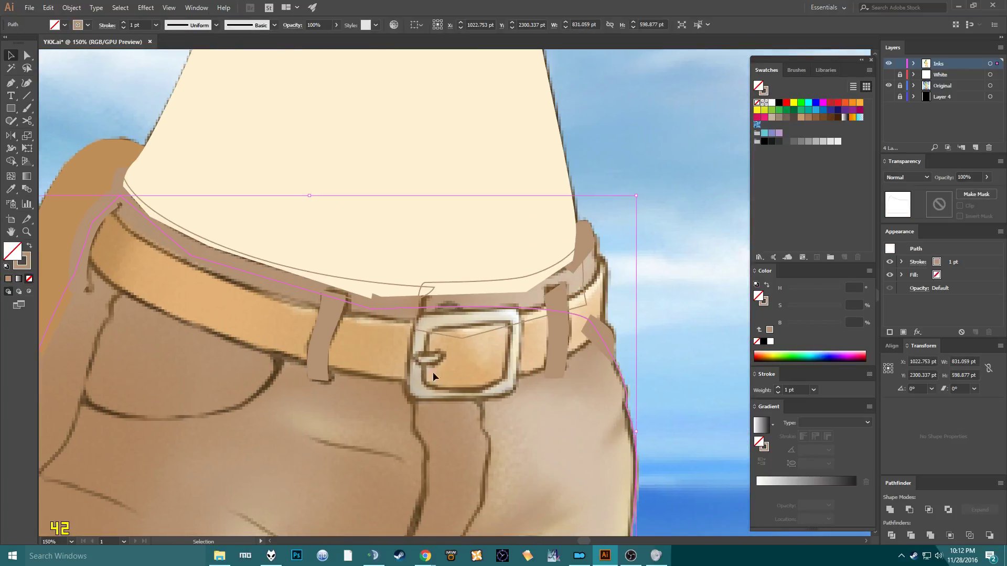
{"action": "scroll", "coordinate": [423, 343], "scroll_direction": "down", "scroll_amount": 2}
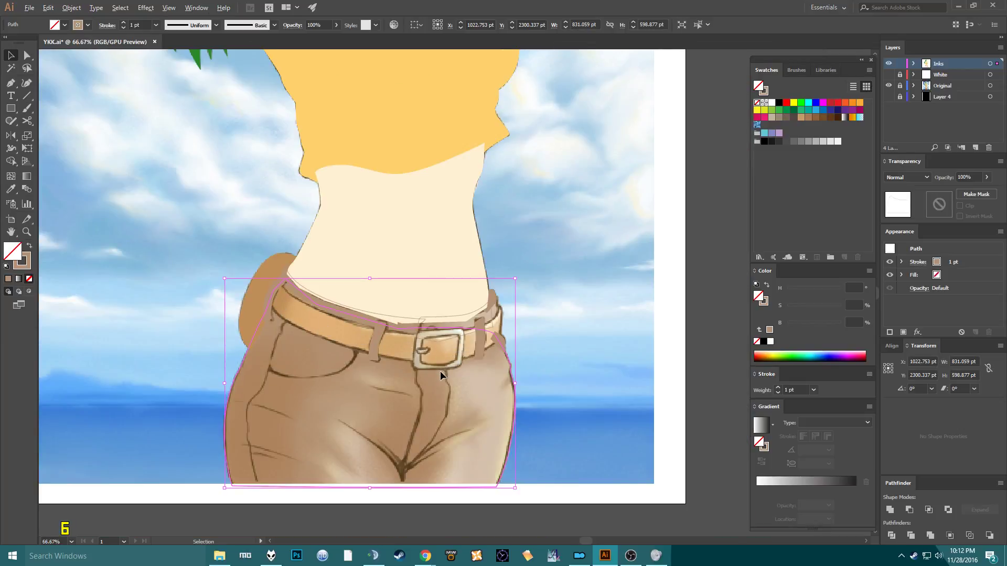
{"action": "scroll", "coordinate": [440, 370], "scroll_direction": "down", "scroll_amount": 2}
{"action": "scroll", "coordinate": [438, 373], "scroll_direction": "up", "scroll_amount": 2}
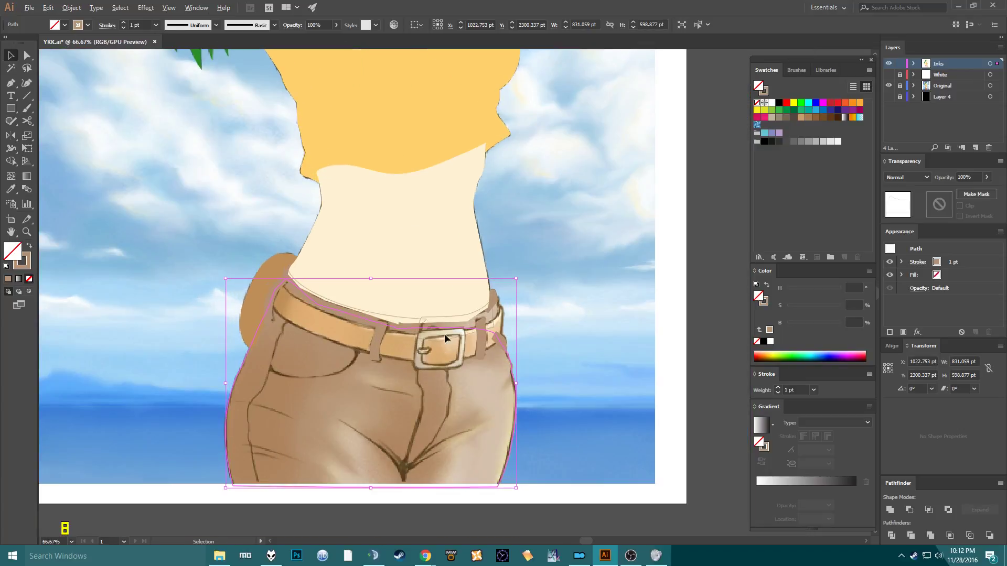
Swap the midriff skin shape to a stroke to check the reference underneath, and restore its cream fill.
{"action": "left_click", "coordinate": [430, 237]}
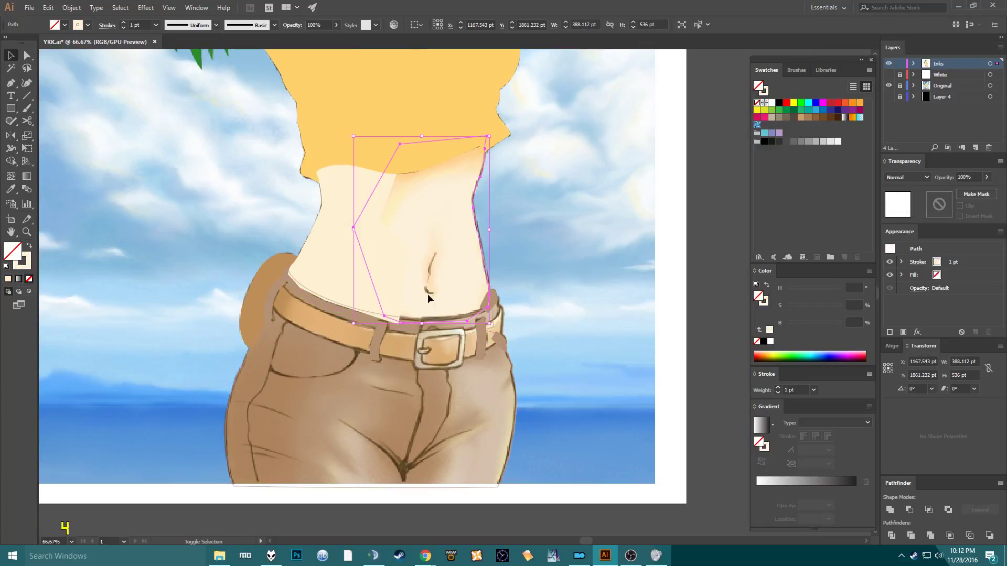
{"action": "key", "text": "shift+x"}
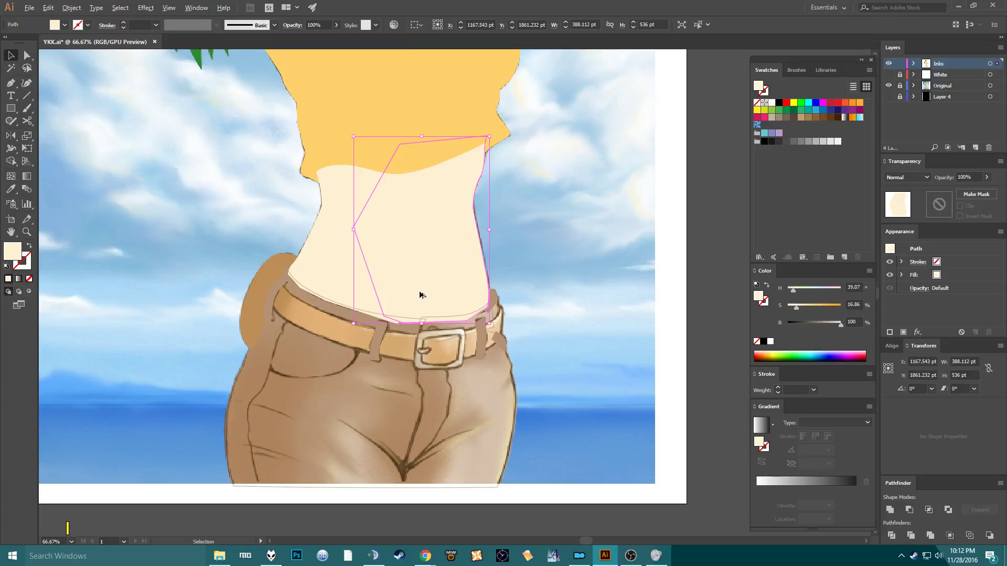
{"action": "scroll", "coordinate": [428, 294], "scroll_direction": "up", "scroll_amount": 3}
{"action": "left_click_drag", "start_coordinate": [407, 305], "coordinate": [375, 234]}
{"action": "left_click_drag", "start_coordinate": [433, 118], "coordinate": [382, 256]}
{"action": "key", "text": "shift+x"}
{"action": "key", "text": "shift+x"}
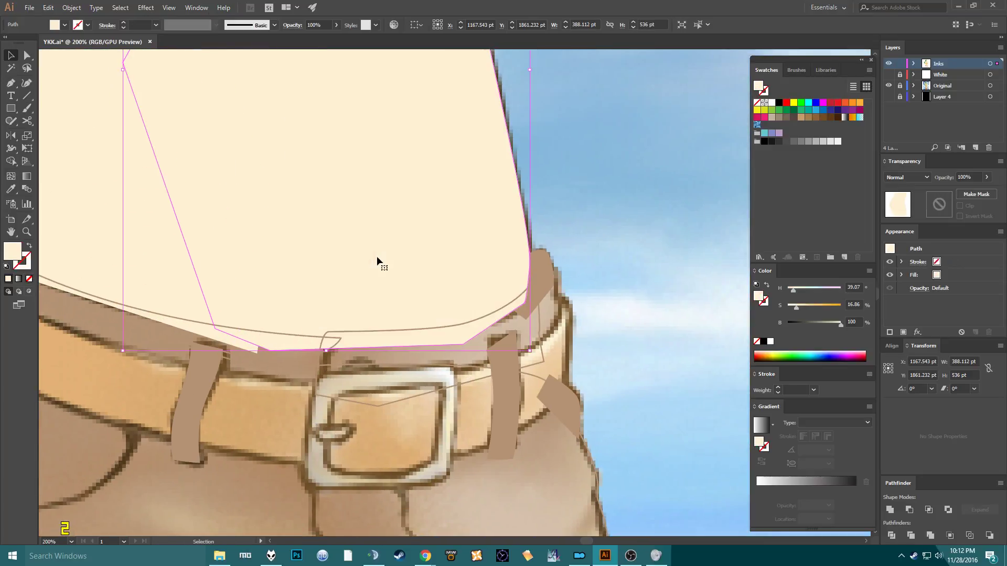
Deselect the midriff shape and sample the belt buckle's pale metal colour from the reference as the fill.
{"action": "scroll", "coordinate": [343, 352], "scroll_direction": "up", "scroll_amount": 2}
{"action": "scroll", "coordinate": [348, 336], "scroll_direction": "down", "scroll_amount": 5}
{"action": "left_click_drag", "start_coordinate": [353, 316], "coordinate": [354, 269]}
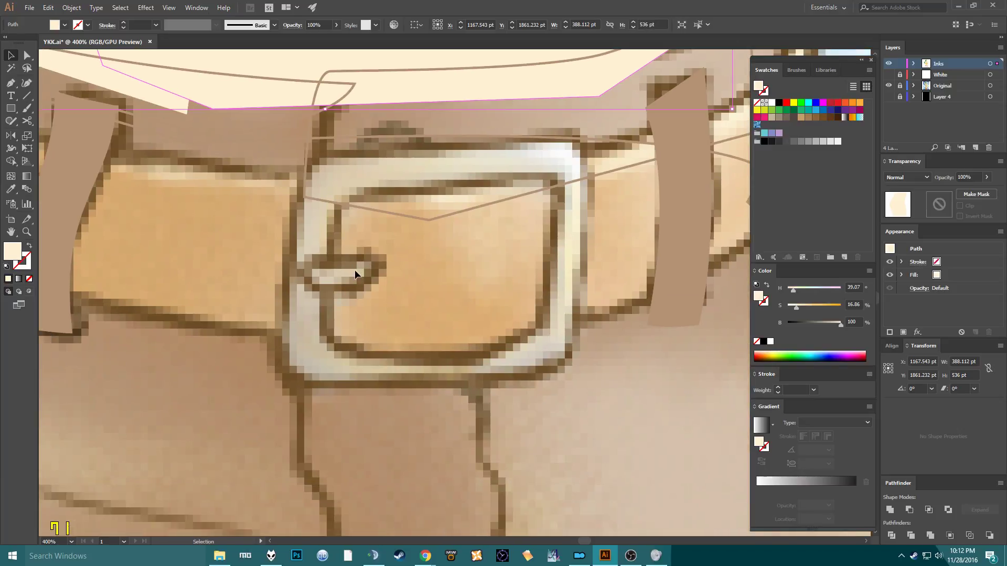
{"action": "left_click", "coordinate": [358, 279]}
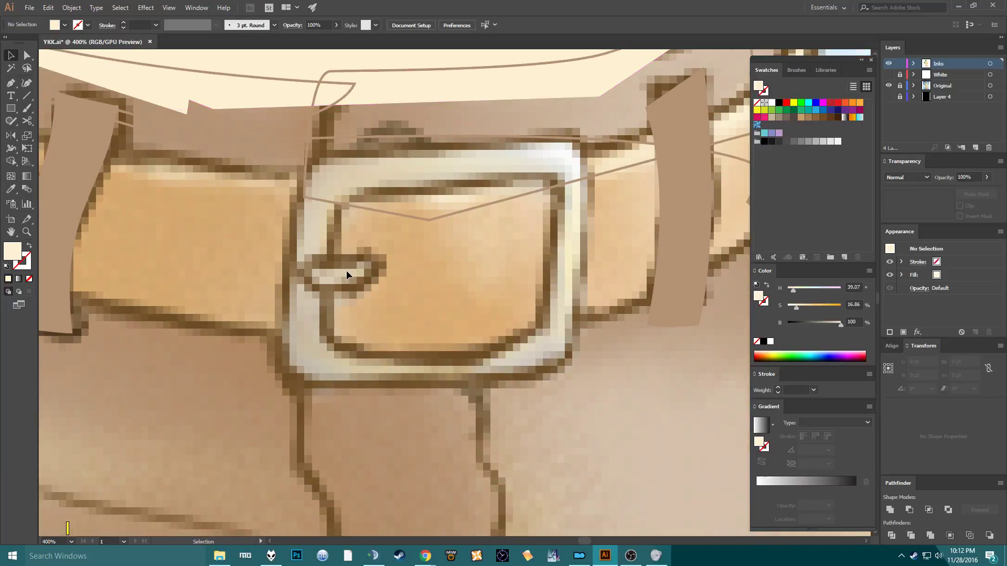
{"action": "key", "text": "i"}
{"action": "left_click", "coordinate": [370, 171]}
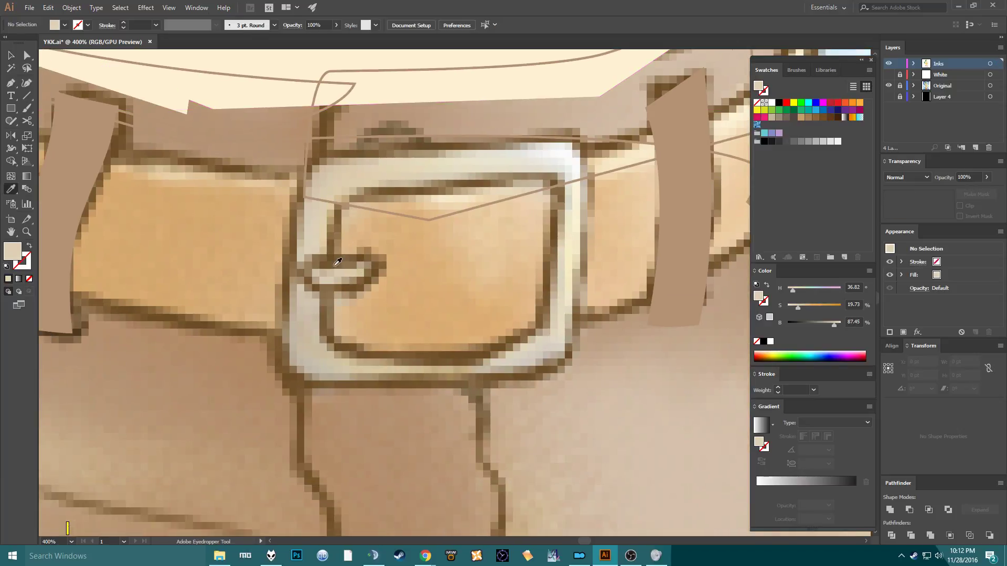
Draw the buckle's prong as a closed, rounded shape with the Pen tool, following the reference.
{"action": "key", "text": "p"}
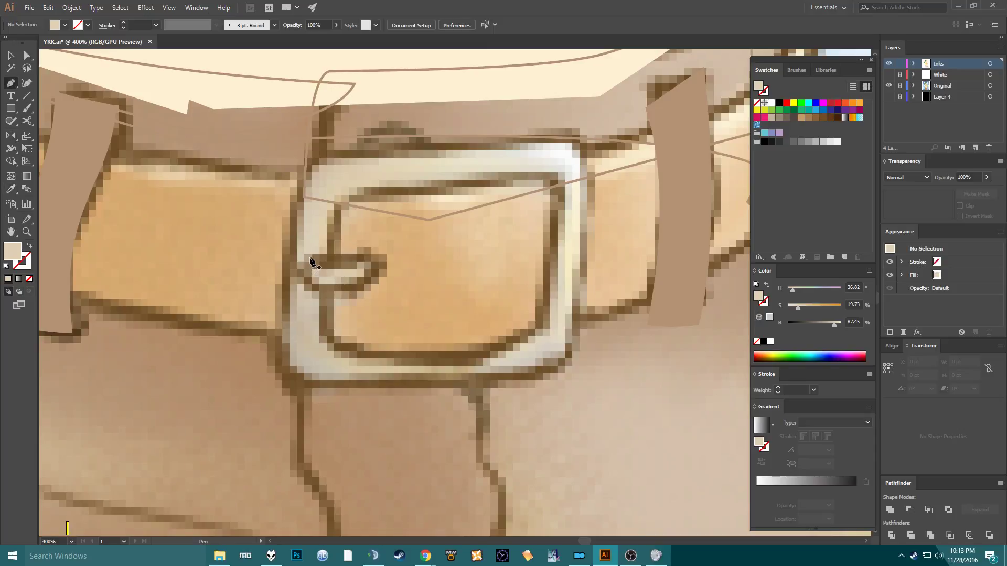
{"action": "left_click", "coordinate": [325, 261]}
{"action": "left_click", "coordinate": [336, 261]}
{"action": "left_click", "coordinate": [351, 261]}
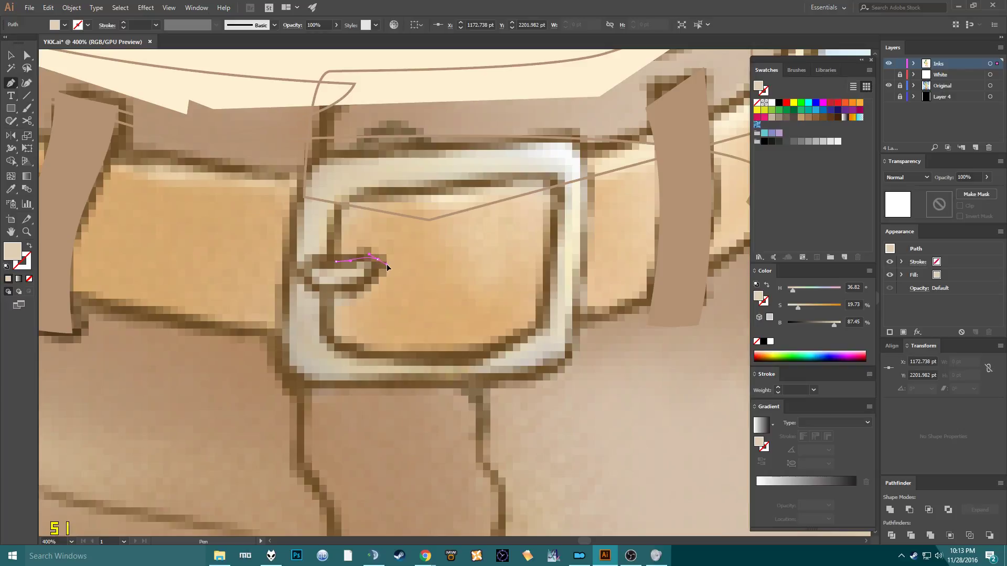
{"action": "left_click_drag", "start_coordinate": [377, 261], "coordinate": [387, 264]}
{"action": "left_click_drag", "start_coordinate": [333, 290], "coordinate": [281, 288]}
{"action": "left_click_drag", "start_coordinate": [336, 262], "coordinate": [337, 274]}
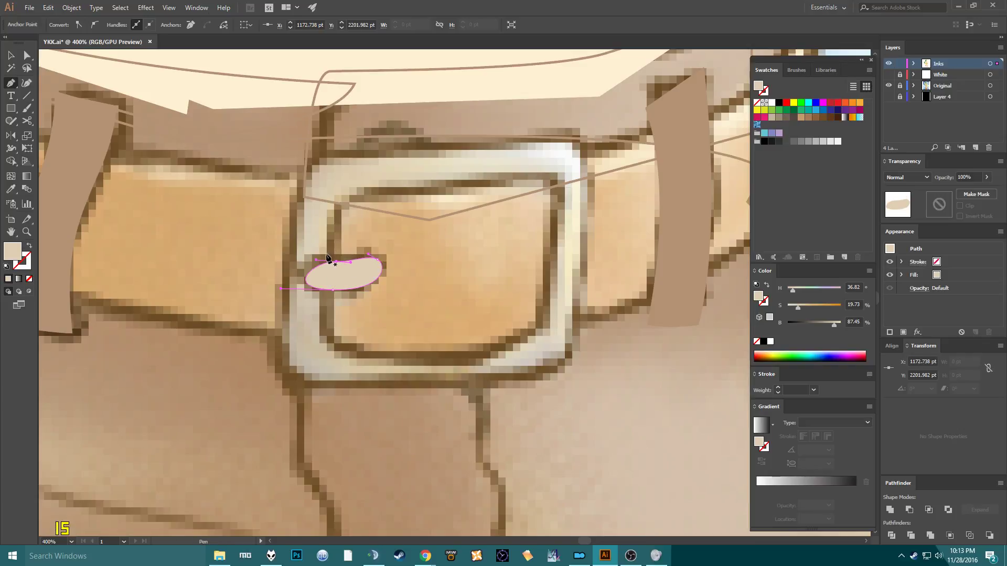
Trace the buckle's inner opening with the Pen tool, starting at the prong, rounding the corners and closing the path.
{"action": "left_click", "coordinate": [325, 283]}
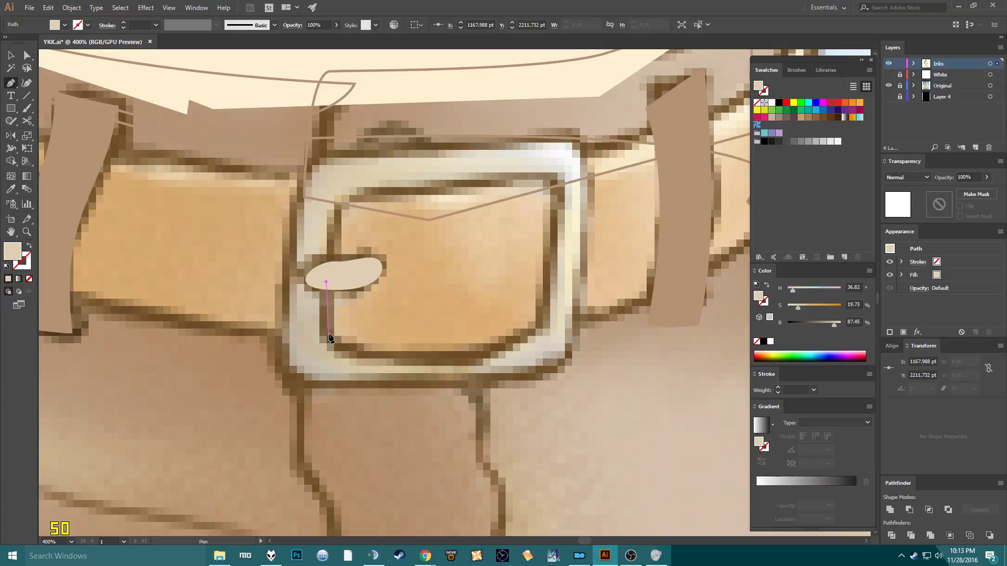
{"action": "left_click", "coordinate": [325, 338]}
{"action": "left_click_drag", "start_coordinate": [538, 329], "coordinate": [564, 313]}
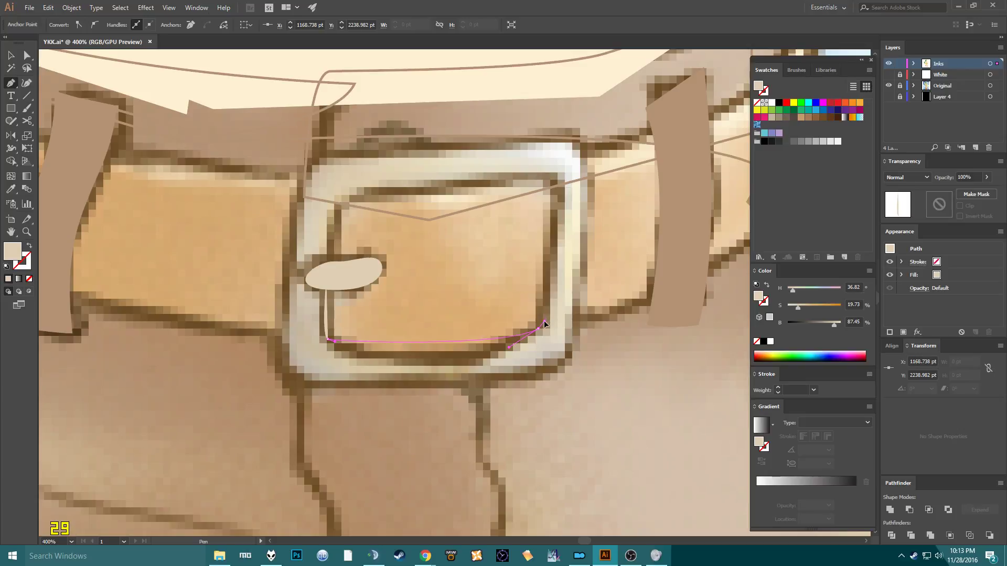
{"action": "mouse_move", "coordinate": [544, 324]}
{"action": "left_mouse_down"}
{"action": "mouse_move", "coordinate": [557, 308]}
{"action": "mouse_move", "coordinate": [546, 318]}
{"action": "left_mouse_up"}
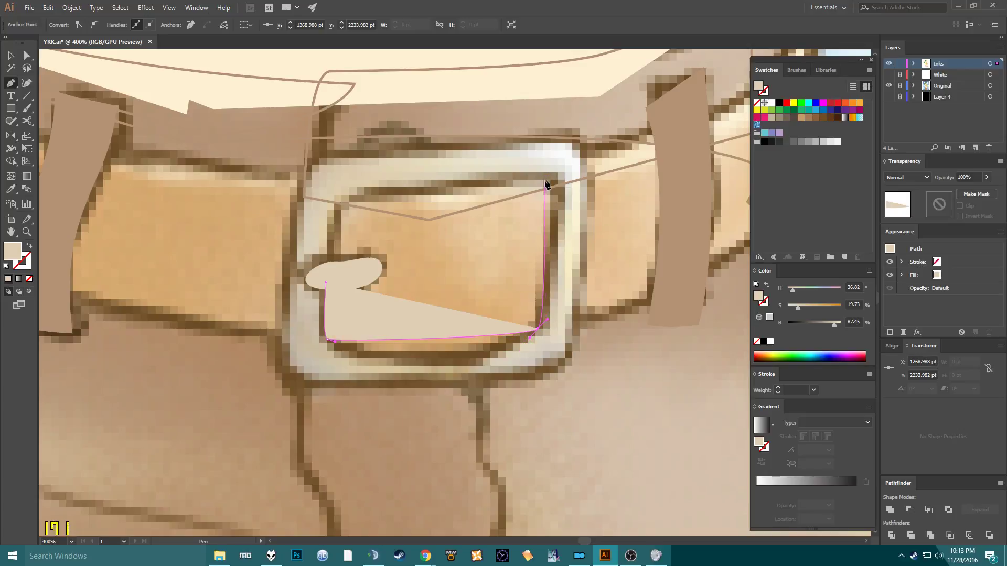
{"action": "left_click_drag", "start_coordinate": [545, 181], "coordinate": [532, 175]}
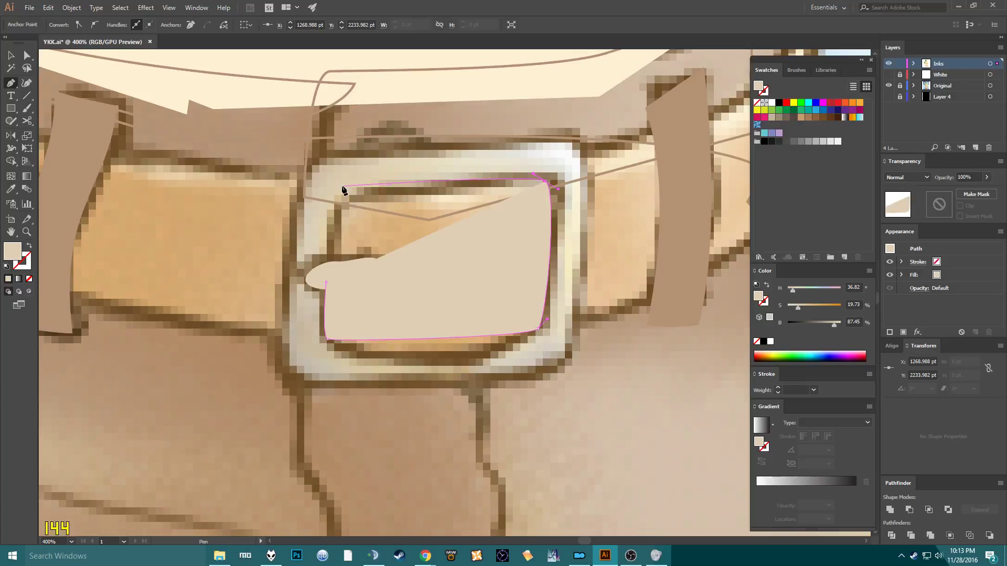
{"action": "left_click_drag", "start_coordinate": [340, 197], "coordinate": [332, 210]}
{"action": "left_click", "coordinate": [326, 284]}
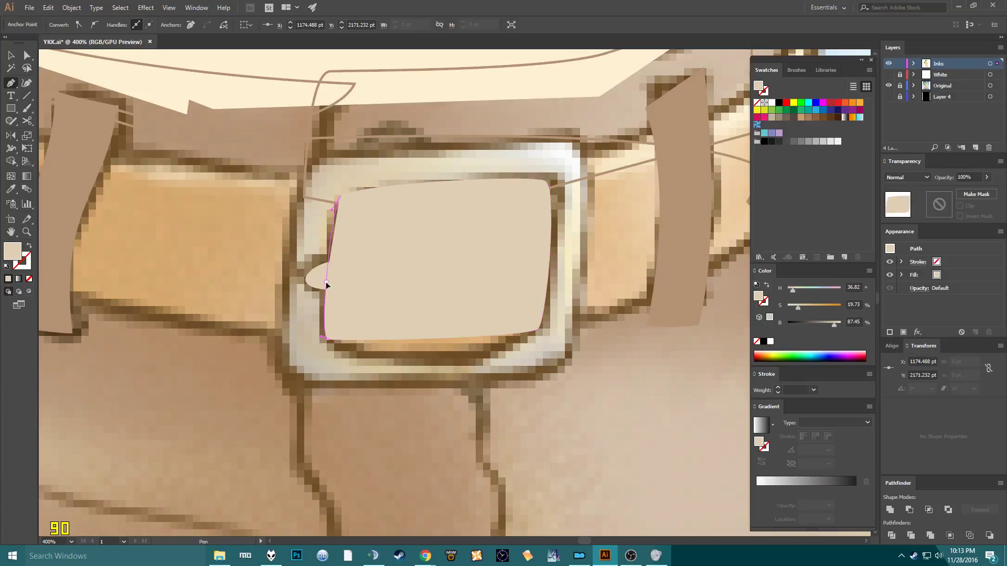
{"action": "left_click_drag", "start_coordinate": [325, 285], "coordinate": [327, 302]}
Swap the inner opening to a stroke without fill, add an anchor point midway along its upper edge, and lower it slightly.
{"action": "key", "text": "a"}
{"action": "key", "text": "shift+x"}
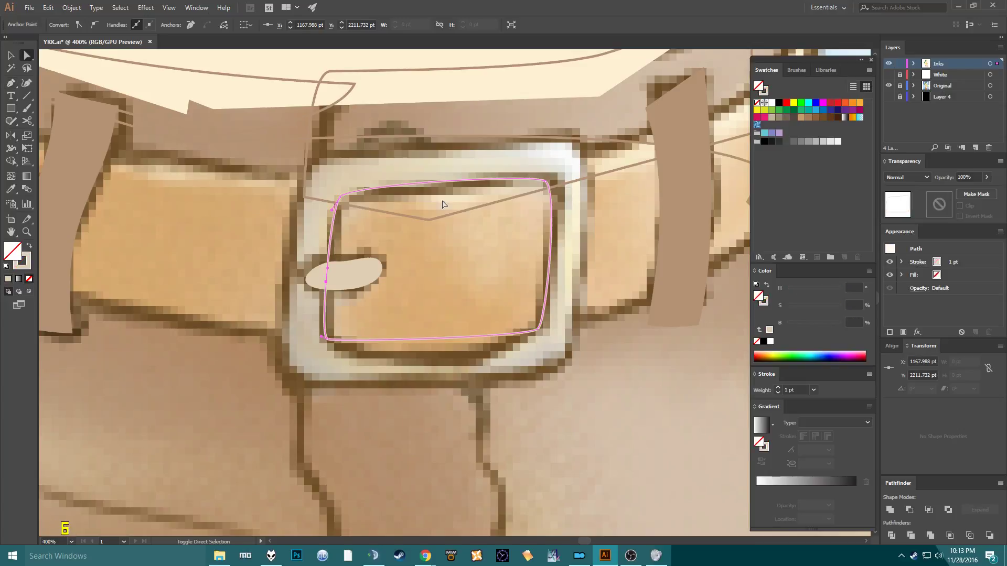
{"action": "key", "text": "plus"}
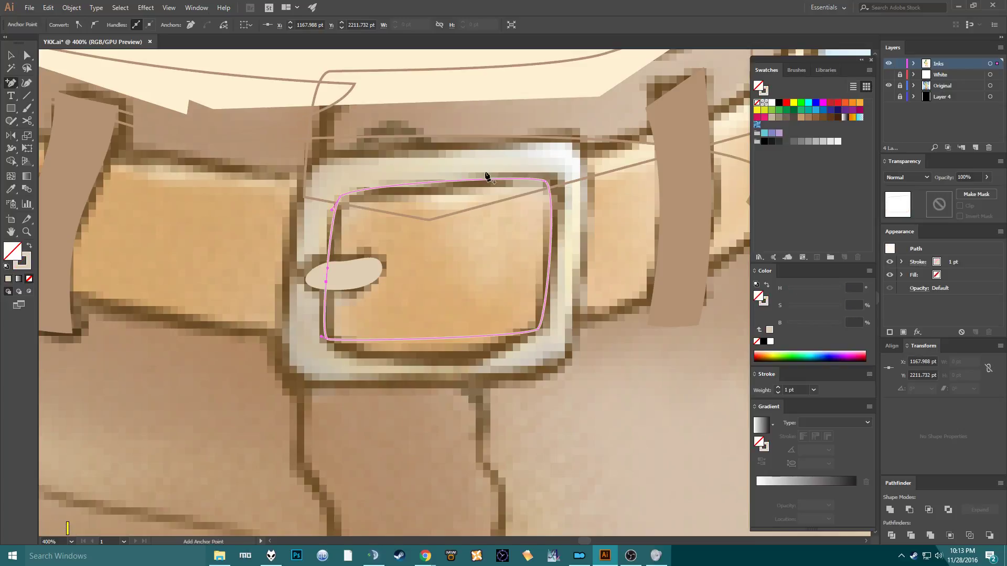
{"action": "left_click", "coordinate": [441, 181]}
{"action": "key", "text": "a"}
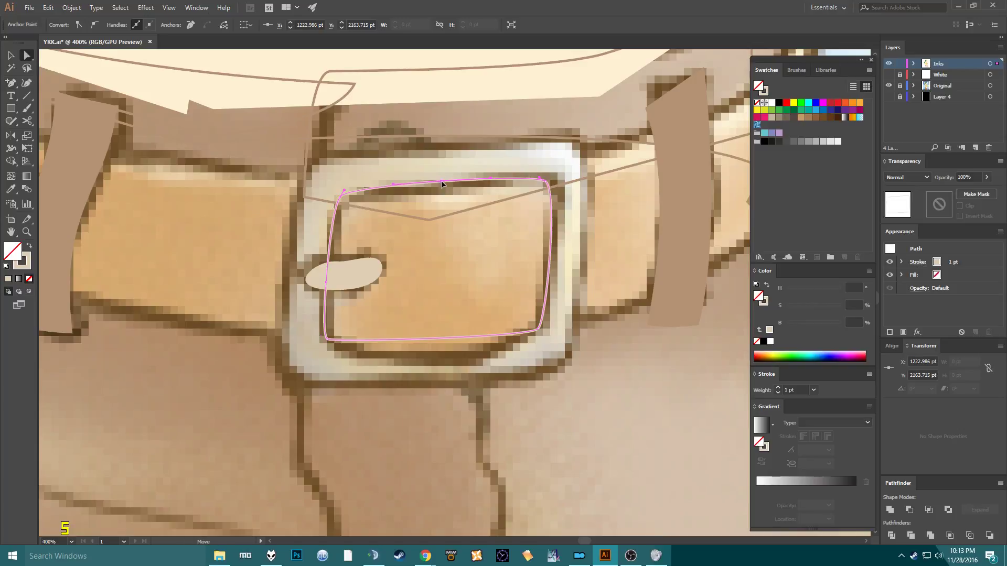
{"action": "left_click_drag", "start_coordinate": [442, 181], "coordinate": [442, 187]}
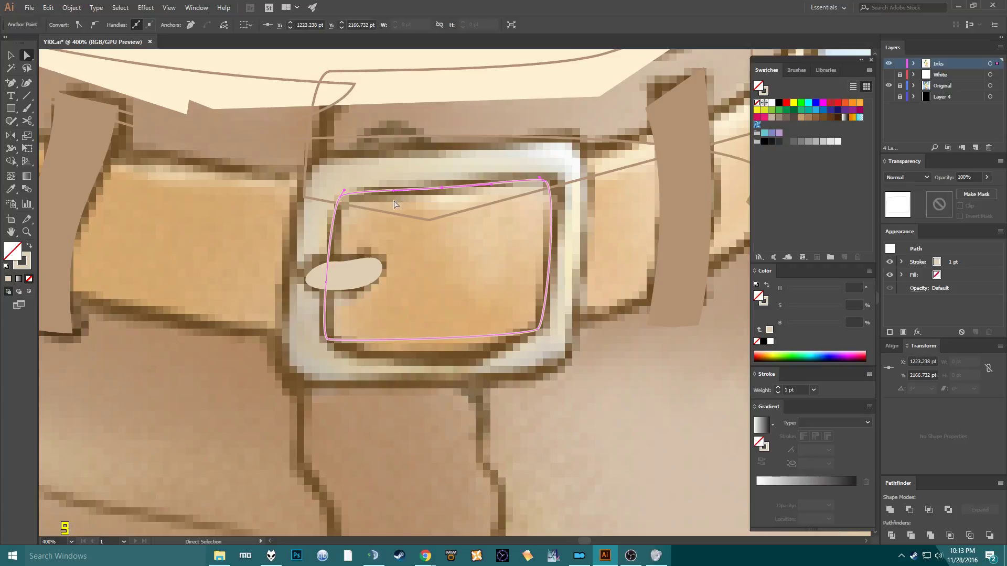
Trace the buckle's outer outline with the Pen tool from the upper-left corner around all four rounded corners, and close it.
{"action": "key", "text": "p"}
{"action": "left_click_drag", "start_coordinate": [304, 177], "coordinate": [325, 146]}
{"action": "left_click_drag", "start_coordinate": [581, 141], "coordinate": [593, 155]}
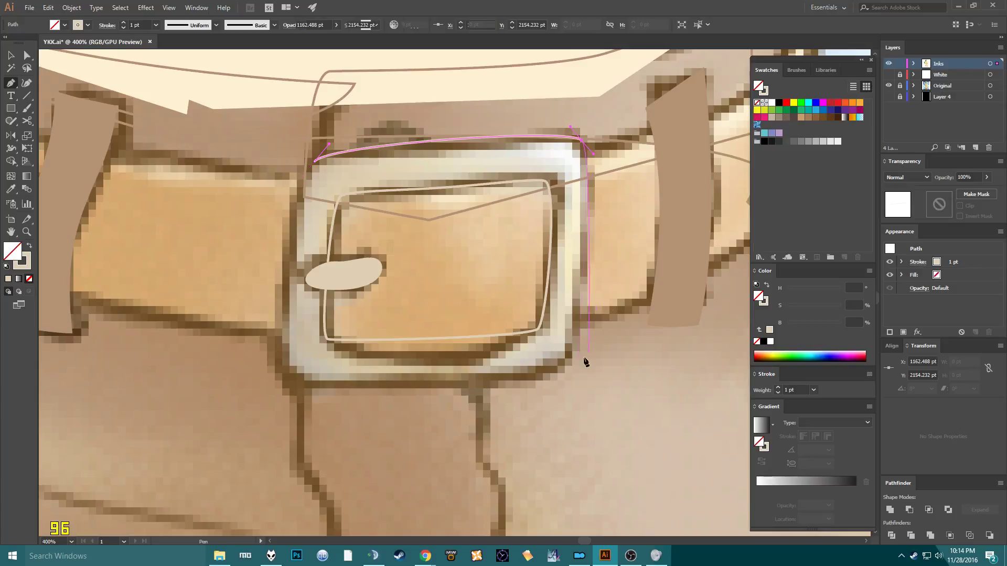
{"action": "left_click_drag", "start_coordinate": [563, 365], "coordinate": [525, 391]}
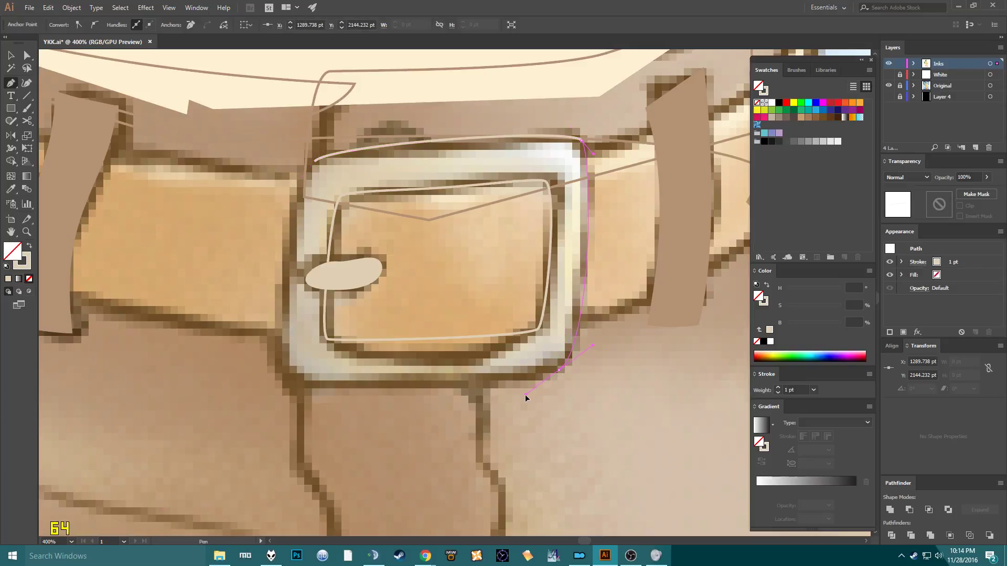
{"action": "left_click_drag", "start_coordinate": [285, 371], "coordinate": [255, 335]}
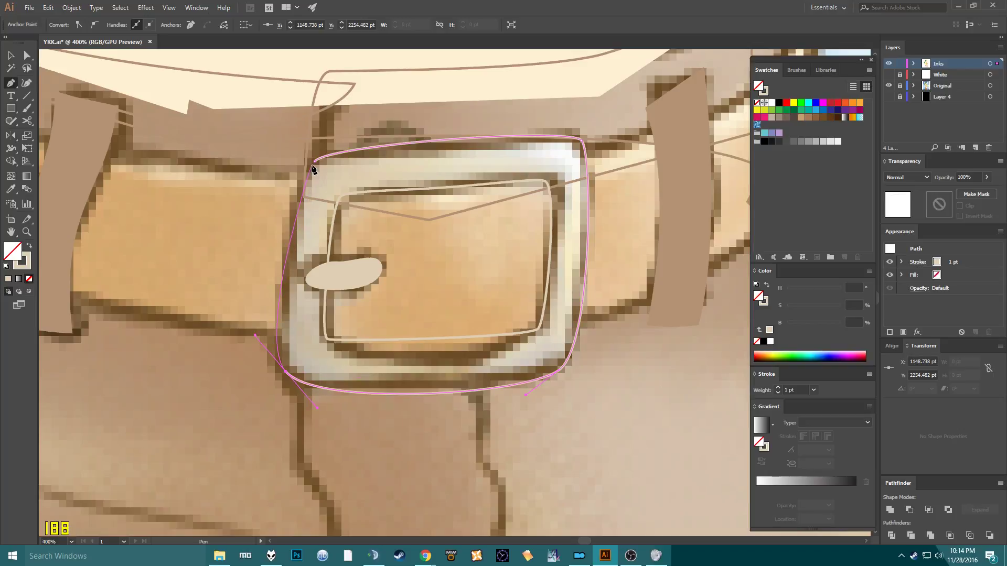
{"action": "left_click_drag", "start_coordinate": [314, 162], "coordinate": [331, 144]}
Move the outer outline's lower-left anchor point onto the buckle corner and adjust its direction handle.
{"action": "key", "text": "a"}
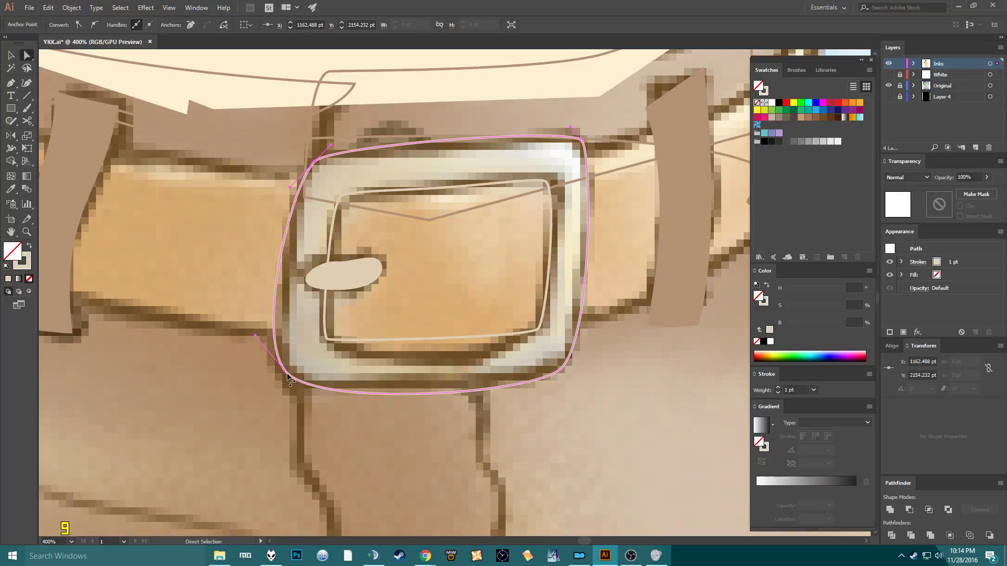
{"action": "left_click_drag", "start_coordinate": [289, 378], "coordinate": [296, 385]}
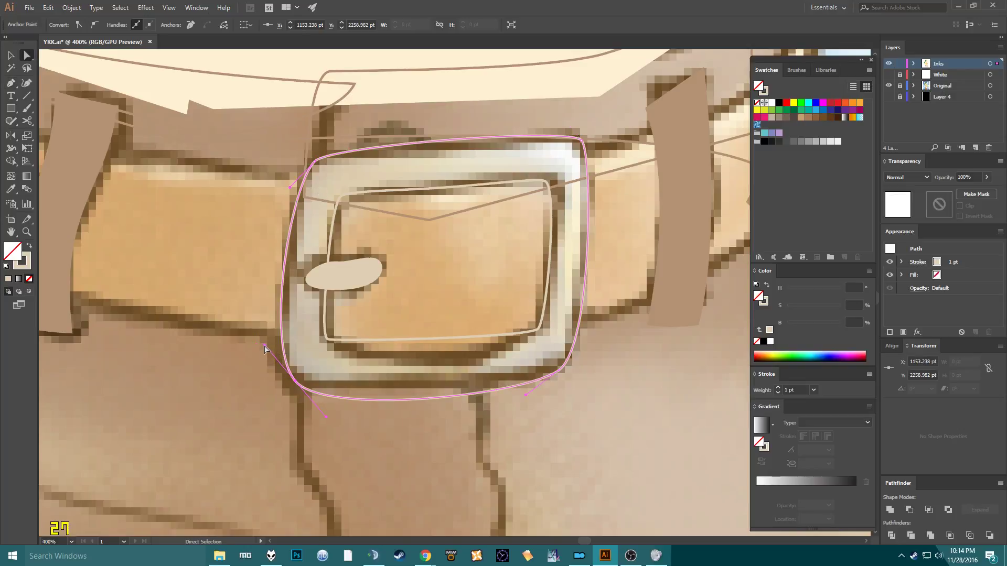
{"action": "left_click_drag", "start_coordinate": [264, 346], "coordinate": [255, 341]}
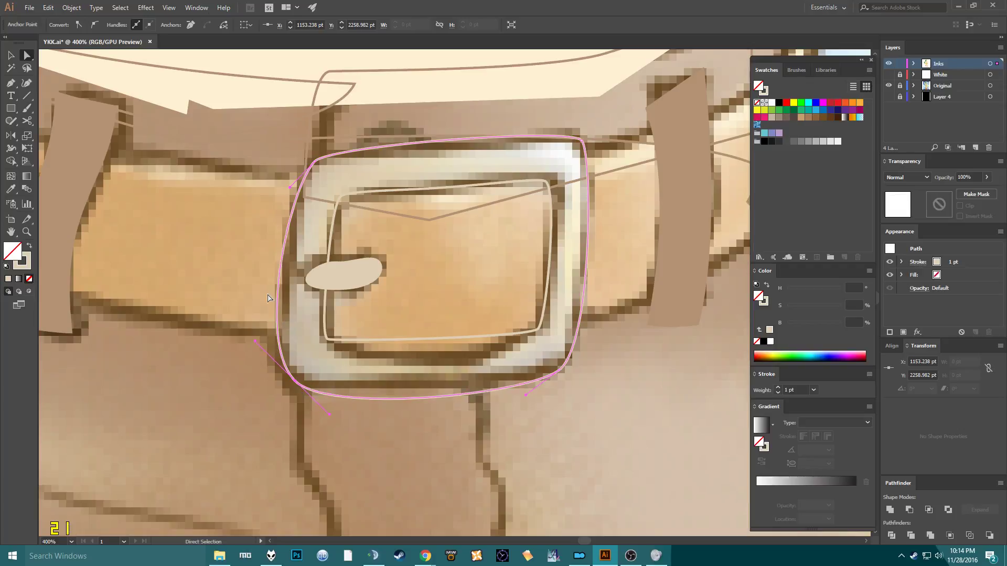
Add an anchor point on the outer outline's left edge, move it inward to the buckle, and reshape the upper-left corner's handles.
{"action": "key", "text": "plus"}
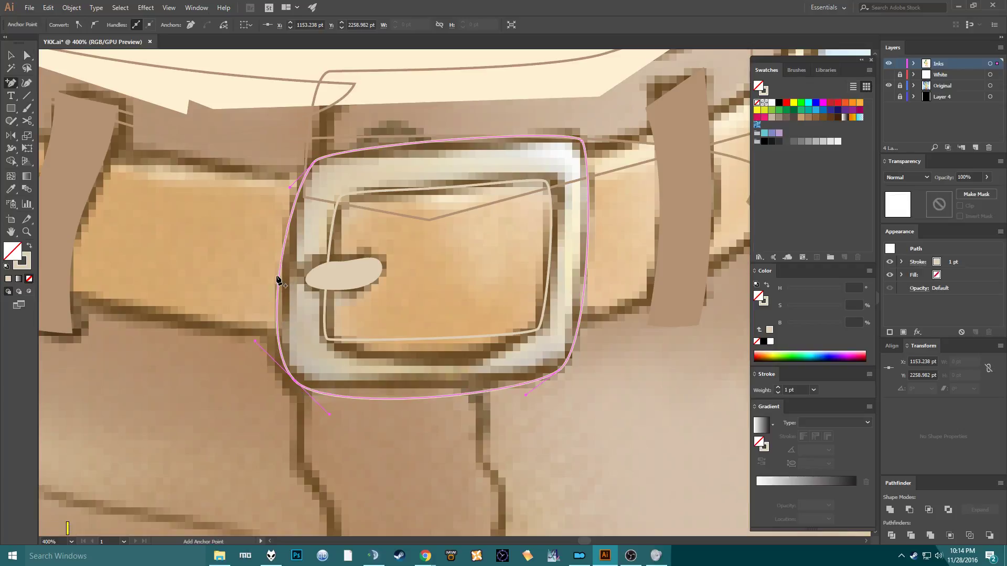
{"action": "key", "text": "a"}
{"action": "left_click", "coordinate": [282, 275]}
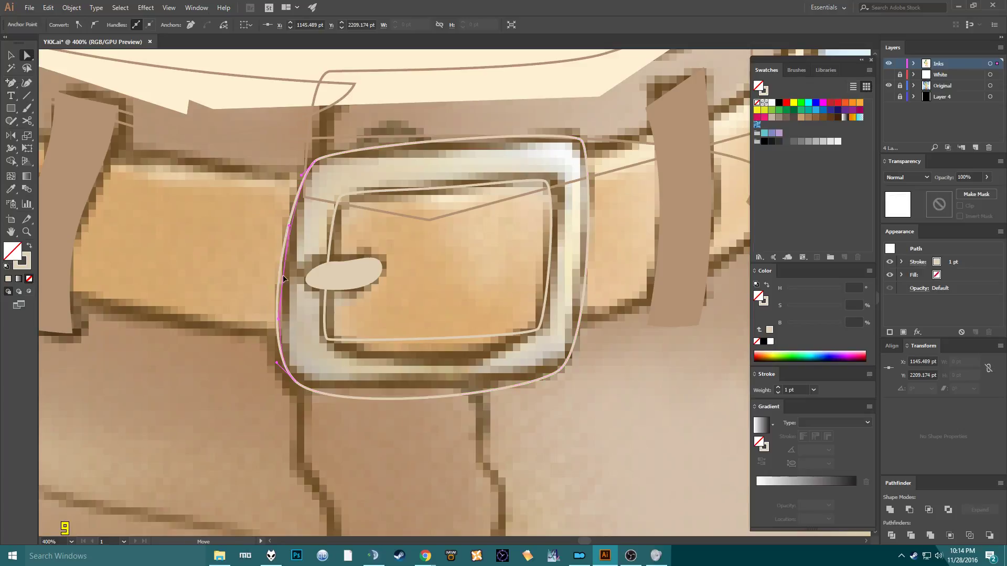
{"action": "left_click_drag", "start_coordinate": [284, 268], "coordinate": [284, 268]}
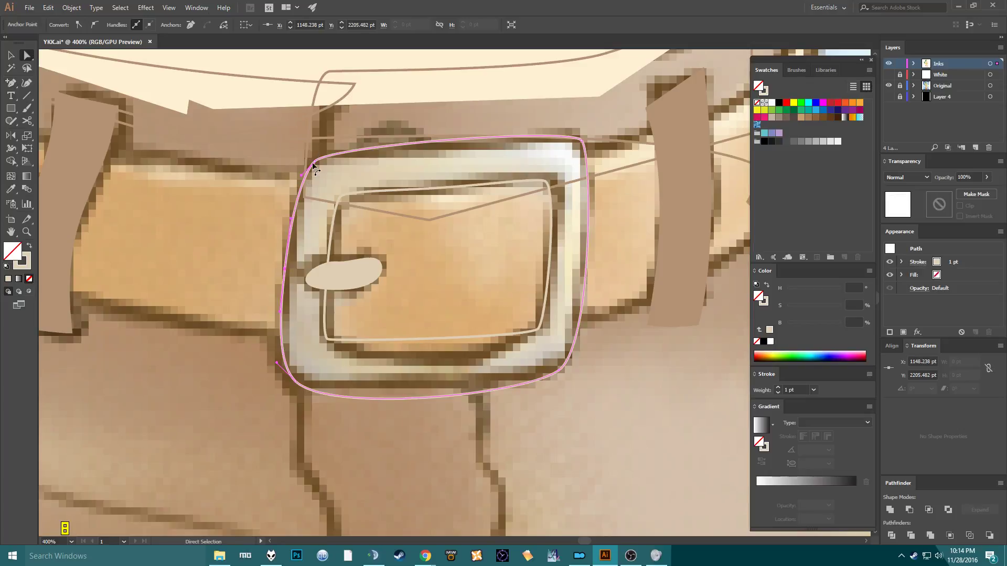
{"action": "left_click", "coordinate": [314, 159]}
{"action": "left_click_drag", "start_coordinate": [302, 180], "coordinate": [340, 144]}
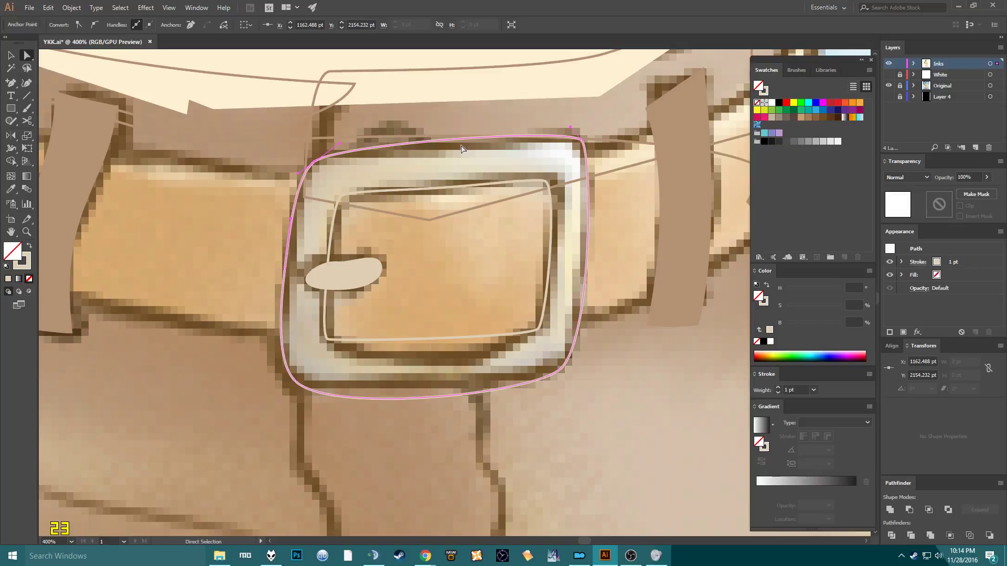
Nudge the outer outline's upper-edge anchor point down, and add a lower-edge anchor point raised to the buckle's bottom edge.
{"action": "left_click", "coordinate": [459, 141]}
{"action": "left_click_drag", "start_coordinate": [459, 139], "coordinate": [459, 142]}
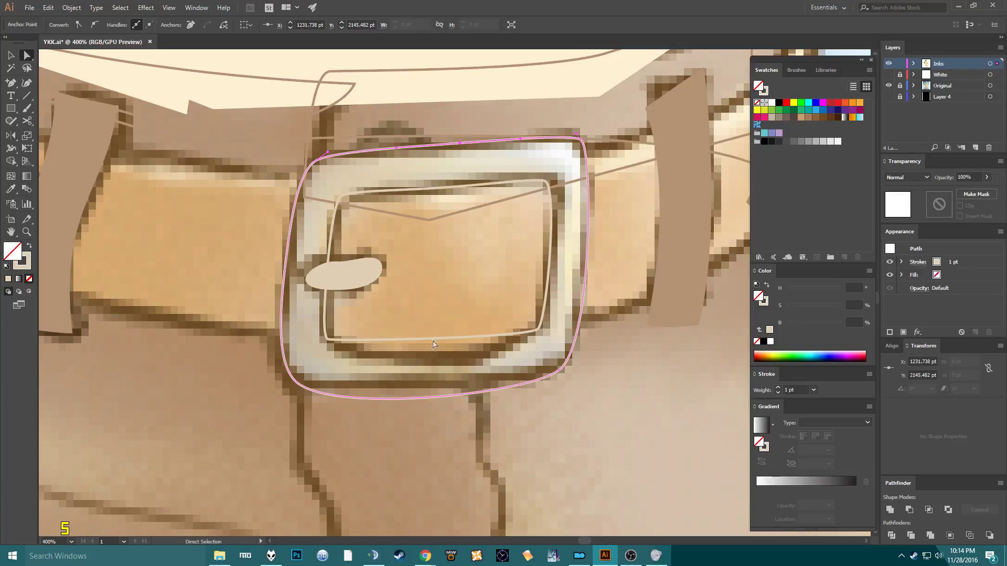
{"action": "key", "text": "plus"}
{"action": "left_click", "coordinate": [389, 399]}
{"action": "key", "text": "a"}
{"action": "left_click_drag", "start_coordinate": [389, 399], "coordinate": [408, 384]}
{"action": "left_click", "coordinate": [387, 399]}
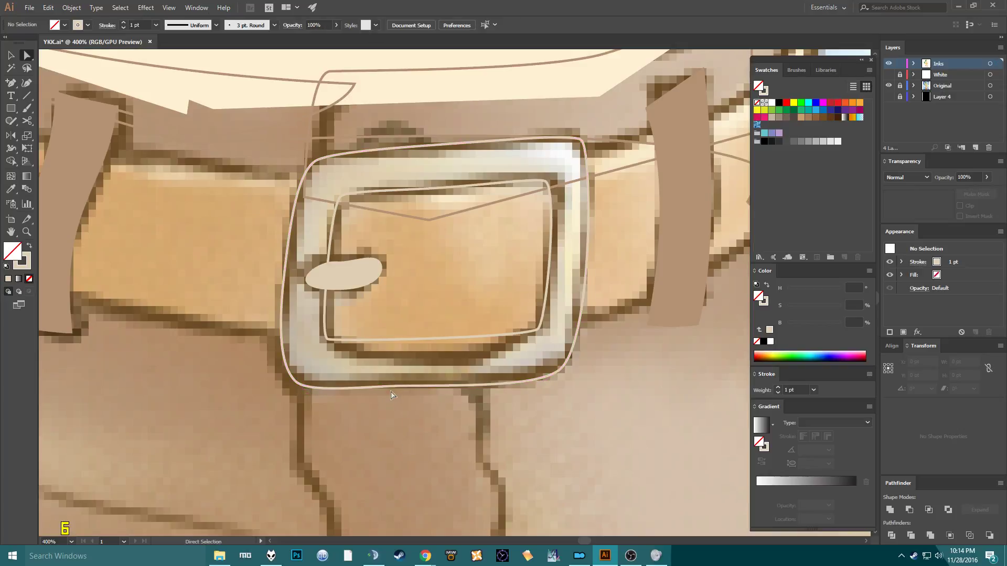
Select the buckle's outer and inner outlines and subtract the opening from the frame with Minus Front.
{"action": "key", "text": "v"}
{"action": "left_click", "coordinate": [415, 336]}
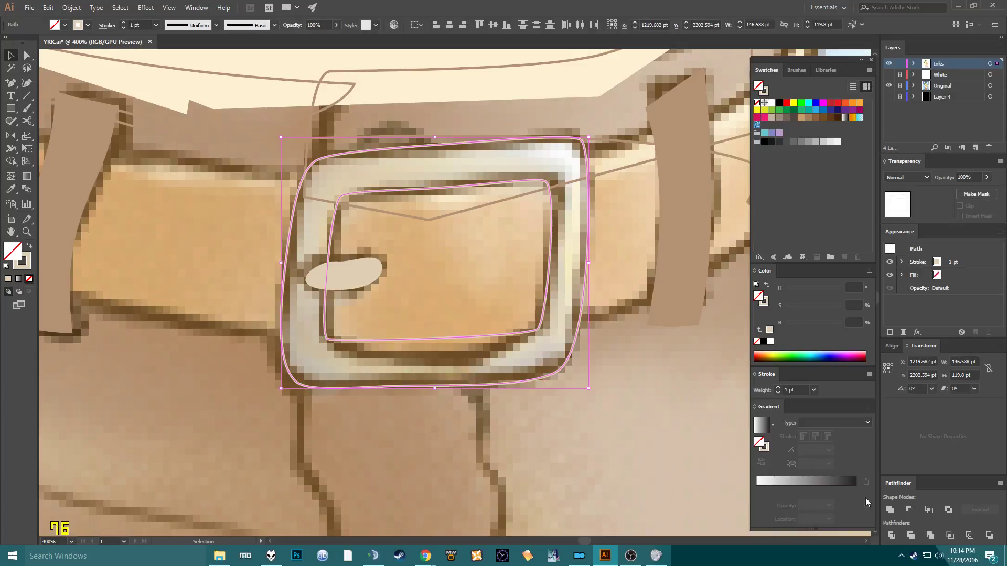
{"action": "left_click", "coordinate": [547, 369]}
{"action": "left_click", "coordinate": [476, 387]}
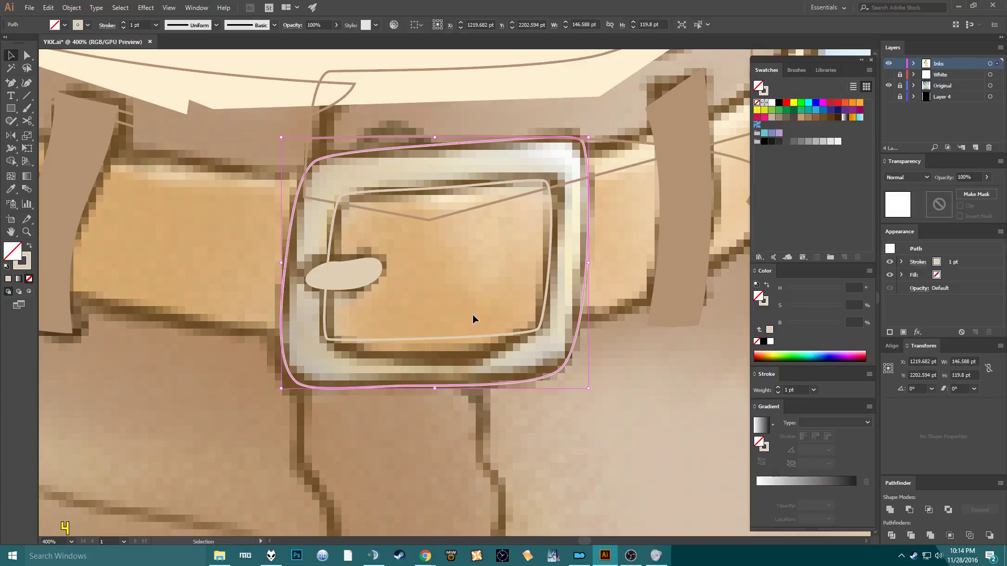
{"action": "left_click_drag", "start_coordinate": [473, 319], "coordinate": [411, 402]}
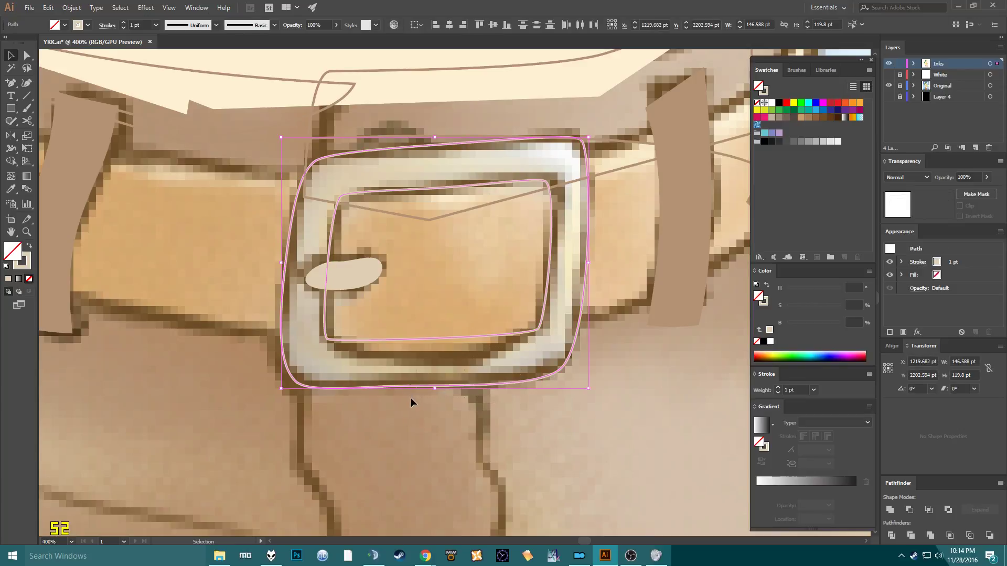
{"action": "left_click", "coordinate": [910, 515]}
Preview the buckle frame with a solid fill and return it to a stroke without fill.
{"action": "key", "text": "shift+x"}
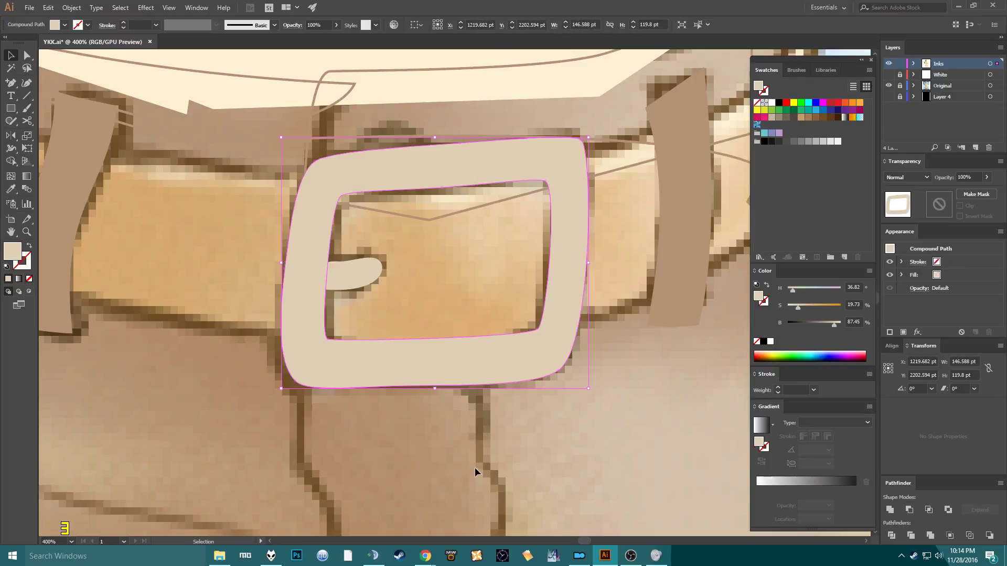
{"action": "key", "text": "shift+x"}
{"action": "key", "text": "shift+x"}
{"action": "key", "text": "shift+x"}
{"action": "key", "text": "ctrl+shift+a"}
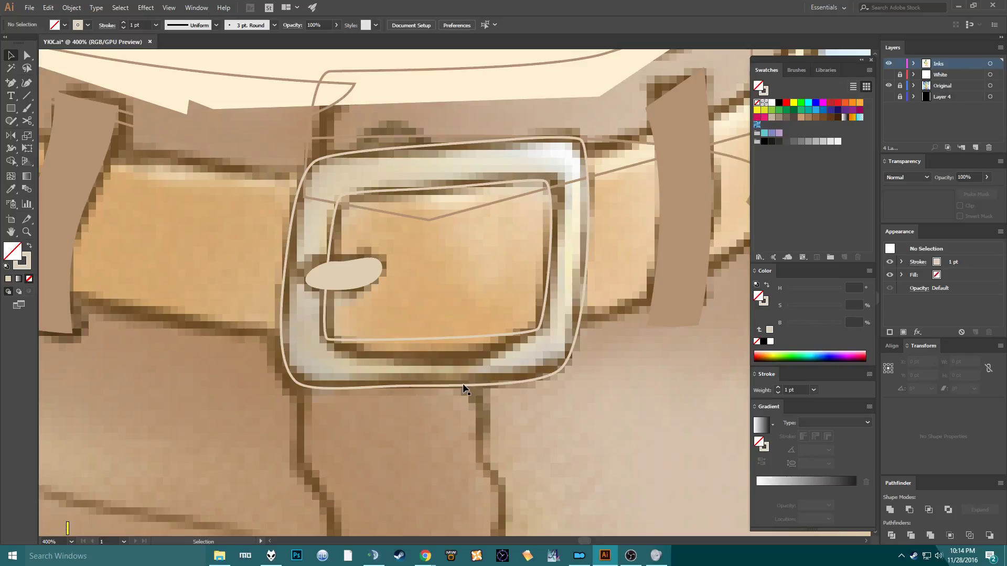
{"action": "double_click", "coordinate": [462, 387]}
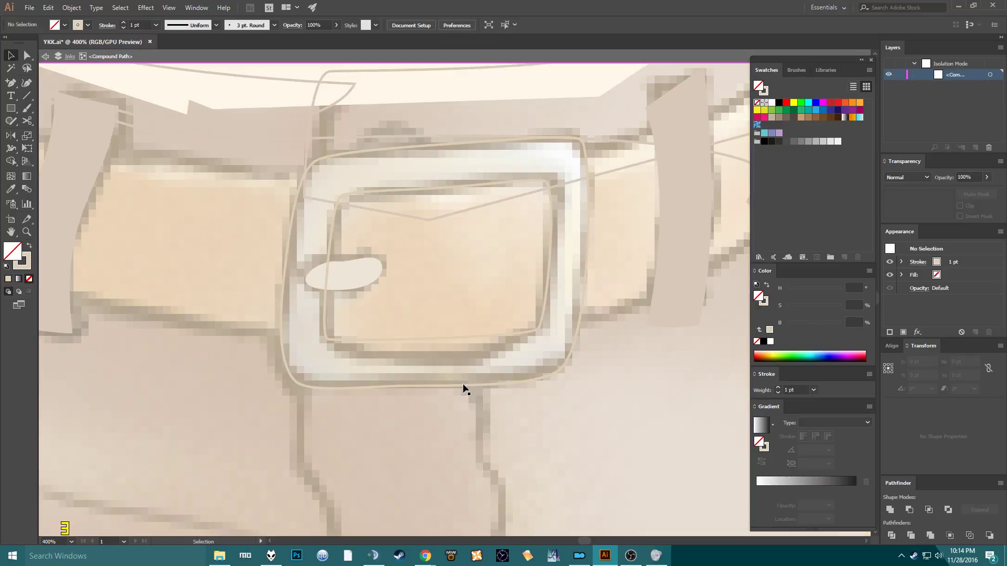
{"action": "double_click", "coordinate": [447, 418]}
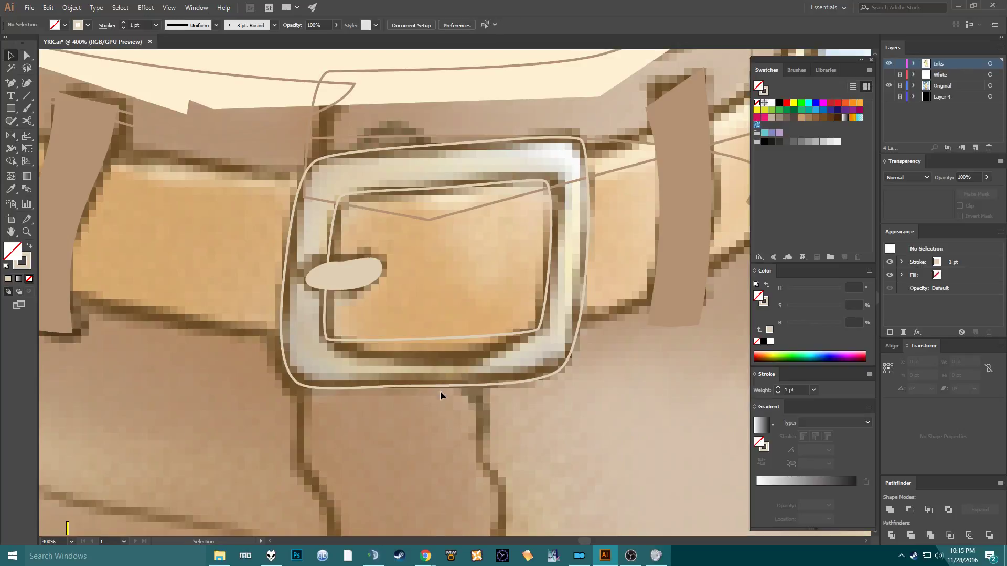
{"action": "key", "text": "a"}
{"action": "left_click", "coordinate": [454, 384]}
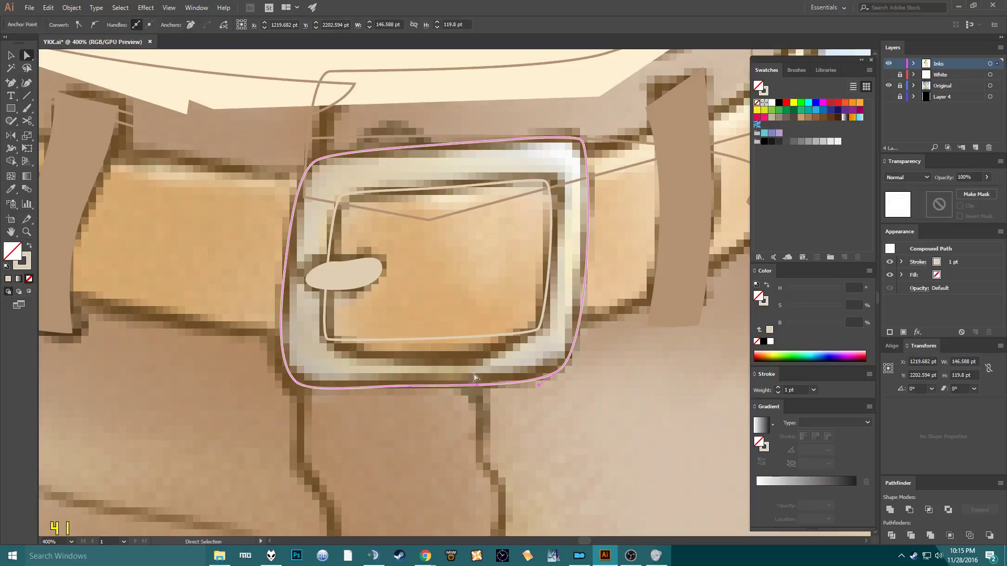
{"action": "left_click", "coordinate": [461, 342]}
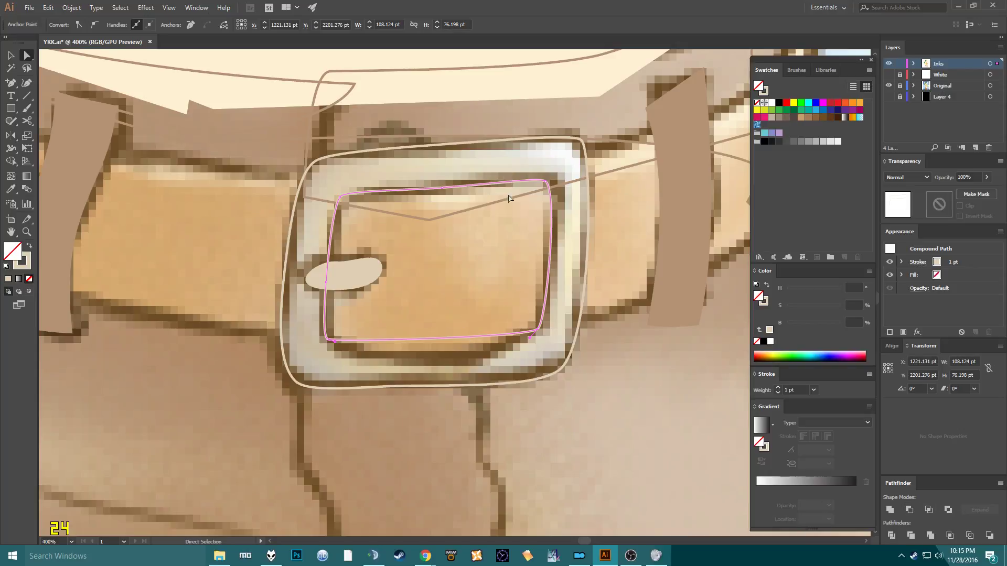
{"action": "key", "text": "v"}
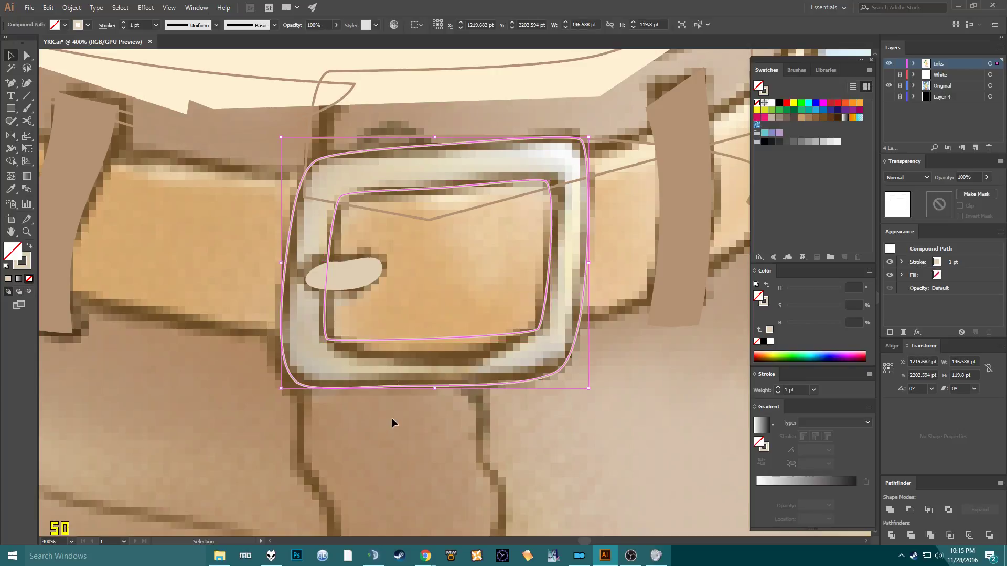
{"action": "left_click", "coordinate": [409, 438]}
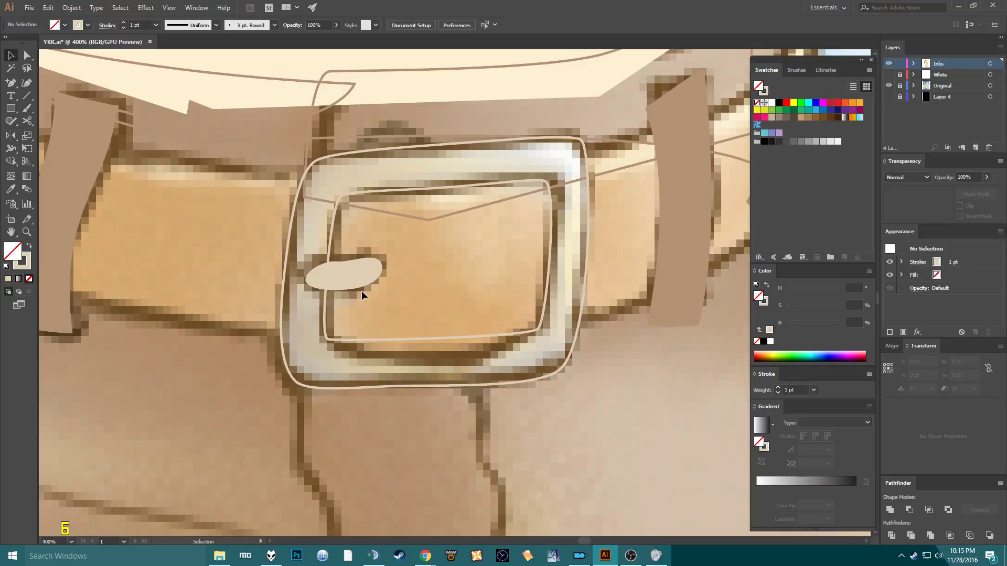
Sample the belt's tan colour, draw a closed straight-sided patch covering the buckle opening, and swap it to a stroke without fill.
{"action": "key", "text": "p"}
{"action": "key", "text": "i"}
{"action": "left_click", "coordinate": [425, 285]}
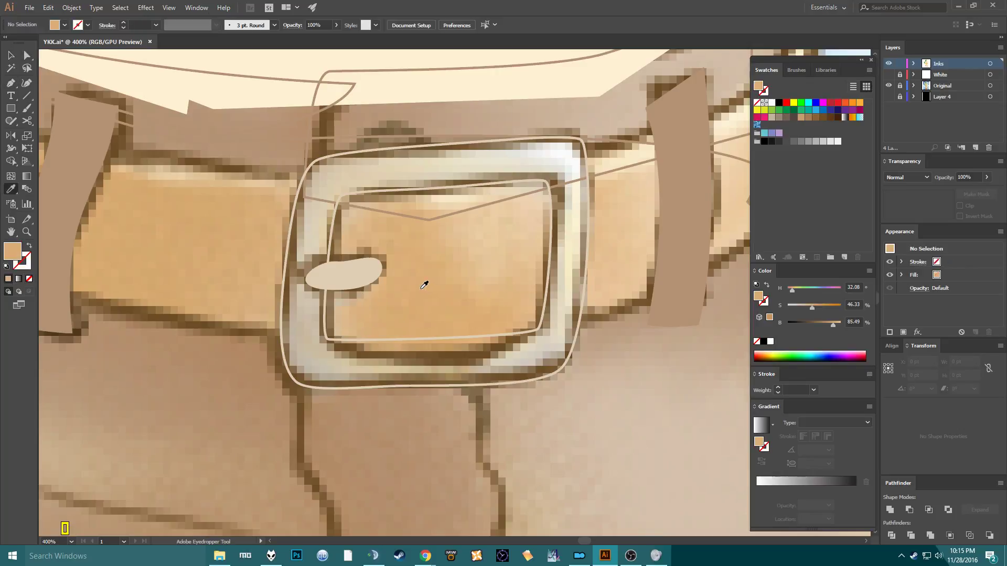
{"action": "key", "text": "p"}
{"action": "left_click", "coordinate": [311, 354]}
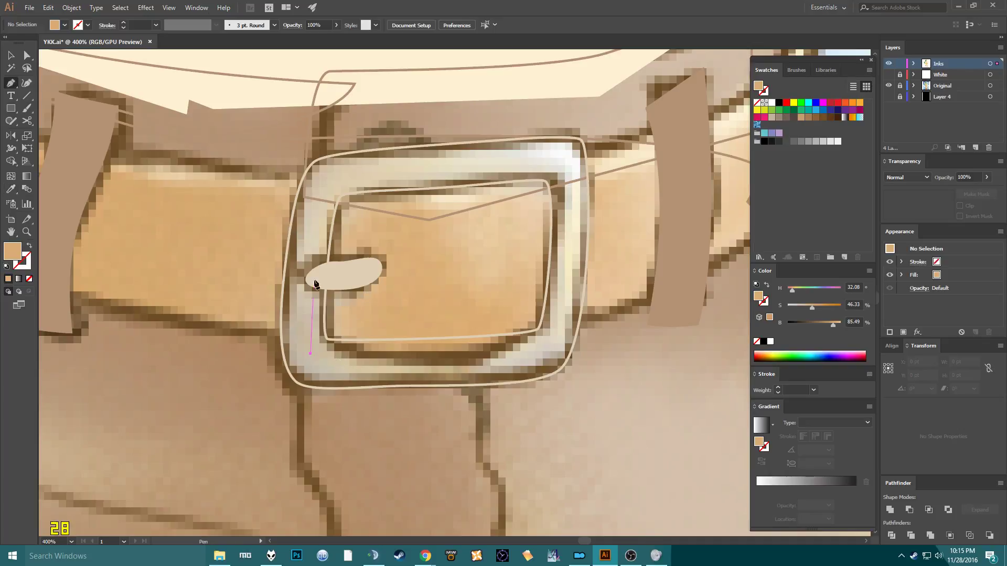
{"action": "left_click", "coordinate": [325, 176]}
{"action": "left_click", "coordinate": [559, 162]}
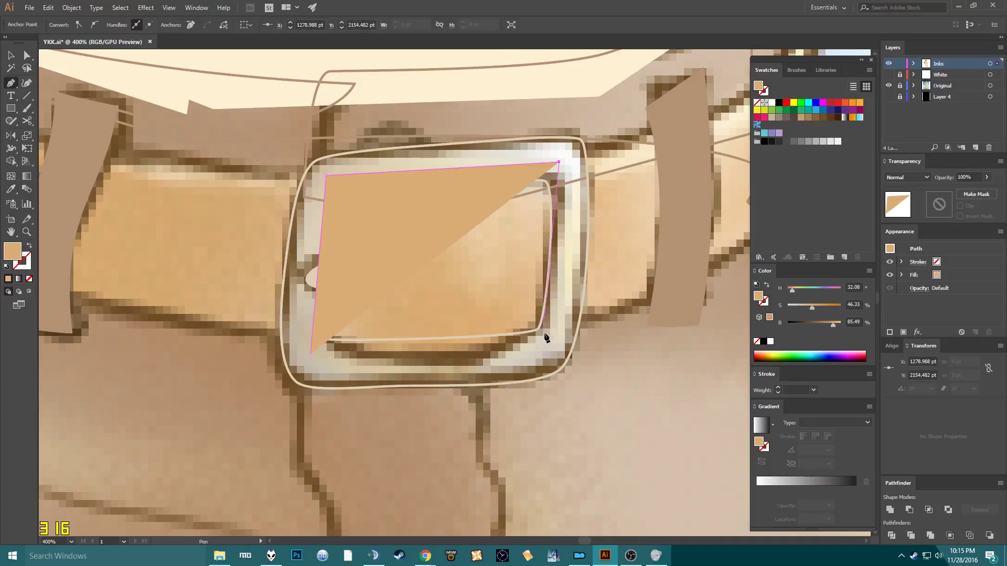
{"action": "left_click", "coordinate": [572, 304]}
{"action": "left_click", "coordinate": [543, 350]}
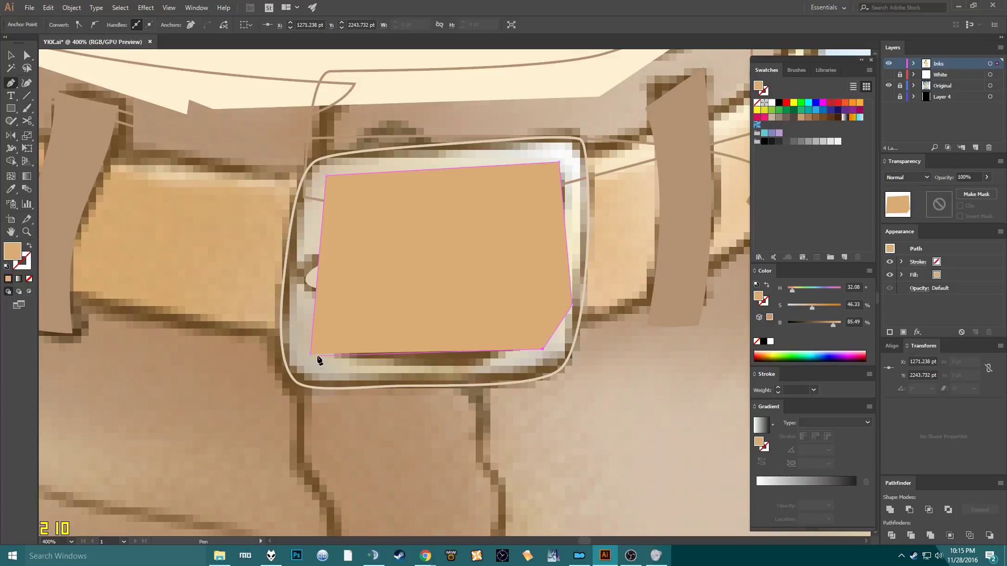
{"action": "left_click", "coordinate": [311, 354]}
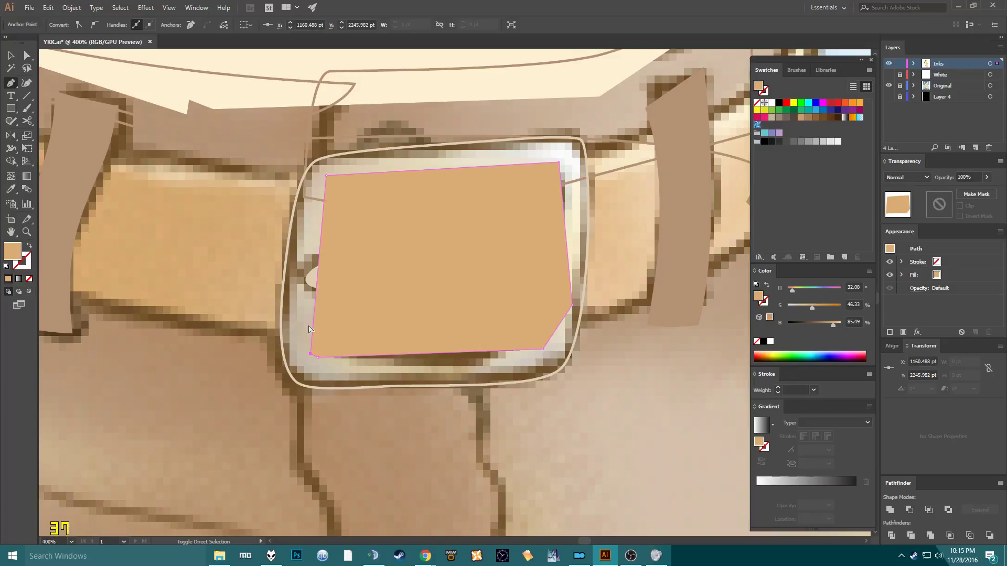
{"action": "key", "text": "shift+x"}
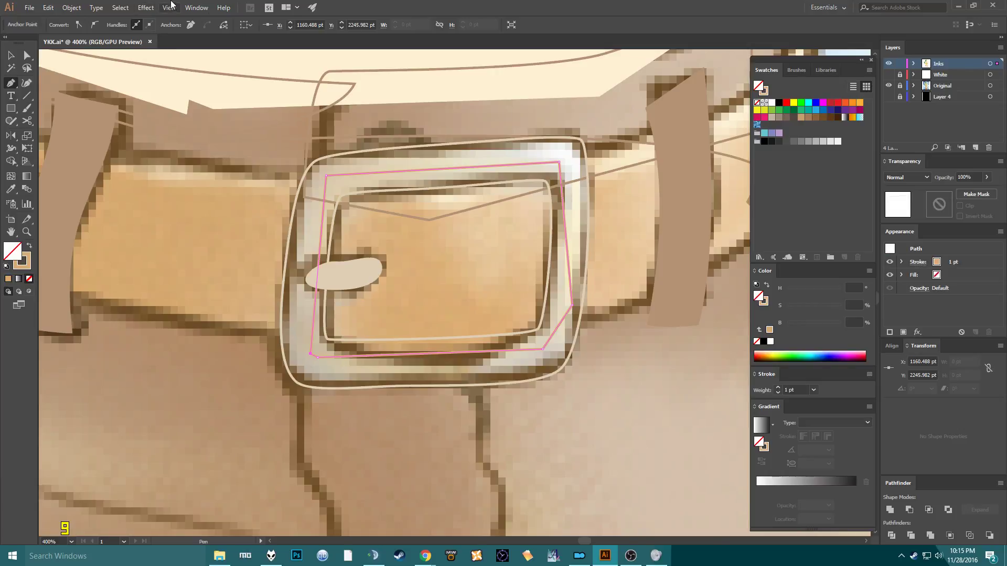
Turn on Smart Guides, trace a closed strip curving below the opening's lower edge from corner to corner, and fill it tan.
{"action": "left_click", "coordinate": [153, 6]}
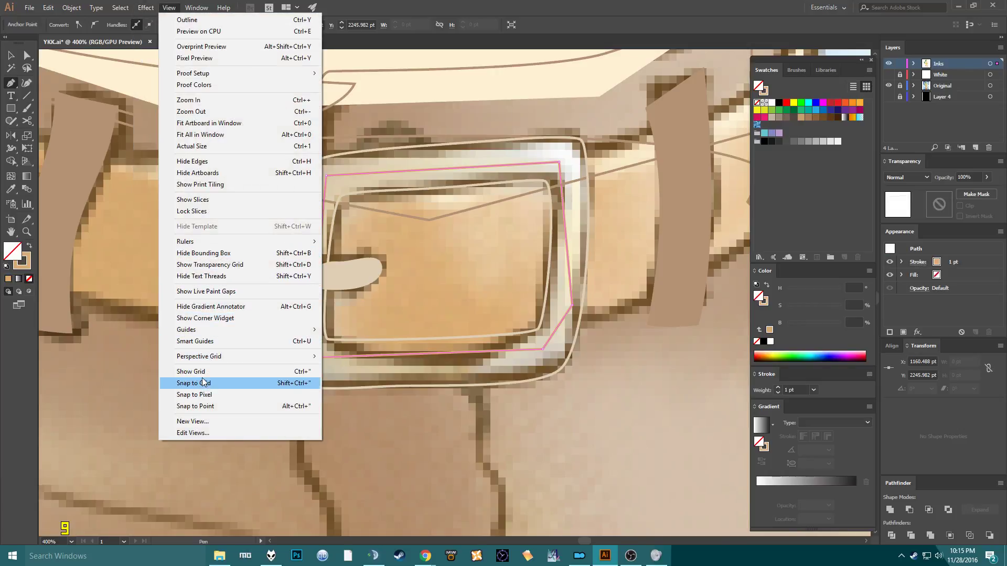
{"action": "left_click", "coordinate": [195, 341]}
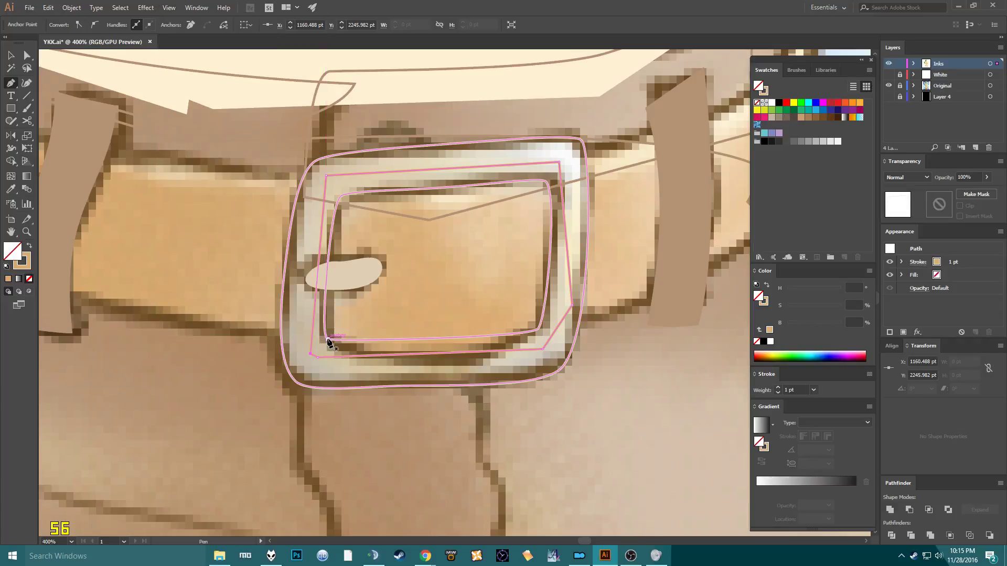
{"action": "key", "text": "ctrl+shift+a"}
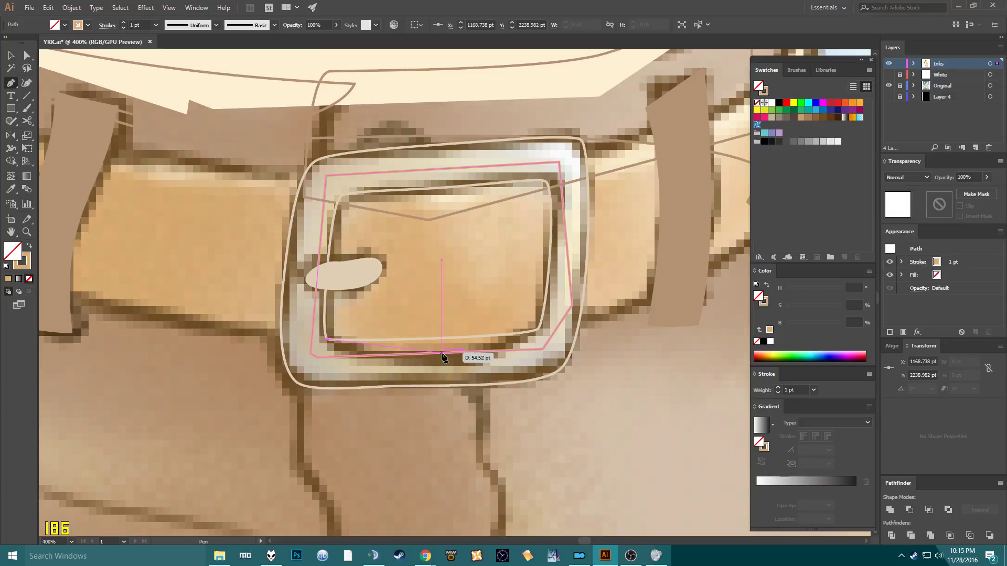
{"action": "left_click_drag", "start_coordinate": [445, 352], "coordinate": [524, 304]}
{"action": "left_click", "coordinate": [328, 339]}
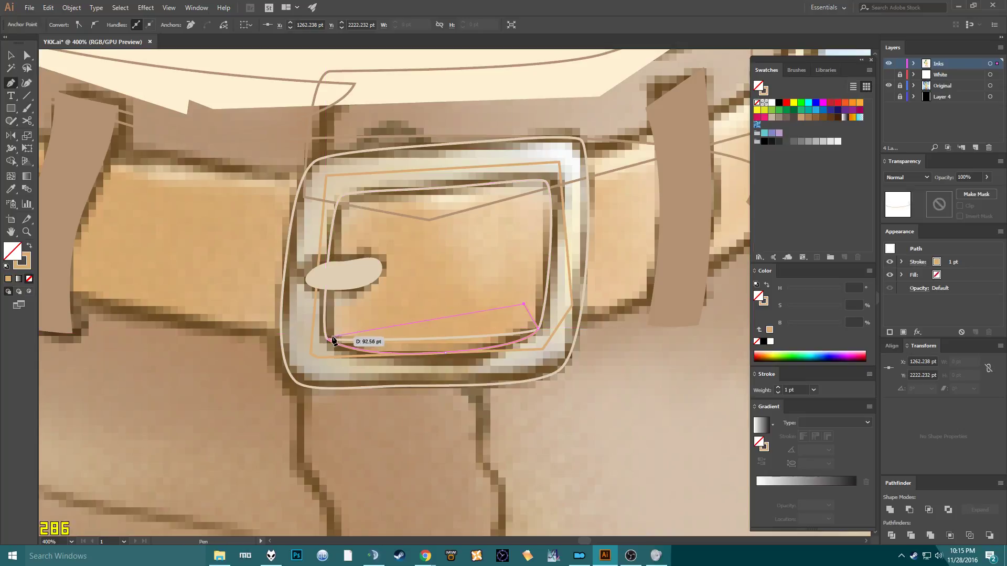
{"action": "key", "text": "shift+x"}
{"action": "key", "text": "shift+c"}
{"action": "key", "text": "v"}
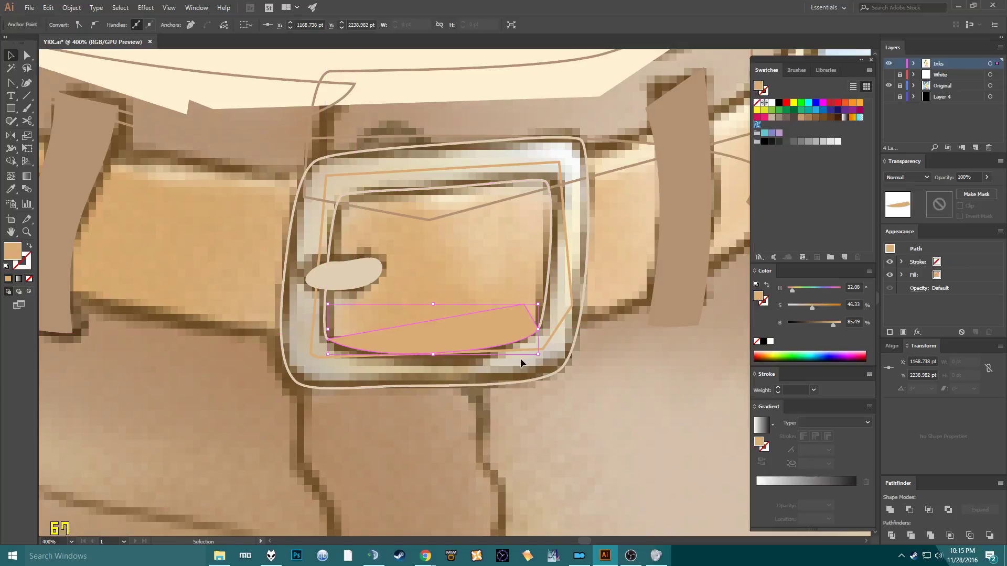
Give the straight-sided belt patch its tan fill and place it behind the buckle's prong and frame.
{"action": "left_click", "coordinate": [556, 341]}
{"action": "left_click", "coordinate": [554, 332]}
{"action": "key", "text": "shift+x"}
{"action": "key", "text": "shift+c"}
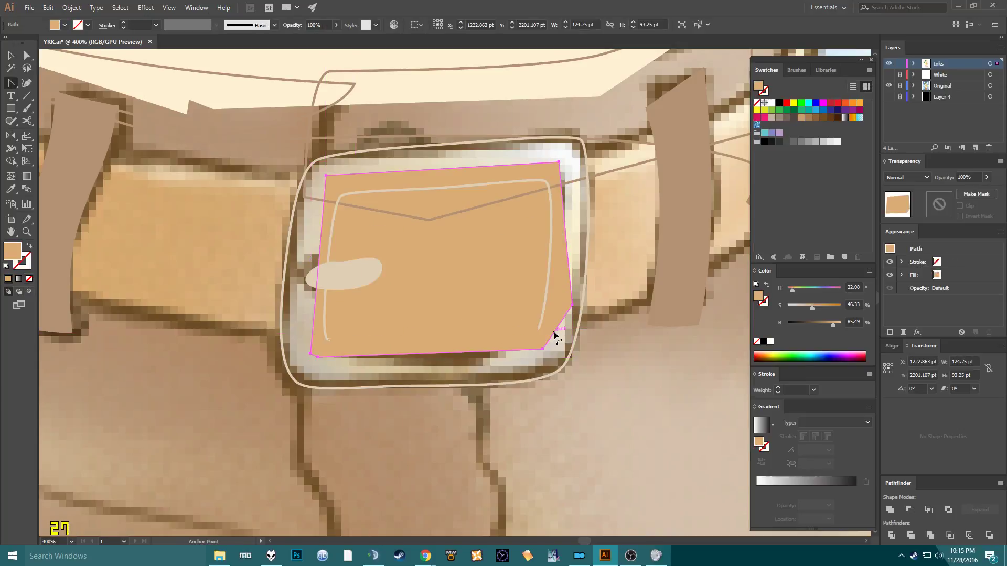
Swap the buckle frame's beige stroke to a solid fill and deselect it.
{"action": "key", "text": "a"}
{"action": "left_click", "coordinate": [567, 362]}
{"action": "key", "text": "shift+x"}
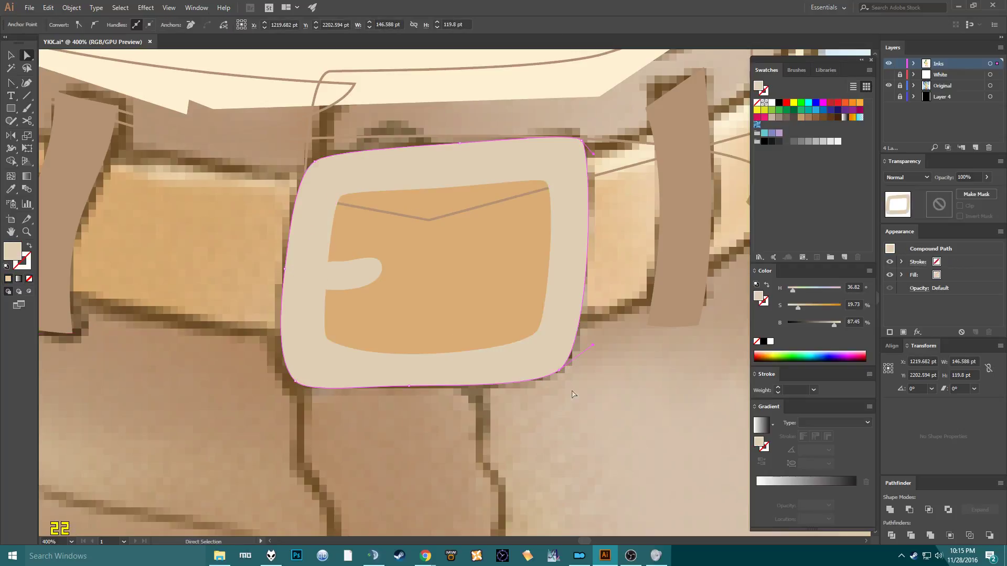
{"action": "key", "text": "v"}
{"action": "left_click", "coordinate": [557, 411]}
Select the buckle's frame, prong, patch and lower strip, and bring them in front of the brown outlines, keeping their stacking order.
{"action": "scroll", "coordinate": [440, 344], "scroll_direction": "down", "scroll_amount": 2}
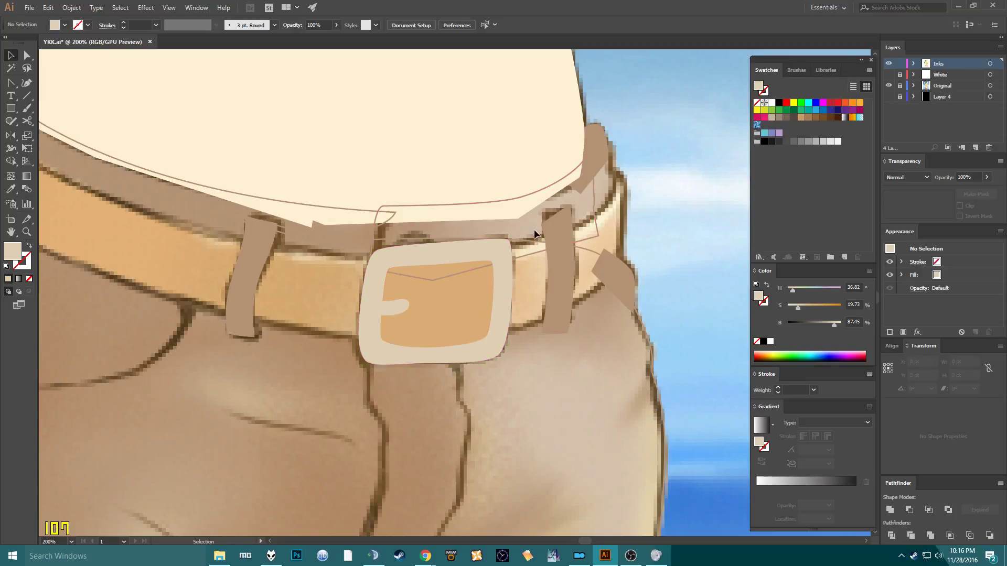
{"action": "left_click", "coordinate": [525, 263]}
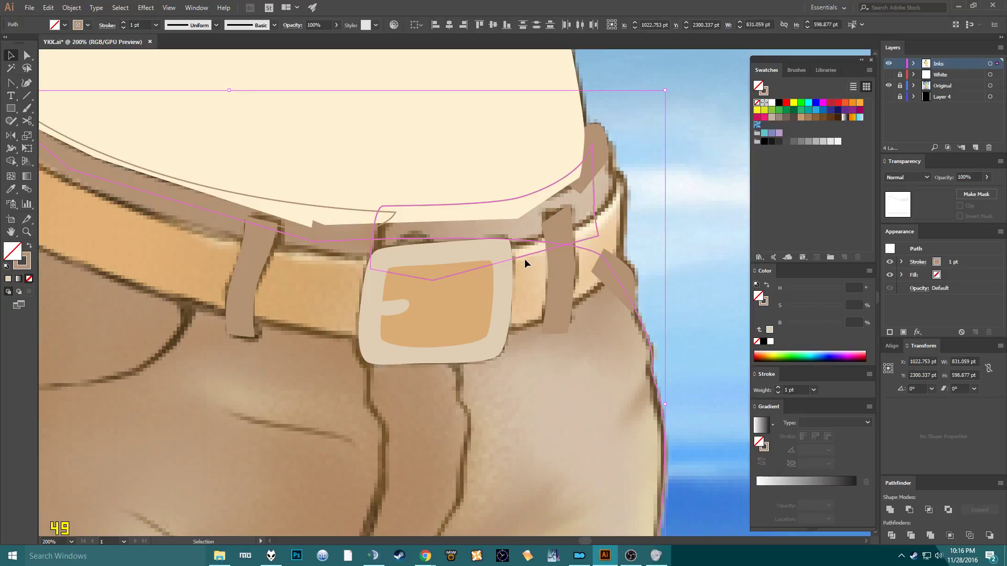
{"action": "key", "text": "ctrl+shift+a"}
{"action": "left_click", "coordinate": [483, 313]}
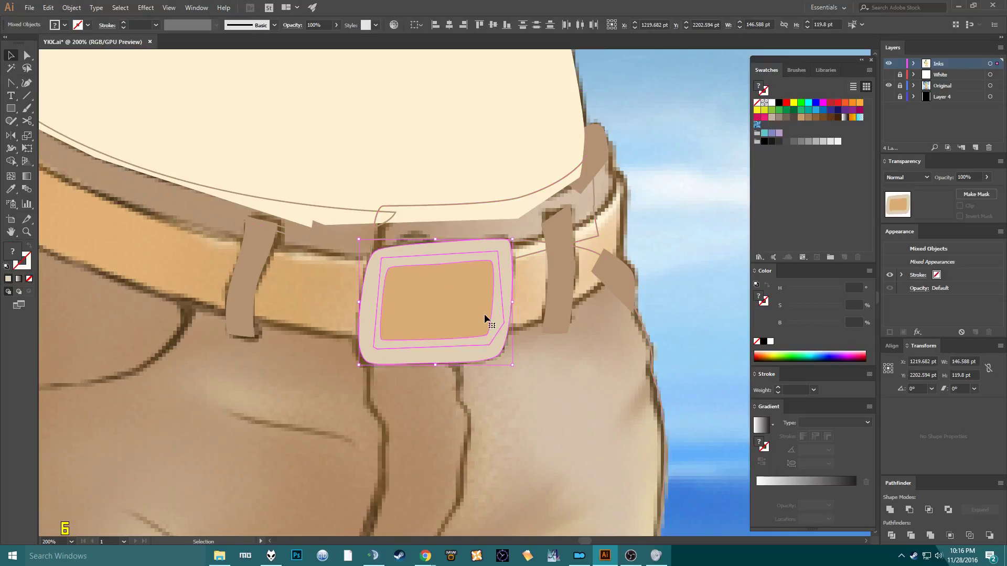
{"action": "key", "text": "ctrl"}
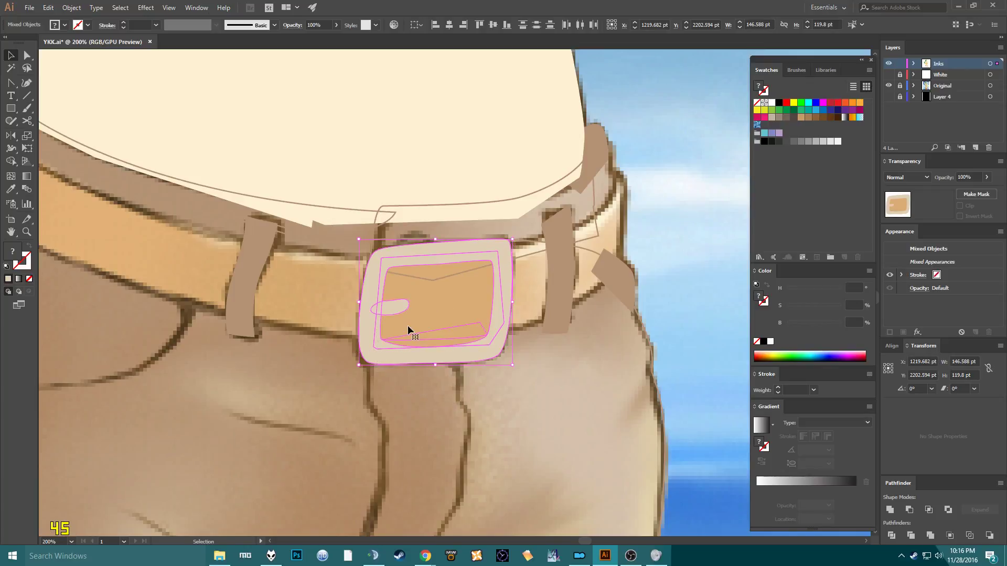
{"action": "key", "text": "ctrl+z"}
{"action": "left_click", "coordinate": [457, 426]}
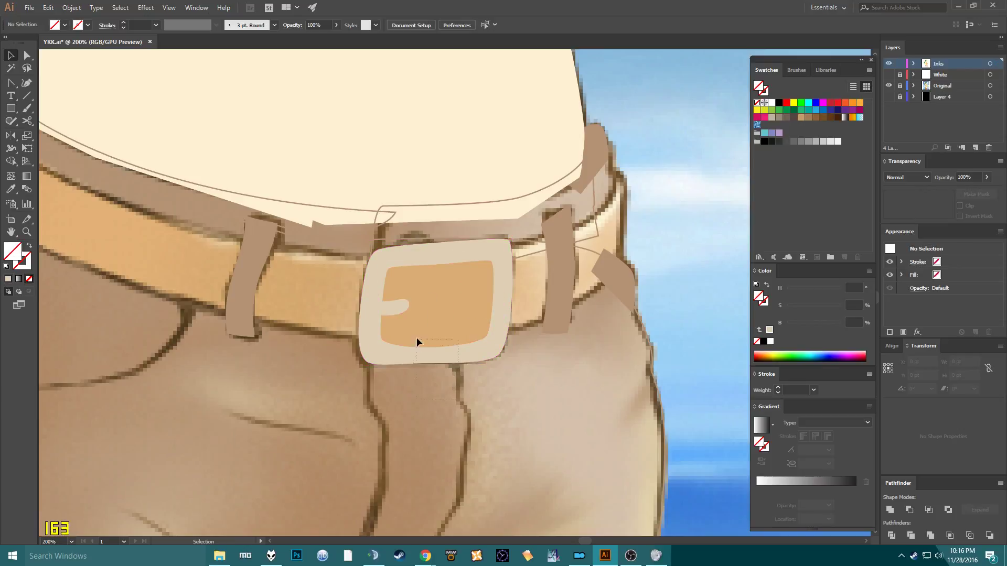
{"action": "left_click_drag", "start_coordinate": [382, 310], "coordinate": [394, 324]}
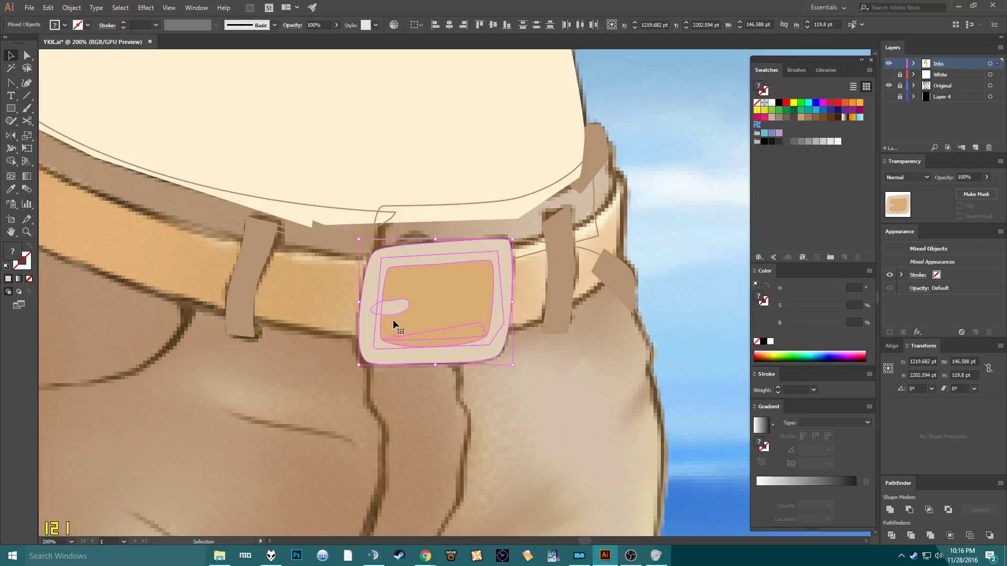
{"action": "left_click", "coordinate": [499, 397]}
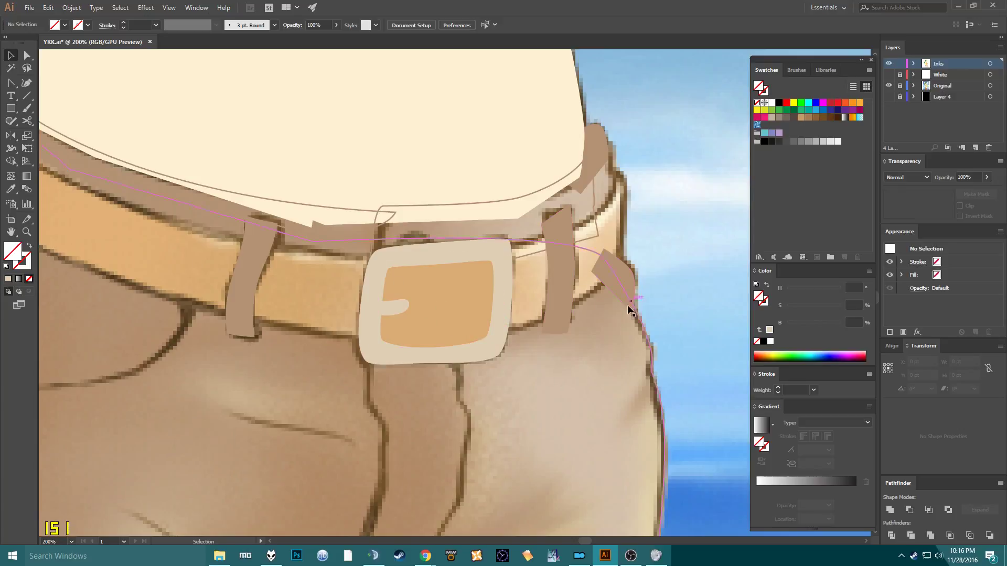
{"action": "left_click", "coordinate": [634, 432]}
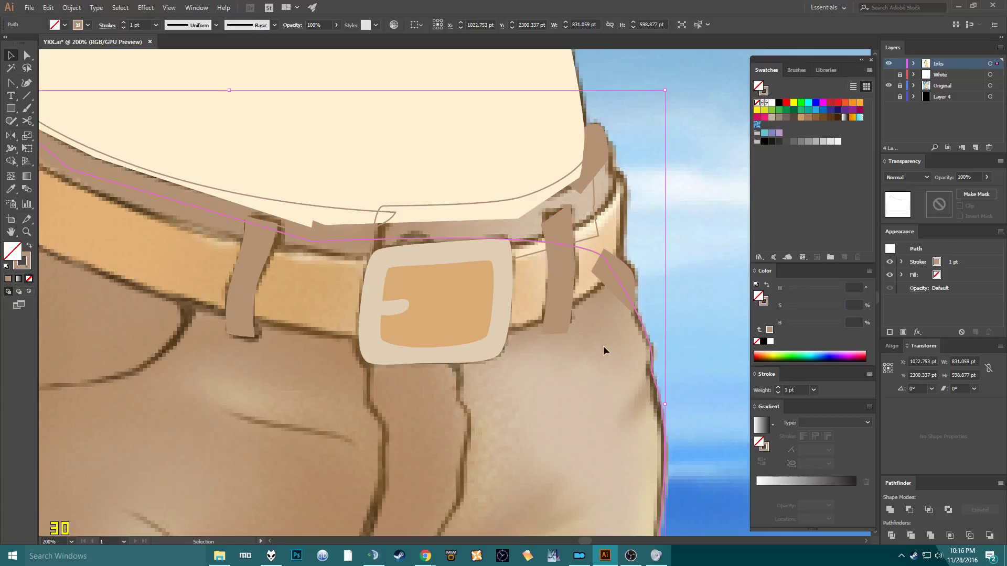
{"action": "left_click", "coordinate": [304, 287]}
{"action": "left_click", "coordinate": [411, 328]}
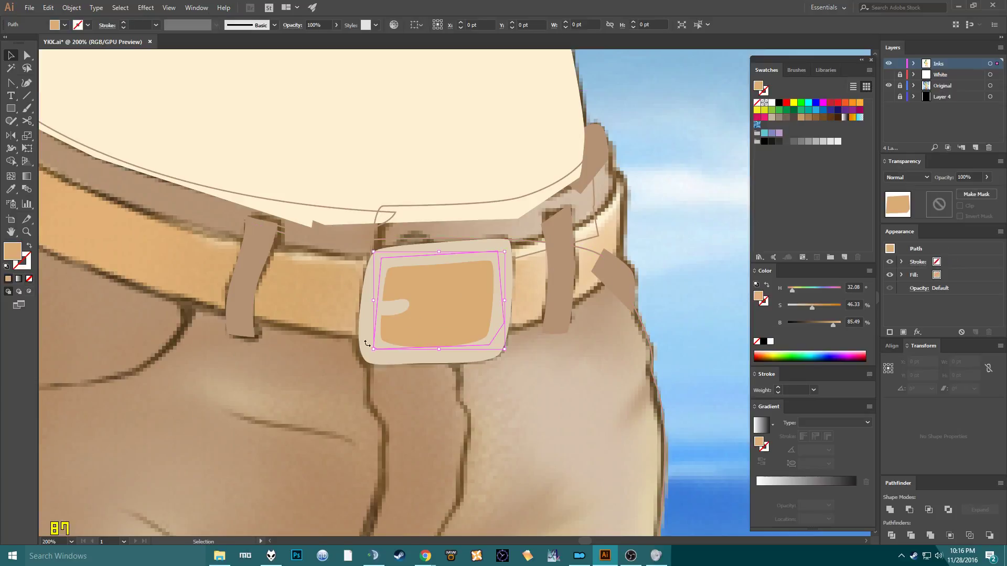
Trace the belt's lower edge from its right end to its left end and upper-left corner, swapping the tan fill to a stroke.
{"action": "left_click_drag", "start_coordinate": [409, 289], "coordinate": [300, 317]}
{"action": "key", "text": "p"}
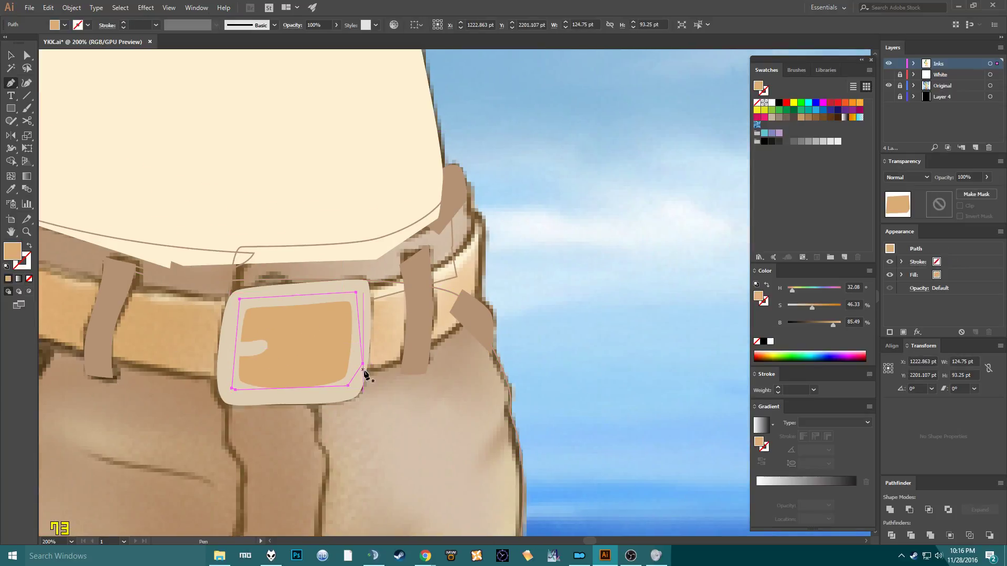
{"action": "left_click", "coordinate": [348, 385]}
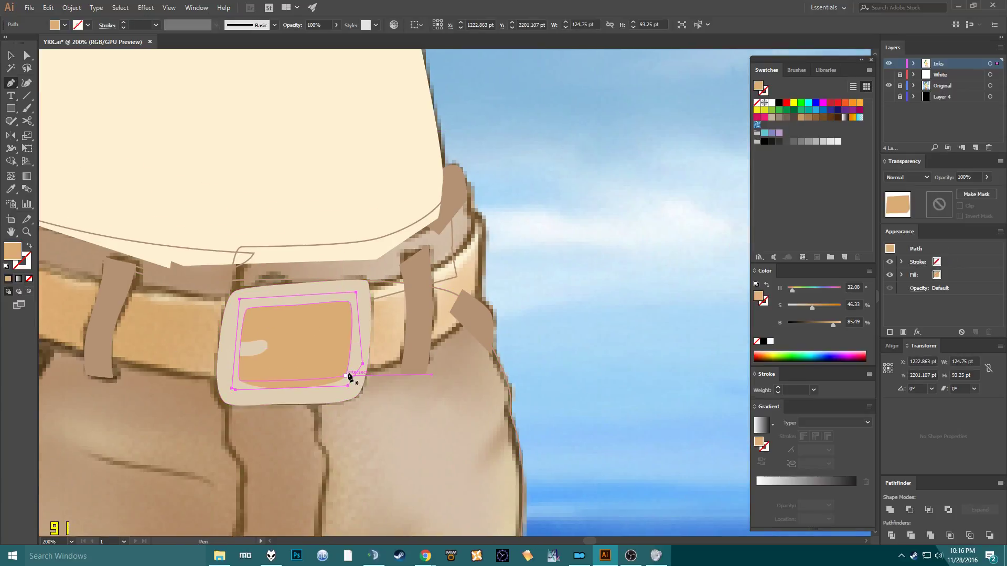
{"action": "left_click", "coordinate": [475, 310]}
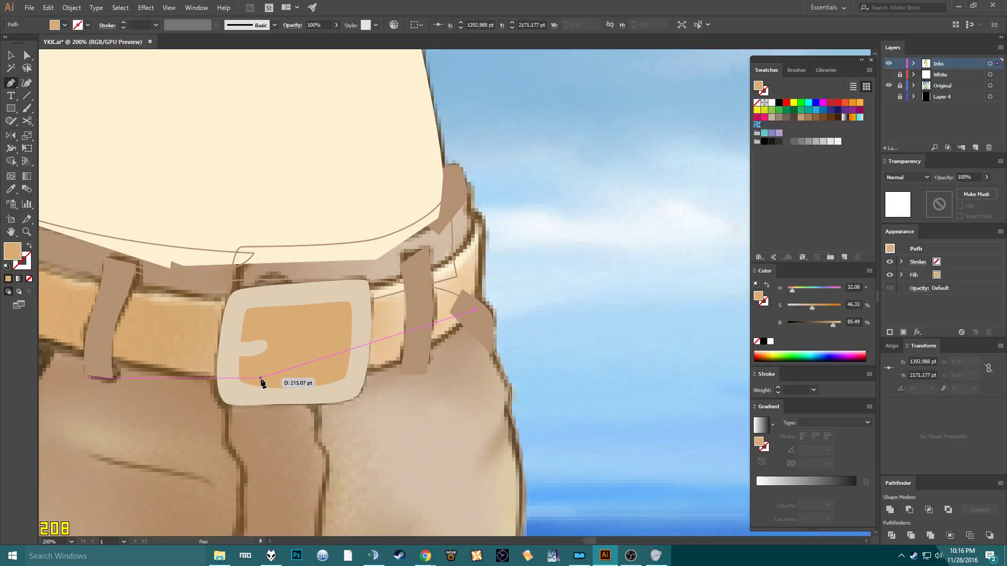
{"action": "left_click_drag", "start_coordinate": [261, 380], "coordinate": [108, 376]}
{"action": "scroll", "coordinate": [108, 376], "scroll_direction": "down", "scroll_amount": 5}
{"action": "scroll", "coordinate": [198, 320], "scroll_direction": "up", "scroll_amount": 5}
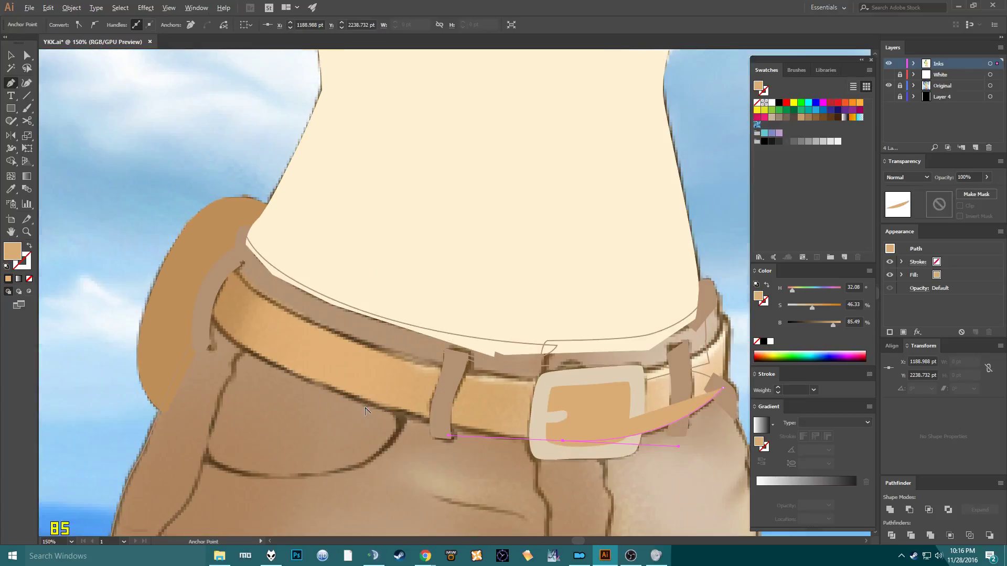
{"action": "left_click_drag", "start_coordinate": [205, 309], "coordinate": [150, 231]}
{"action": "left_click", "coordinate": [215, 275]}
{"action": "left_click_drag", "start_coordinate": [234, 265], "coordinate": [234, 267]}
{"action": "key", "text": "shift+x"}
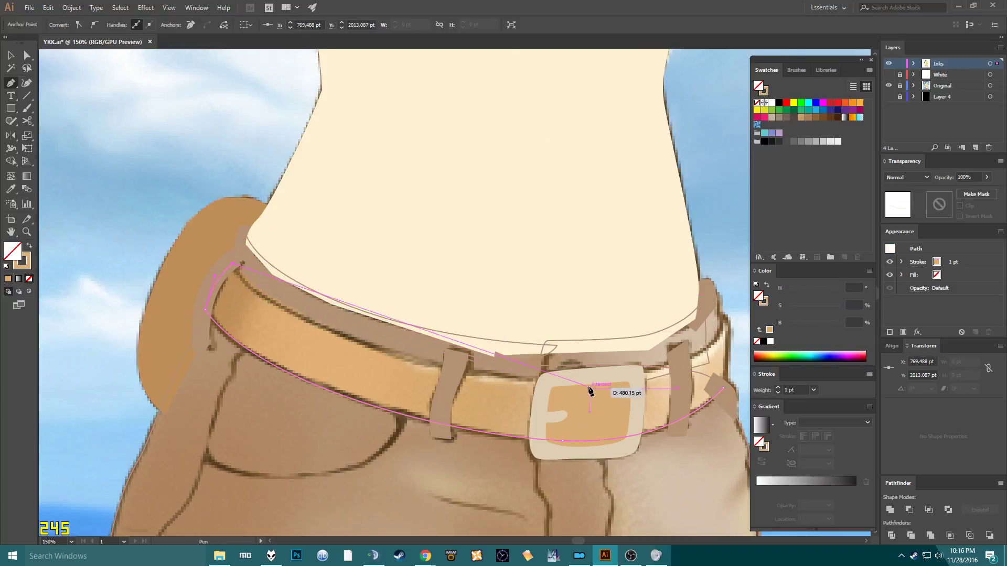
Trace the belt's curved upper edge back to the right end and close the belt outline at its starting point.
{"action": "mouse_move", "coordinate": [563, 376]}
{"action": "left_mouse_down"}
{"action": "mouse_move", "coordinate": [464, 388]}
{"action": "mouse_move", "coordinate": [819, 425]}
{"action": "mouse_move", "coordinate": [786, 416]}
{"action": "mouse_move", "coordinate": [804, 408]}
{"action": "mouse_move", "coordinate": [663, 398]}
{"action": "left_mouse_up"}
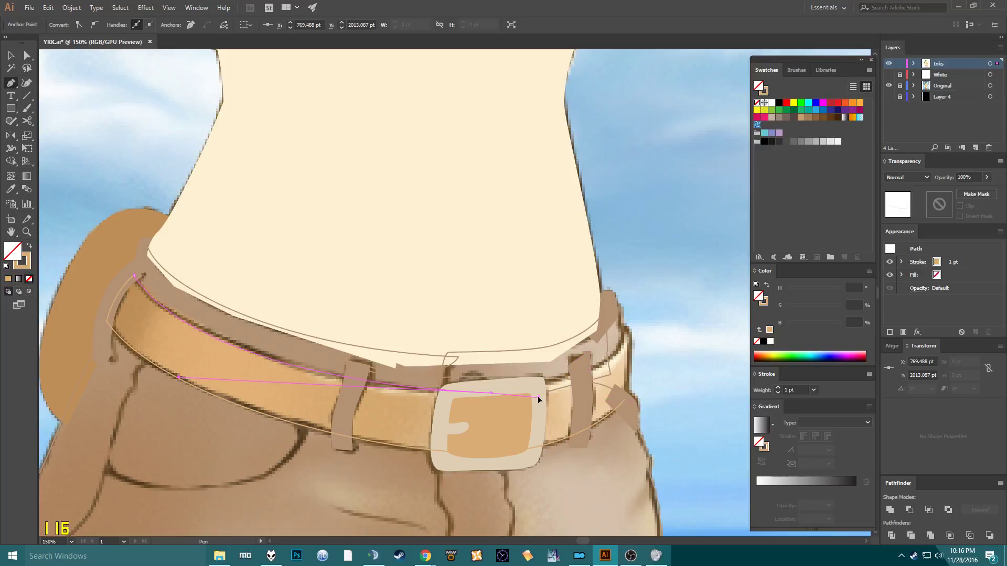
{"action": "left_click_drag", "start_coordinate": [564, 387], "coordinate": [566, 386]}
{"action": "left_click_drag", "start_coordinate": [624, 400], "coordinate": [623, 333]}
{"action": "left_click", "coordinate": [618, 298]}
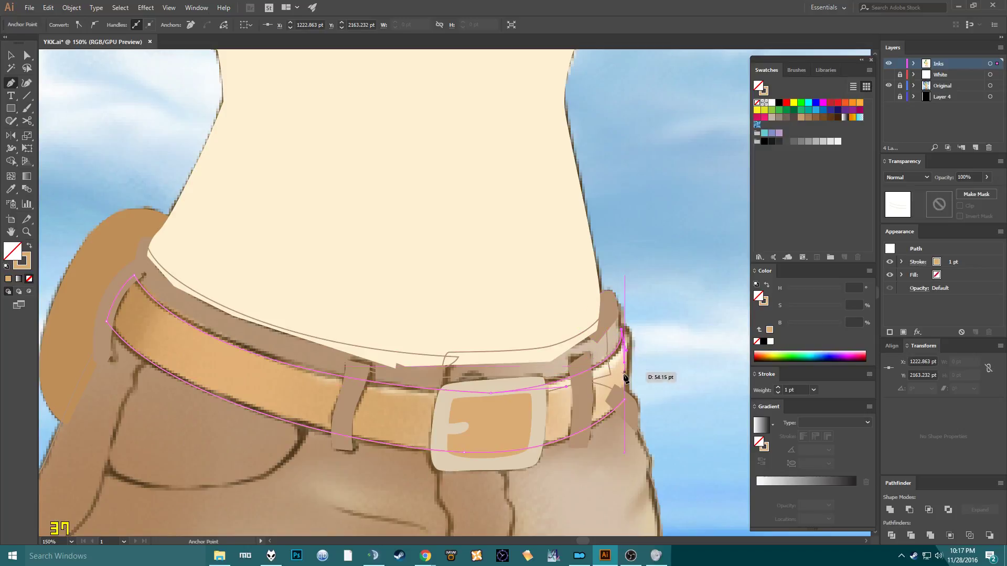
{"action": "left_click", "coordinate": [624, 397]}
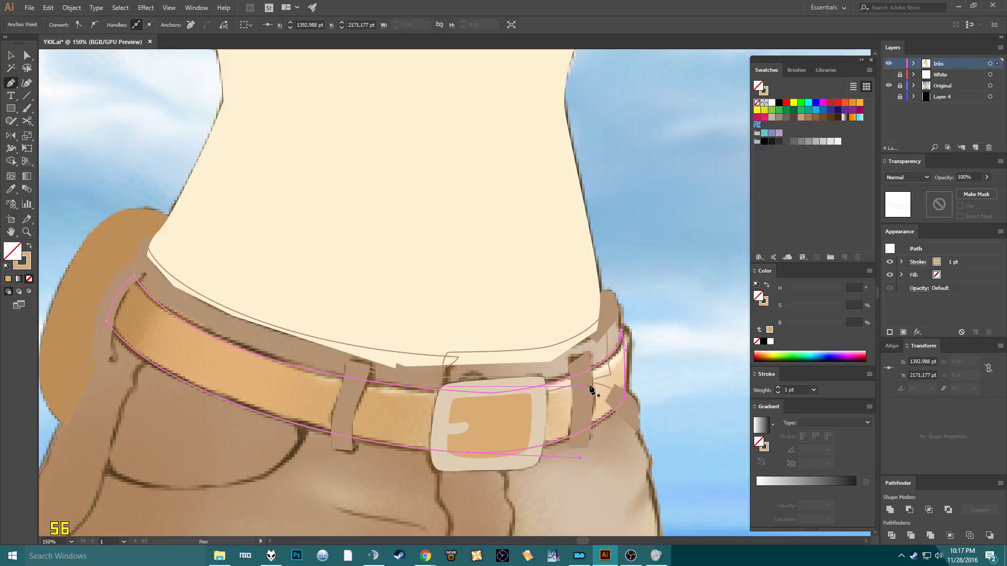
Swap the belt's tan stroke to a solid fill, place it behind the buckle and belt loops, and deselect it.
{"action": "key", "text": "shift+x"}
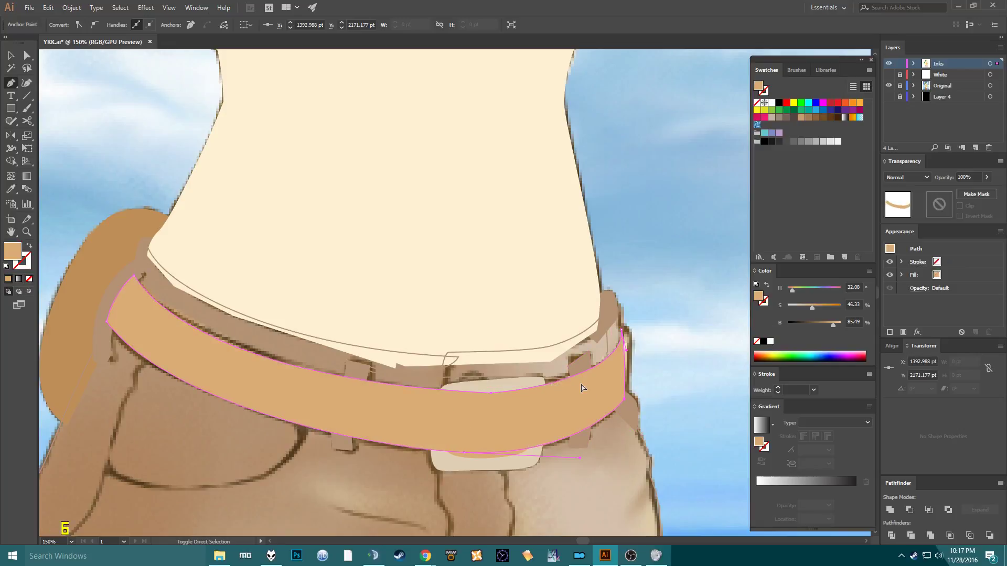
{"action": "key", "text": "ctrl+shift+bracketleft"}
{"action": "key", "text": "ctrl+bracketright"}
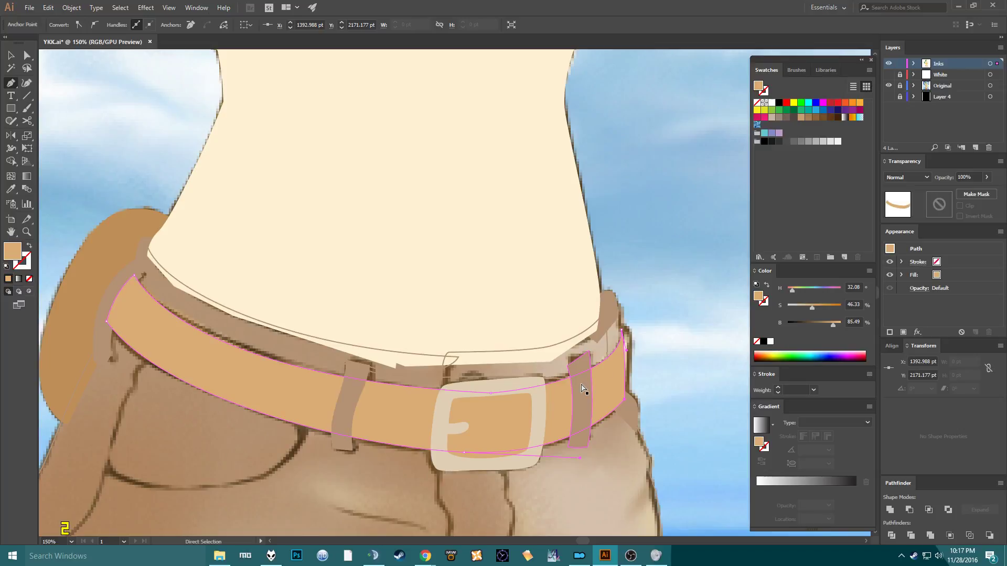
{"action": "key", "text": "ctrl+["}
{"action": "key", "text": "v"}
{"action": "left_click", "coordinate": [684, 232]}
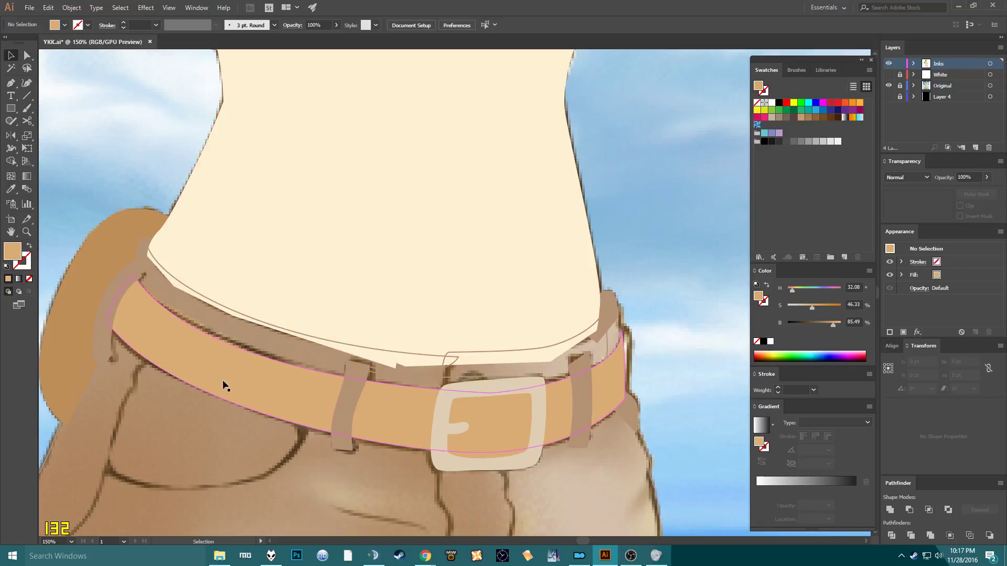
Swap the trousers outline's brown stroke to a solid fill, keep it behind the belt, and deselect it.
{"action": "scroll", "coordinate": [222, 380], "scroll_direction": "down", "scroll_amount": 5}
{"action": "scroll", "coordinate": [222, 380], "scroll_direction": "left", "scroll_amount": 2}
{"action": "left_click", "coordinate": [128, 375]}
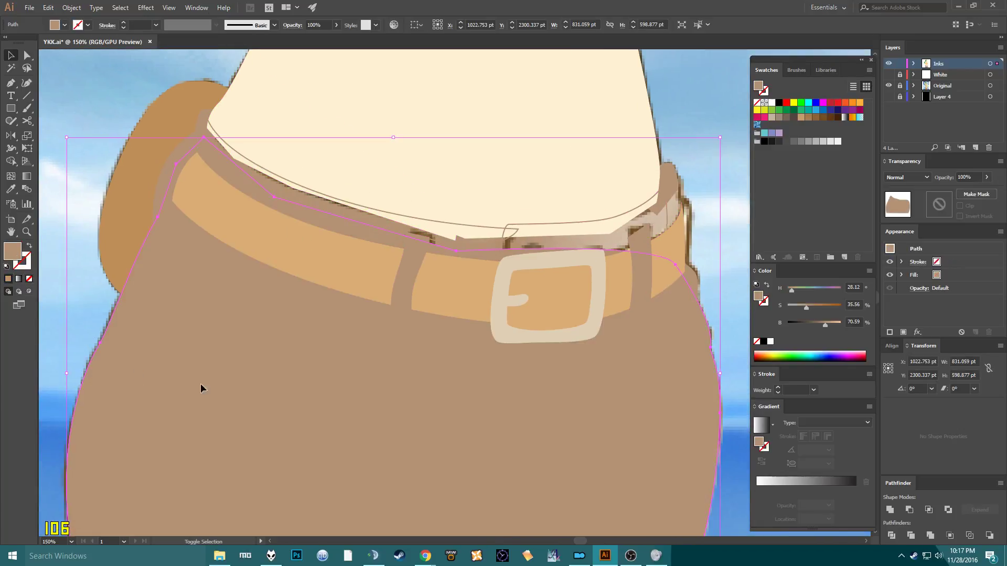
{"action": "left_click", "coordinate": [726, 247]}
Compare the flat shapes with the reference illustration by toggling the Inks layer's visibility.
{"action": "key", "text": "ctrl+minus"}
{"action": "key", "text": "ctrl+minus"}
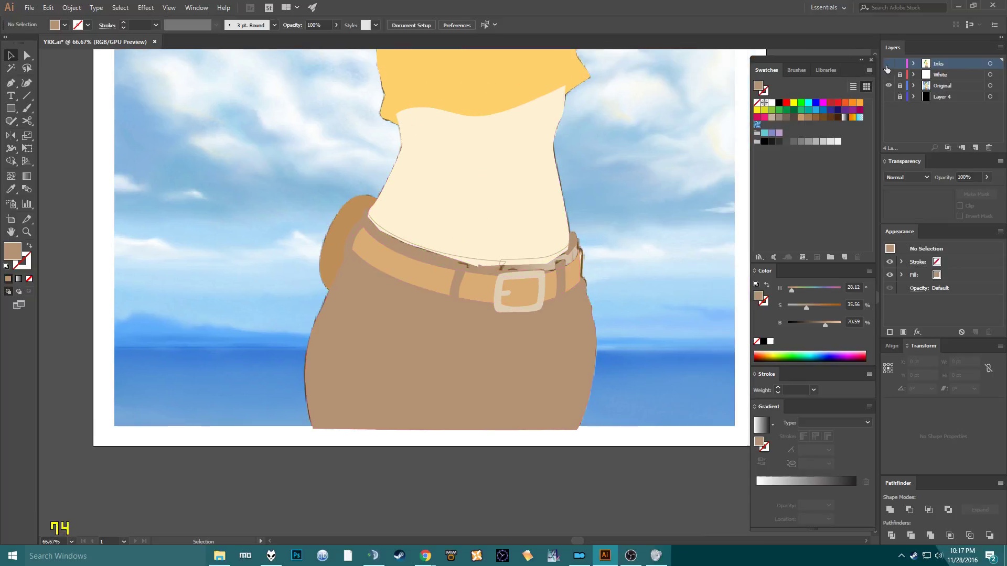
{"action": "left_click", "coordinate": [887, 63]}
{"action": "left_click", "coordinate": [888, 63]}
{"action": "left_click", "coordinate": [887, 64]}
{"action": "left_click", "coordinate": [887, 63]}
{"action": "left_click", "coordinate": [887, 64]}
{"action": "left_click", "coordinate": [887, 64]}
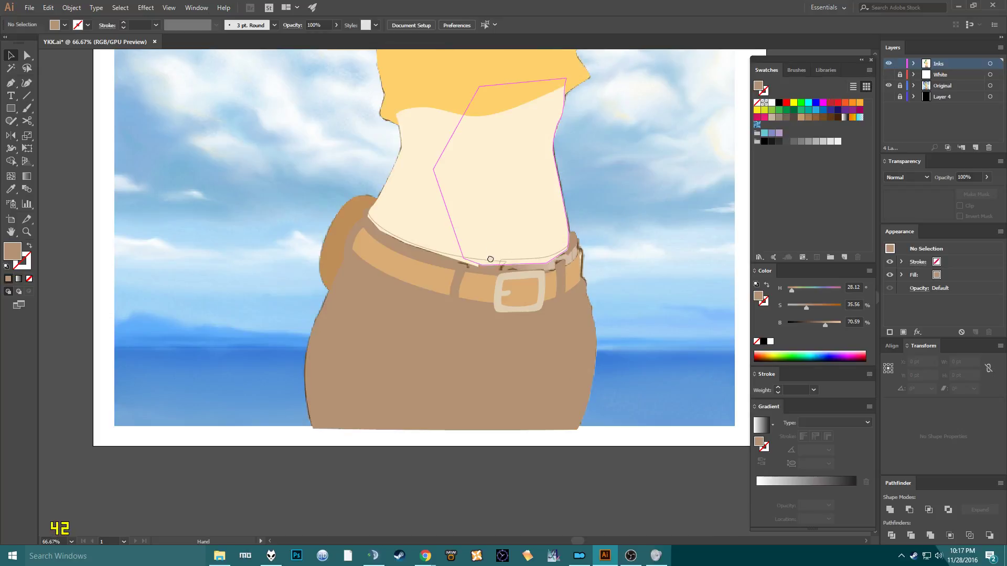
Select the two overlapping waistband outlines, swap their brown strokes to solid fills, and deselect them.
{"action": "scroll", "coordinate": [351, 342], "scroll_direction": "up", "scroll_amount": 3}
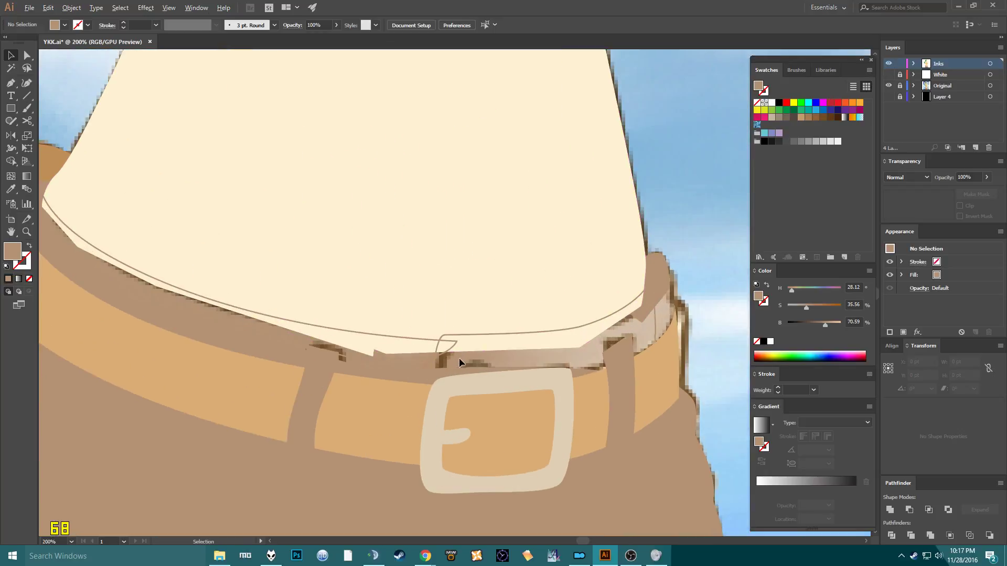
{"action": "scroll", "coordinate": [447, 348], "scroll_direction": "up", "scroll_amount": 3}
{"action": "left_click", "coordinate": [419, 353]}
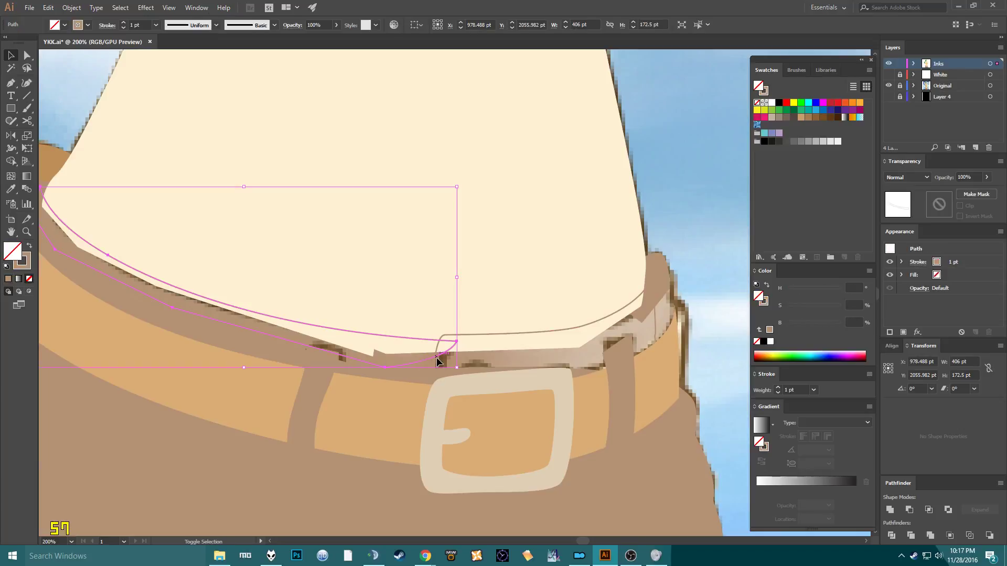
{"action": "left_click", "coordinate": [539, 332], "text": "shift"}
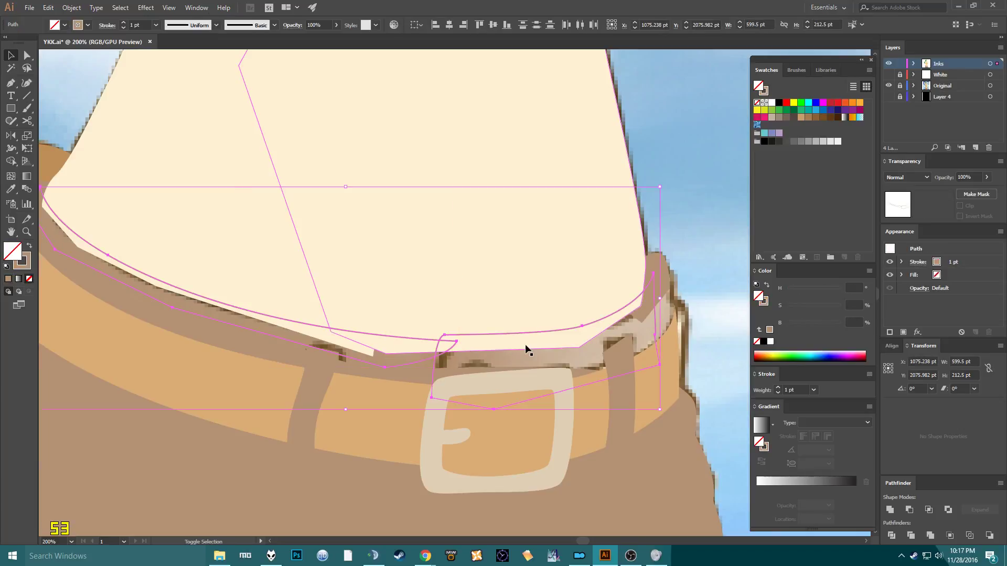
{"action": "left_click", "coordinate": [707, 222]}
Draw a closed brown patch over the pale gap at the waistband's right end and place it behind the belt.
{"action": "scroll", "coordinate": [537, 222], "scroll_direction": "up", "scroll_amount": 1}
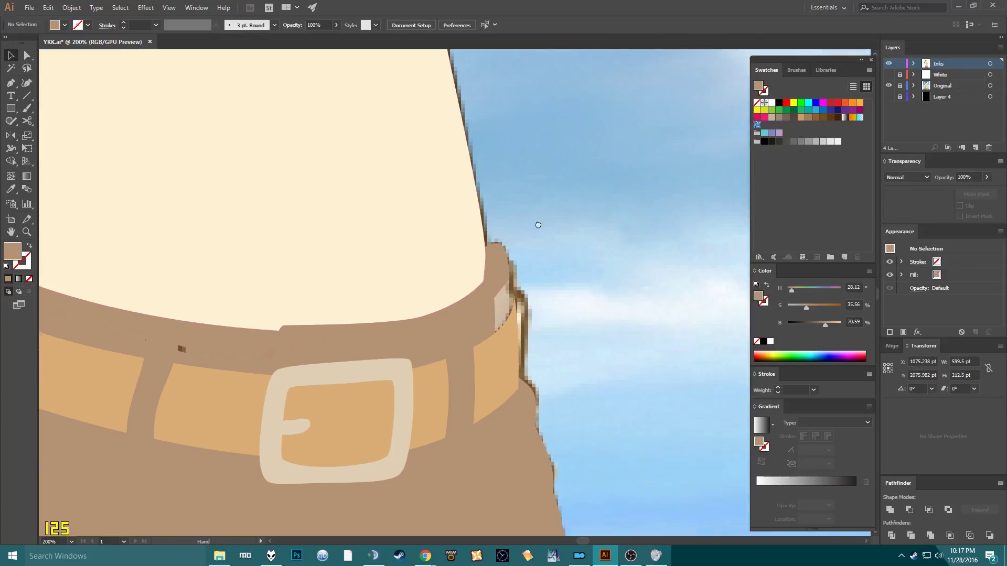
{"action": "left_click_drag", "start_coordinate": [509, 362], "coordinate": [526, 232]}
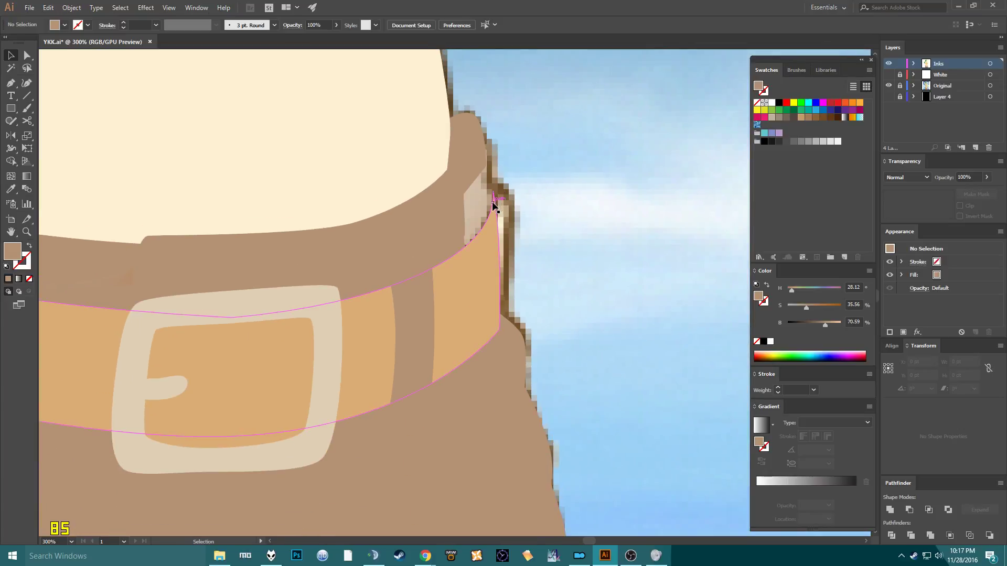
{"action": "key", "text": "p"}
{"action": "left_click", "coordinate": [481, 143]}
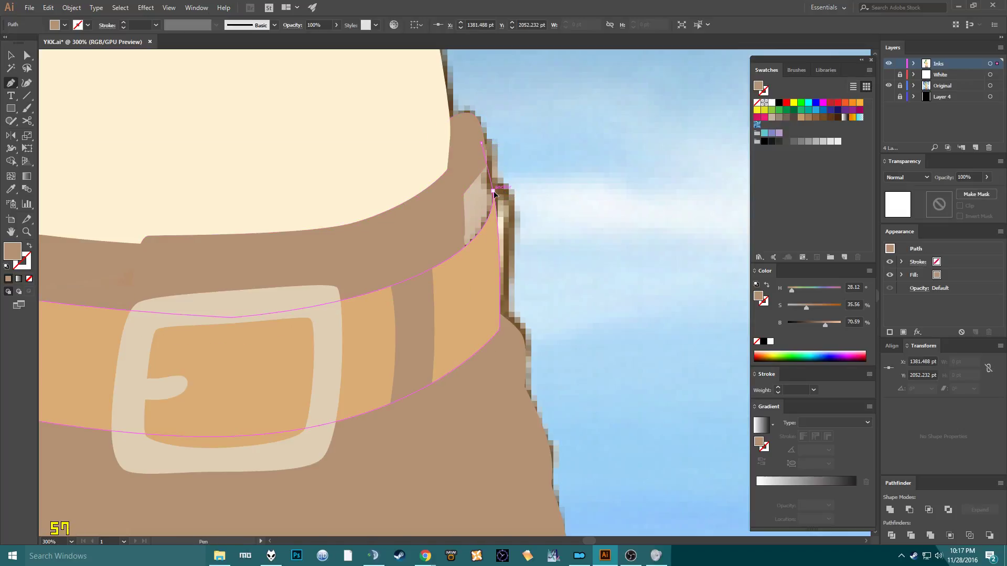
{"action": "left_click_drag", "start_coordinate": [493, 193], "coordinate": [488, 237]}
{"action": "left_click", "coordinate": [488, 247]}
{"action": "left_click", "coordinate": [460, 267]}
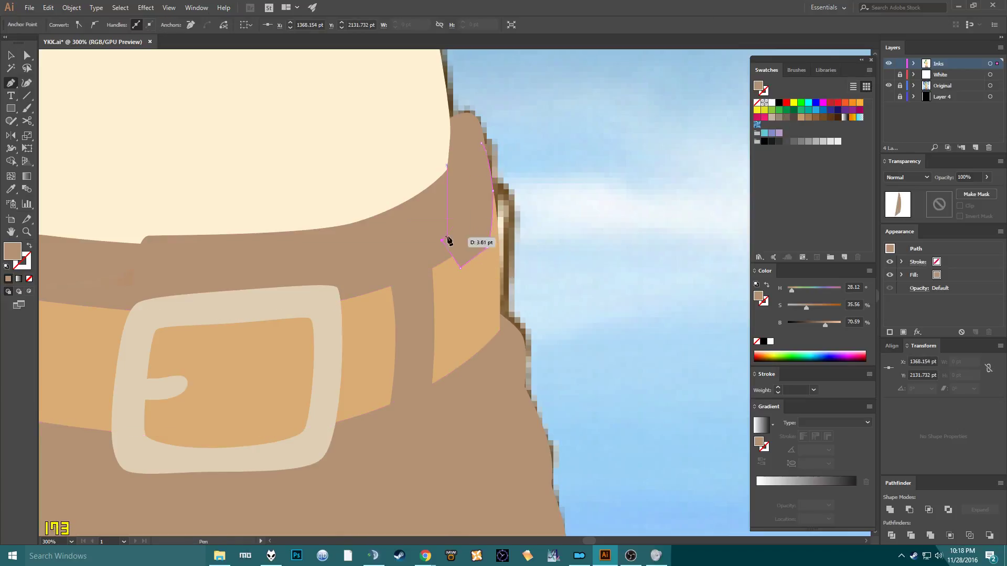
{"action": "left_click", "coordinate": [443, 242]}
{"action": "left_click", "coordinate": [460, 158]}
{"action": "left_click", "coordinate": [481, 143]}
{"action": "key", "text": "v"}
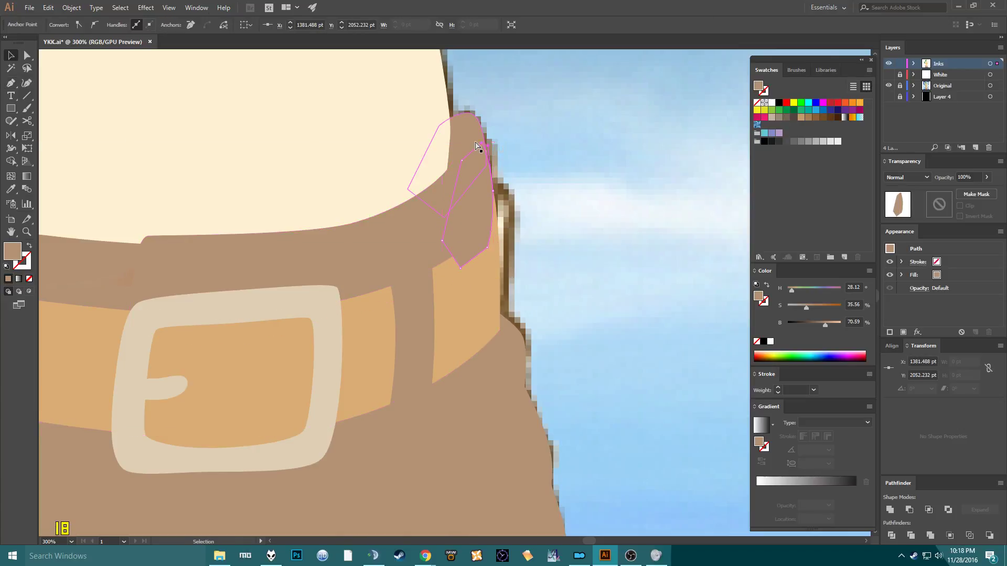
{"action": "key", "text": "ctrl+shift+["}
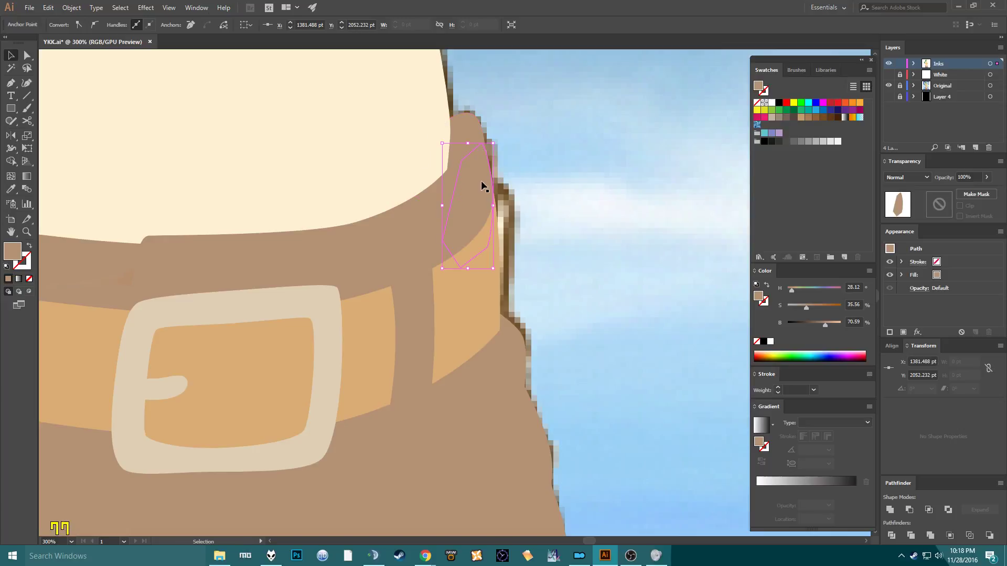
Draw a narrow brown strip along the trousers' outer edge at the belt's right end, place it behind the belt, and deselect it.
{"action": "key", "text": "p"}
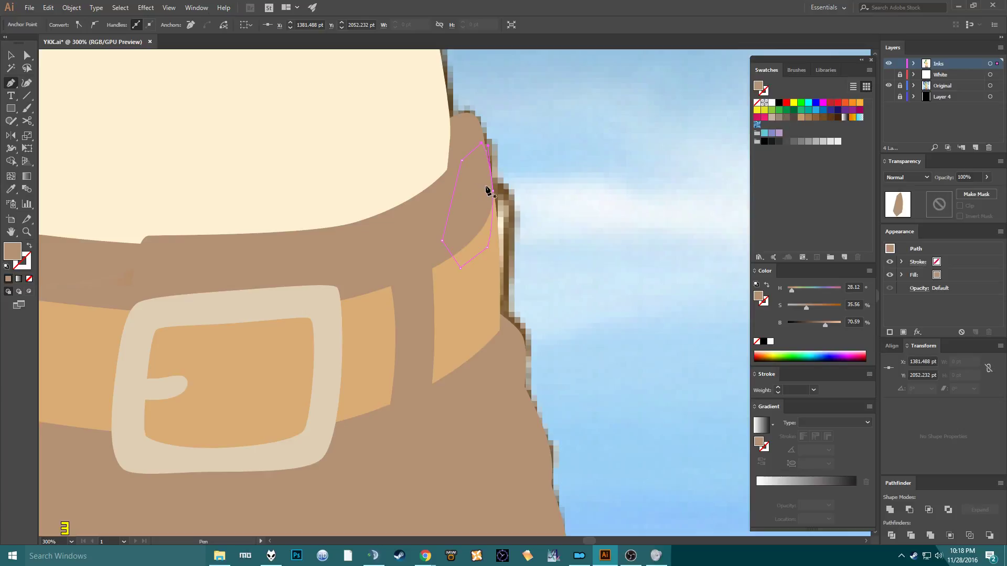
{"action": "left_click", "coordinate": [484, 182]}
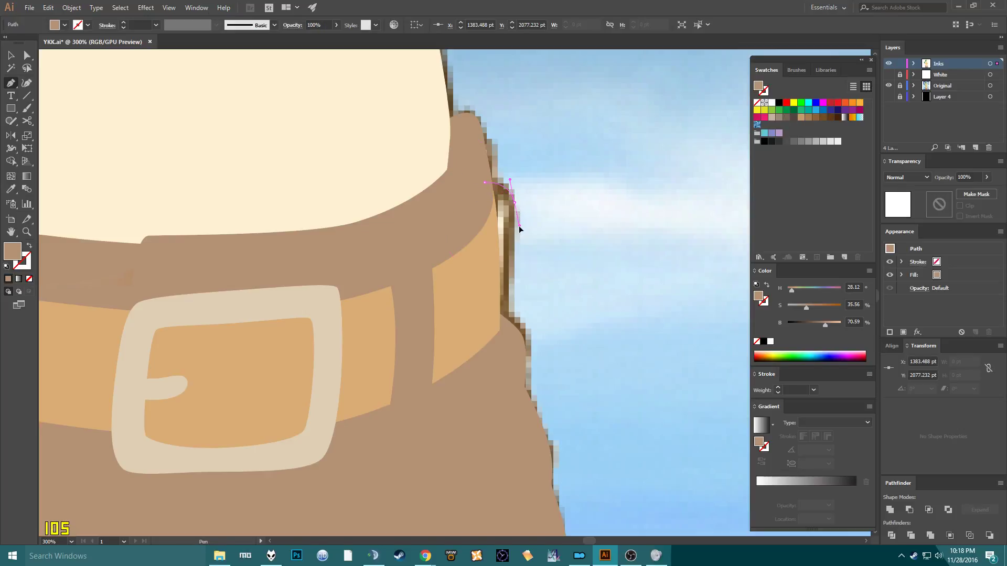
{"action": "left_click_drag", "start_coordinate": [519, 229], "coordinate": [519, 229]}
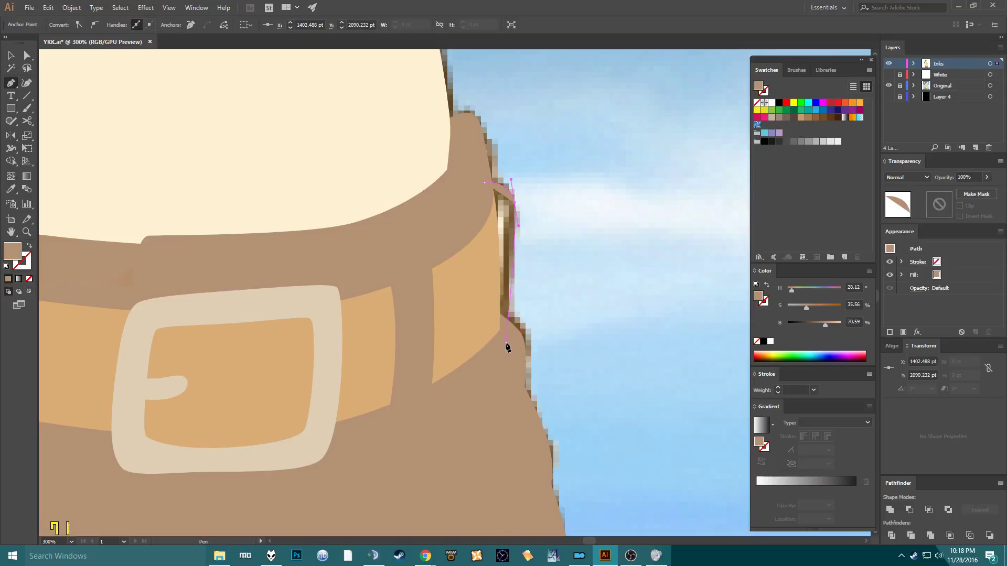
{"action": "left_click", "coordinate": [506, 343]}
{"action": "left_click", "coordinate": [482, 330]}
{"action": "left_click", "coordinate": [483, 183]}
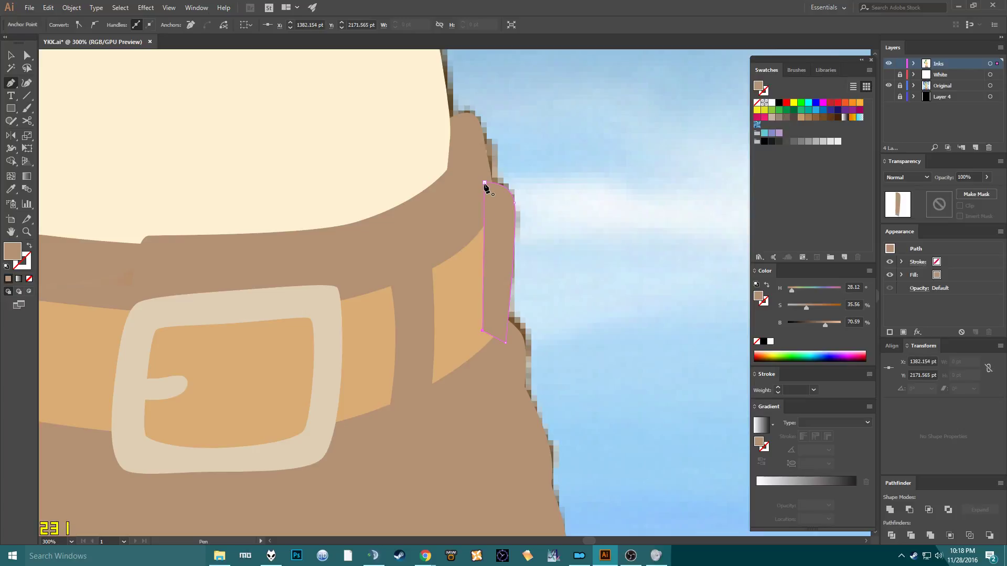
{"action": "key", "text": "ctrl+bracketleft"}
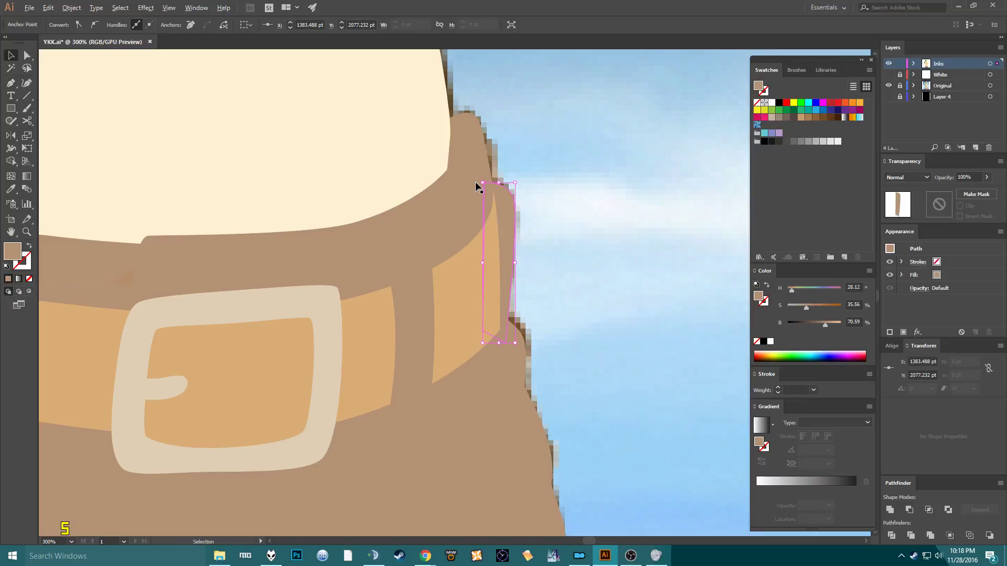
{"action": "scroll", "coordinate": [477, 186], "scroll_direction": "down", "scroll_amount": 4}
{"action": "left_click", "coordinate": [546, 171]}
View the whole figure, hide the Original layer, and show Layer 4 as a black backdrop.
{"action": "scroll", "coordinate": [531, 193], "scroll_direction": "down", "scroll_amount": 2}
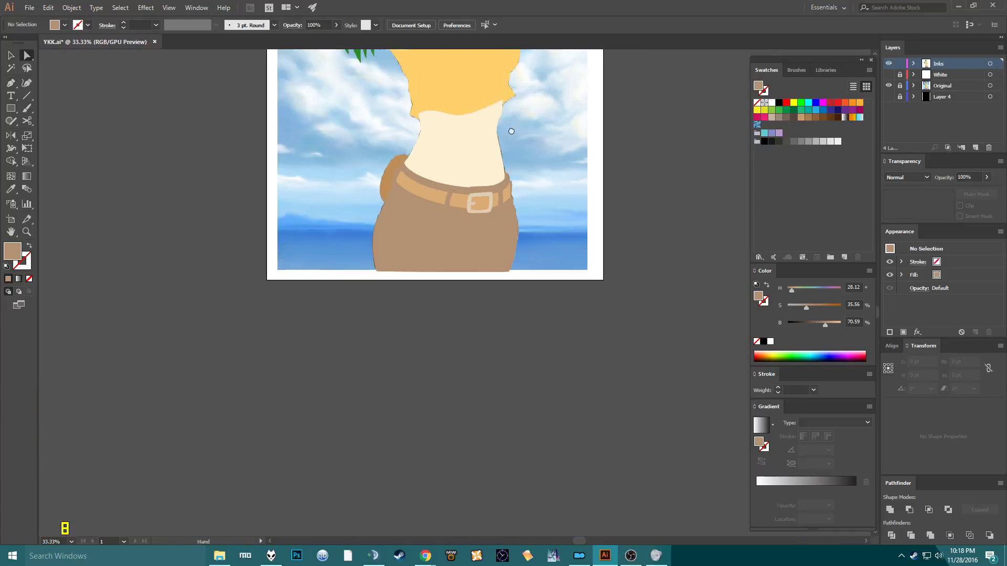
{"action": "left_click_drag", "start_coordinate": [511, 131], "coordinate": [449, 396]}
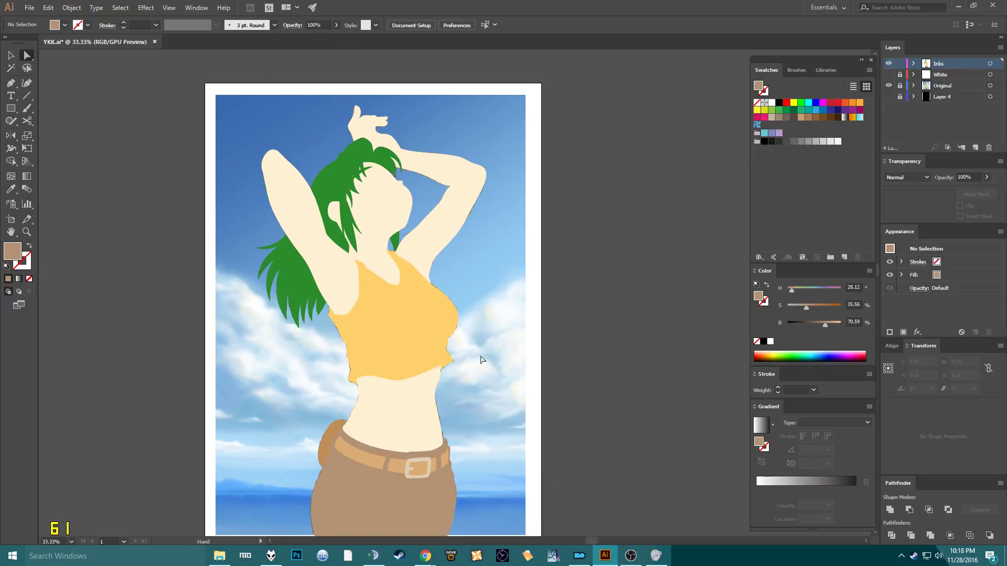
{"action": "left_click", "coordinate": [889, 85]}
{"action": "left_click_drag", "start_coordinate": [472, 285], "coordinate": [479, 270]}
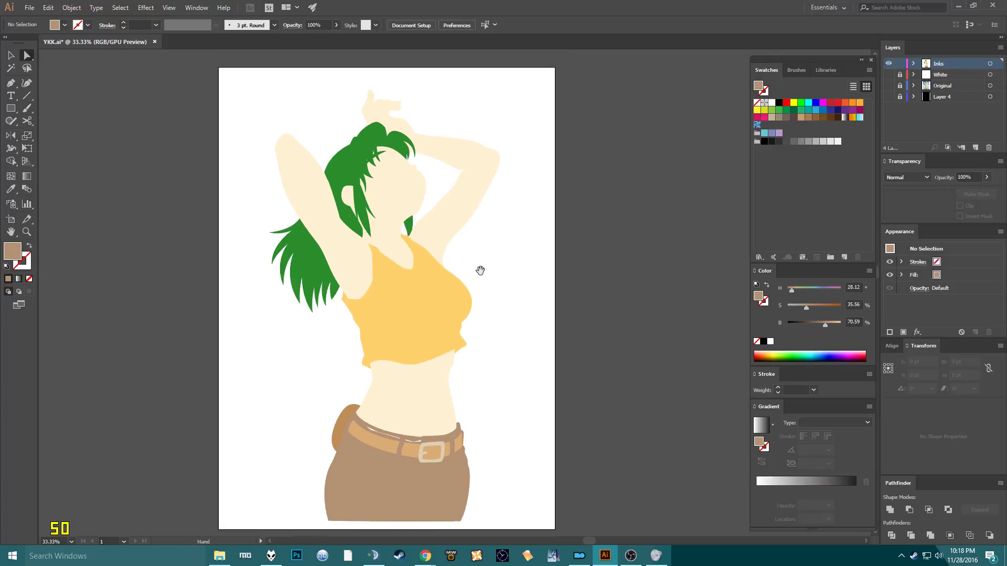
{"action": "left_click", "coordinate": [888, 96]}
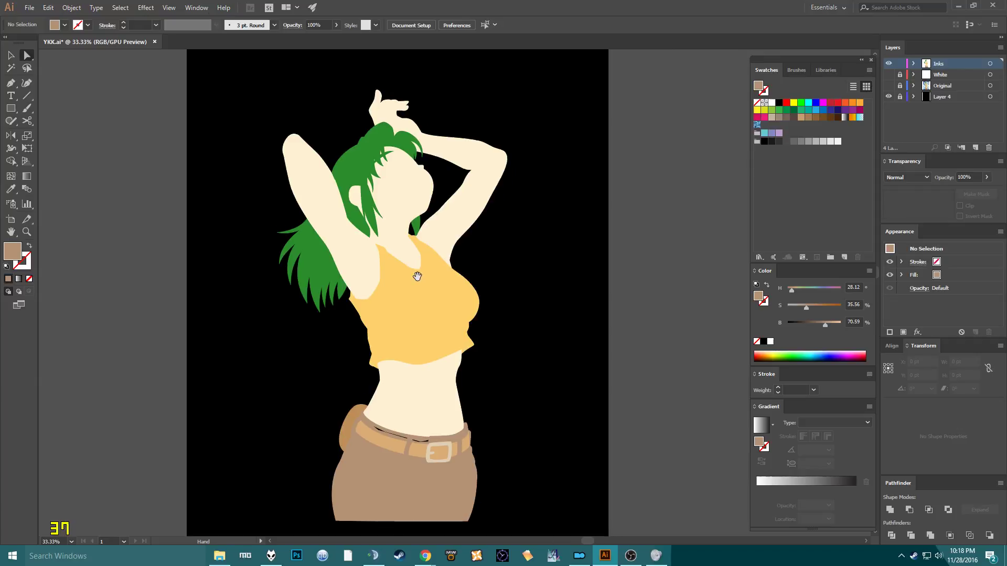
Draw a closed brown patch over the black gaps along the waistband left of the buckle, place it behind the belt and torso, and deselect it.
{"action": "scroll", "coordinate": [402, 346], "scroll_direction": "down", "scroll_amount": 3}
{"action": "left_click_drag", "start_coordinate": [402, 346], "coordinate": [370, 368]}
{"action": "scroll", "coordinate": [367, 370], "scroll_direction": "up", "scroll_amount": 4}
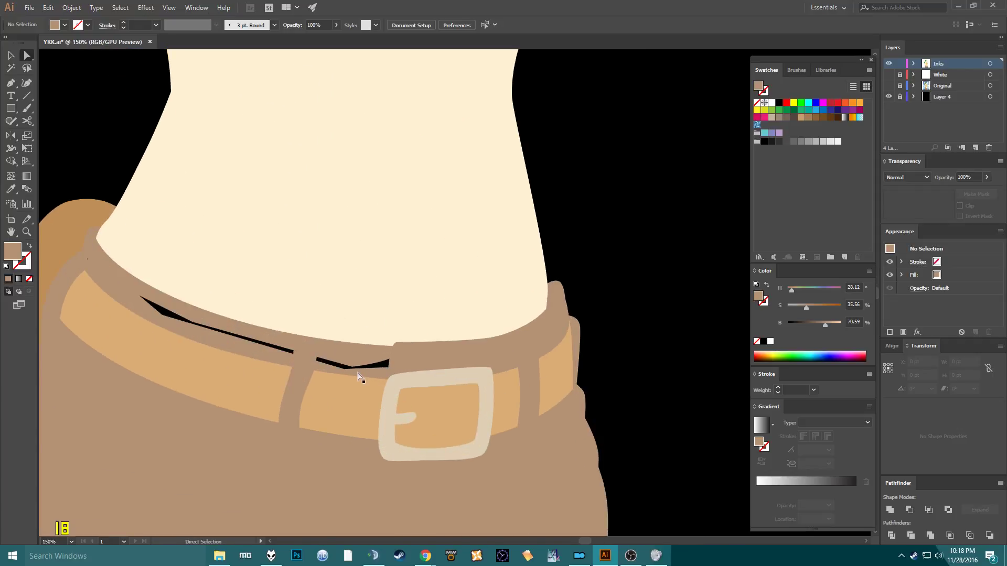
{"action": "left_click", "coordinate": [449, 354]}
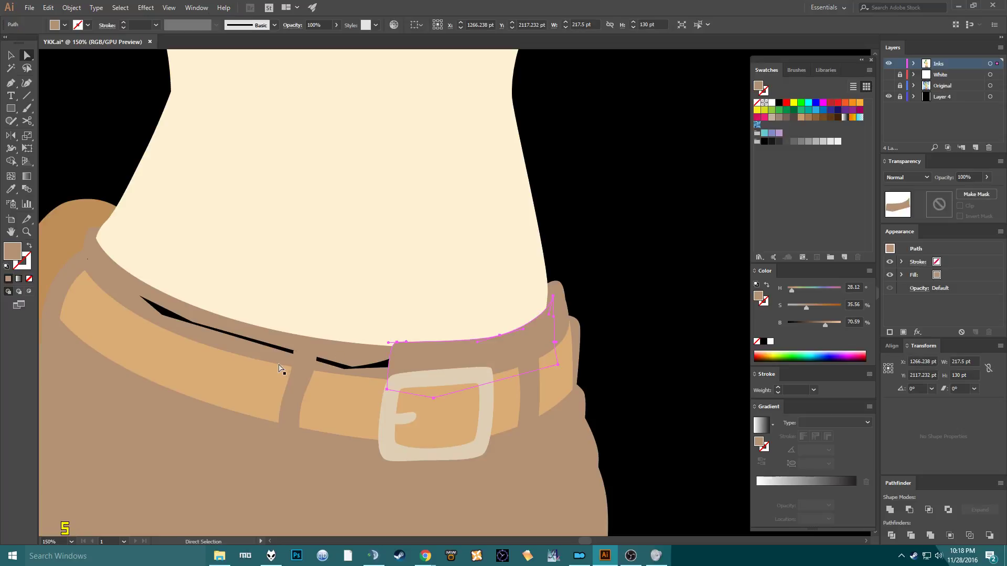
{"action": "key", "text": "p"}
{"action": "left_click", "coordinate": [425, 357]}
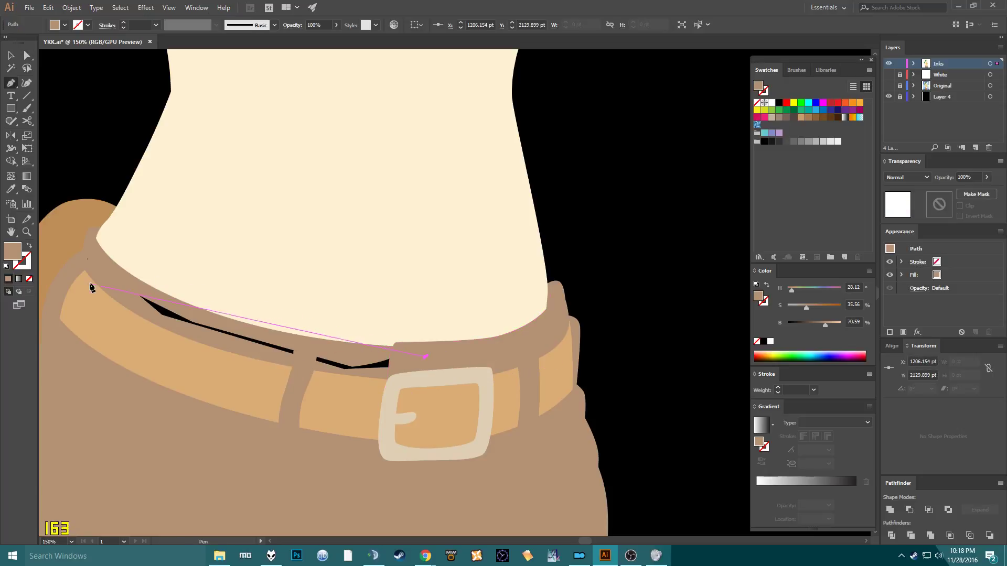
{"action": "left_click", "coordinate": [77, 240]}
{"action": "left_click", "coordinate": [107, 317]}
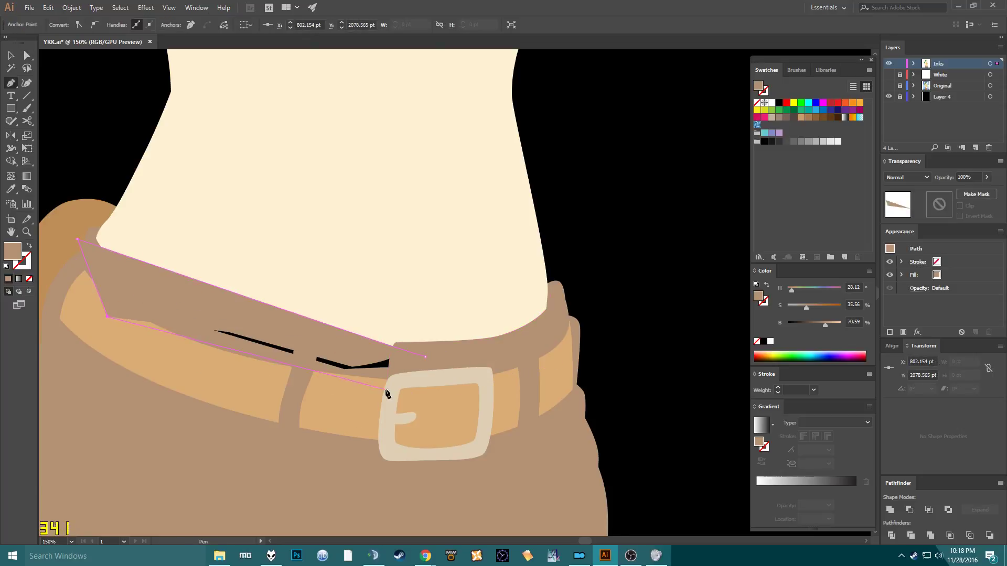
{"action": "left_click", "coordinate": [386, 389]}
{"action": "left_click", "coordinate": [425, 357]}
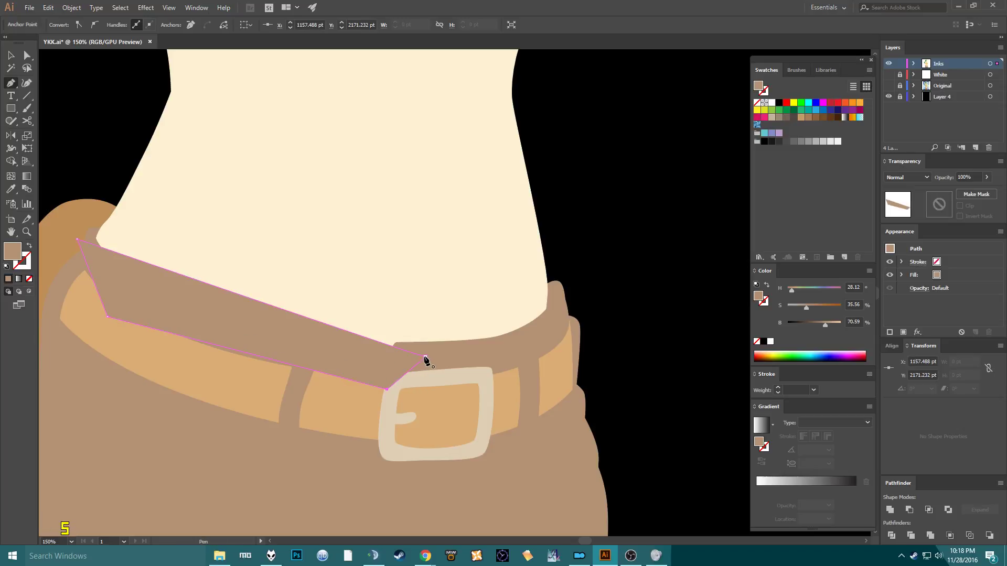
{"action": "key", "text": "v"}
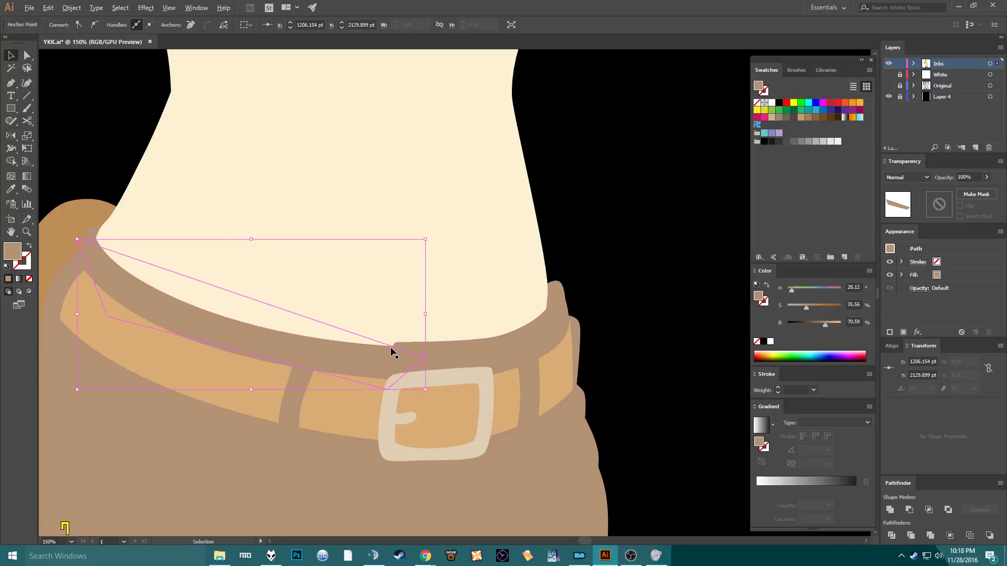
{"action": "scroll", "coordinate": [390, 347], "scroll_direction": "down", "scroll_amount": 4}
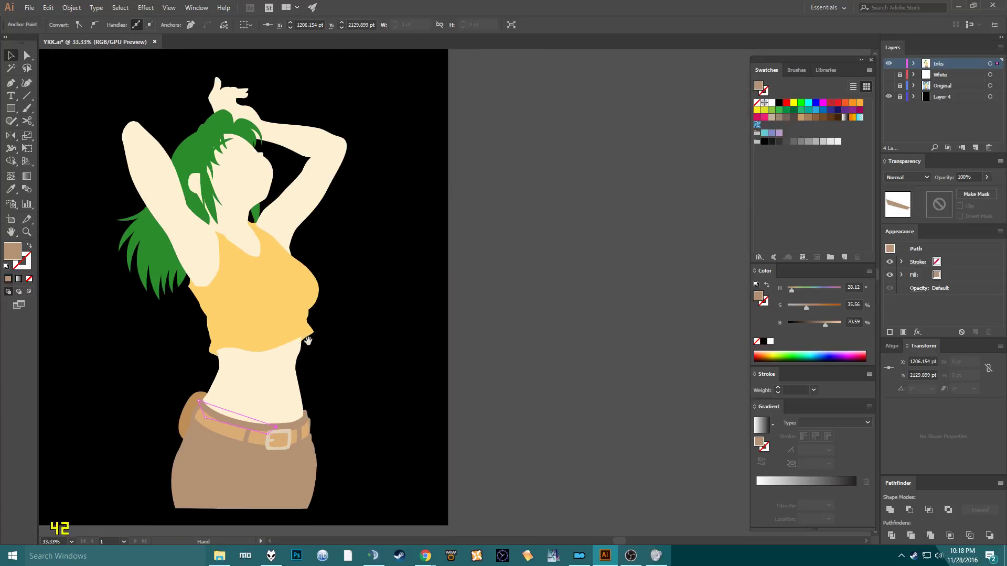
{"action": "left_click", "coordinate": [308, 342]}
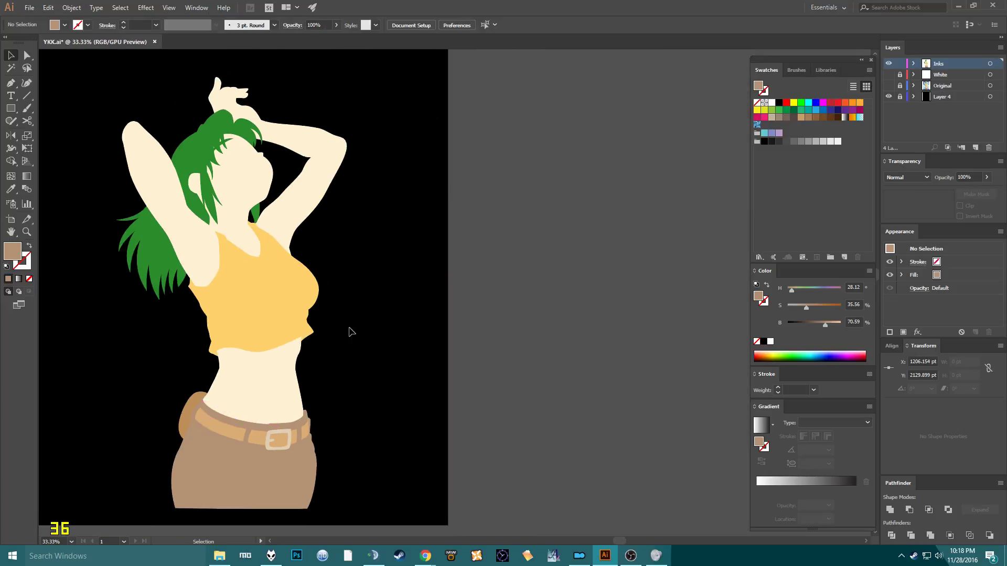
Examine the top, hair, raised arms and whole figure against the black backdrop for remaining gaps, with the interface panels hidden for a clear view.
{"action": "scroll", "coordinate": [348, 330], "scroll_direction": "up", "scroll_amount": 3}
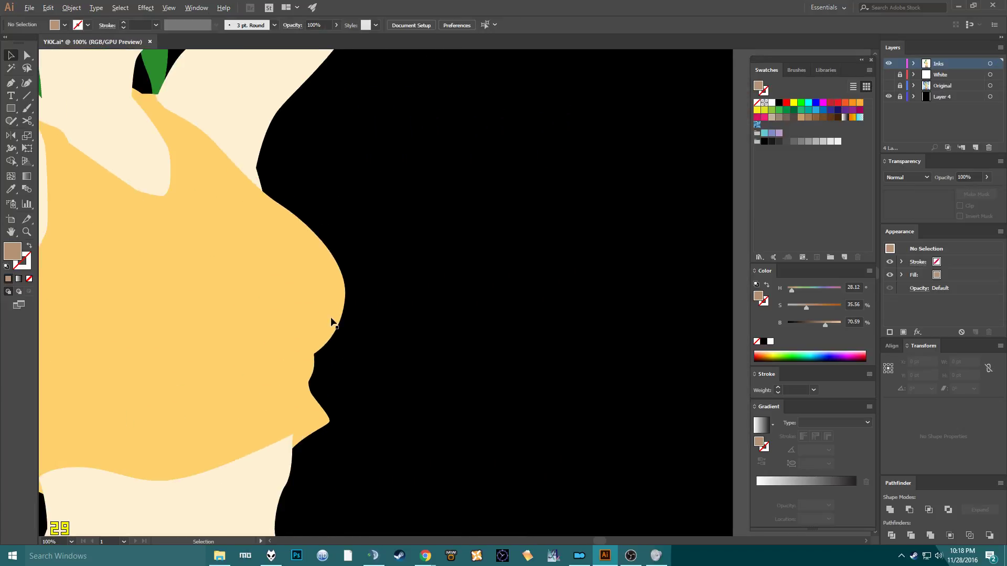
{"action": "left_click_drag", "start_coordinate": [331, 322], "coordinate": [629, 328]}
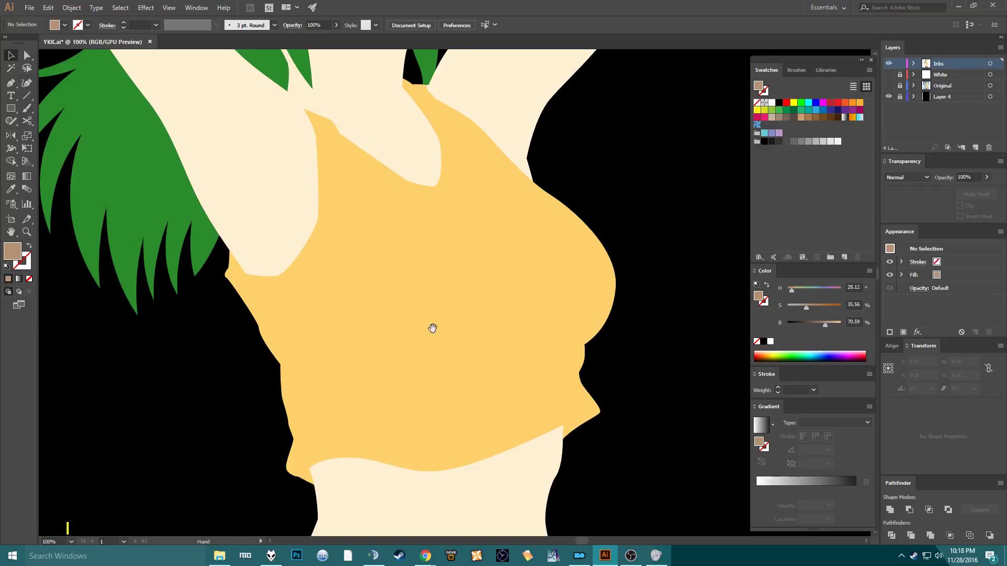
{"action": "left_click_drag", "start_coordinate": [432, 330], "coordinate": [282, 439]}
{"action": "scroll", "coordinate": [283, 440], "scroll_direction": "down", "scroll_amount": 2}
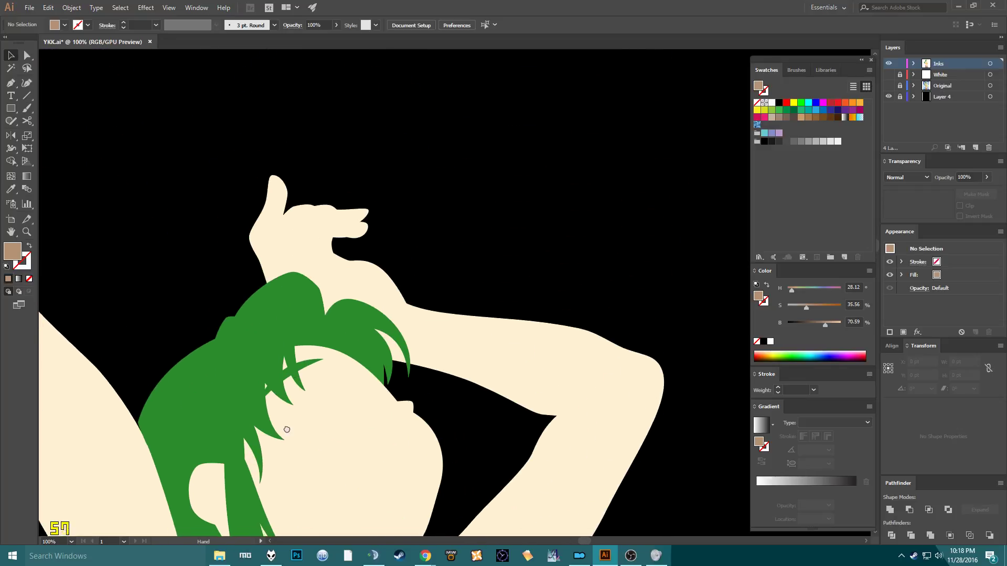
{"action": "scroll", "coordinate": [423, 443], "scroll_direction": "down", "scroll_amount": 3}
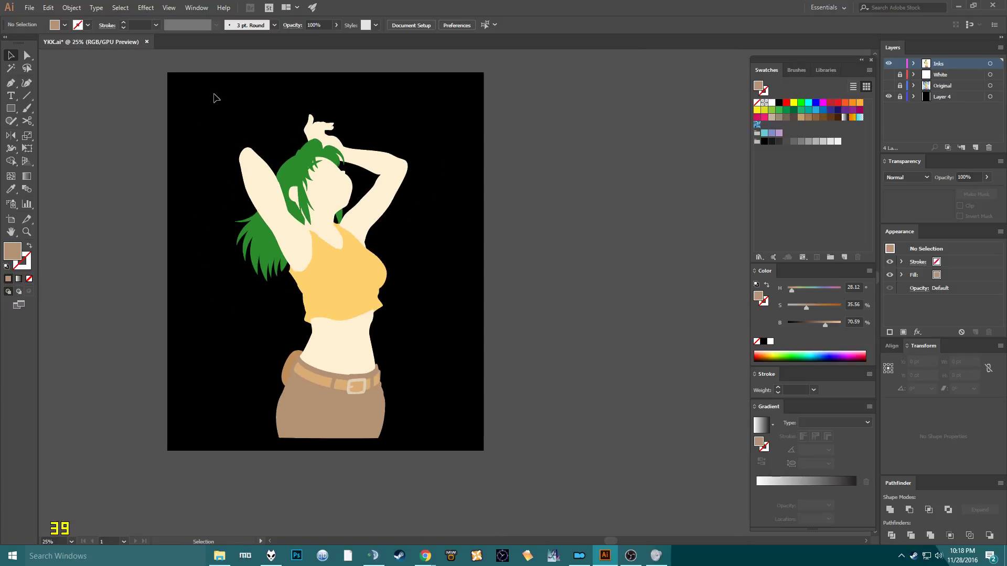
{"action": "key", "text": "z"}
{"action": "left_click_drag", "start_coordinate": [229, 112], "coordinate": [299, 150]}
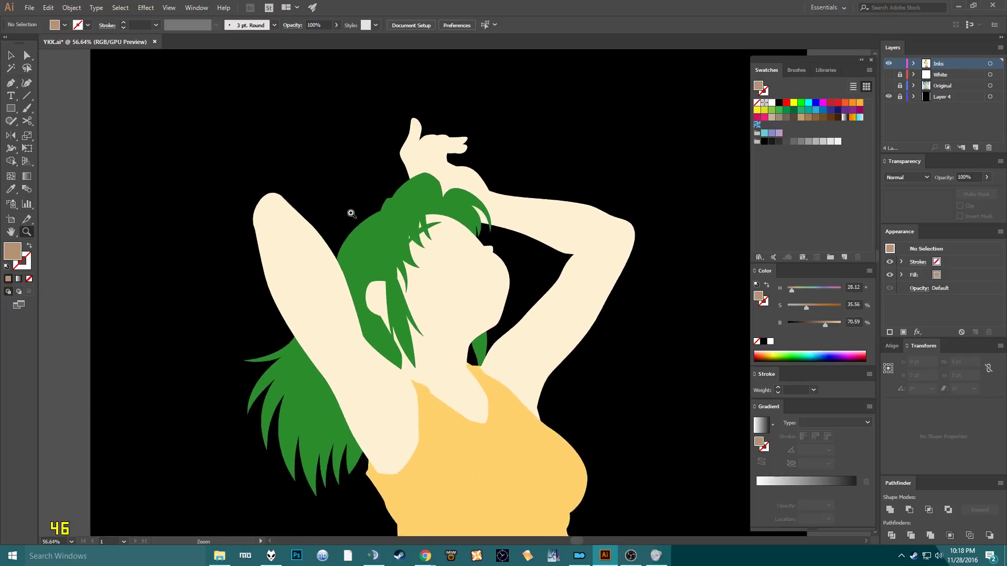
{"action": "left_click_drag", "start_coordinate": [433, 320], "coordinate": [411, 258]}
{"action": "key", "text": "Tab"}
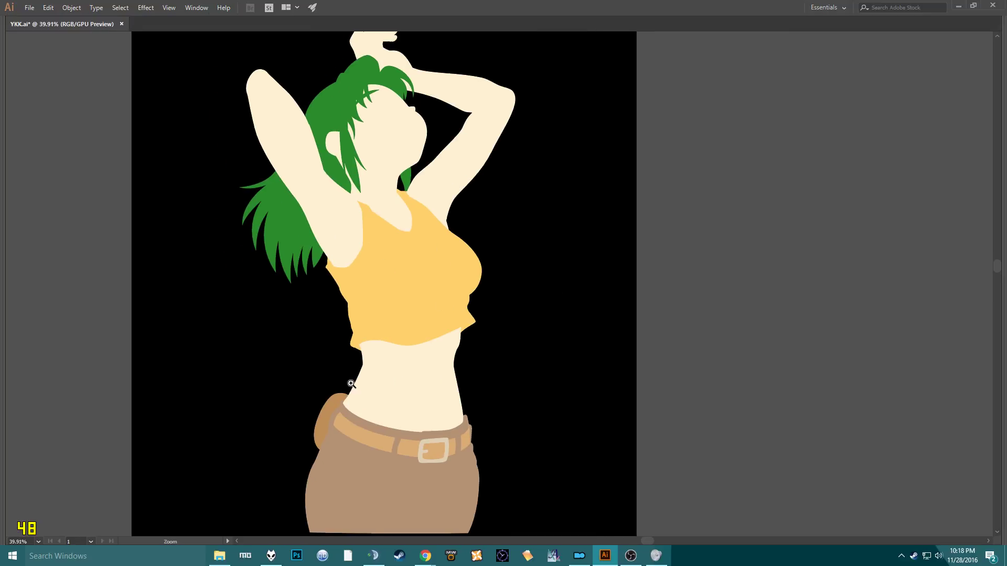
{"action": "left_click", "coordinate": [472, 194], "text": "alt"}
{"action": "key", "text": "Tab"}
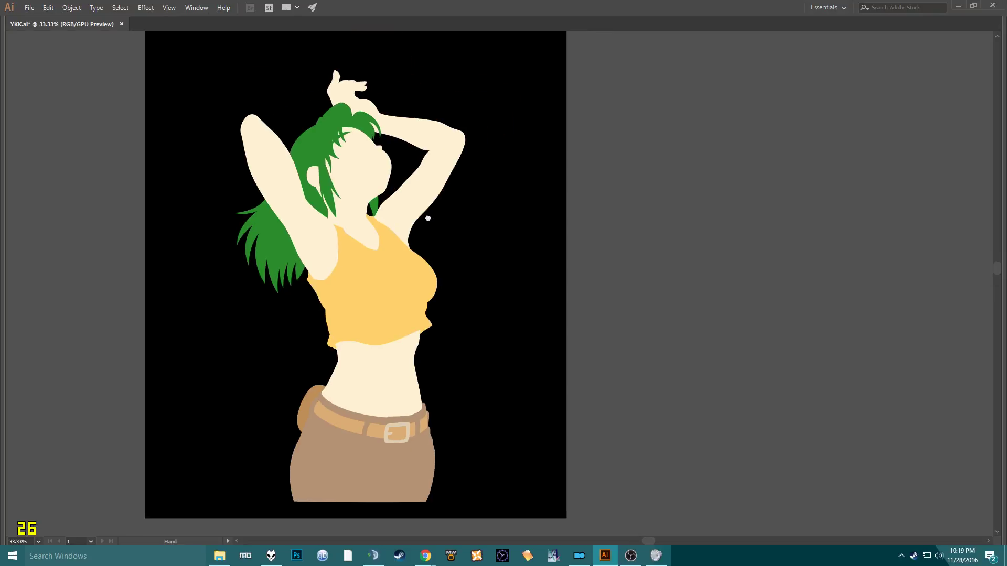